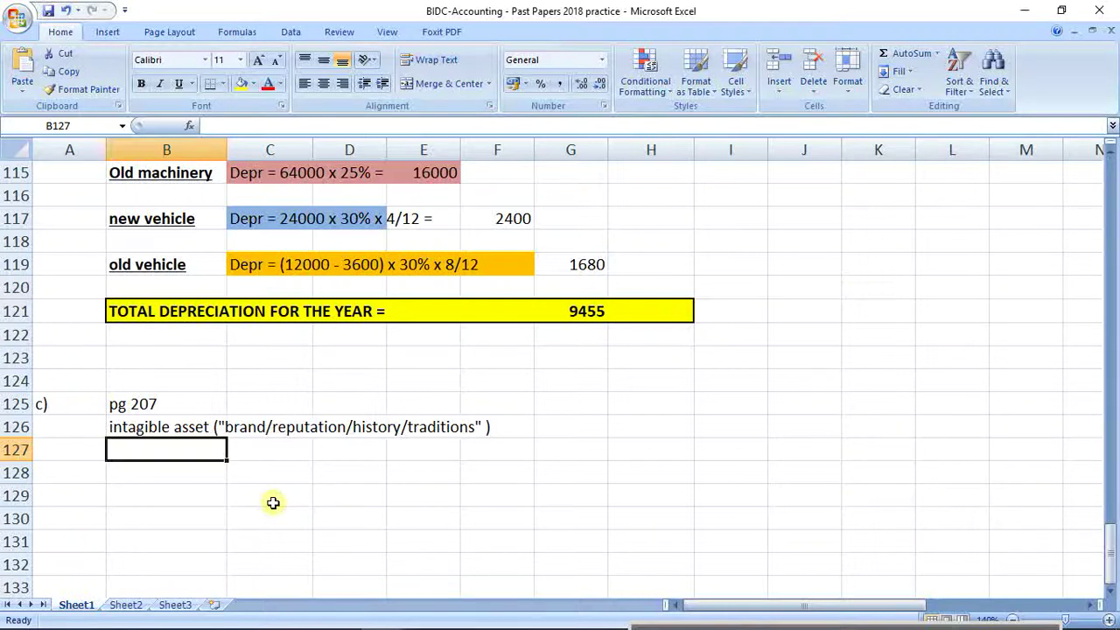
Correct the misspelled word "intagible" to "intangible" in the asset note in B126
left_click(224, 518)
left_click(180, 450)
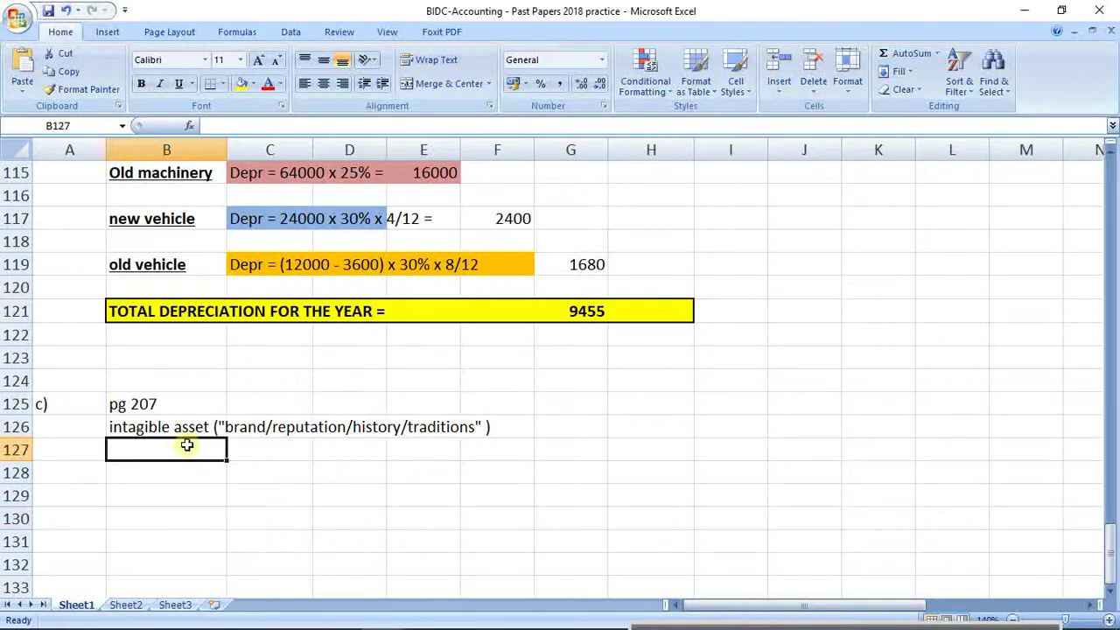
left_click(163, 431)
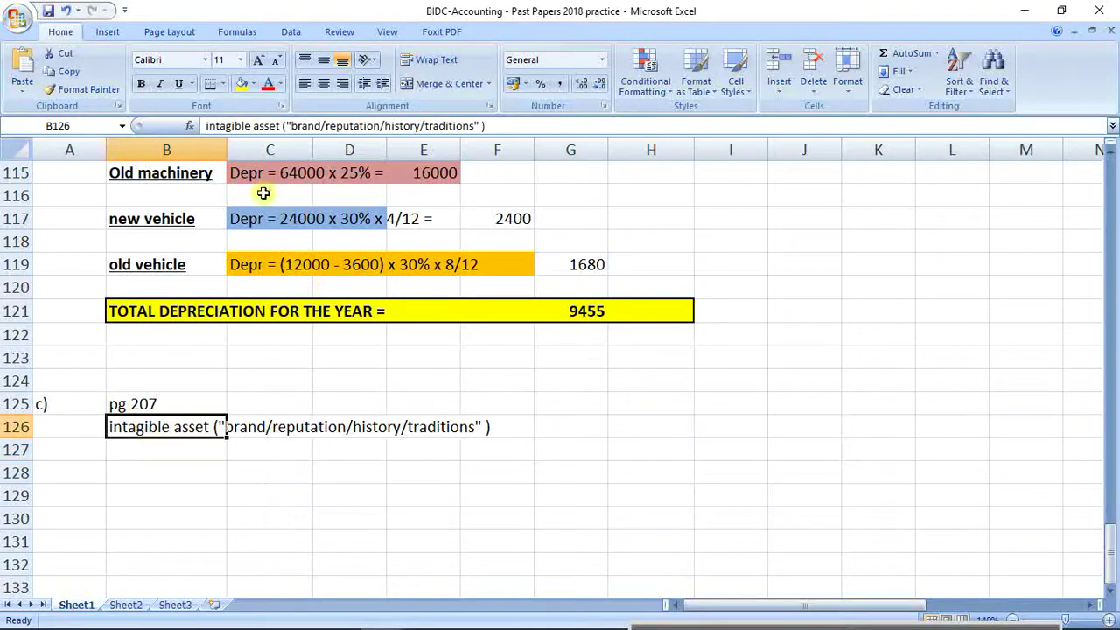
left_click(227, 128)
type("n")
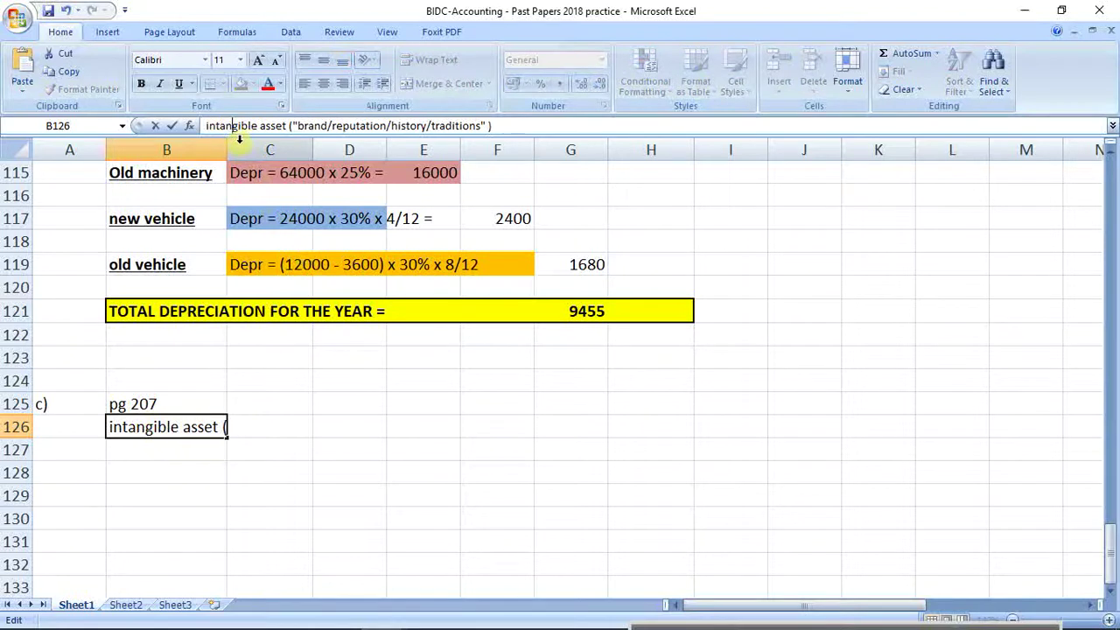
key("Return")
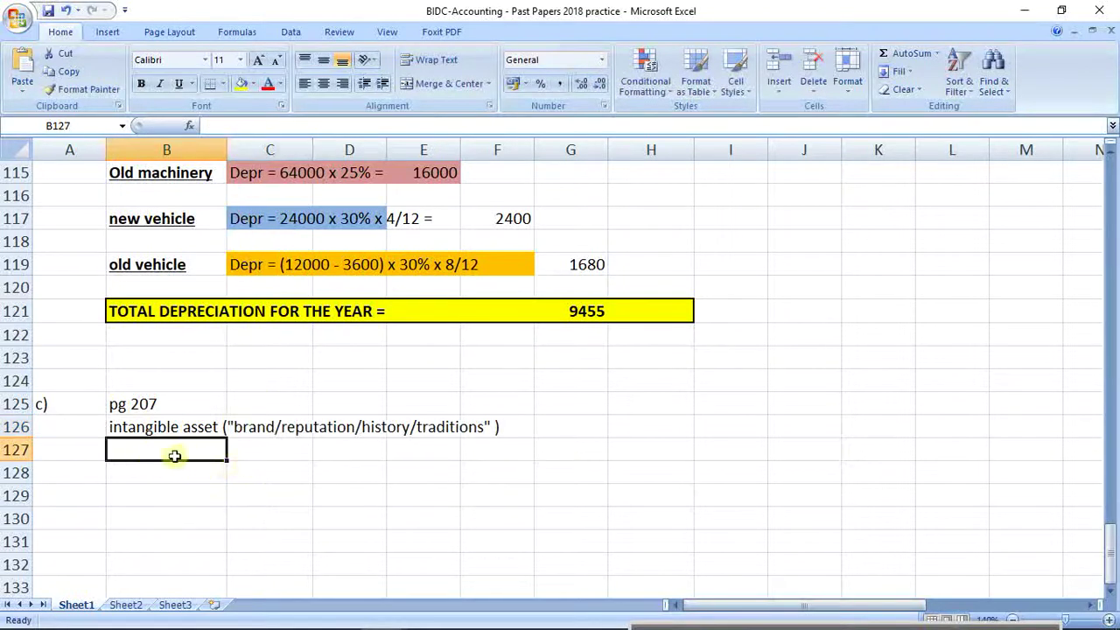
In B127, enter "admitting a new partner....value the existing business, goodwill will arise when a new partner is paying for a share of the business...."
type("admi")
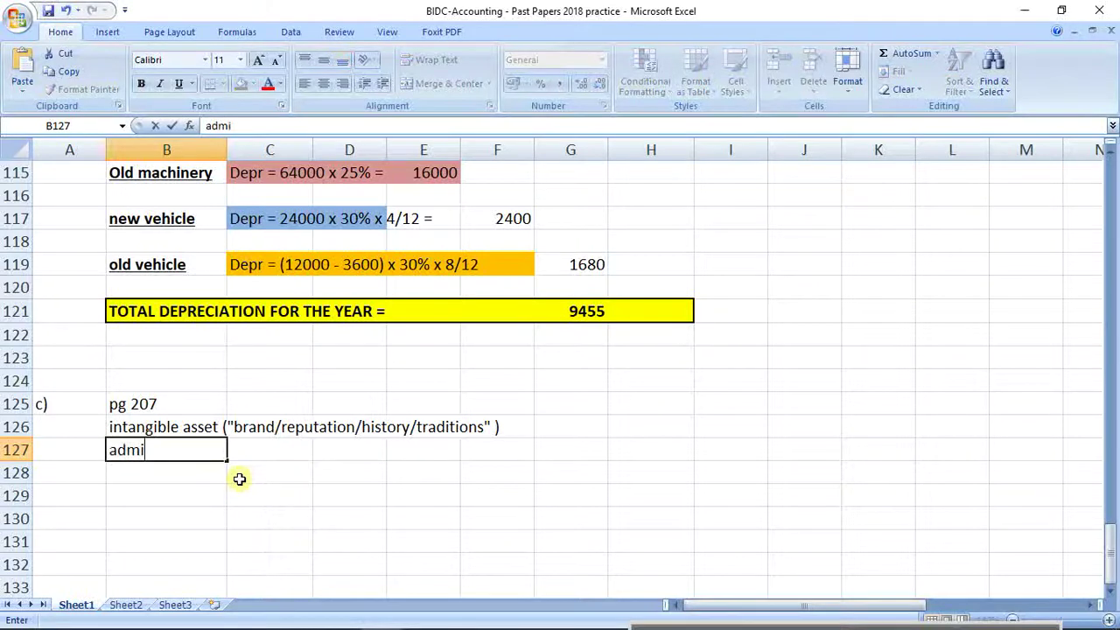
type("tting a new ")
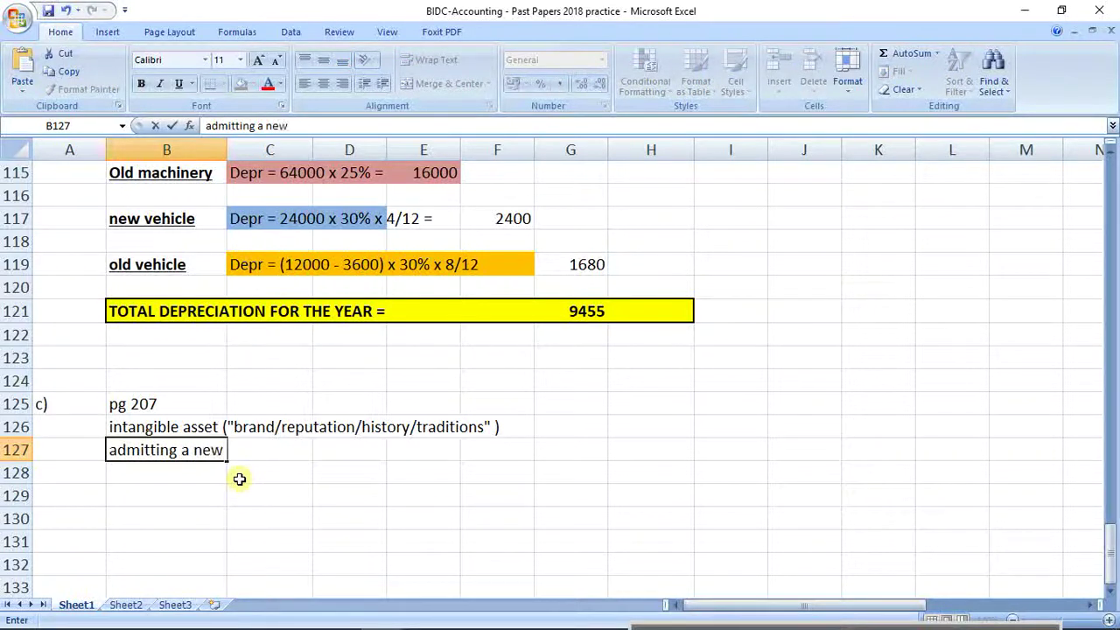
type("partner")
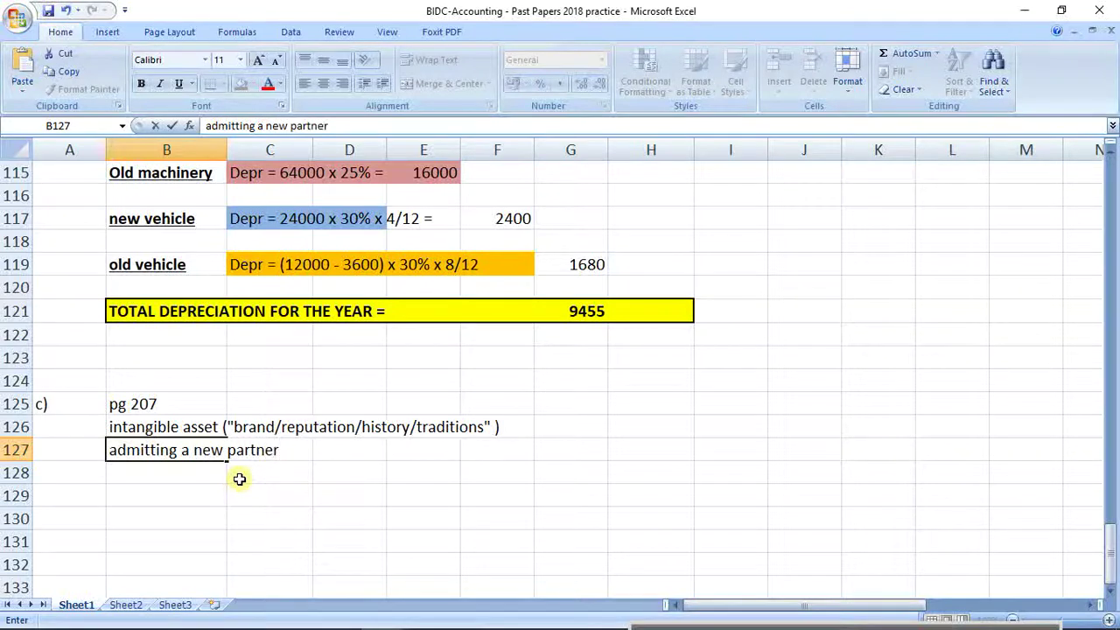
type("....value the existing")
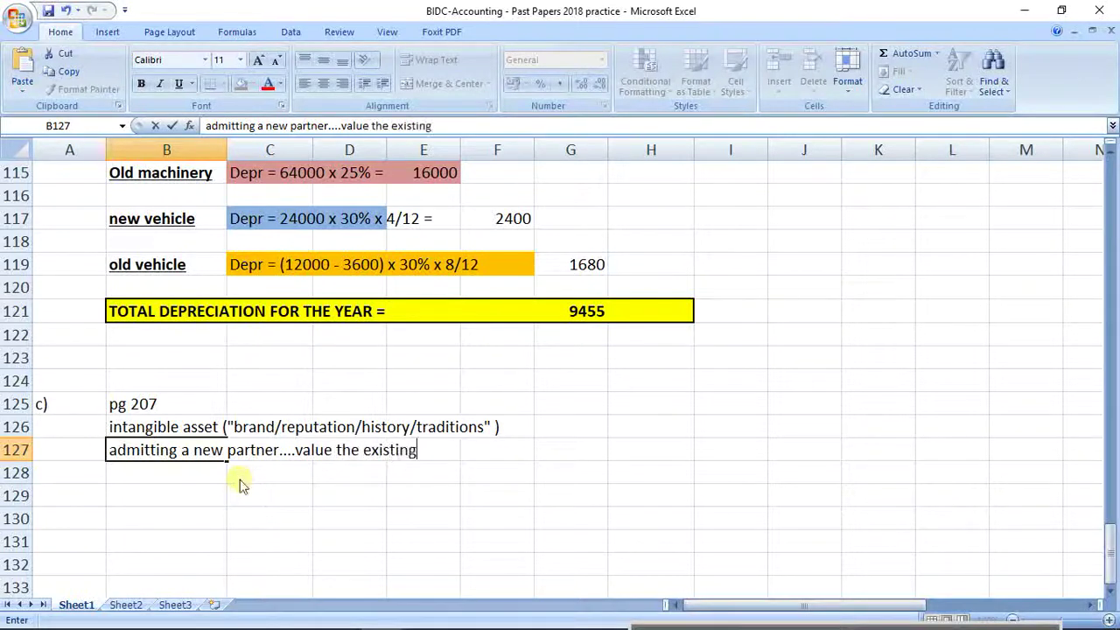
type(" business")
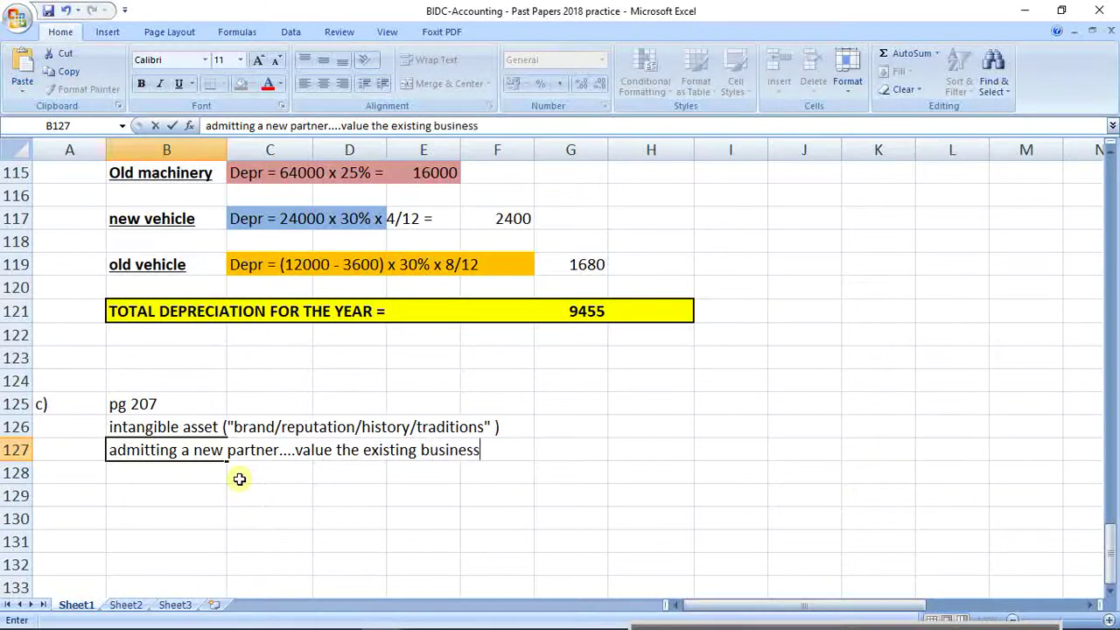
type(", goodwill")
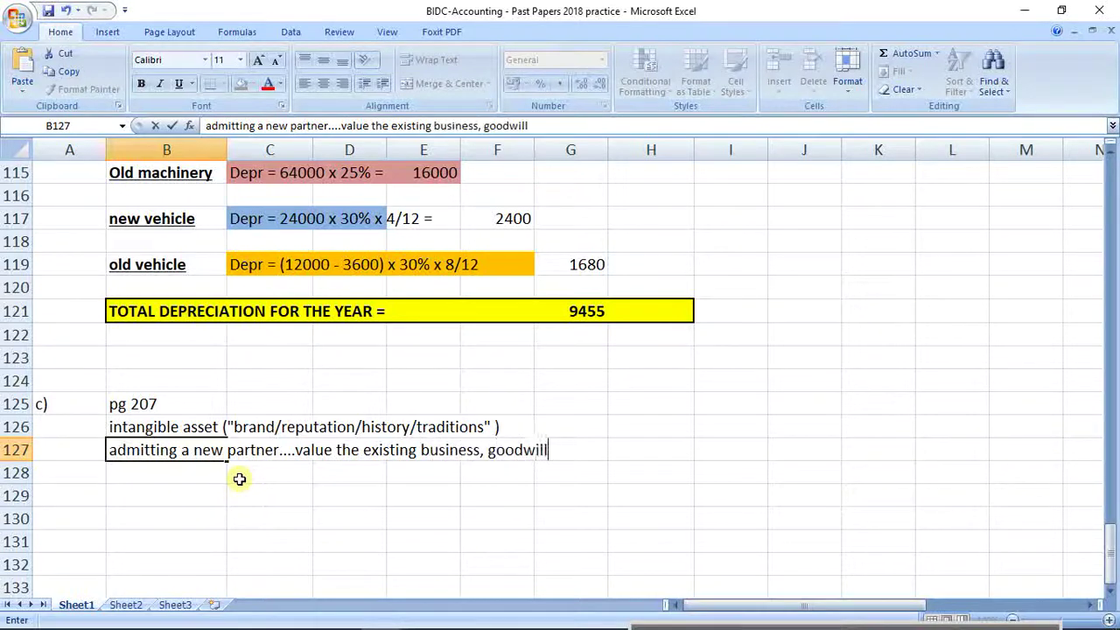
type(" will arise ")
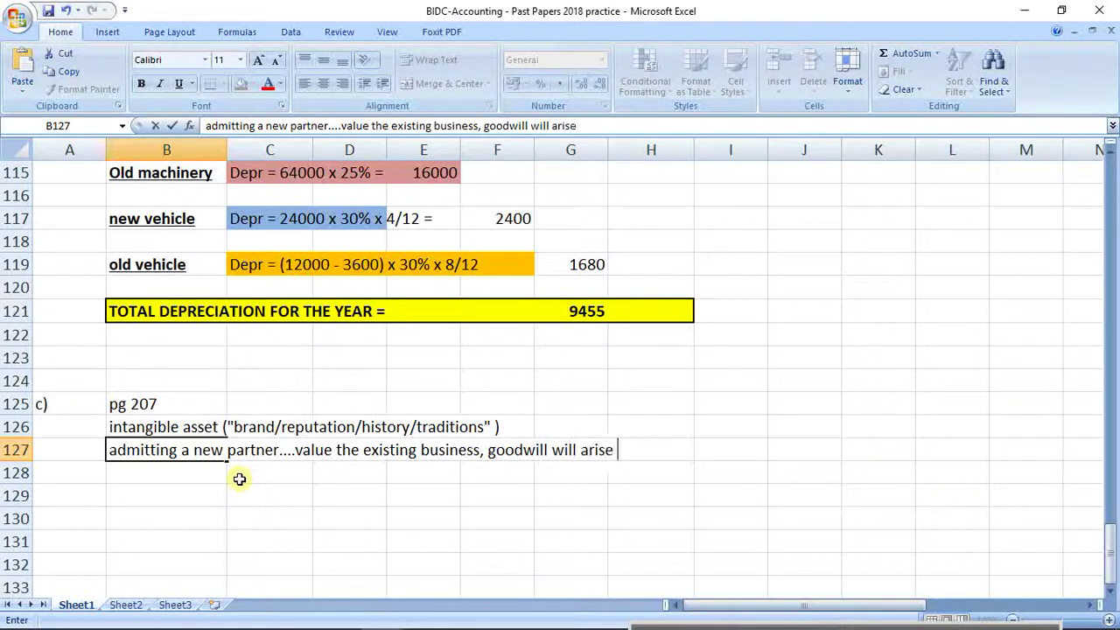
type("when a")
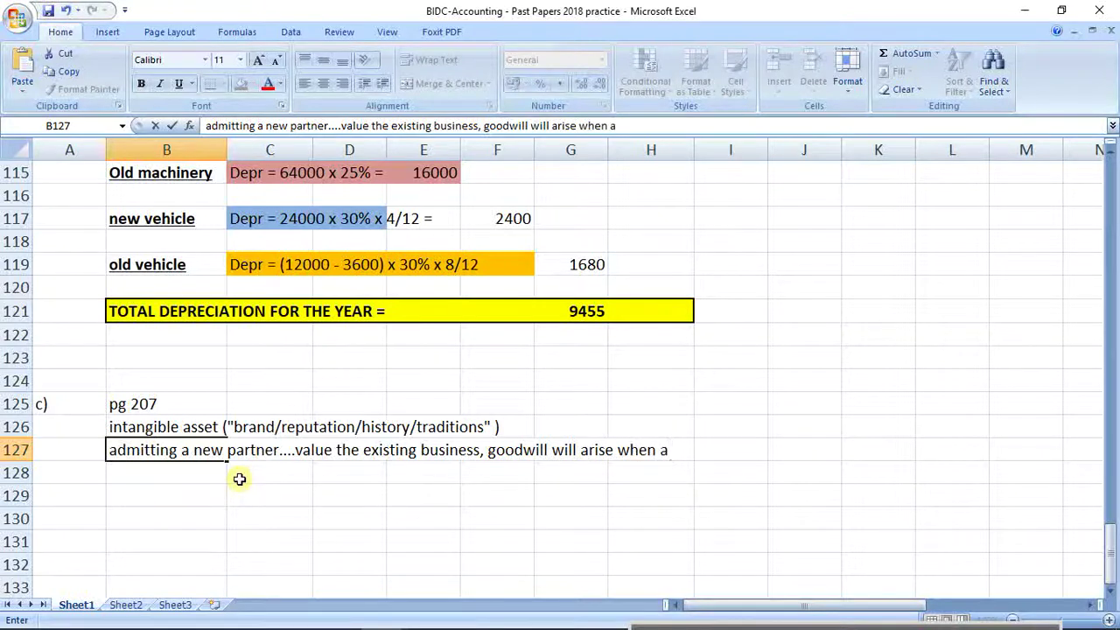
type(" new partner i")
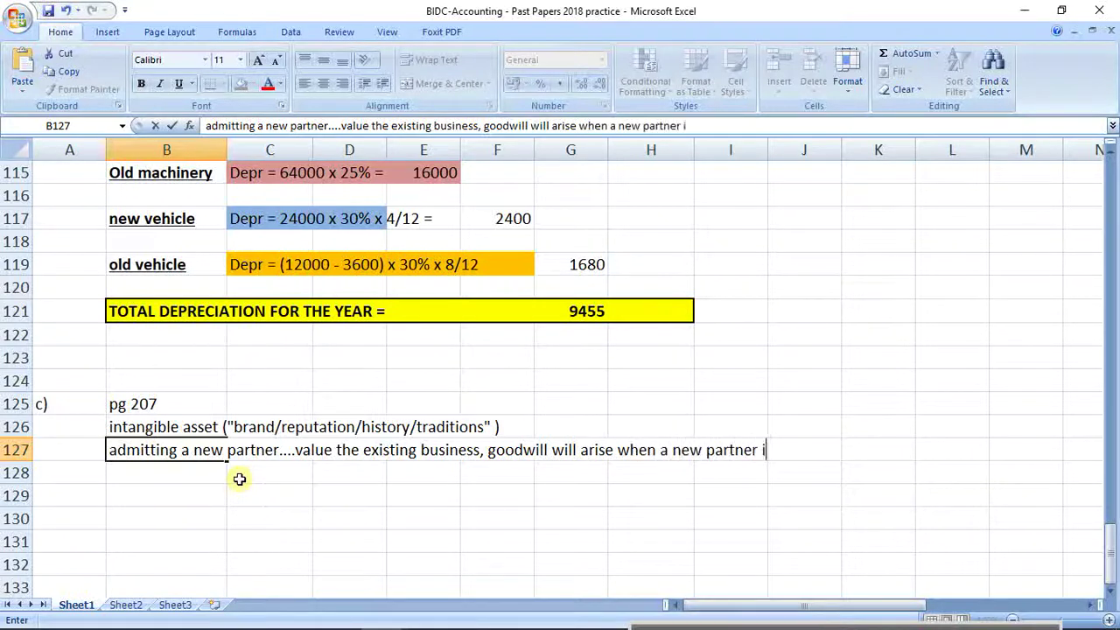
type("s paying ")
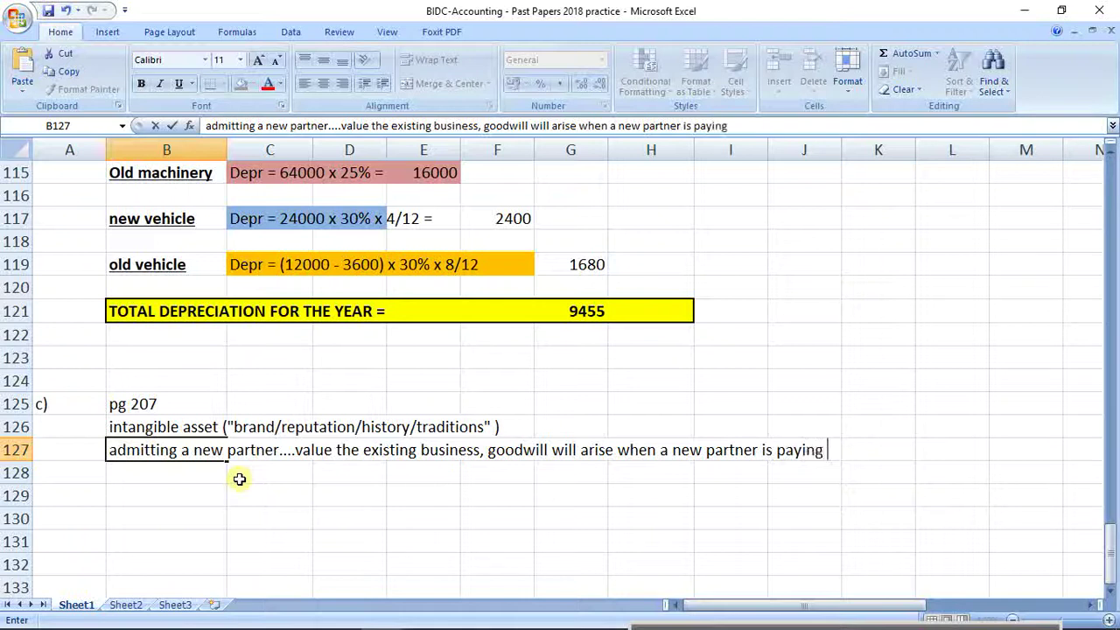
type("for a share o")
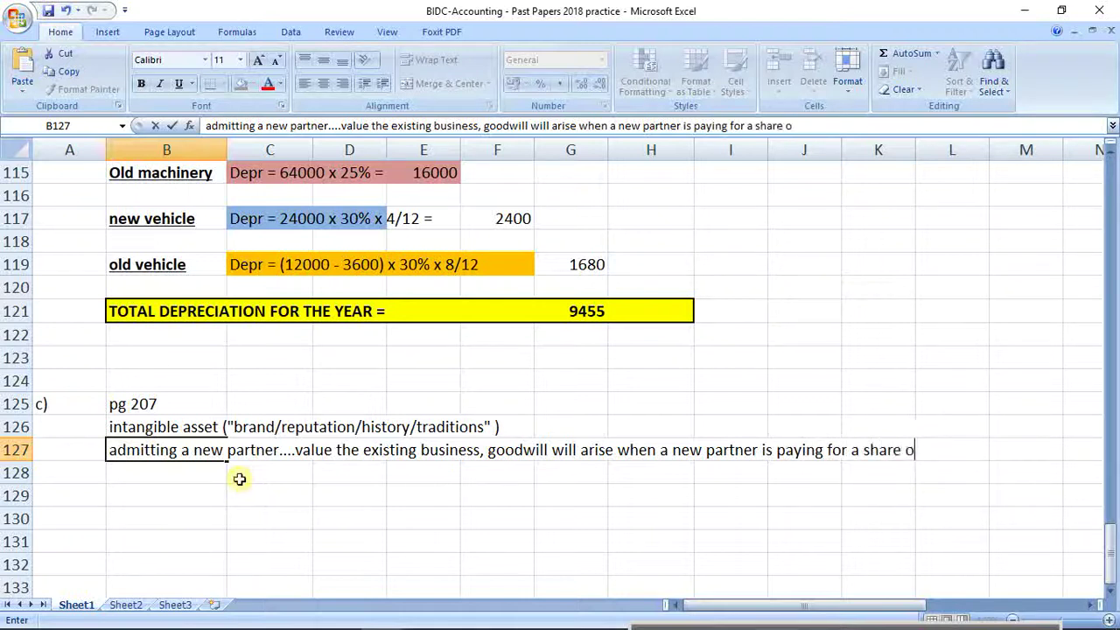
type("f the business....")
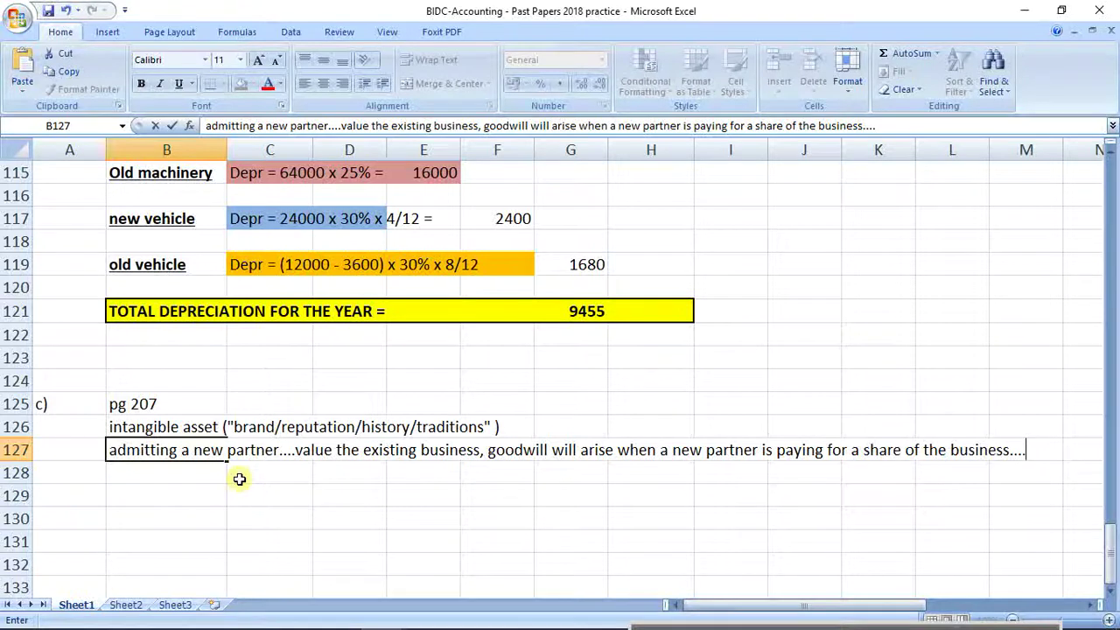
key("Return")
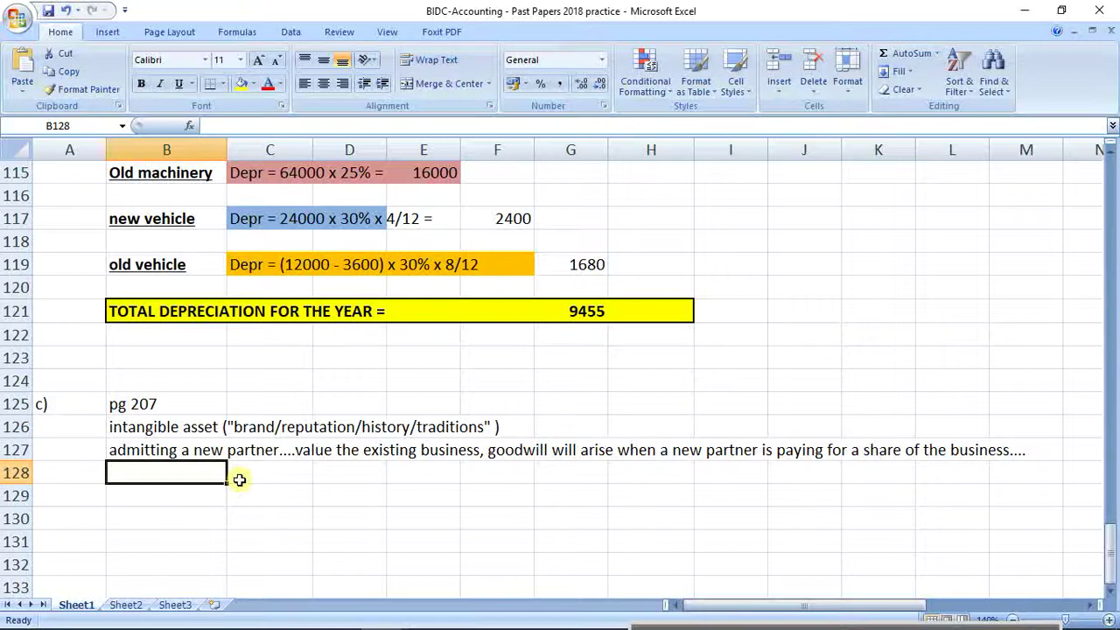
Enter the note "change in ownership (when the partnership changes....." in B128, below the new partner note
type("ch")
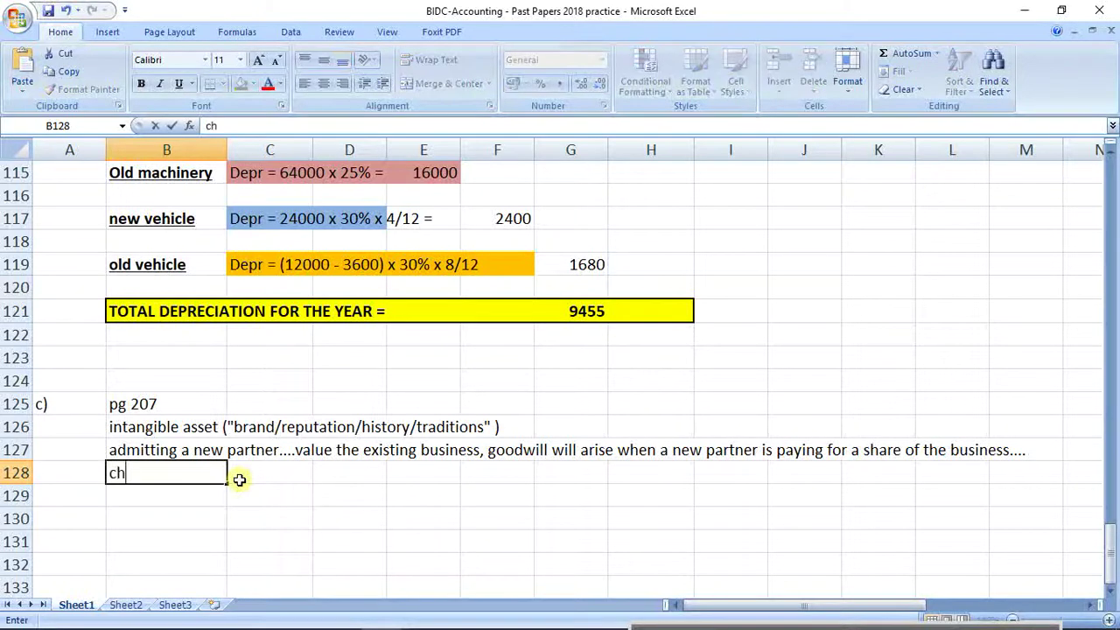
type("ange in ow")
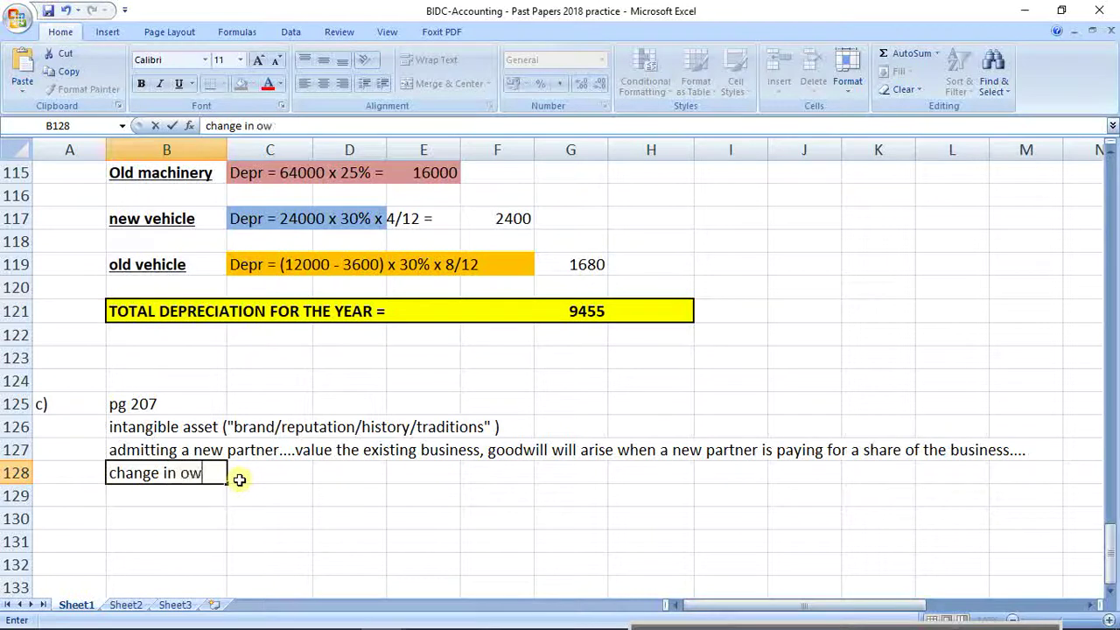
type("nership (")
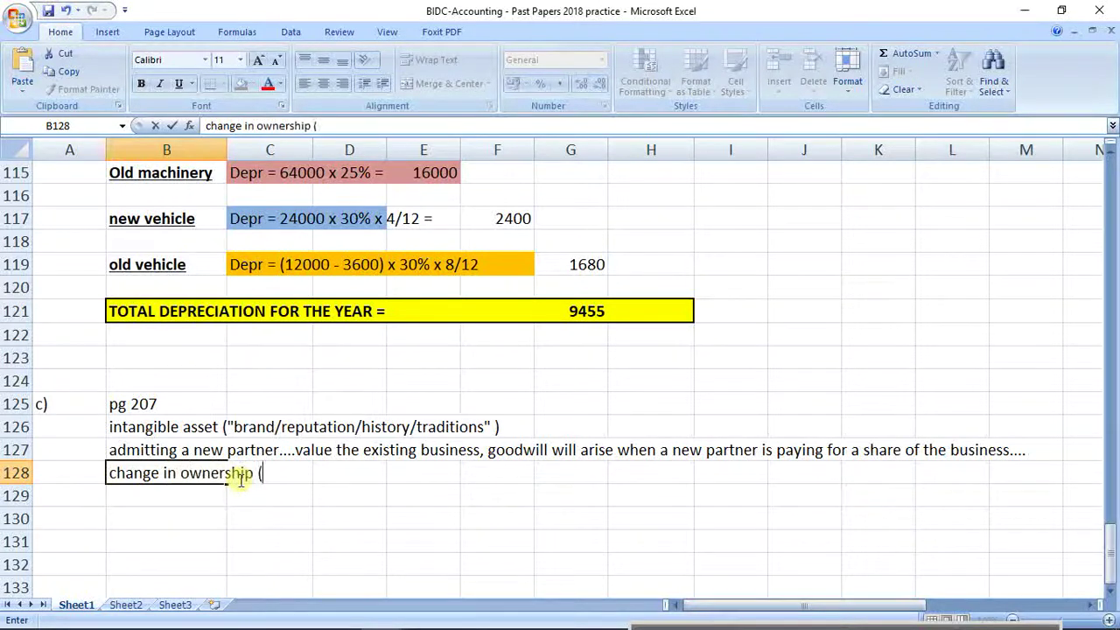
type("when the partn")
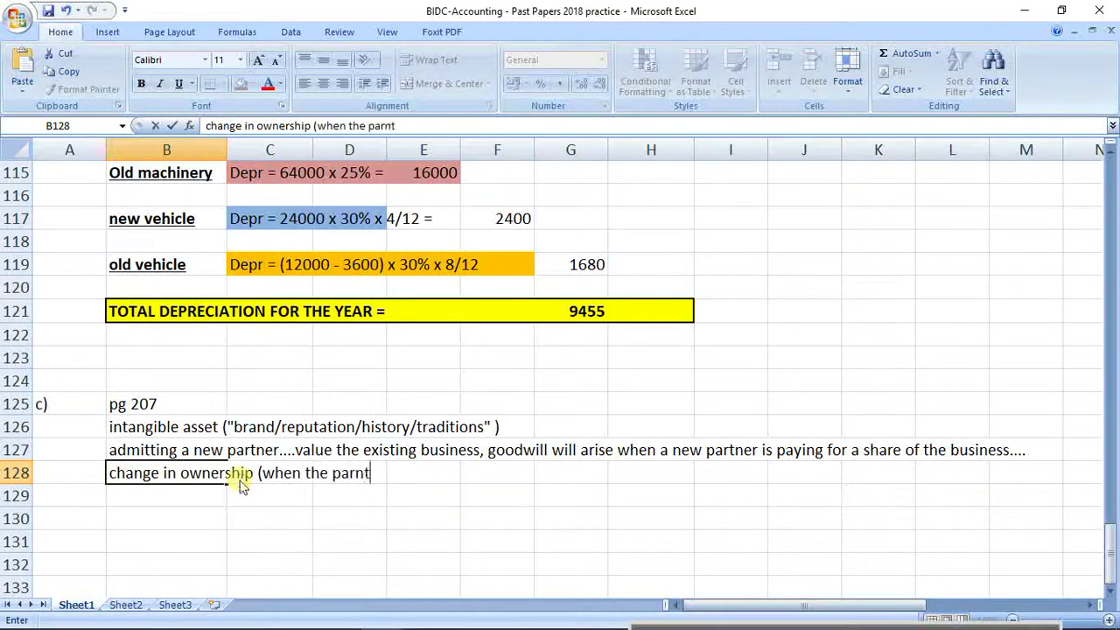
key("BackSpace")
key("BackSpace")
type("tnershi")
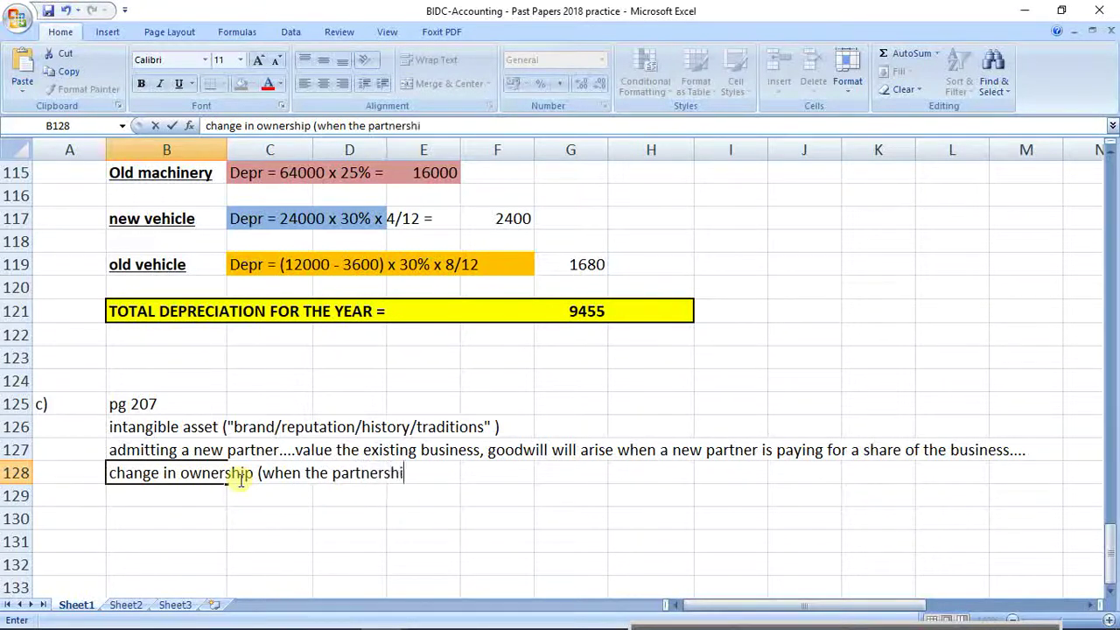
type("p changes.....")
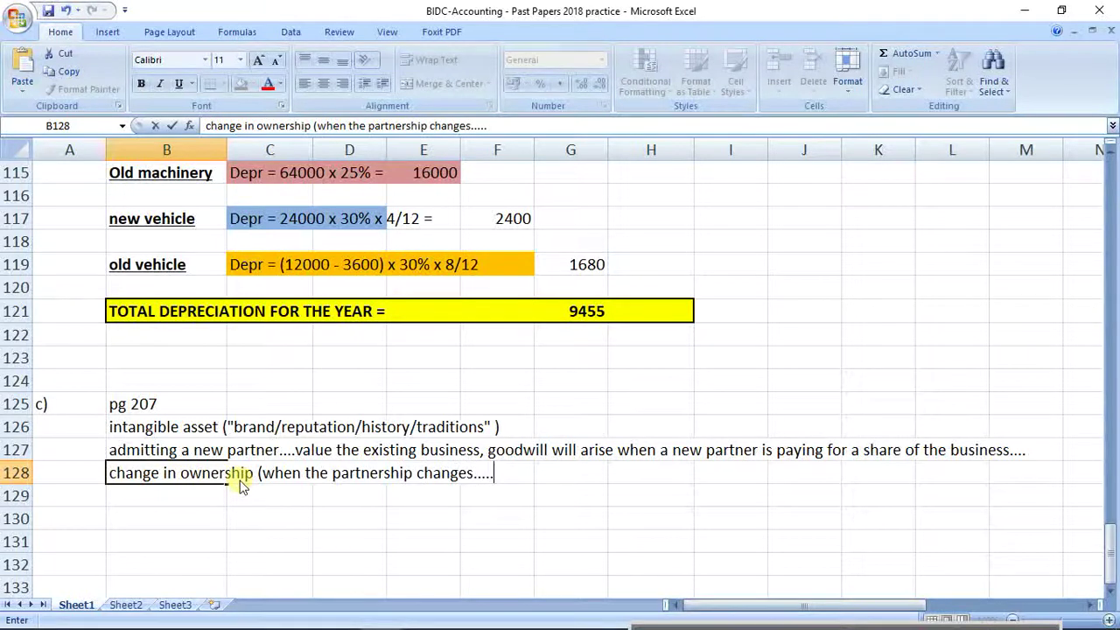
key("Return")
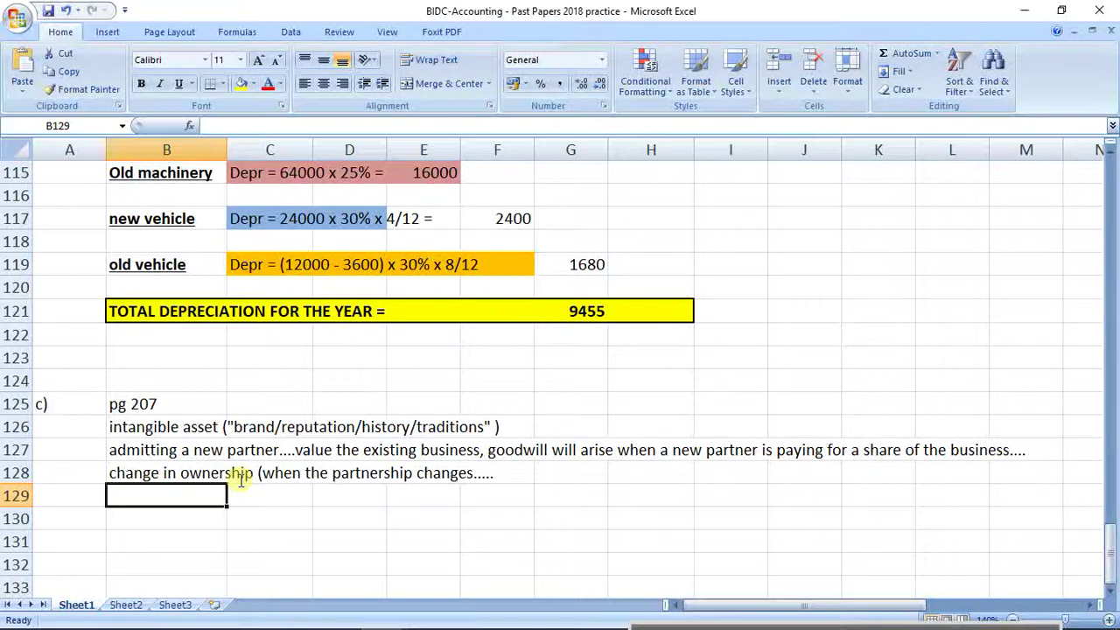
Add the missing closing parenthesis at the end of the change in ownership note in B128
key("Up")
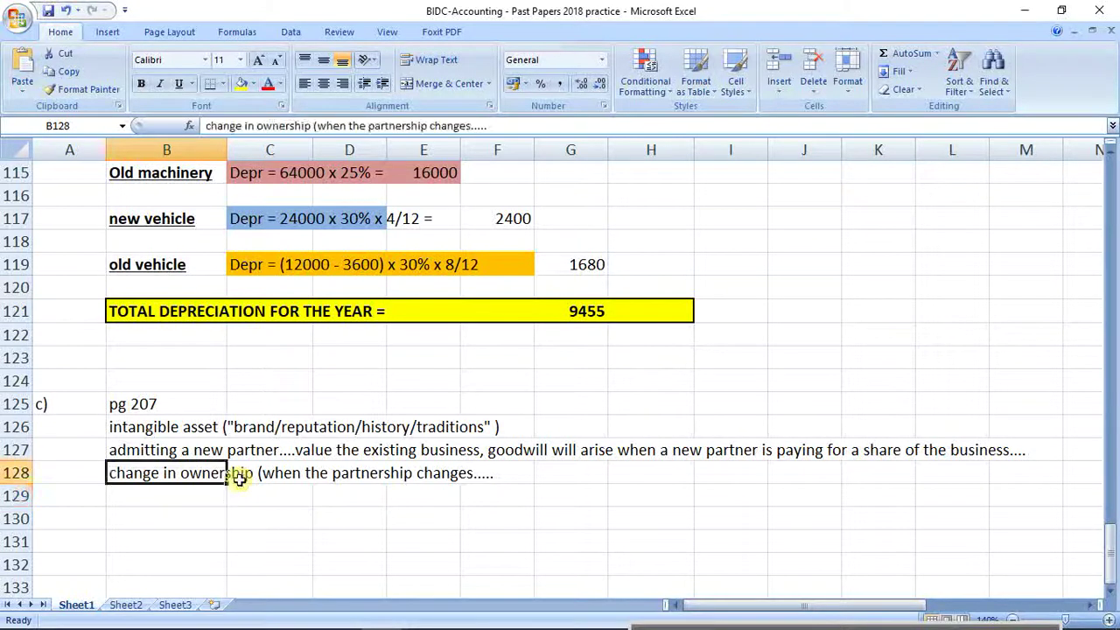
left_click(521, 129)
type(")")
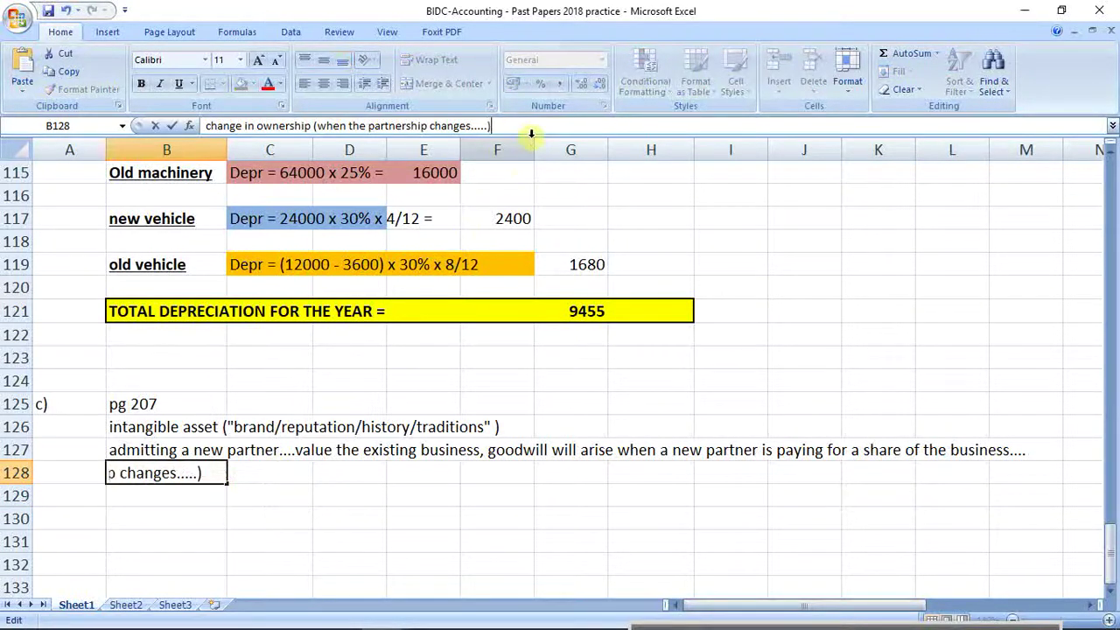
key("Return")
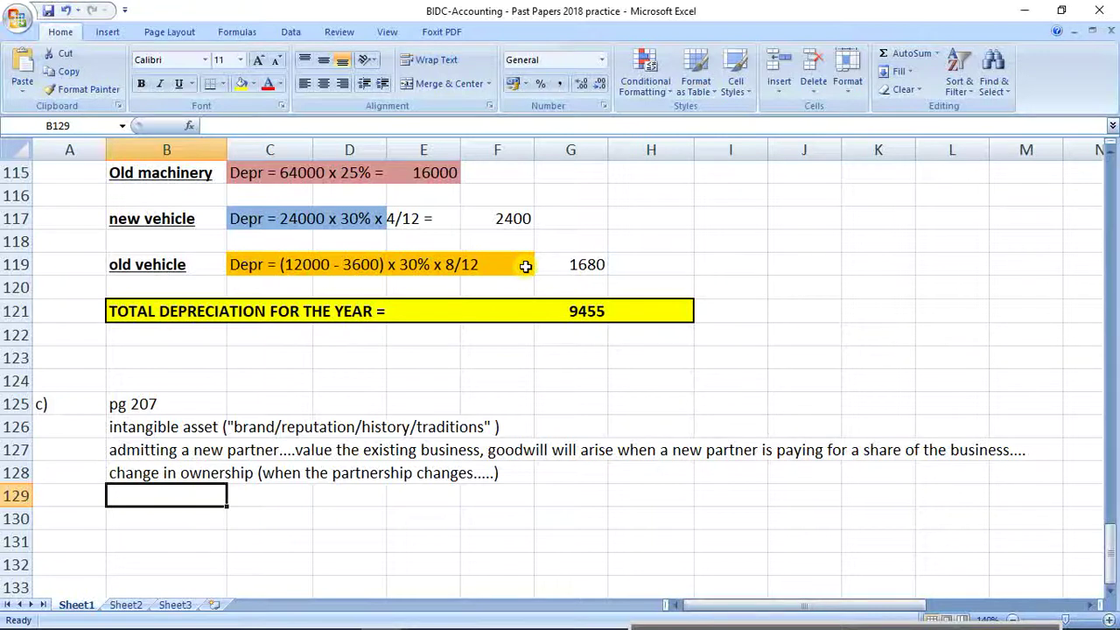
Enter the reference note "*valuation of goodwill see page 209" in B129
type("*valuati")
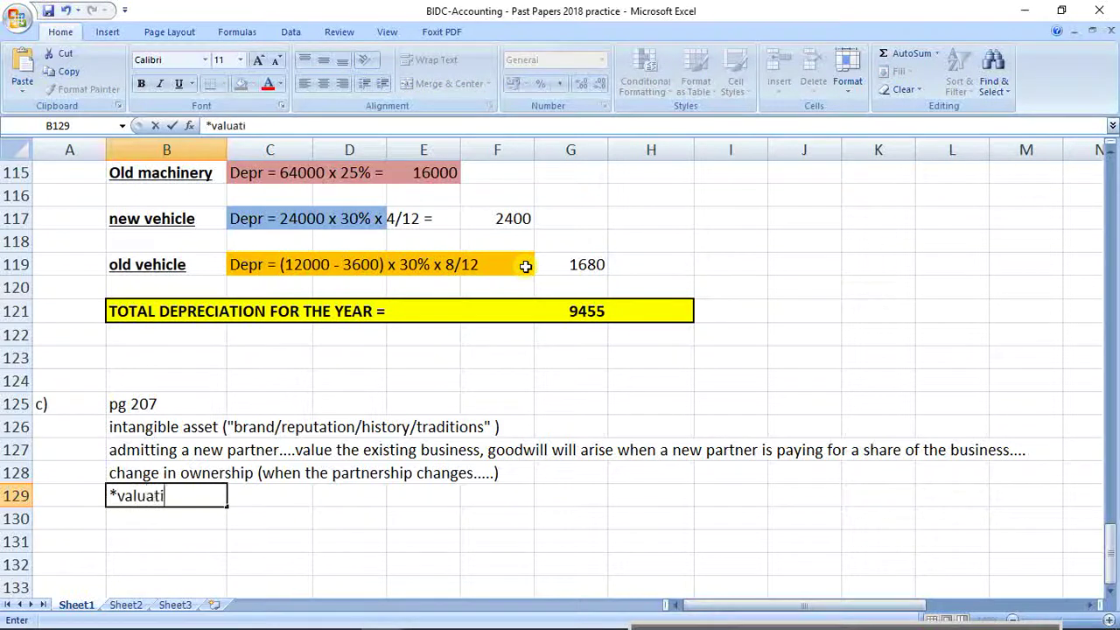
type("on of goodwi")
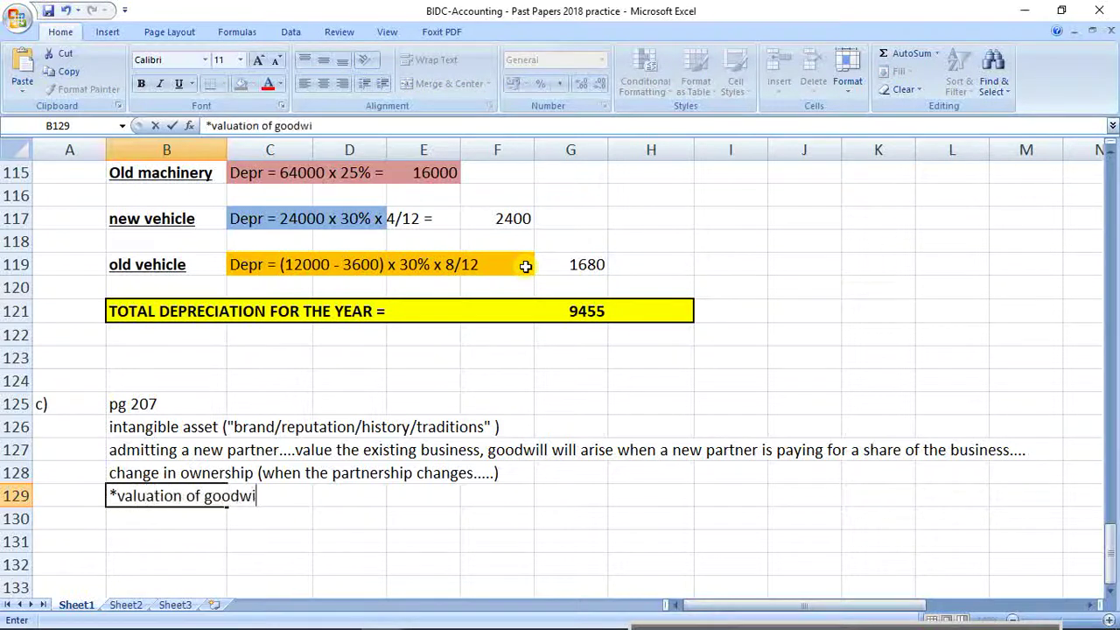
type("ll see p")
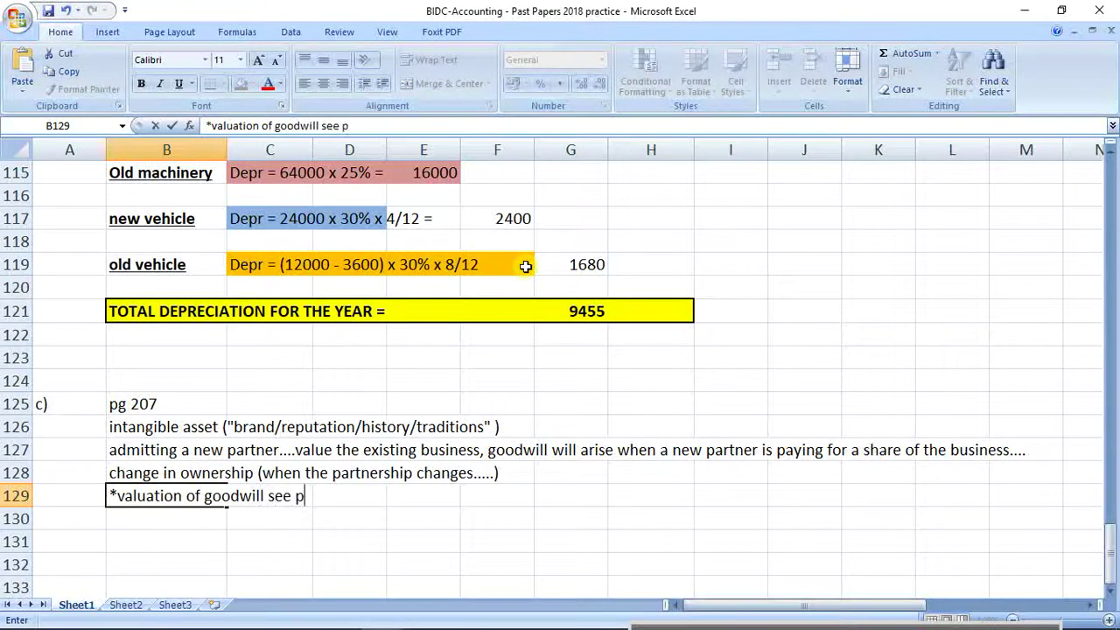
type("age 209")
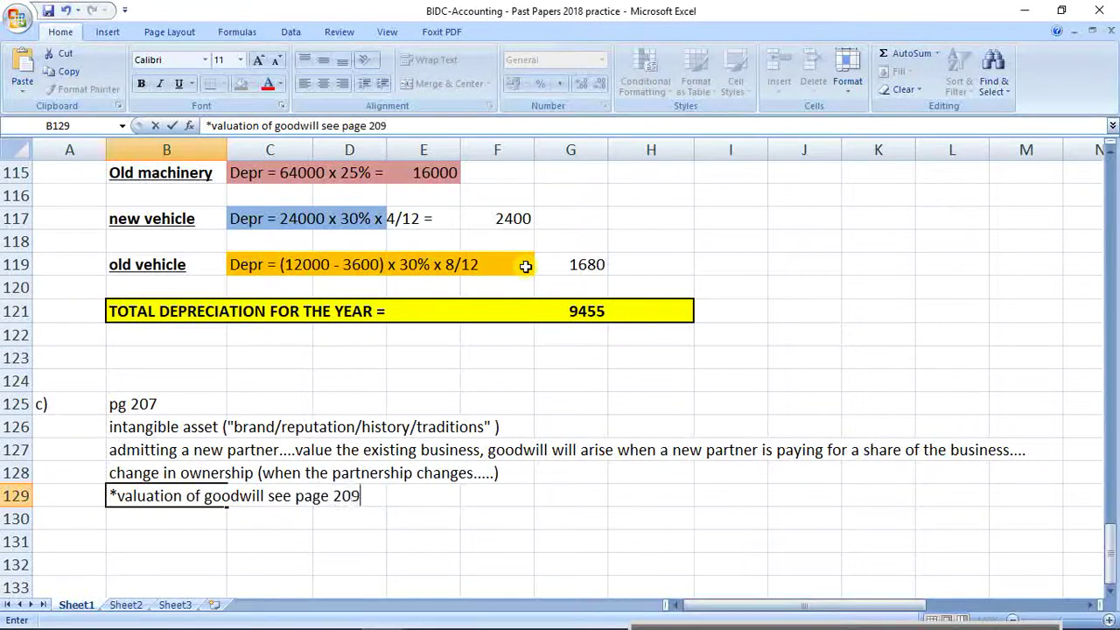
key("Return")
Label the next question part "d)" in A131, leaving row 130 blank after the part c) notes
key("Down")
key("Left")
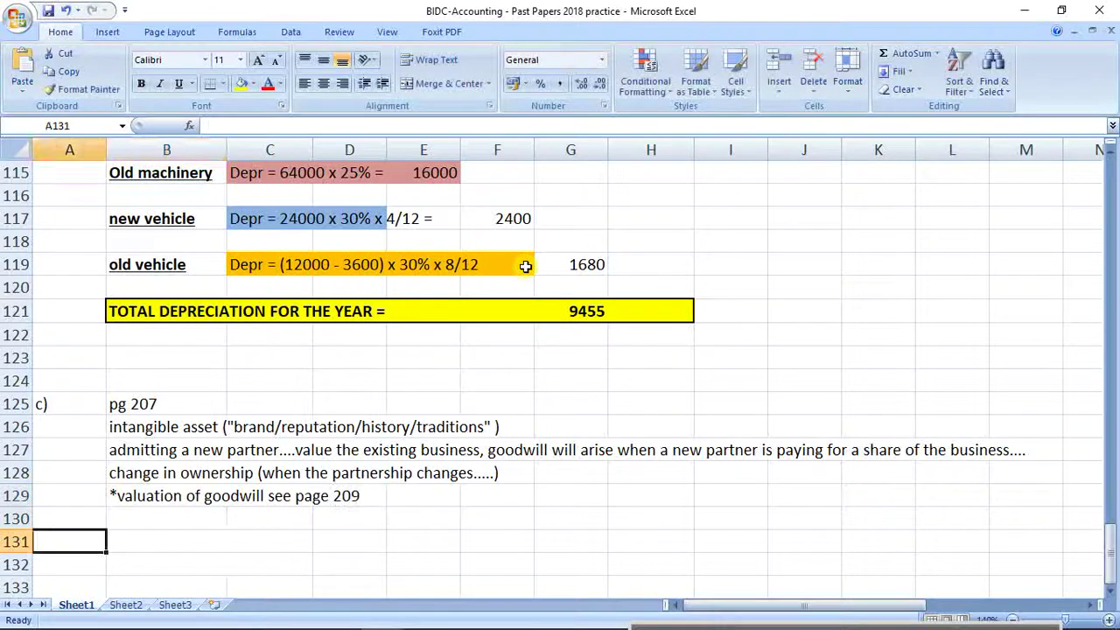
type("d)")
key("Return")
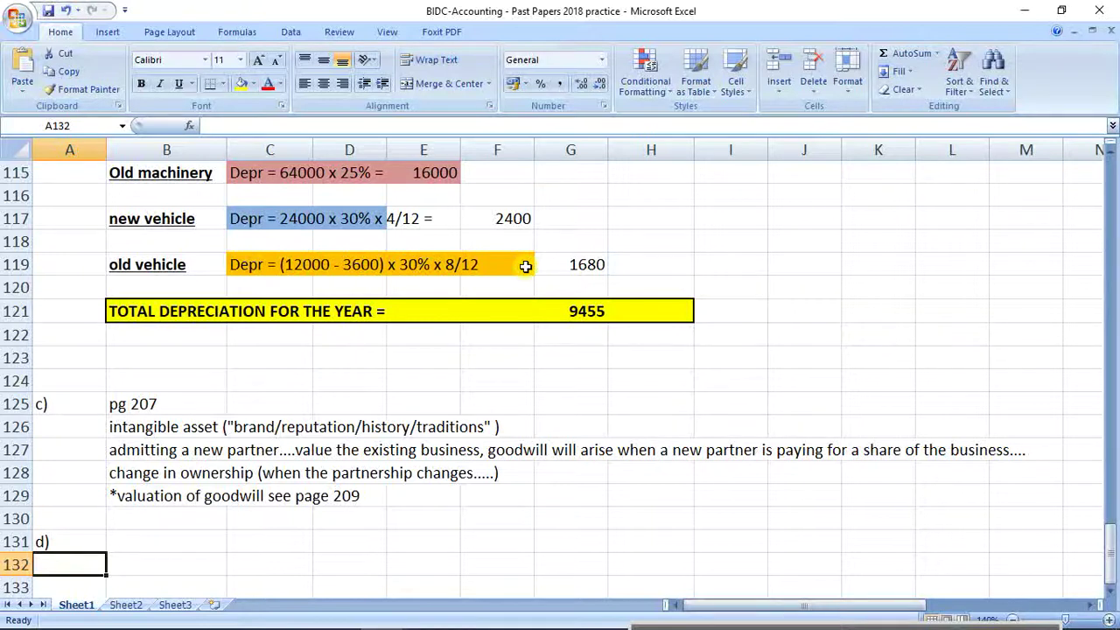
Enter "Non-Current Asset - long-term....." in B131 as the first note for part d)
key("Up")
key("Right")
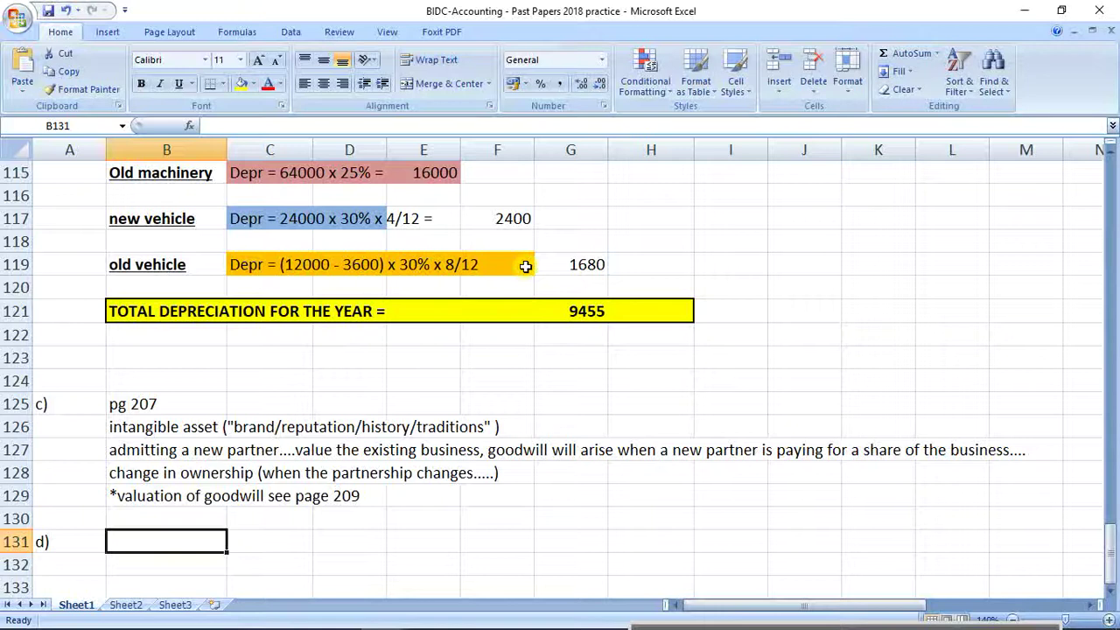
type("N")
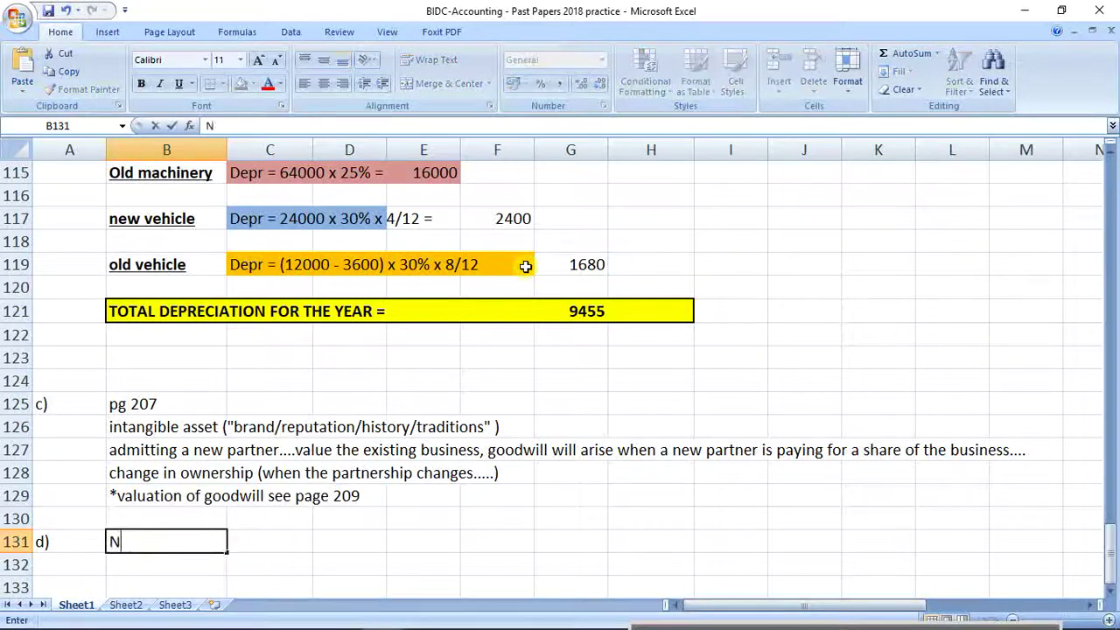
type("on-Current")
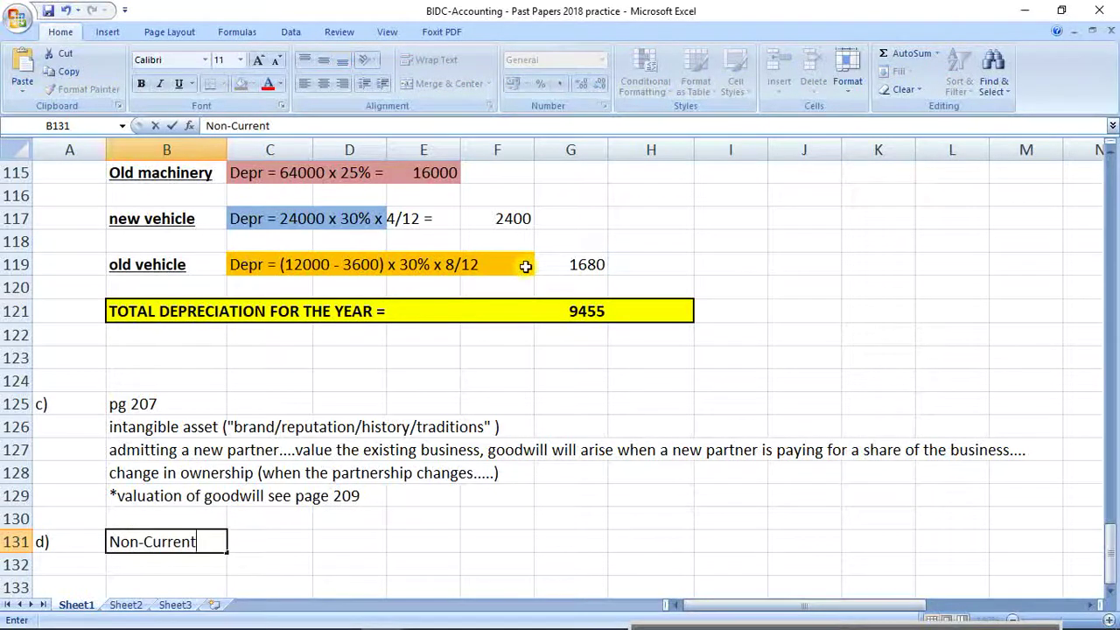
type(" Asset - long-te")
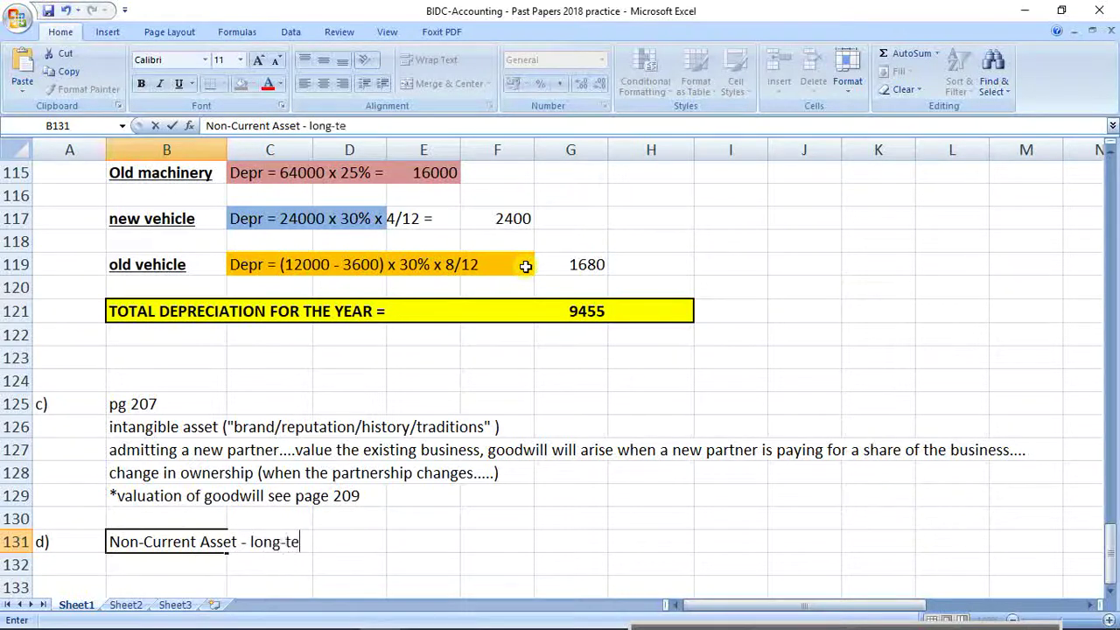
type("rm.....")
key("Return")
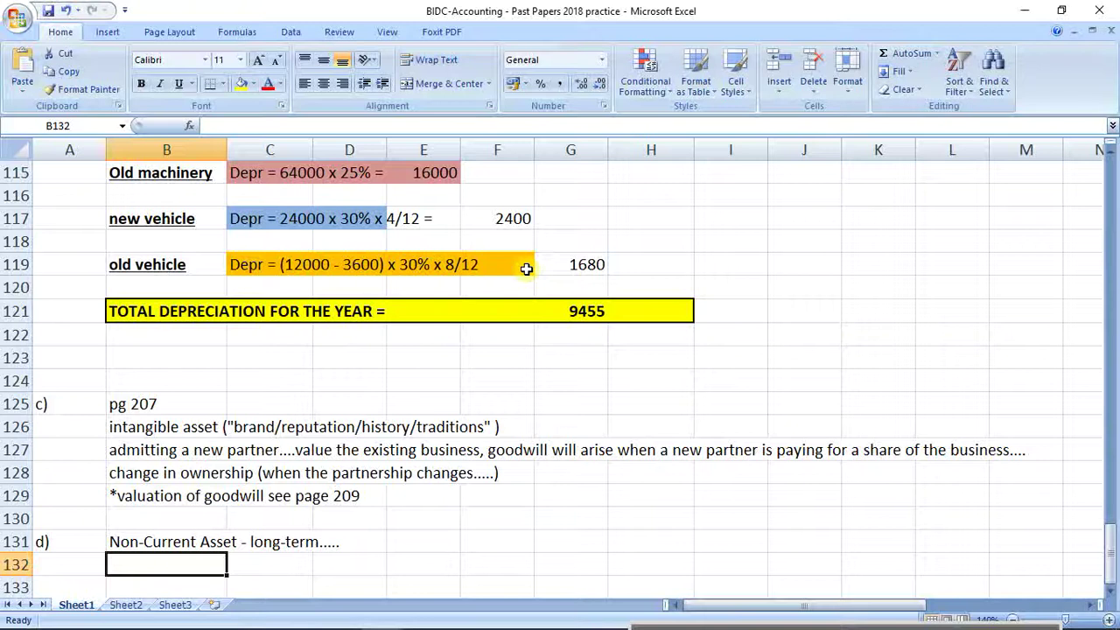
Enter the note "recorded on the Debit side of the asset account" in B132
type("record")
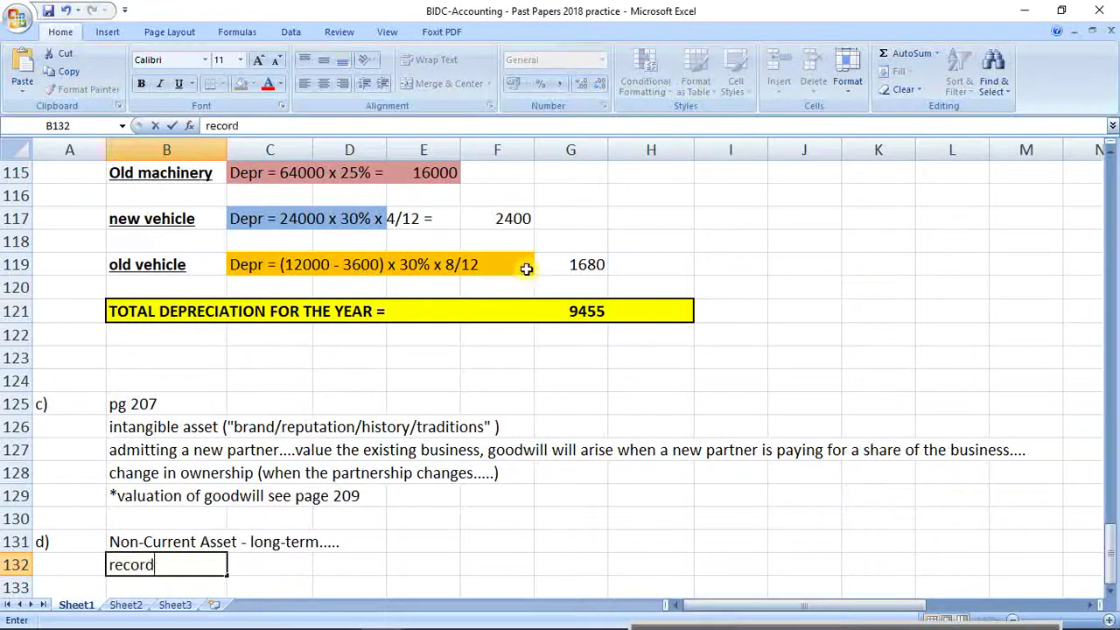
type("ed on th")
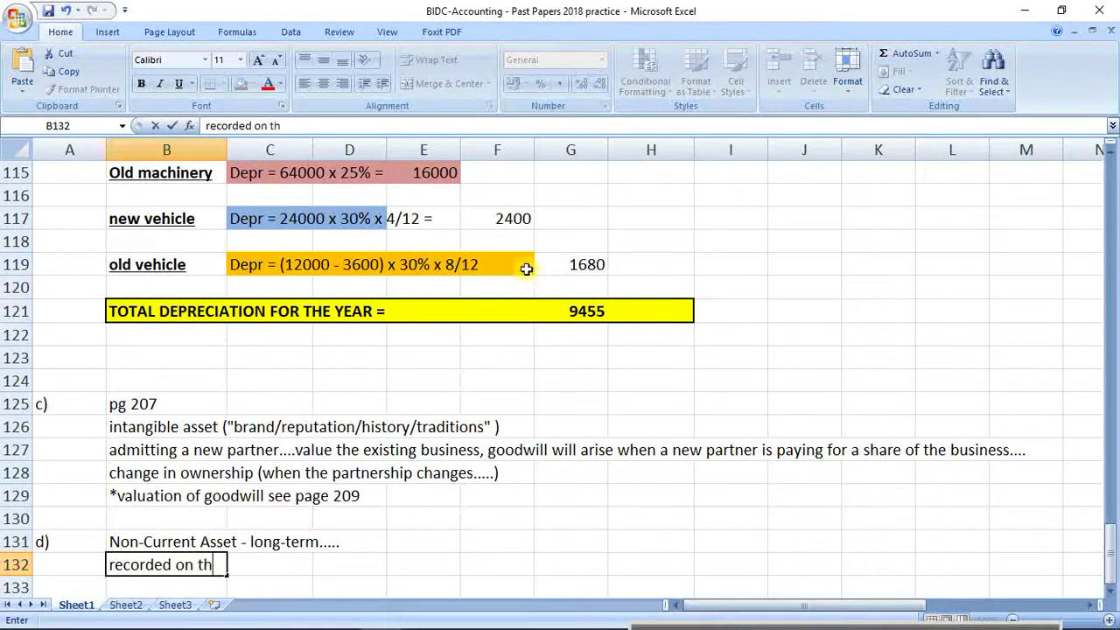
type("e Debit side of ")
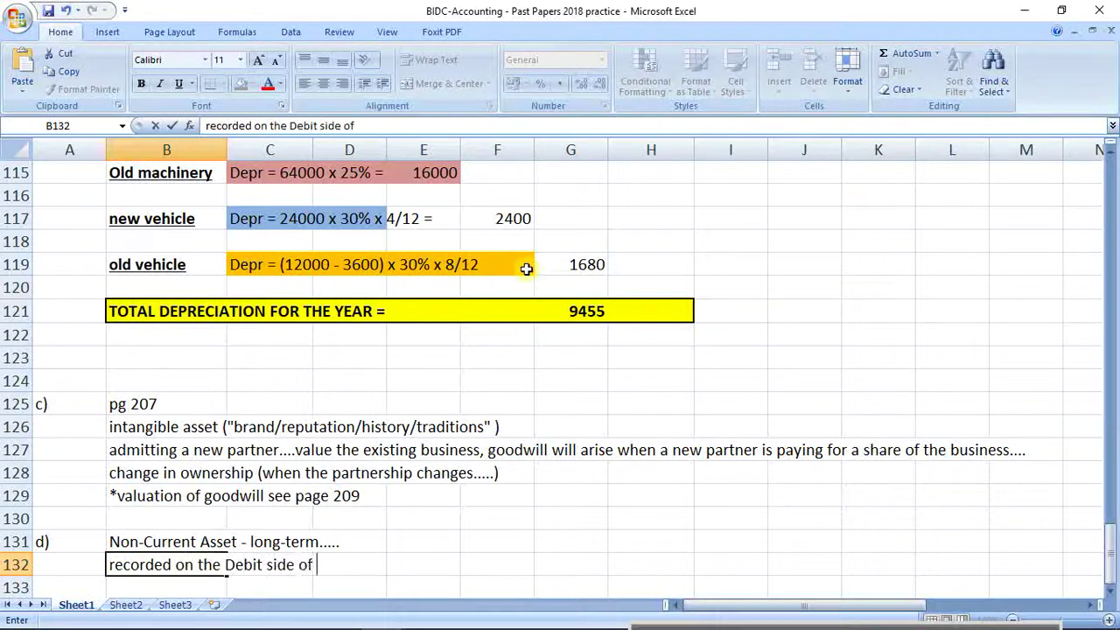
type("the asset ac")
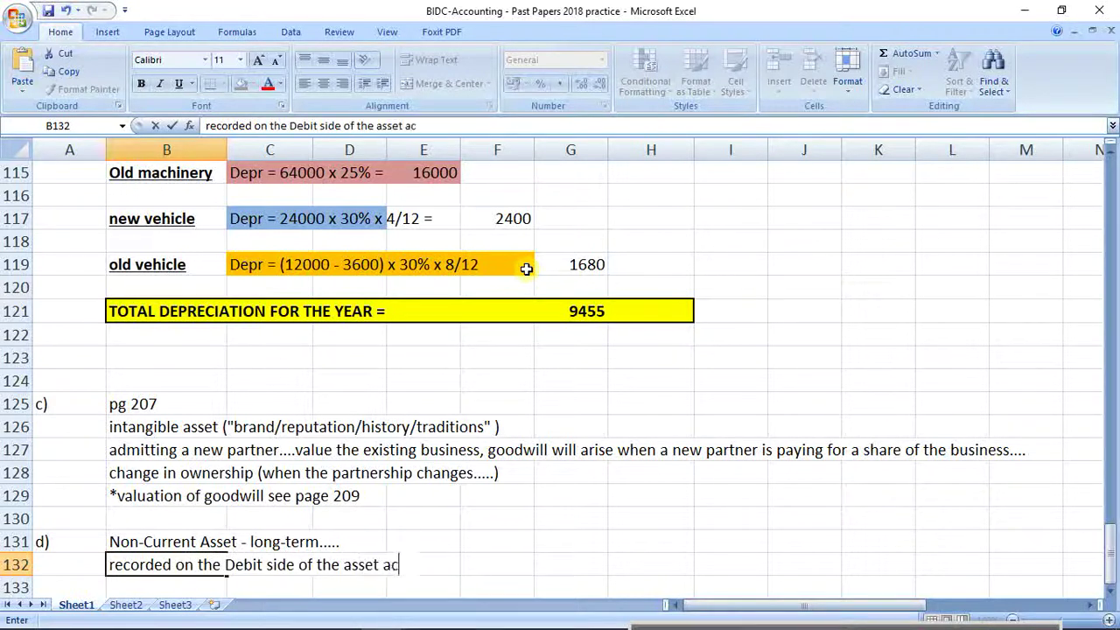
type("count")
key("Return")
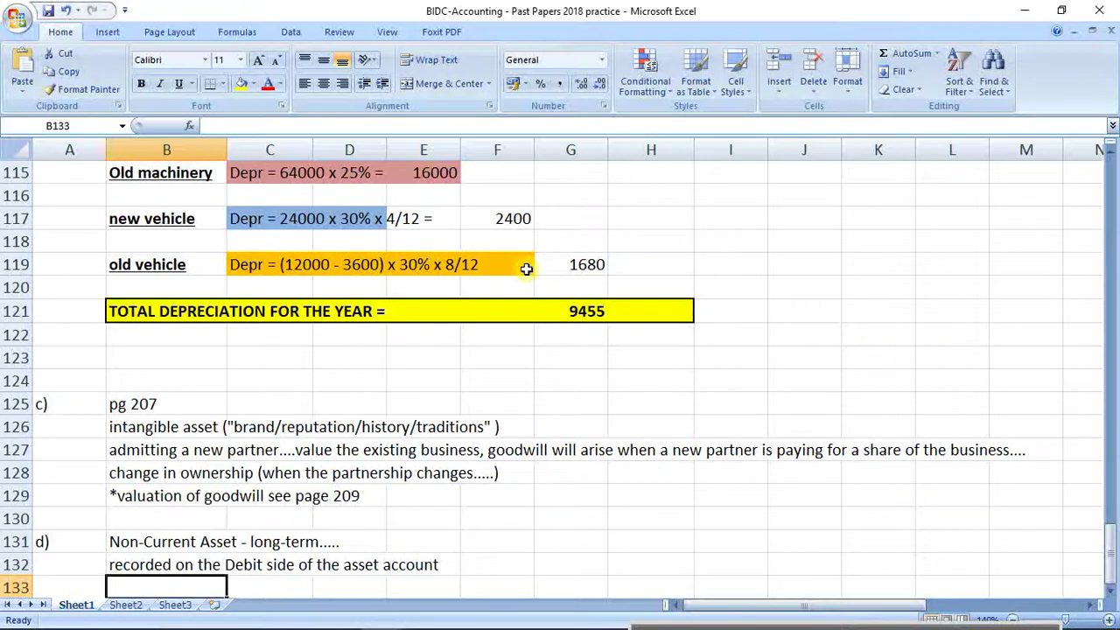
Enter the note "disclosed in the Statement of Financial Position" in B133
type("disclosed")
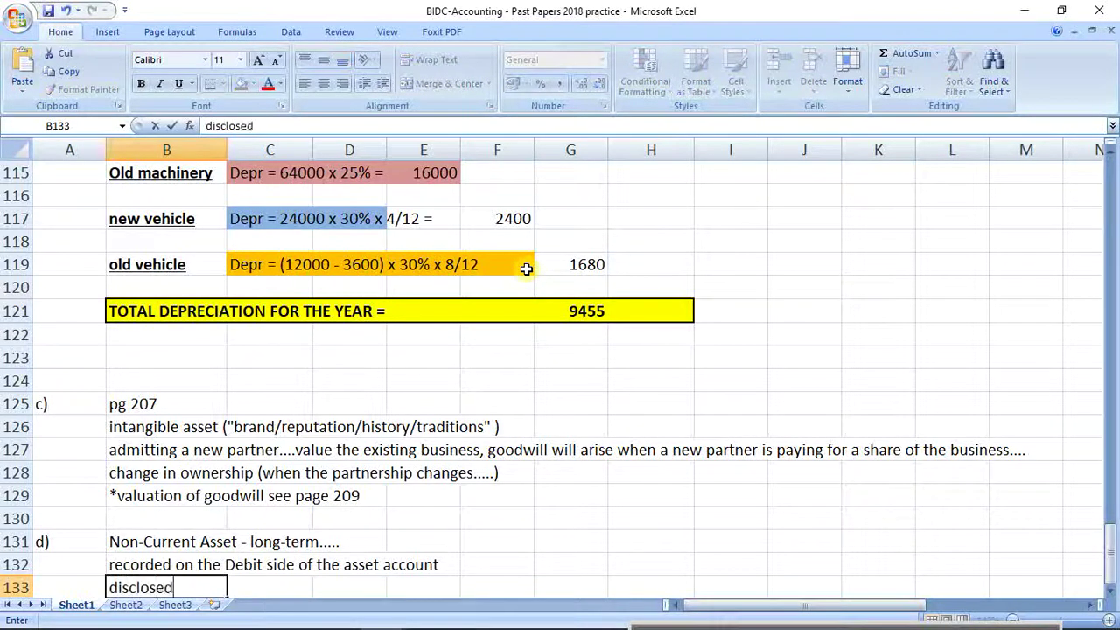
type(" in the State")
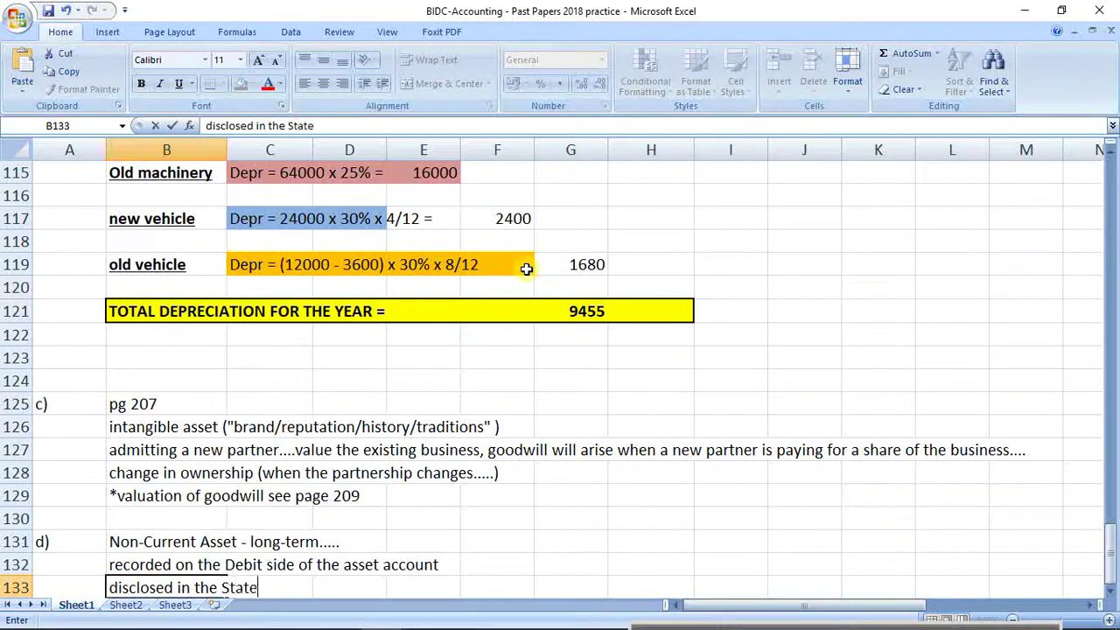
type("ment of Financie")
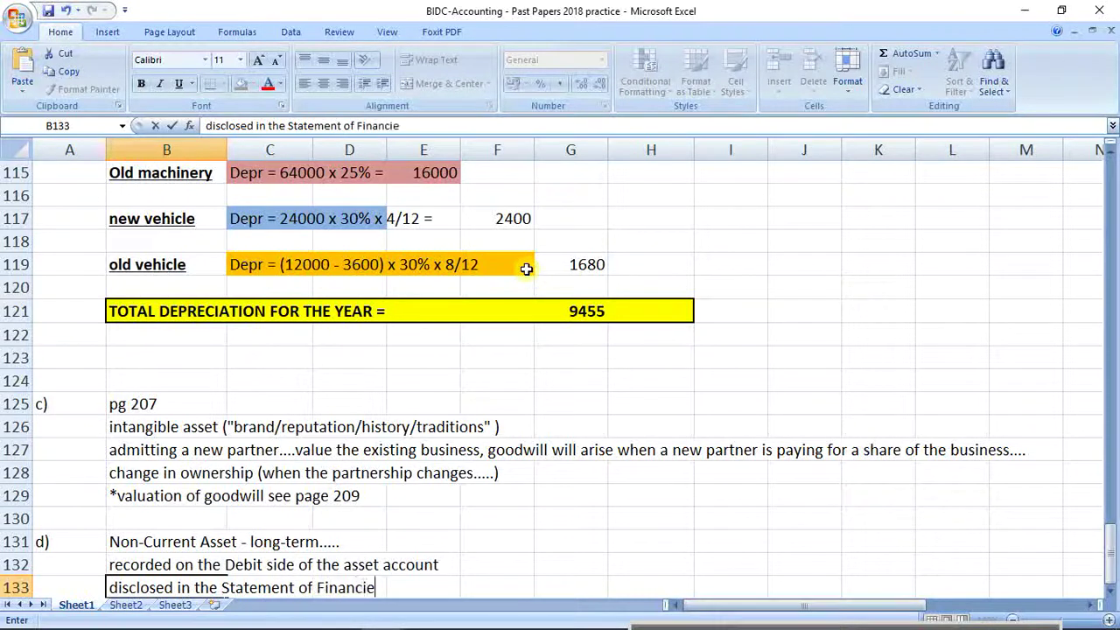
key("BackSpace")
type("al Position")
key("Return")
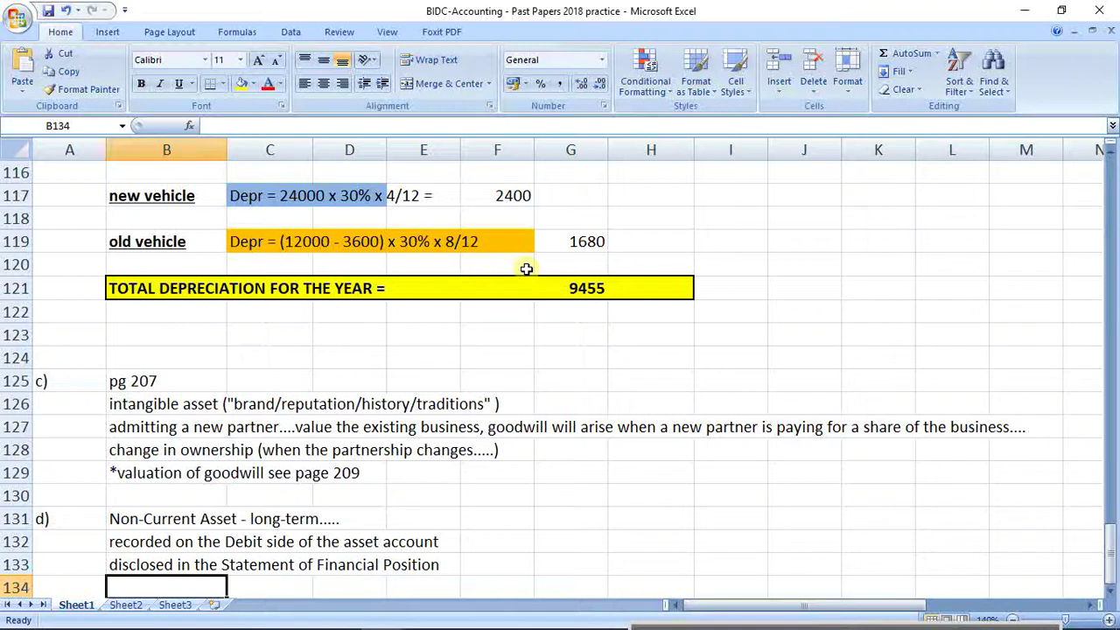
Enter the note "Valued when a change in ownership arises...." in B134
type("Val")
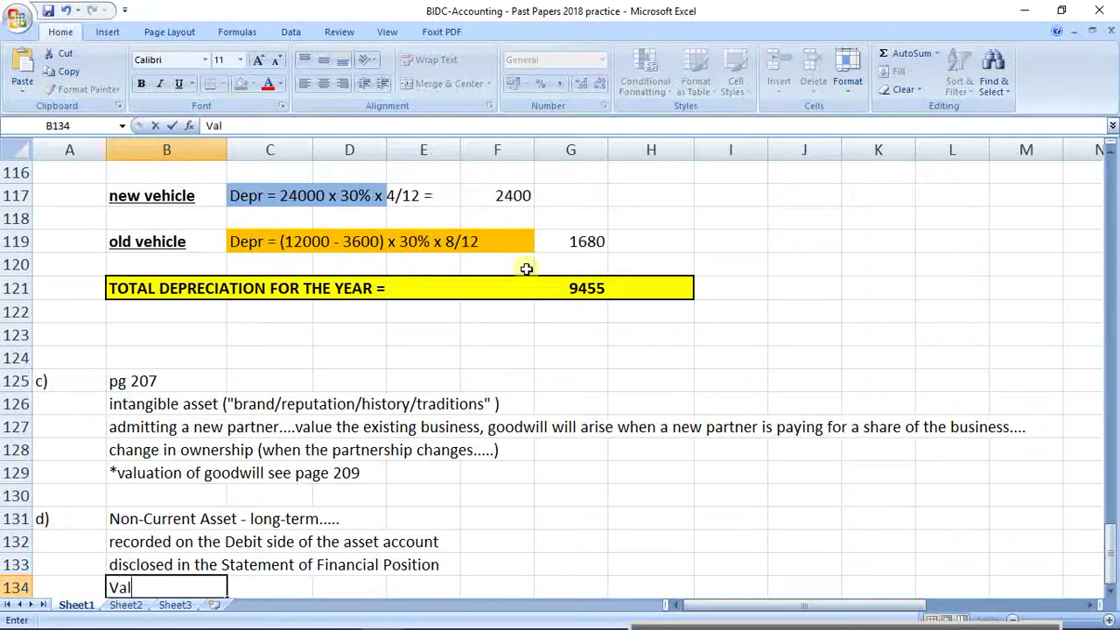
type("ued when a ")
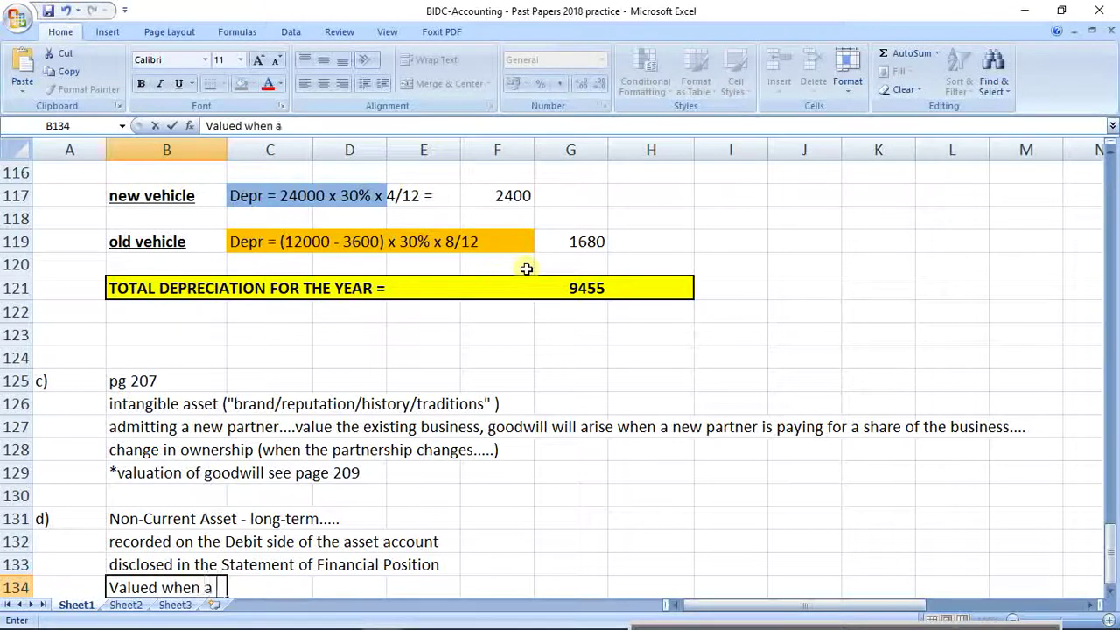
type("change in ow")
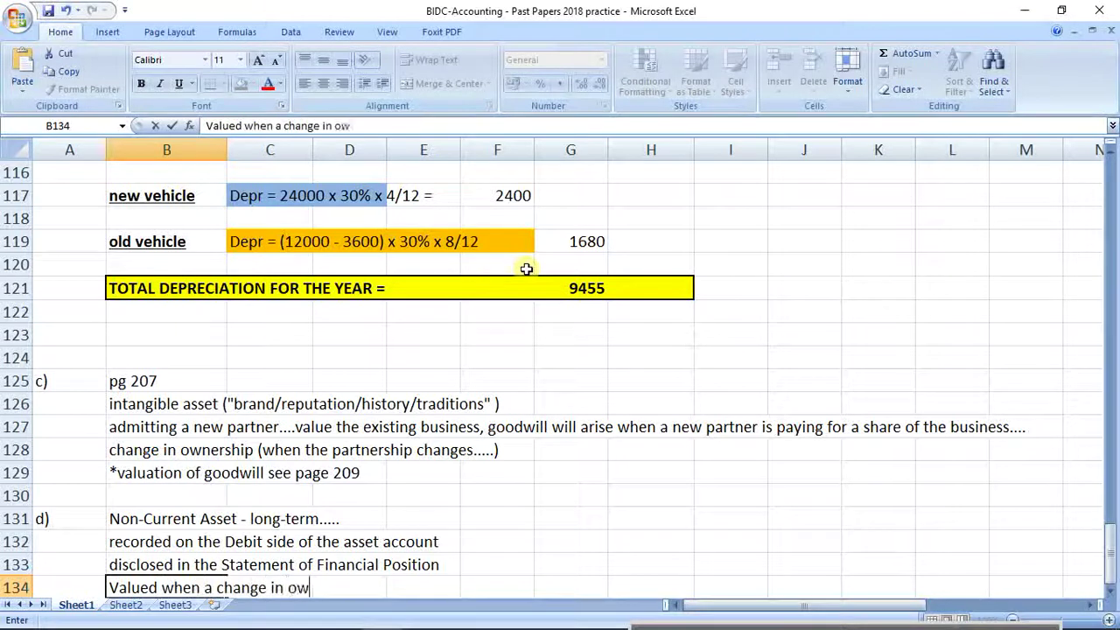
type("nership a")
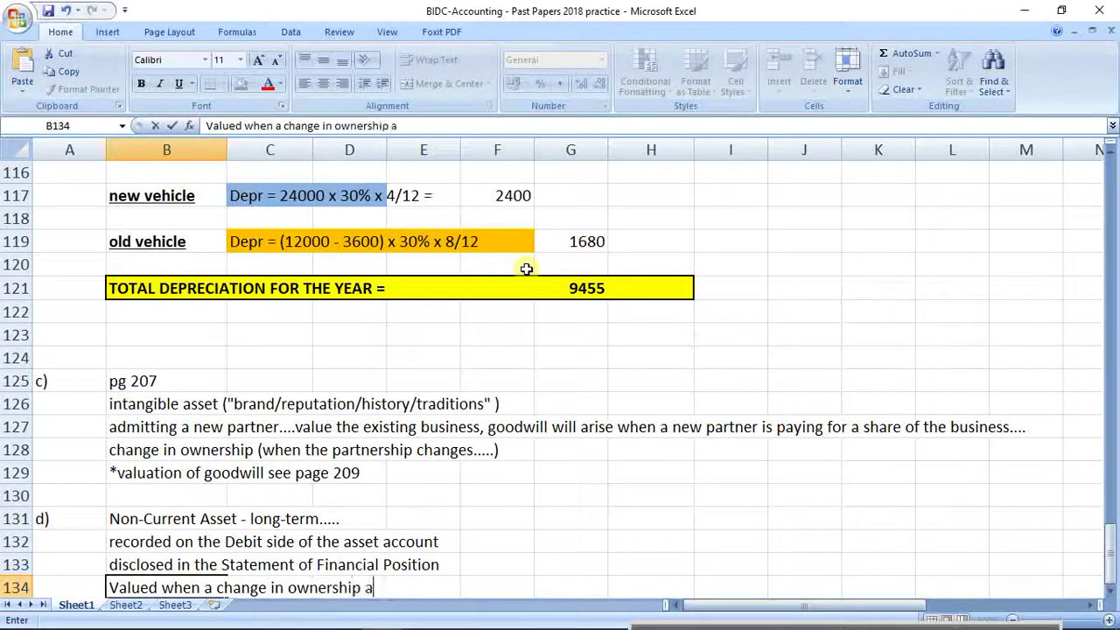
type("rises....")
key("Return")
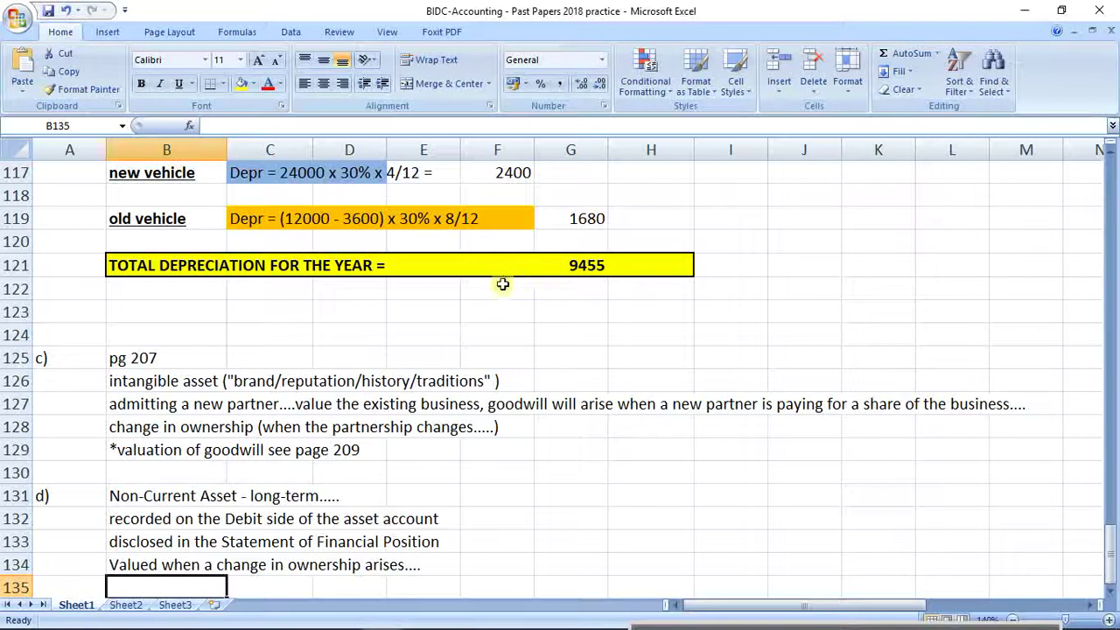
Add a bold, underlined "QUESTION 3" heading in B138 and save the workbook with B140 selected
scroll(499, 280, "down", 1)
scroll(499, 280, "down", 3)
scroll(326, 302, "down", 1)
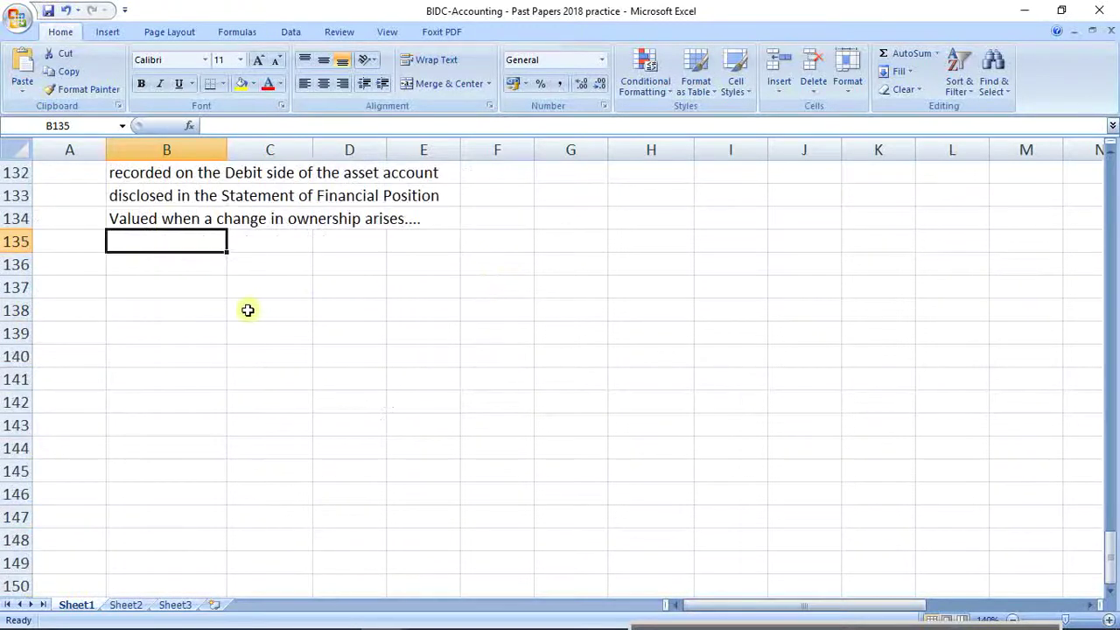
left_click(184, 309)
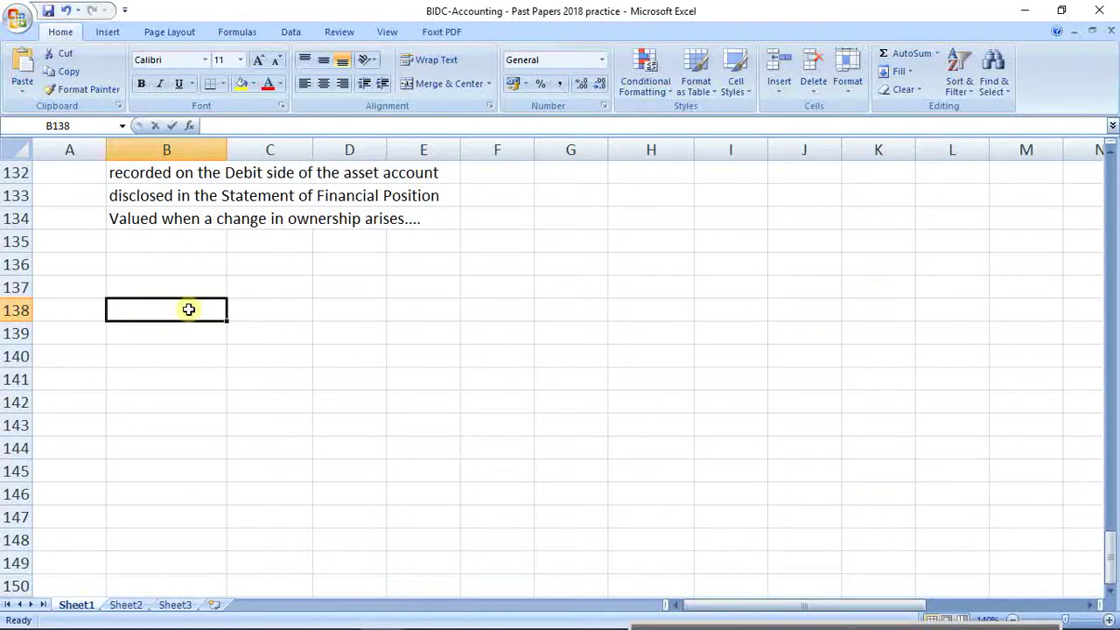
type("QUESTION 3")
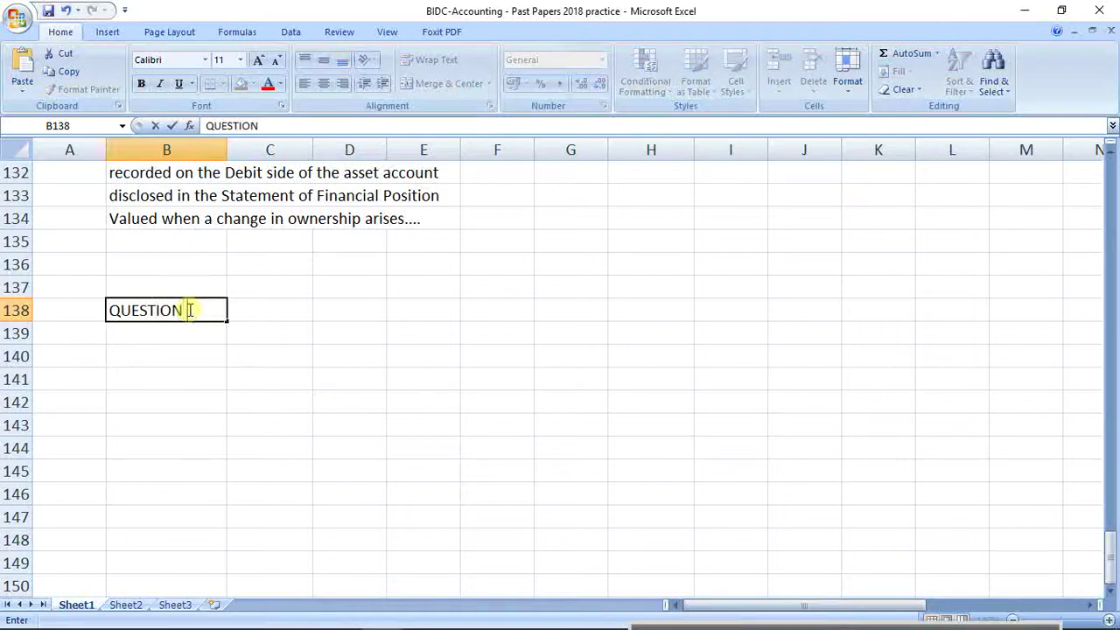
key("Return")
left_click(188, 310)
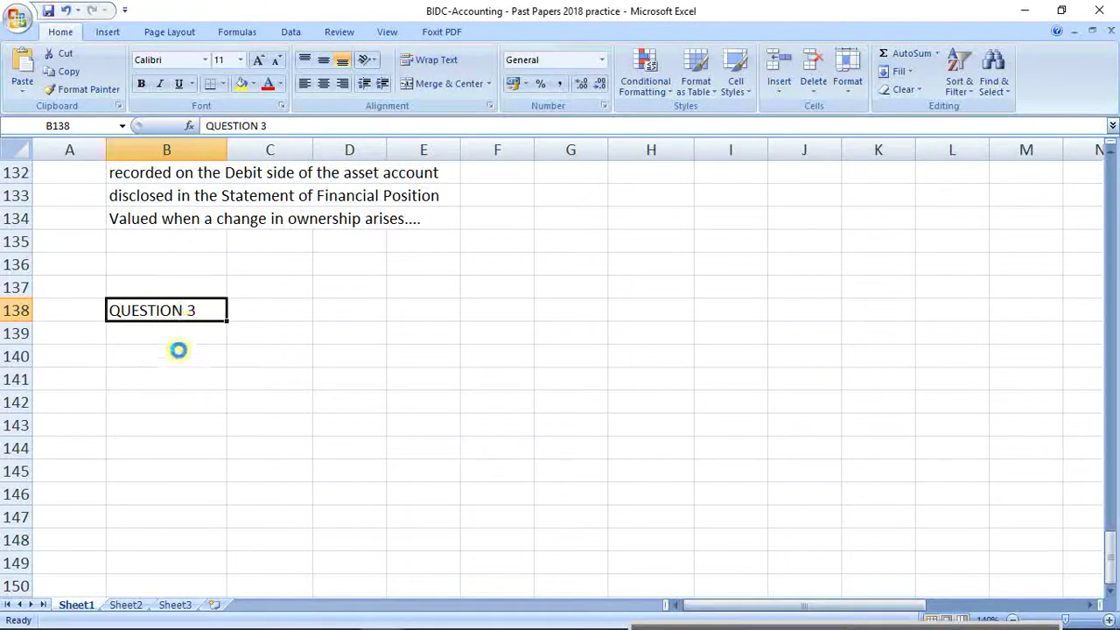
key("ctrl+b")
key("ctrl+u")
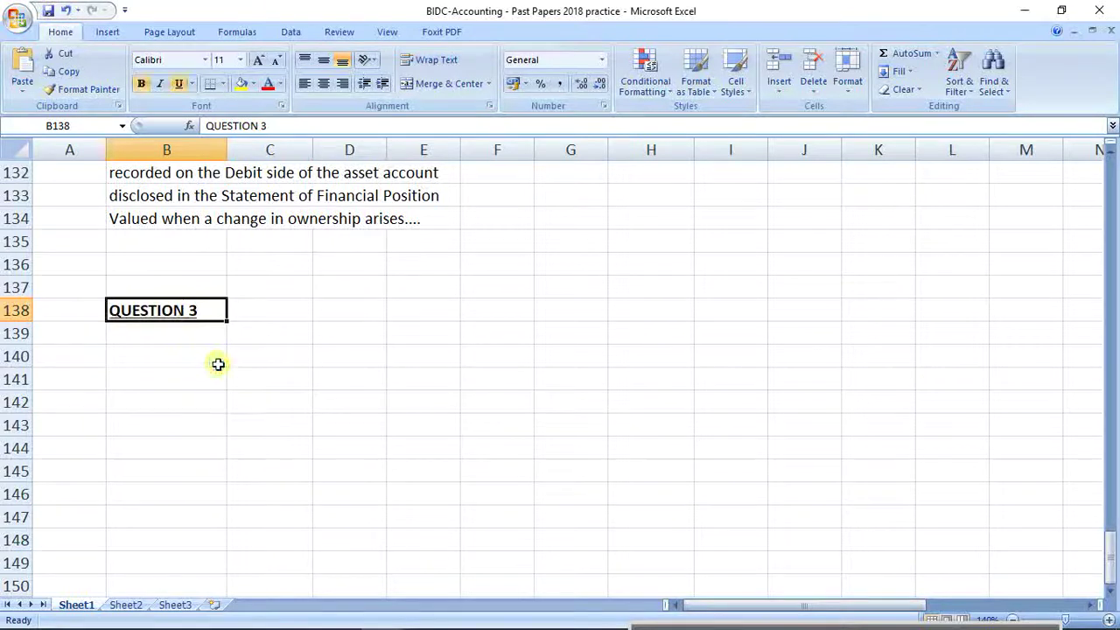
left_click(147, 353)
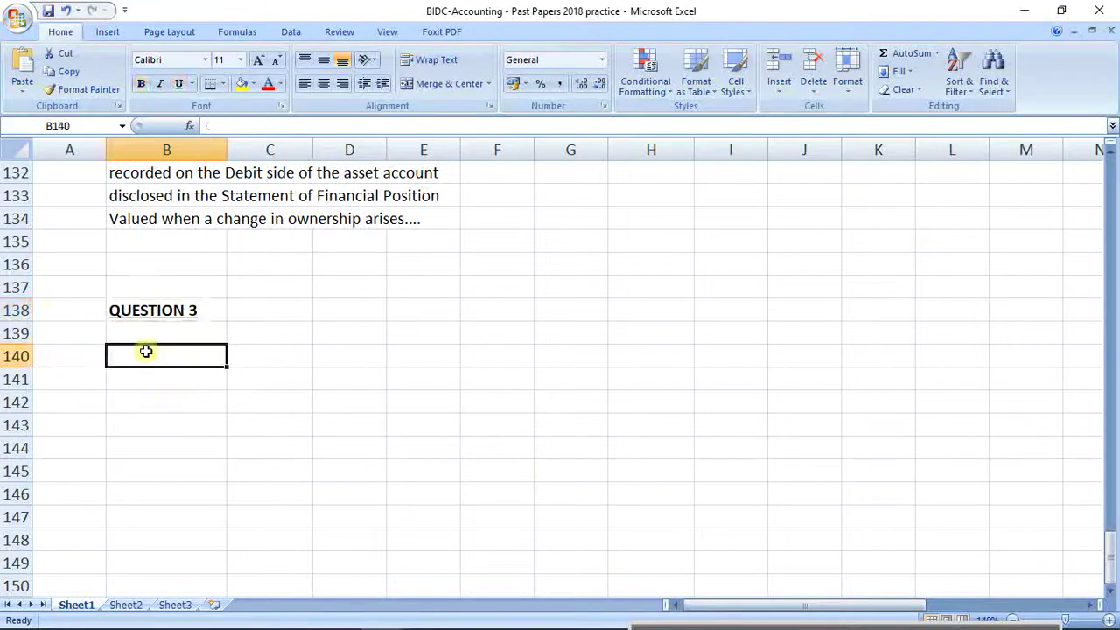
left_click(48, 11)
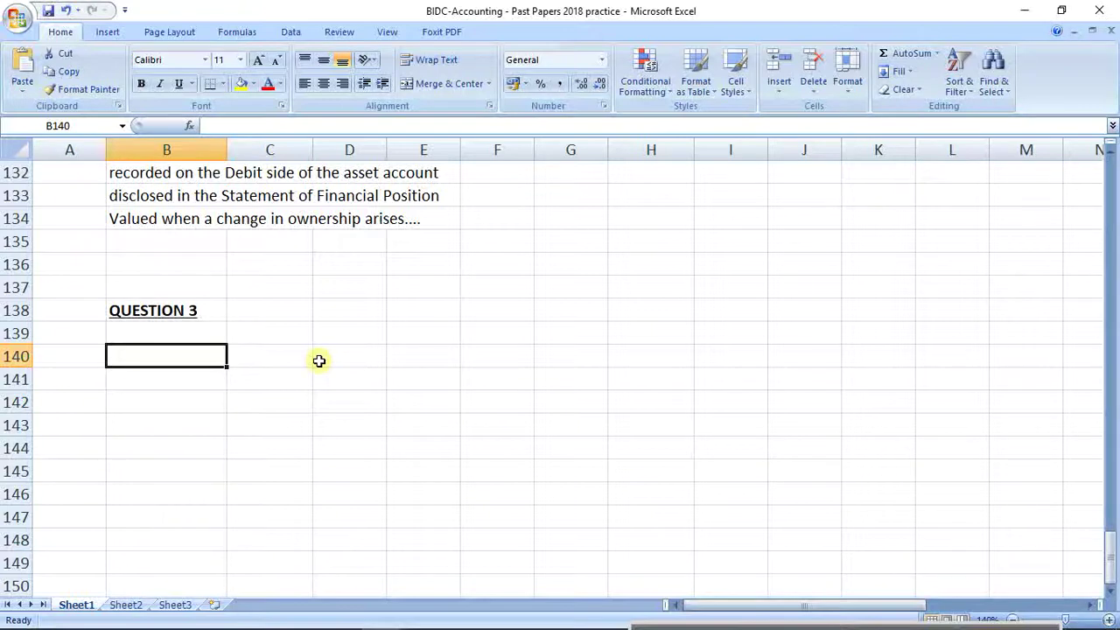
Begin the part a) answer in B140 with the break-even formula "a) BEP = fixed costs / SP - VC ="
type("a")
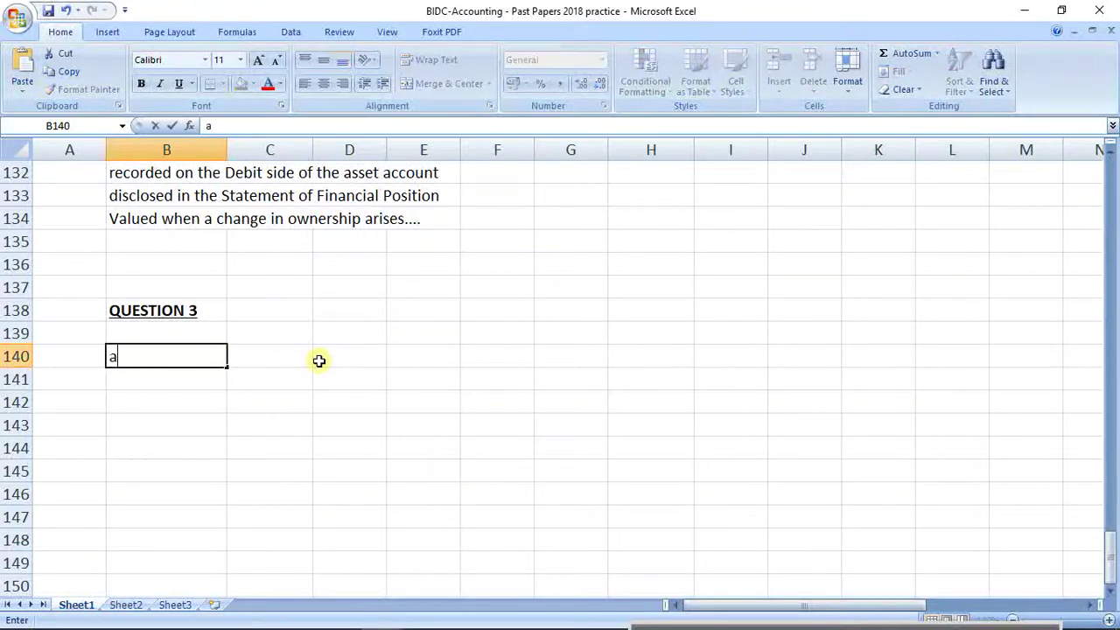
type(")  BEP = ")
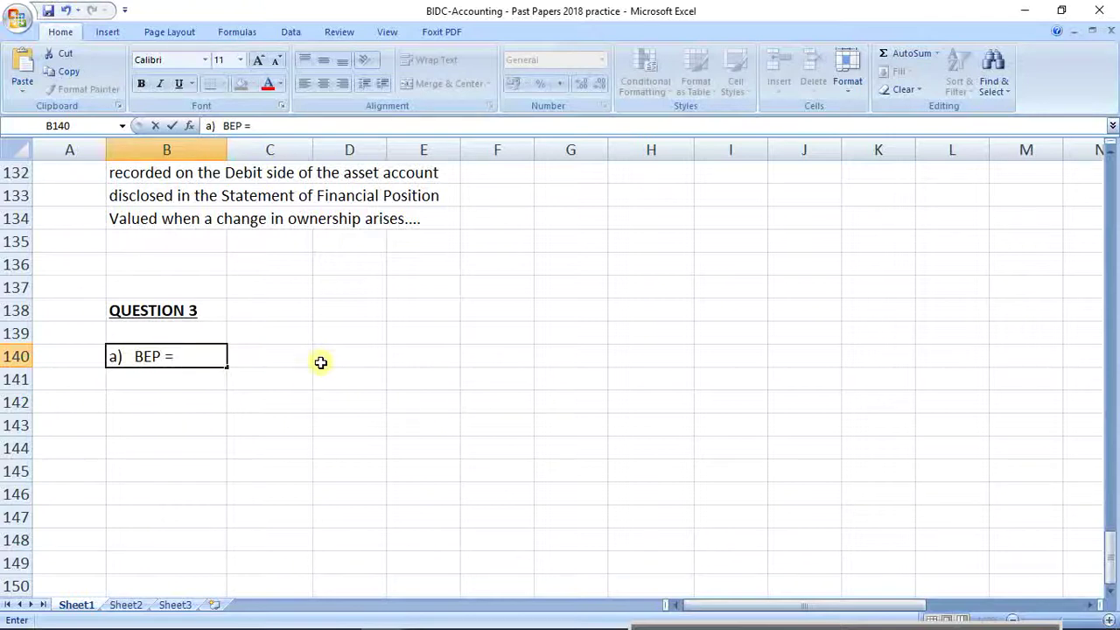
type("fixed costs /")
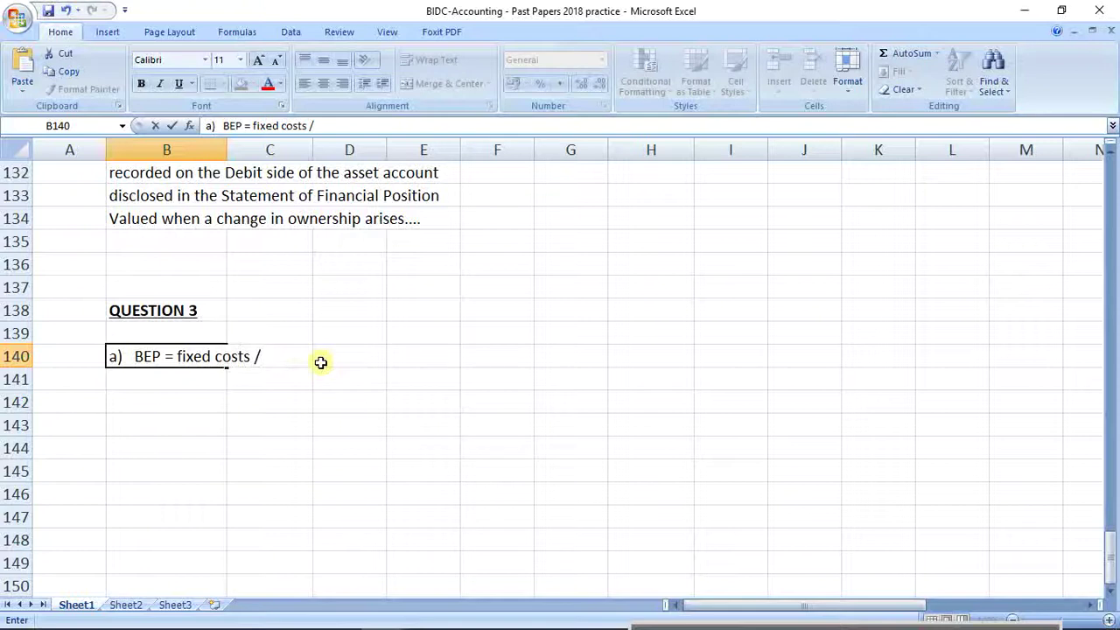
type(" SP - VC =")
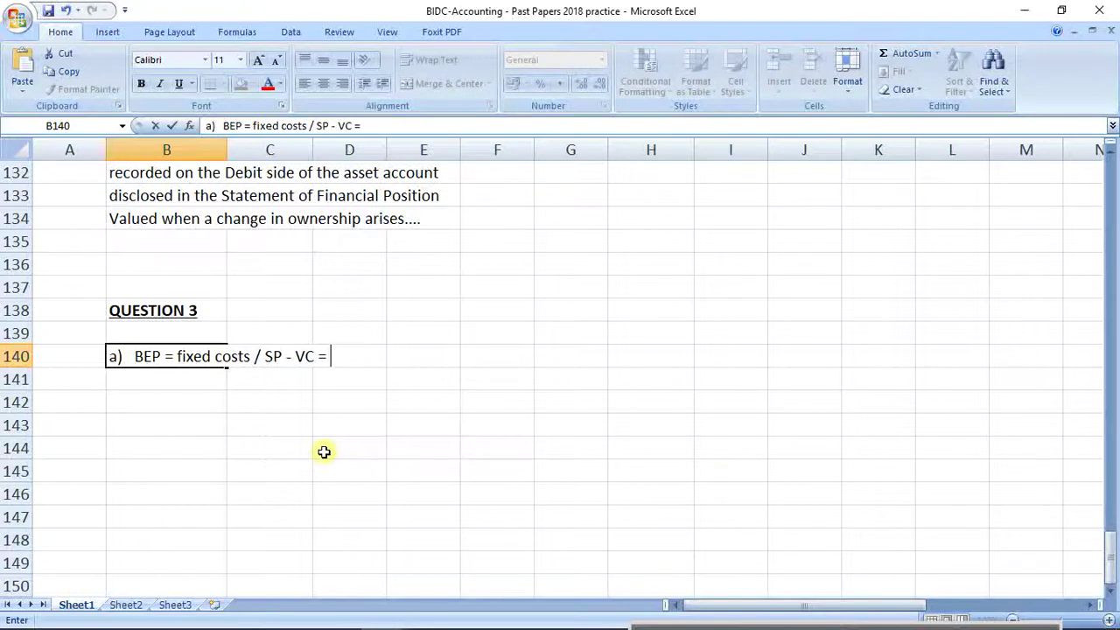
Continue the break-even formula text in B140 with the fixed costs "(5 x 18000 + 3,5 x 18000) /"
type("(")
type("5 x")
type("18000")
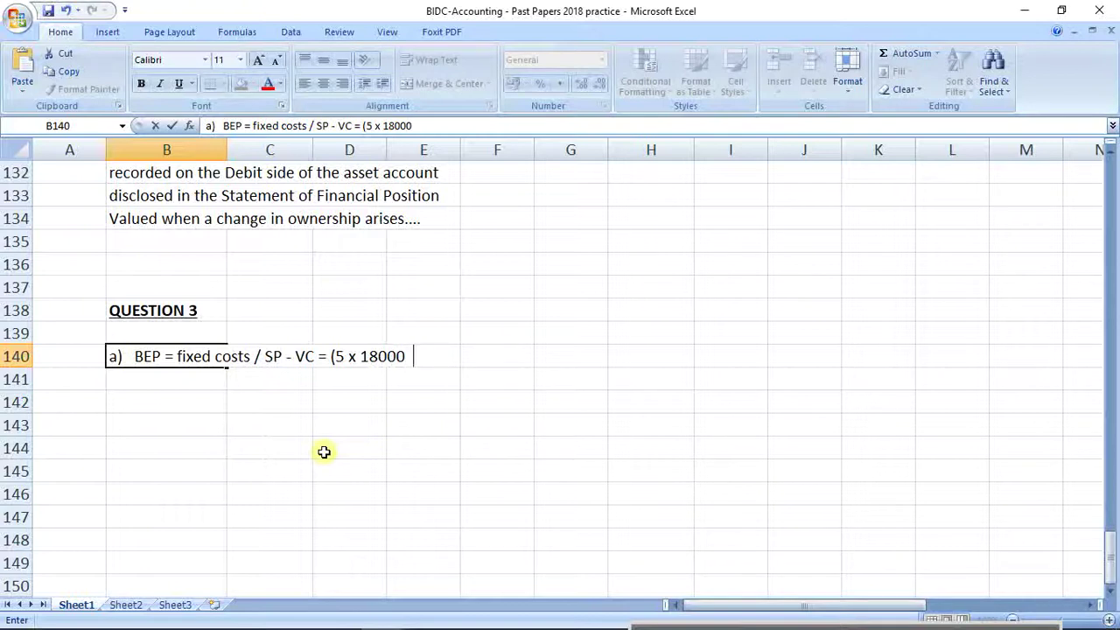
type("  +  3,5 x ")
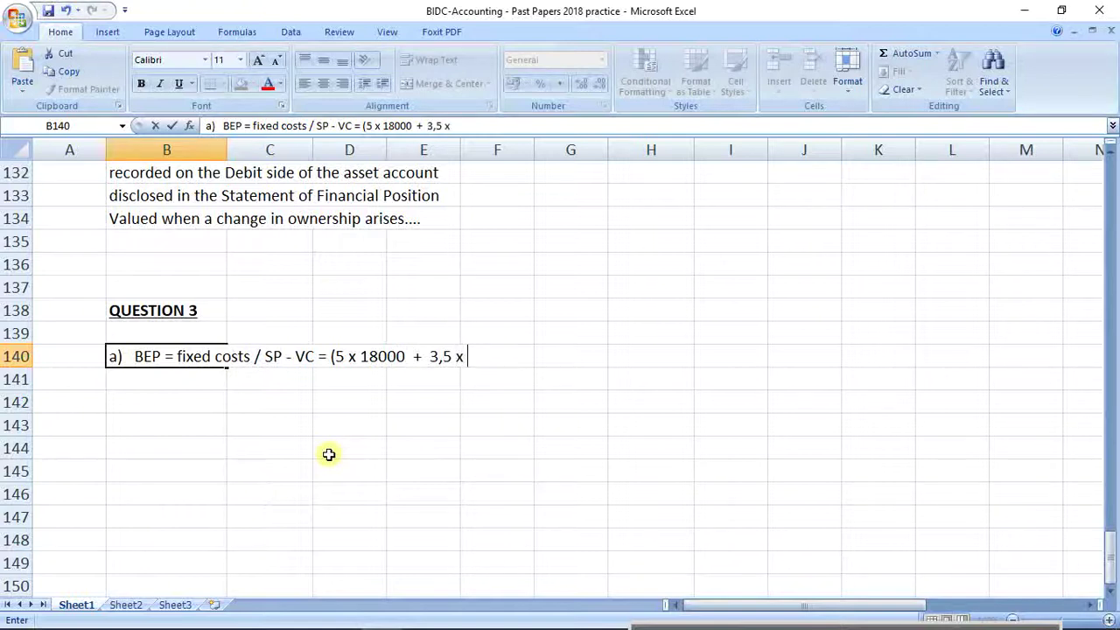
type("18000) /")
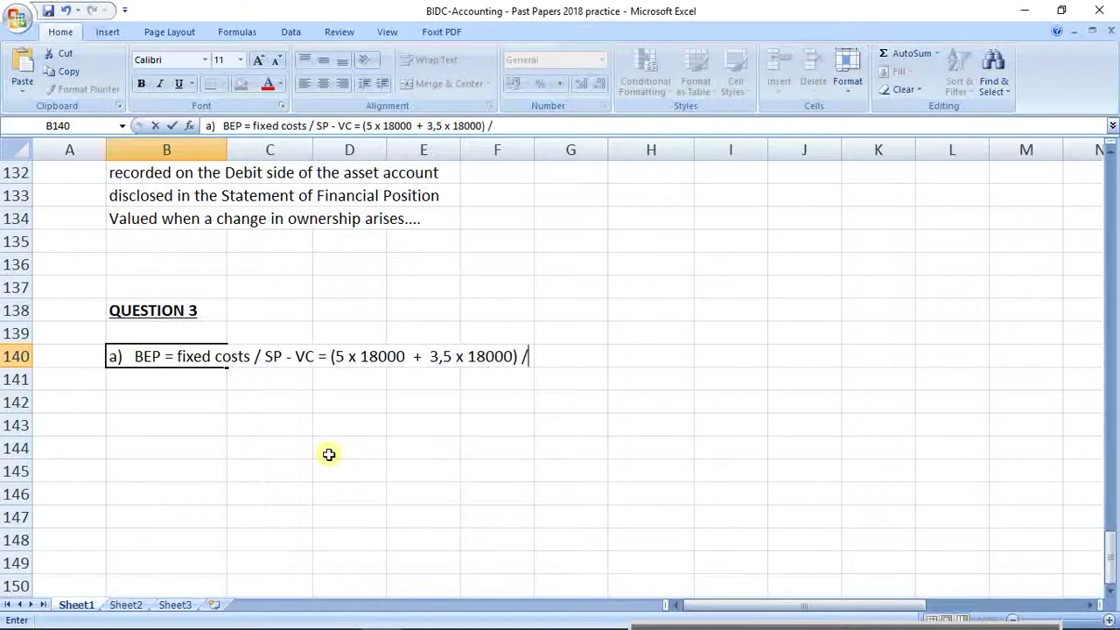
Complete the B140 formula text with the selling price less variable costs "(32 - 6,5 - 8,5 - 3 - 2,5) ="
type(" (32 -")
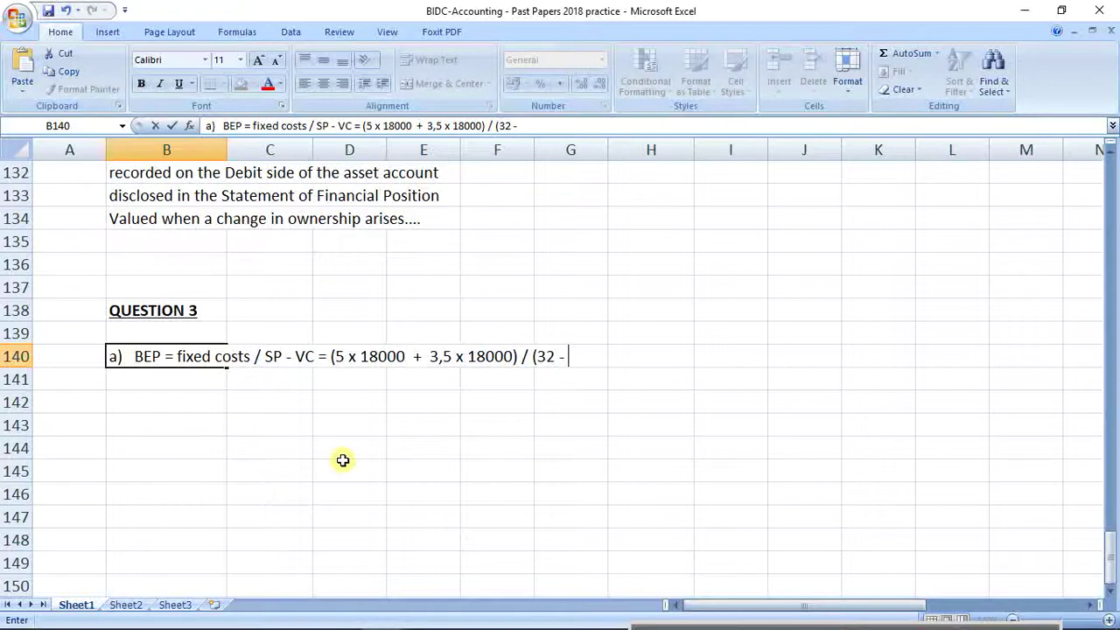
type("6,5 -")
type("8,5 -")
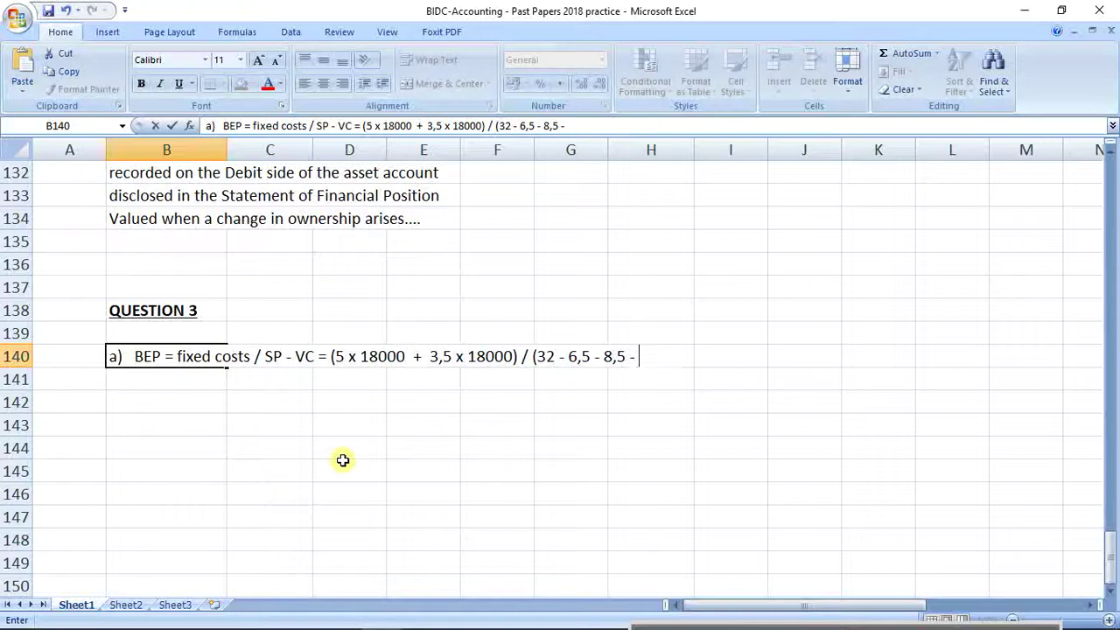
type("3 - 2,5) =")
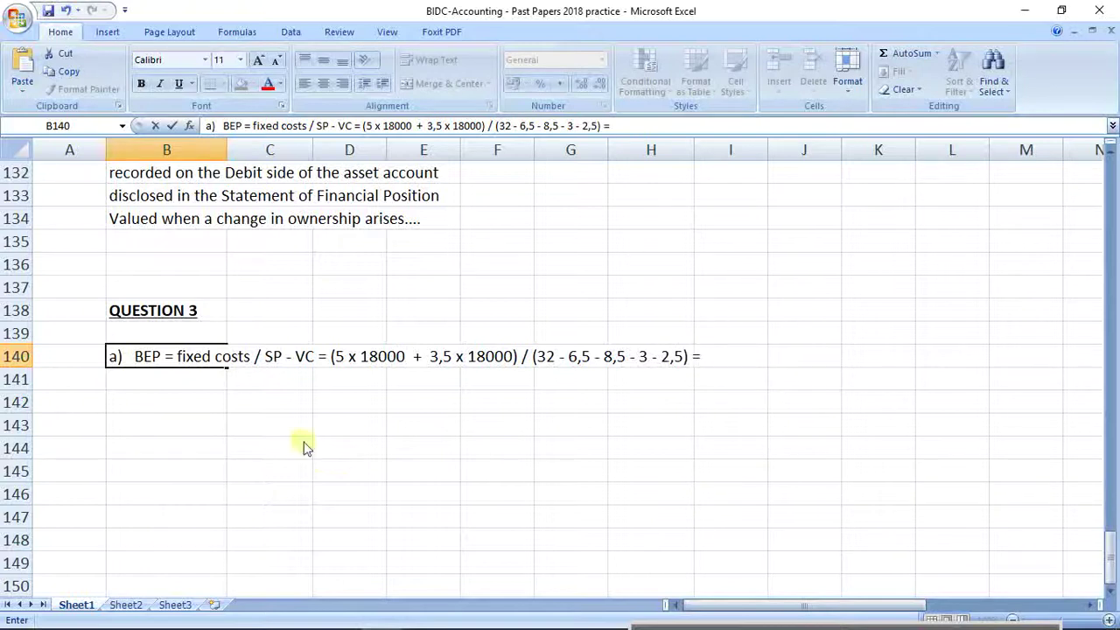
Copy the numeric expression from B140 and calculate it in J140 as =(5*18000+3,5*18000)/(32-6,5-8,5-3-2,5)
left_click_drag(362, 125, 590, 177)
key("ctrl+c")
left_click(630, 402)
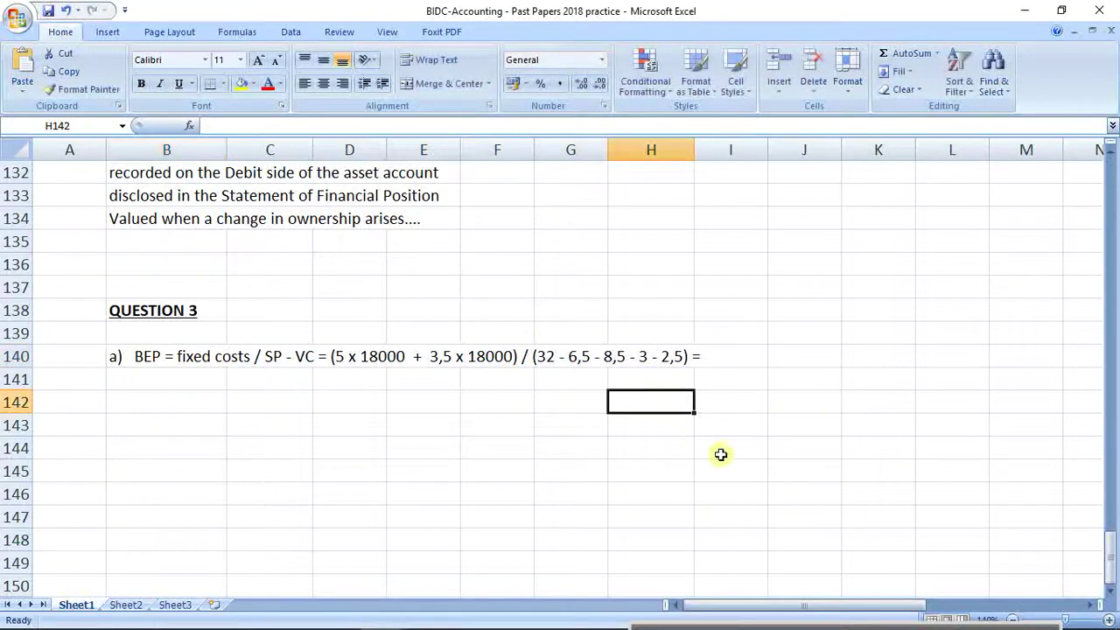
left_click(780, 357)
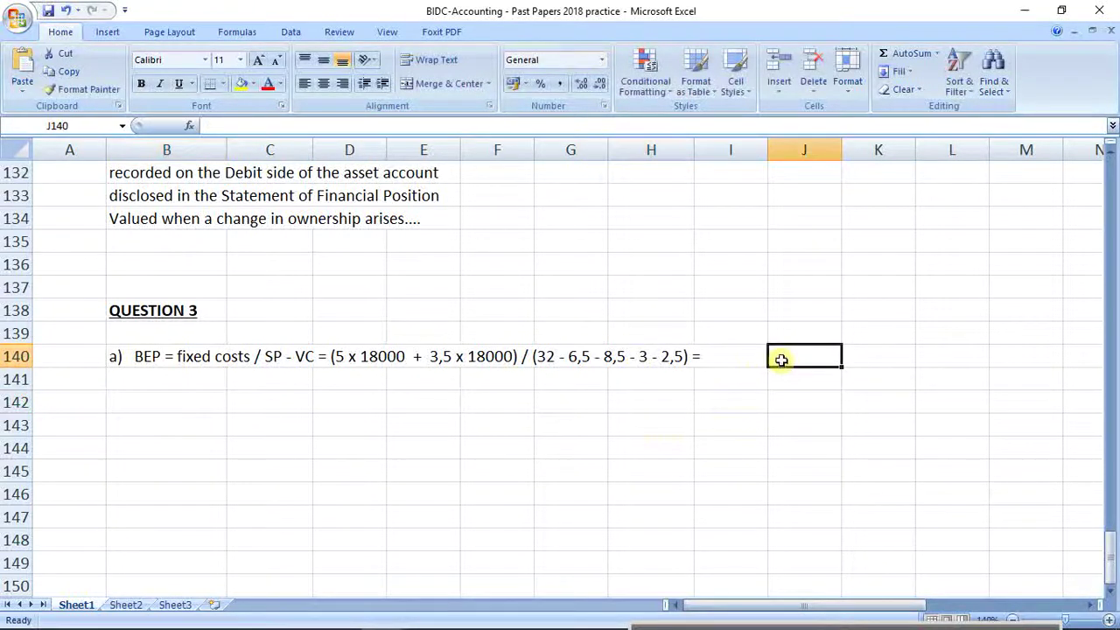
left_click(409, 131)
type("=")
key("ctrl+v")
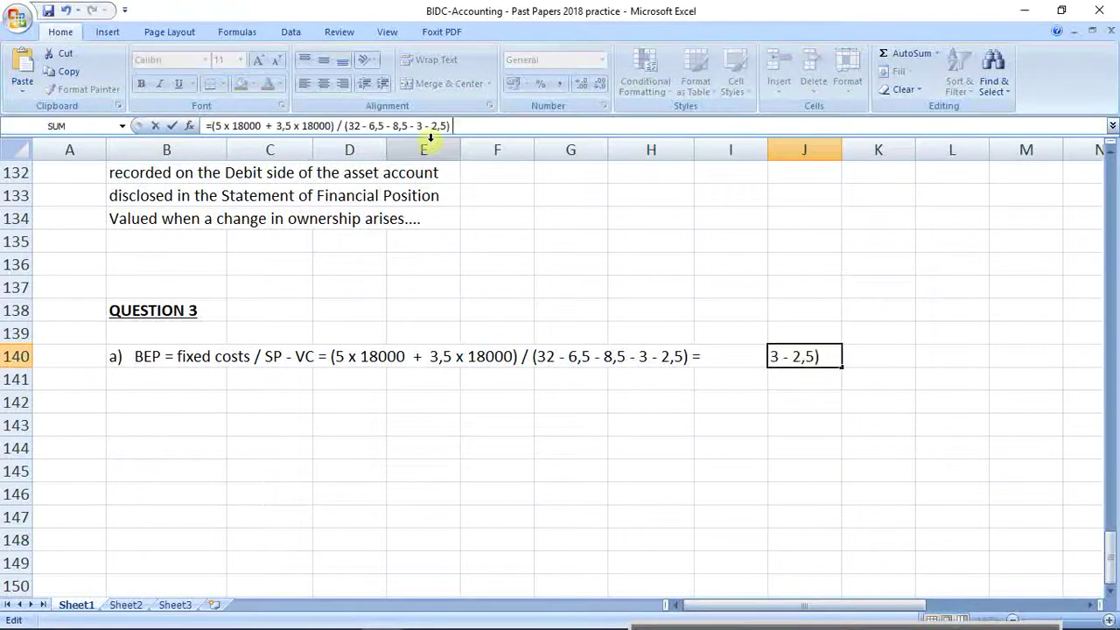
key("Return")
key("Return")
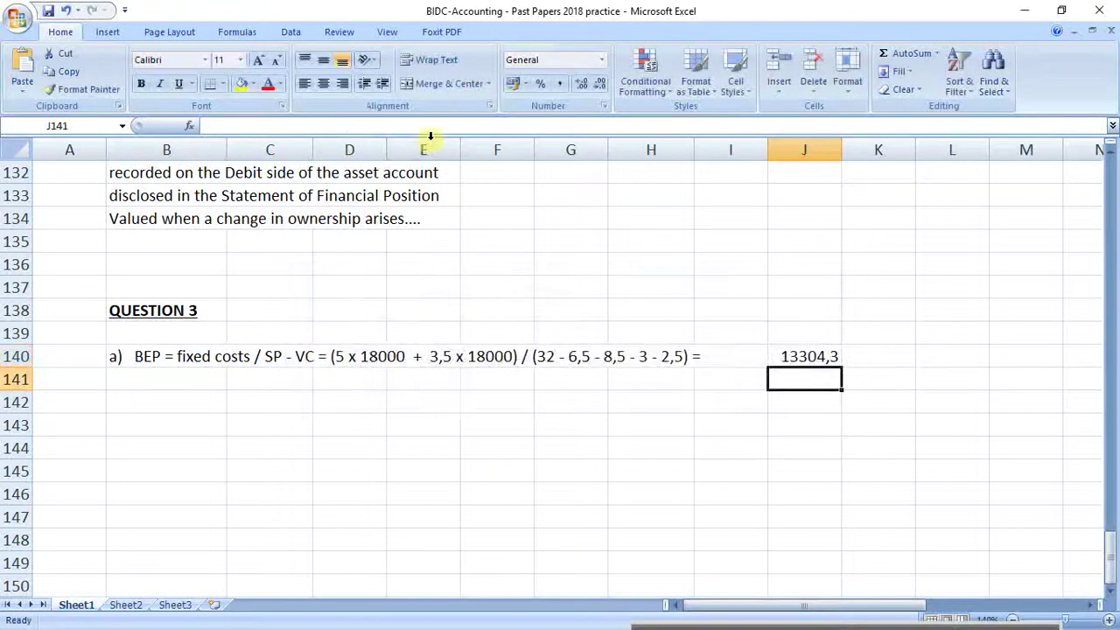
Enter "units" in K140 beside the calculated break-even result
left_click(832, 356)
left_click(863, 357)
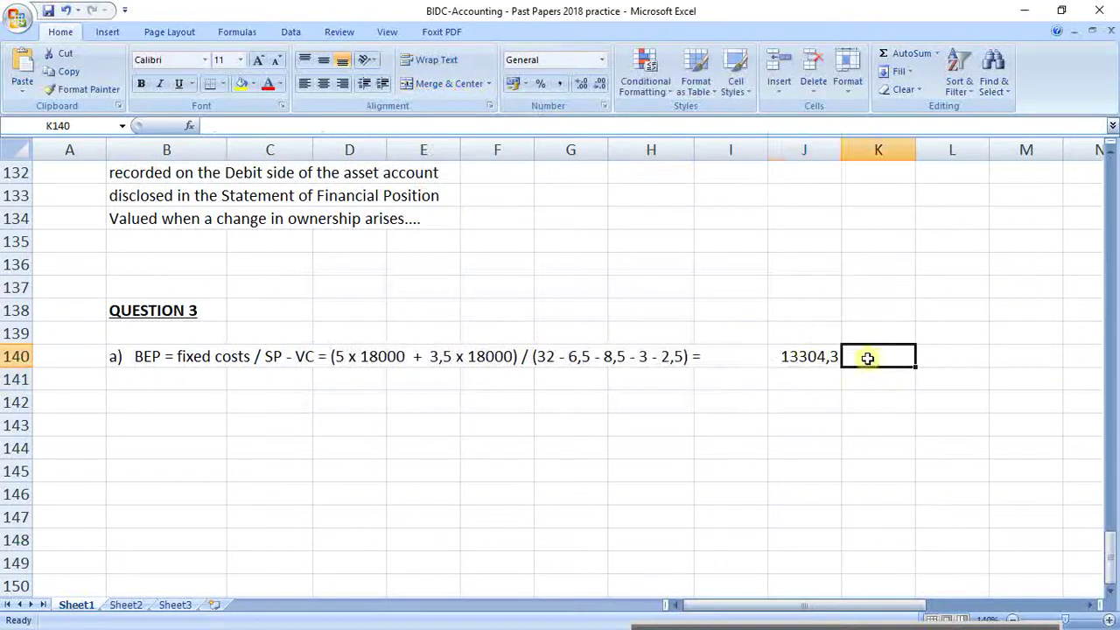
type("units")
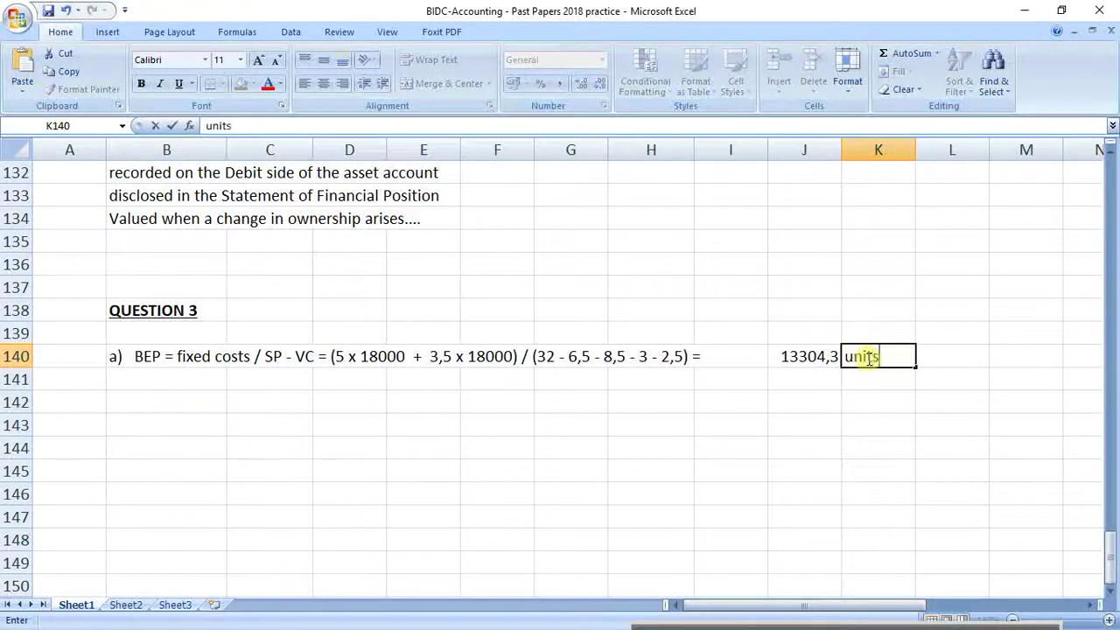
key("Return")
left_click(825, 355)
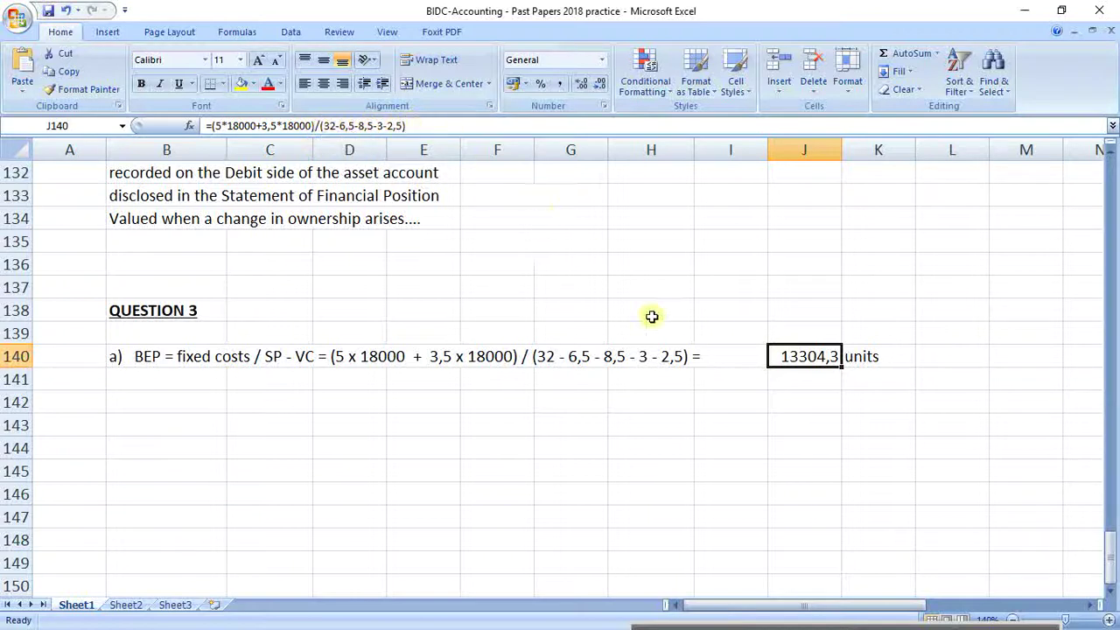
Enter the note "breakeven point in units...." in J141 below the calculated result
left_click(753, 406)
left_click(808, 357)
left_click(809, 377)
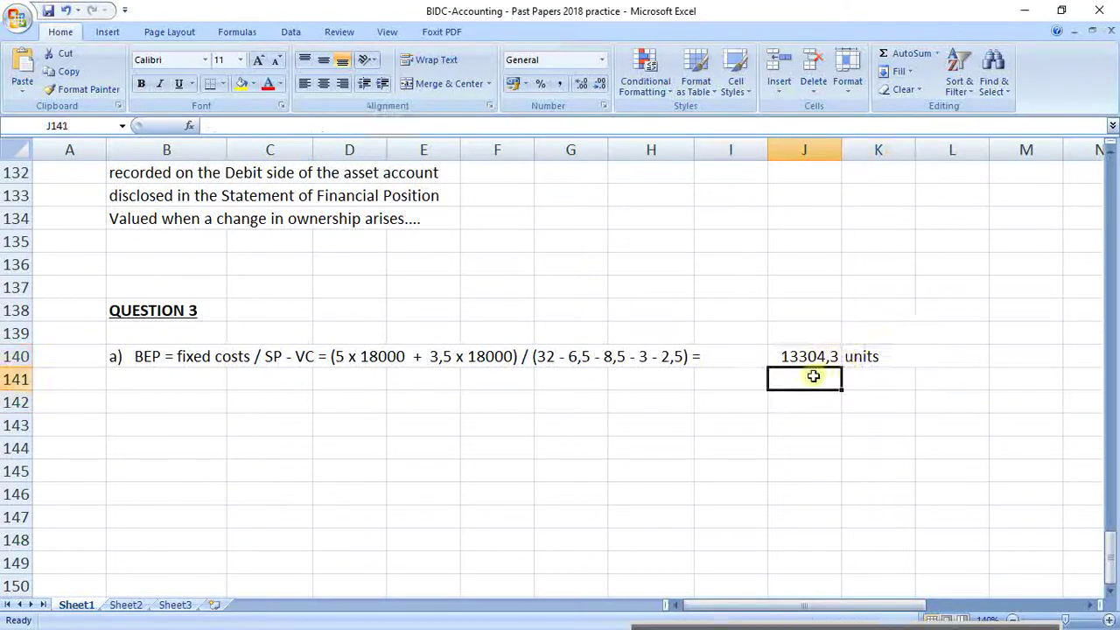
type("bre")
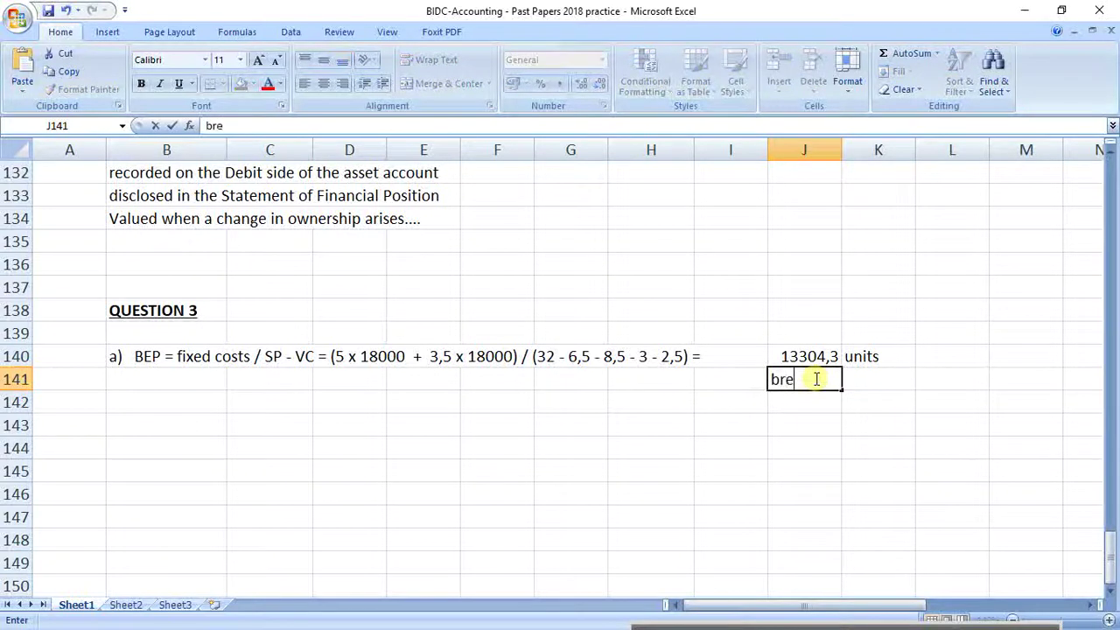
type("akeven point")
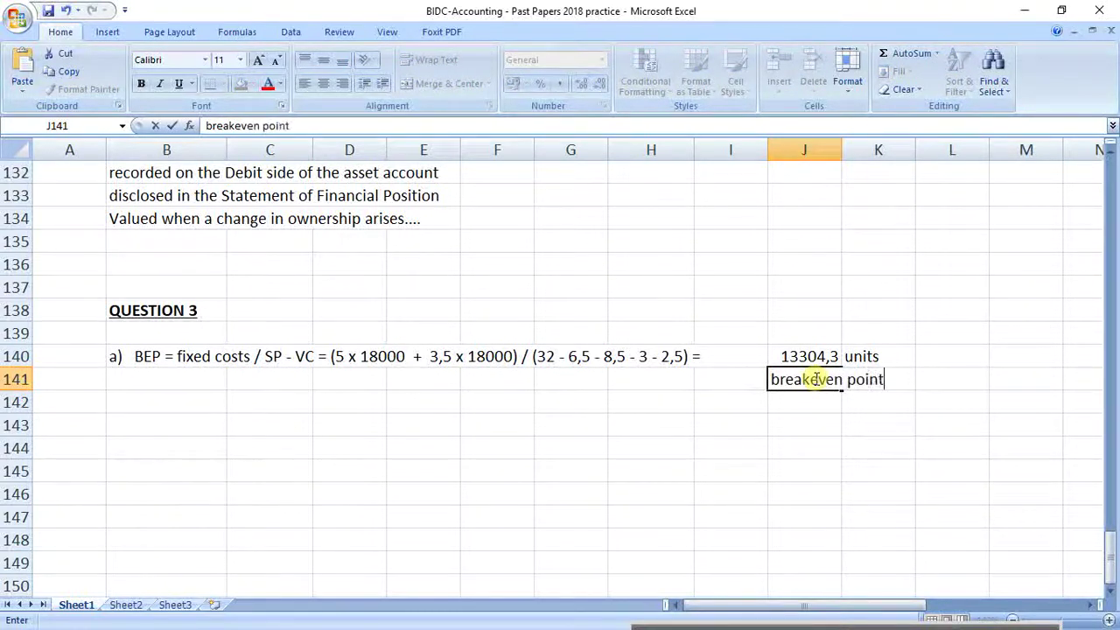
type(" in units")
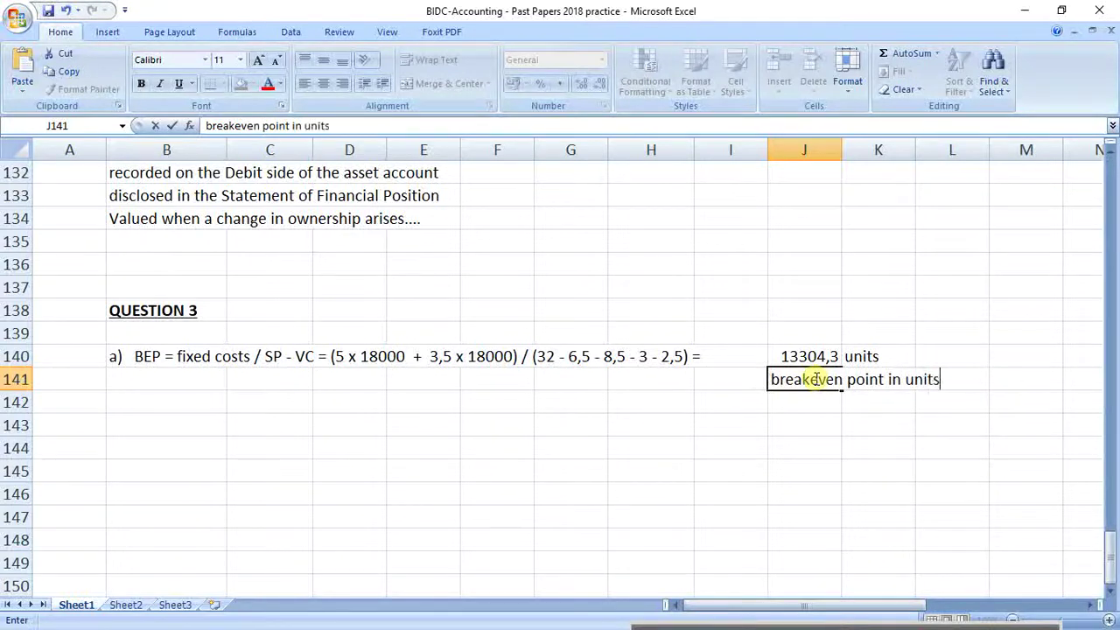
type("....")
key("Return")
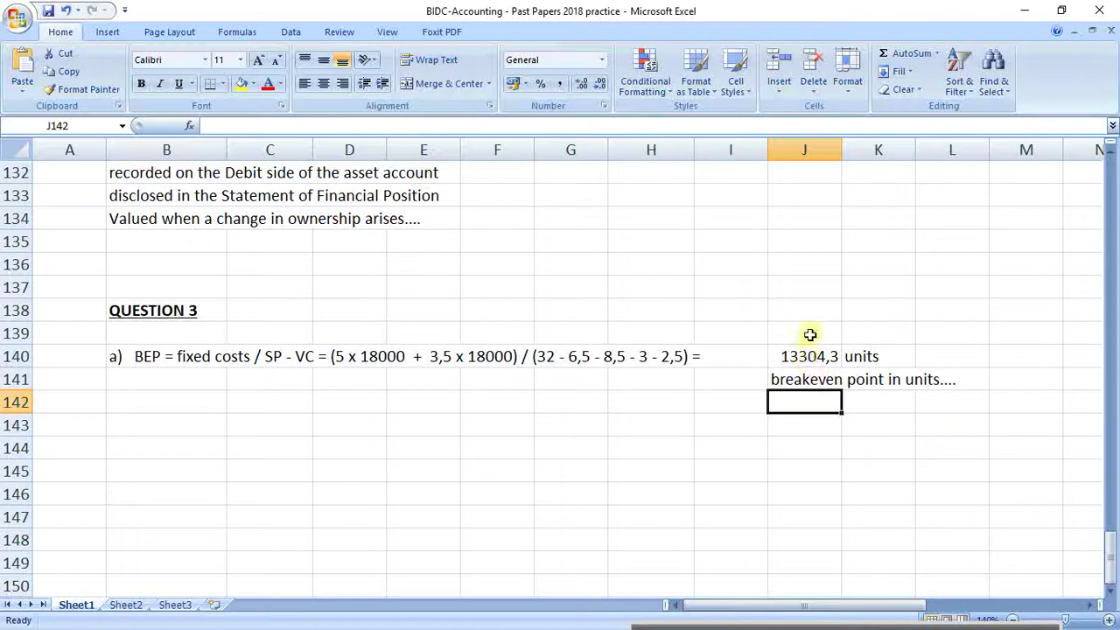
left_click_drag(790, 357, 863, 356)
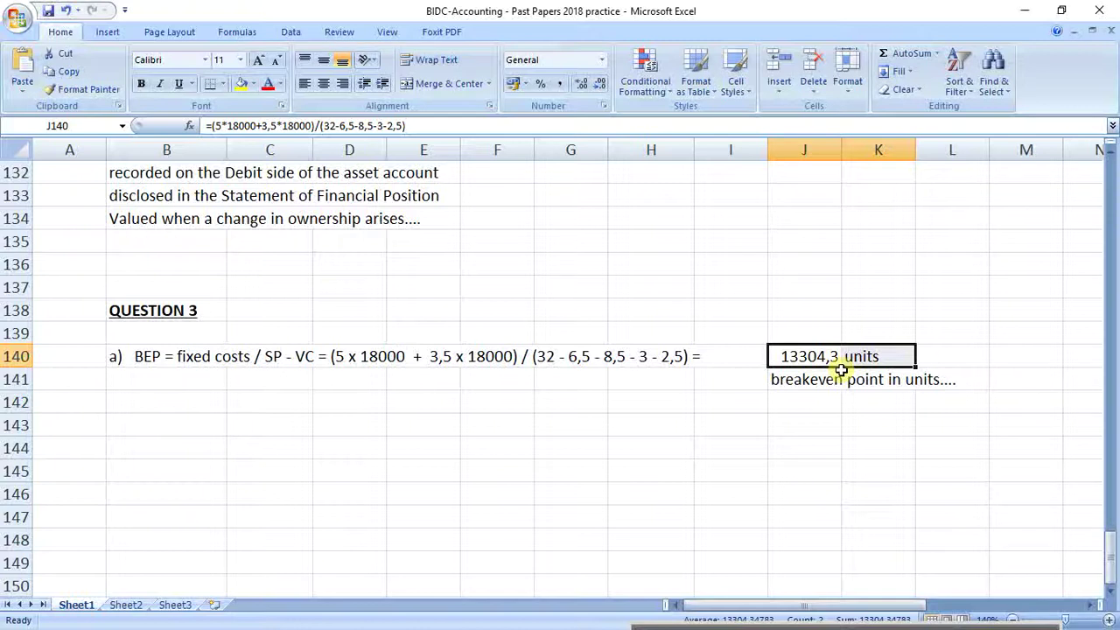
left_click_drag(805, 355, 878, 356)
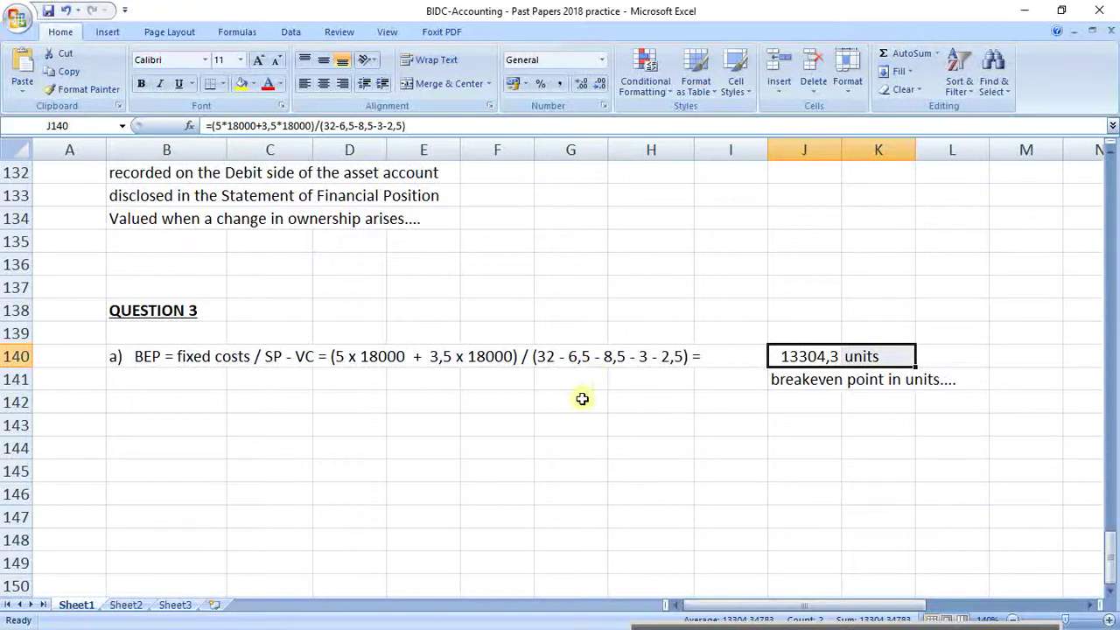
Start the next answer by entering the label "b)" in B143
left_click(148, 448)
left_click(164, 425)
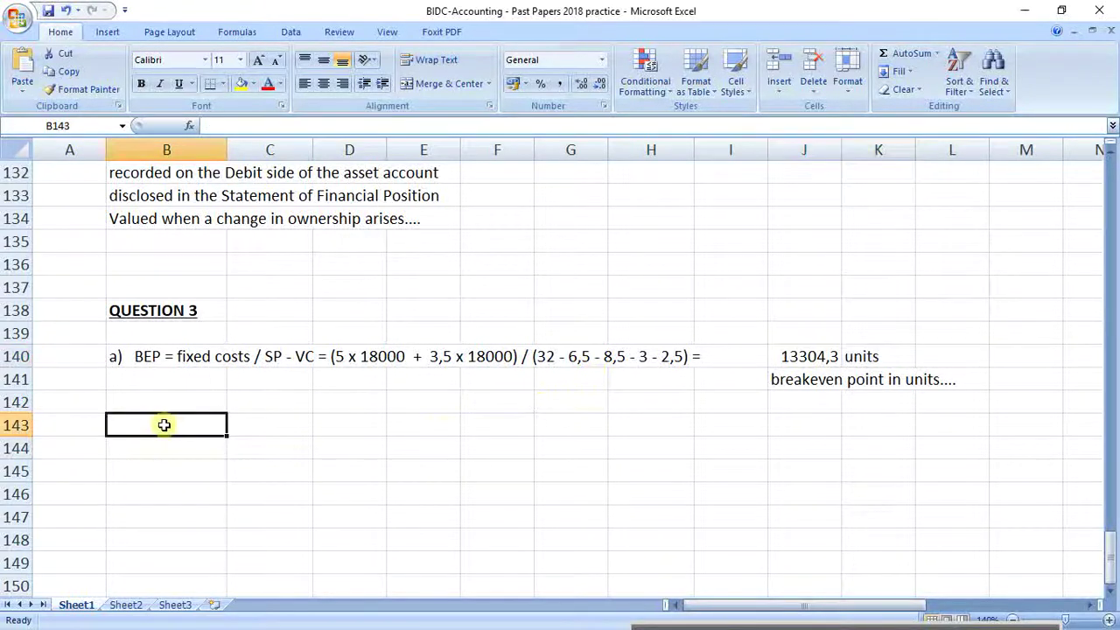
type("b")
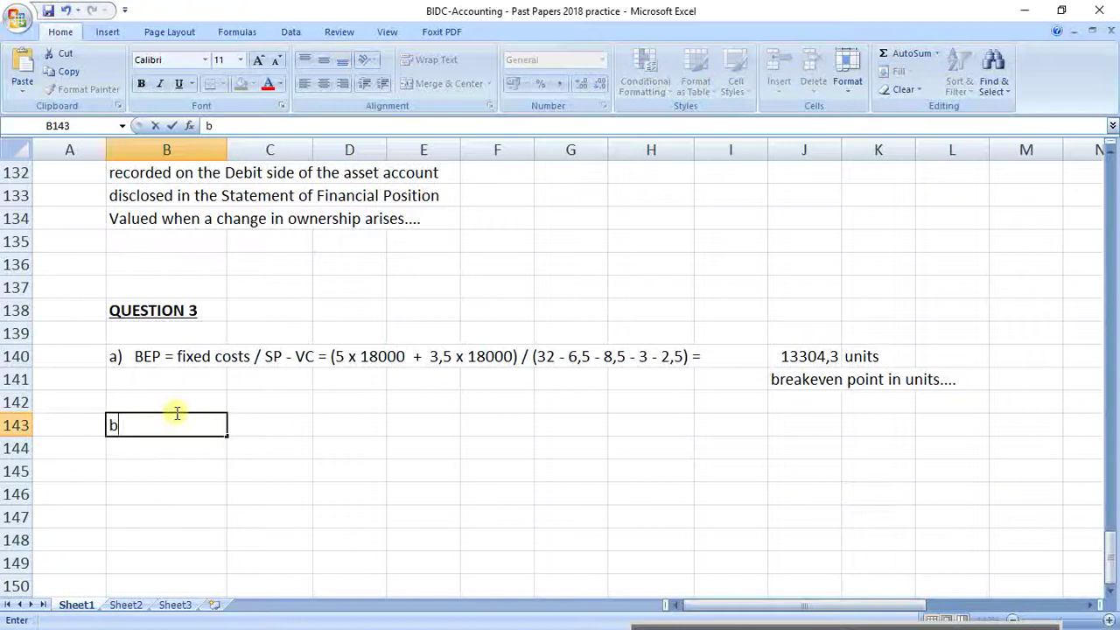
type(")")
key("Return")
left_click(232, 428)
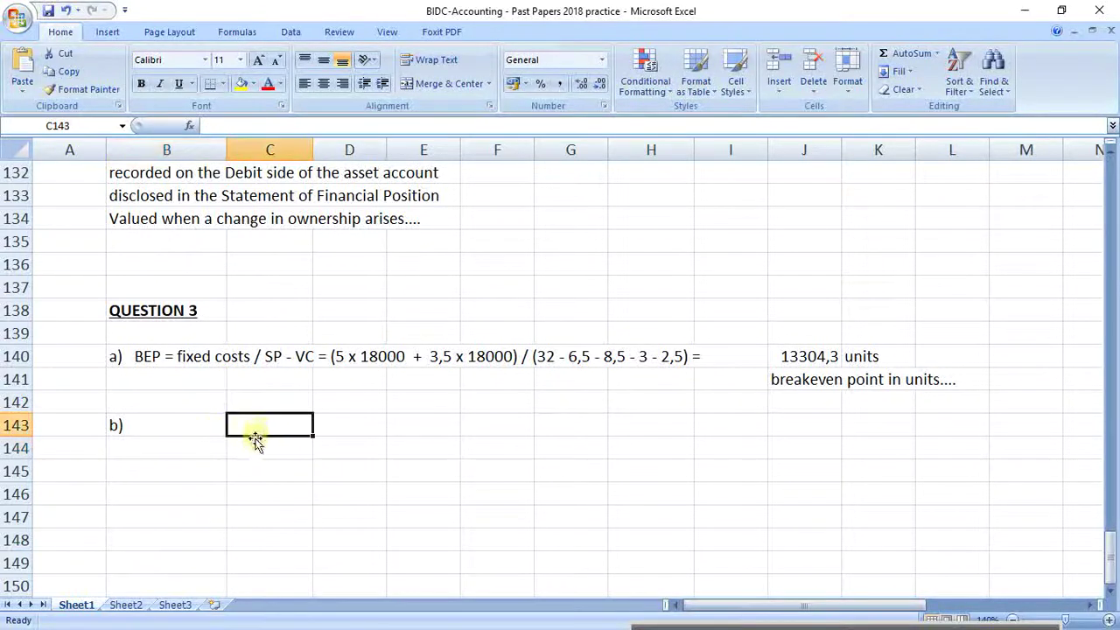
Extend the part b) label in B143 to read "b) the BEP in units is 13305 (always round up)"
double_click(178, 428)
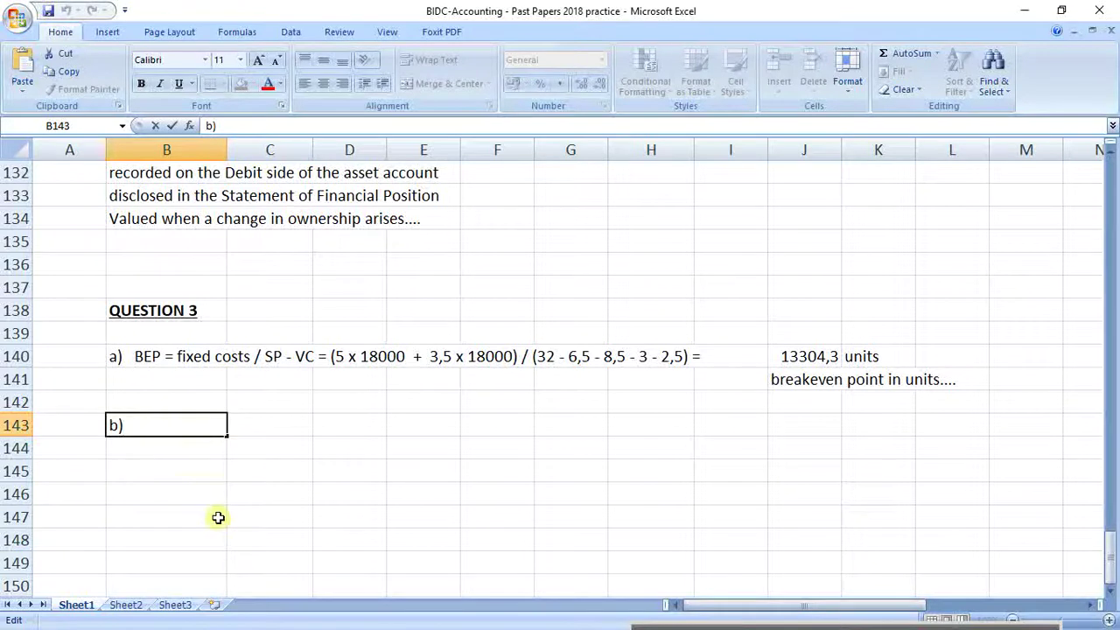
type("the BEP ")
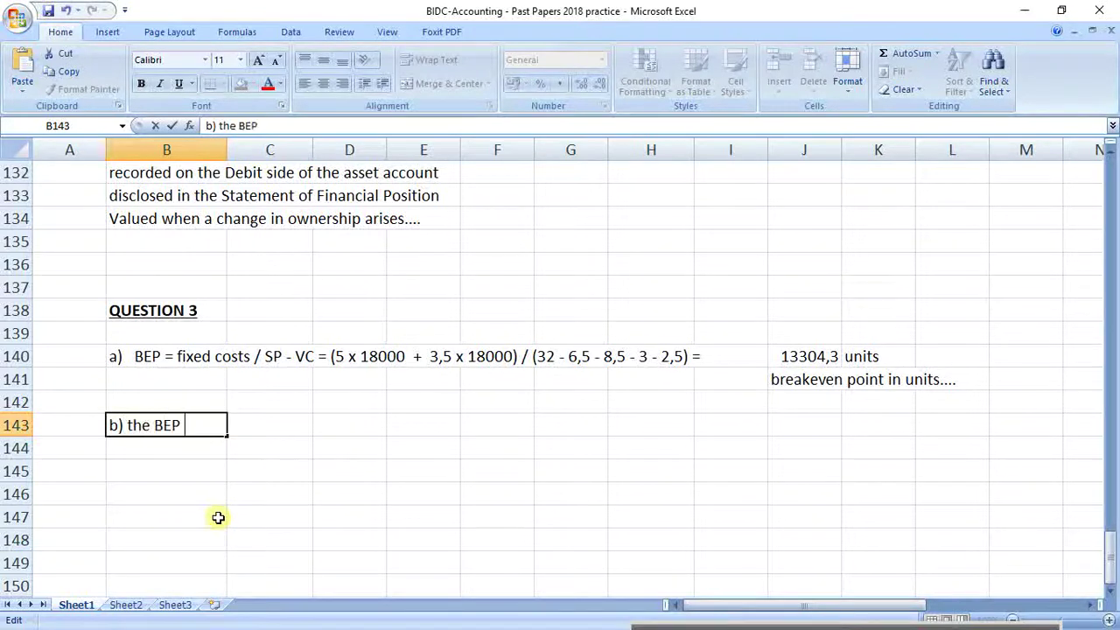
type("in units i")
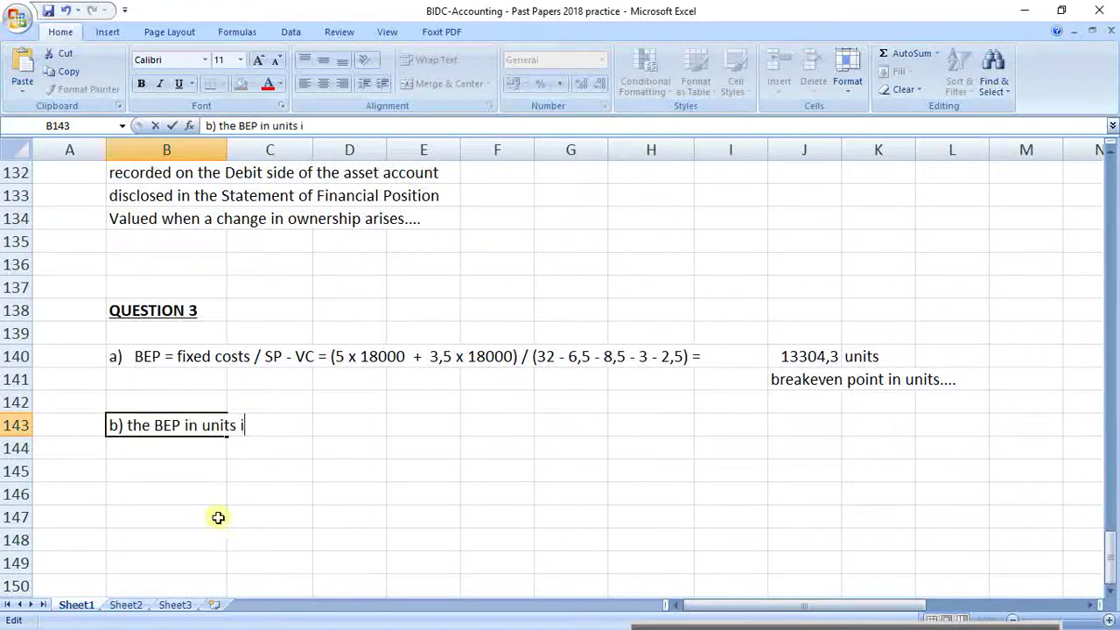
type("s  1330")
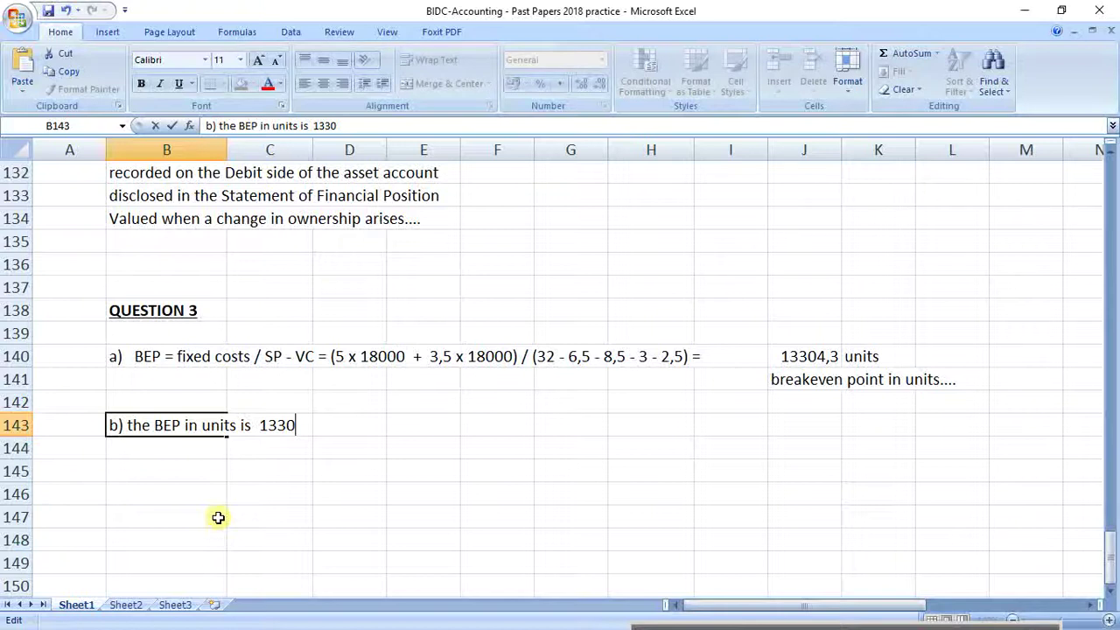
type("5")
type(" =")
key("BackSpace")
key("BackSpace")
type("(always ")
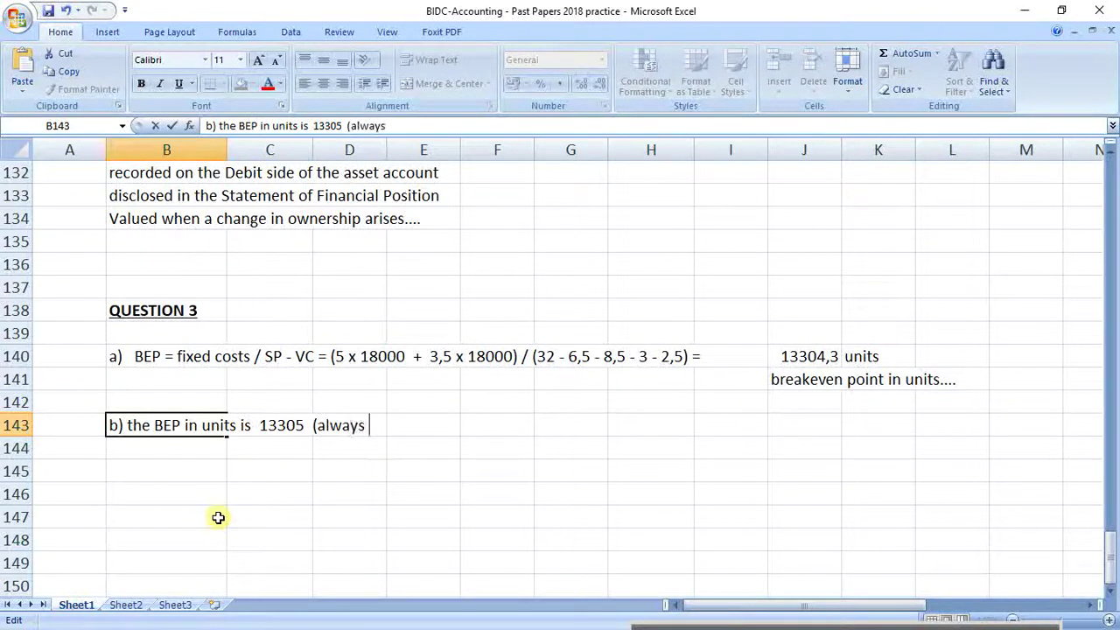
type("round u")
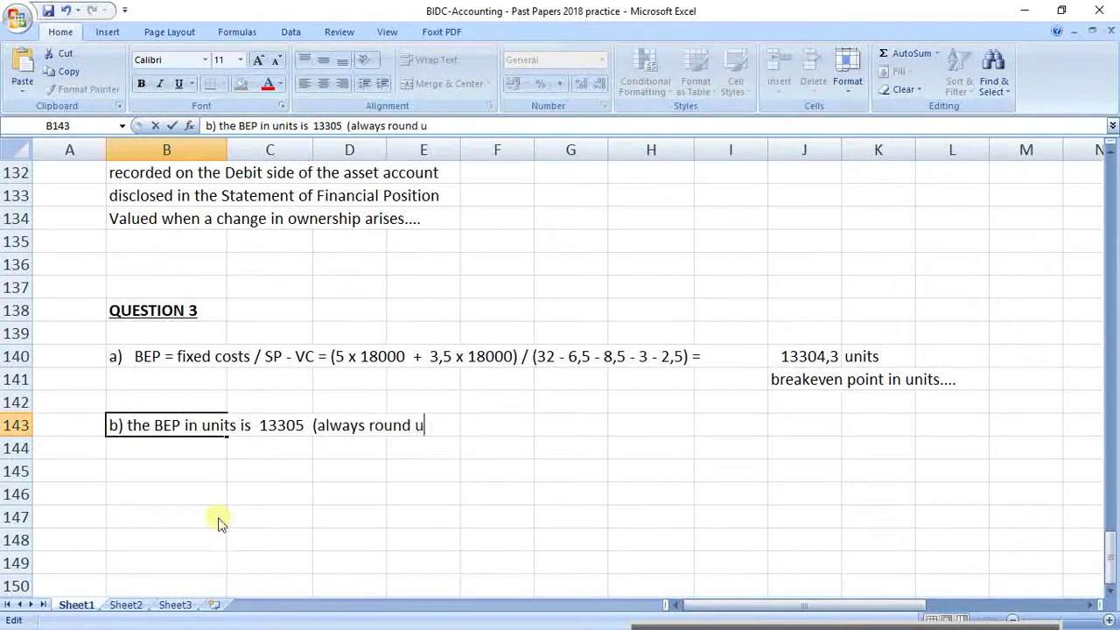
type("p)")
key("Return")
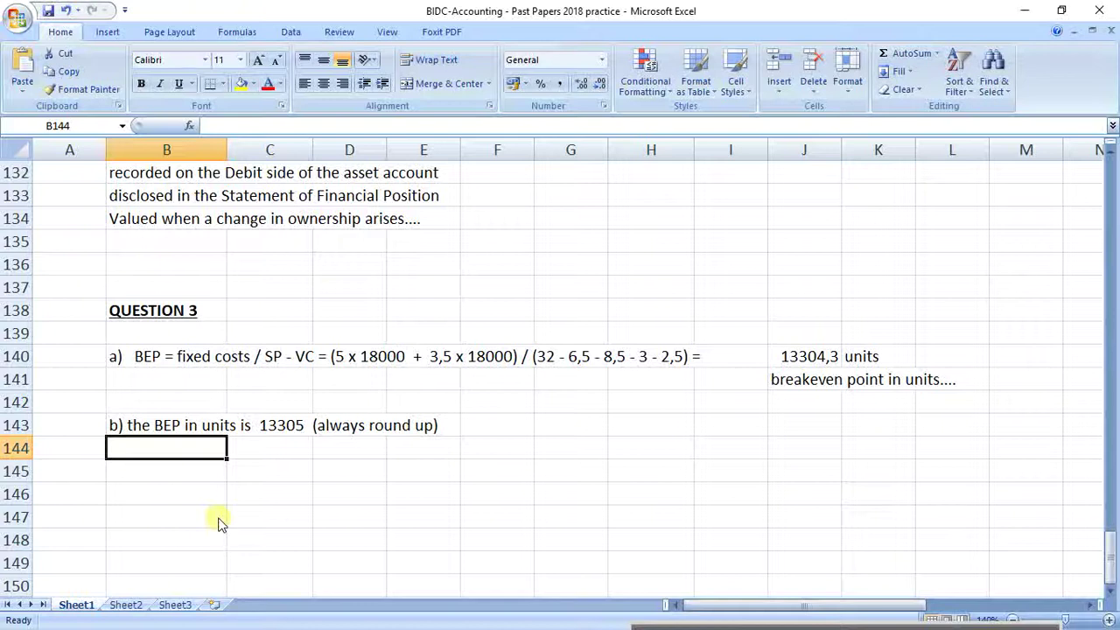
Enter the line "what is the capacity = 18000 units is only 75% of capacity...." in B144
type("what is the ")
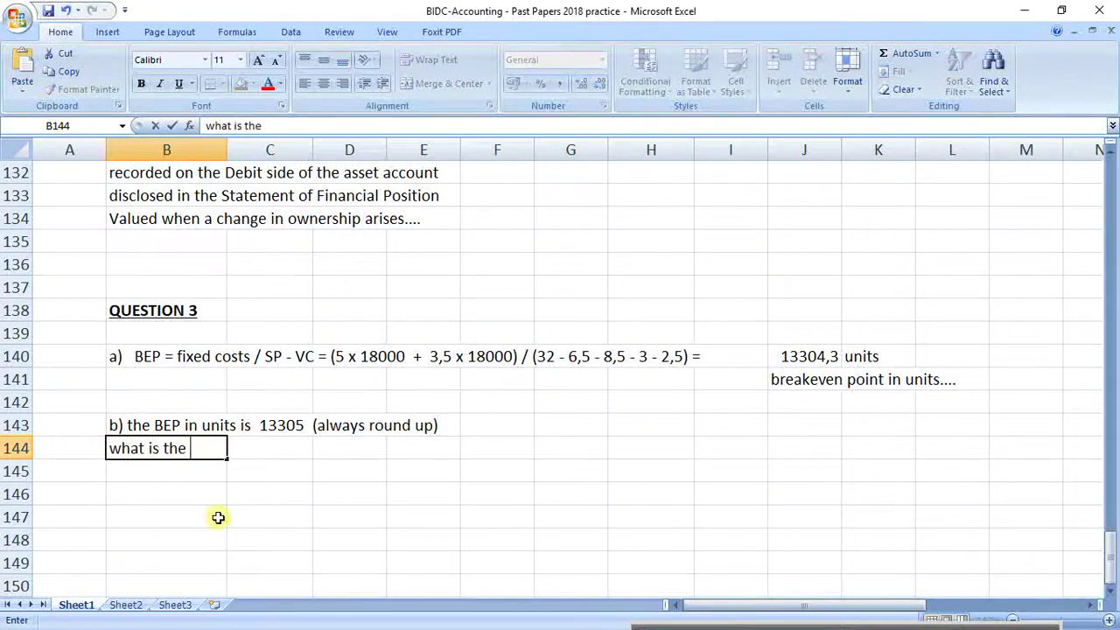
type("capacity")
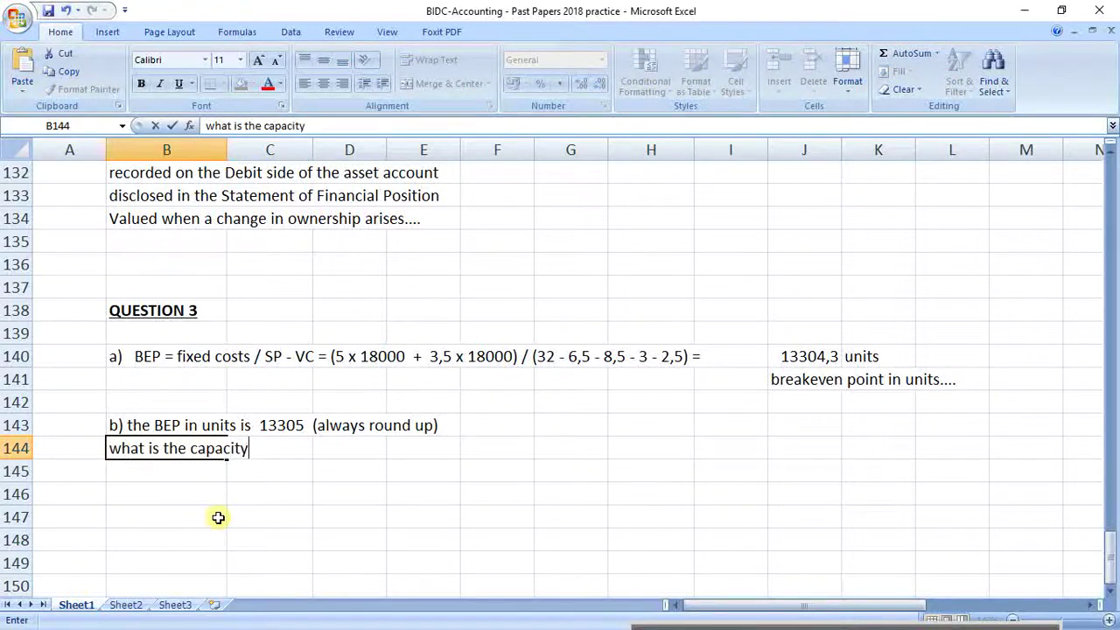
type(" =")
type("18000 ")
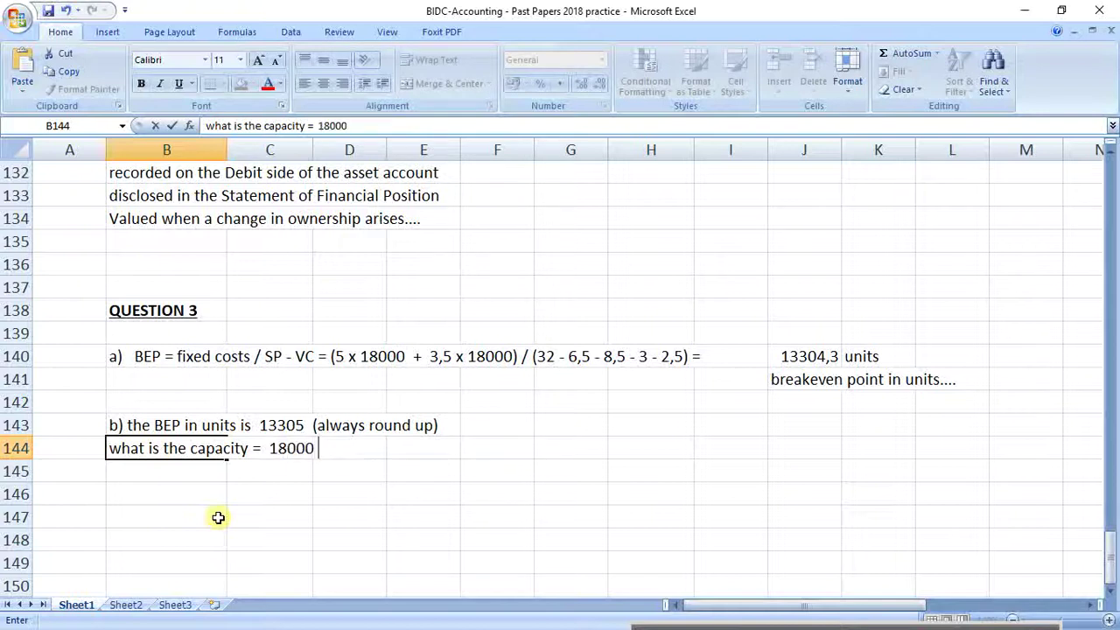
type("units i")
type("s ")
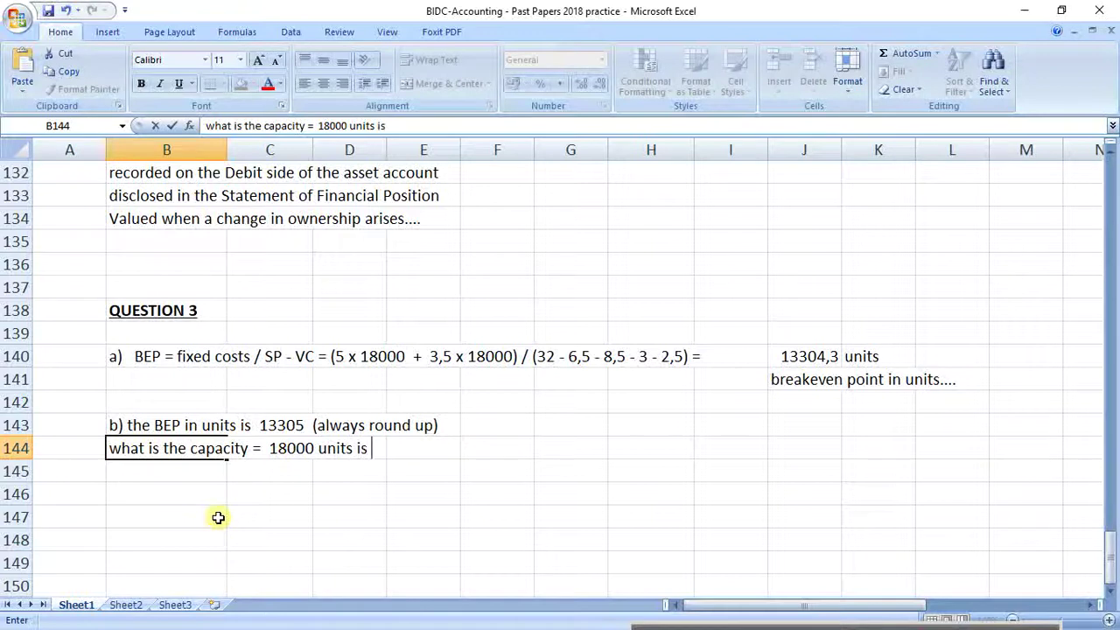
type("only 75%")
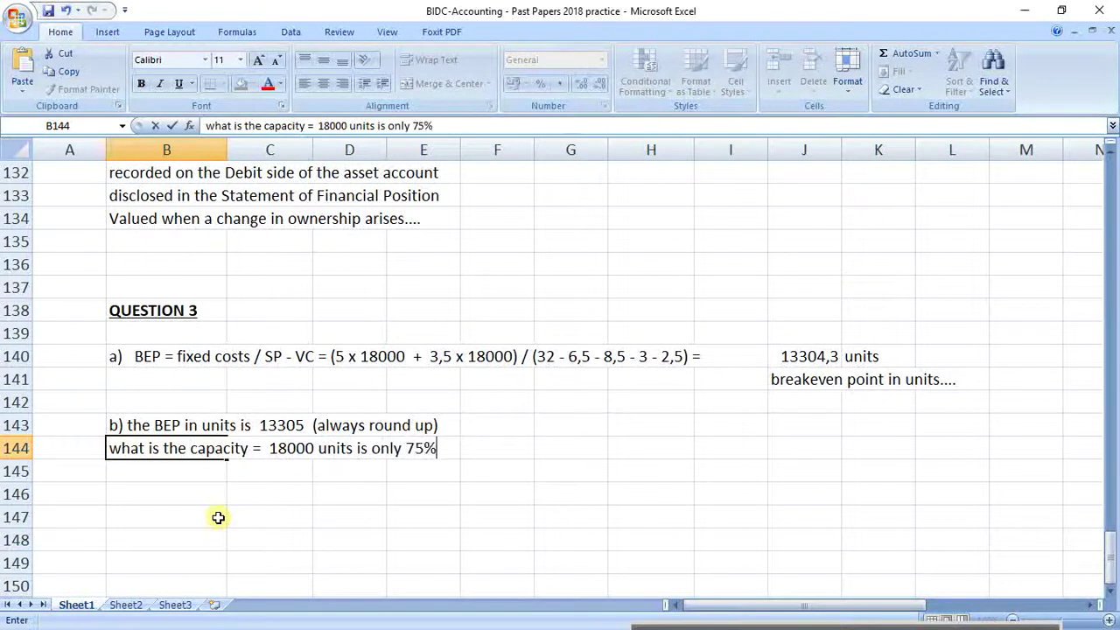
type(" of capa")
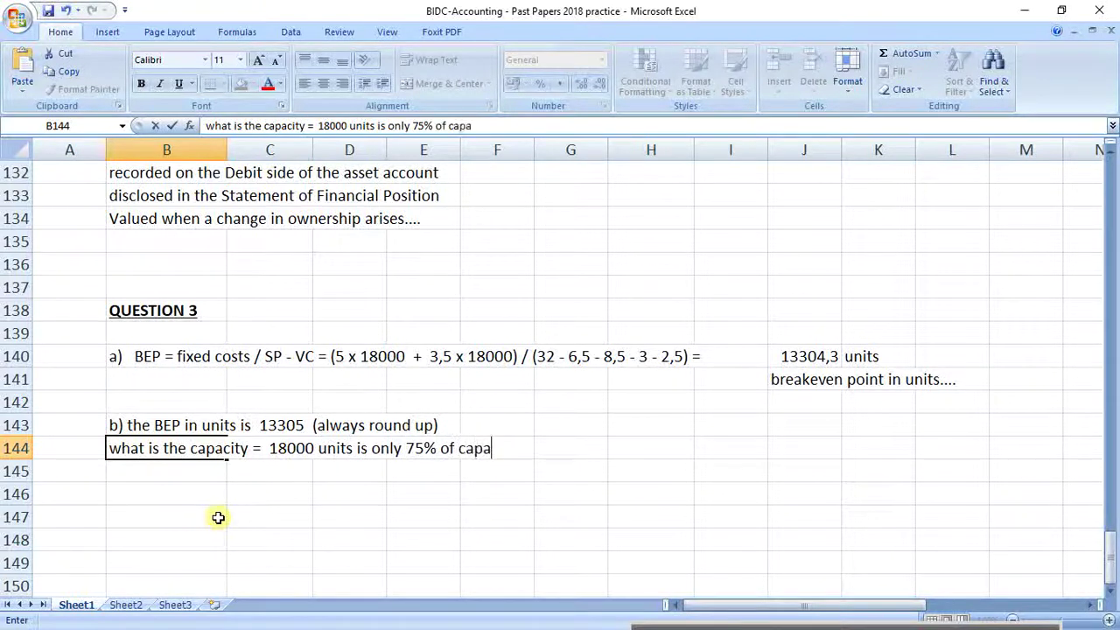
type("city....")
left_click(394, 471)
left_click(164, 478)
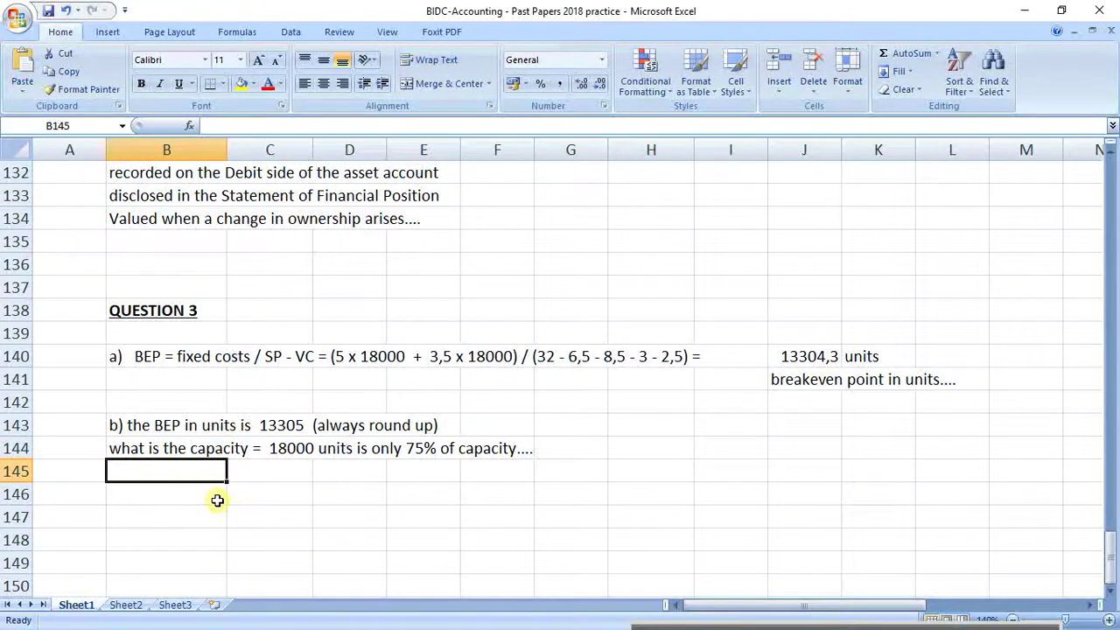
Enter the capacity working lines "18000 = 0,75capacity" in C146 and "18000/0,75 = capacity" in C147
left_click(278, 486)
type("18000")
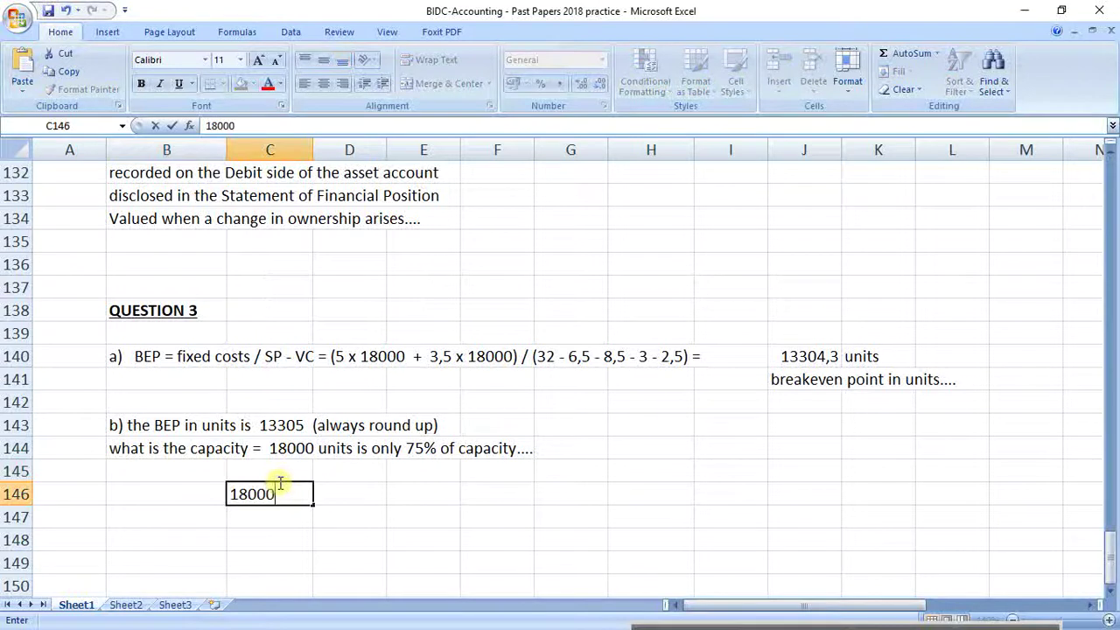
type(" = 0,75capacity")
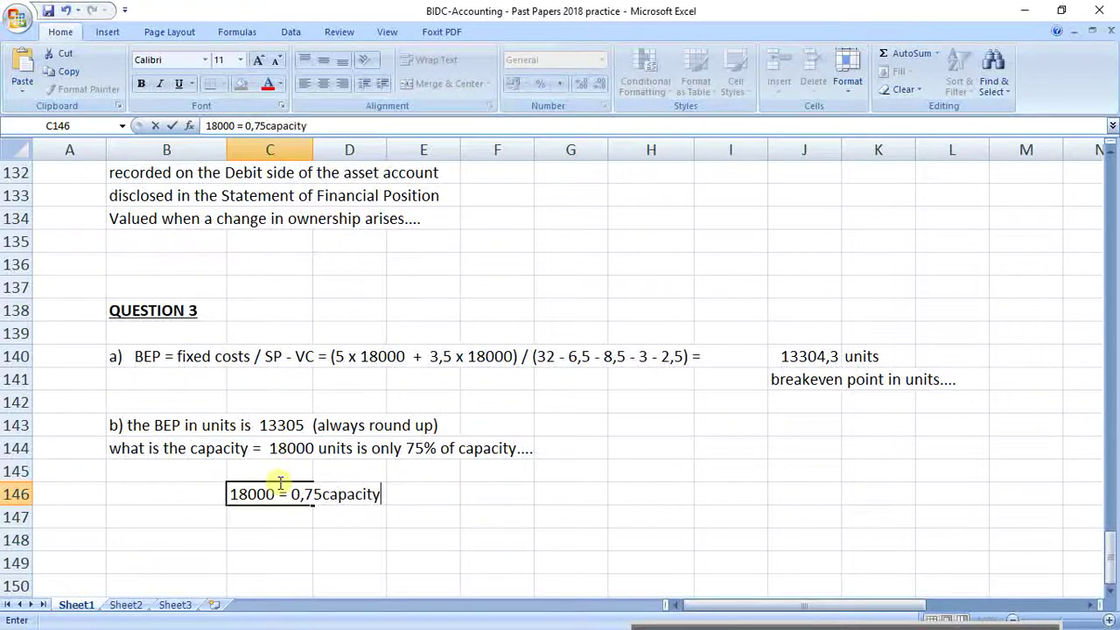
key("Return")
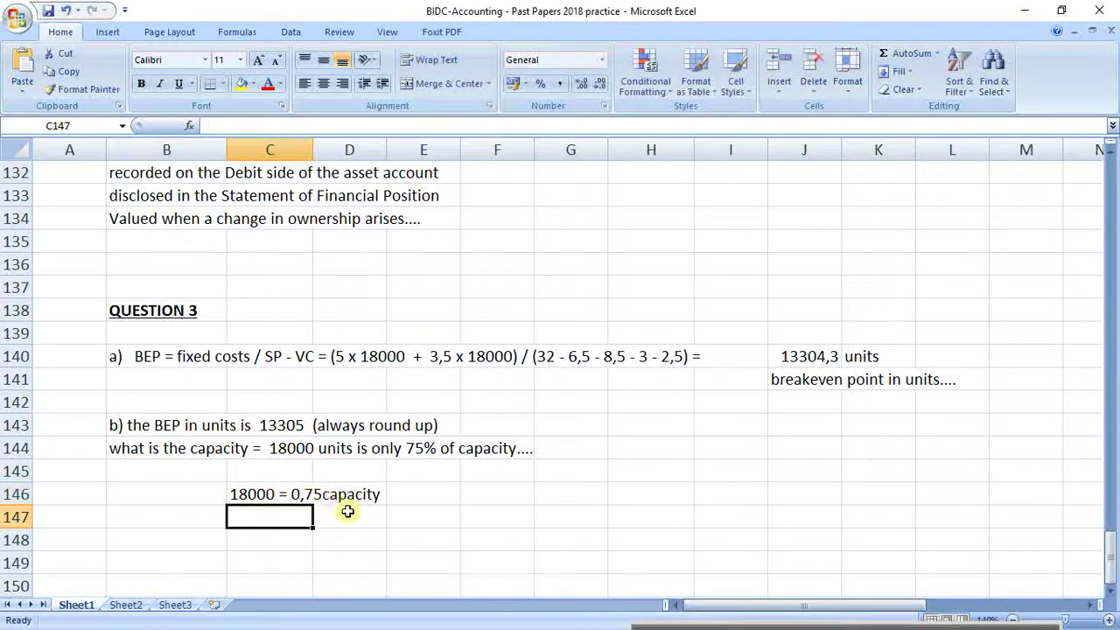
type("180")
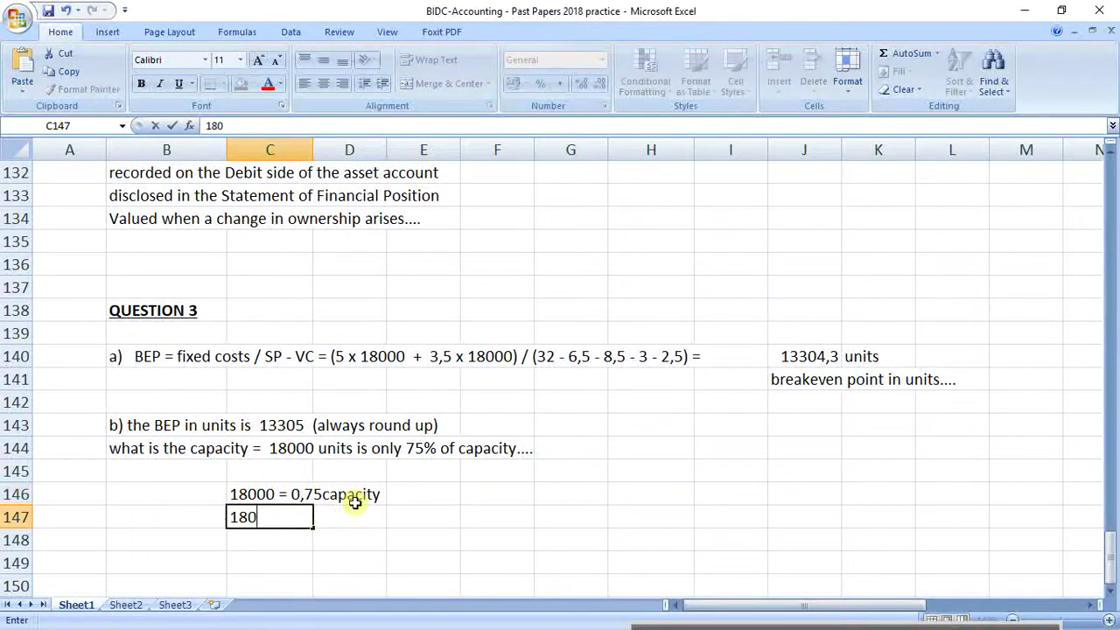
type("00/0.")
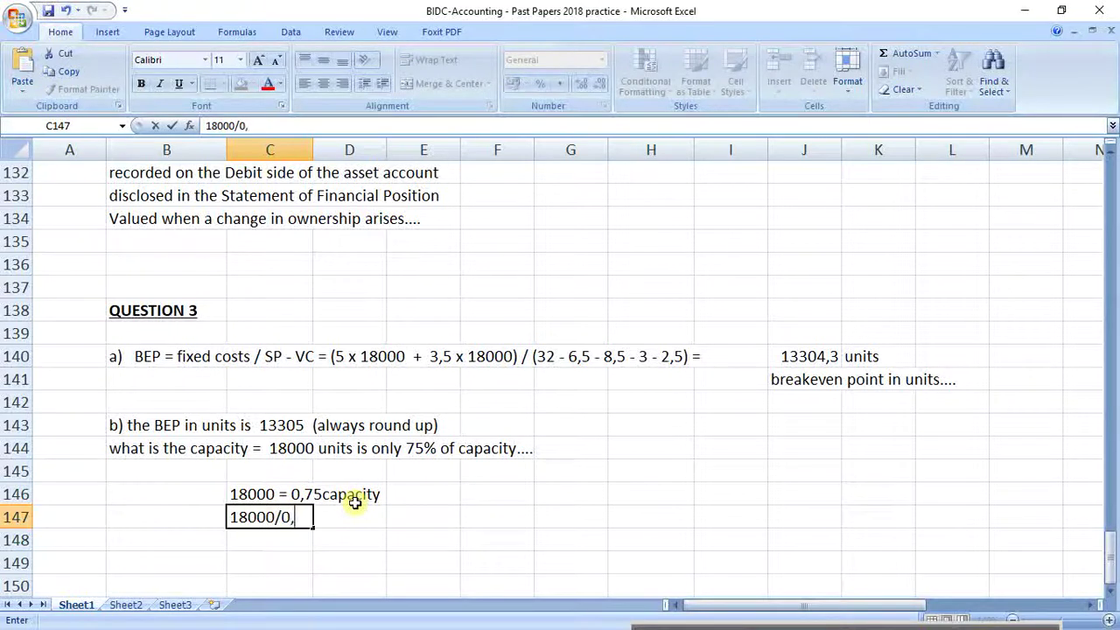
type("75 = capacity")
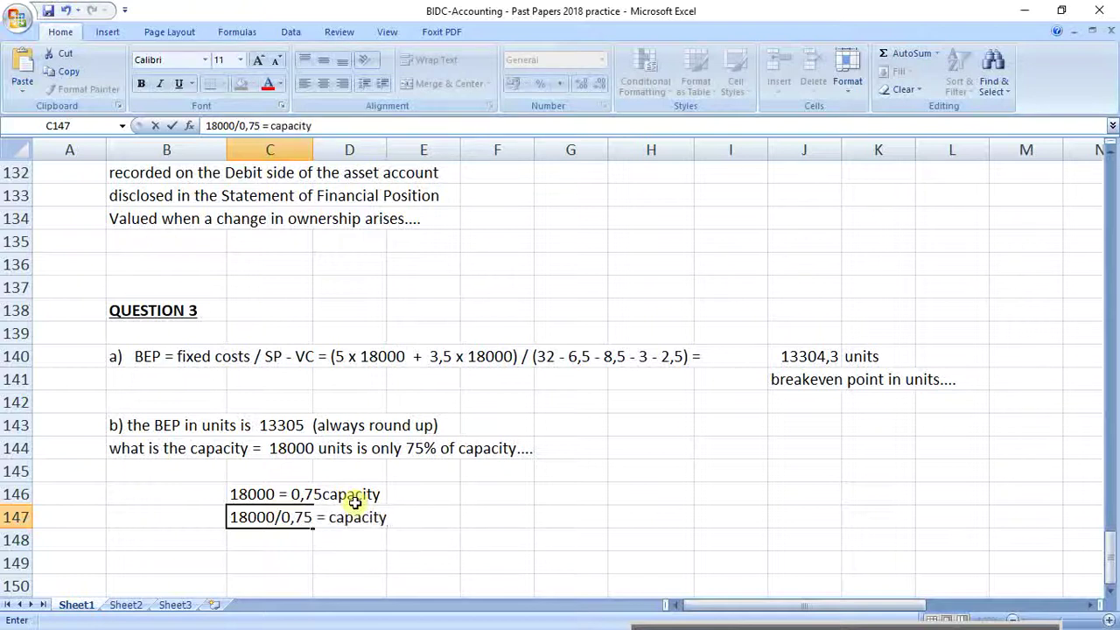
key("Return")
Calculate the capacity in C148 with =18000/0,75 and enter the text label " = capacity" beside it in D148
type("=1")
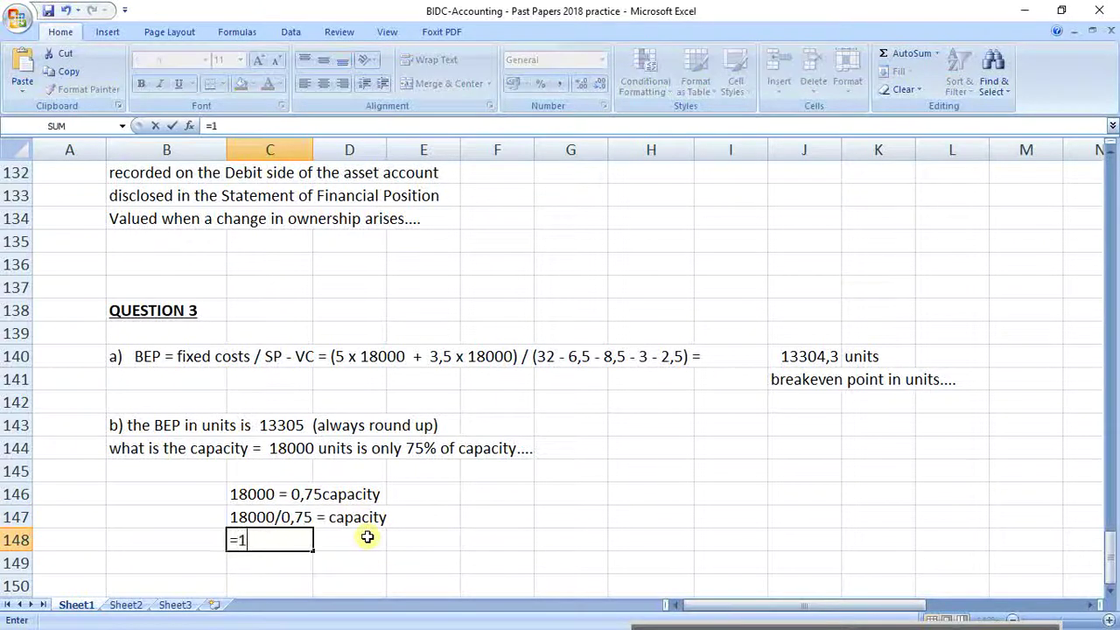
type("8000/")
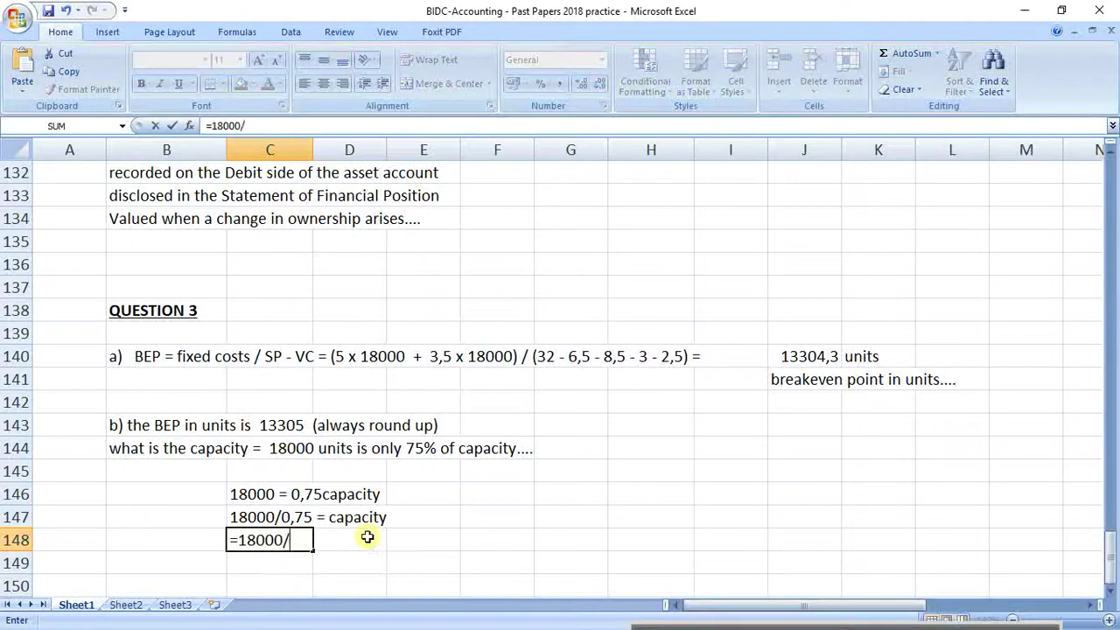
type("0,75")
key("Return")
left_click(368, 540)
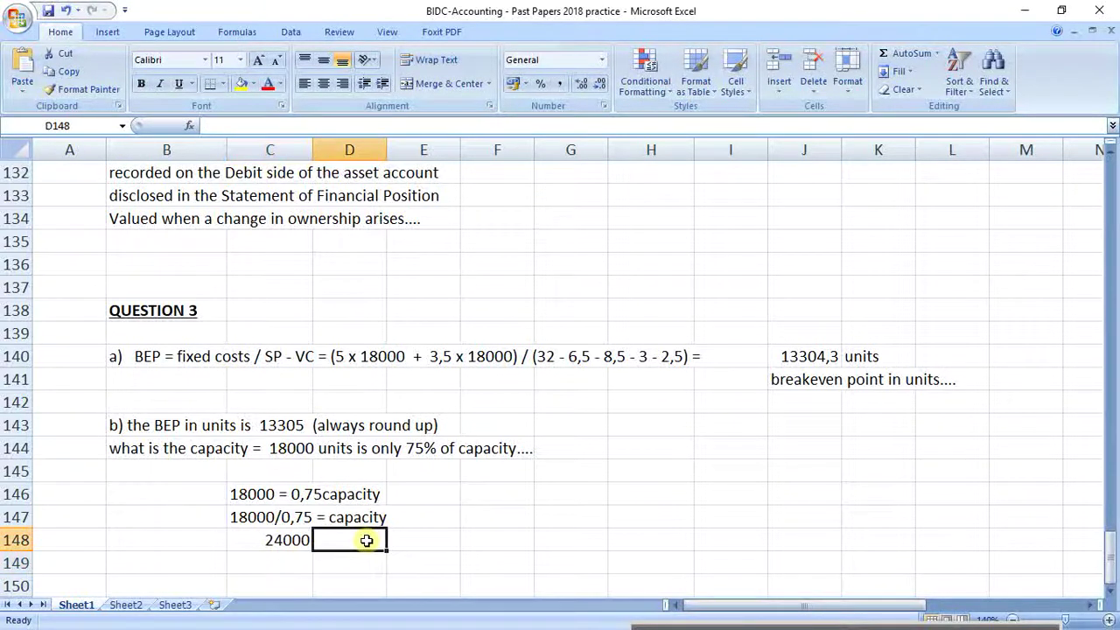
type("' = capacity")
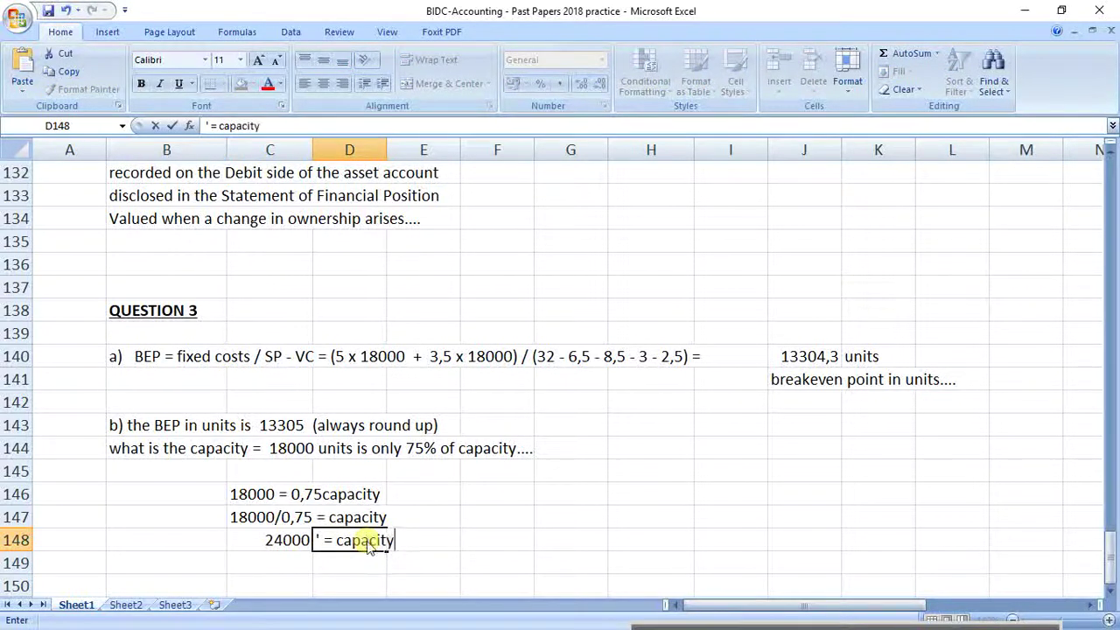
key("Return")
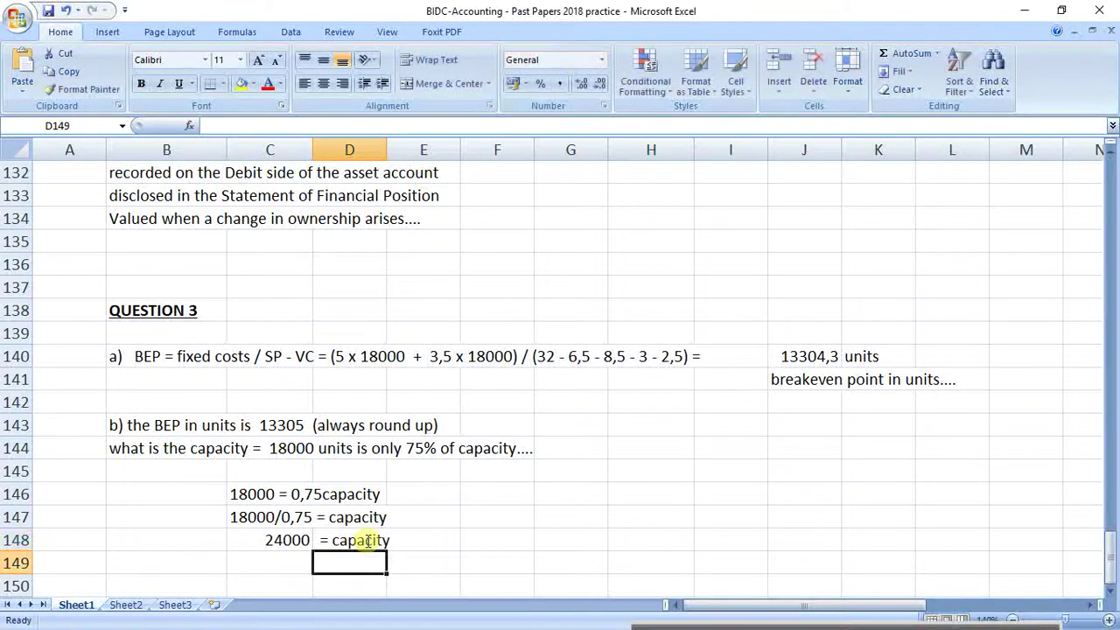
left_click(515, 559)
Enter the label "BEP as a percentage of capacity = 13305/24000 =" in B150
scroll(517, 549, "down", 1)
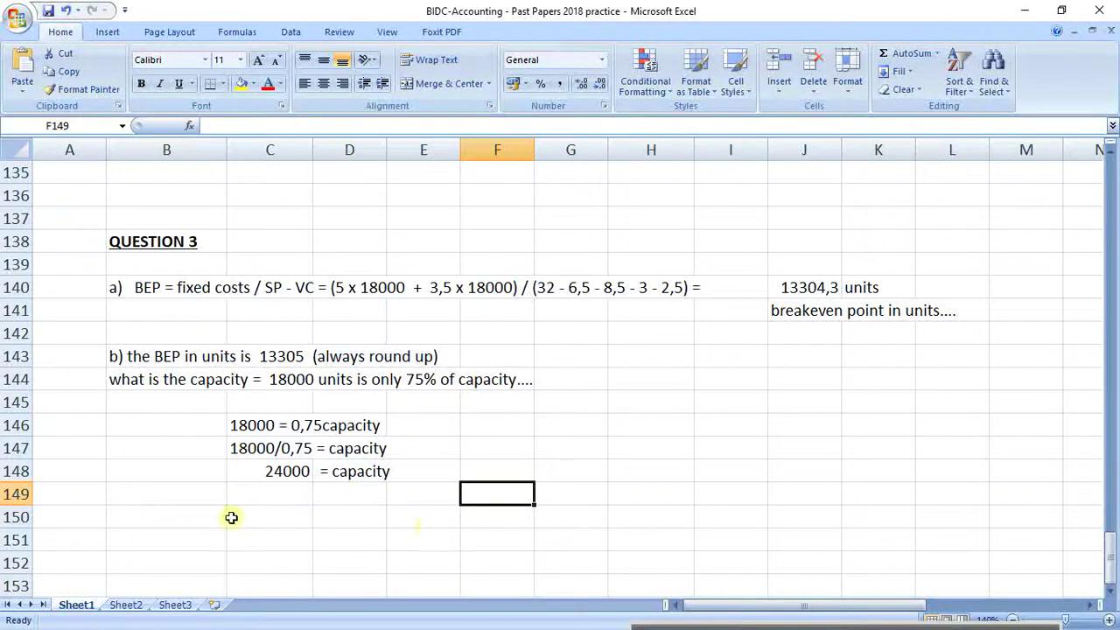
left_click(191, 521)
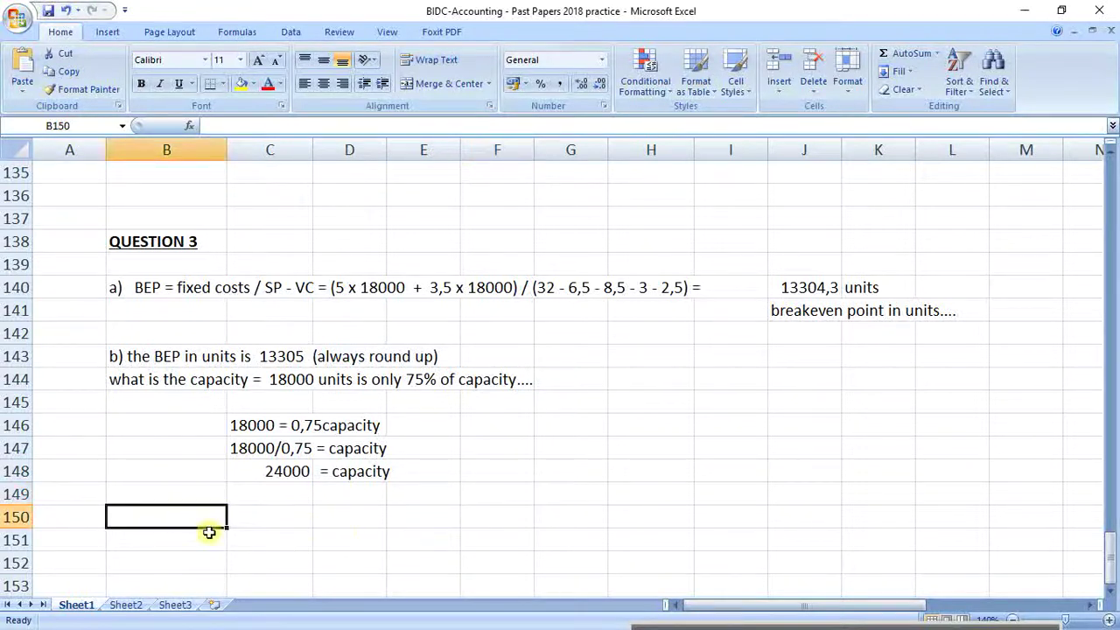
type("BEP a")
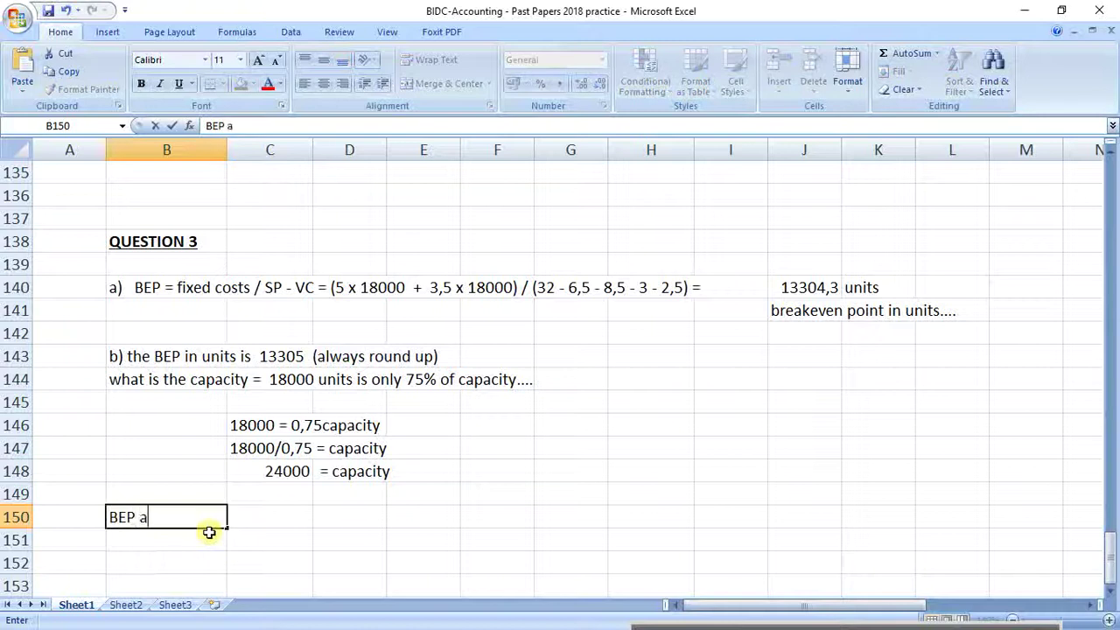
type("s a percenta")
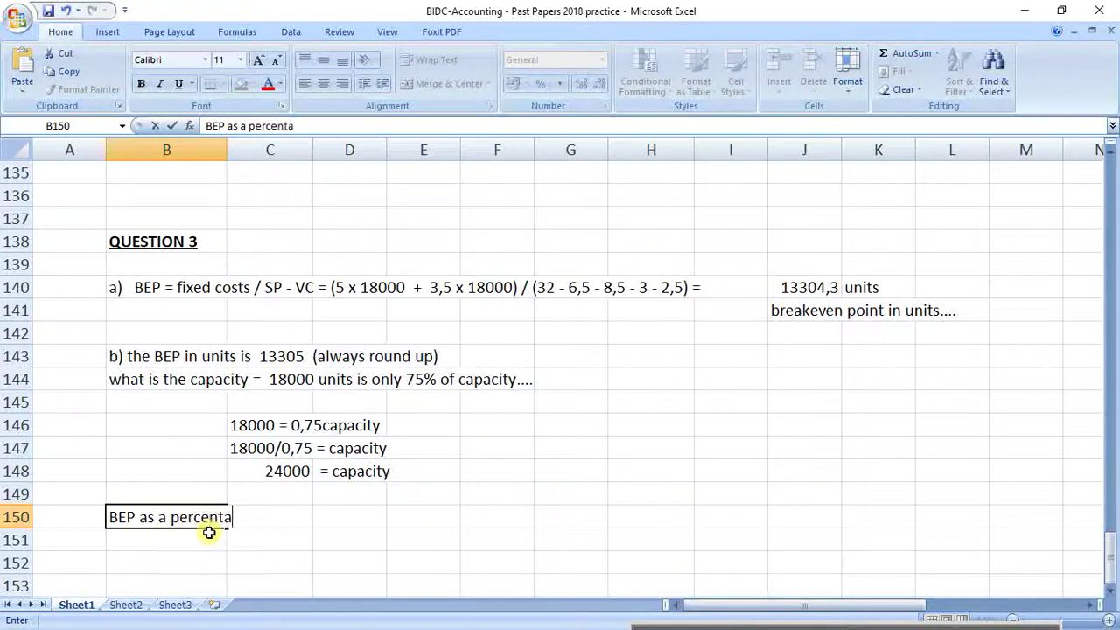
type("ge of ca")
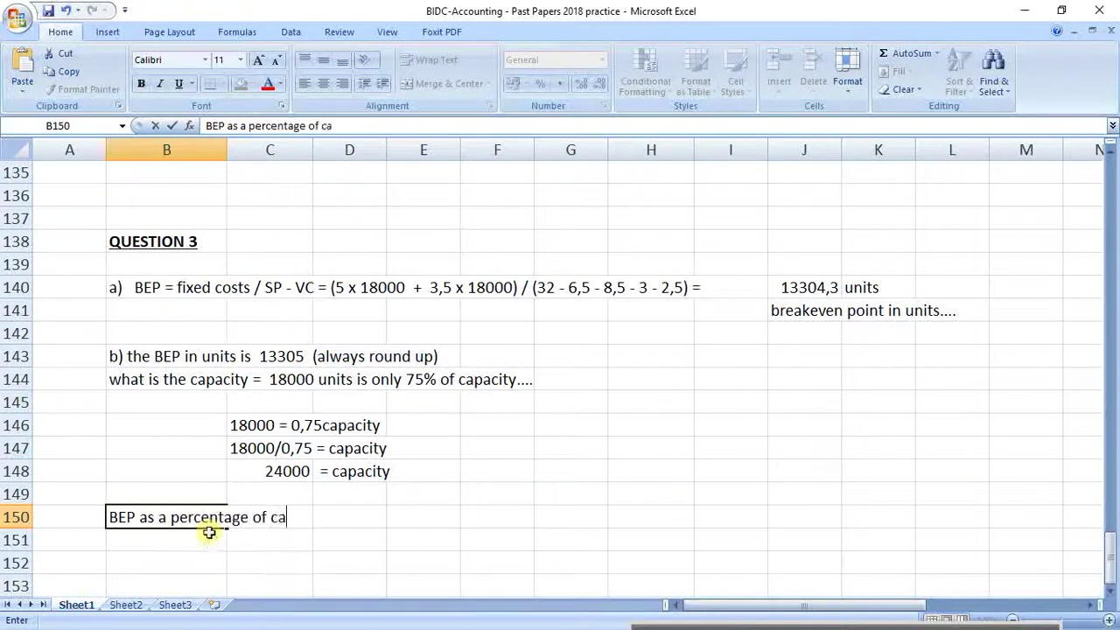
type("pacity [")
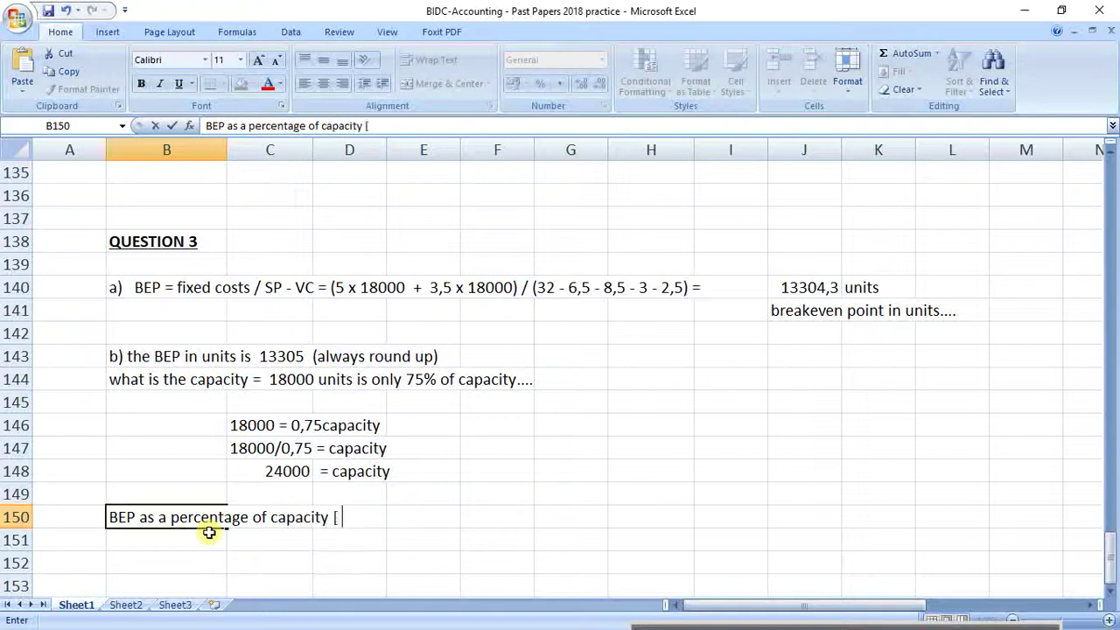
key("BackSpace")
type("= ")
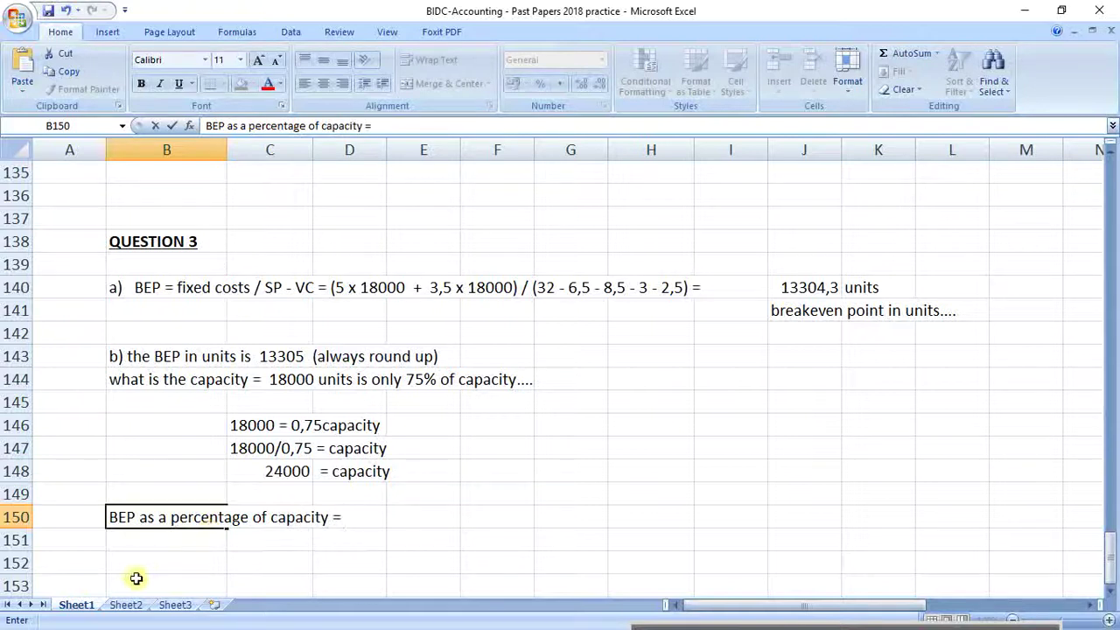
type("13305")
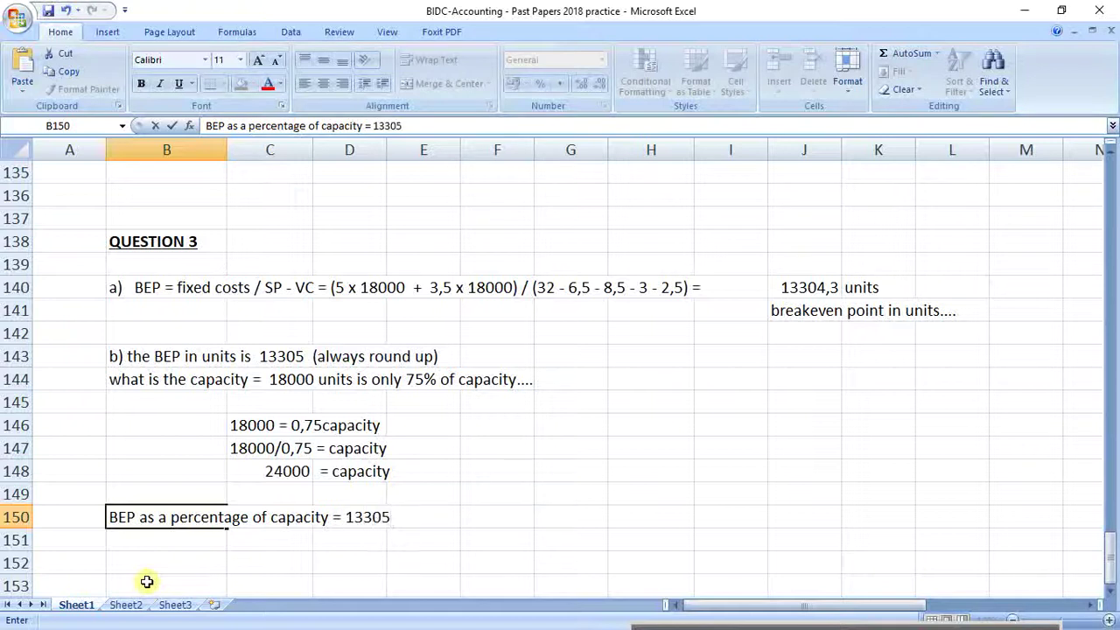
type("/240000")
key("BackSpace")
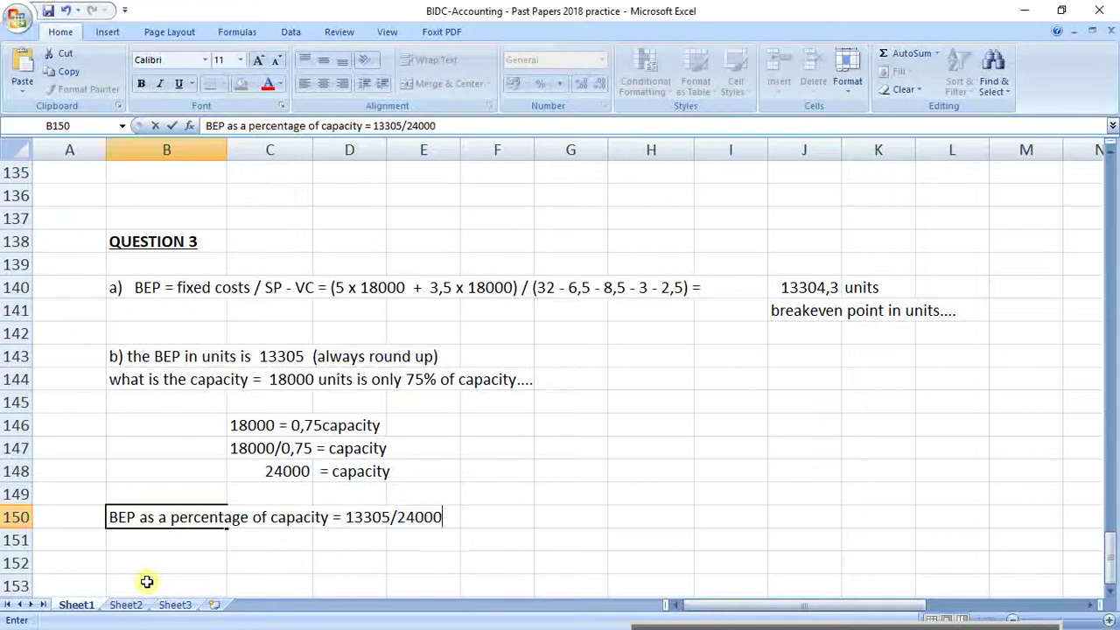
type("=")
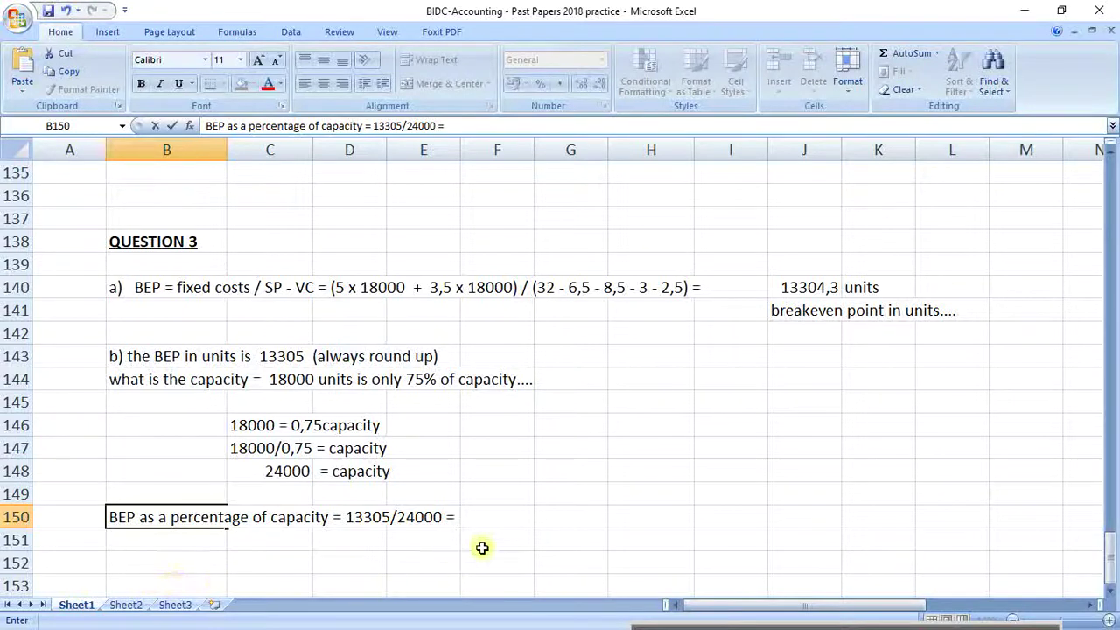
Calculate the percentage in F150 with =13305/24000*100 and enter "%" beside it in G150
left_click(506, 518)
type("=1")
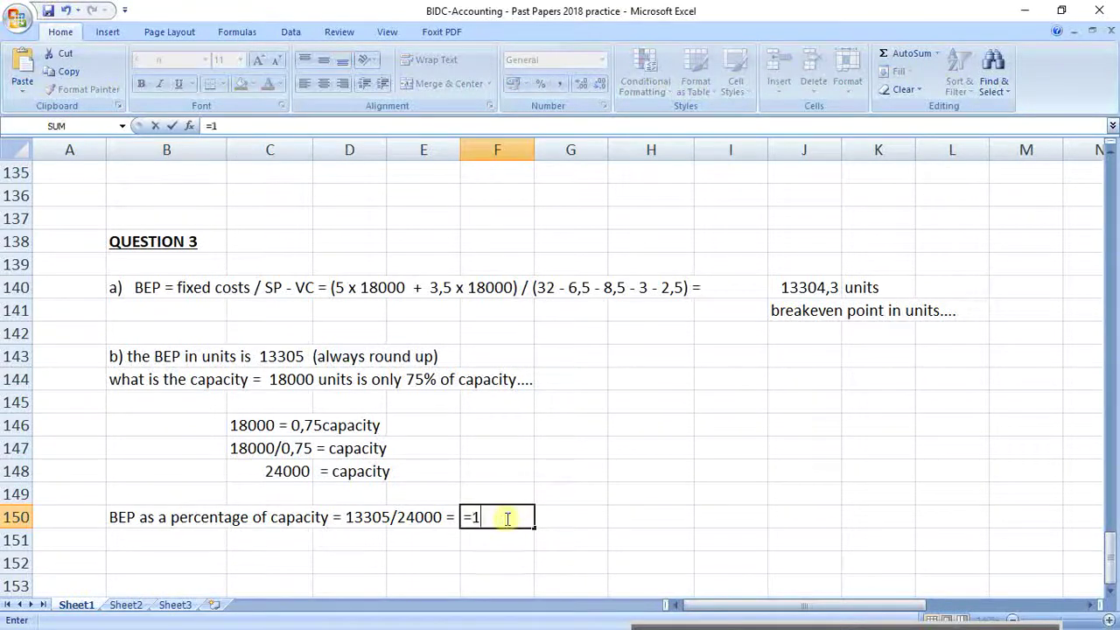
type("3305/")
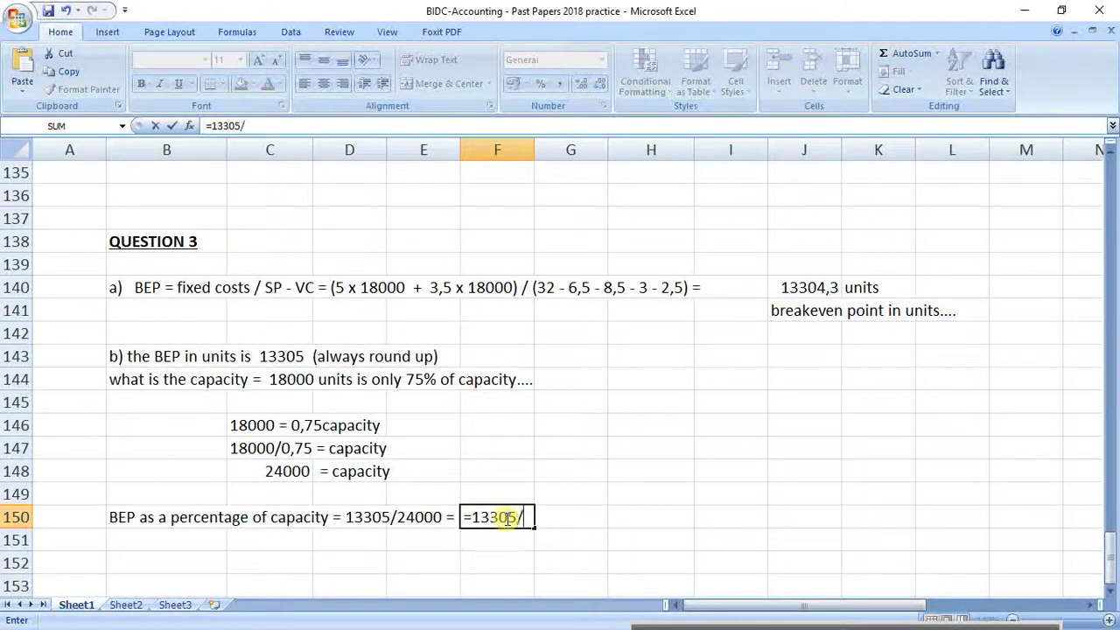
type("24000")
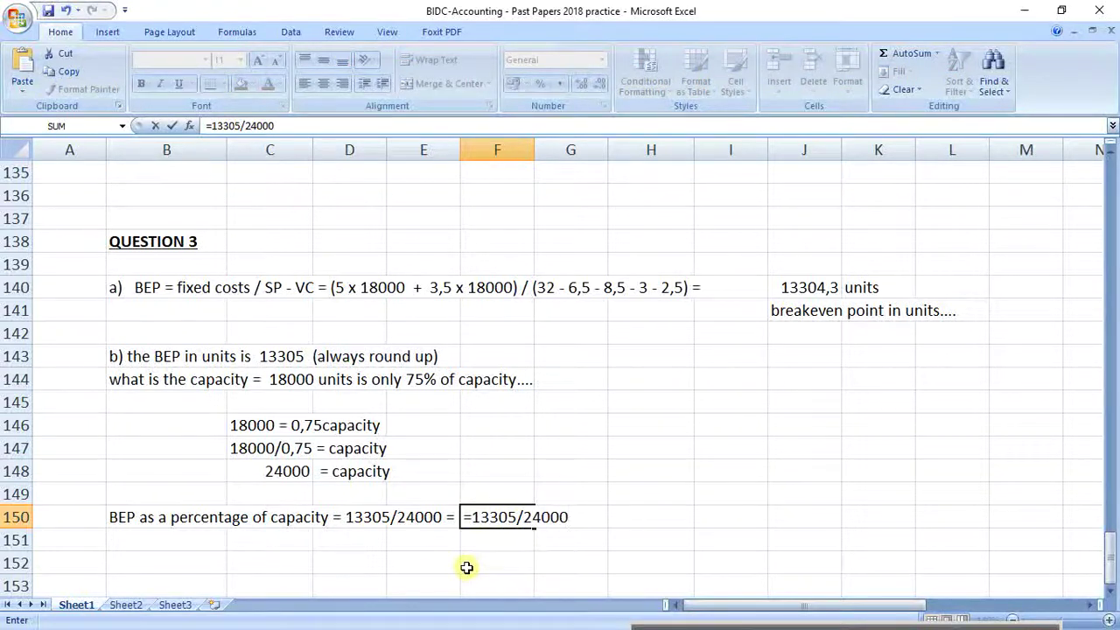
type("*100")
key("Return")
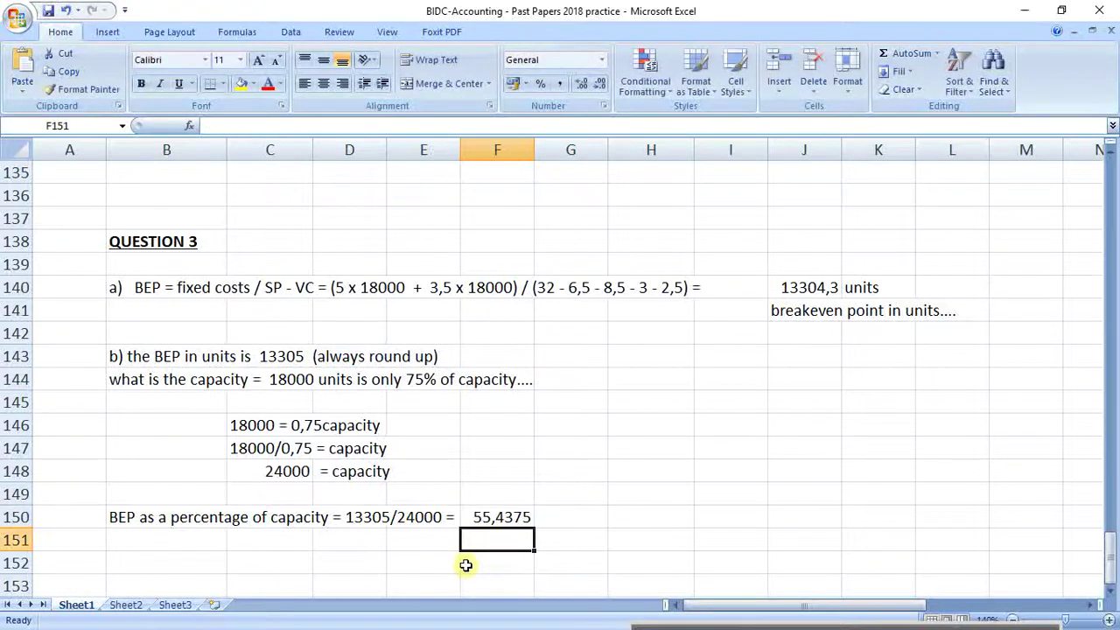
left_click(579, 515)
type("%")
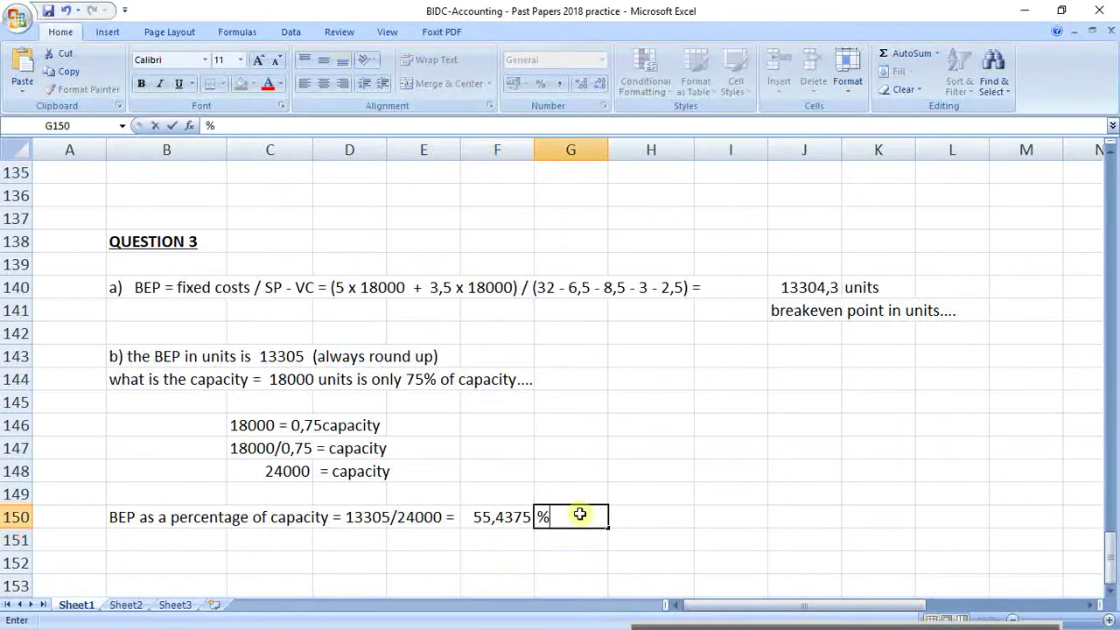
key("Return")
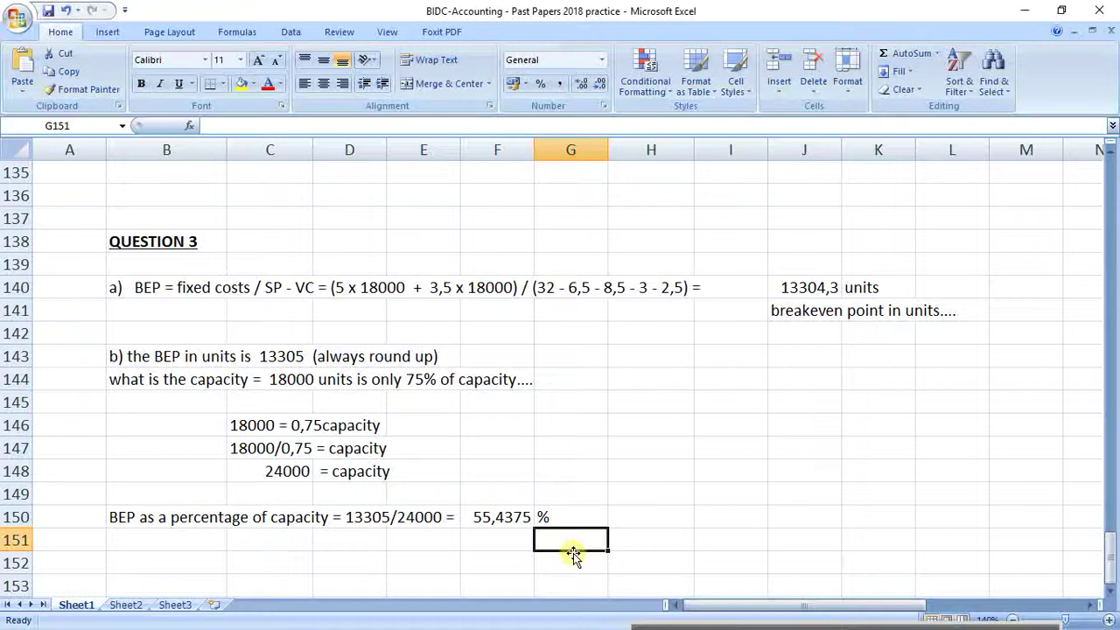
Enter the part label "c)" in B153 beneath the break-even percentage answer
scroll(385, 524, "down", 1)
left_click(153, 516)
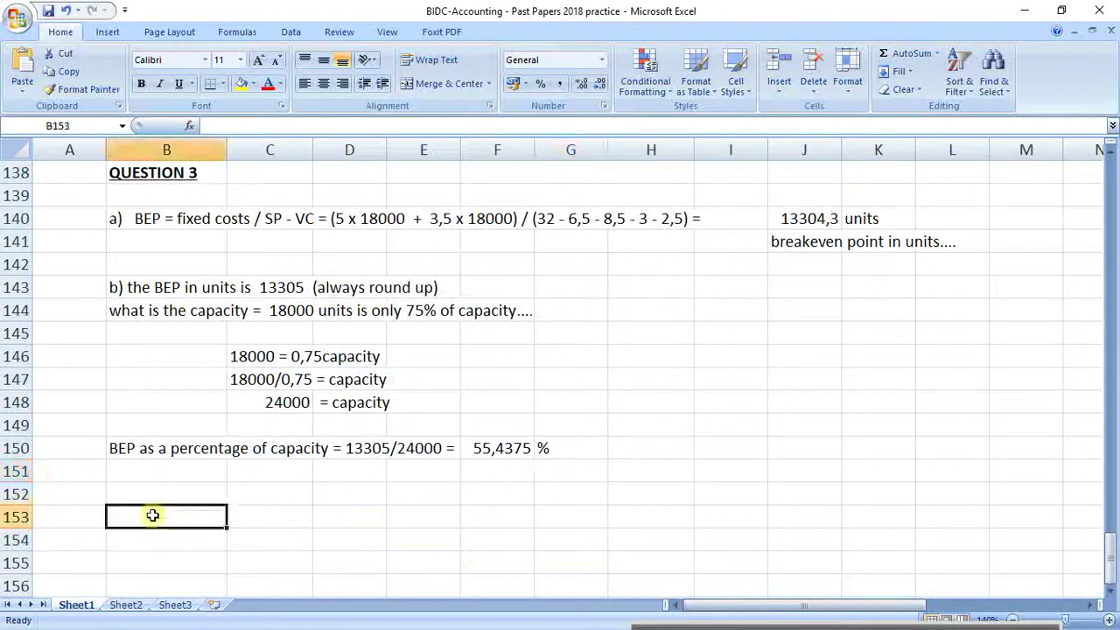
type("c")
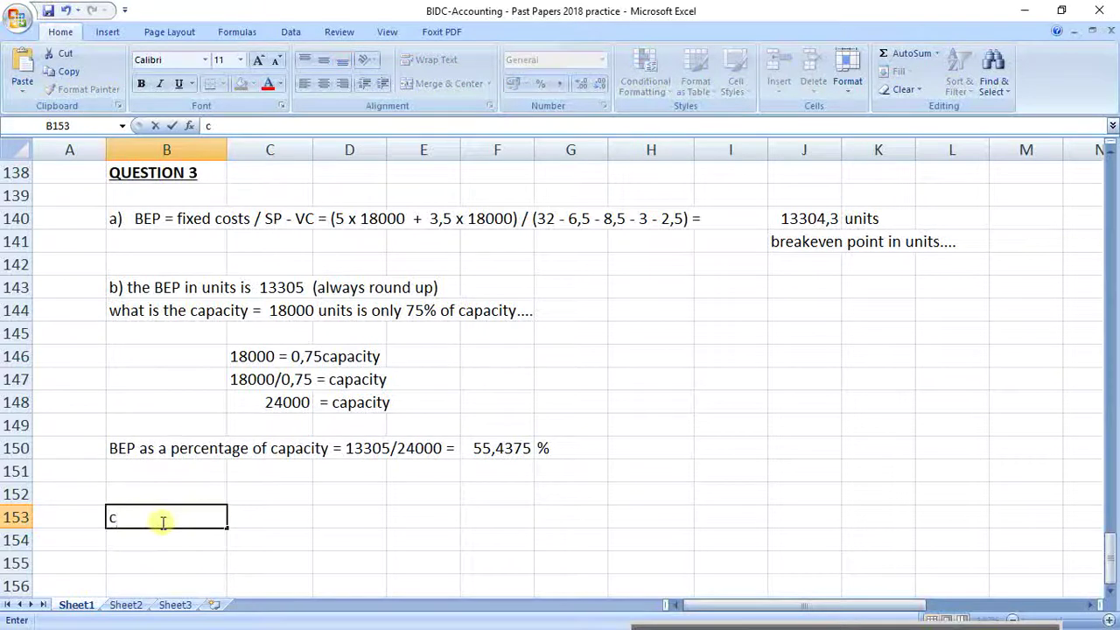
type(")")
key("Return")
Enter the heading "Marginal Cost Statement" in C153 and format it bold and underlined
left_click(251, 518)
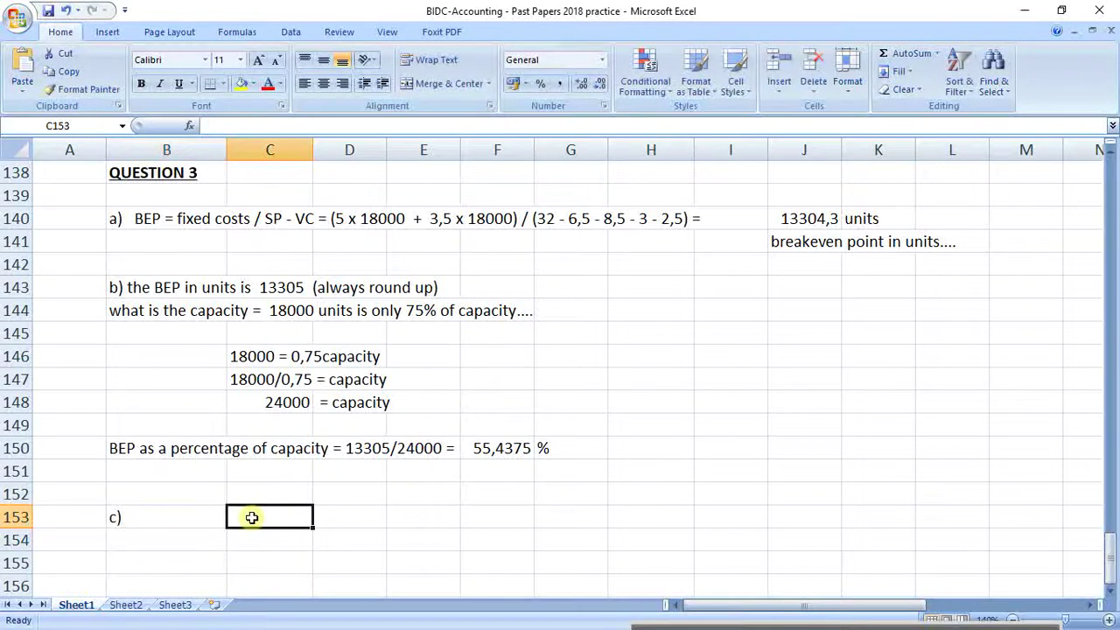
type("Mar")
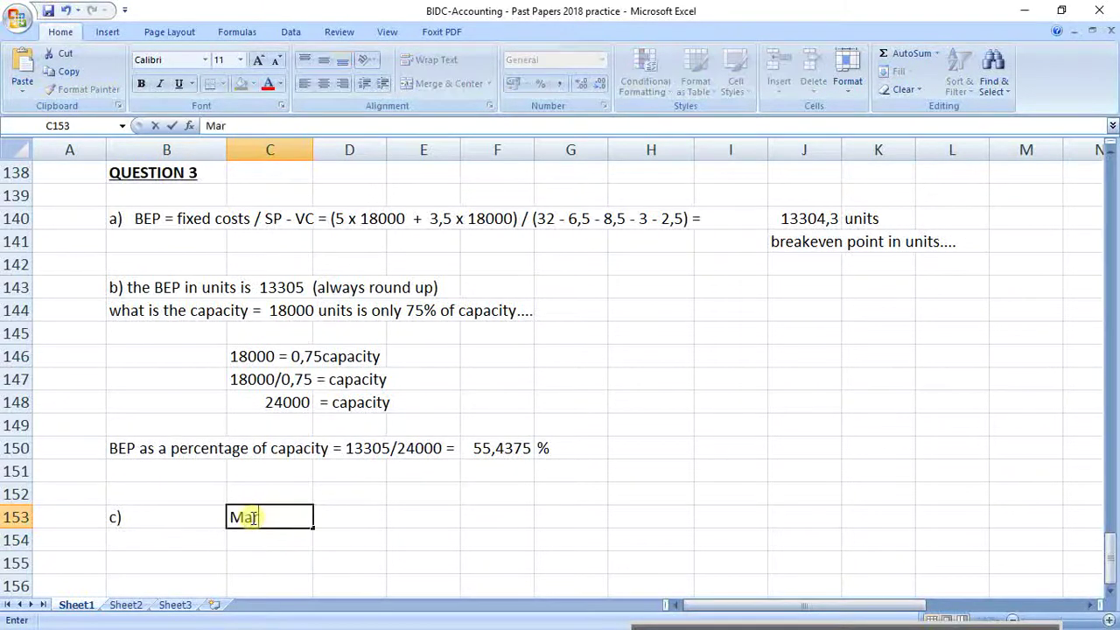
type("ginal Cos")
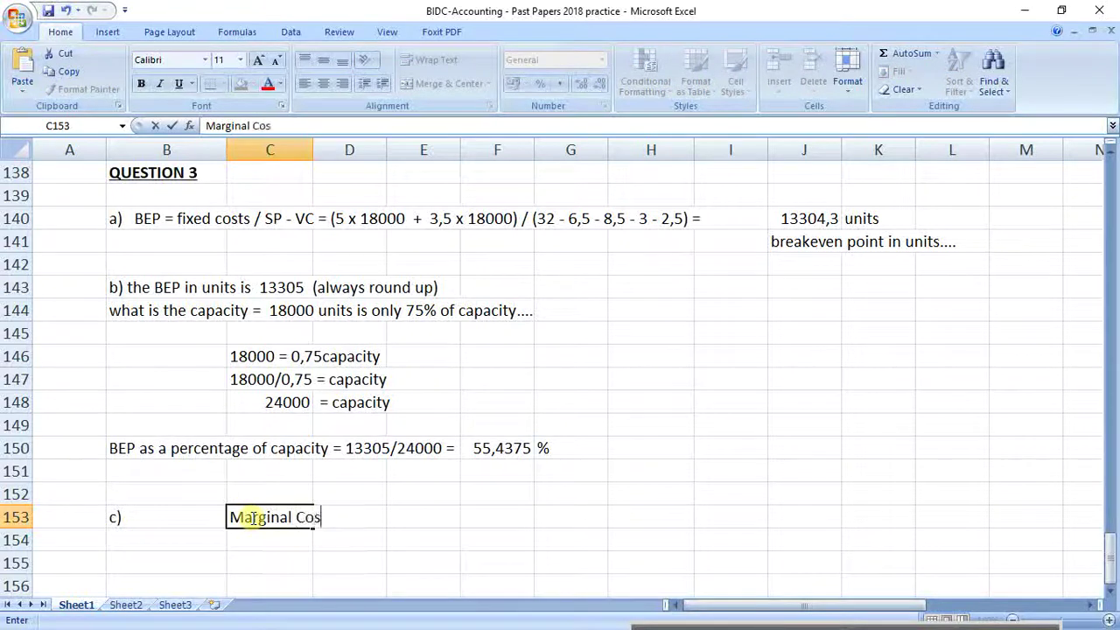
type("t Statement")
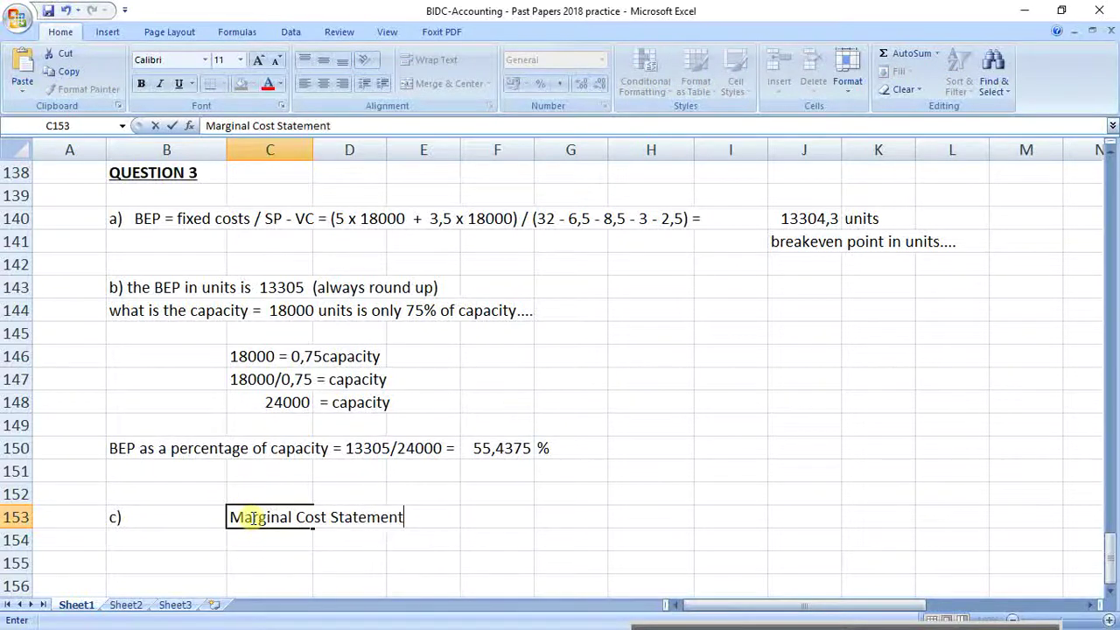
key("Return")
left_click(251, 517)
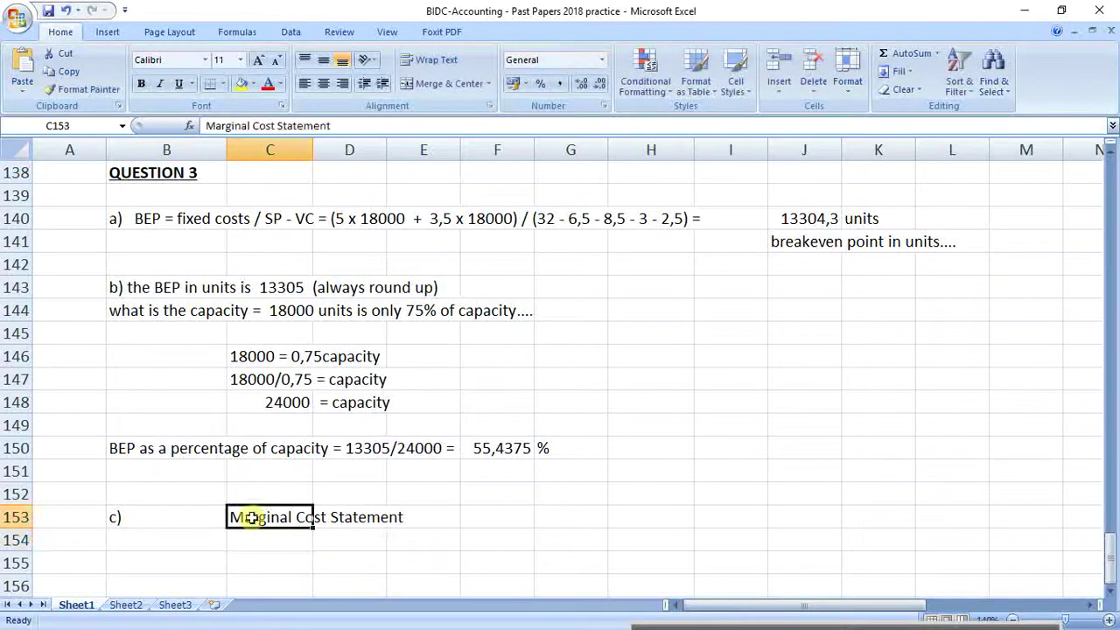
key("ctrl+b")
key("ctrl+u")
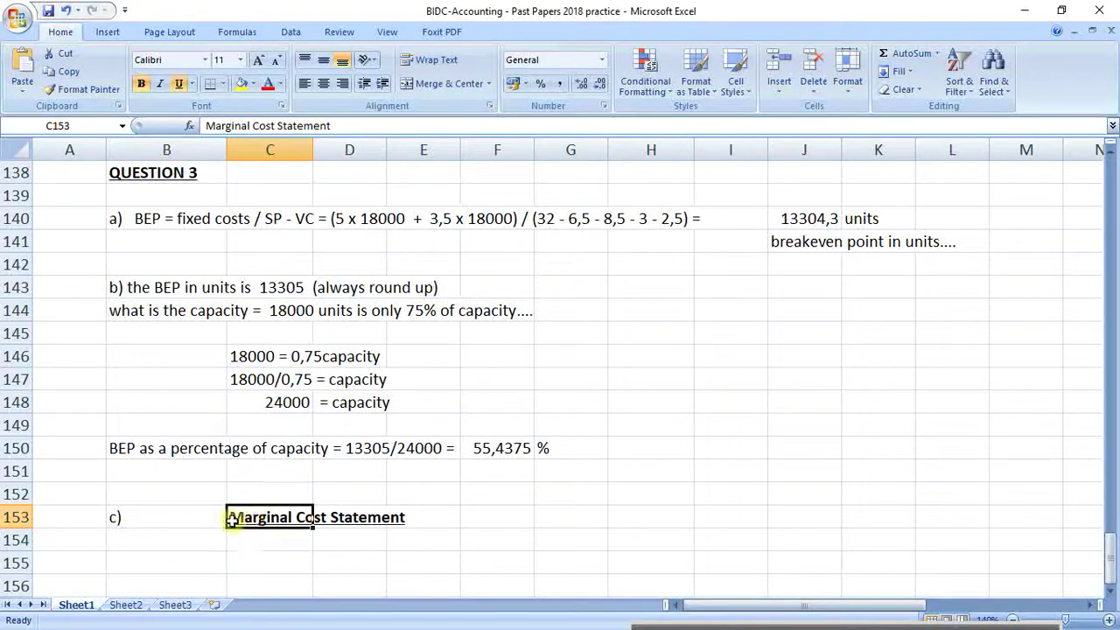
Enter the page reference "pg 303" in G153, on the same row as the statement heading
left_click(242, 540)
scroll(241, 539, "down", 2)
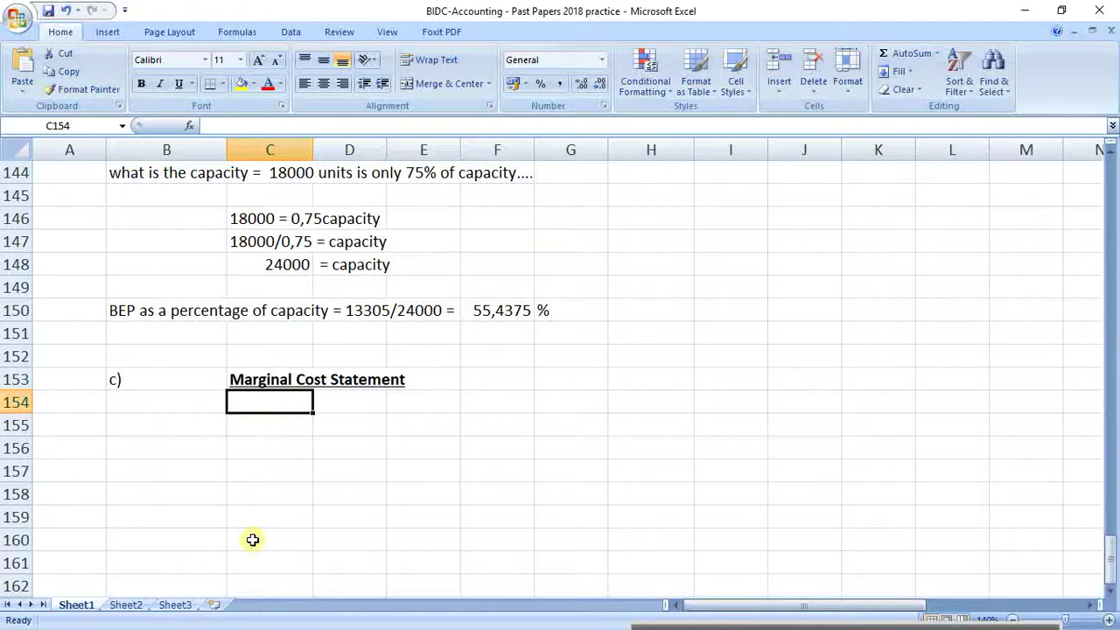
left_click(188, 488)
scroll(259, 444, "down", 2)
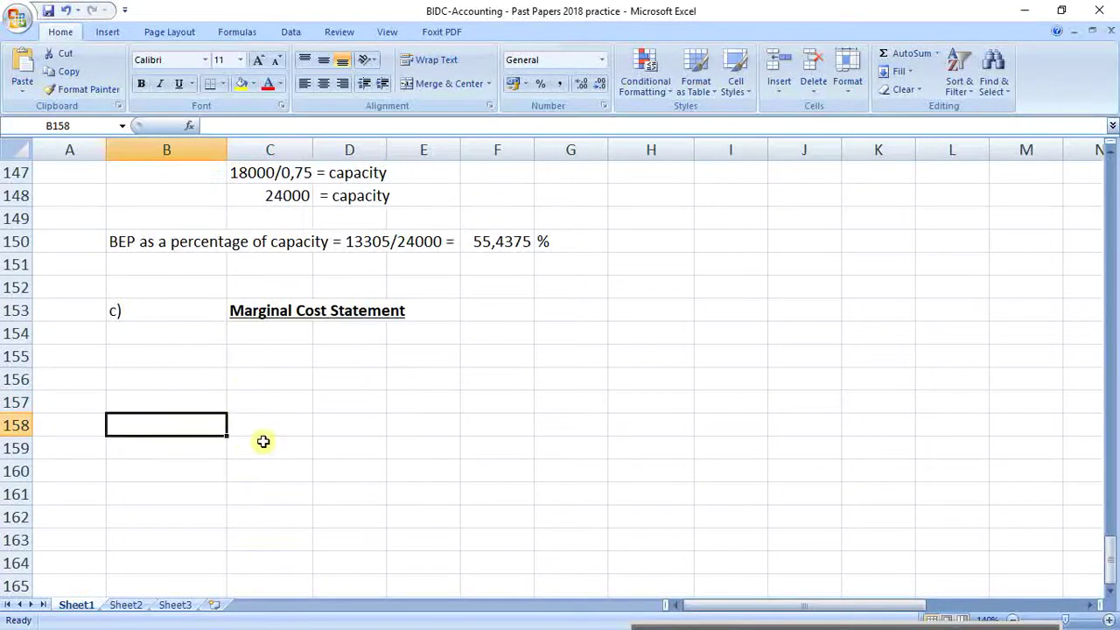
scroll(263, 403, "down", 1)
left_click(593, 176)
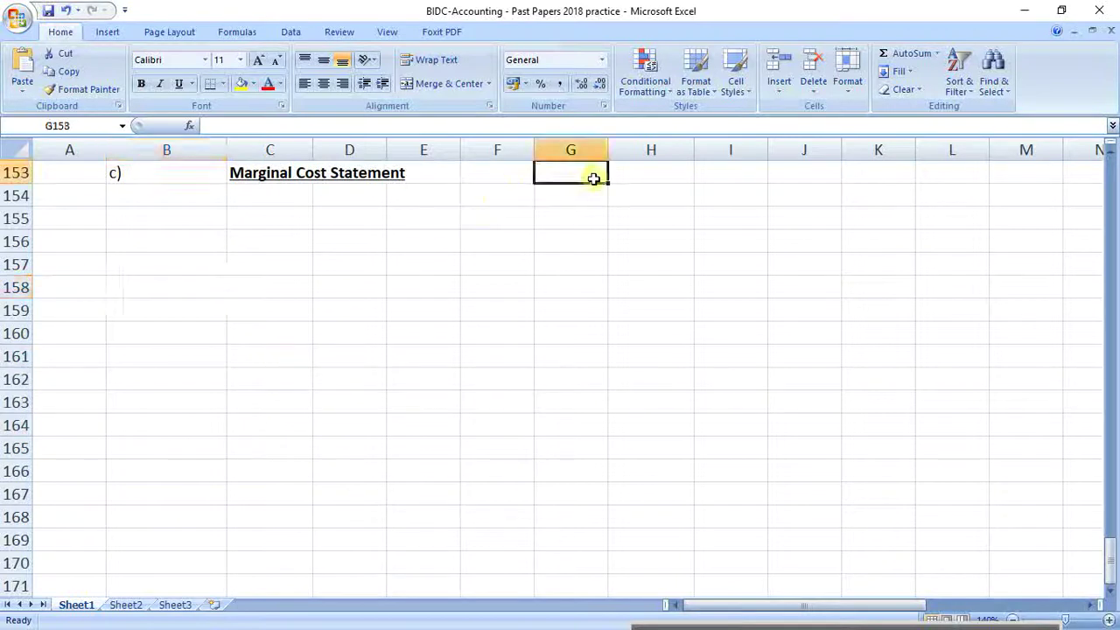
type("pg")
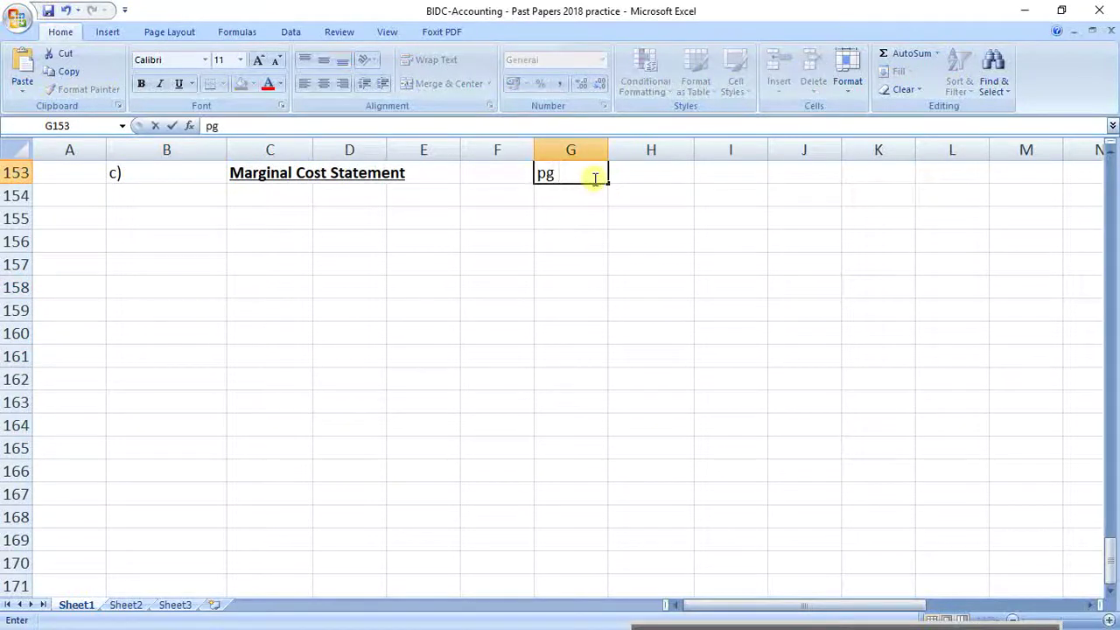
type(" 303")
key("Return")
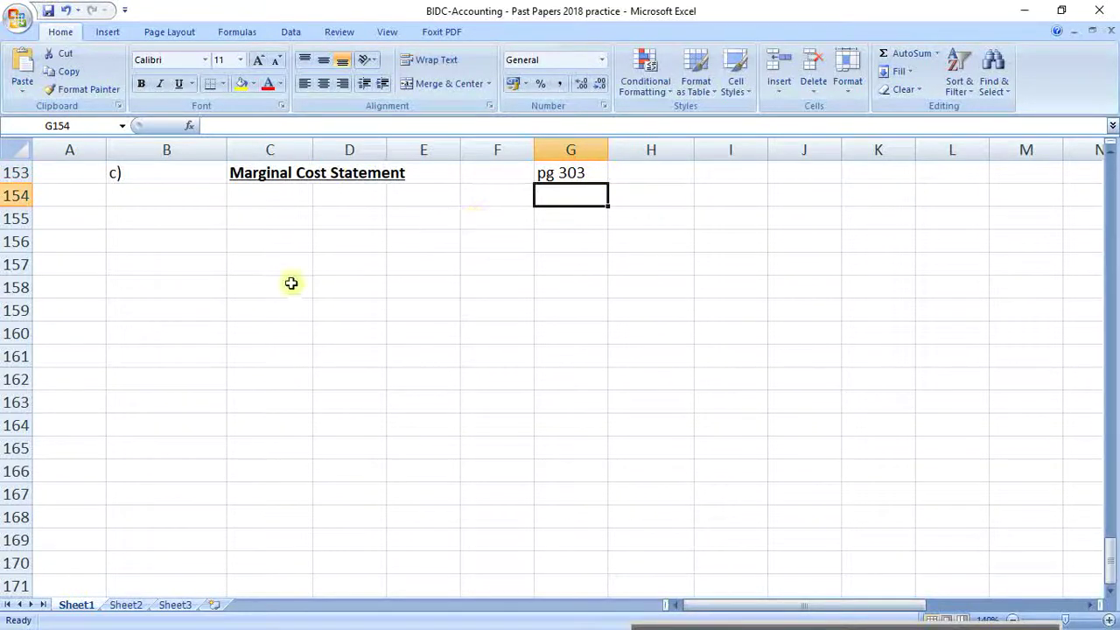
Enter the row labels "Revenue" in B155 and "Less Variable Costs" in B156
left_click(191, 224)
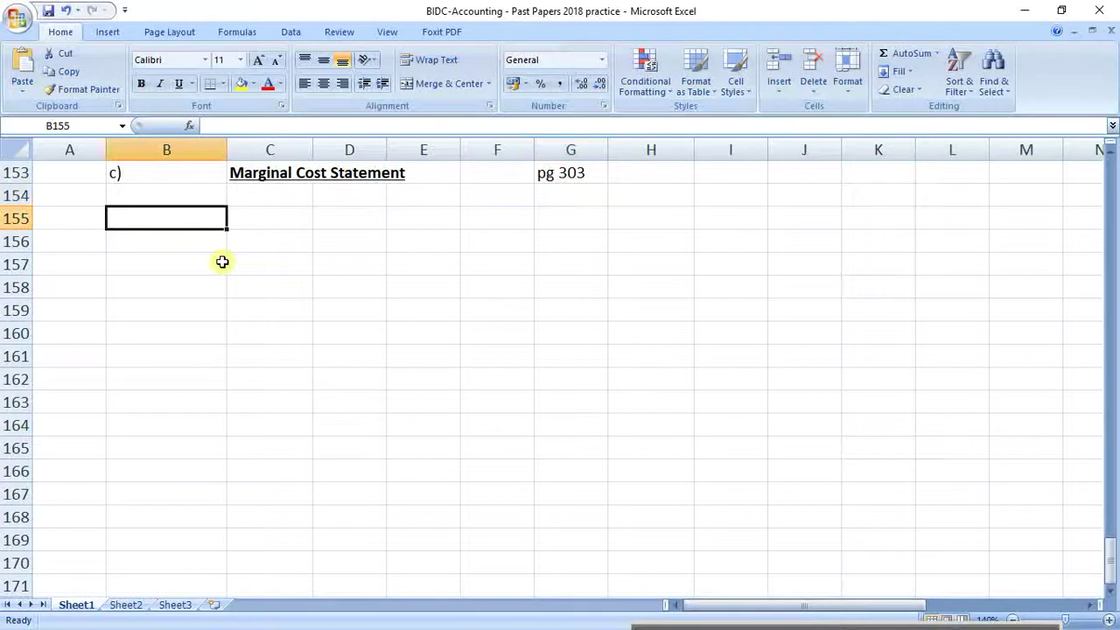
type("Revenue")
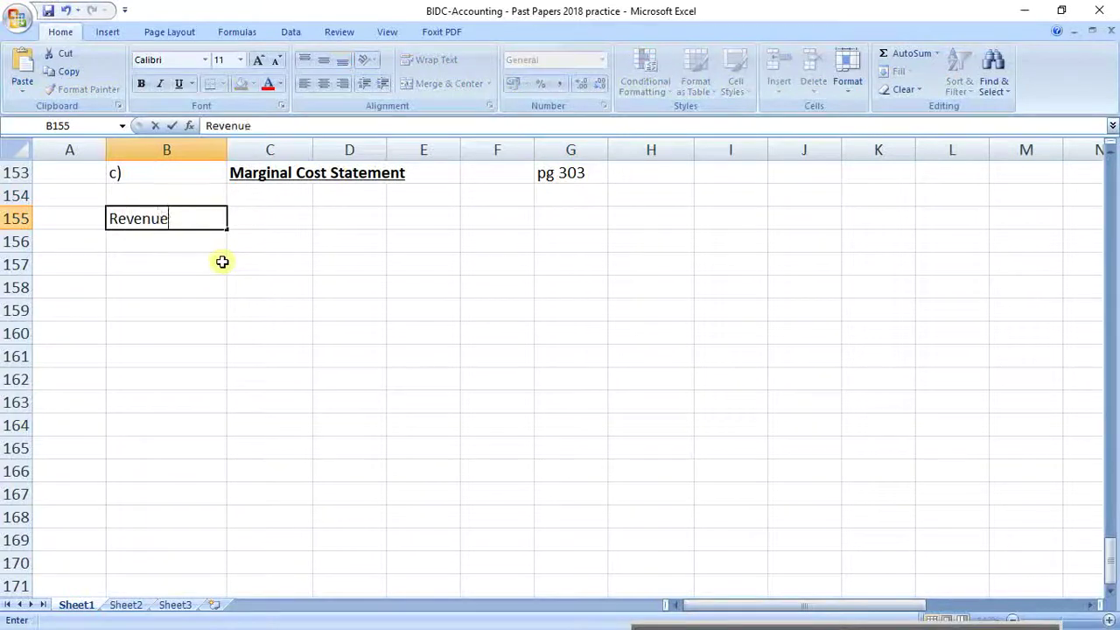
key("Return")
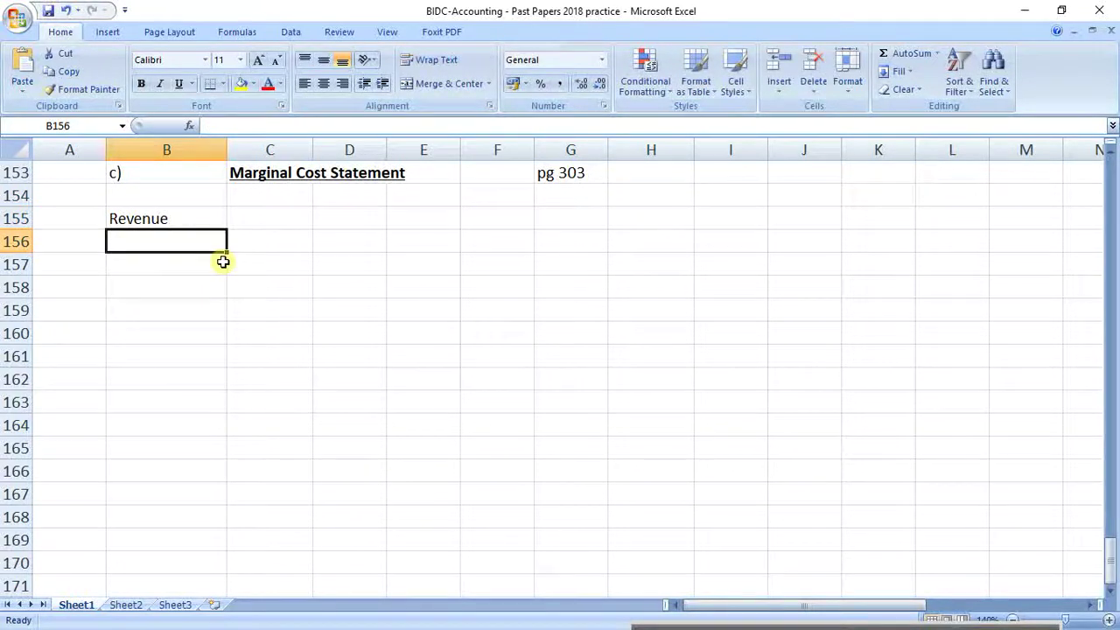
type("Less Var")
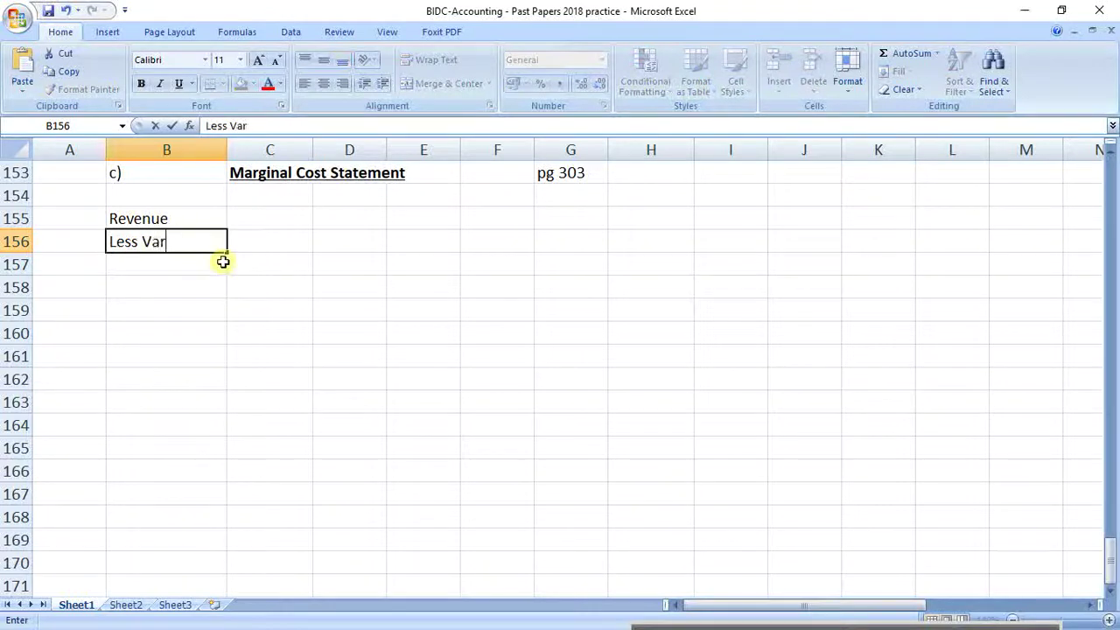
type("iable Costs")
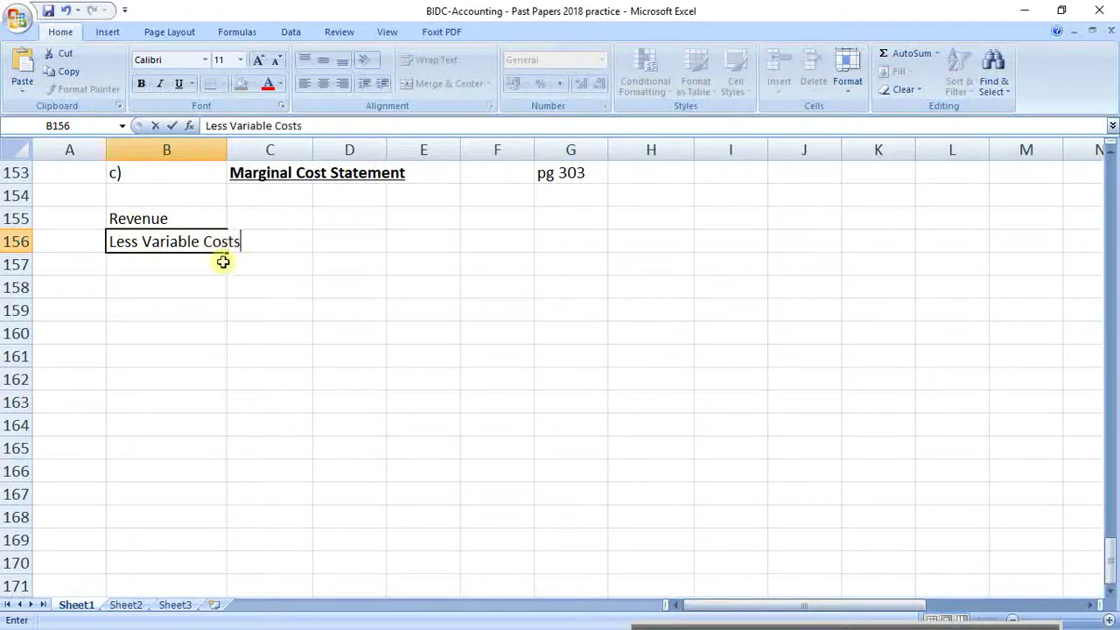
key("Return")
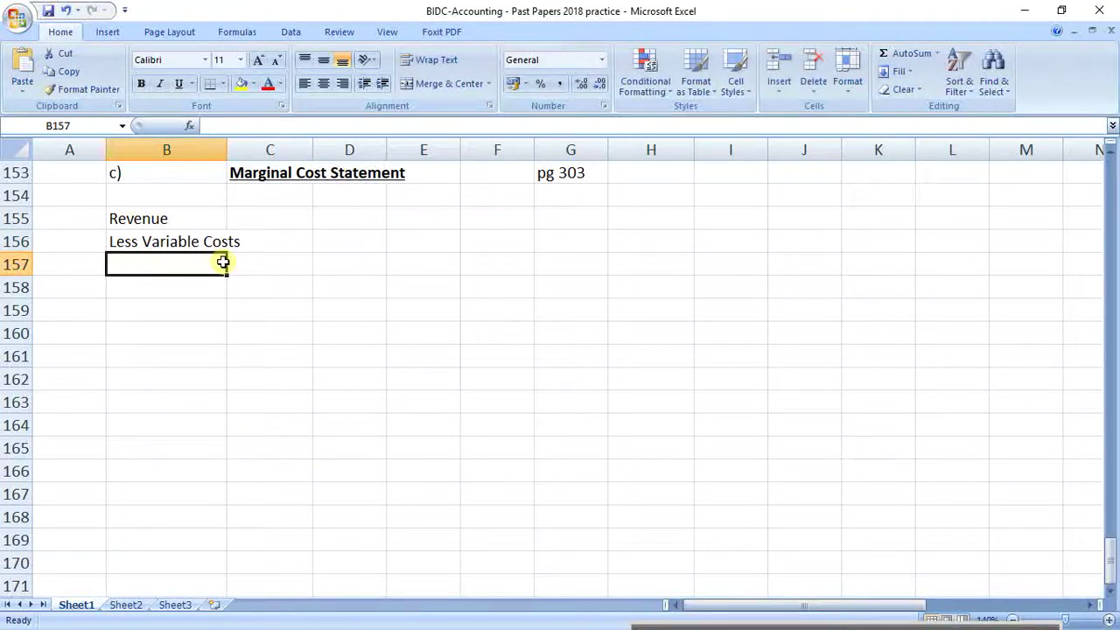
Enter the row labels "Total Contribution" in B162 and "Less Fixed Costs" in B163
left_click(174, 384)
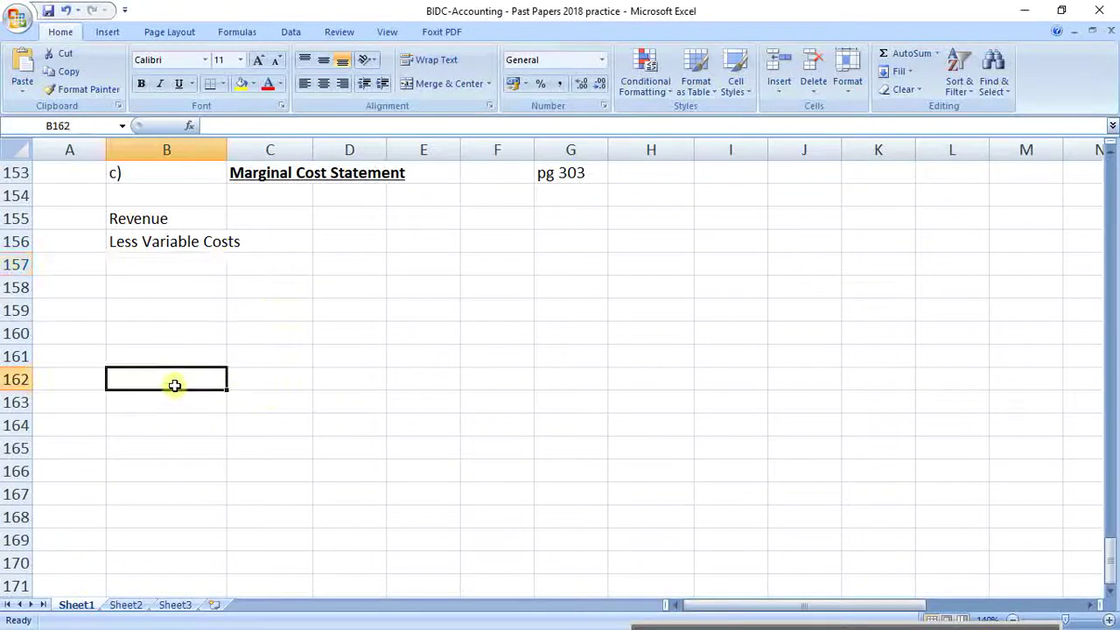
type("Total Contrib")
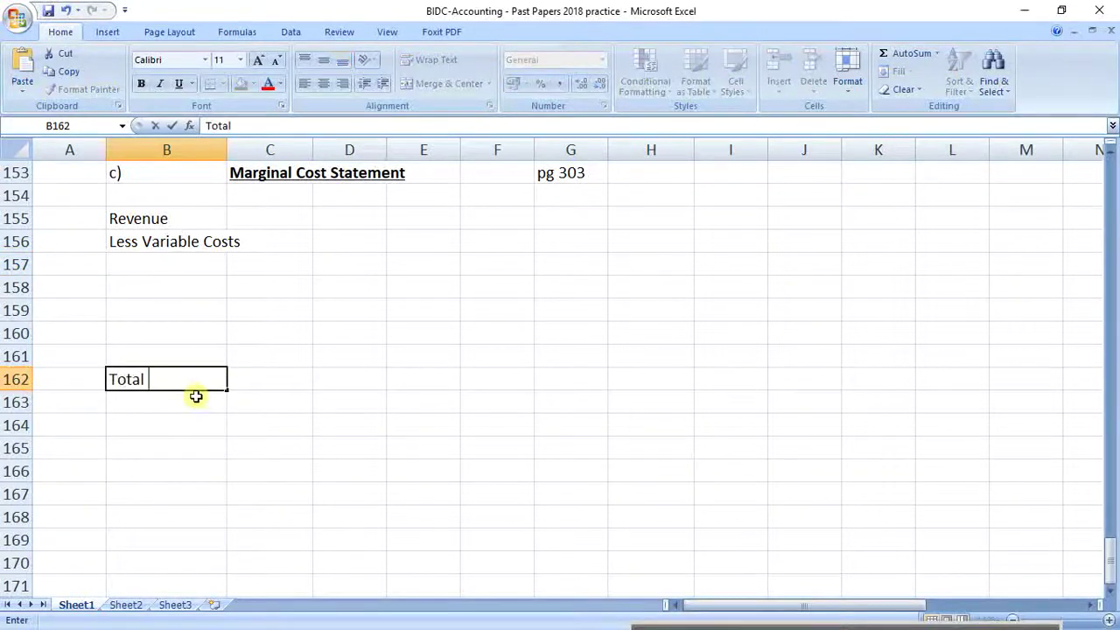
type("ution")
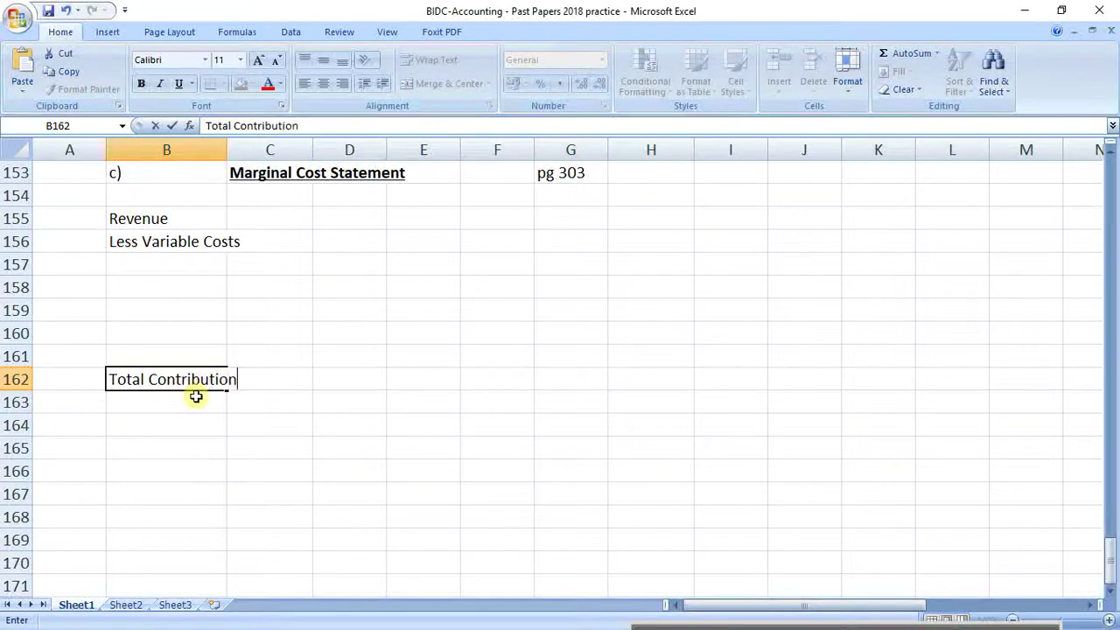
key("Return")
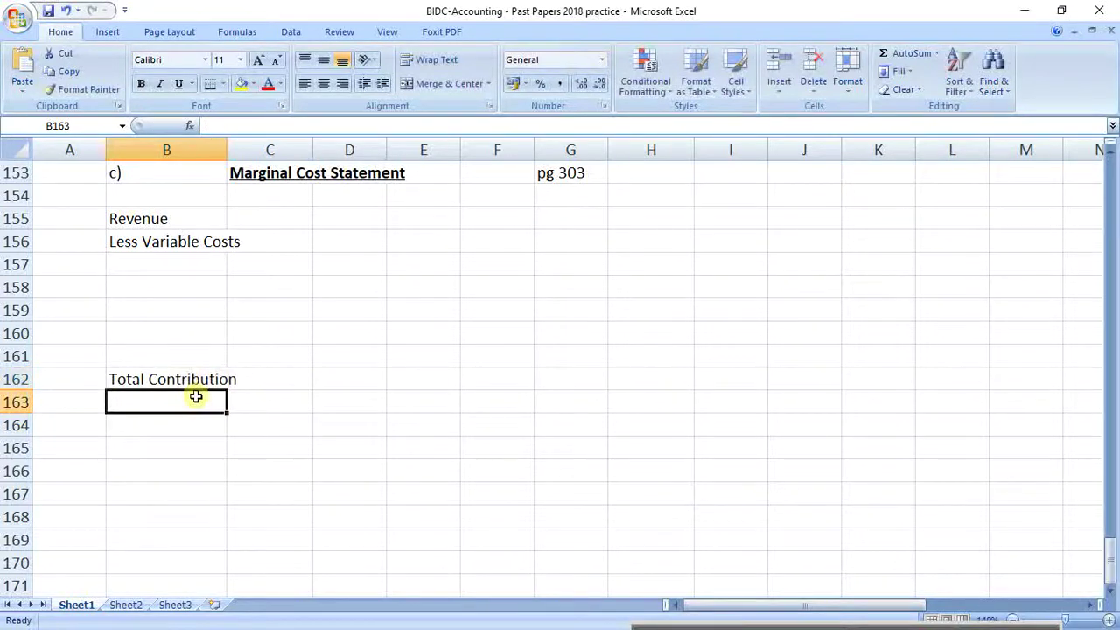
type("Less ")
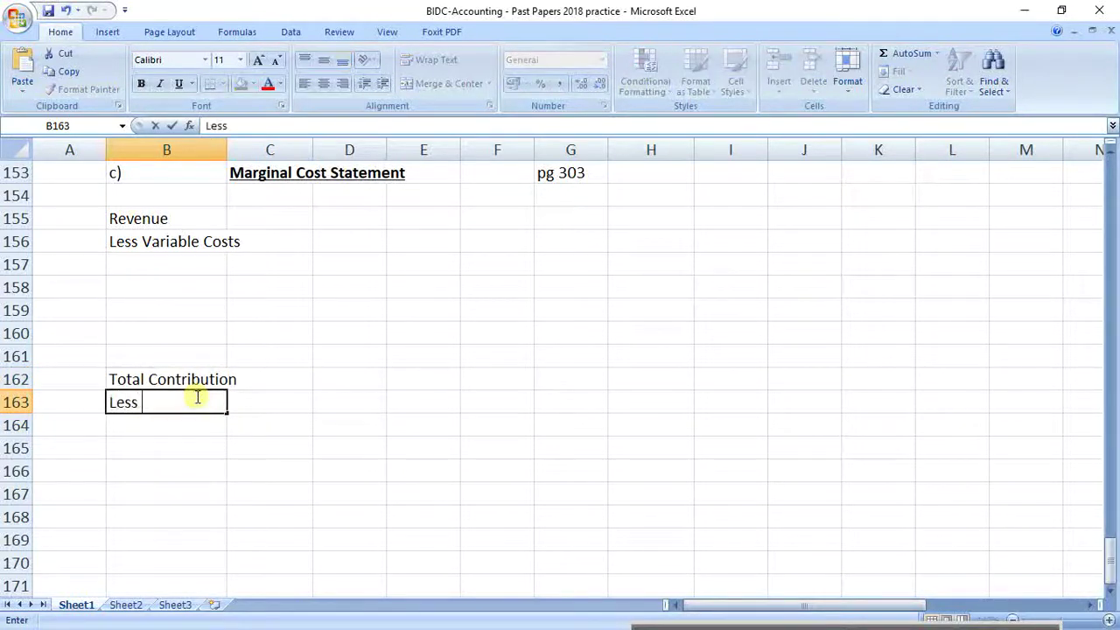
type("Fixed Costs")
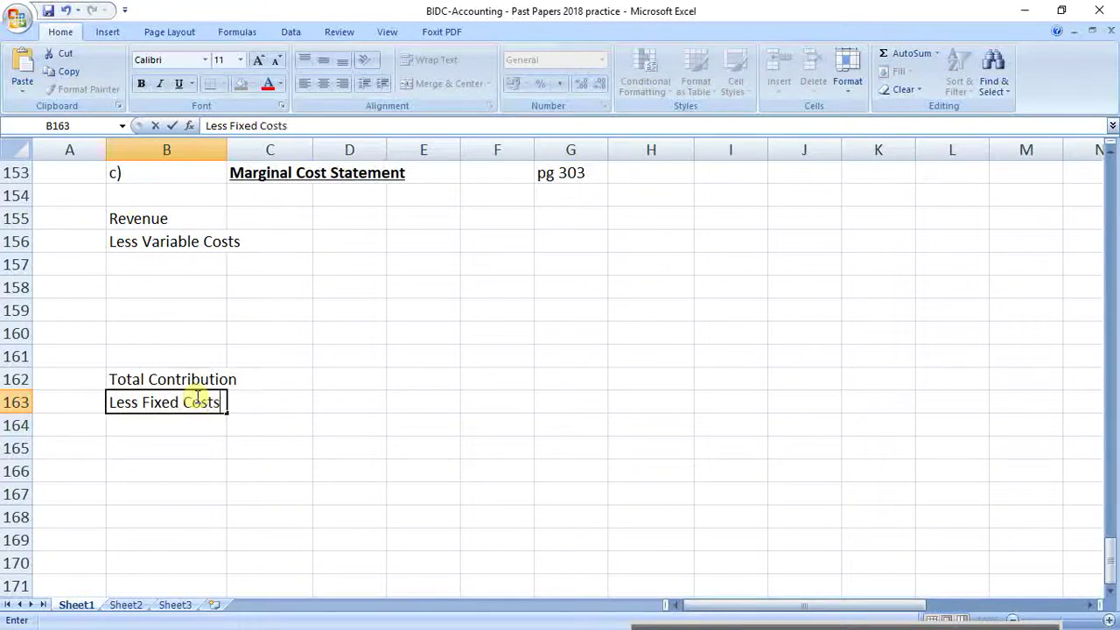
key("Return")
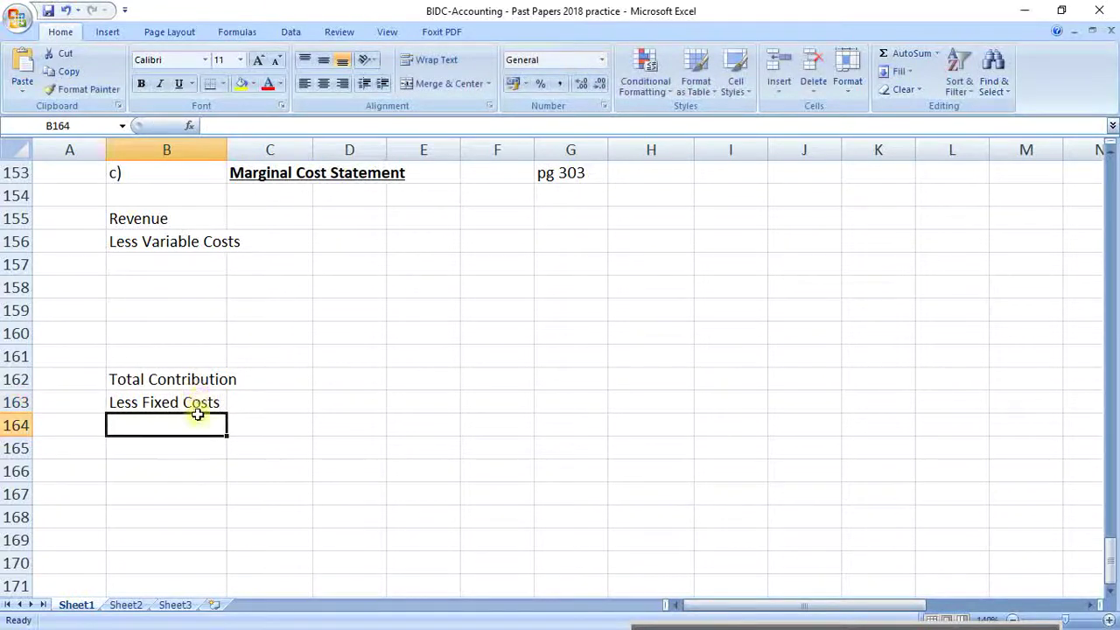
Enter the closing row label "Profit for the year" in B170
left_click(155, 553)
type("Prof")
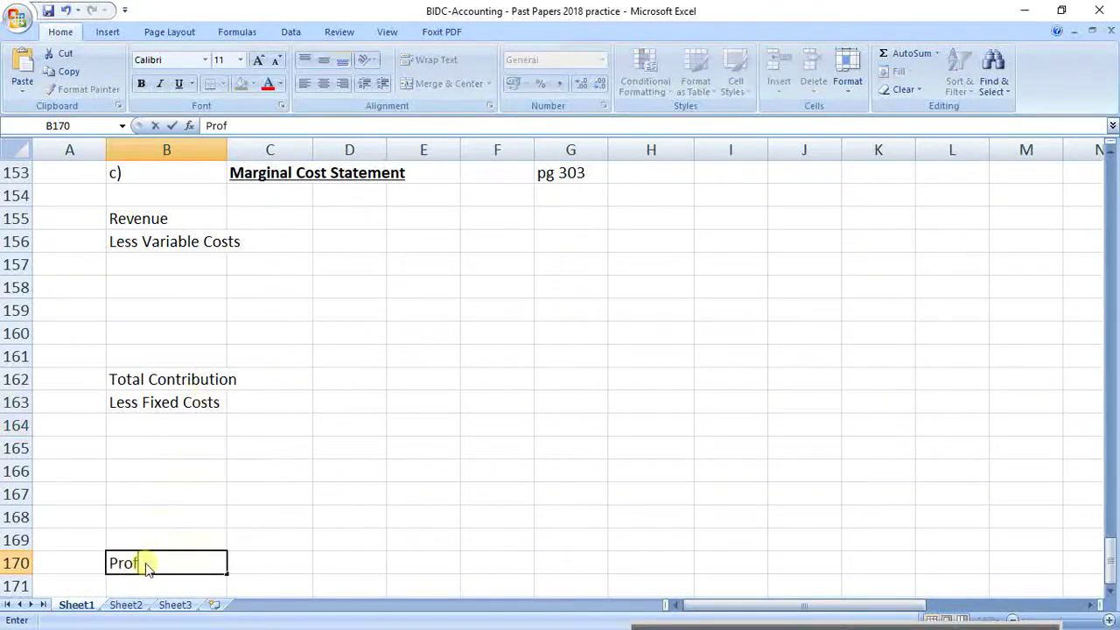
type("it for the year")
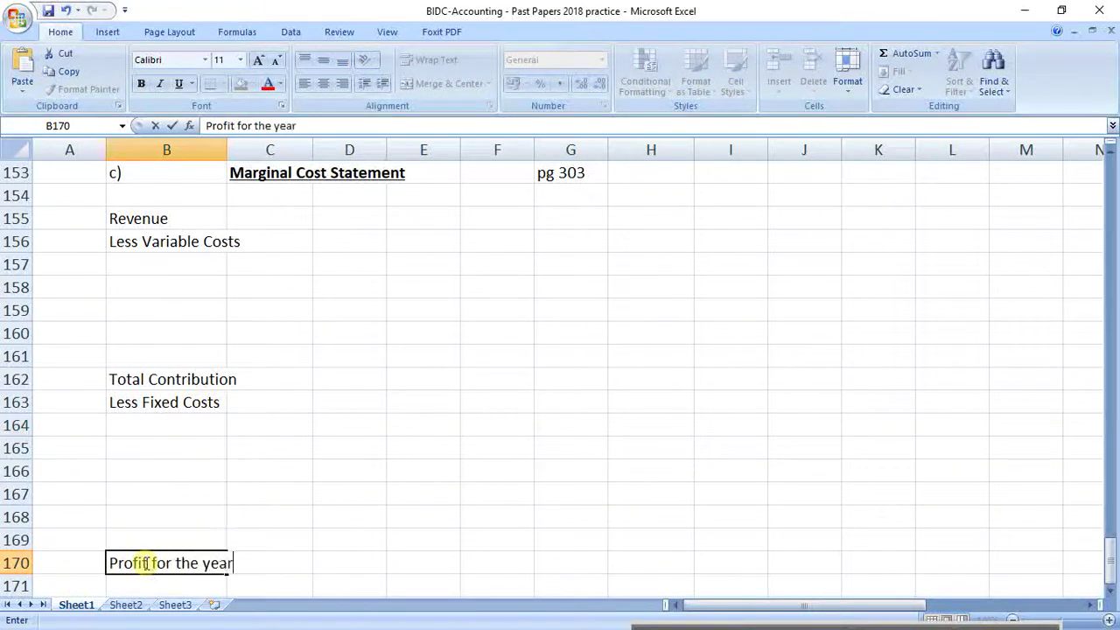
key("Return")
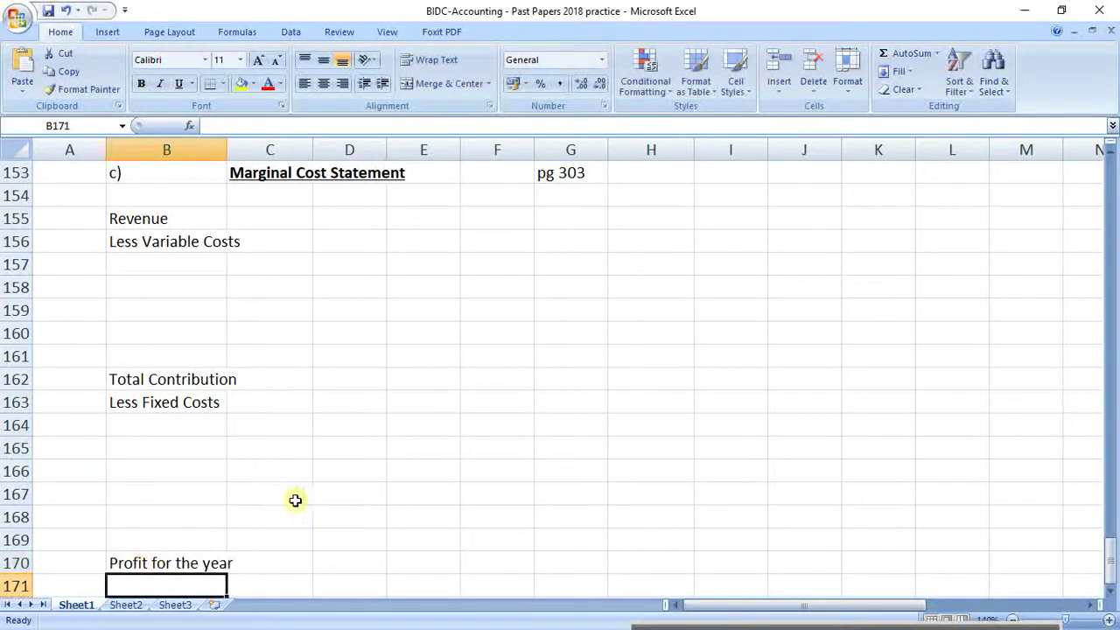
Apply an outline border around the profit row, B170:H170
left_click(157, 561)
left_click_drag(158, 561, 640, 573)
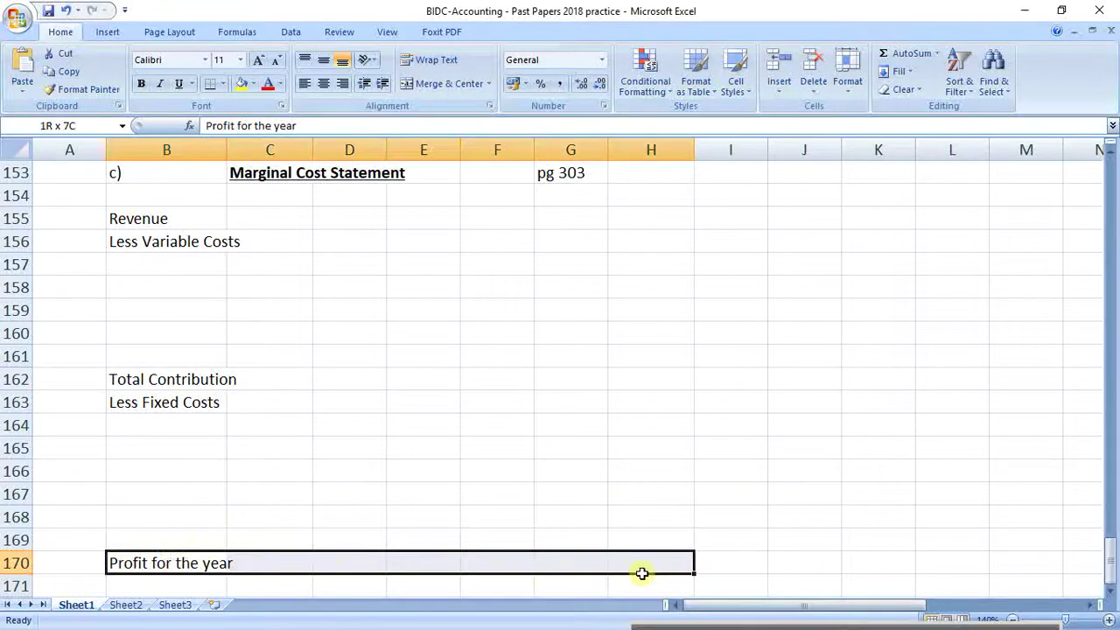
left_click(223, 84)
left_click(253, 252)
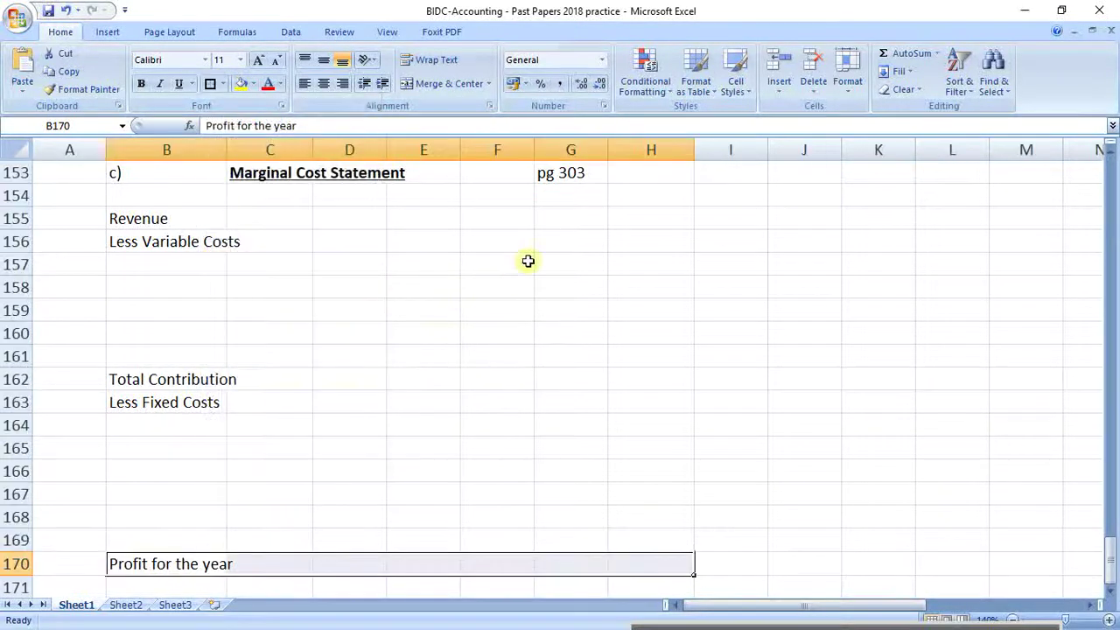
Apply separate outline borders around the two amount columns, G154:G170 and H154:H170
left_click_drag(568, 194, 575, 557)
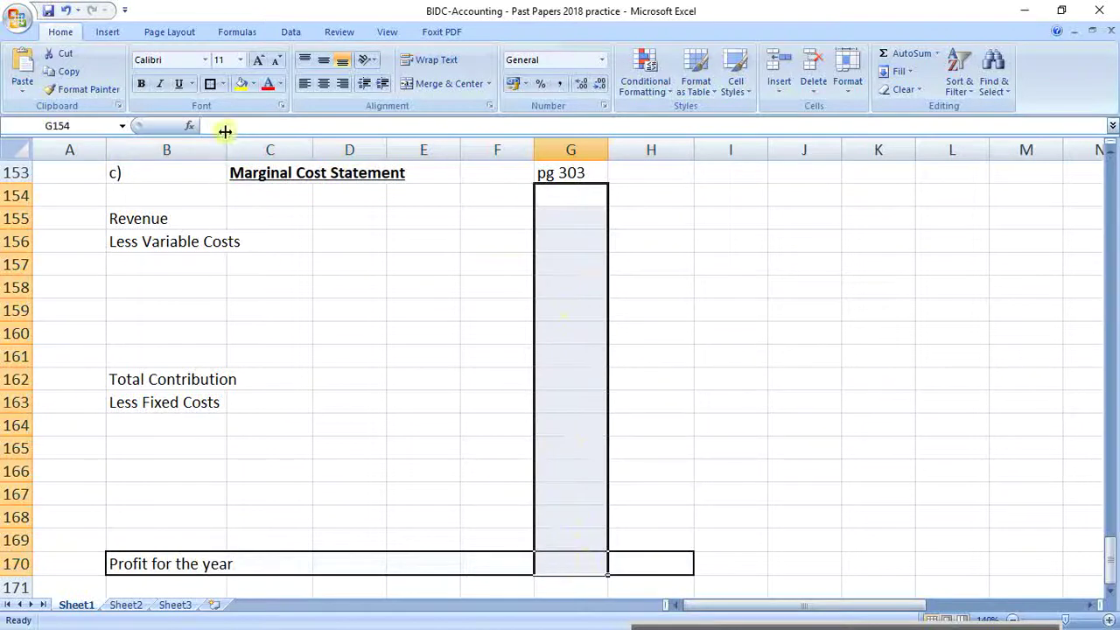
left_click(210, 84)
left_click_drag(643, 200, 650, 565)
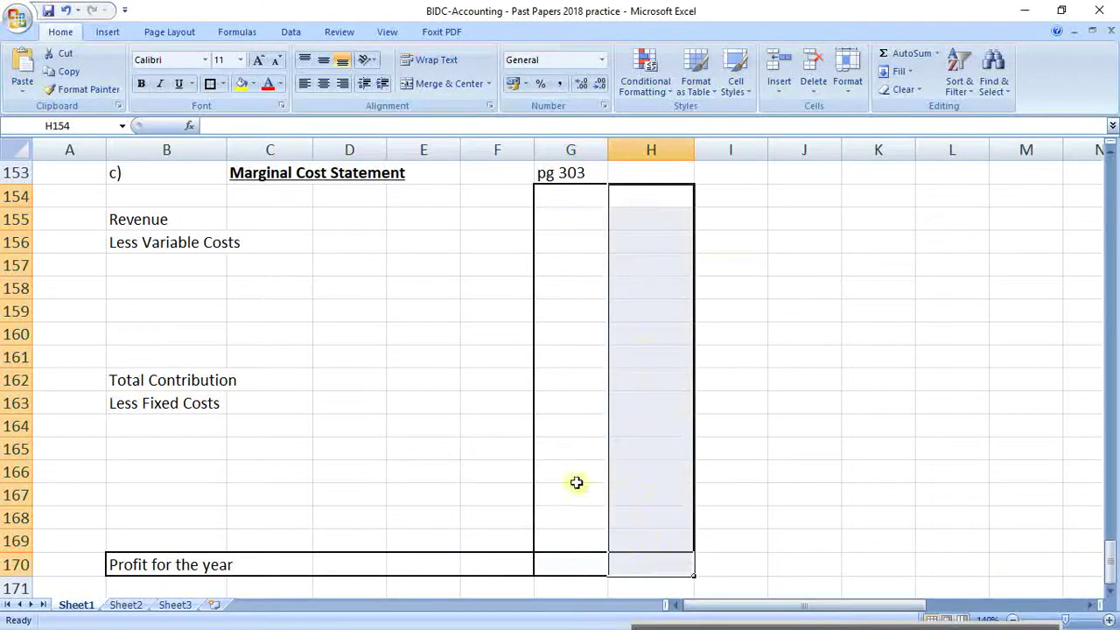
left_click(210, 84)
left_click(456, 305)
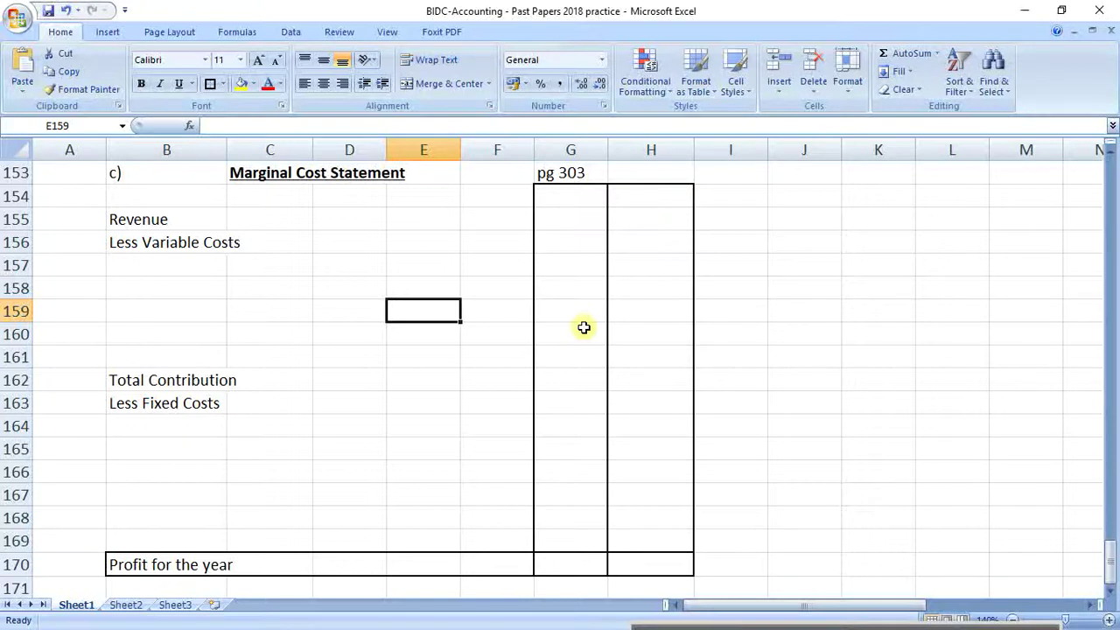
left_click(832, 200)
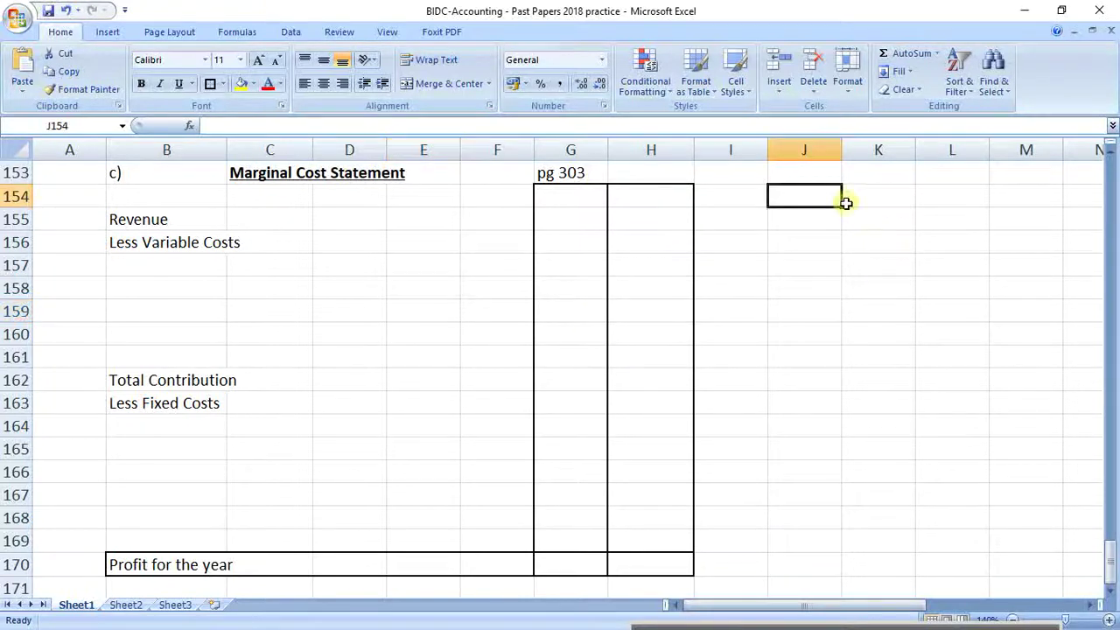
Enter the side note "budgeted.....based....18000 units" in J154
type("budge")
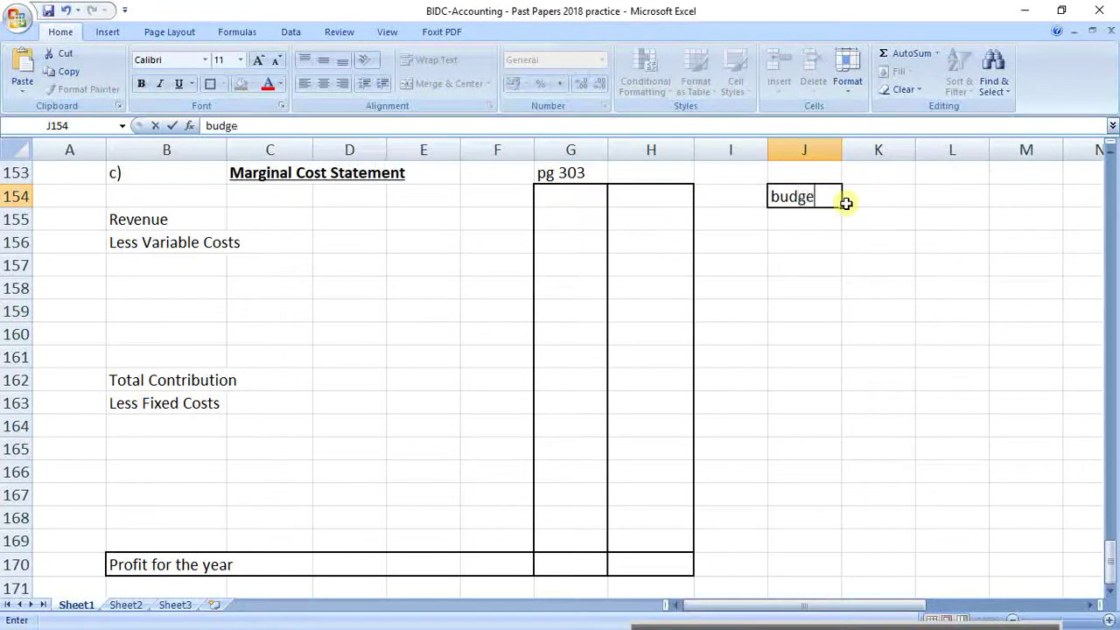
type("ted.....")
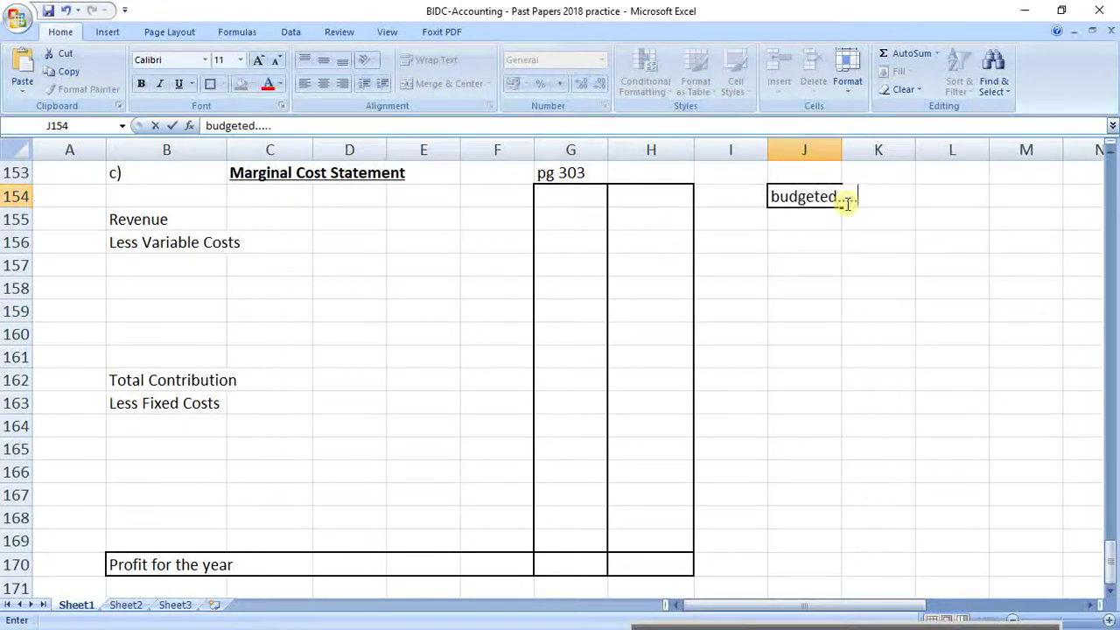
type("based.")
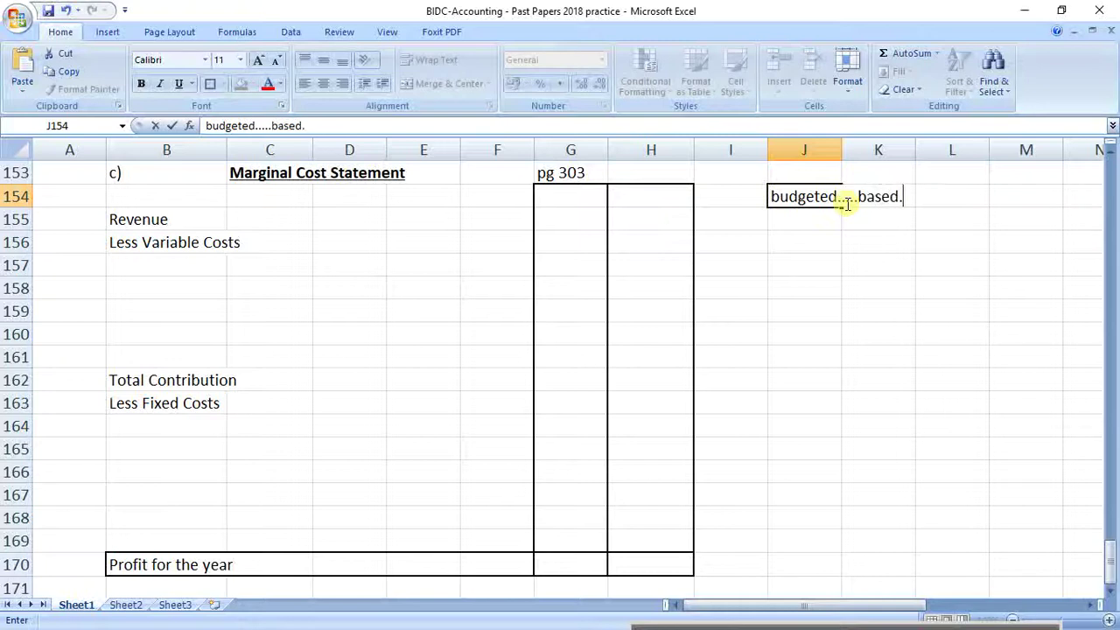
type("...18000 u")
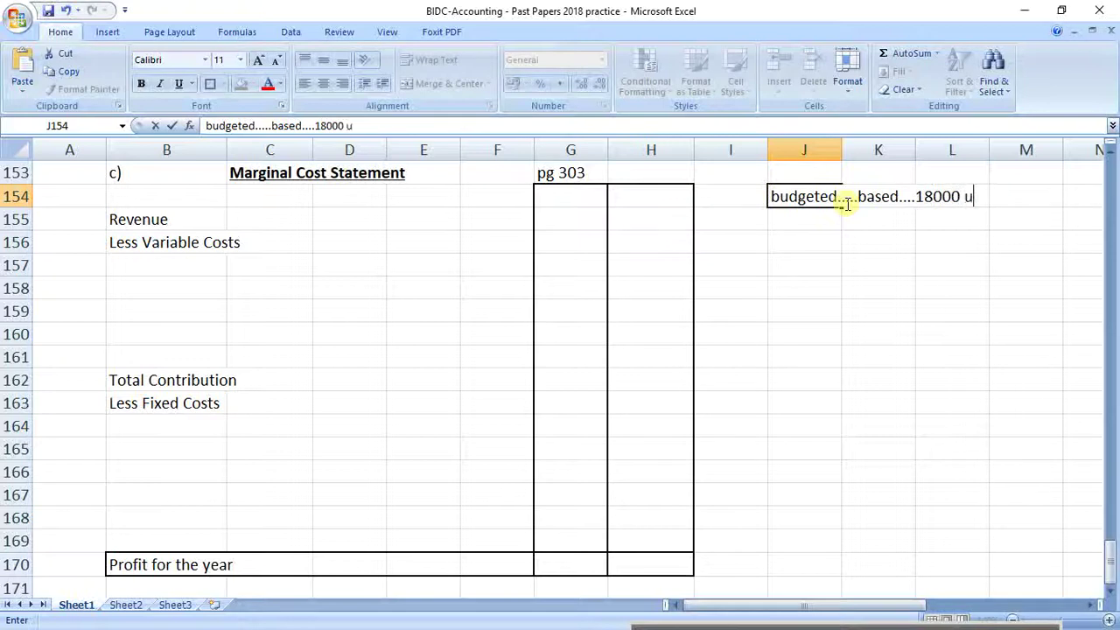
type("nits")
key("Return")
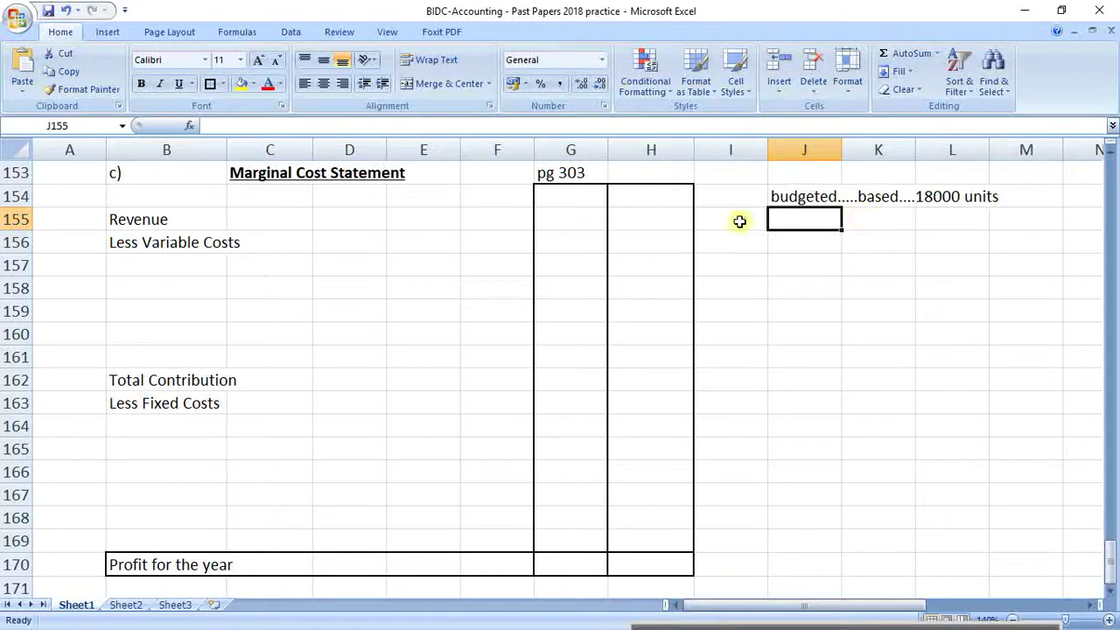
Extend the Revenue label in B155 to read "Revenue (18000 x 32)"
left_click(163, 219)
double_click(187, 225)
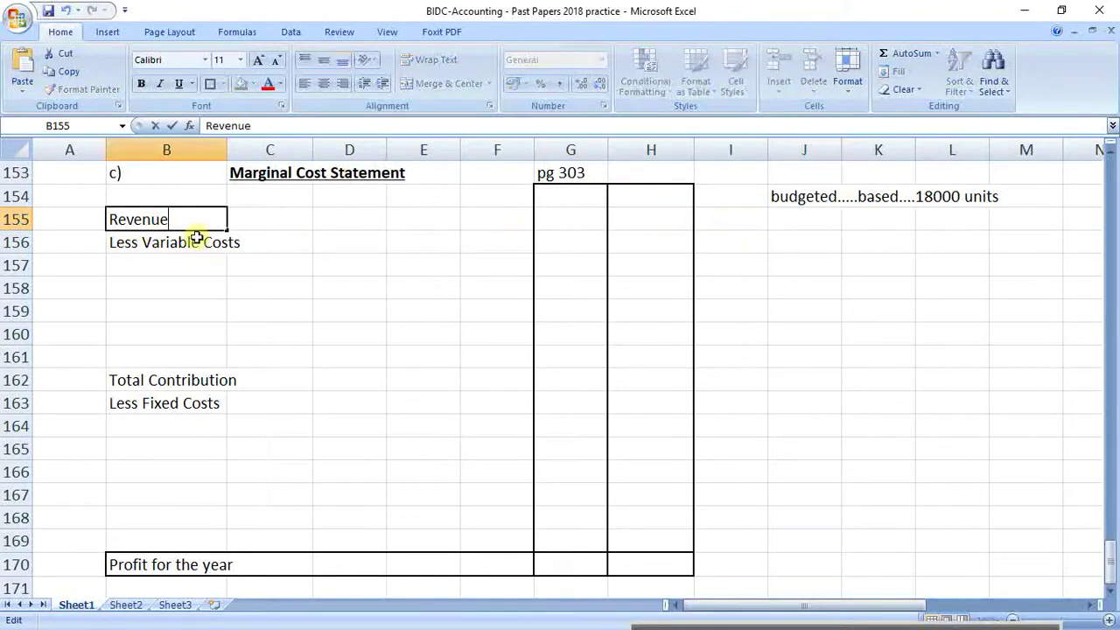
type("(")
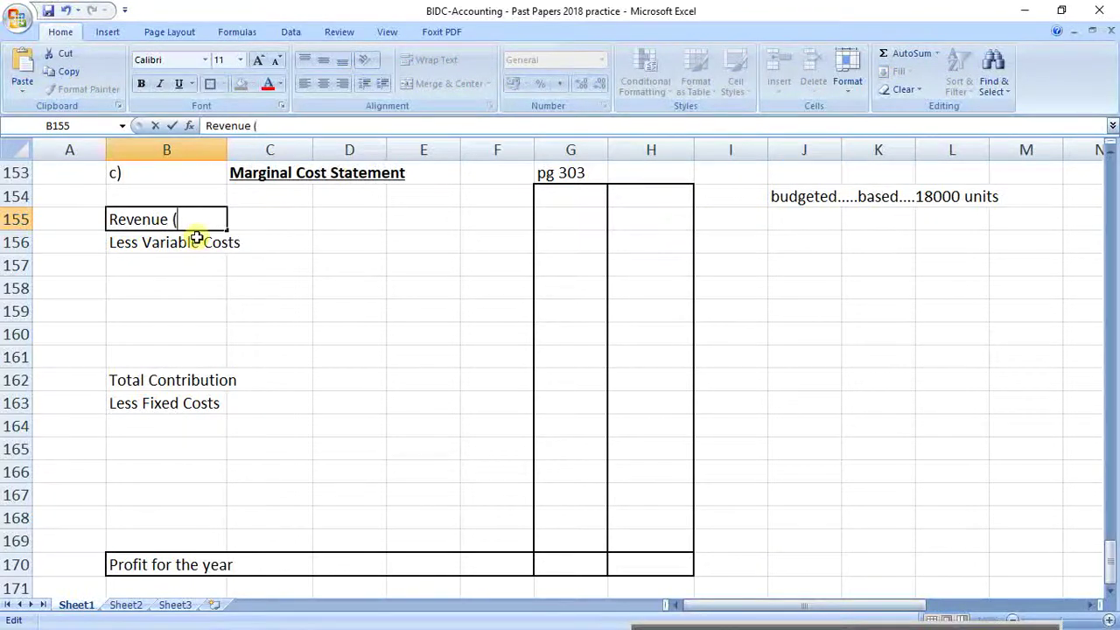
type("18000 x")
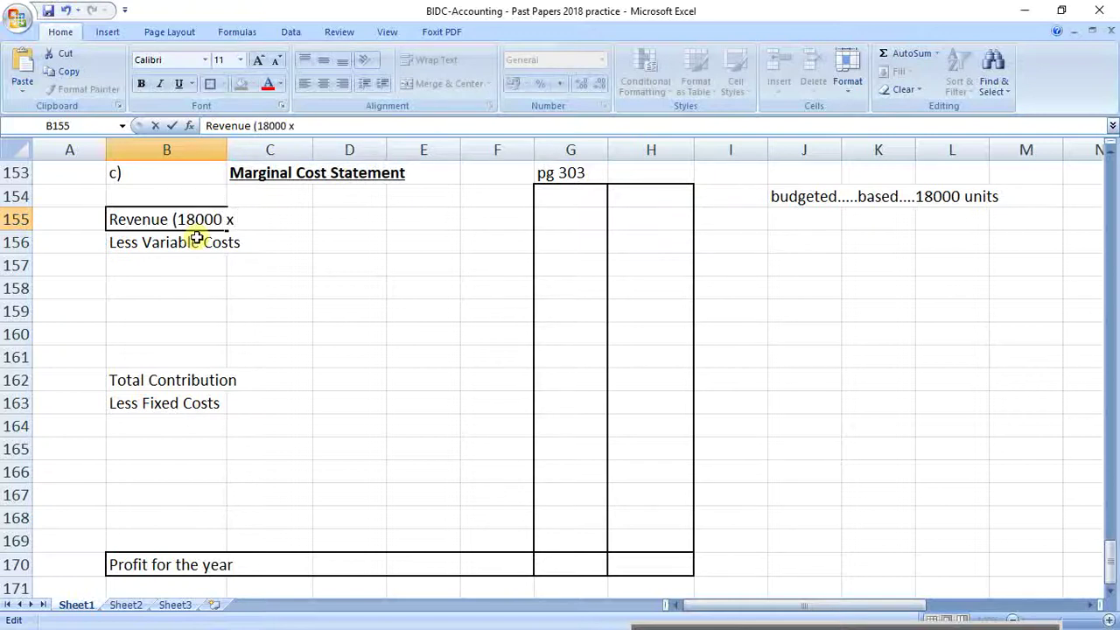
type(" 32)")
key("Return")
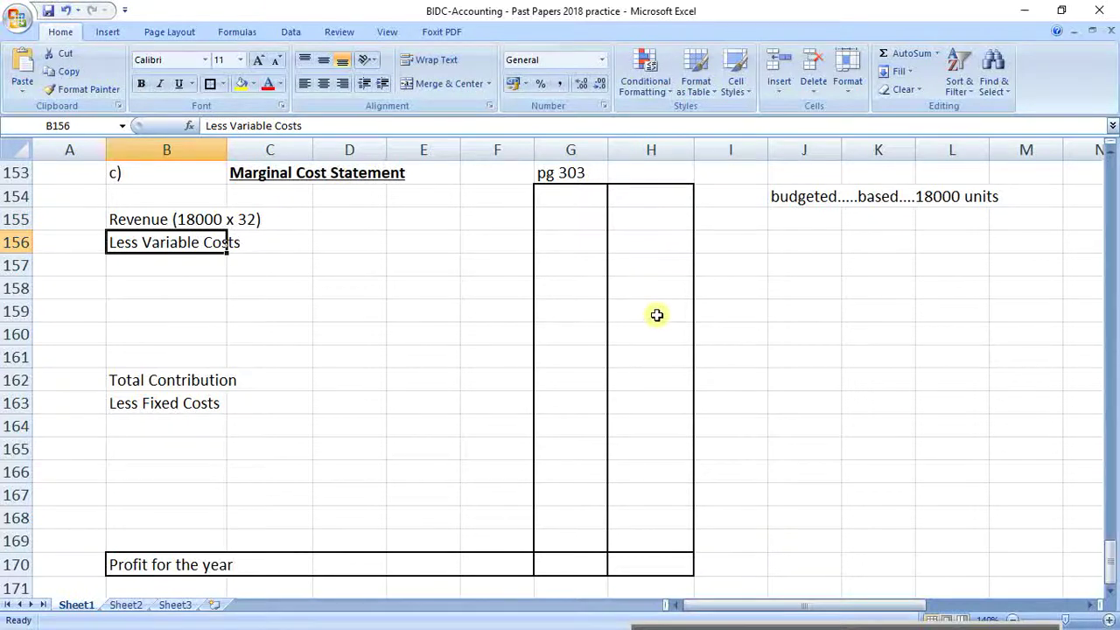
Calculate the revenue amount in H155 with the formula =18000*32
left_click(653, 221)
type("=")
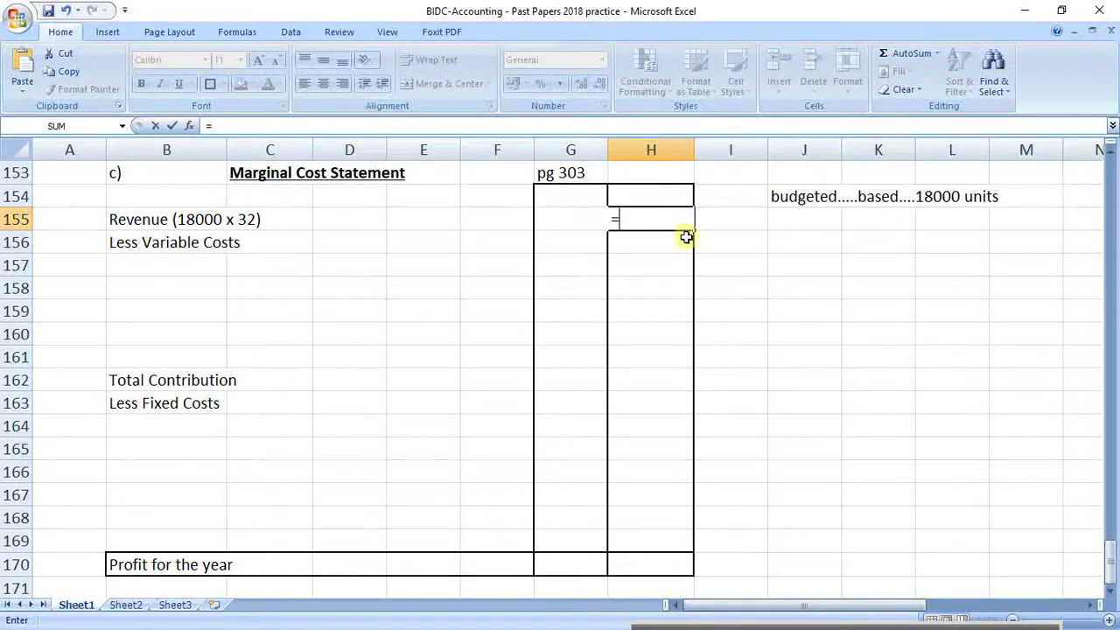
type("18000")
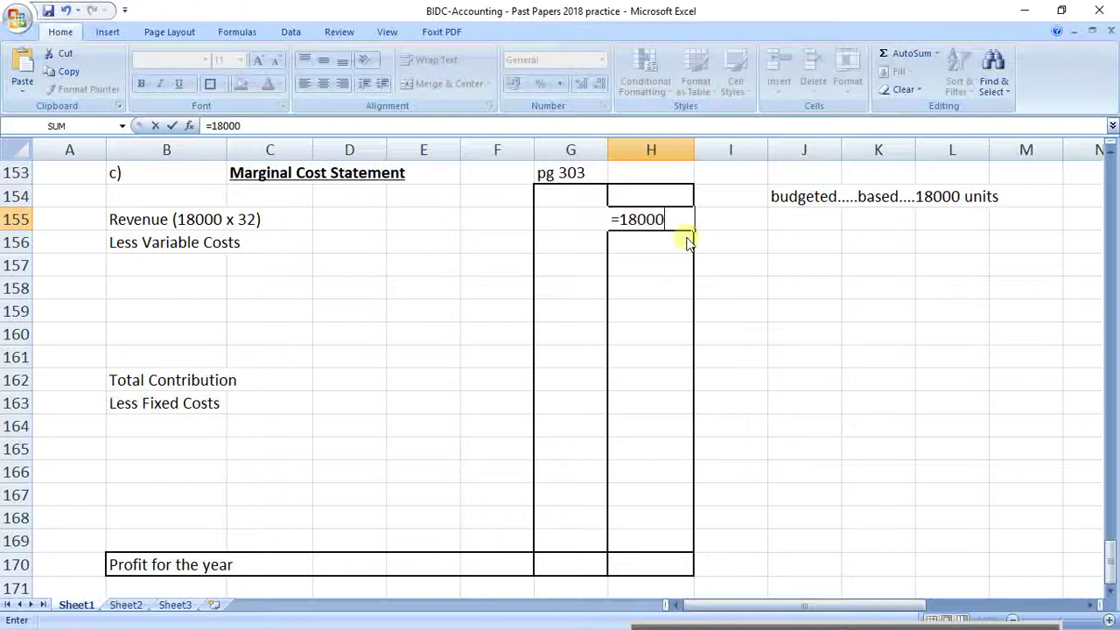
type("*32")
key("Return")
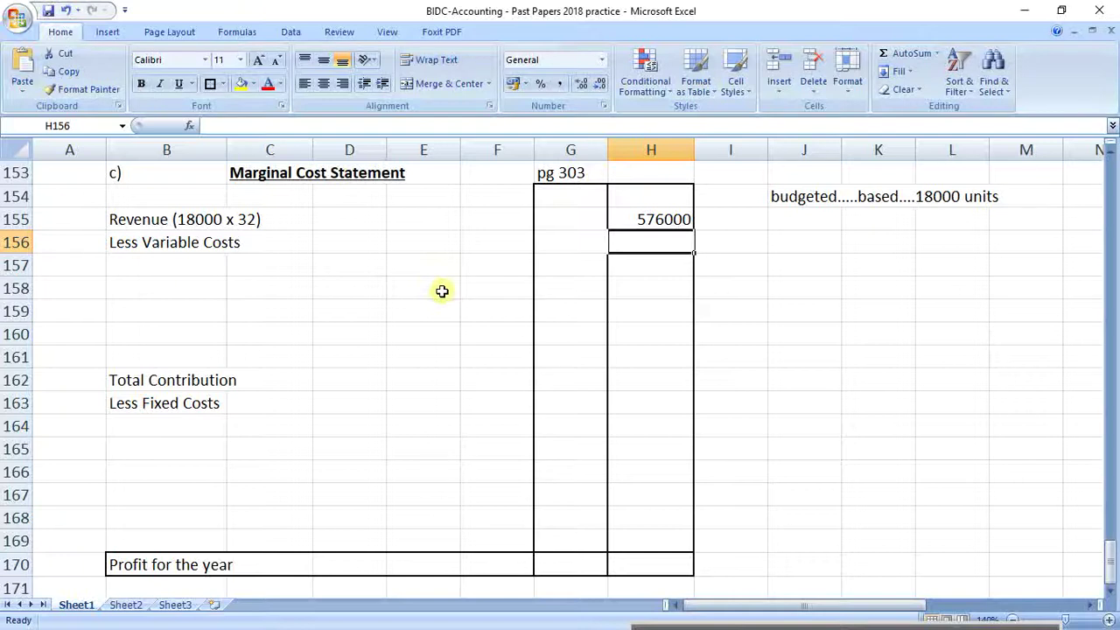
Enter the row label "direct materials" in C157 under Less Variable Costs
left_click(191, 266)
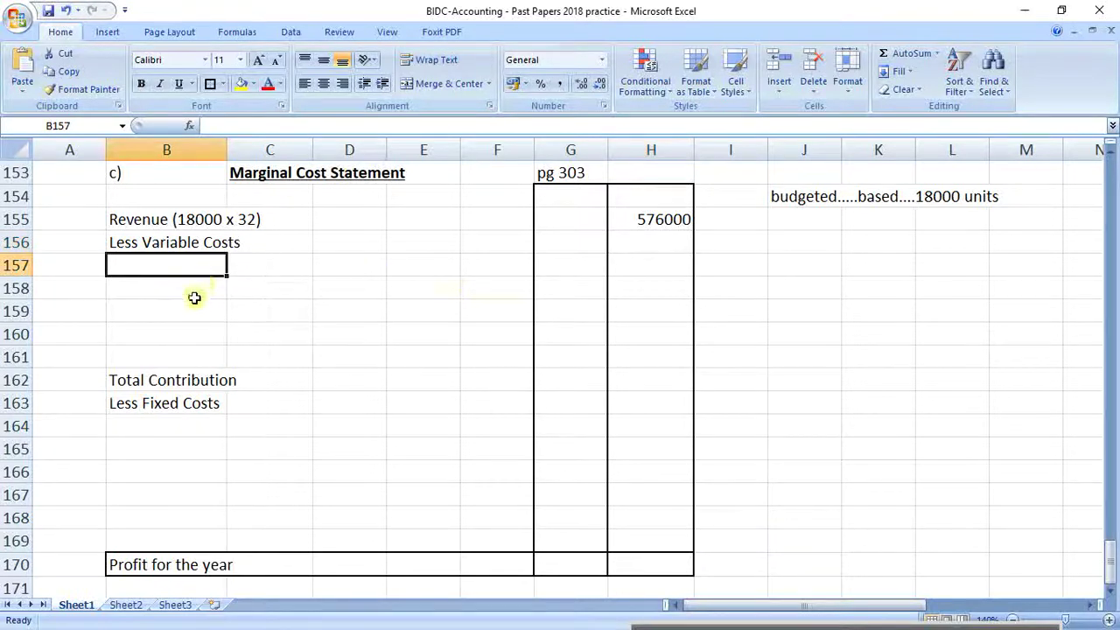
left_click(250, 271)
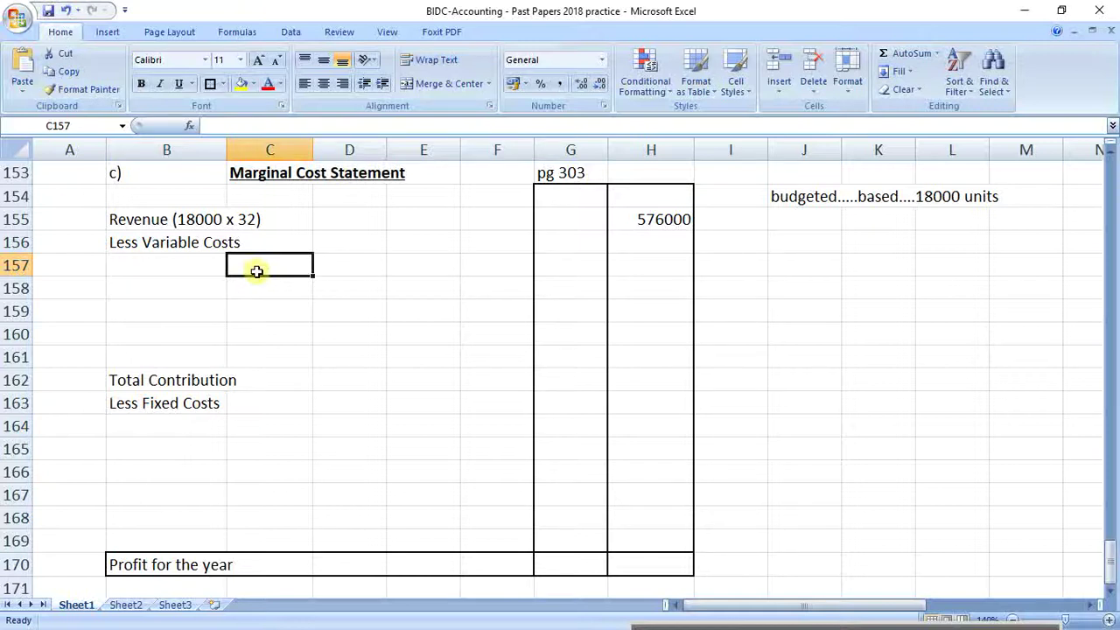
type("direct")
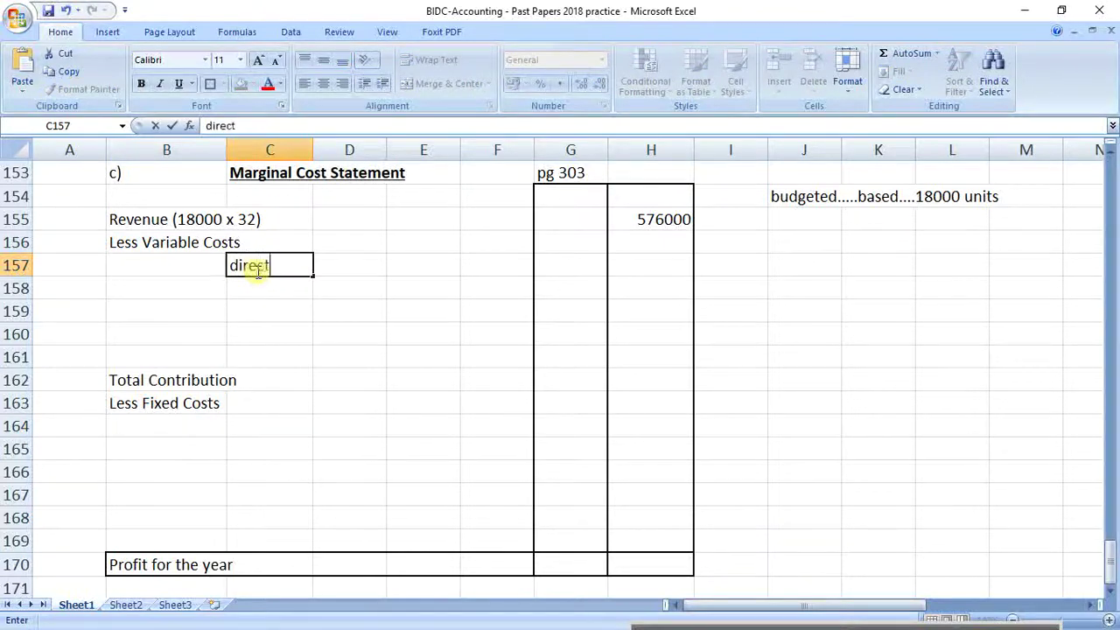
type(" materi")
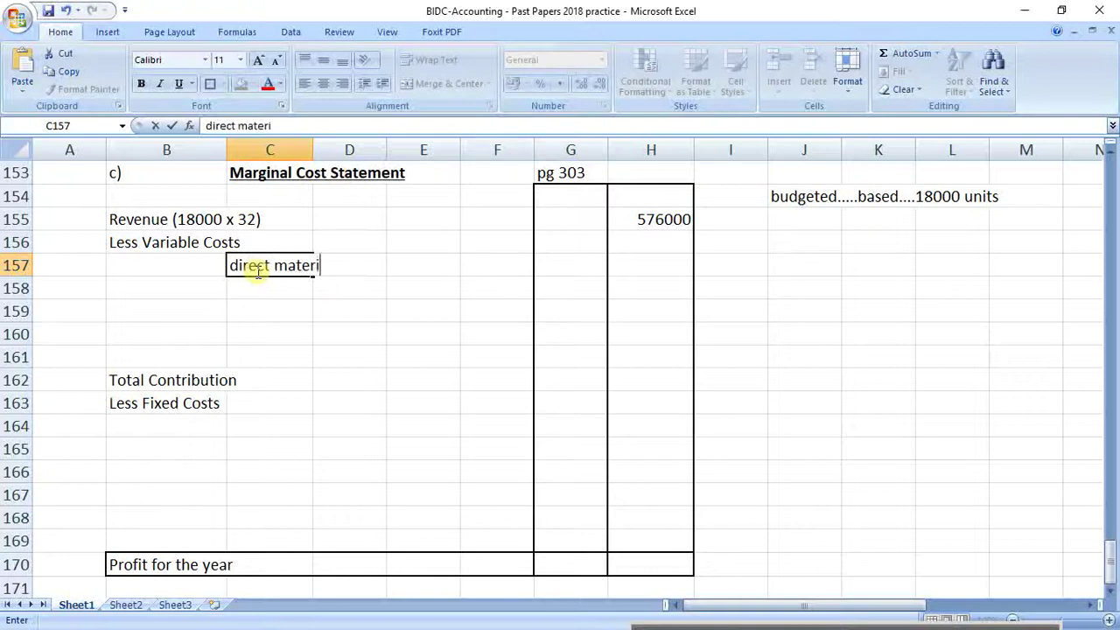
type("als")
key("Return")
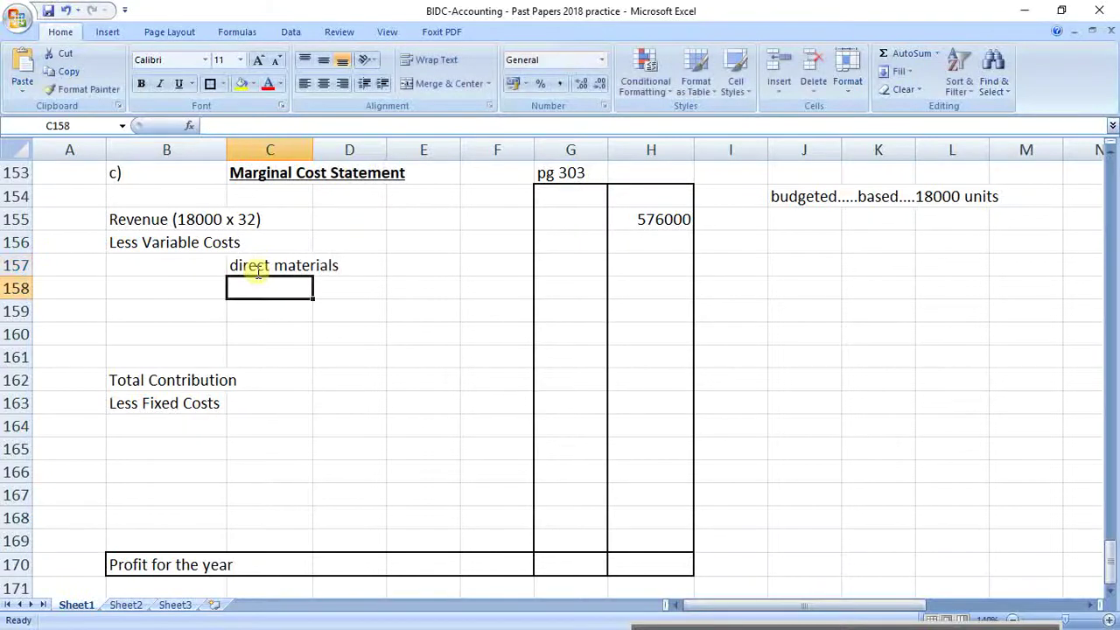
Append the working to the label in C157 so it reads "direct materials (6,50 x 18000)"
left_click(555, 271)
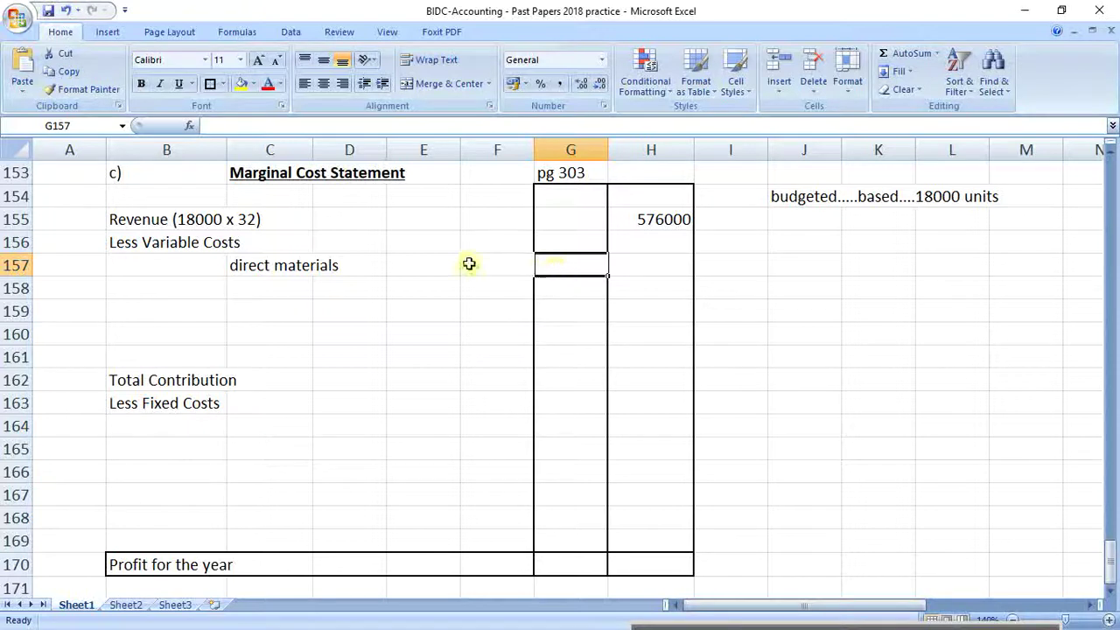
left_click(288, 281)
left_click(289, 264)
left_click(430, 127)
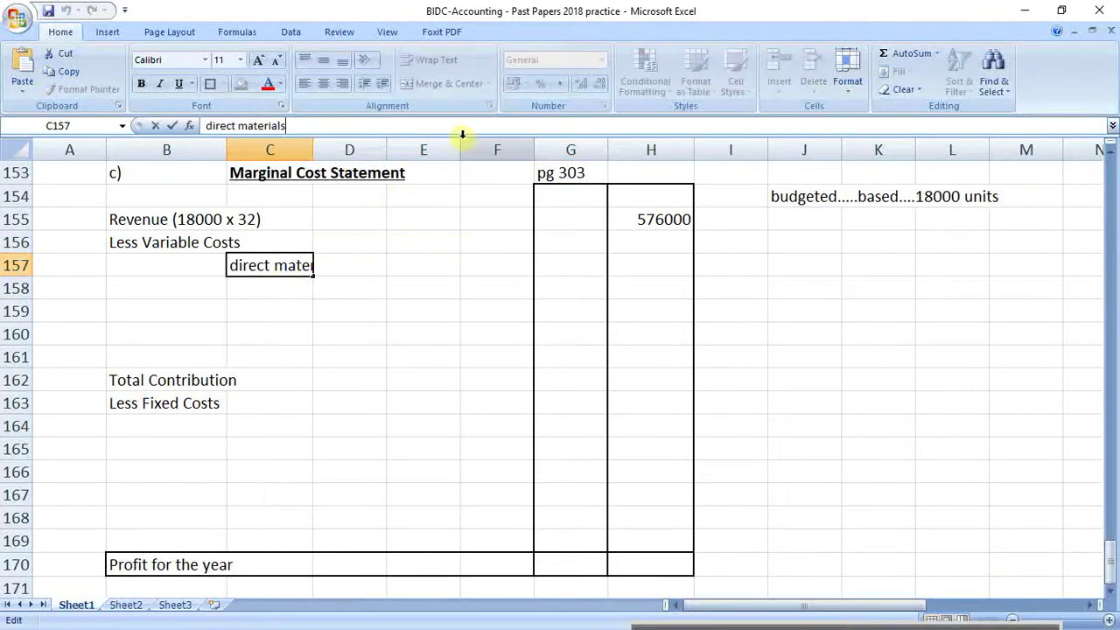
type("(6,5")
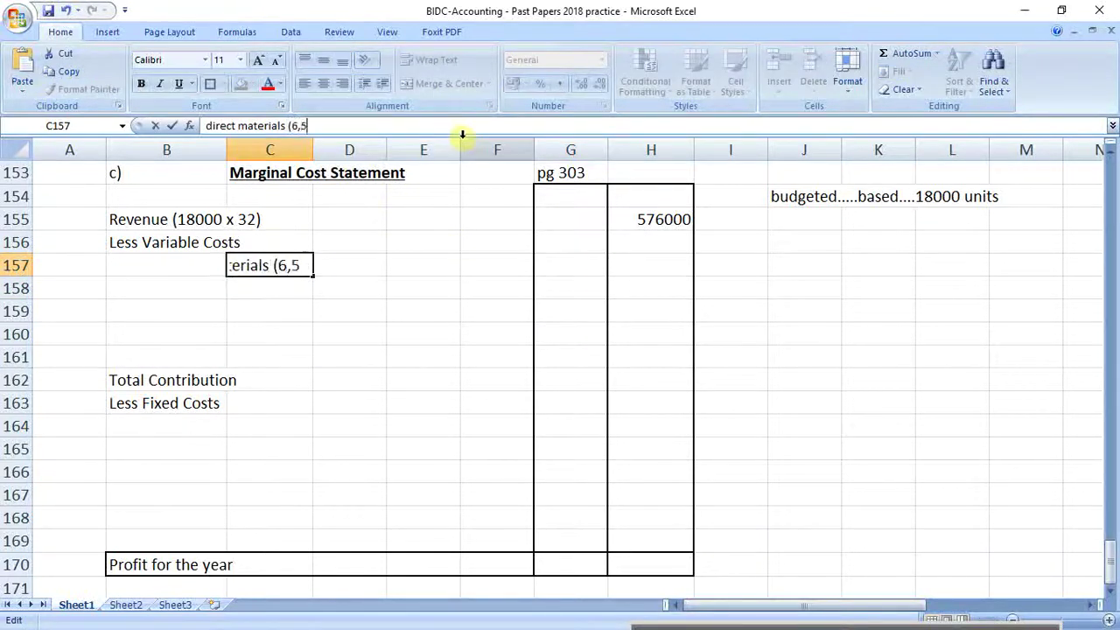
type("0 x ")
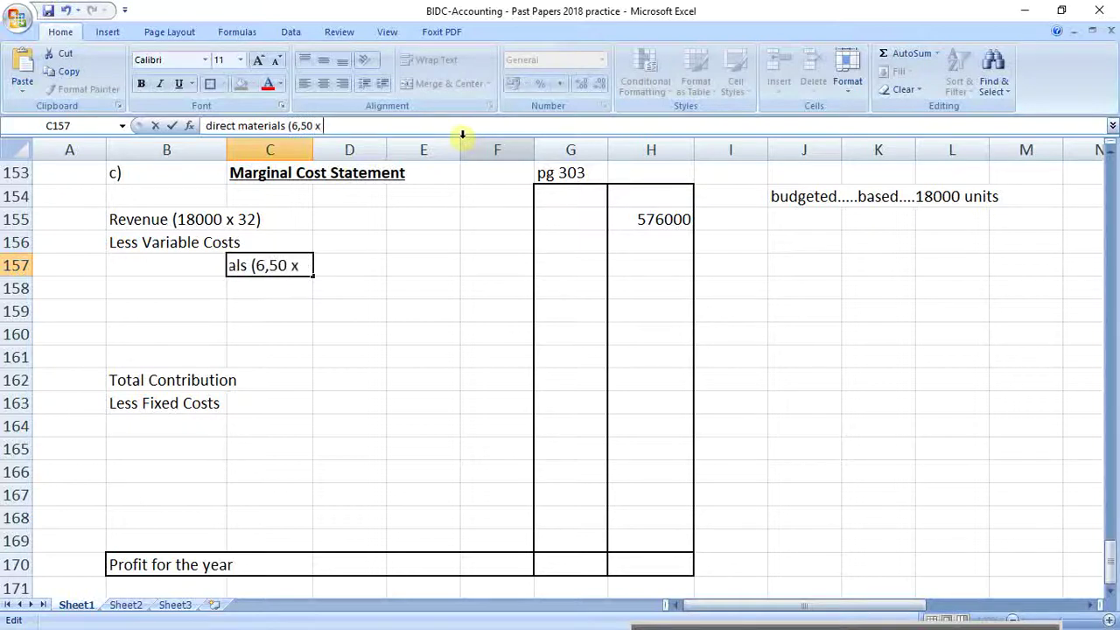
type("18000")
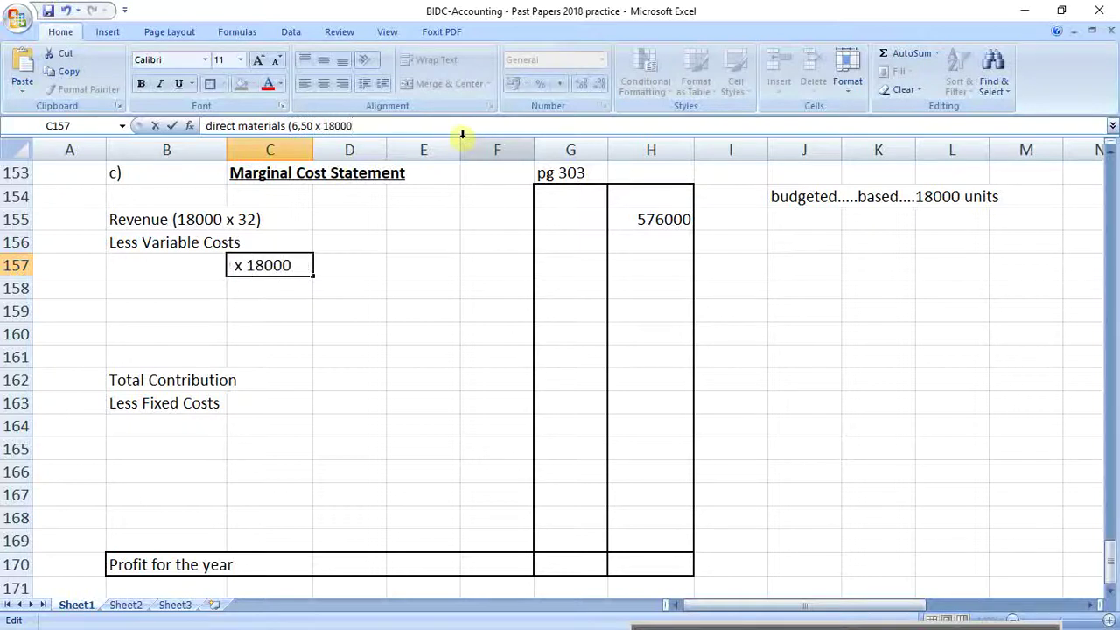
type(")")
key("Return")
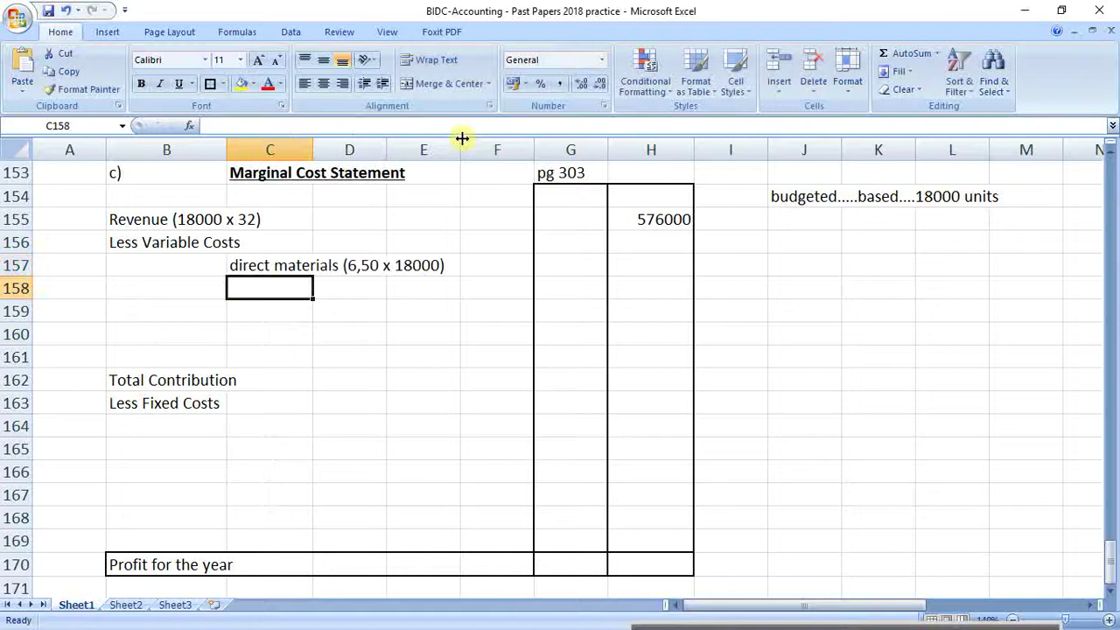
Calculate the direct materials amount in G157 with the formula =18000*6,5
left_click(553, 268)
type("=1")
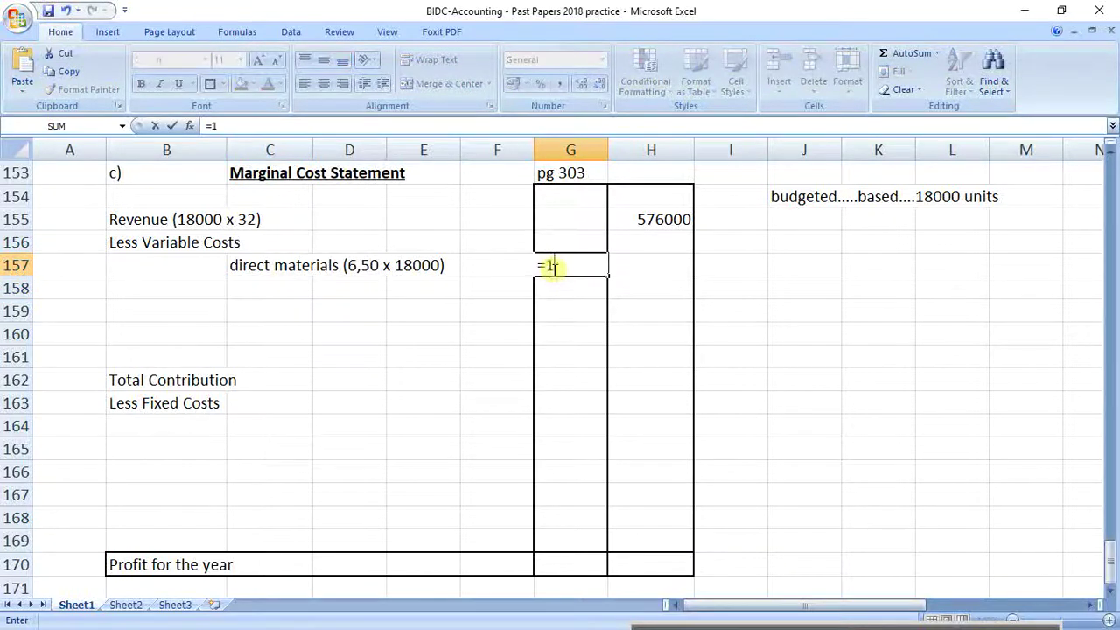
type("8000*6,5")
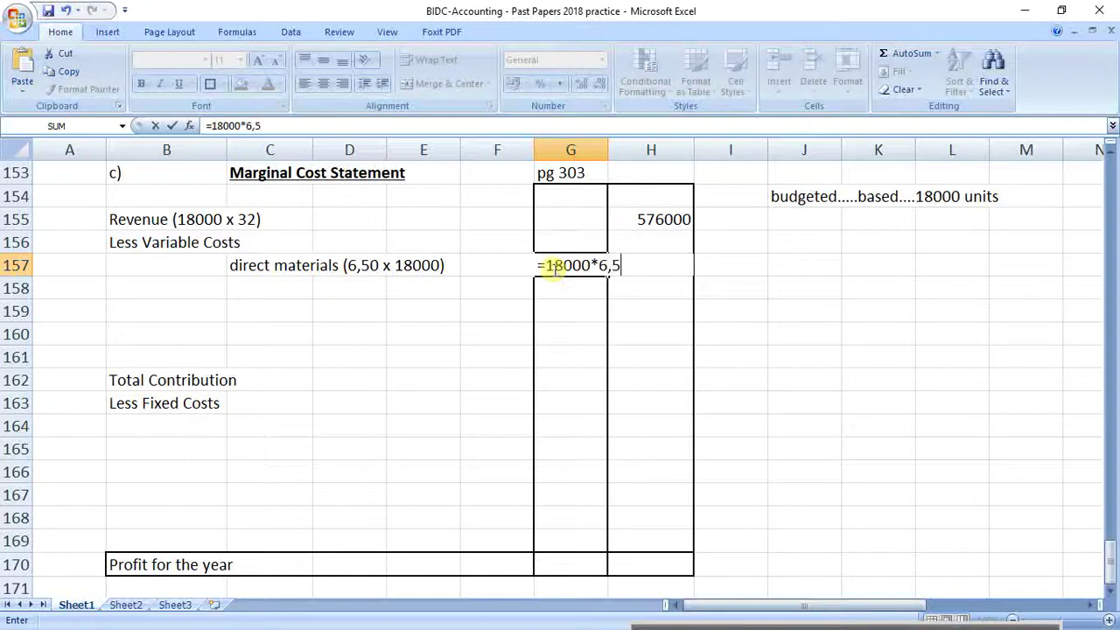
key("Return")
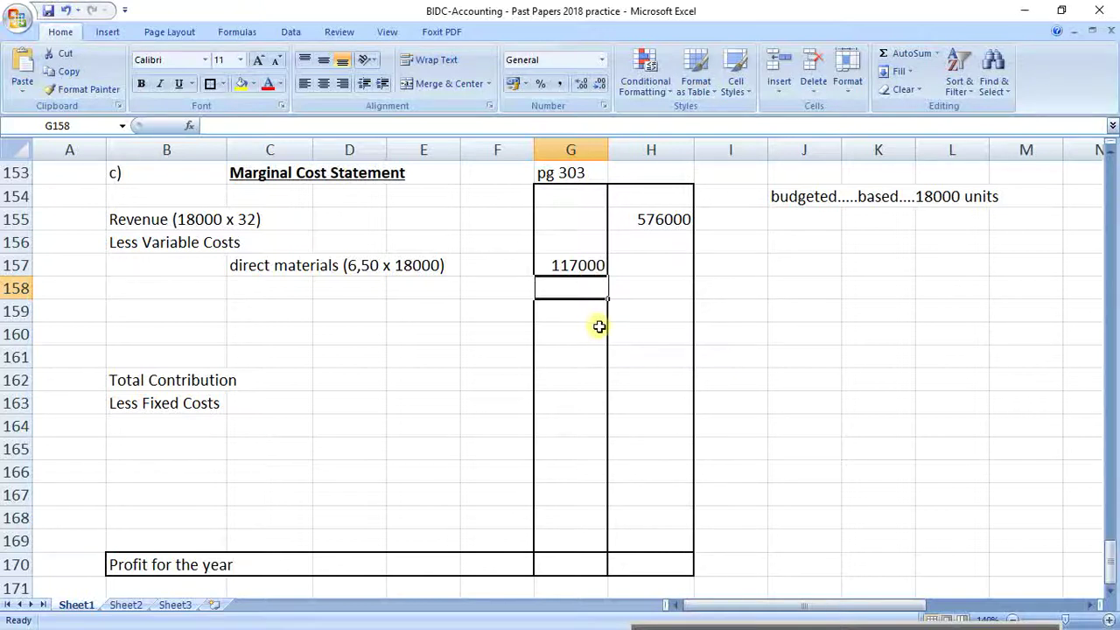
Enter the row label "direct labour" in C158 below direct materials
left_click(294, 284)
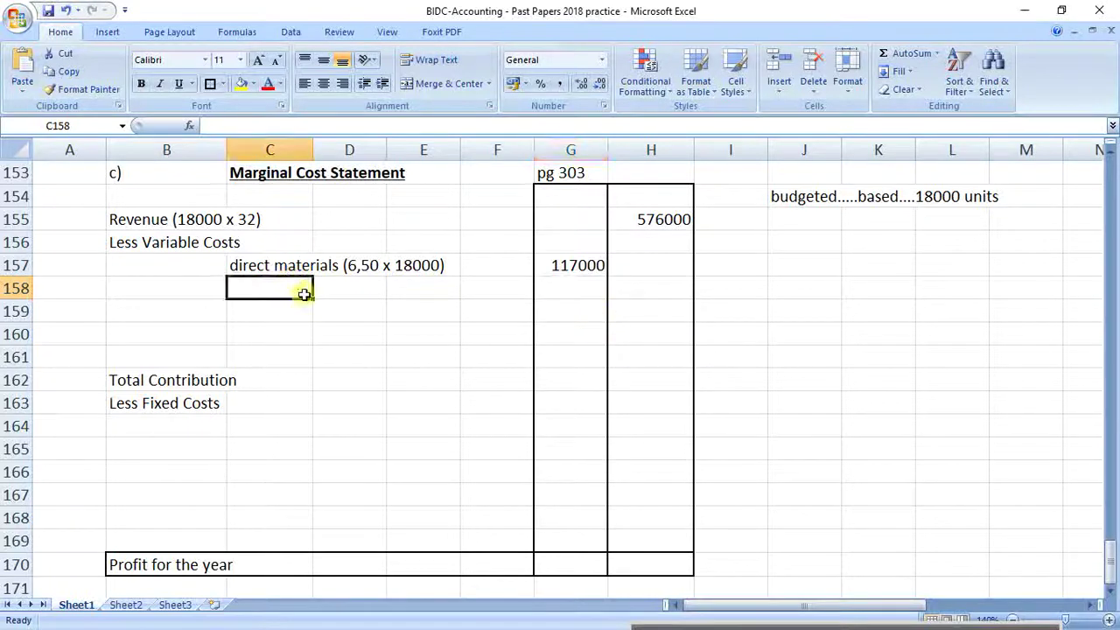
type("dir")
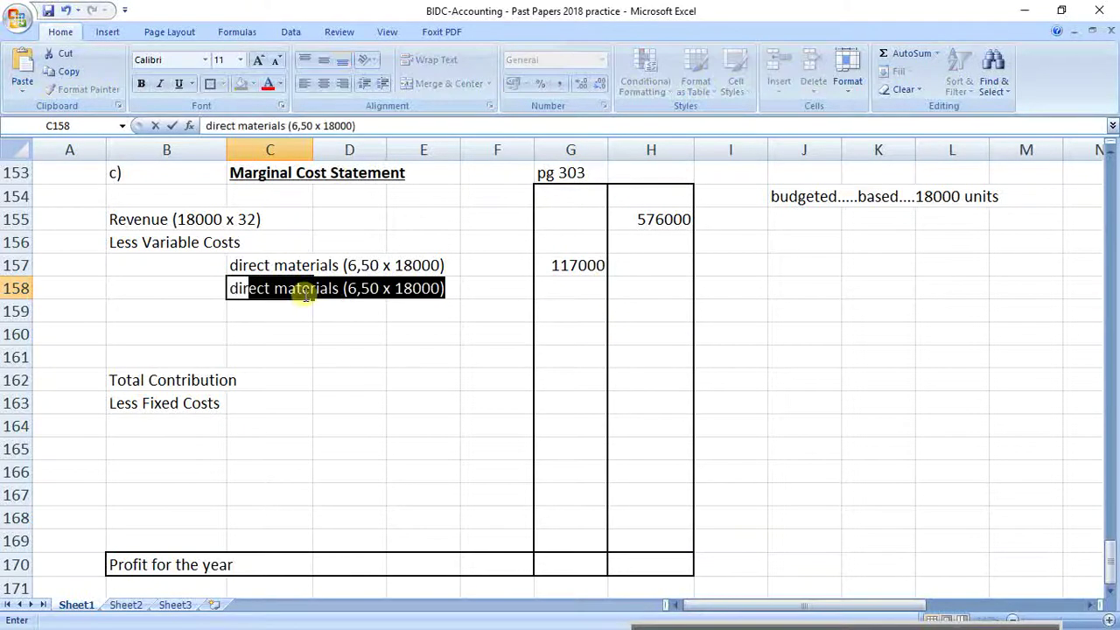
type("ect wages")
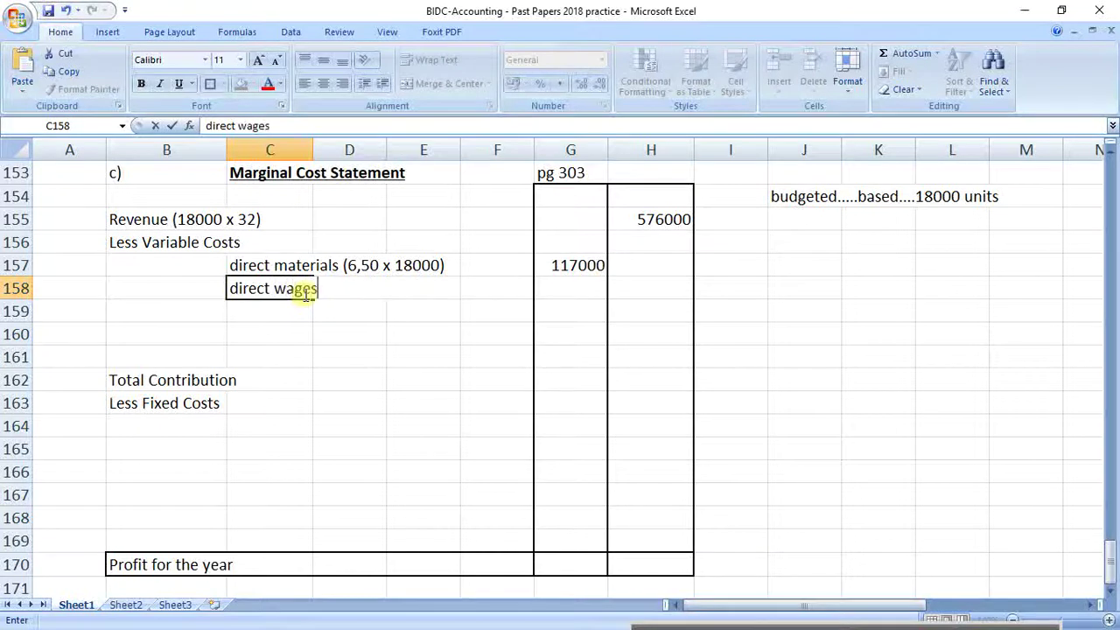
key("BackSpace")
key("BackSpace")
key("BackSpace")
key("BackSpace")
key("BackSpace")
type("labour")
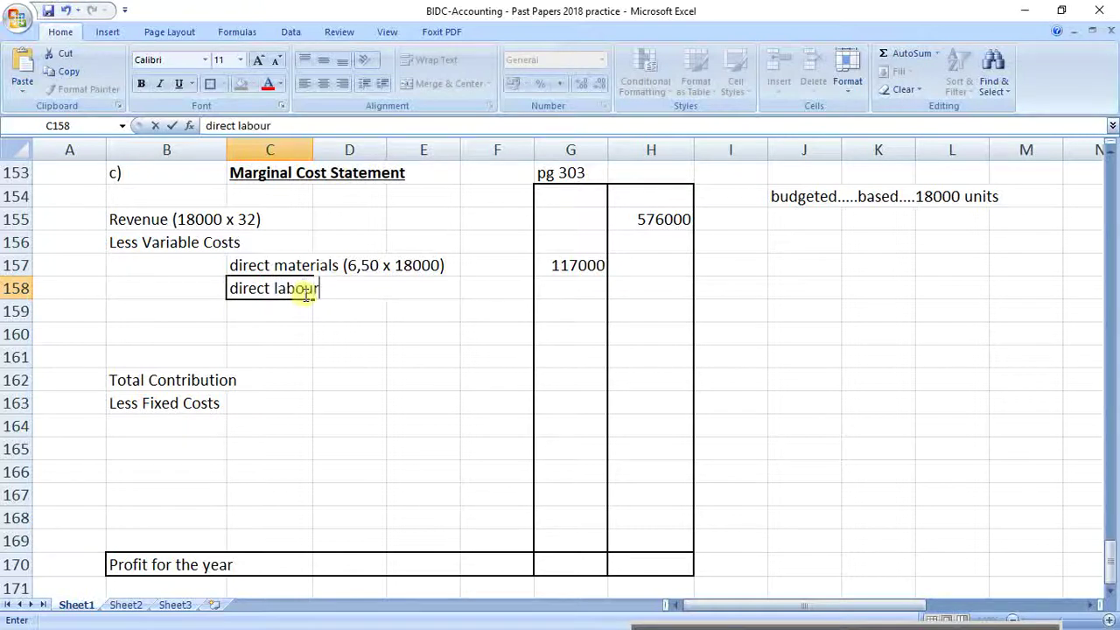
key("Return")
Append the working to the label in C158 so it reads "direct labour (18000 x 8,50)"
left_click(578, 289)
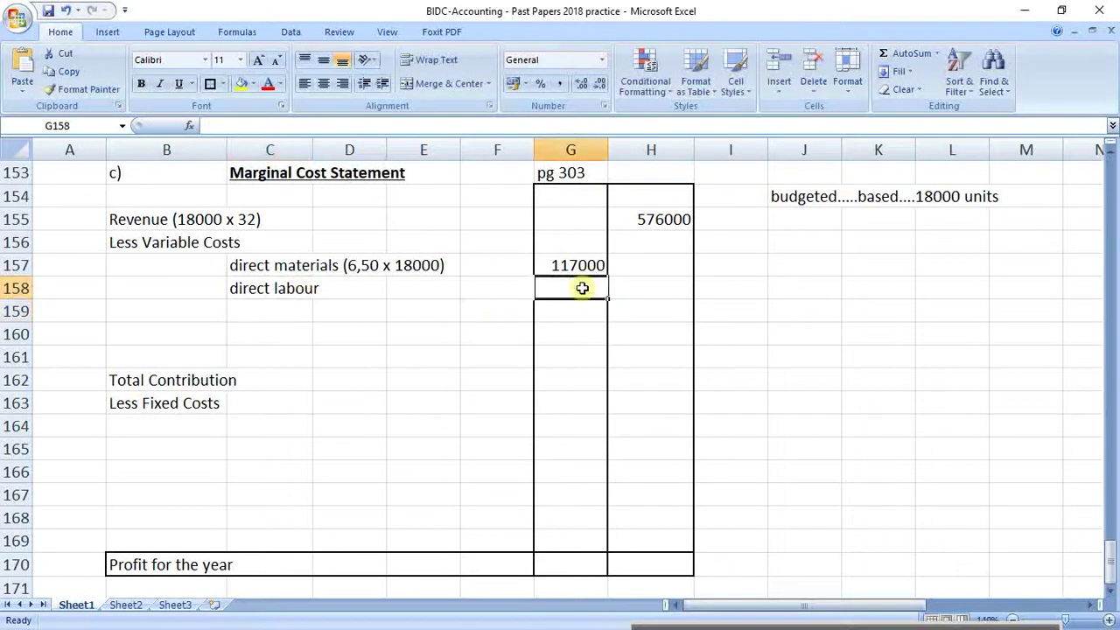
double_click(285, 288)
left_click(325, 125)
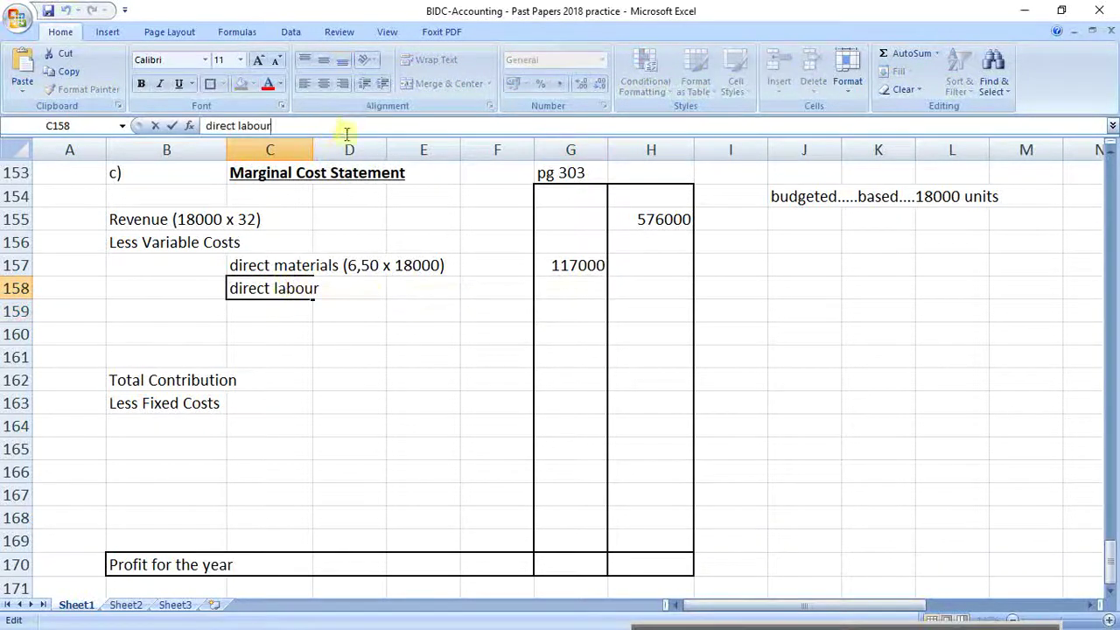
type("(18000 x")
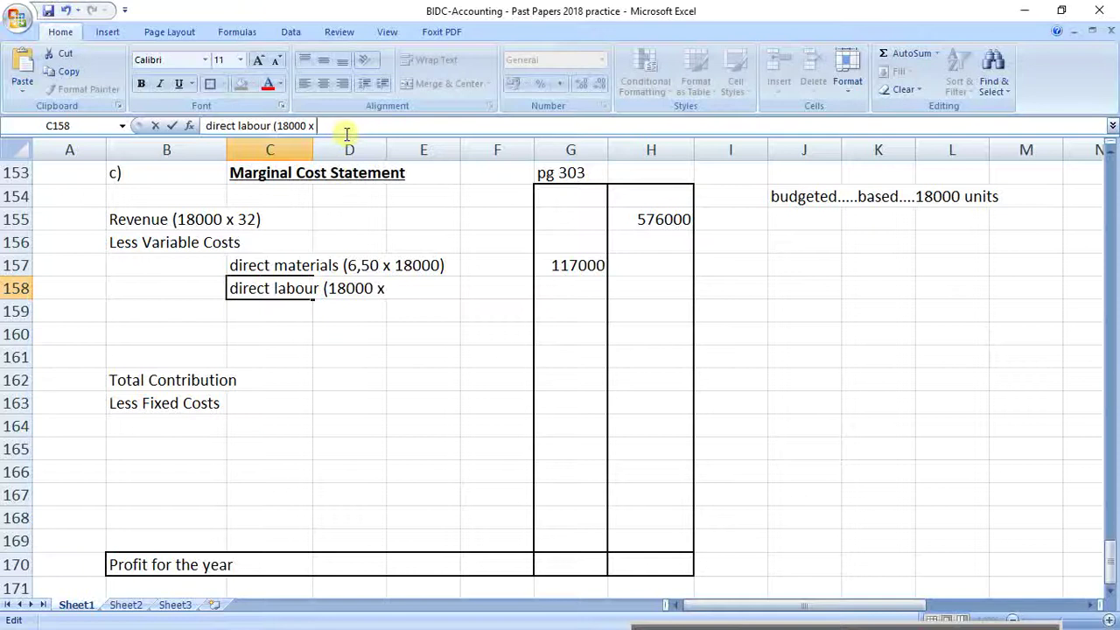
type(" 8,50)")
left_click(571, 296)
Copy the direct materials formula from G157 into the direct labour amount cell G158
left_click(574, 266)
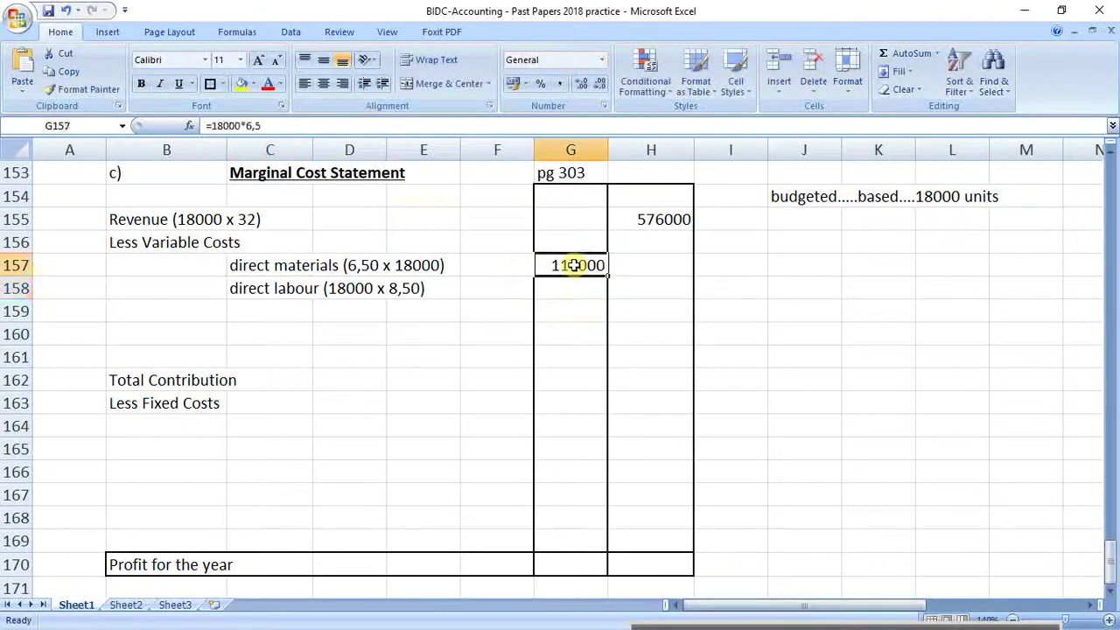
key("ctrl+c")
left_click(576, 291)
key("ctrl+v")
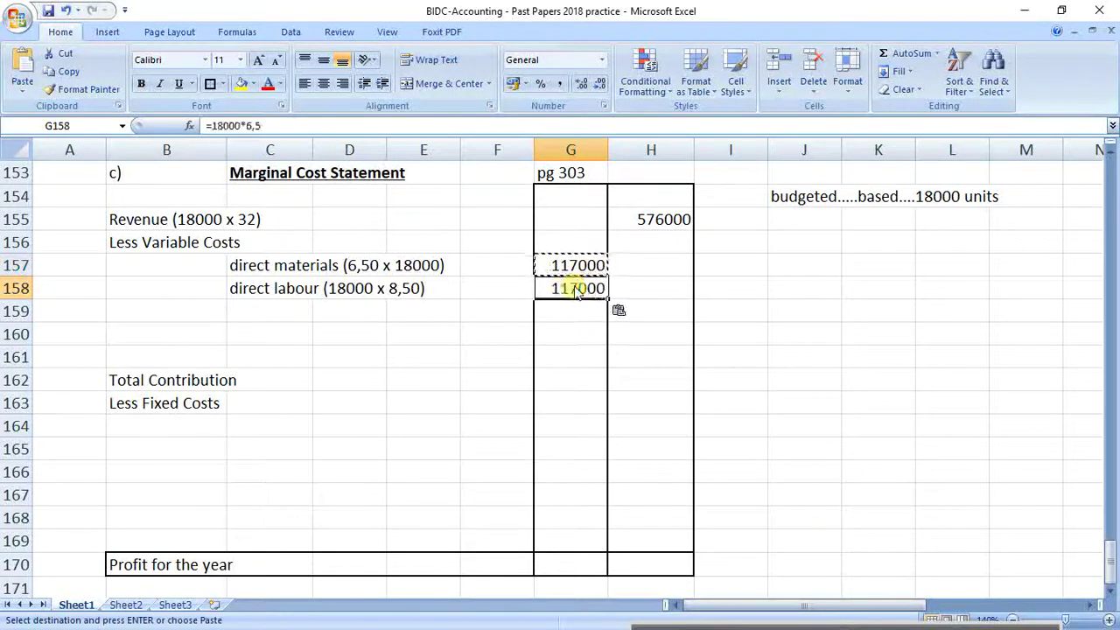
Change the direct labour formula in G158 to =18000*8,5
left_click(250, 127)
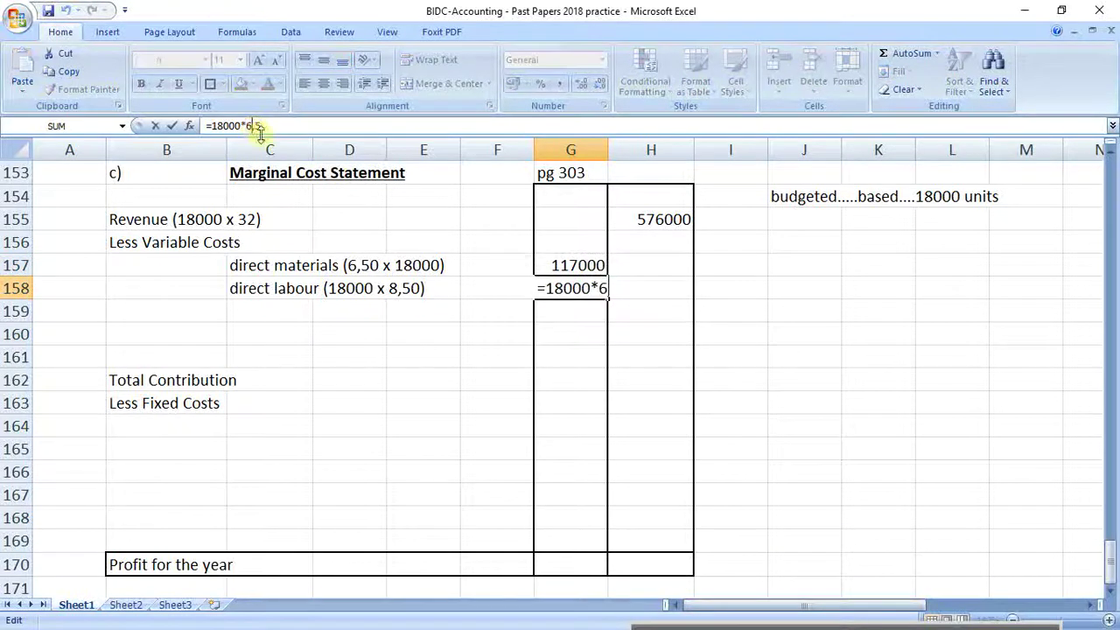
key("BackSpace")
type("8")
key("Return")
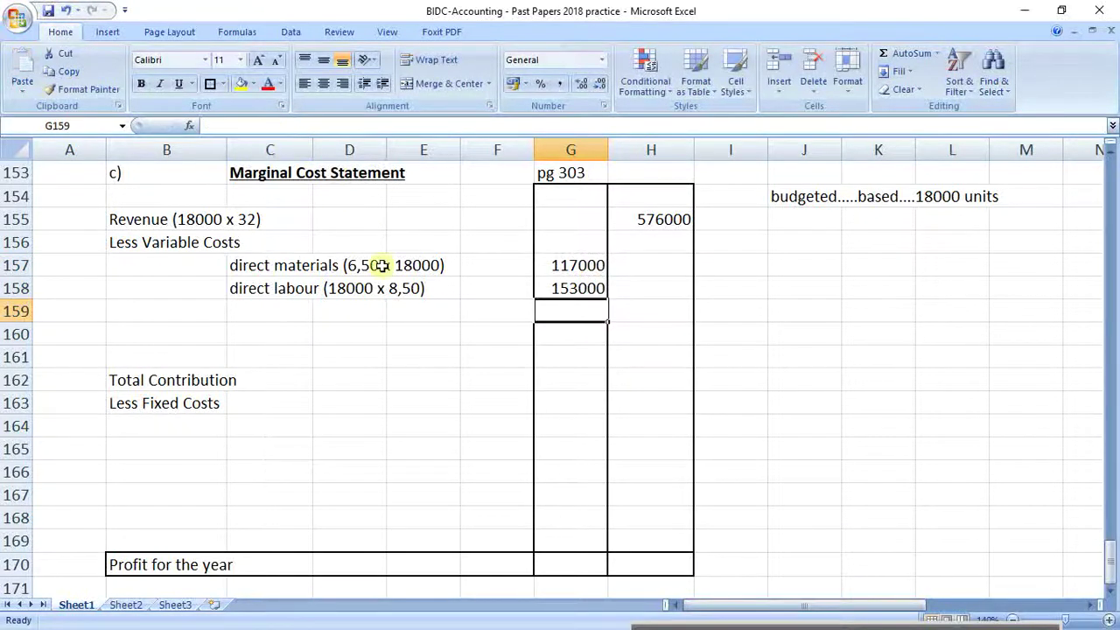
Copy the direct labour label from C158 to C159 and replace its wording with "factory overheads", keeping the bracketed working
left_click(263, 308)
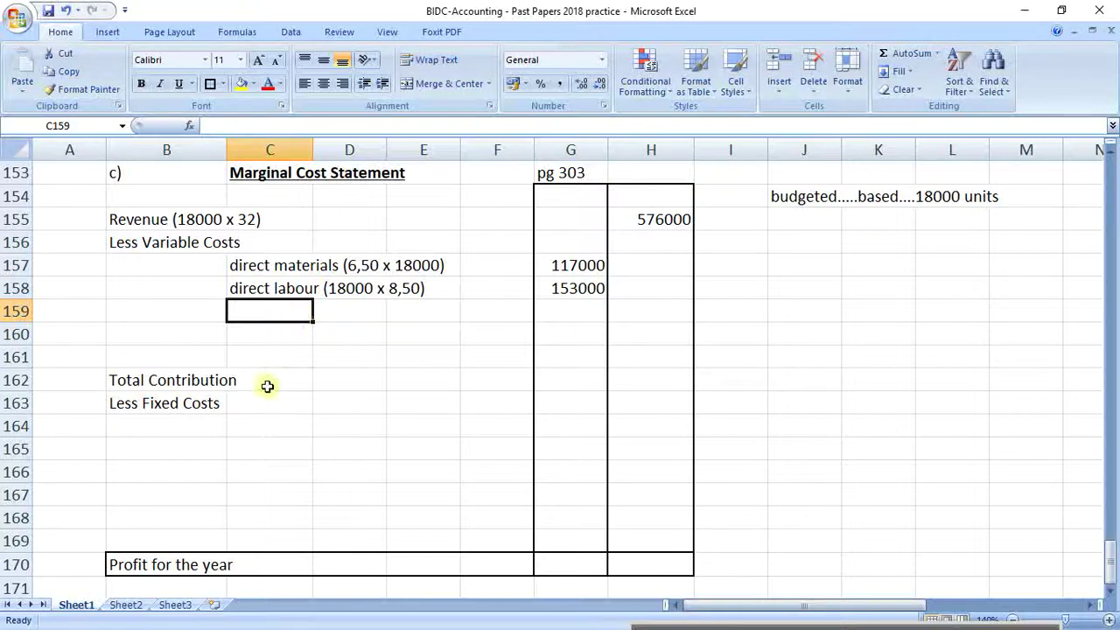
left_click(271, 288)
key("ctrl+c")
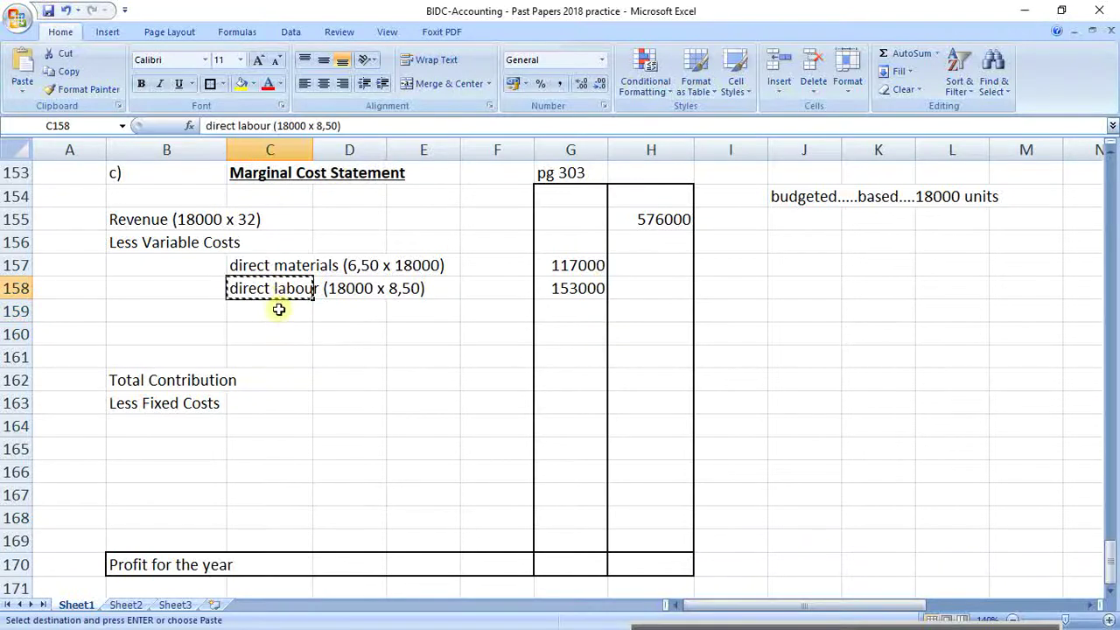
left_click(278, 311)
key("ctrl+v")
left_click_drag(271, 125, 155, 123)
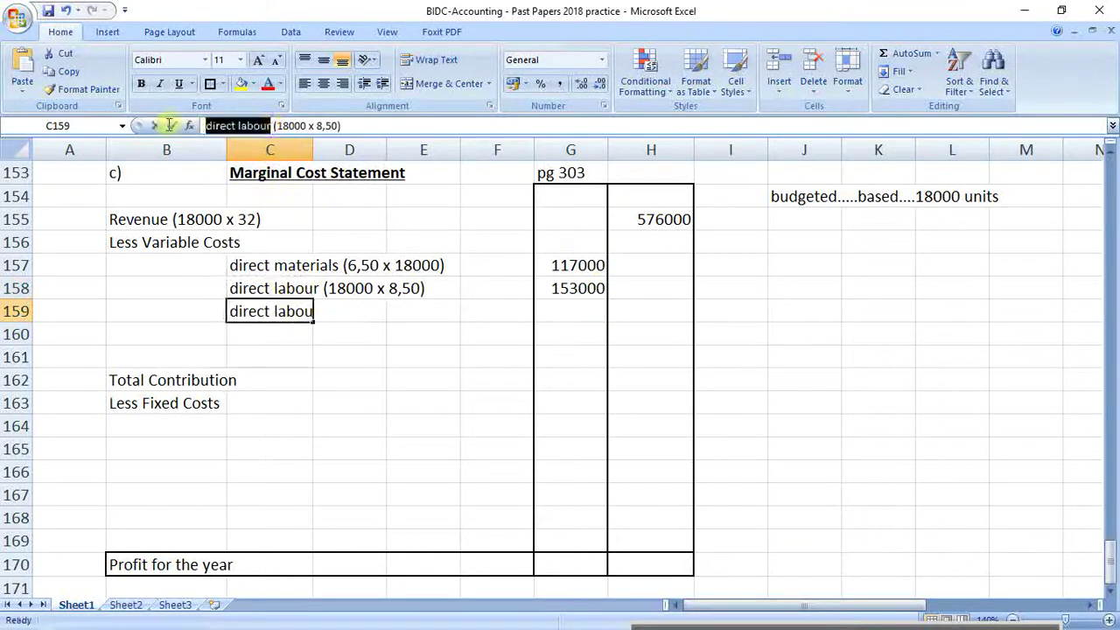
type("fact")
type("ory ")
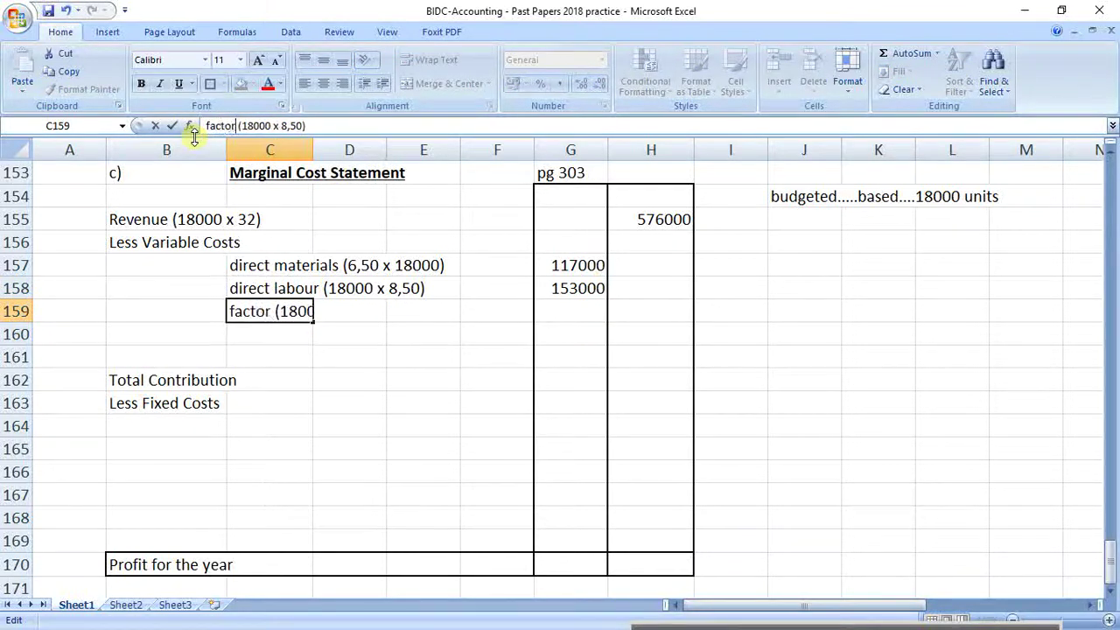
type("overhead")
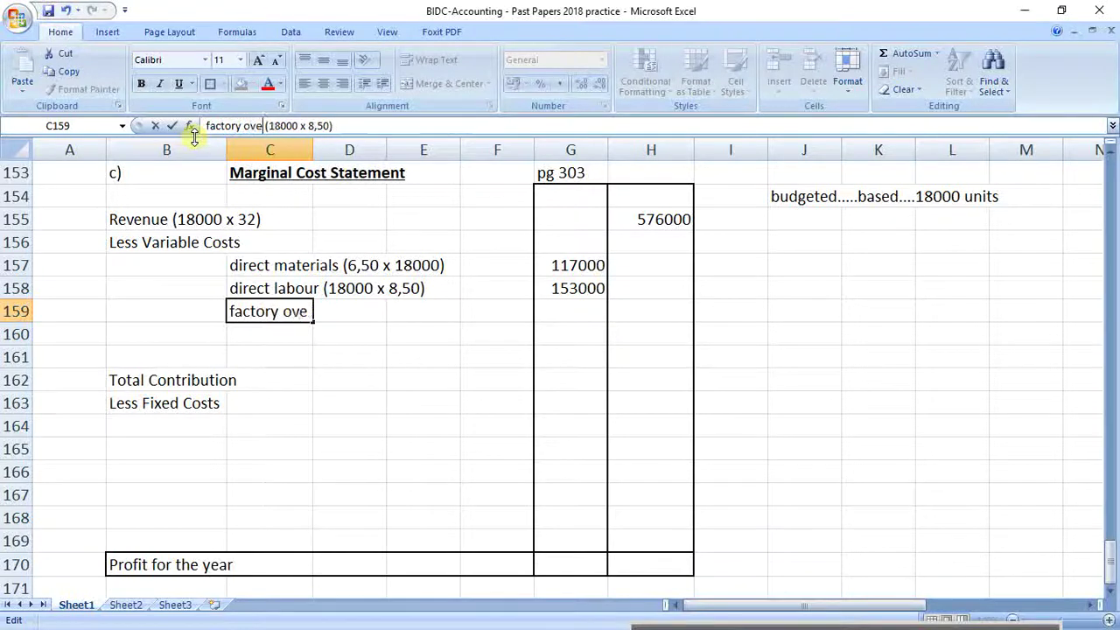
type("s")
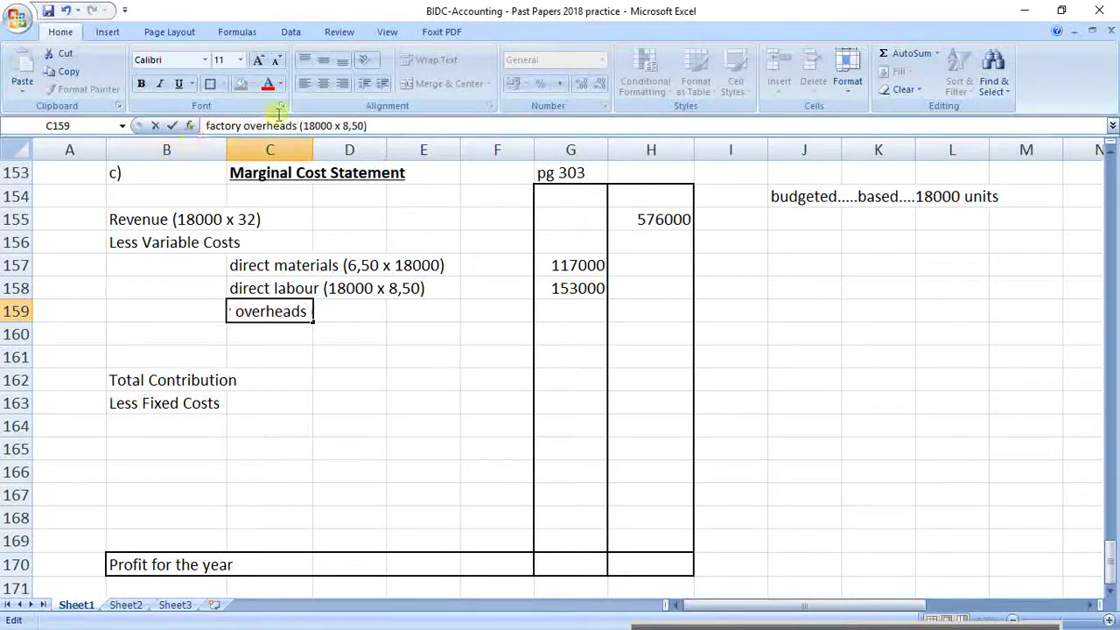
Change the unit cost in C159's working to 3 so the label reads "factory overheads (18000 x 3)"
left_click(363, 128)
key("BackSpace")
key("BackSpace")
key("BackSpace")
key("BackSpace")
type("3")
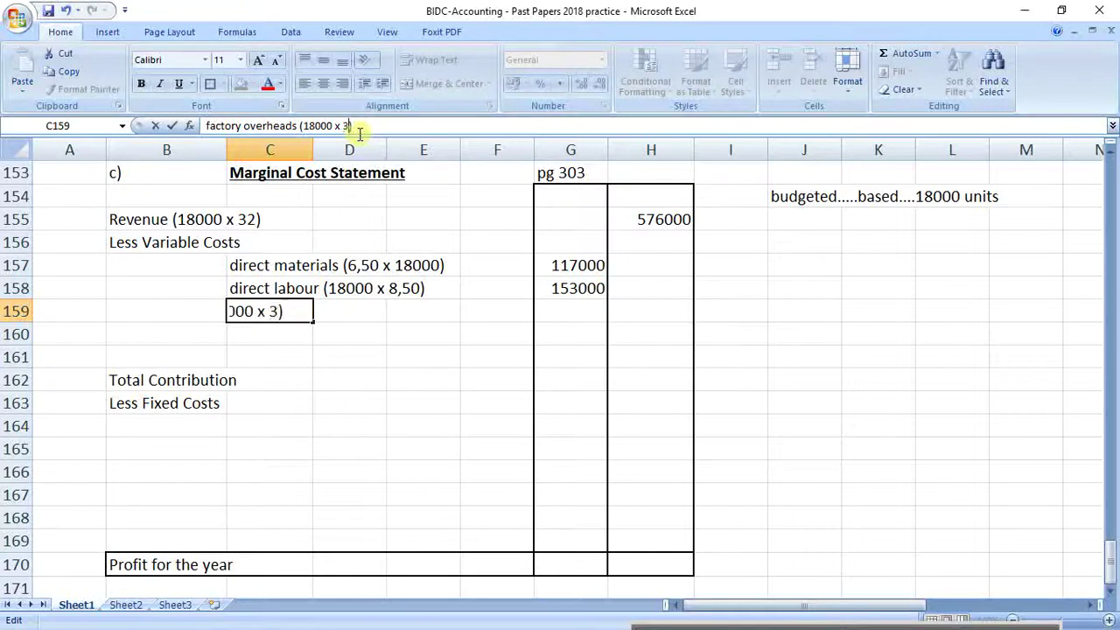
left_click(429, 312)
Calculate the factory overheads amount in G159 with the formula =18000*3
left_click(578, 312)
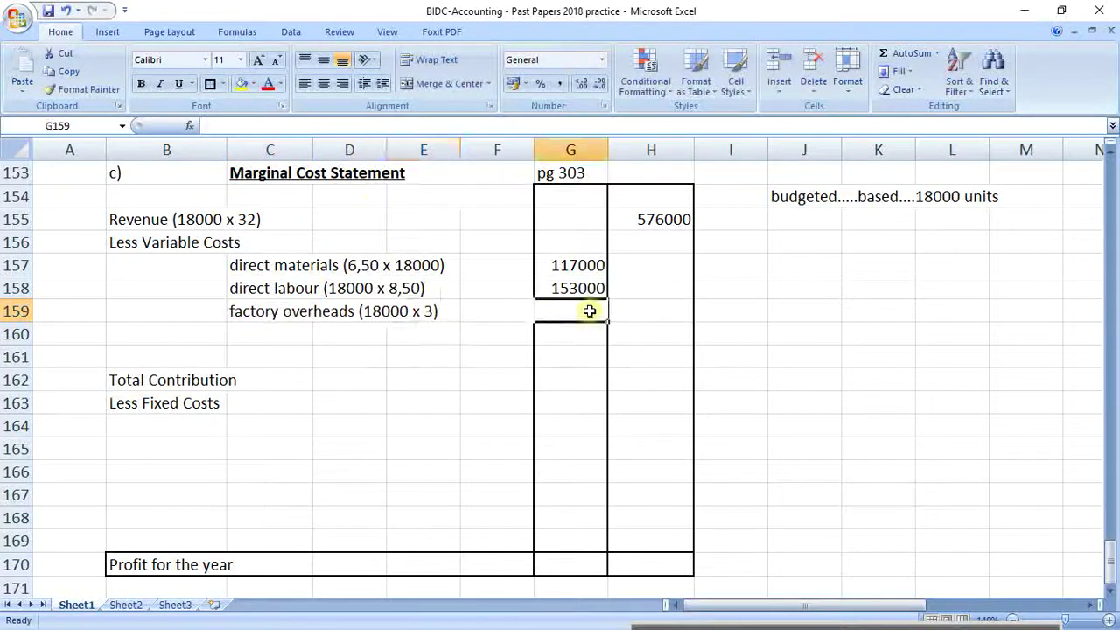
type("=18000")
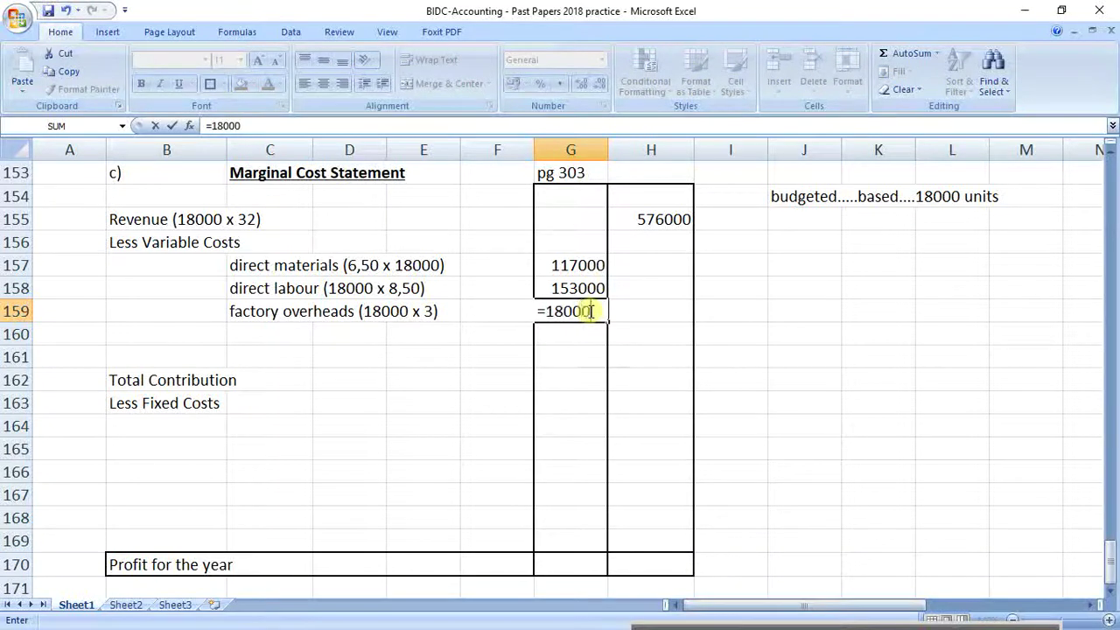
type("*3")
key("Return")
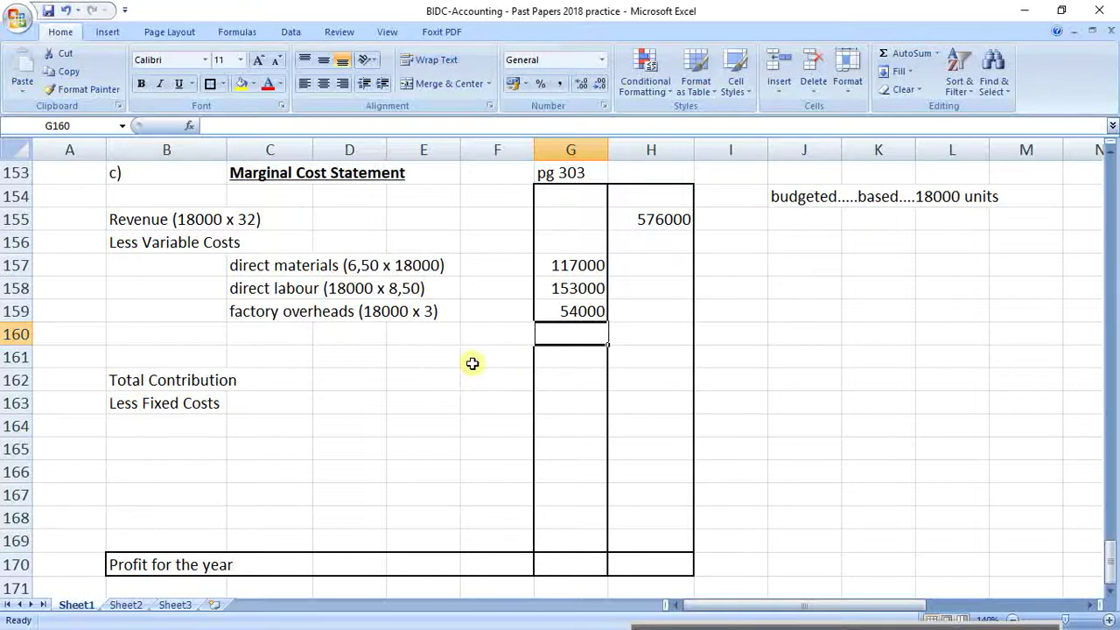
Enter the row label "selling & admin (18000 x 2,50)" in C160 below factory overheads
left_click(272, 333)
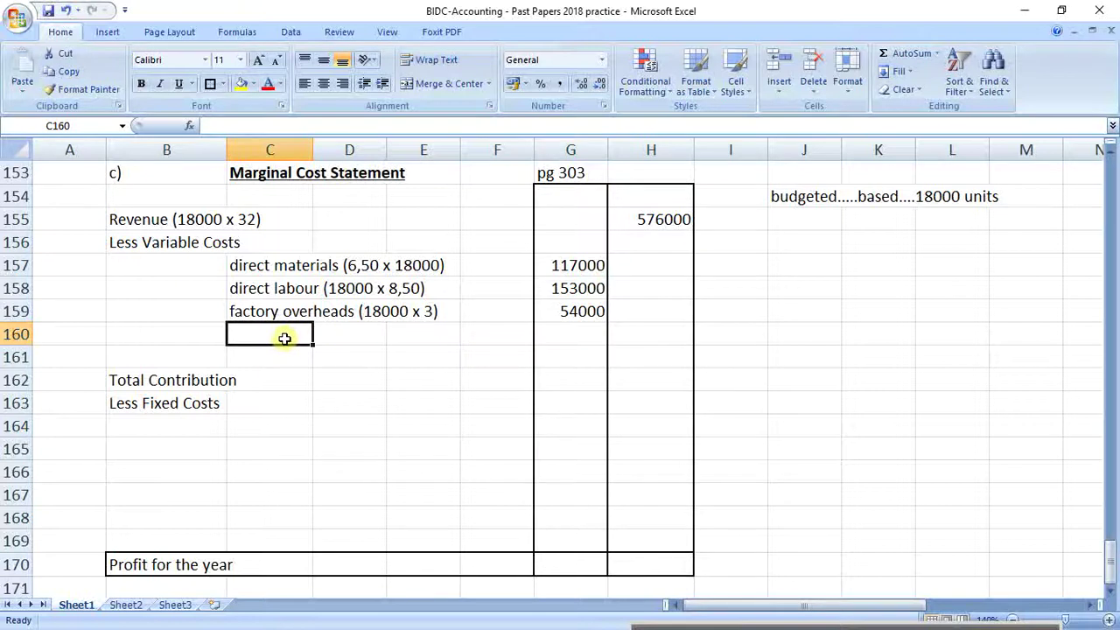
type("selling ")
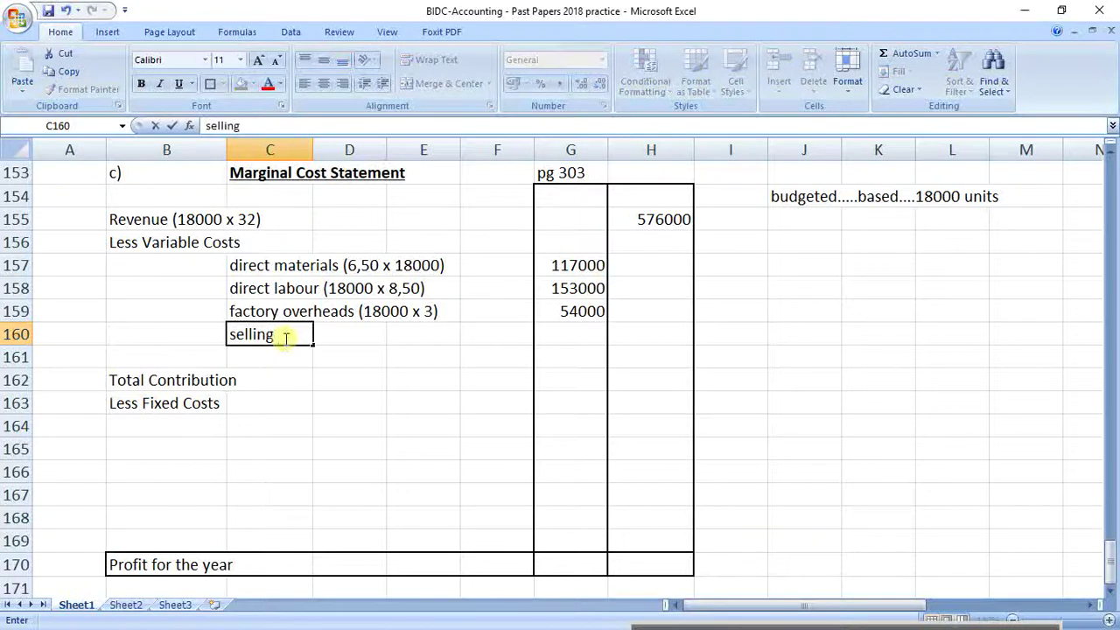
type("& admin")
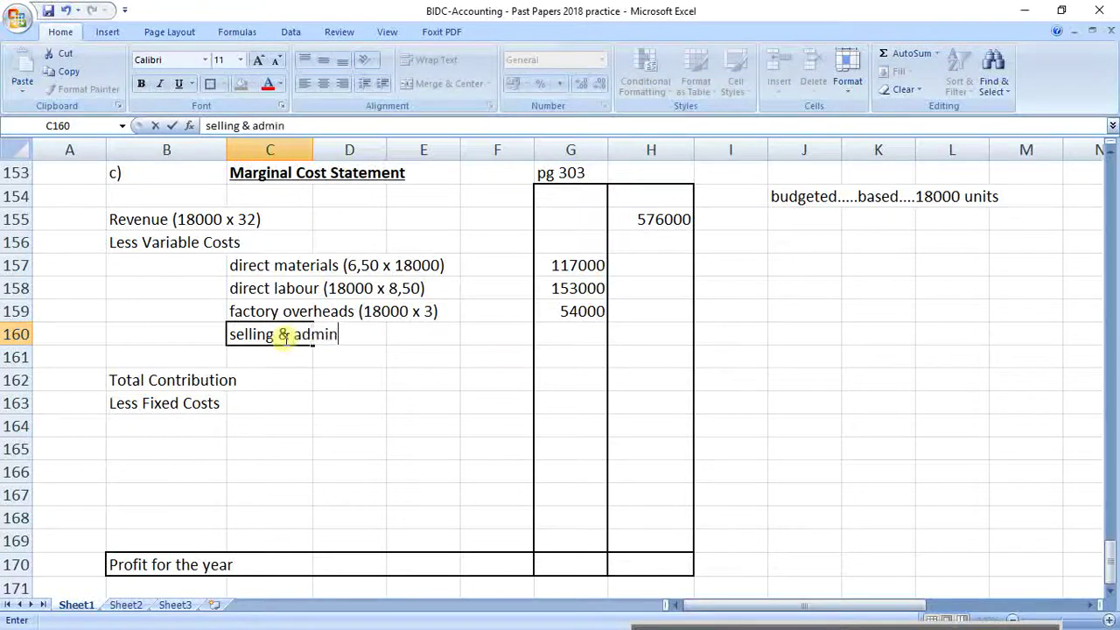
type(" (18000 x ")
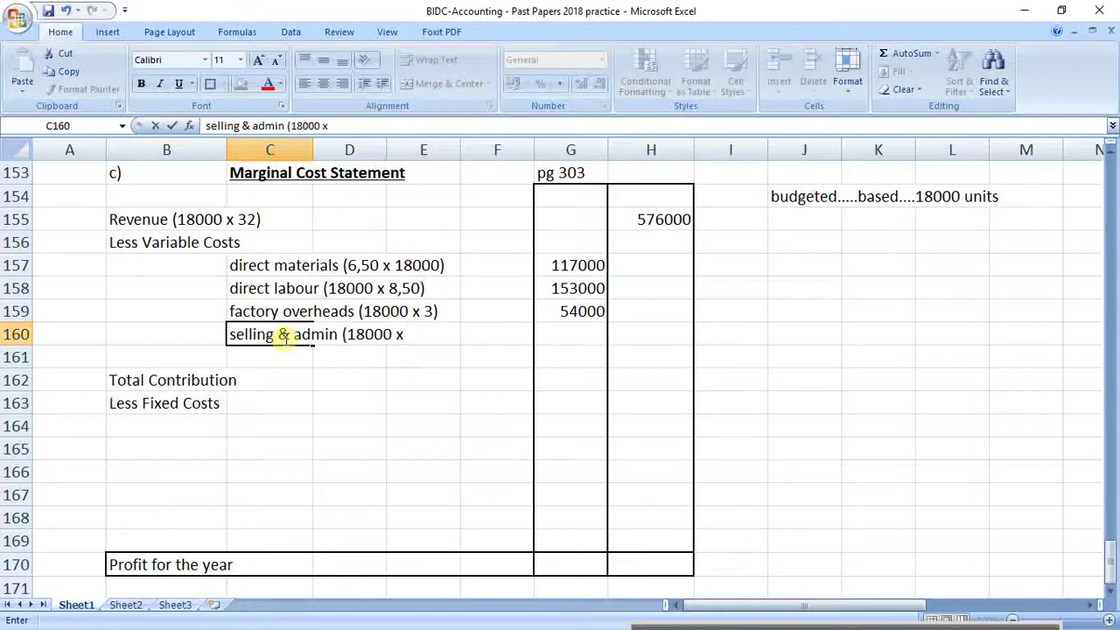
type("2,50)")
left_click(572, 325)
Copy the factory overheads formula from G159 to G160 and change it to =18000*2,5 for selling & admin
left_click(577, 313)
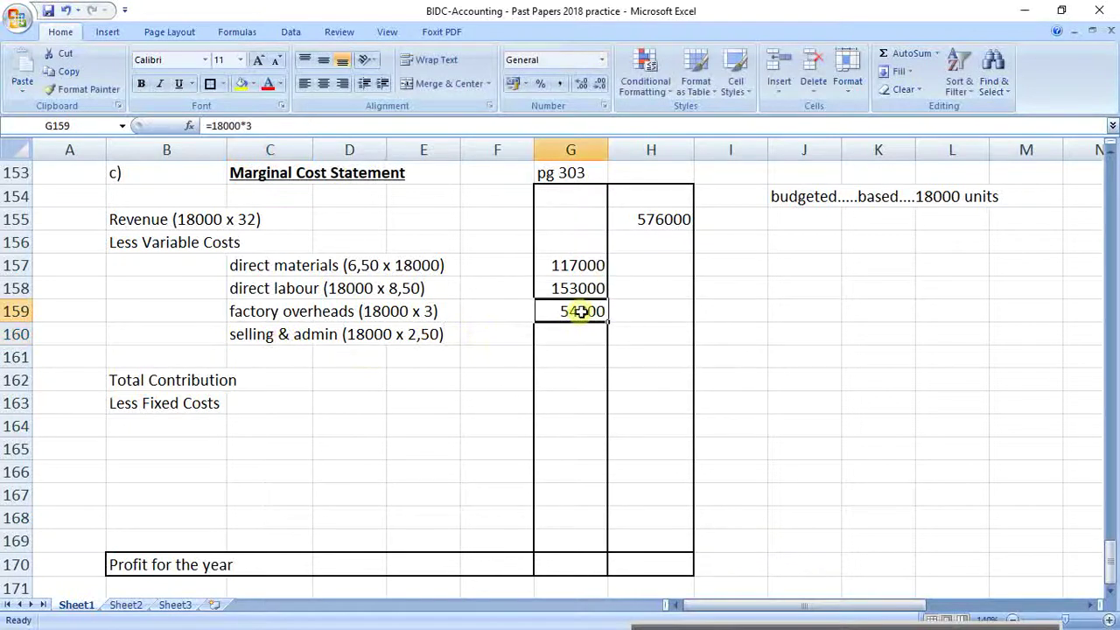
key("ctrl+c")
left_click(582, 328)
key("ctrl+v")
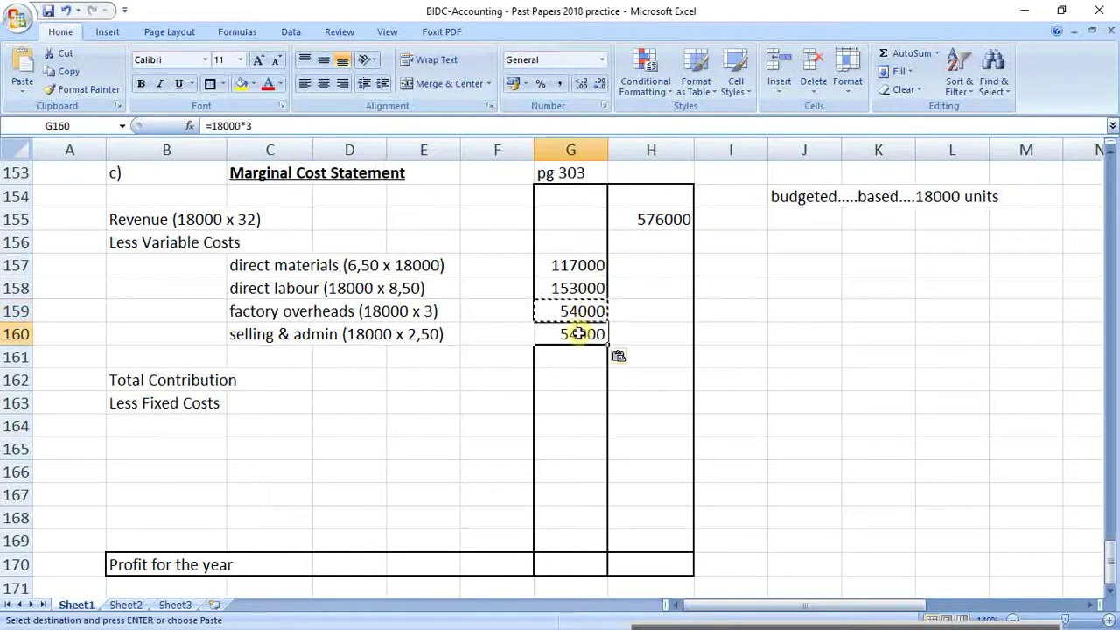
left_click(263, 125)
key("BackSpace")
type("2,5")
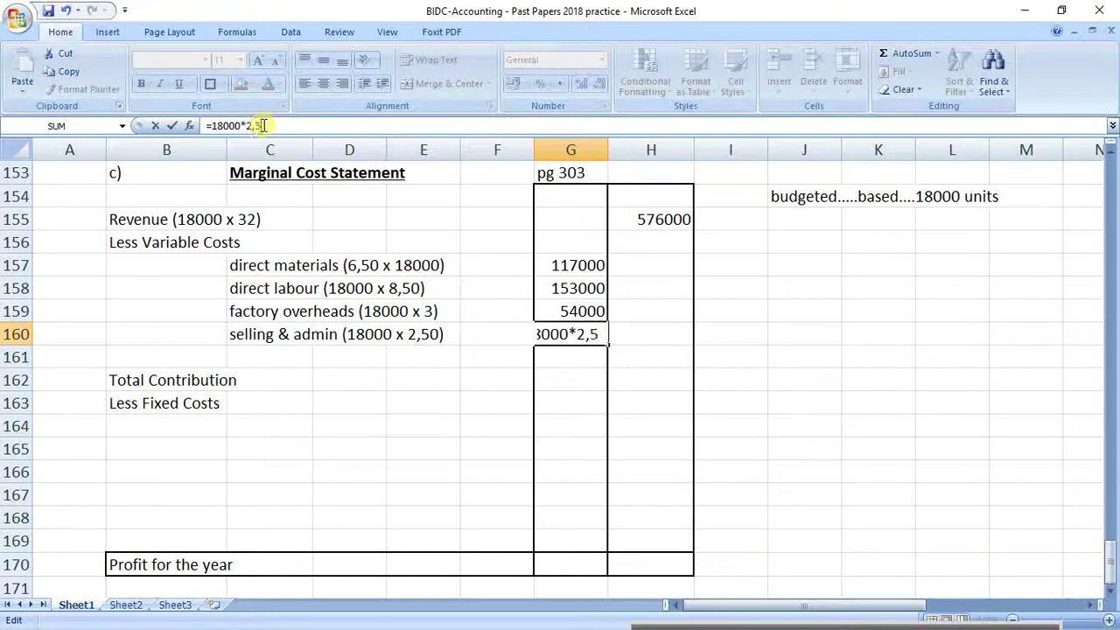
key("Return")
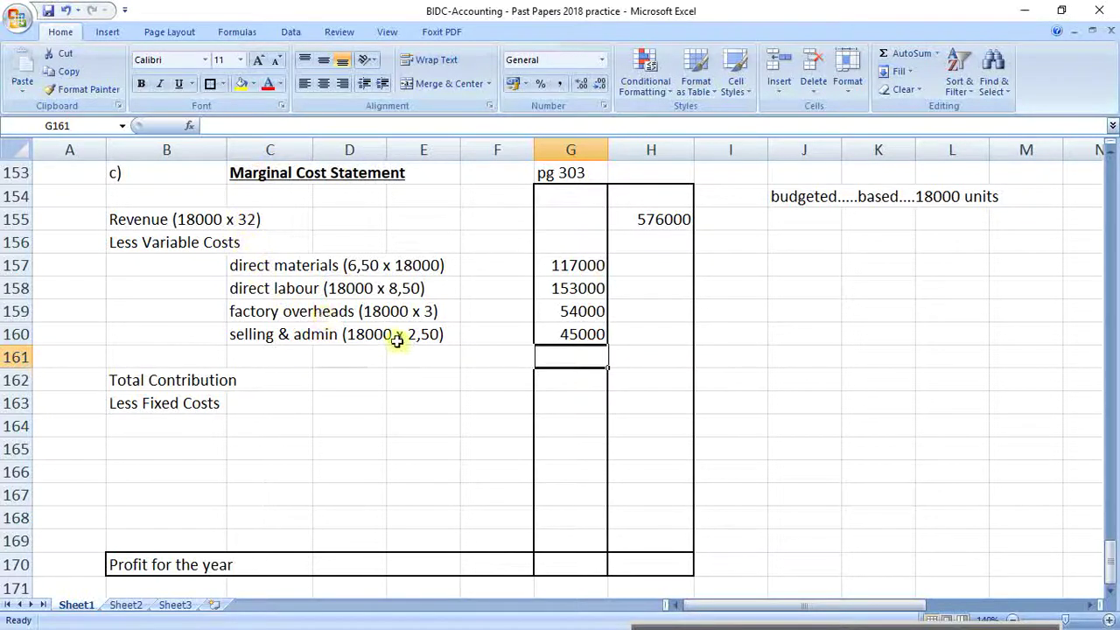
Total the variable costs in H156 by summing the range G157:G160
left_click(669, 240)
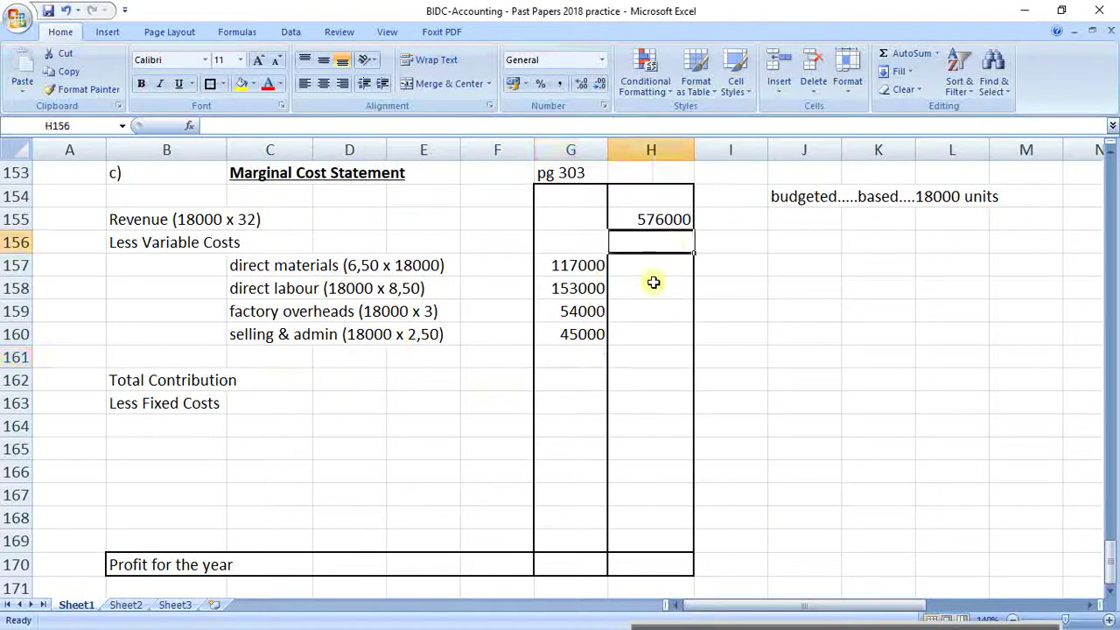
type("=sum(")
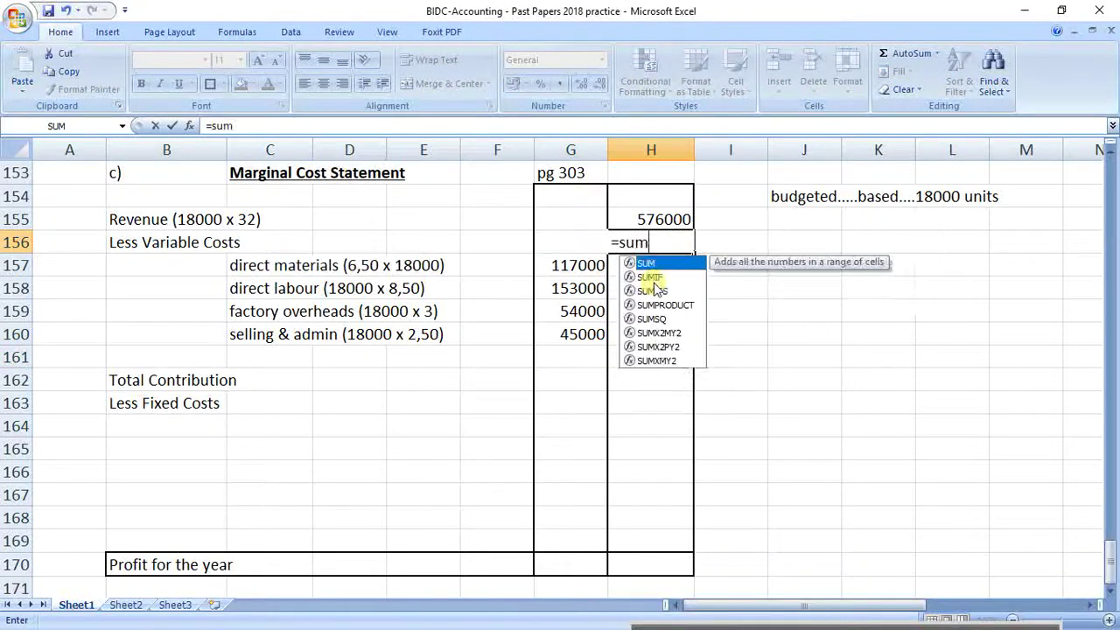
left_click(578, 266)
left_click_drag(577, 266, 570, 330)
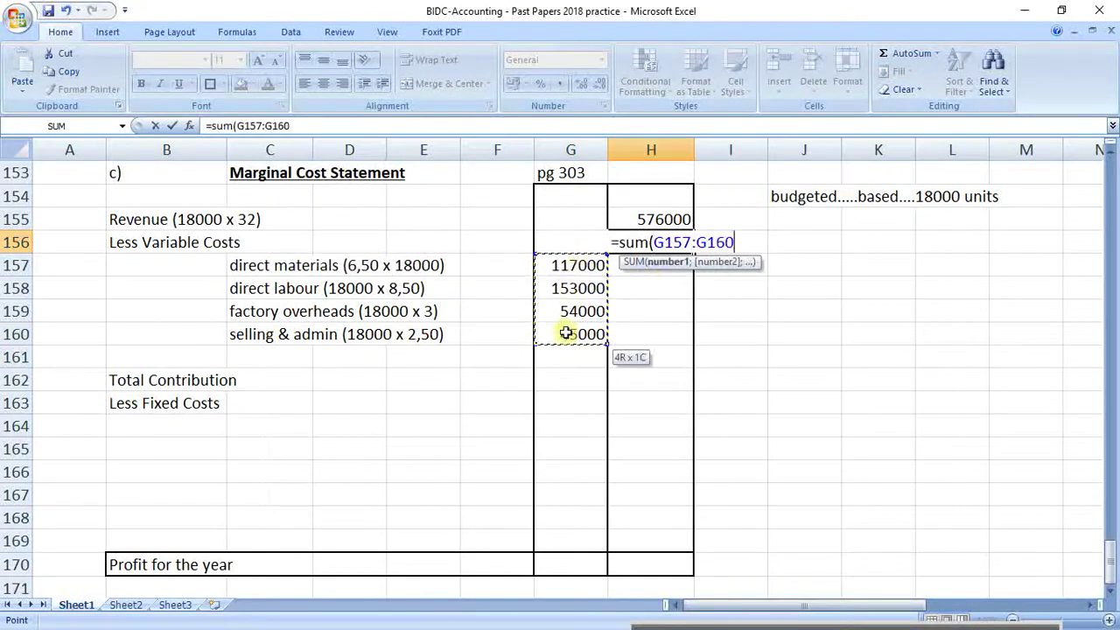
key("Return")
Calculate Total Contribution in H162 as revenue minus variable costs with the formula =H155-H156
left_click(660, 352)
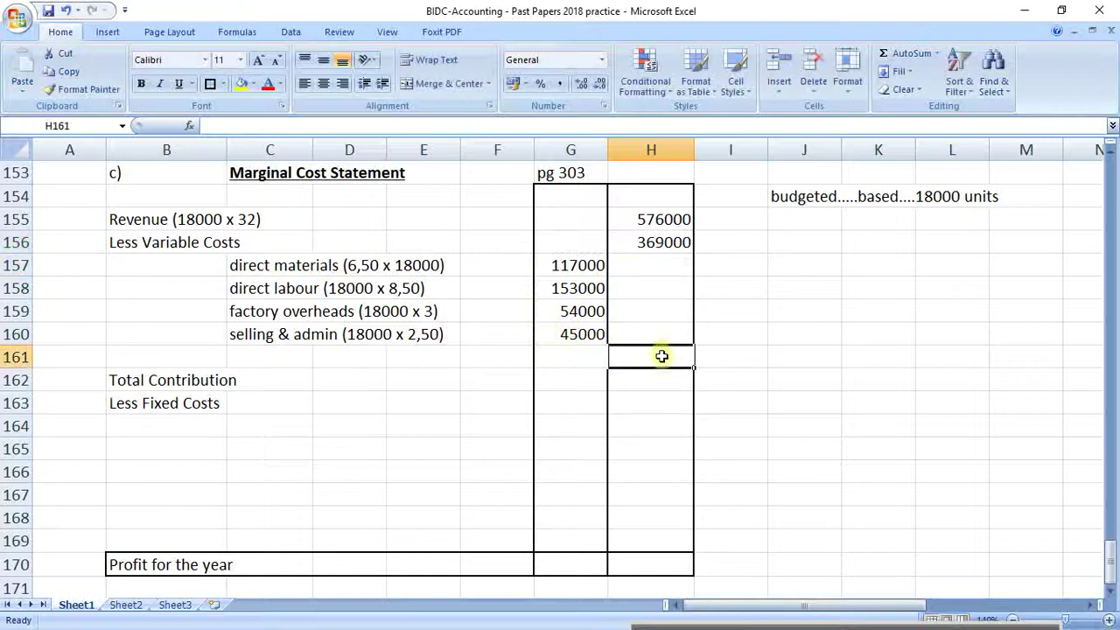
left_click(657, 378)
type("=")
left_click(667, 220)
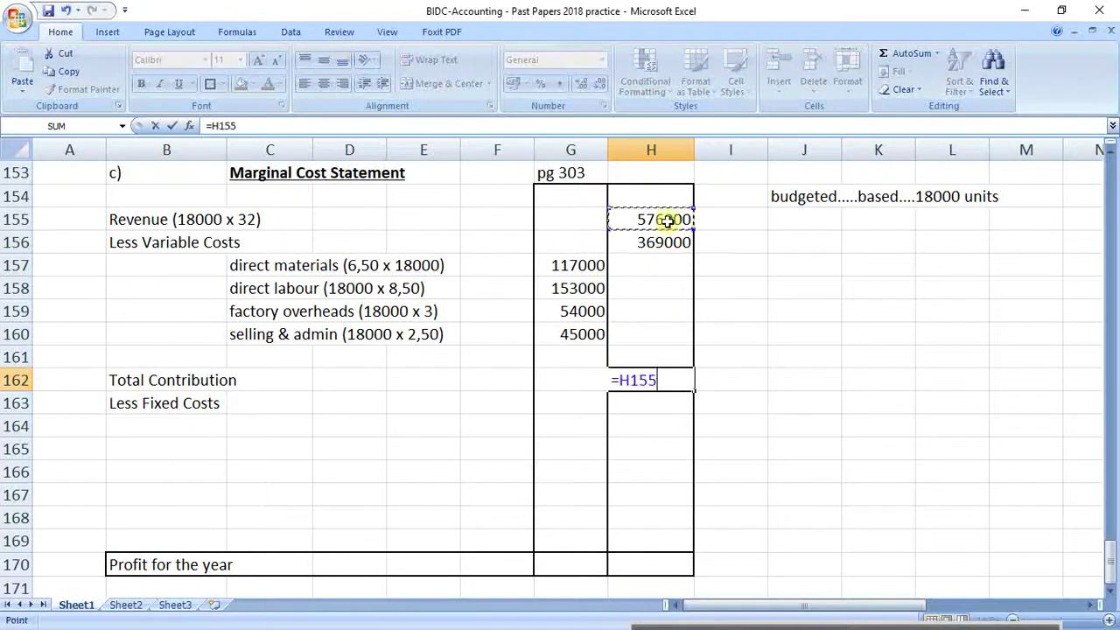
type("-")
left_click(669, 243)
key("Return")
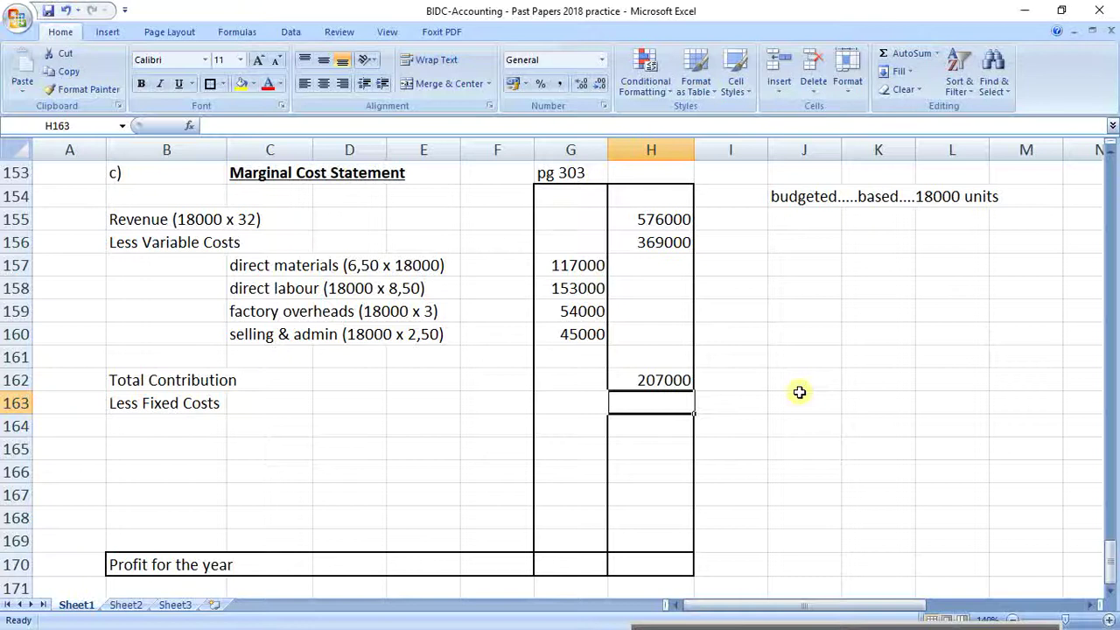
left_click(720, 380)
left_click(653, 226)
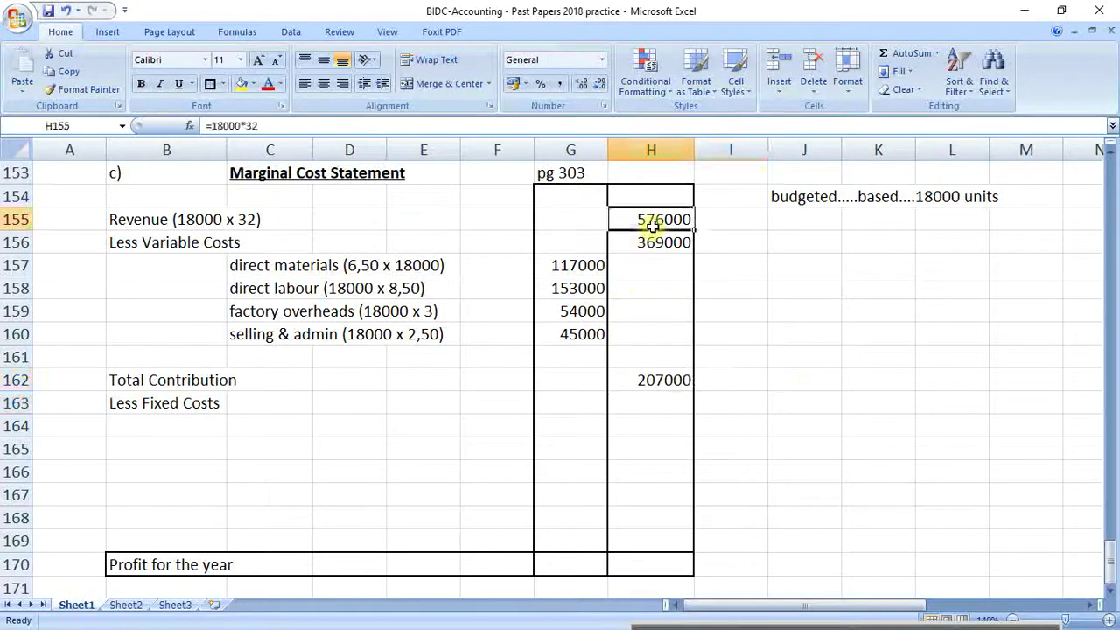
left_click(171, 221)
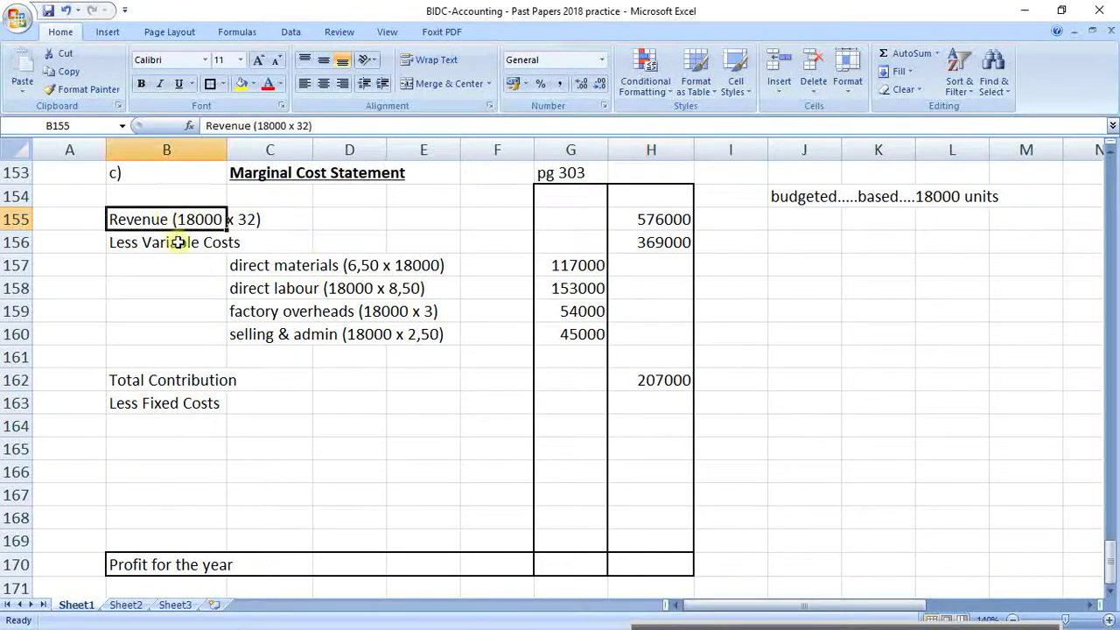
left_click(178, 243)
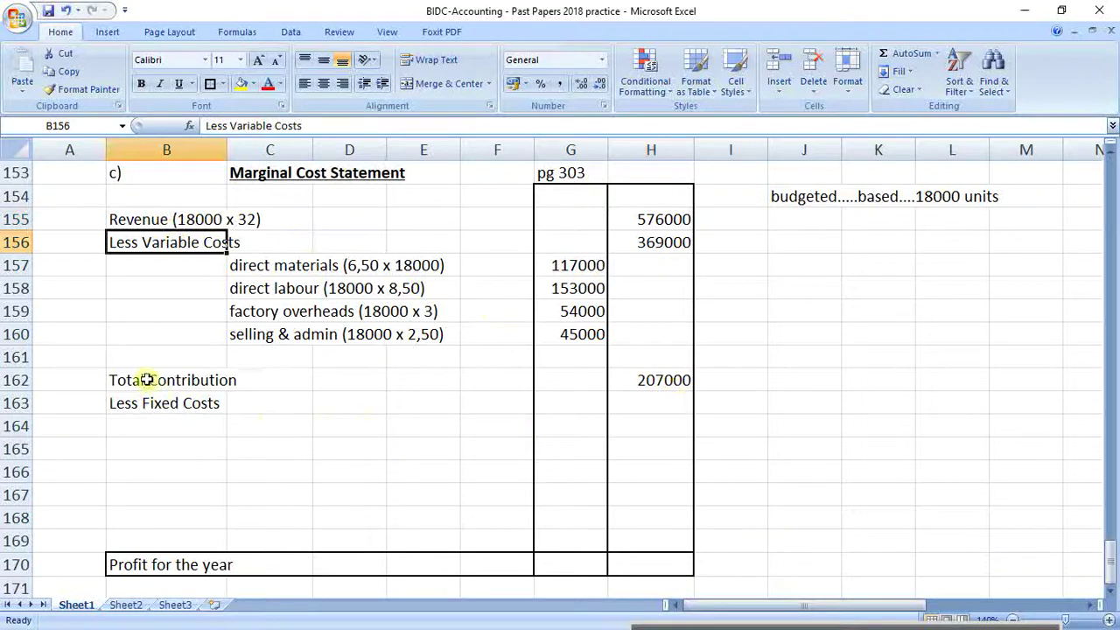
left_click_drag(146, 380, 638, 382)
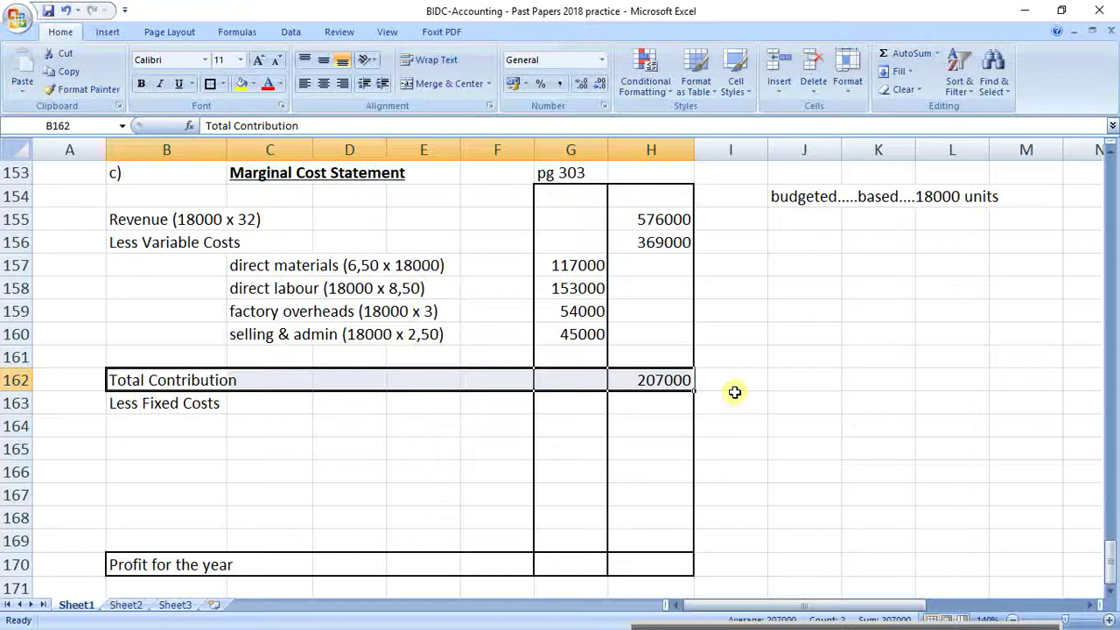
Format the variable costs total in H156 in red and bold
left_click(667, 245)
left_click(269, 84)
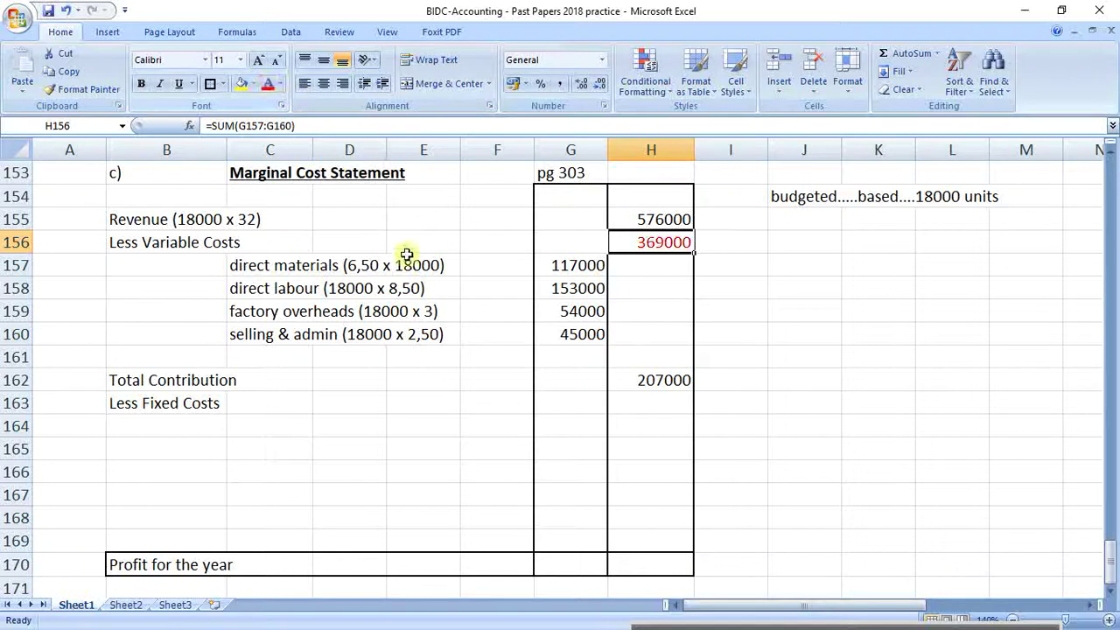
key("ctrl+b")
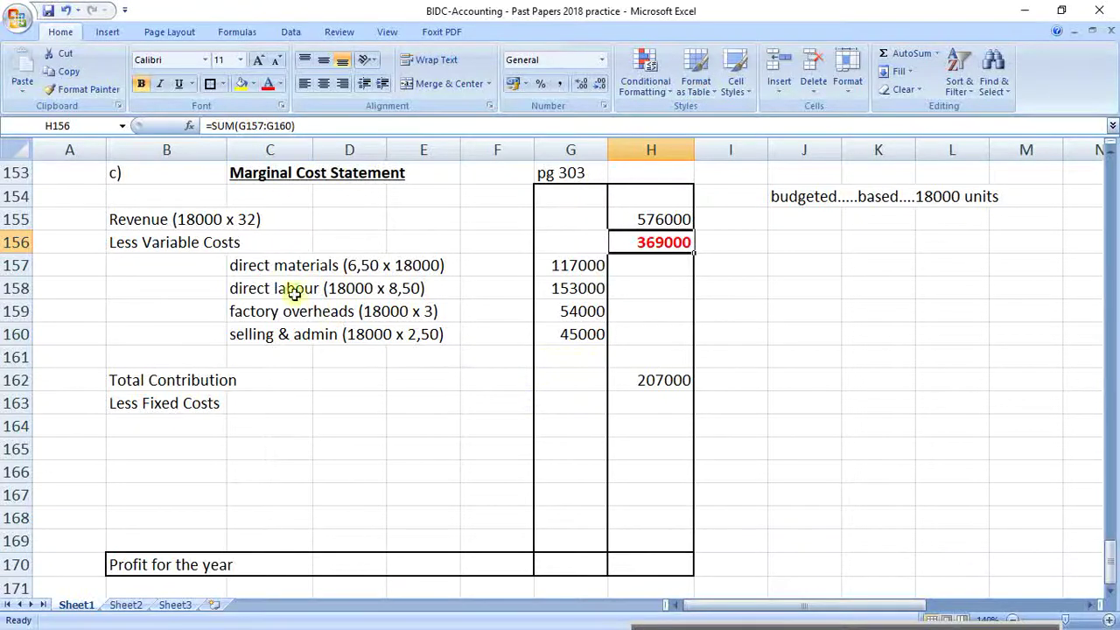
left_click_drag(157, 218, 643, 323)
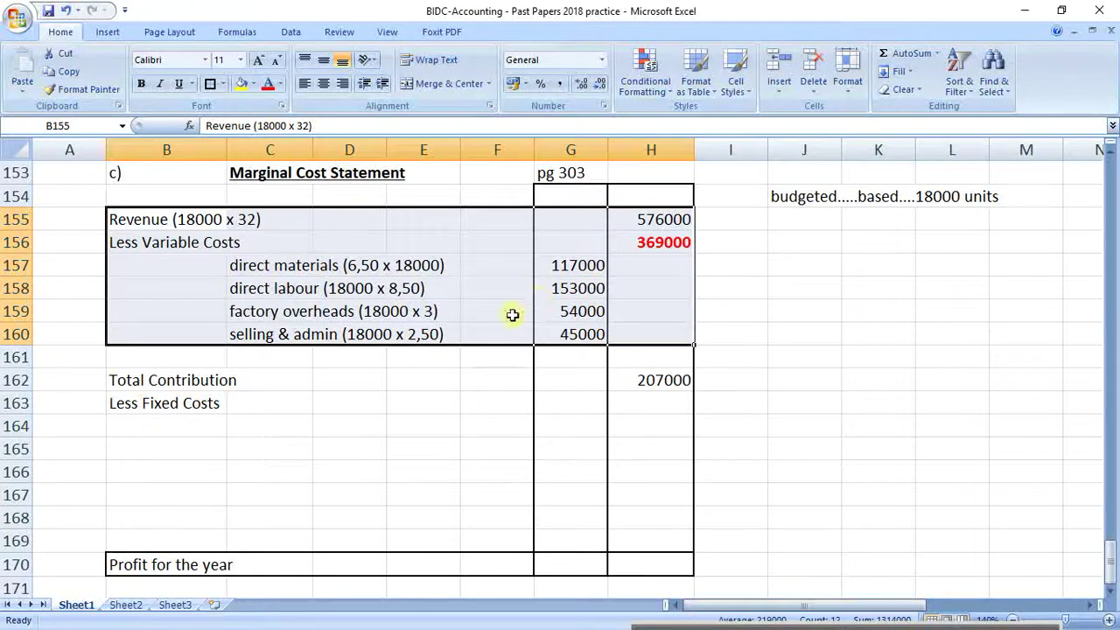
left_click_drag(280, 288, 426, 287)
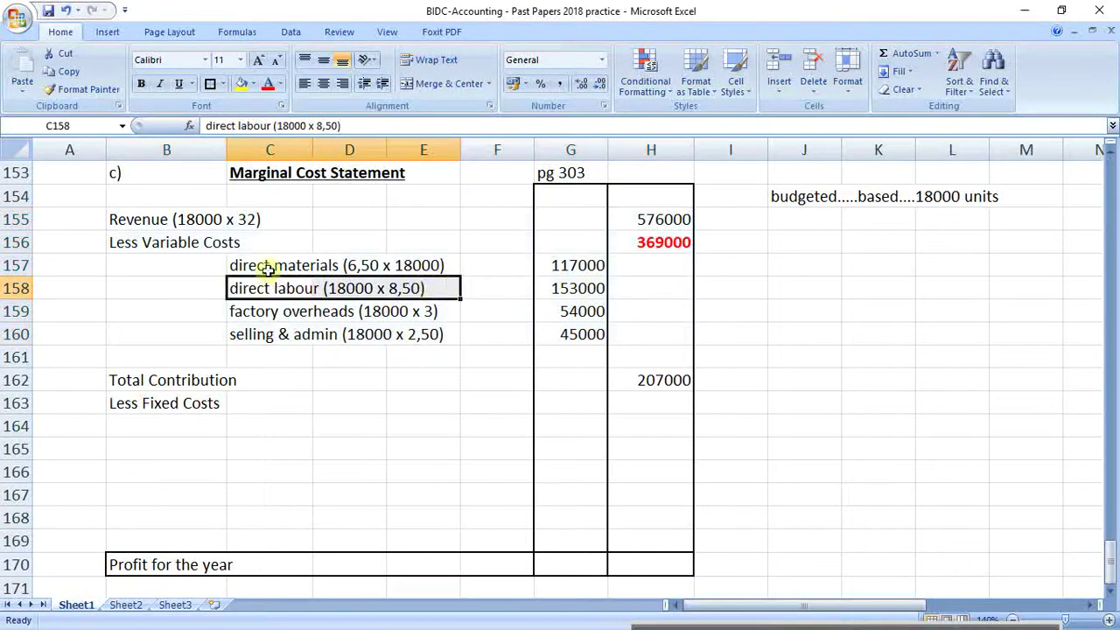
left_click_drag(155, 218, 504, 212)
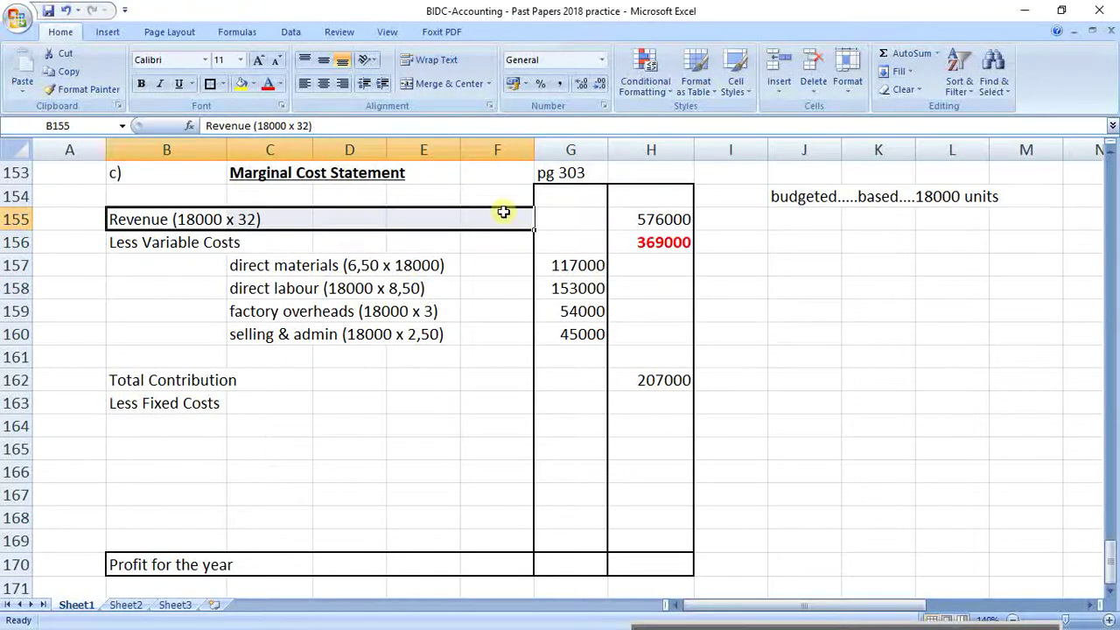
left_click_drag(295, 286, 468, 288)
left_click_drag(300, 265, 464, 267)
left_click(155, 380)
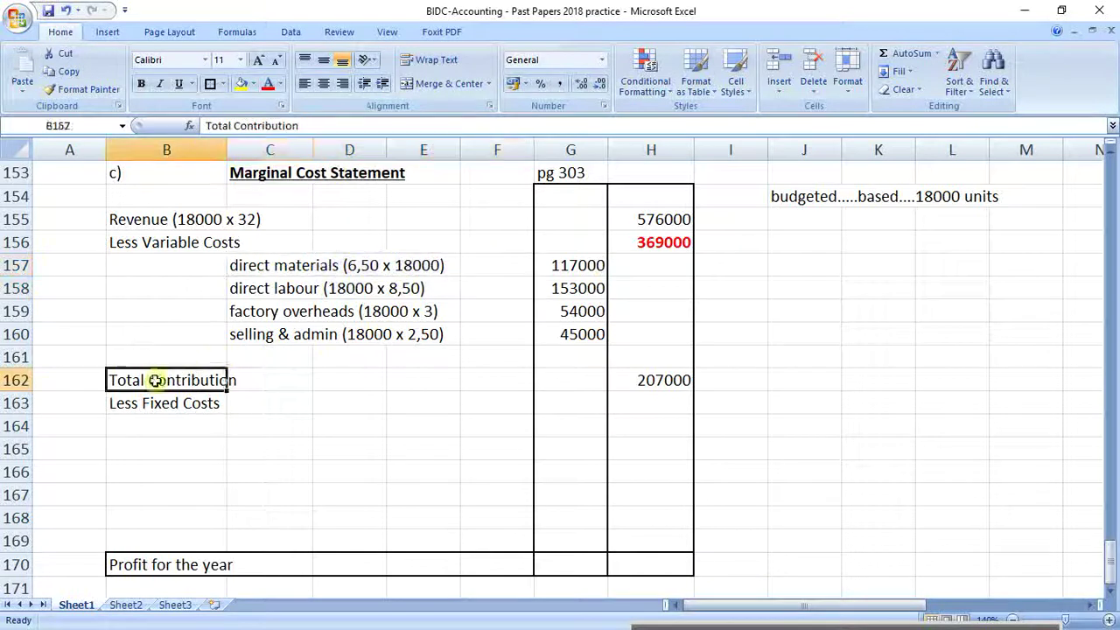
left_click_drag(155, 380, 621, 378)
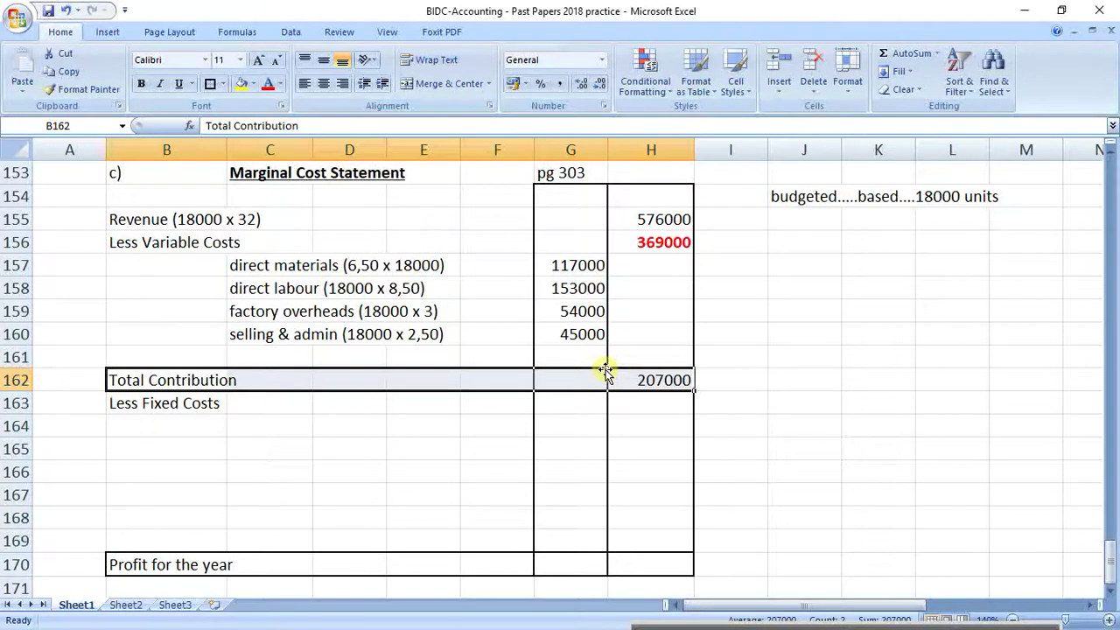
Copy the factory overheads label from C159 to C164 under Less Fixed Costs and change it to "factory overheads (18000 x 5)"
left_click(157, 424)
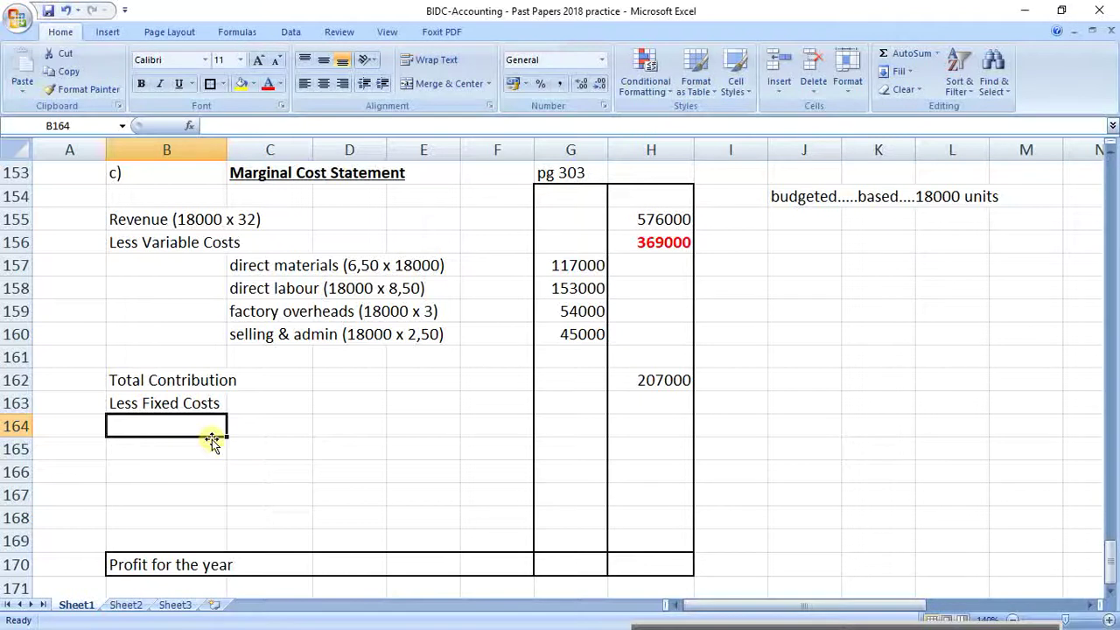
left_click(253, 426)
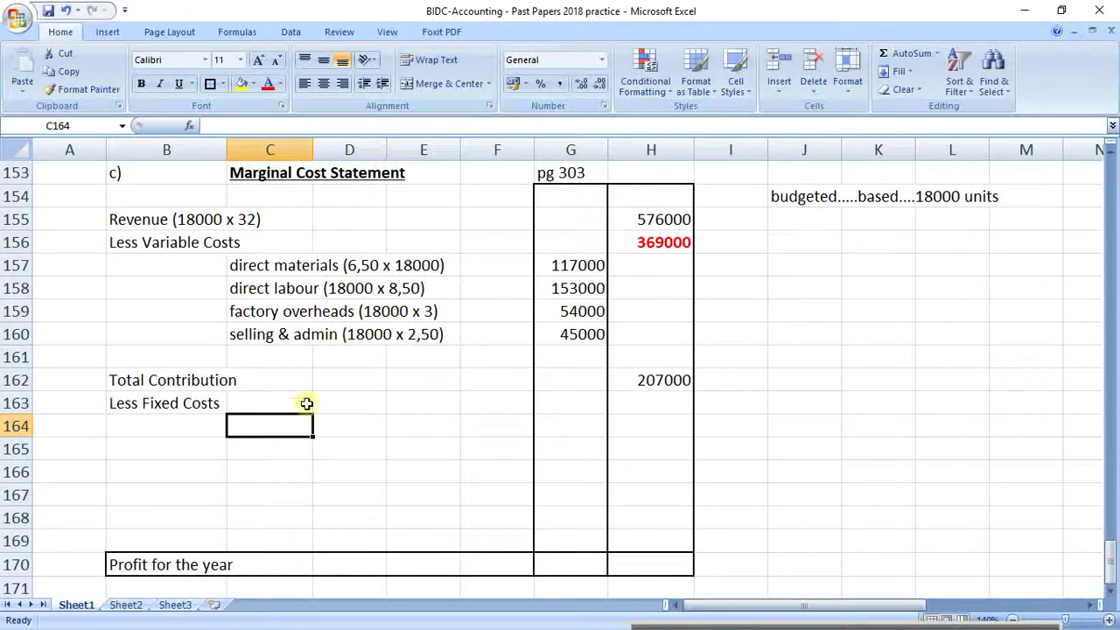
left_click(240, 312)
key("ctrl+c")
left_click(260, 426)
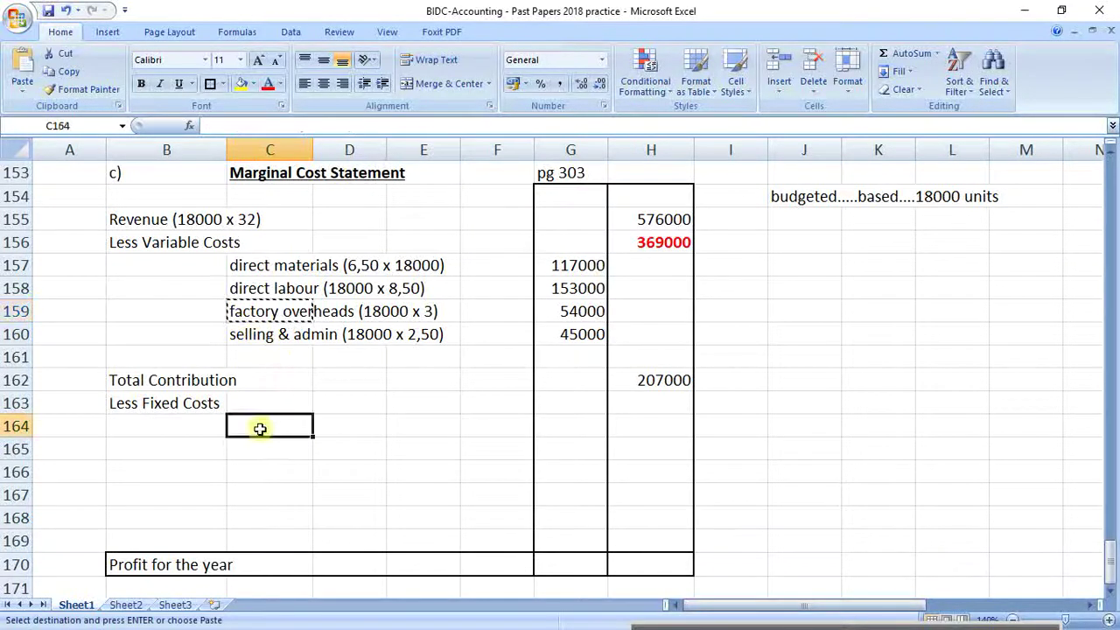
key("ctrl+v")
left_click(346, 125)
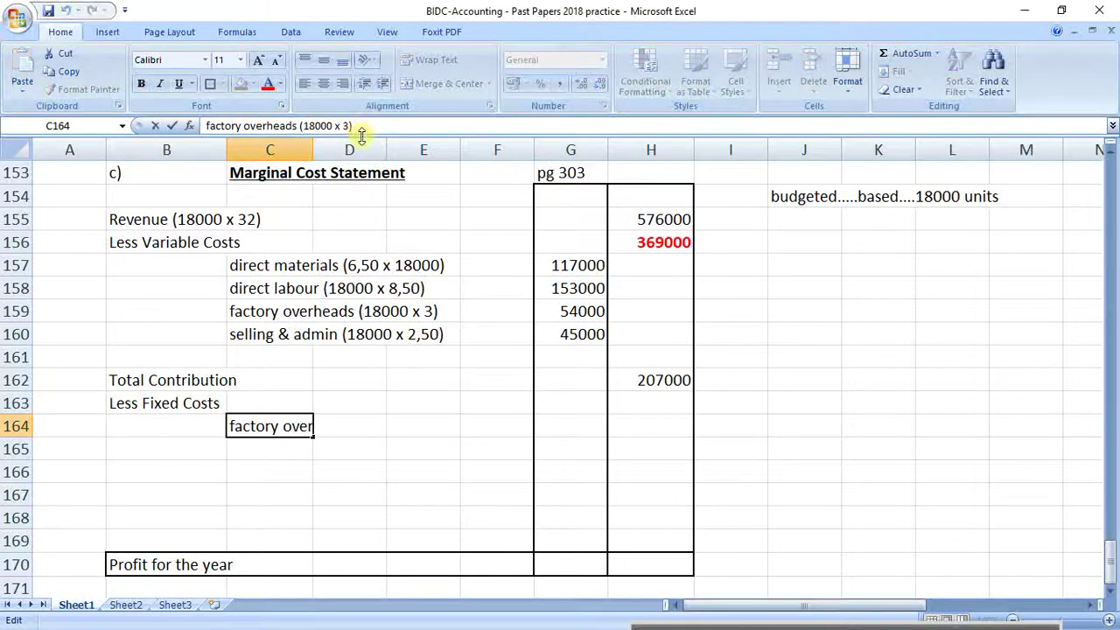
key("BackSpace")
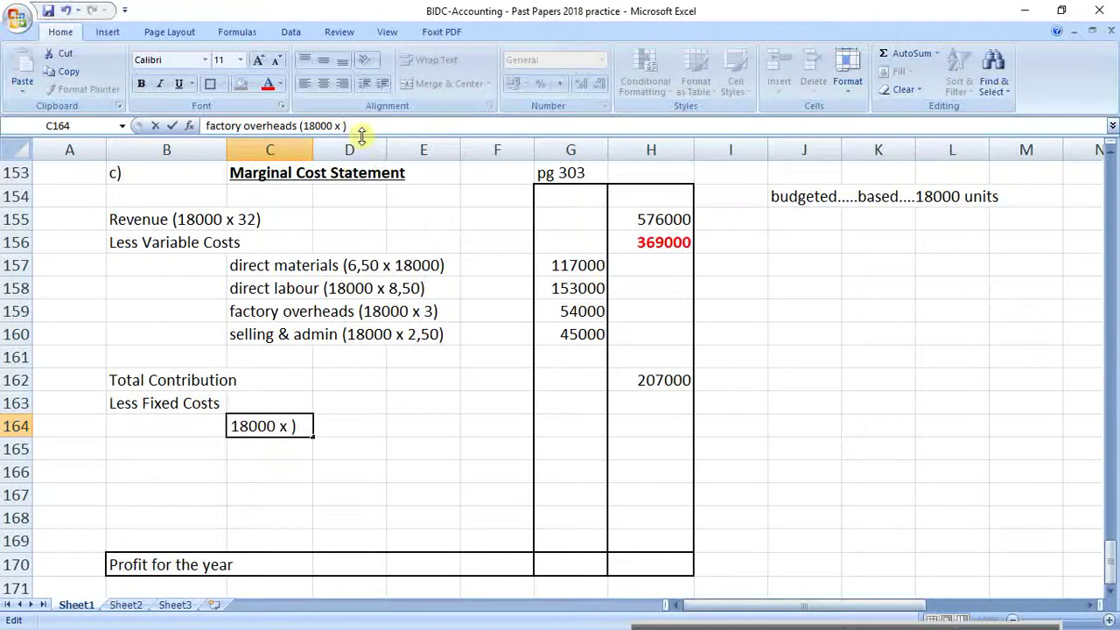
type("5")
key("Return")
Calculate the fixed factory overheads in G164 with the formula =18000*5
key("Up")
key("Right")
key("Right")
key("Right")
key("Right")
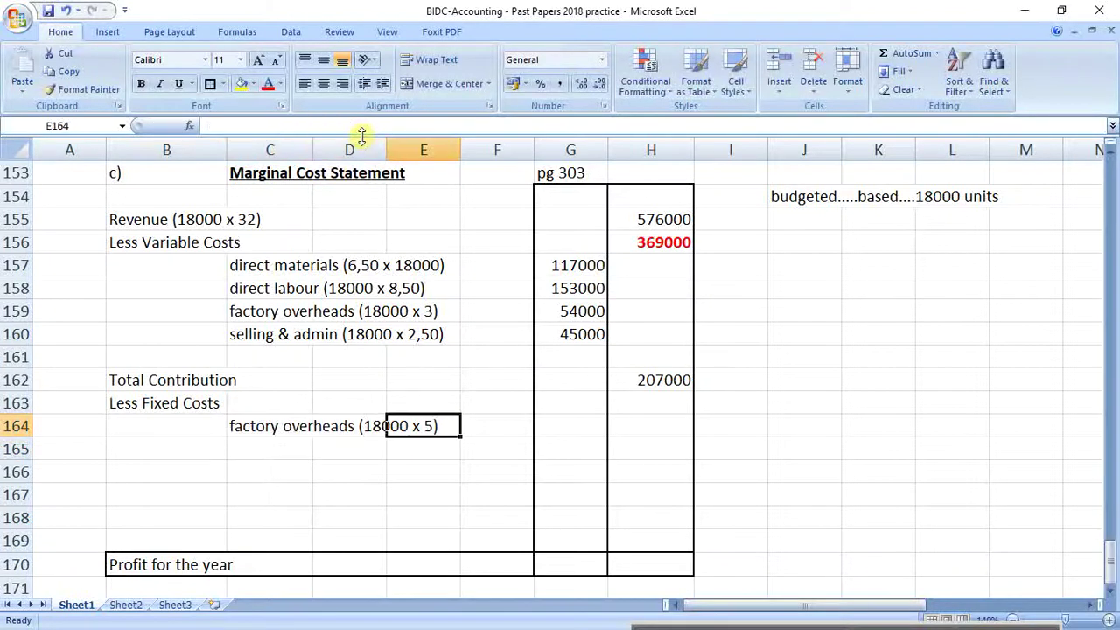
type("=18")
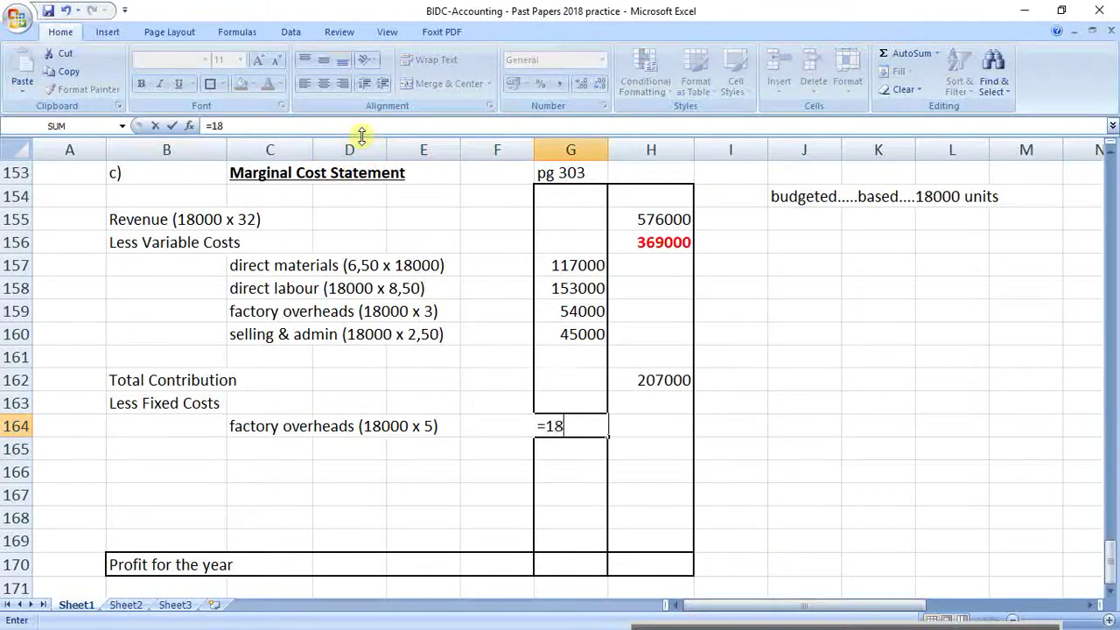
type("000*")
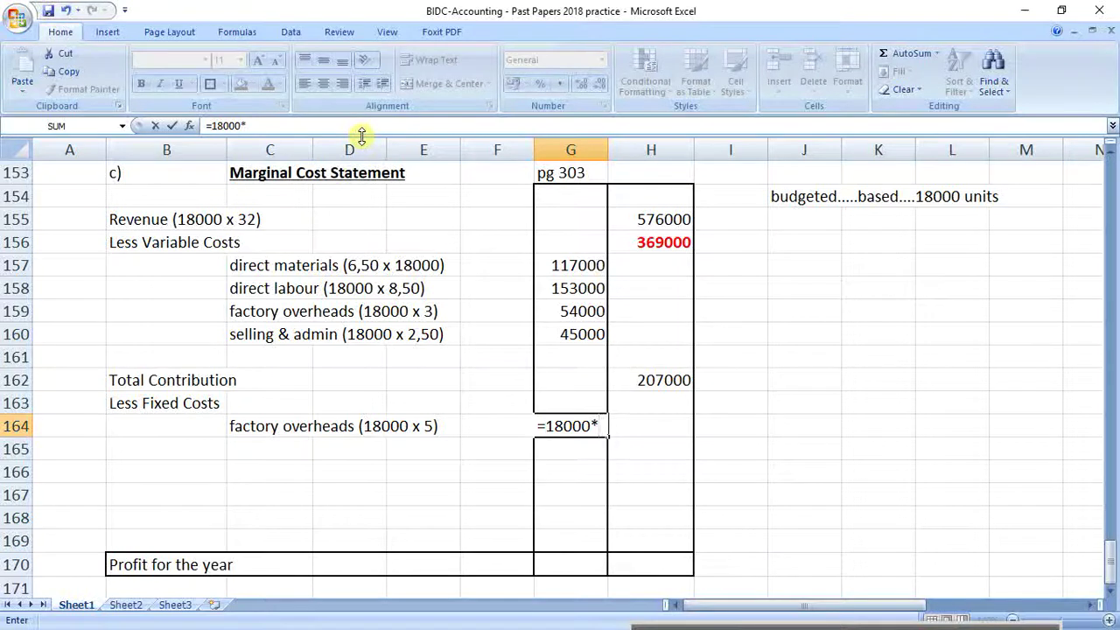
type("5")
key("Return")
Copy the selling & admin label from C160 to C165 and change it to "selling & admin (18000 x 3,50)"
left_click(259, 455)
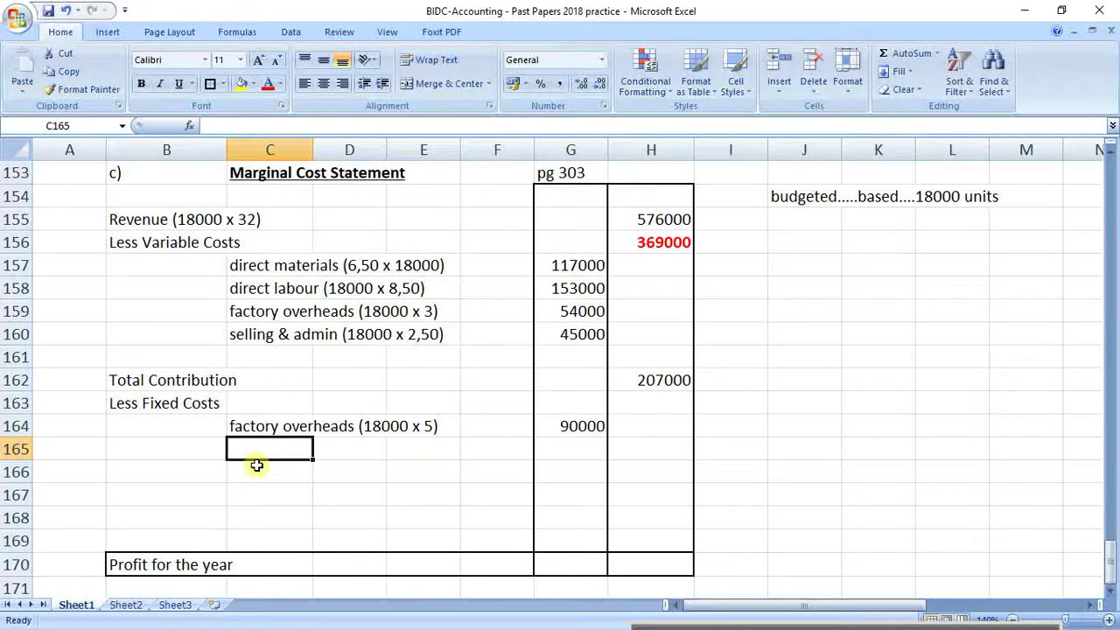
left_click(275, 332)
key("ctrl+c")
left_click(275, 450)
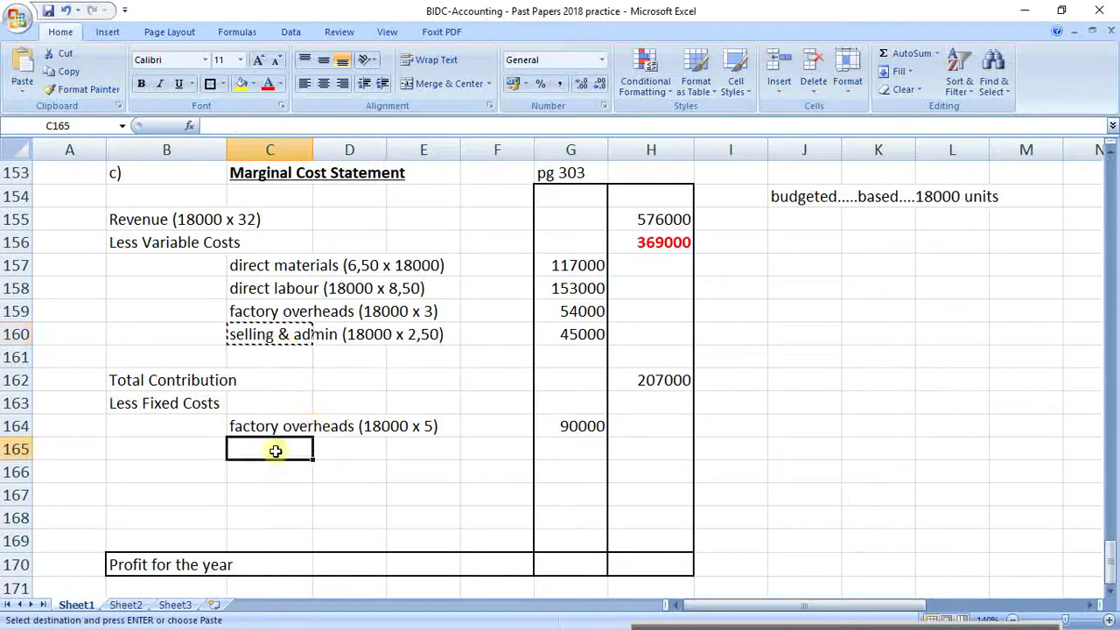
key("ctrl+v")
left_click(353, 128)
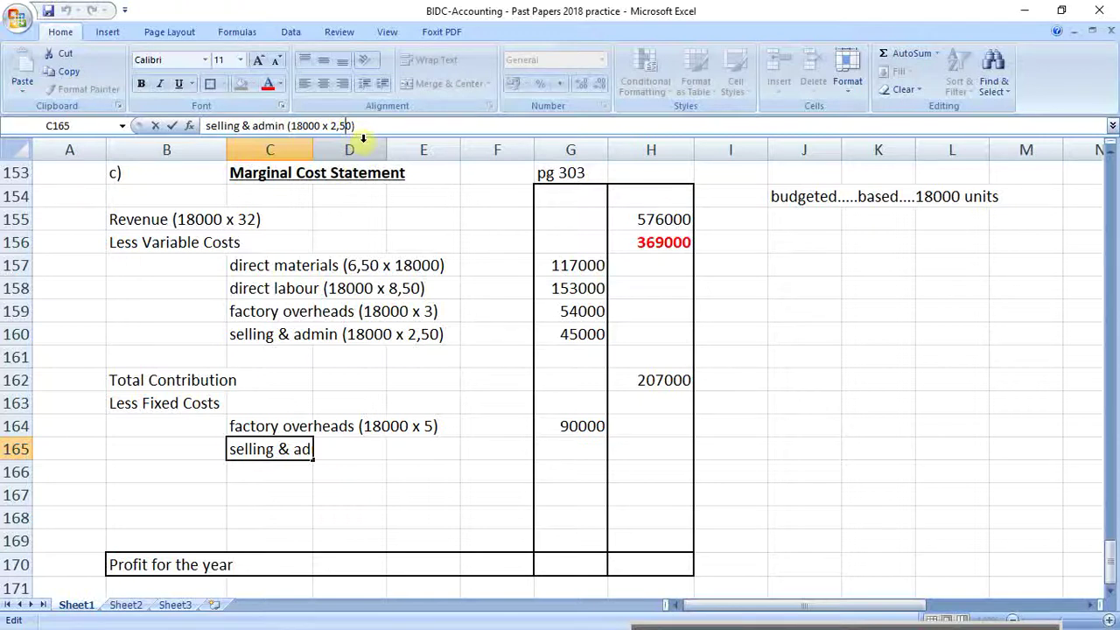
key("Left")
key("Left")
key("Left")
key("BackSpace")
type("3")
key("Return")
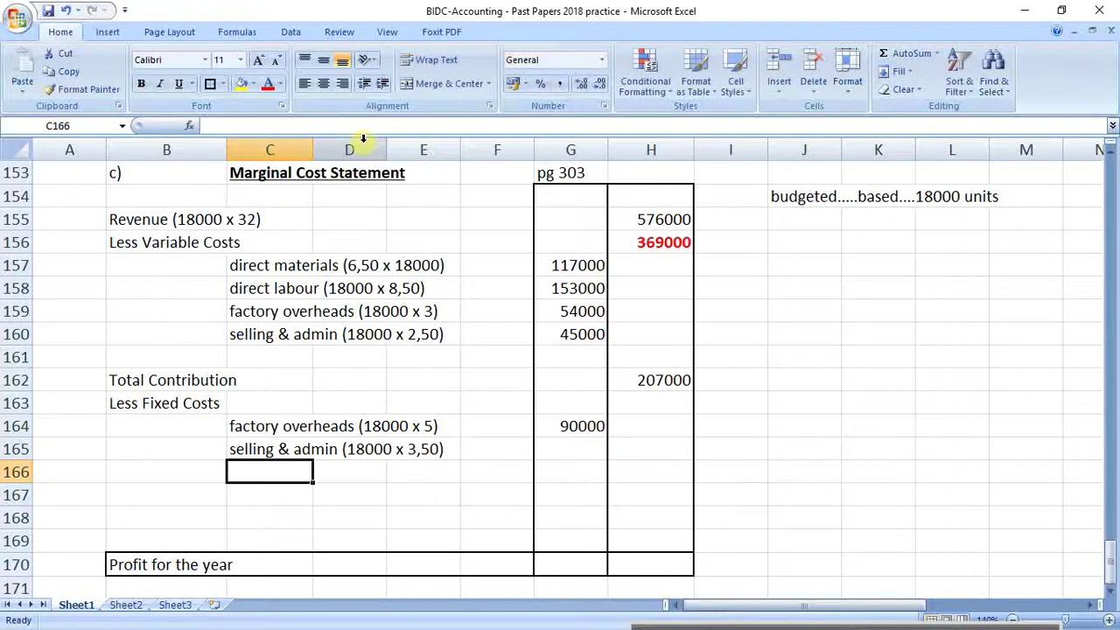
Copy the fixed factory overheads formula from G164 to G165 and change it to =18000*3,5 for selling & admin
left_click(545, 450)
left_click(571, 427)
key("ctrl+c")
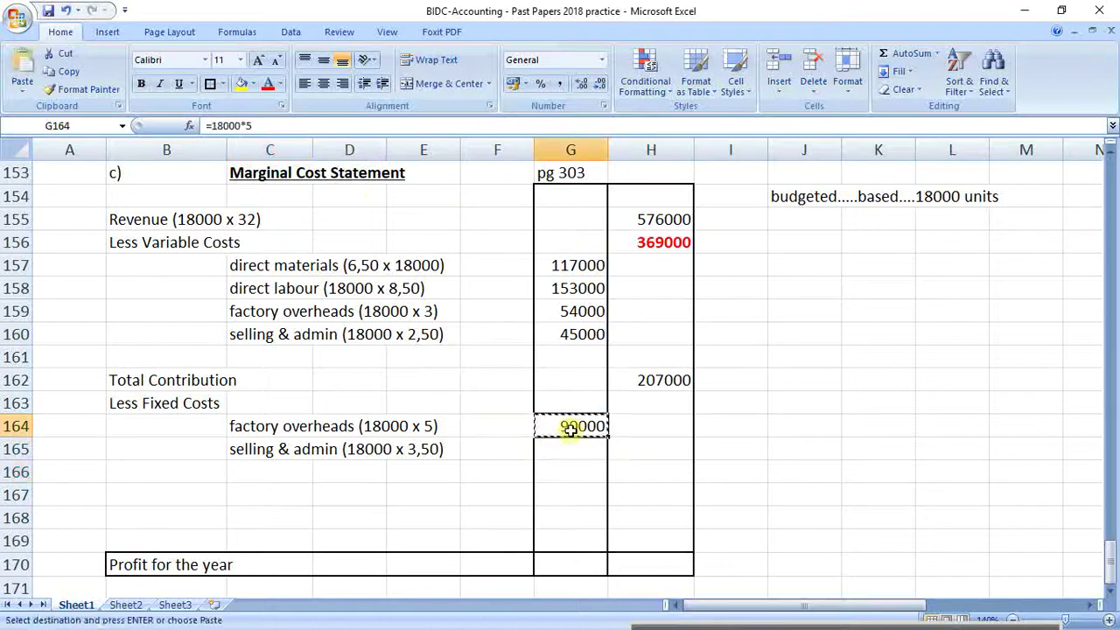
left_click(578, 452)
key("ctrl+v")
left_click(250, 127)
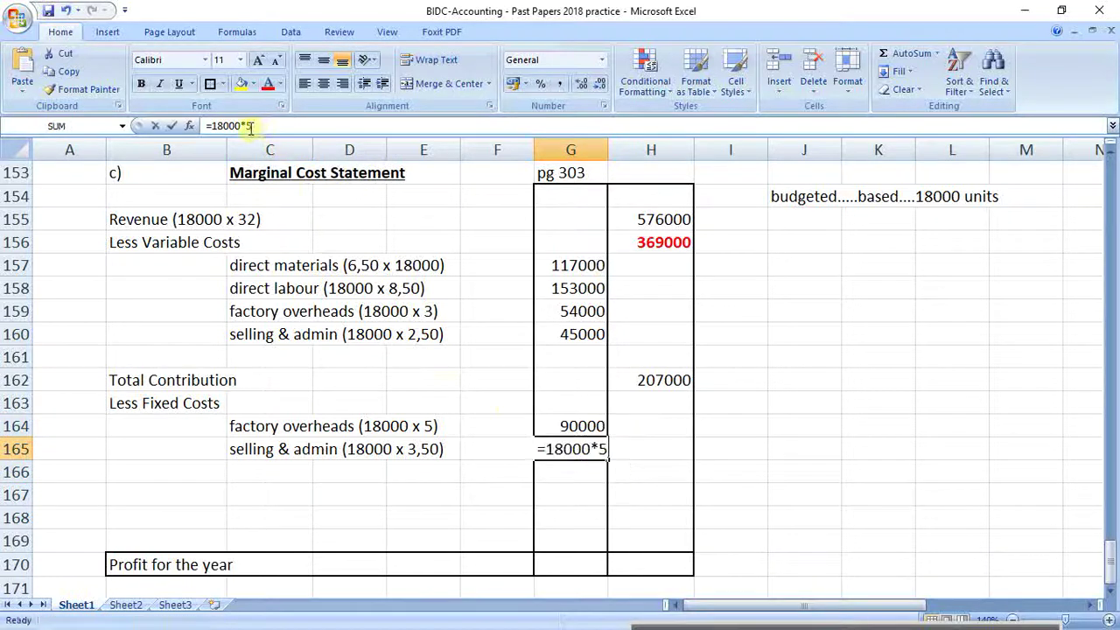
type("3")
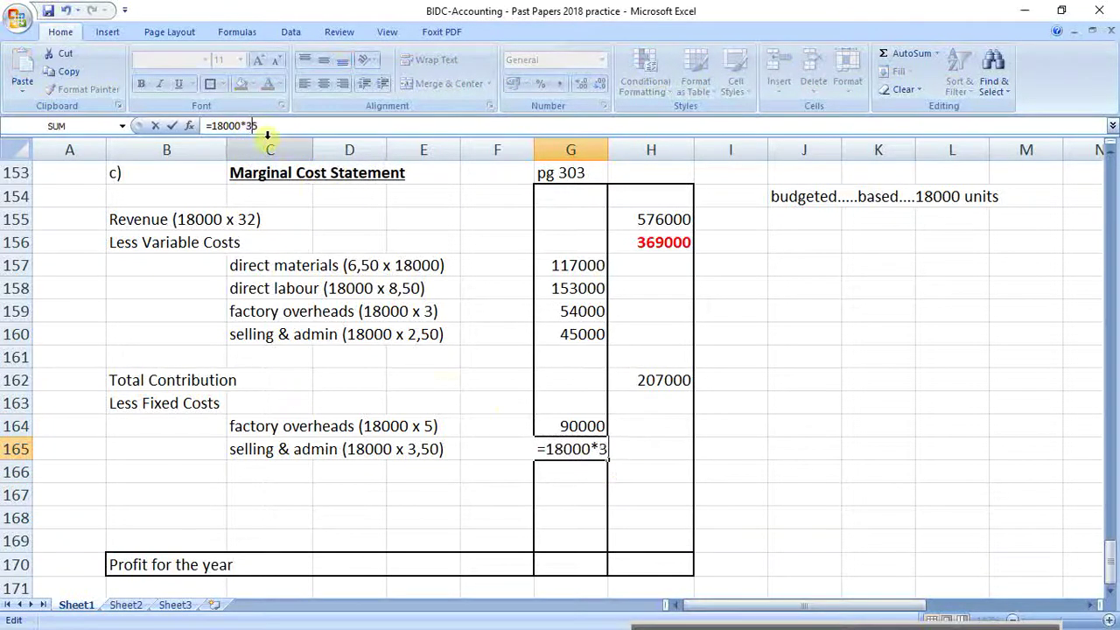
type(",5")
key("Return")
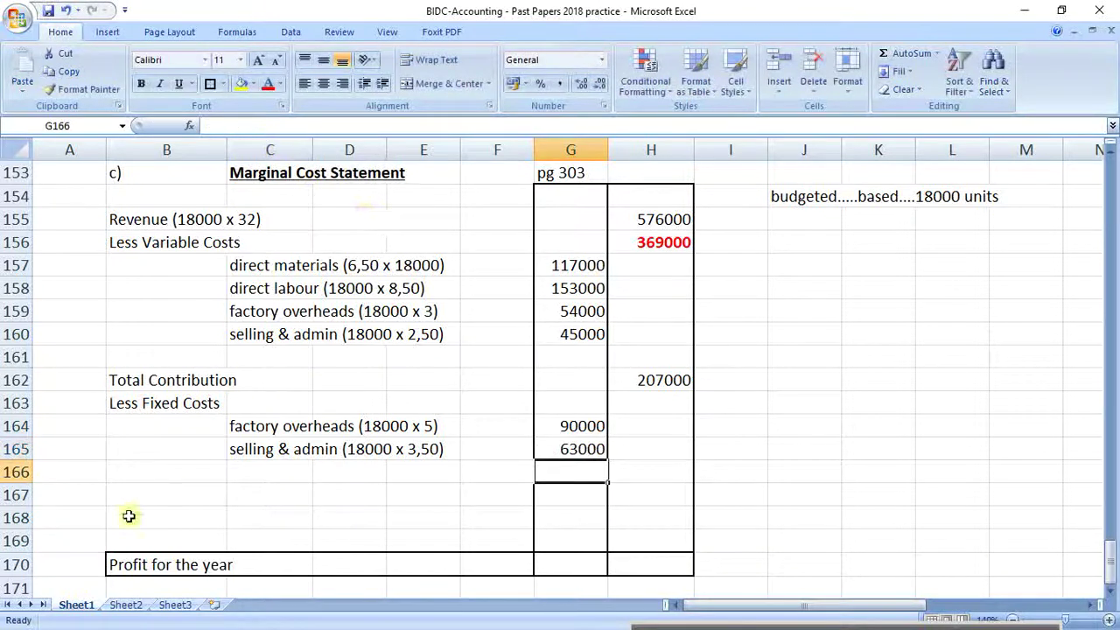
Delete the empty rows 166 to 169 between the fixed costs and Profit for the year
left_click_drag(15, 471, 18, 525)
right_click(18, 496)
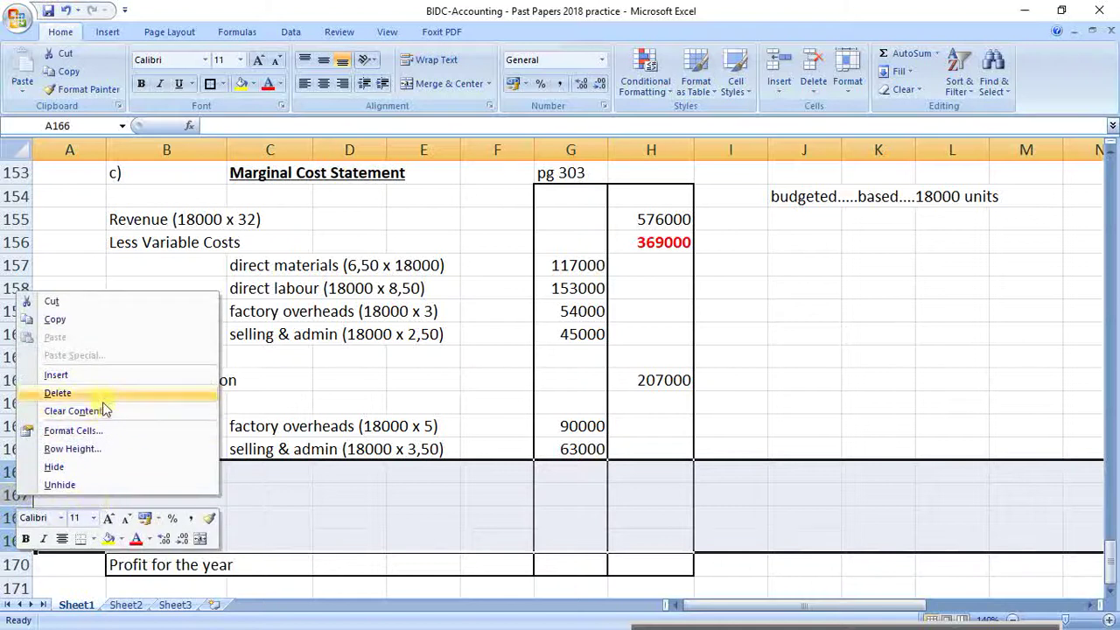
left_click(99, 393)
left_click(785, 449)
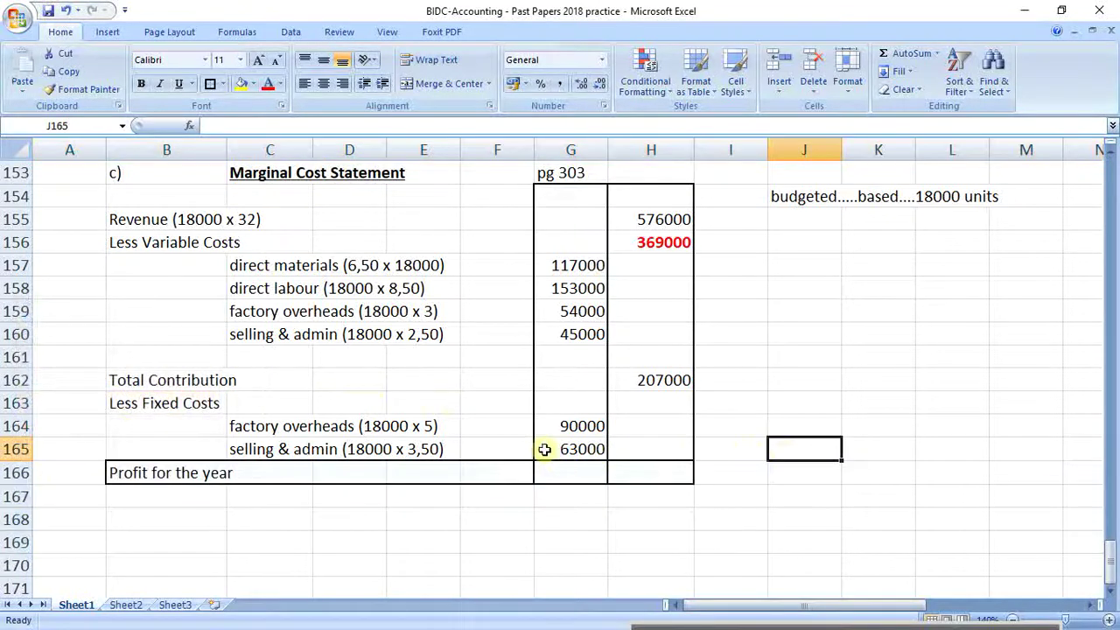
Total the fixed costs in H163 with the formula =G164+G165 and colour the figure red
left_click(642, 406)
type("=")
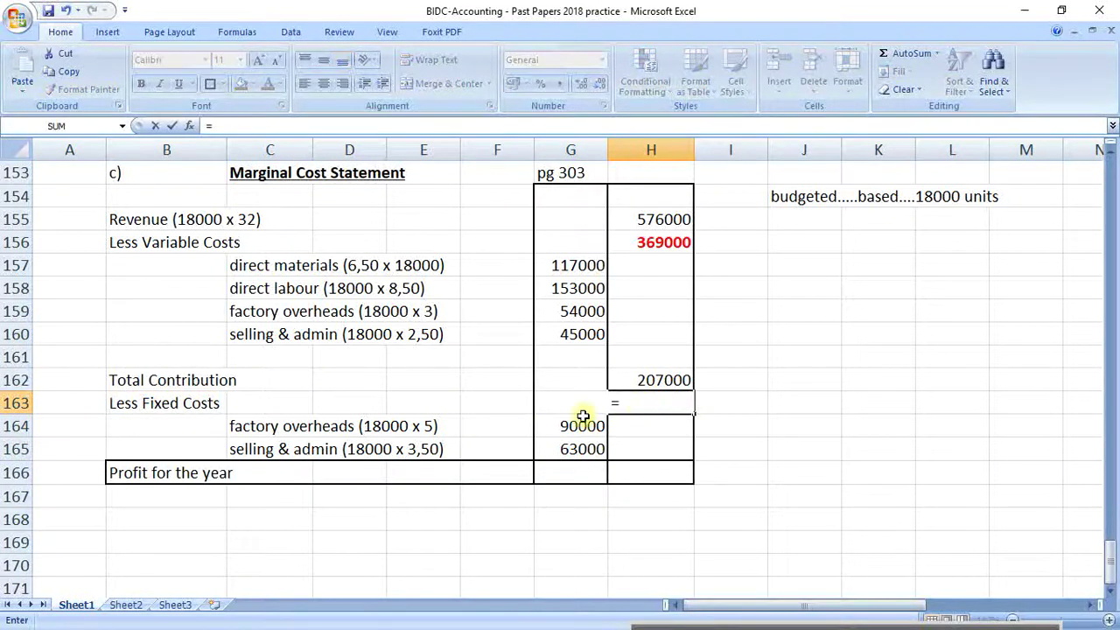
left_click(582, 418)
type("+")
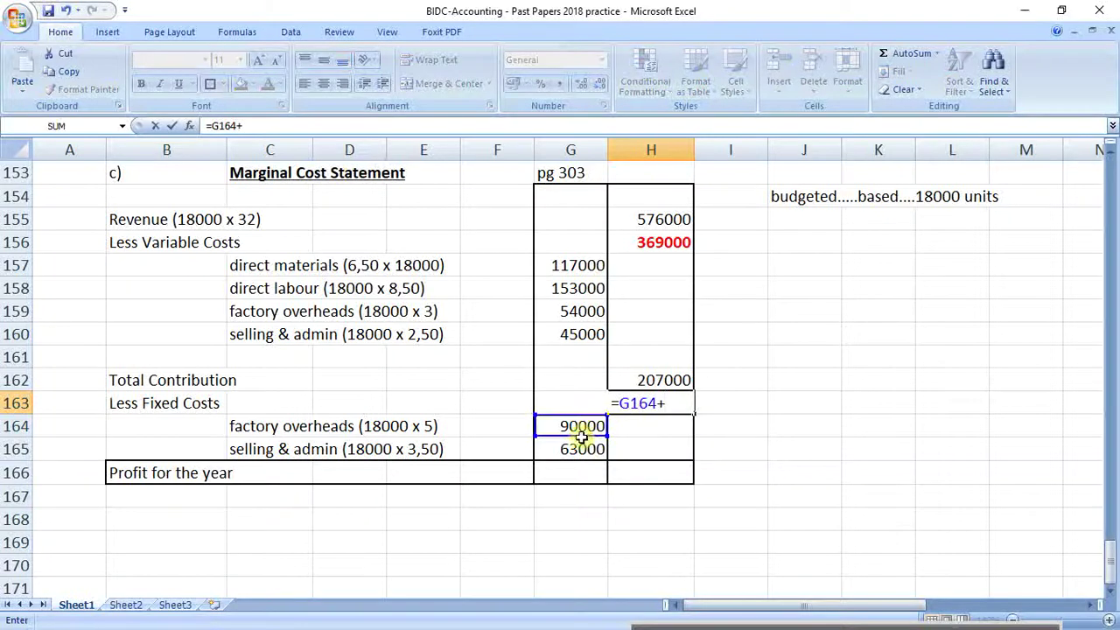
left_click(581, 444)
key("Return")
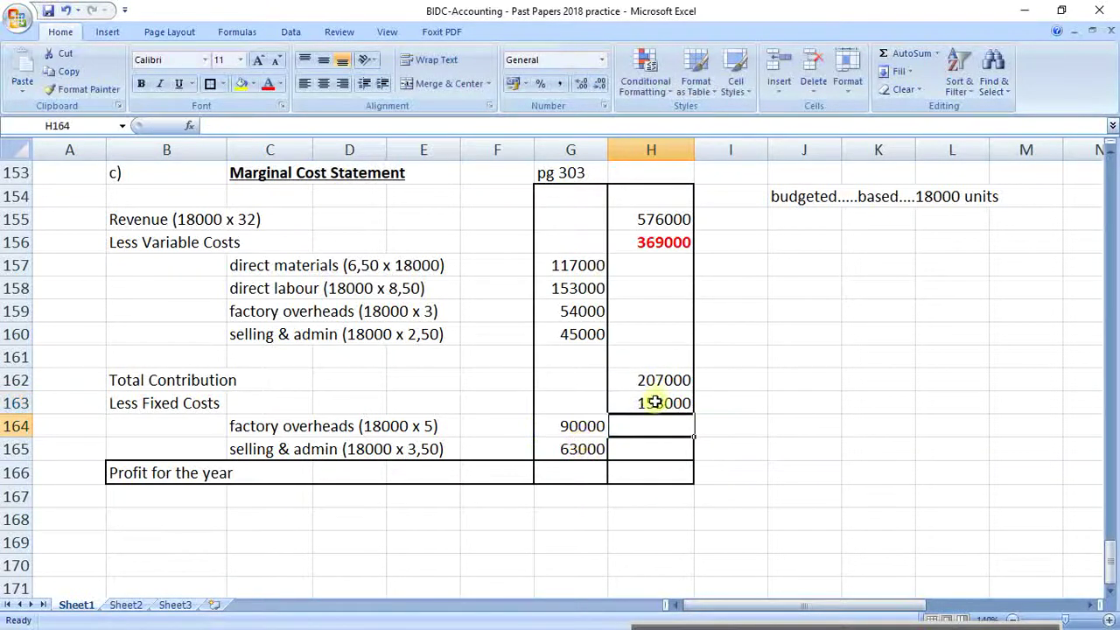
left_click(655, 402)
left_click(268, 84)
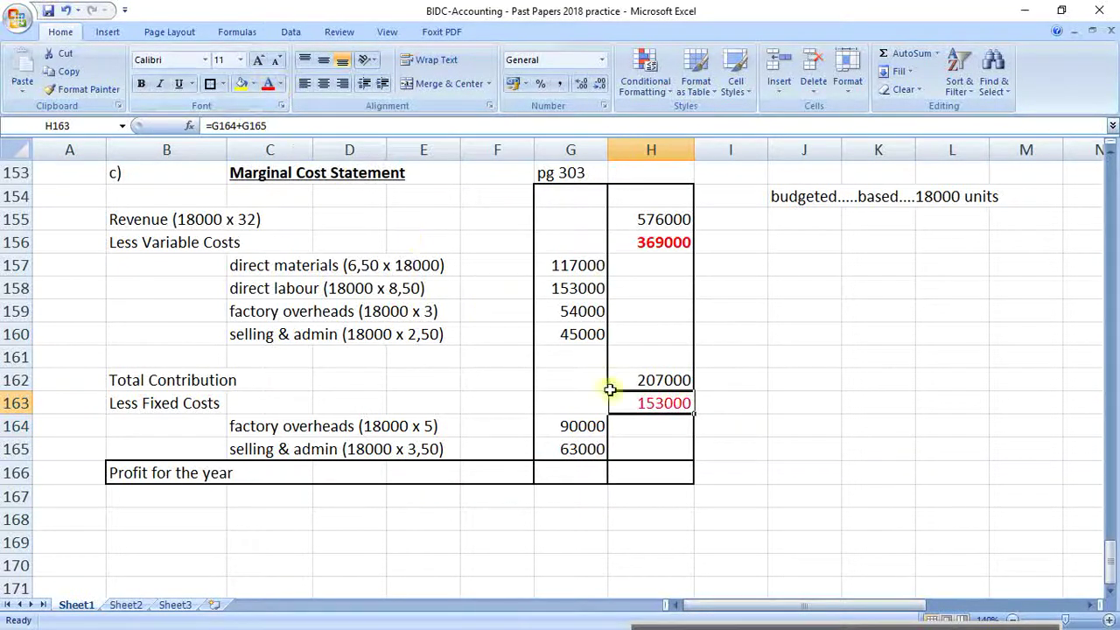
Calculate Profit for the year in H166 with the formula =H162-H163 and make B166:H166 bold
left_click(647, 471)
type("=")
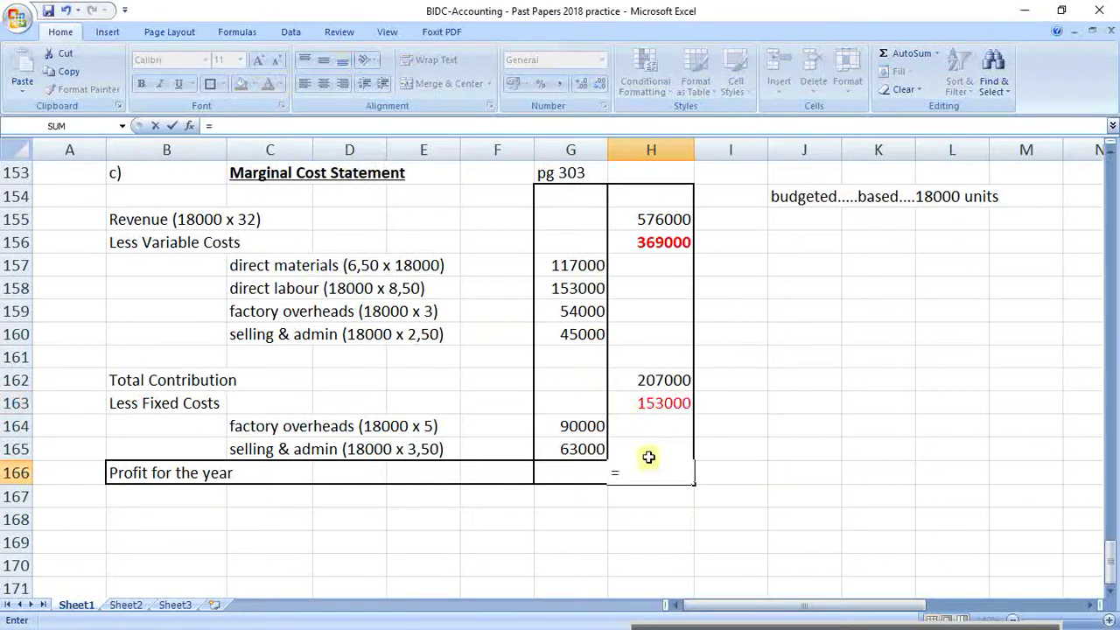
left_click(672, 376)
type("-")
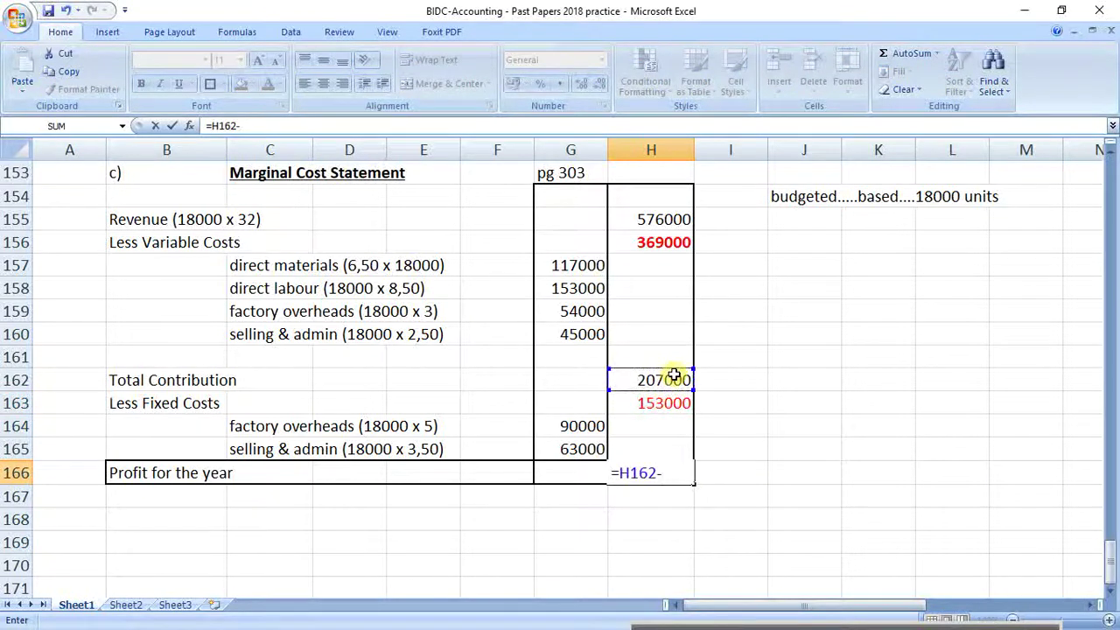
left_click(662, 410)
key("Return")
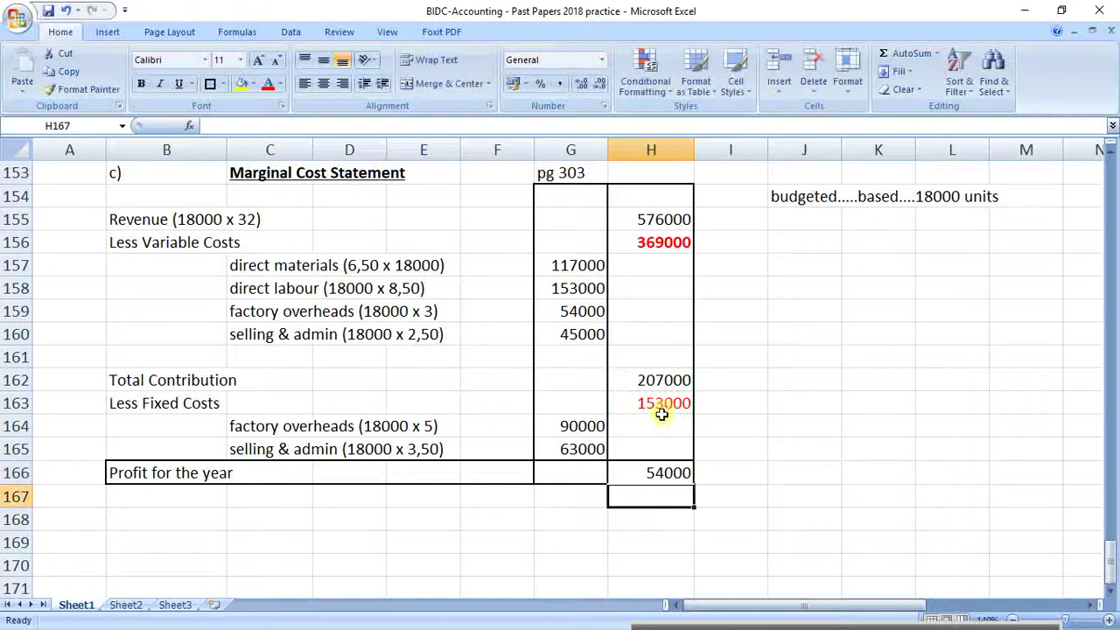
left_click_drag(168, 467, 657, 487)
key("ctrl+b")
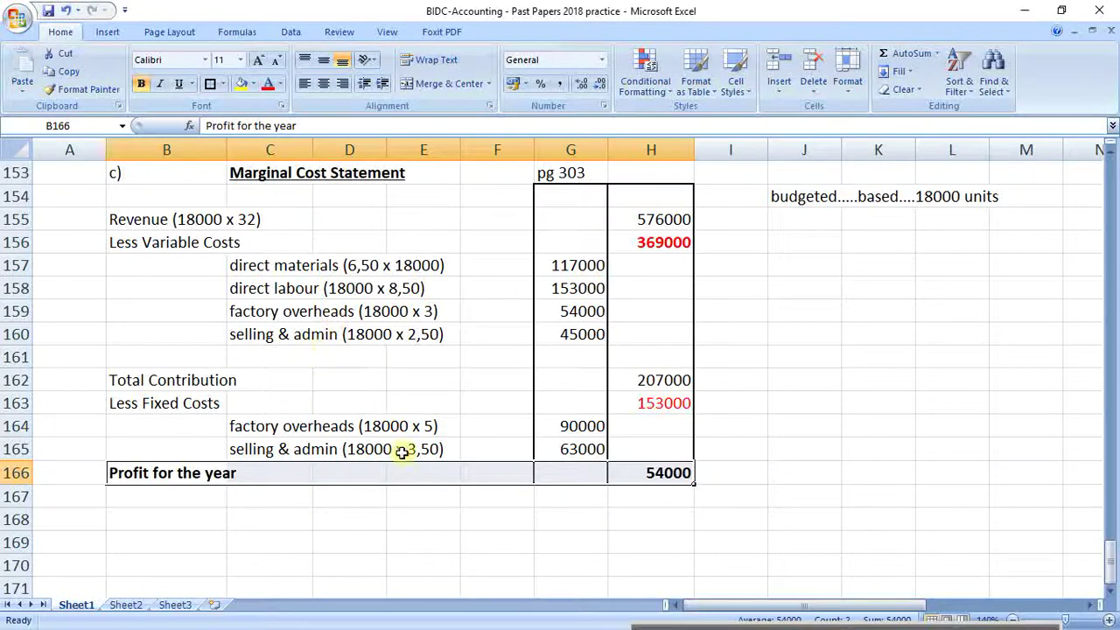
Review the finished Marginal Cost Statement, examining the variable cost items and the Profit for the year row
left_click(324, 515)
left_click_drag(158, 481, 625, 482)
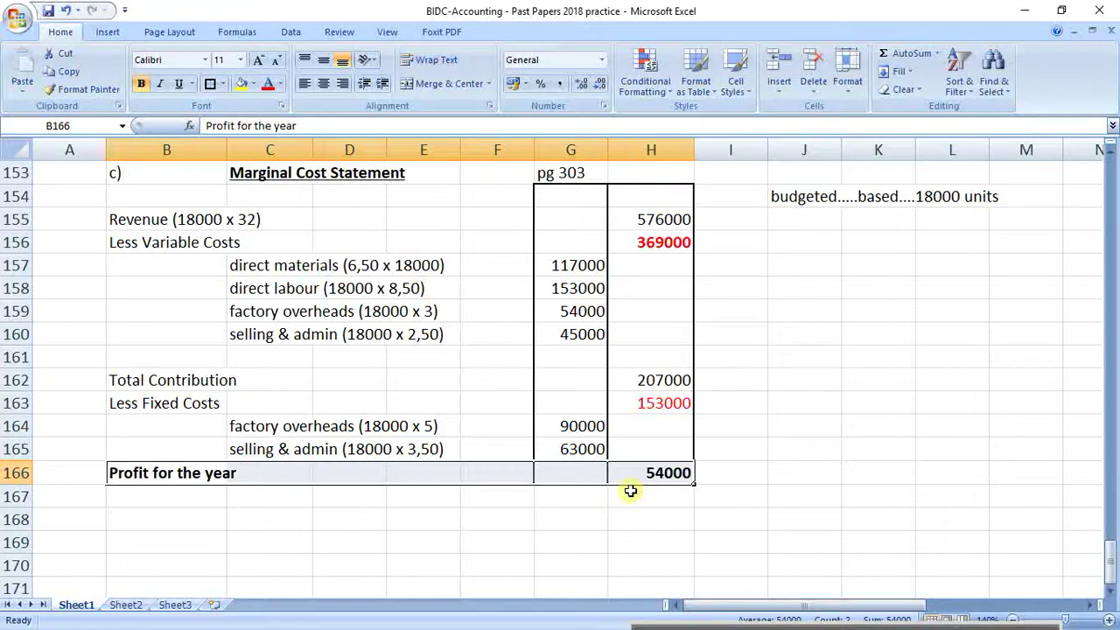
left_click_drag(250, 266, 470, 327)
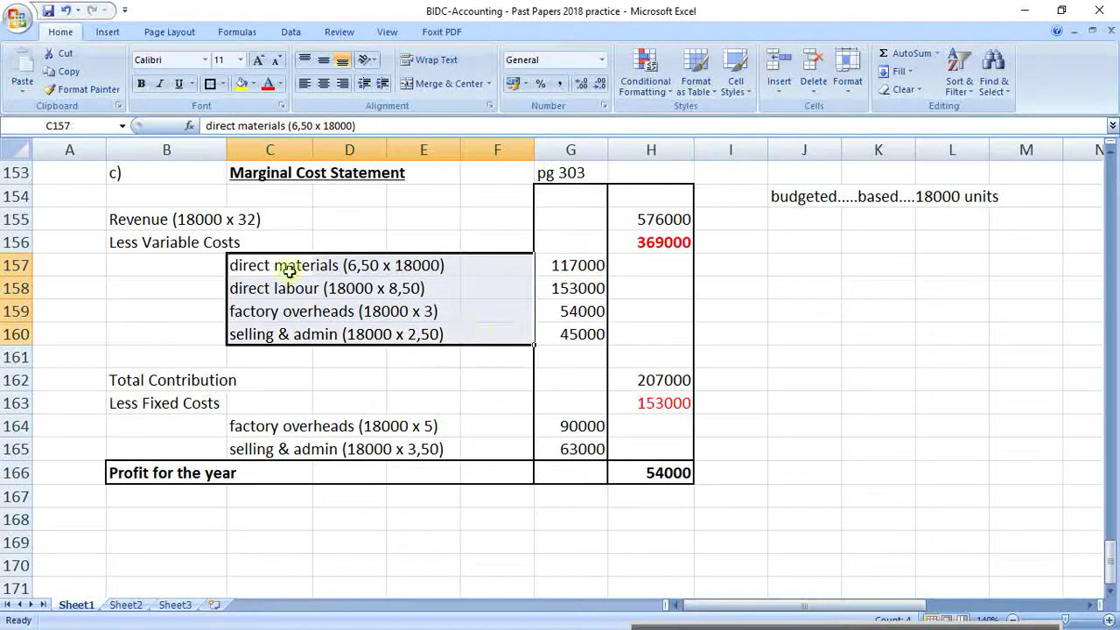
left_click(166, 473)
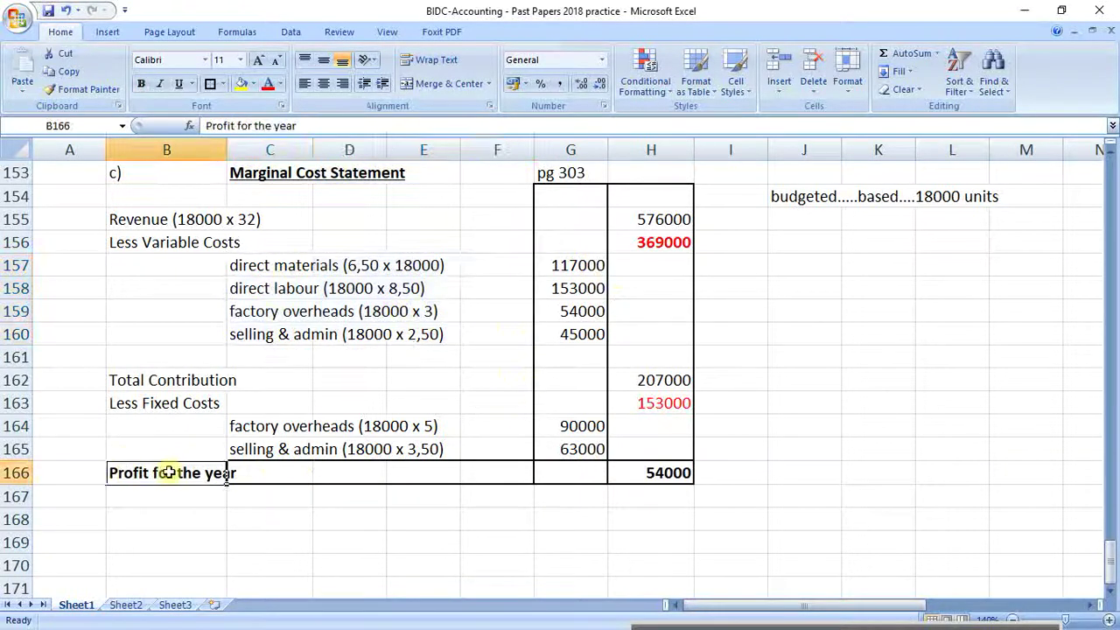
left_click_drag(166, 473, 675, 467)
left_click(744, 473)
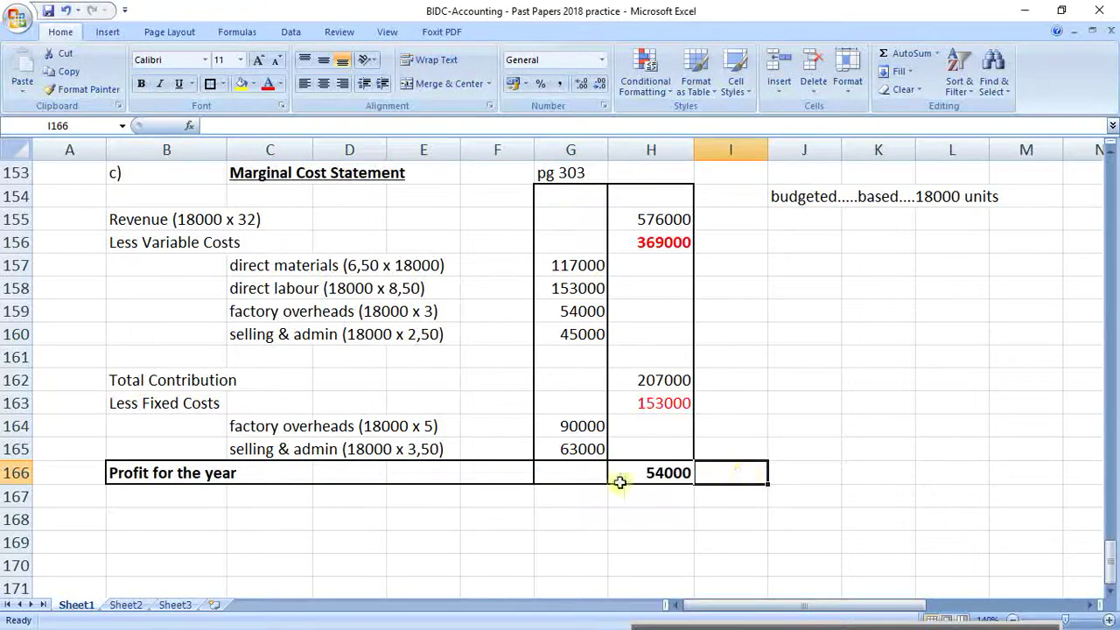
left_click_drag(143, 468, 613, 470)
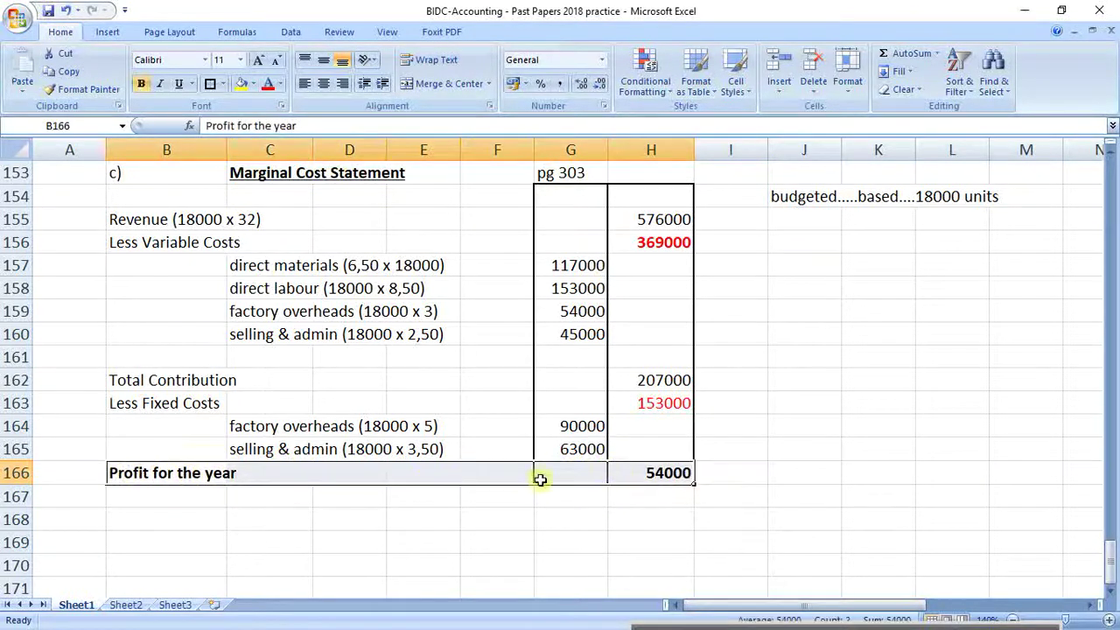
left_click_drag(143, 473, 686, 475)
left_click(723, 475)
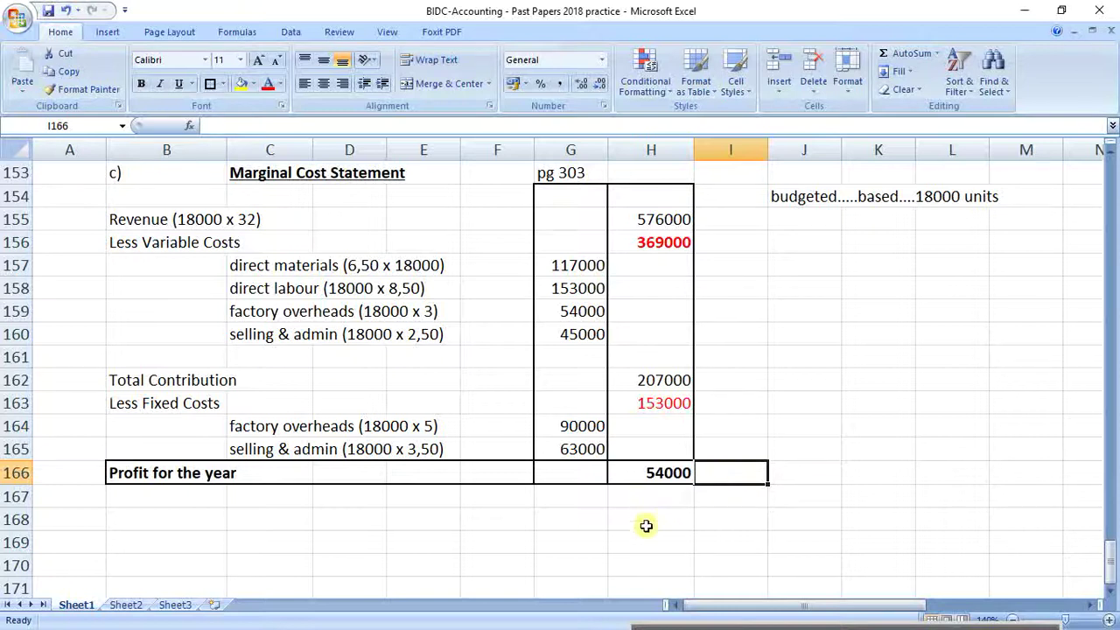
scroll(495, 485, "down", 1)
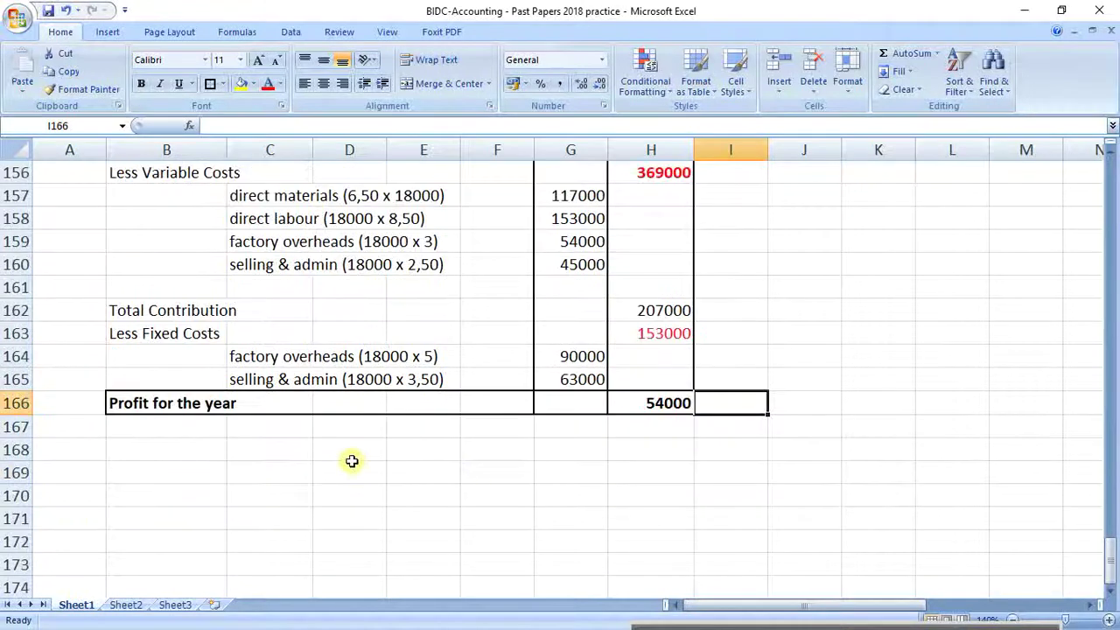
Add the note "*we will use the additional info for this question......" in B168 below the Marginal Cost Statement
left_click(179, 452)
type("*")
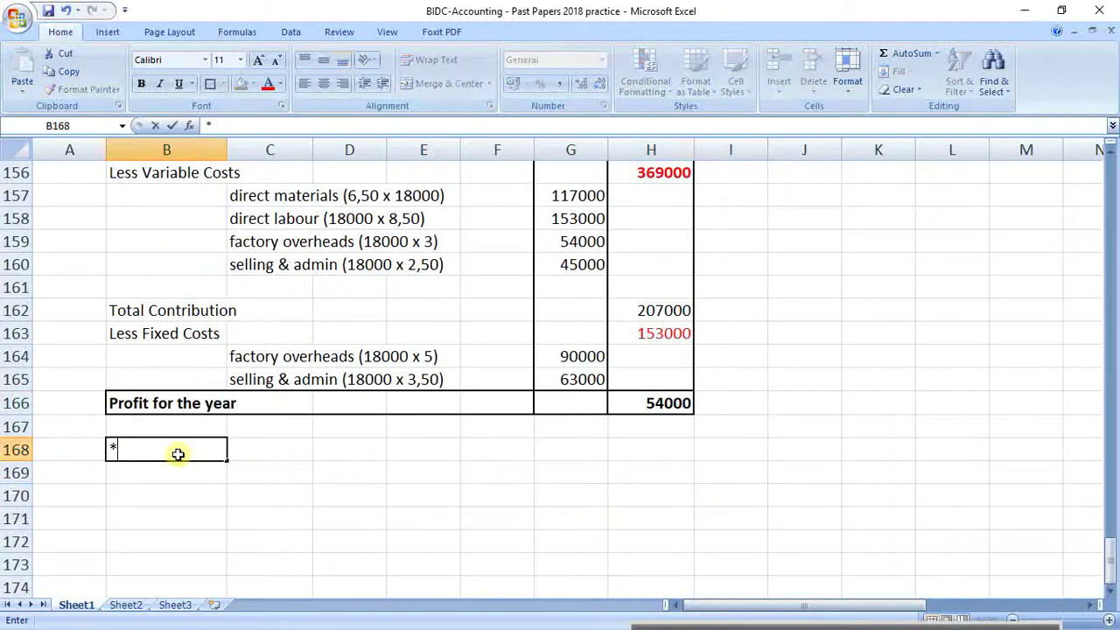
type("we a")
key("BackSpace")
type("w")
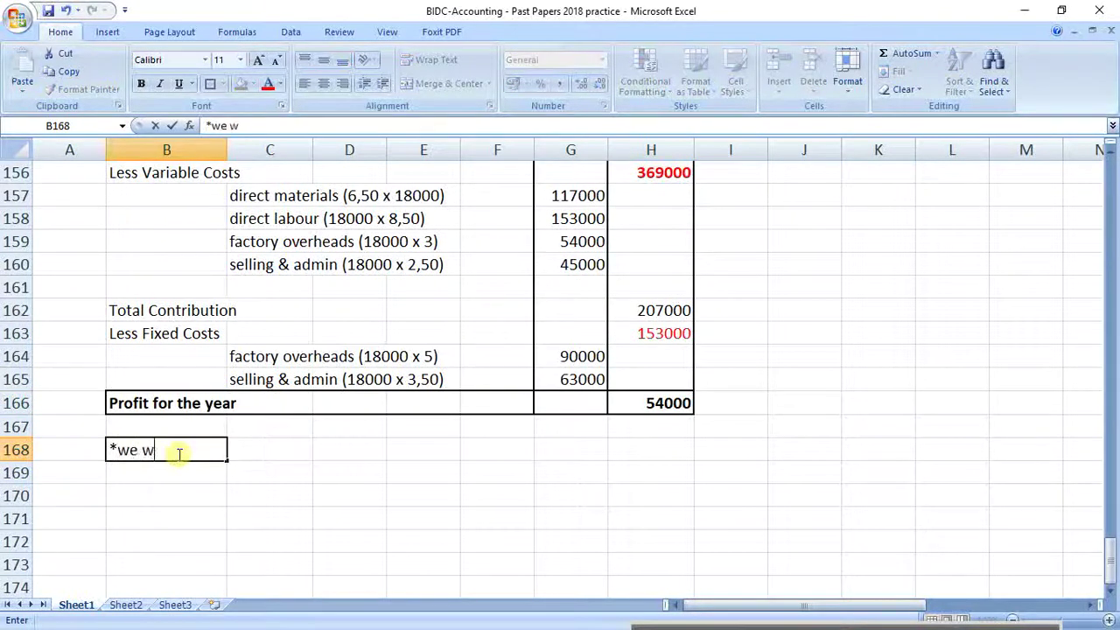
type("ill use th")
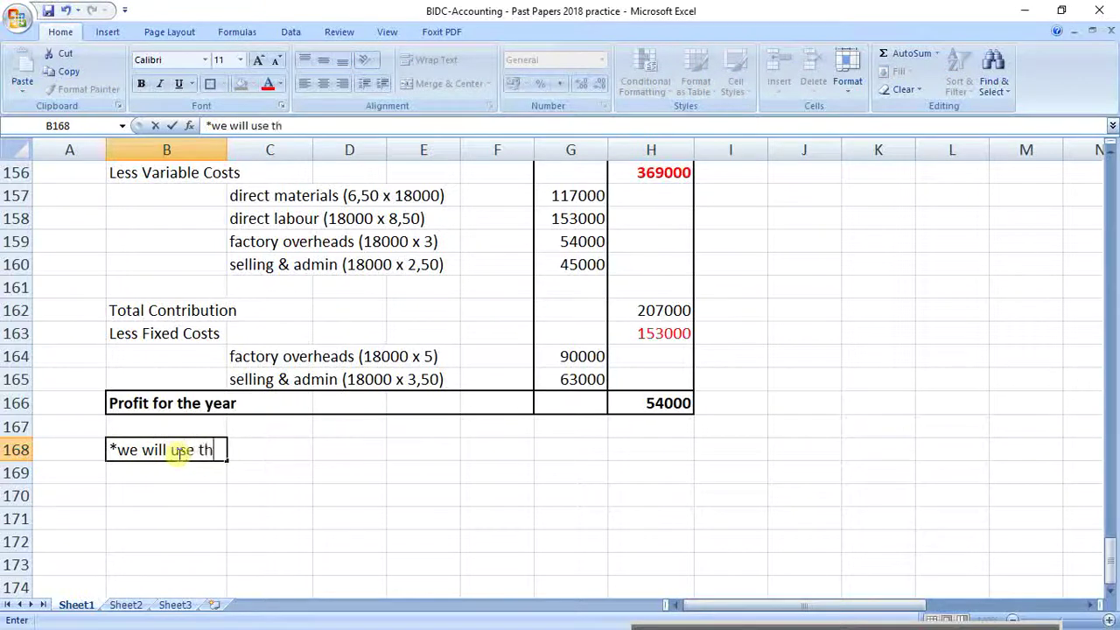
type("e addit")
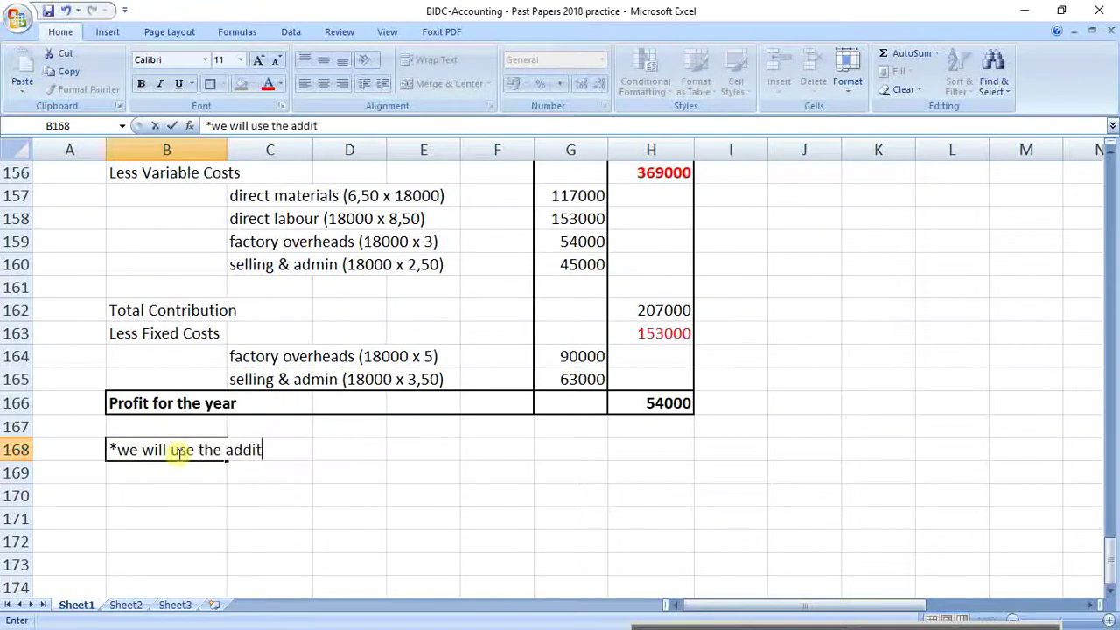
type("ional info")
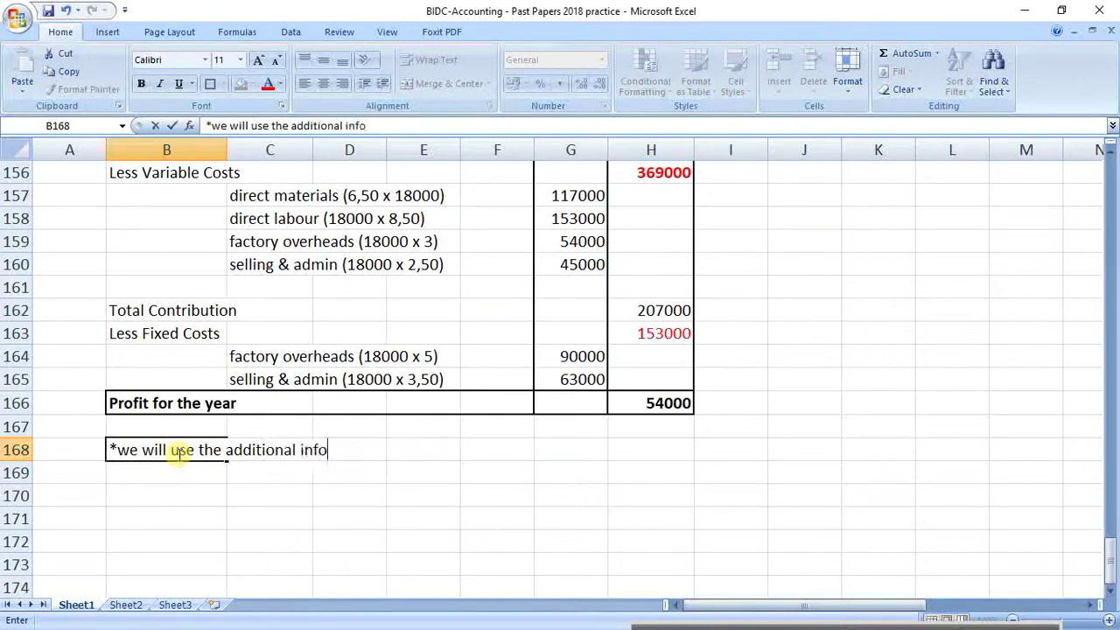
type(" t")
key("BackSpace")
type("for this ")
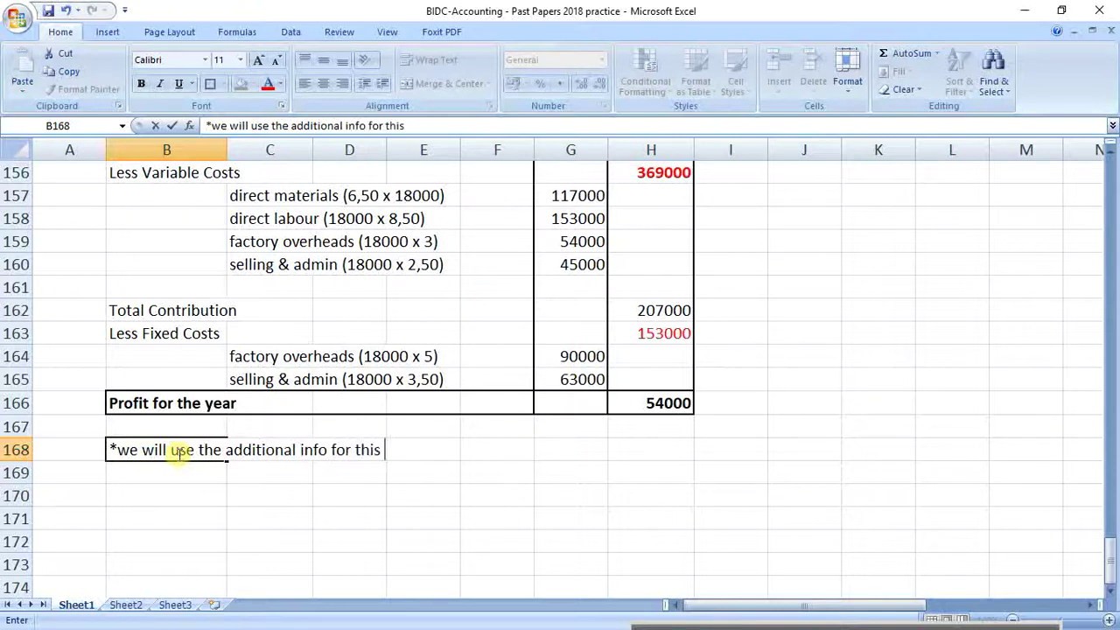
type("question/")
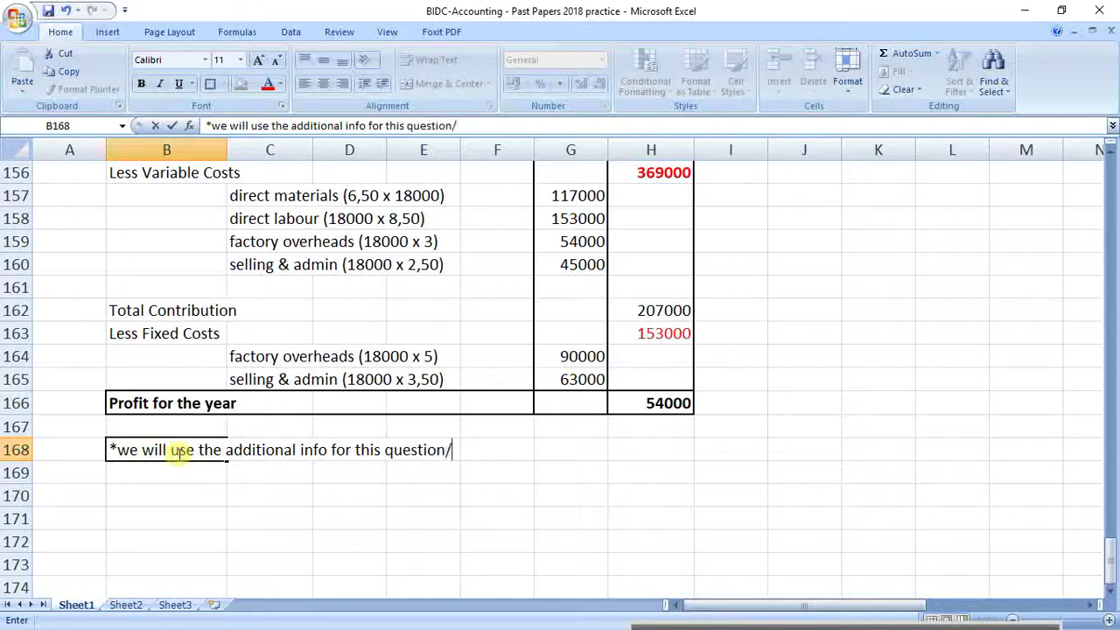
key("BackSpace")
type("......")
key("Return")
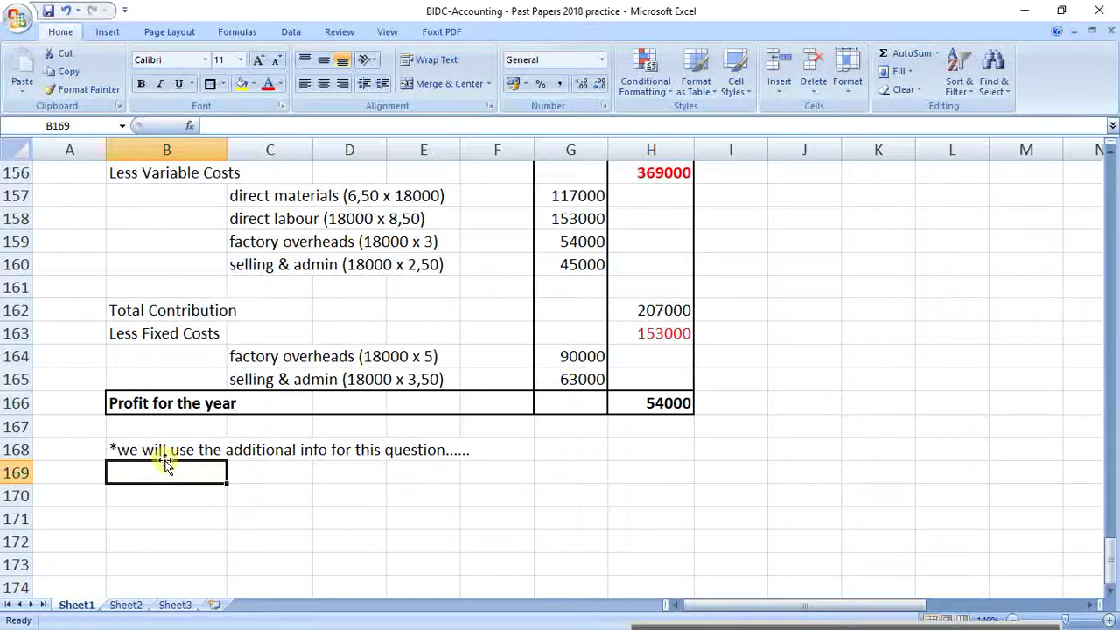
Copy only the text "BEP = fixed costs / SP - VC =" from the part a answer in B140 into B171
scroll(188, 477, "up", 5)
scroll(200, 475, "up", 1)
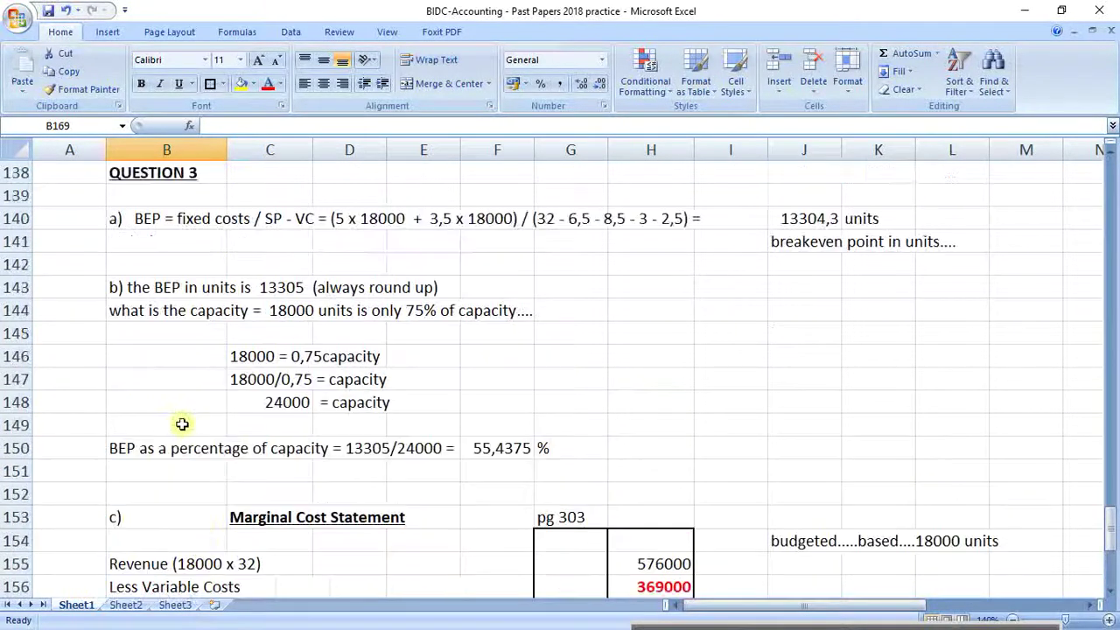
left_click(153, 221)
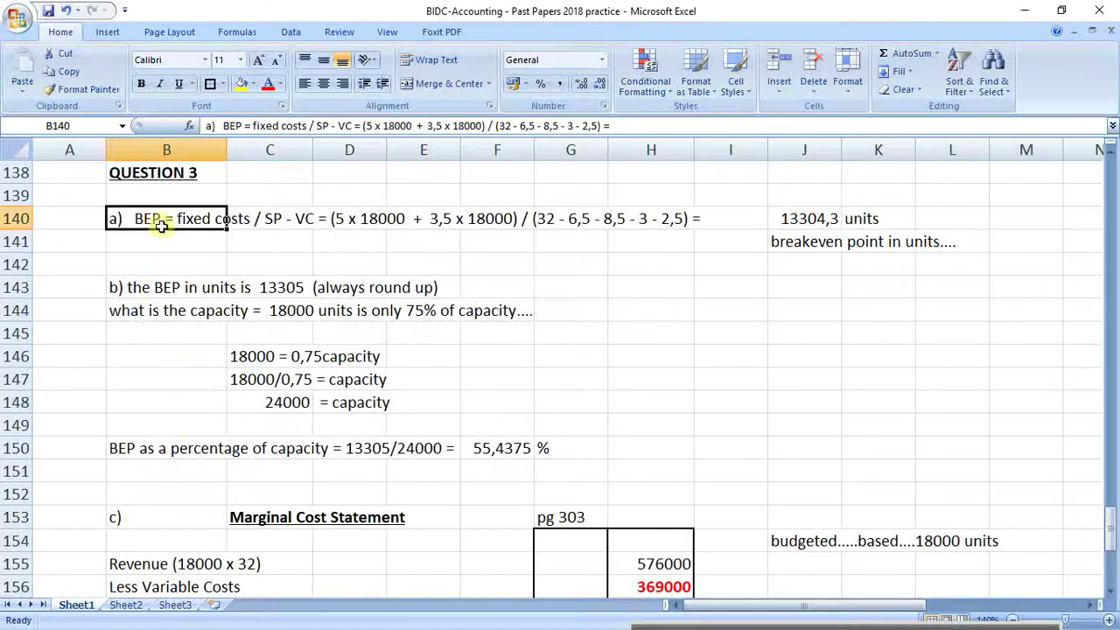
left_click_drag(359, 125, 221, 126)
key("ctrl+c")
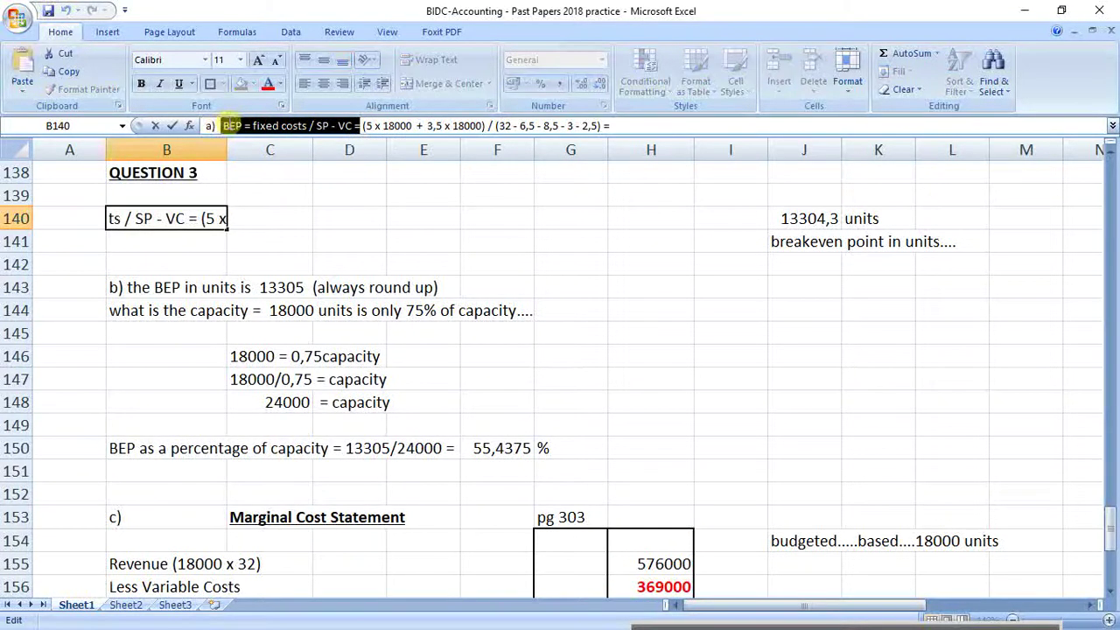
key("Return")
scroll(201, 245, "down", 9)
scroll(200, 249, "down", 2)
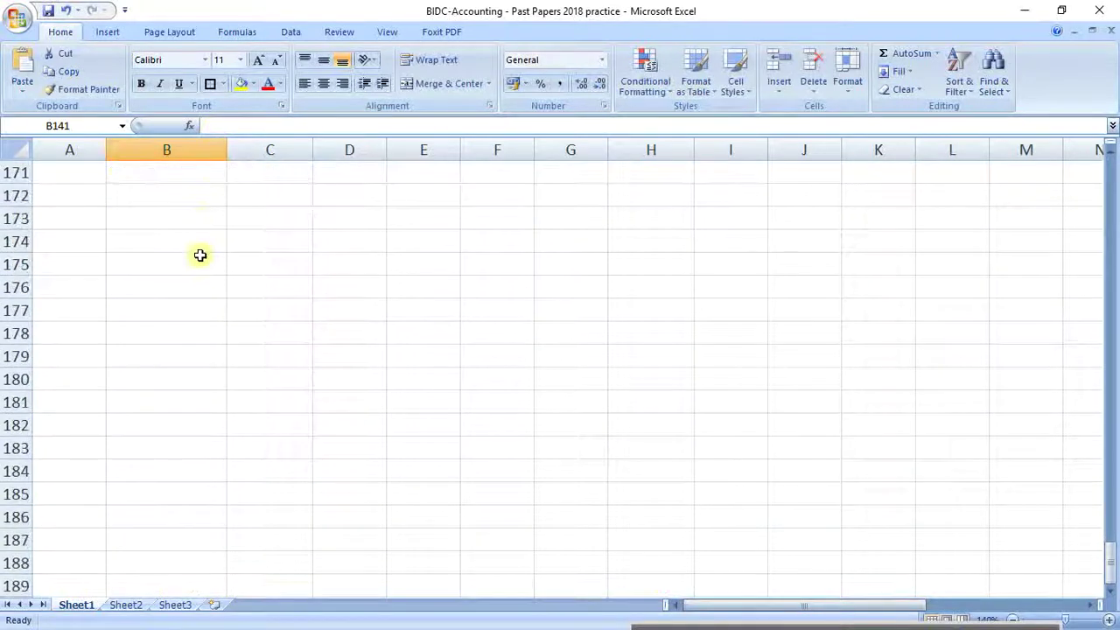
scroll(175, 275, "up", 1)
left_click(175, 244)
key("ctrl+v")
Label the break-even row as part "d)" in A171
scroll(228, 274, "up", 7)
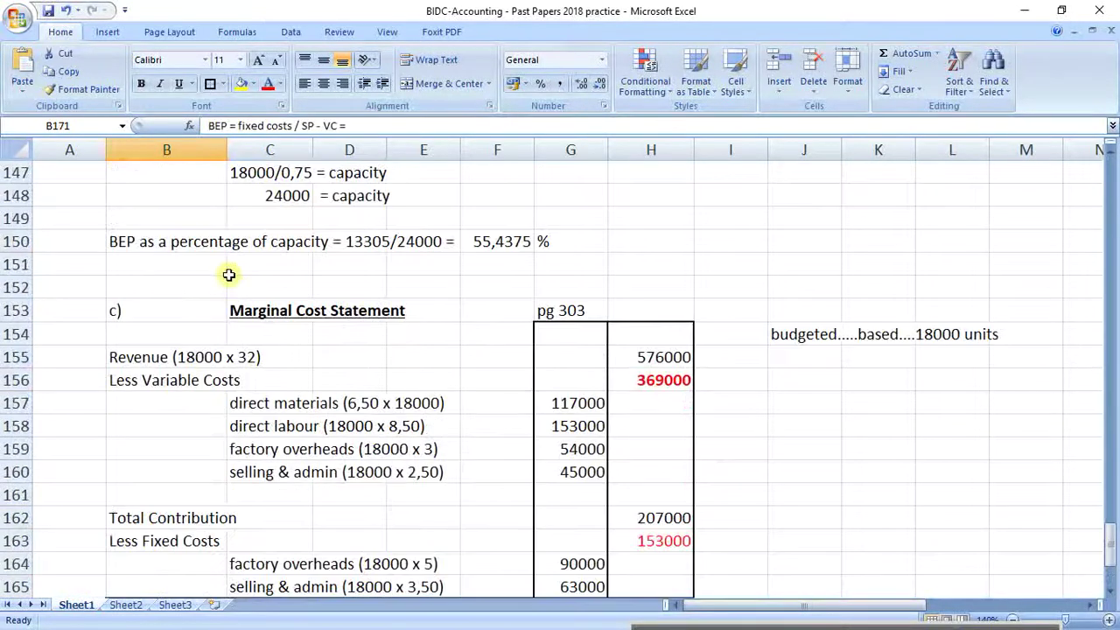
scroll(245, 284, "down", 4)
left_click(88, 444)
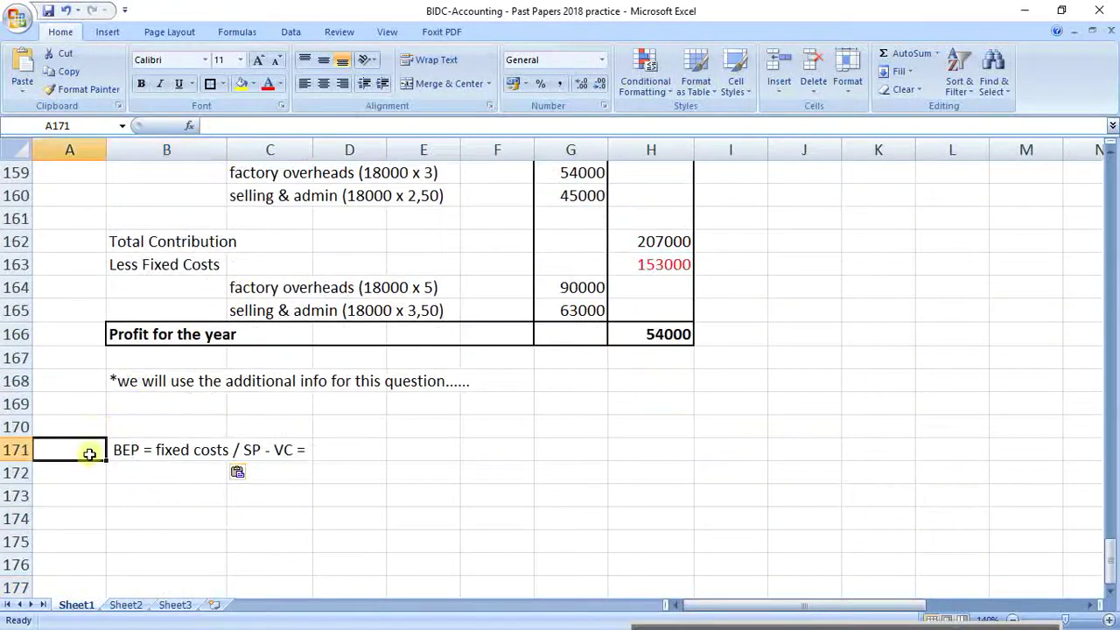
type("d)")
key("Return")
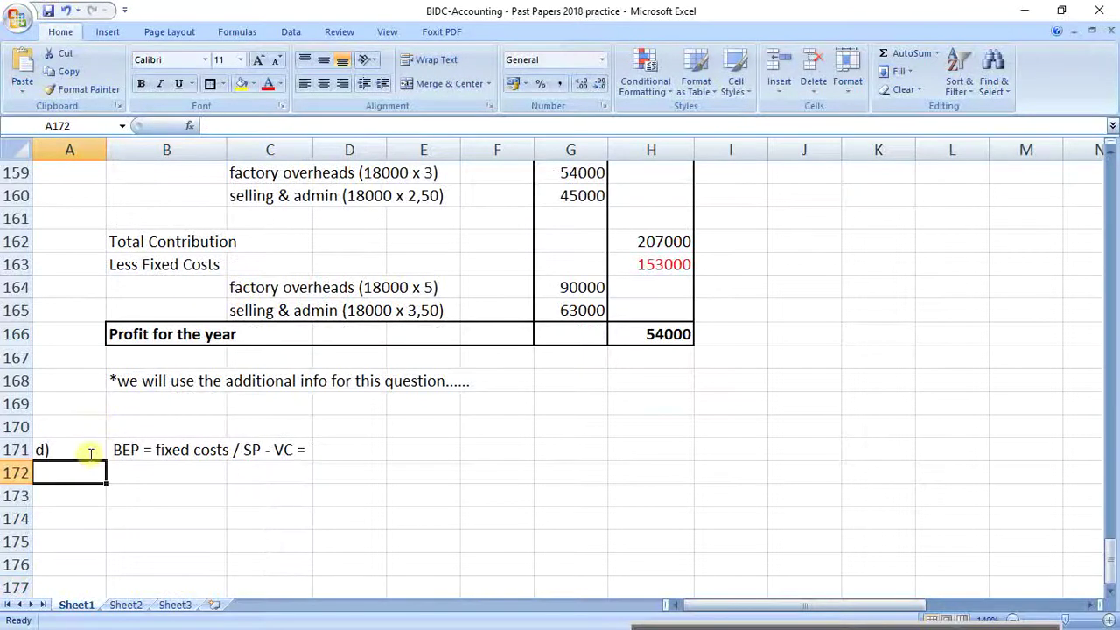
Replace the contents of B171 with a copy of the full BEP calculation from B140
left_click(147, 468)
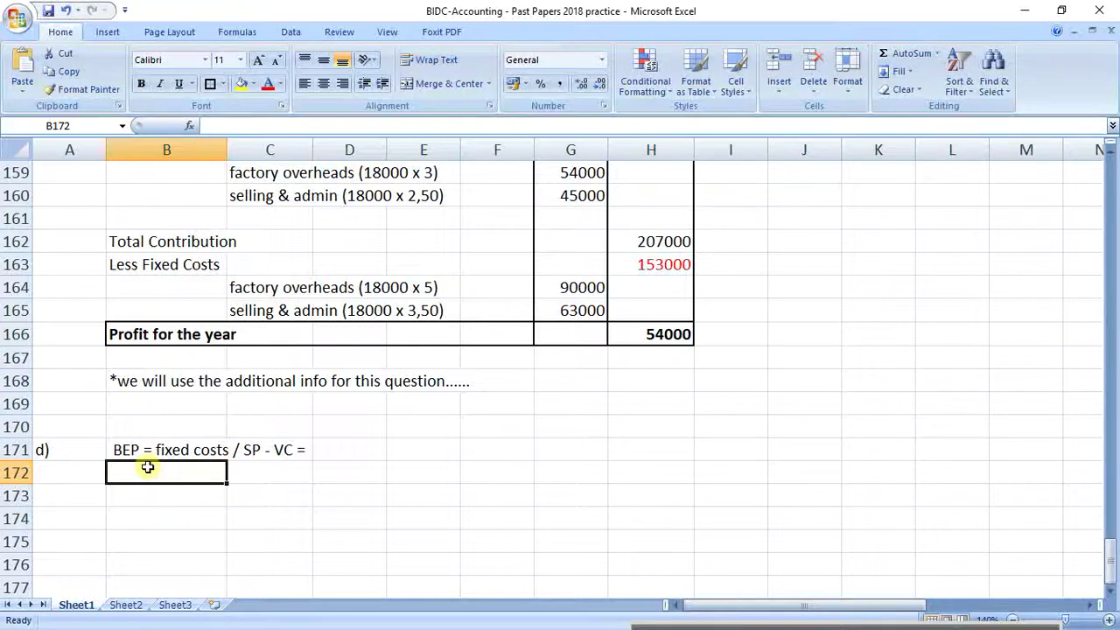
scroll(187, 438, "up", 7)
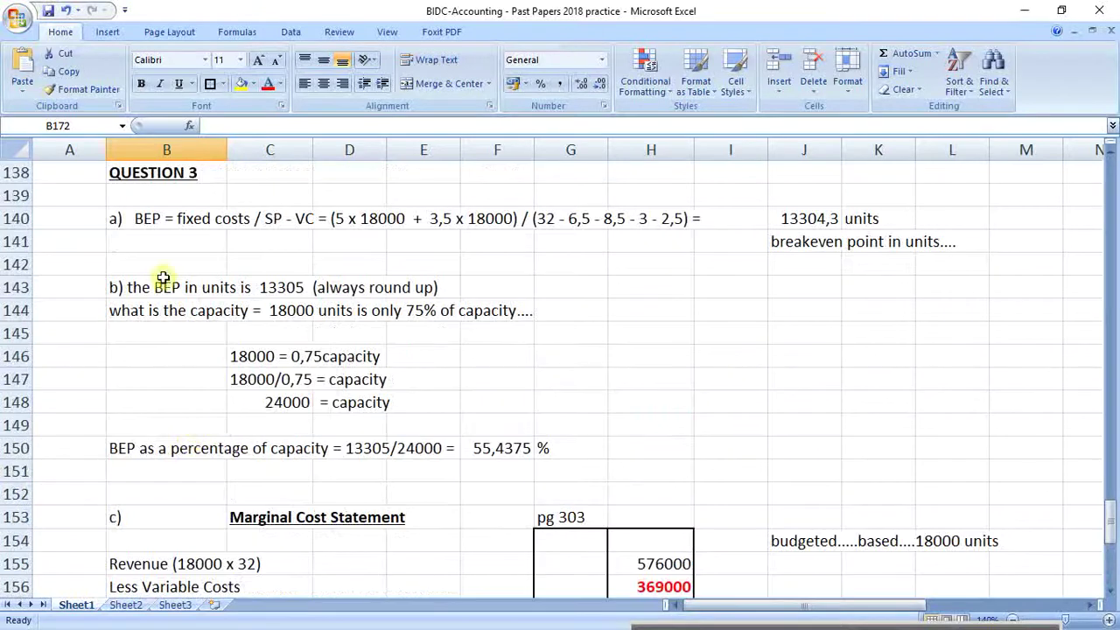
left_click(149, 218)
key("ctrl+c")
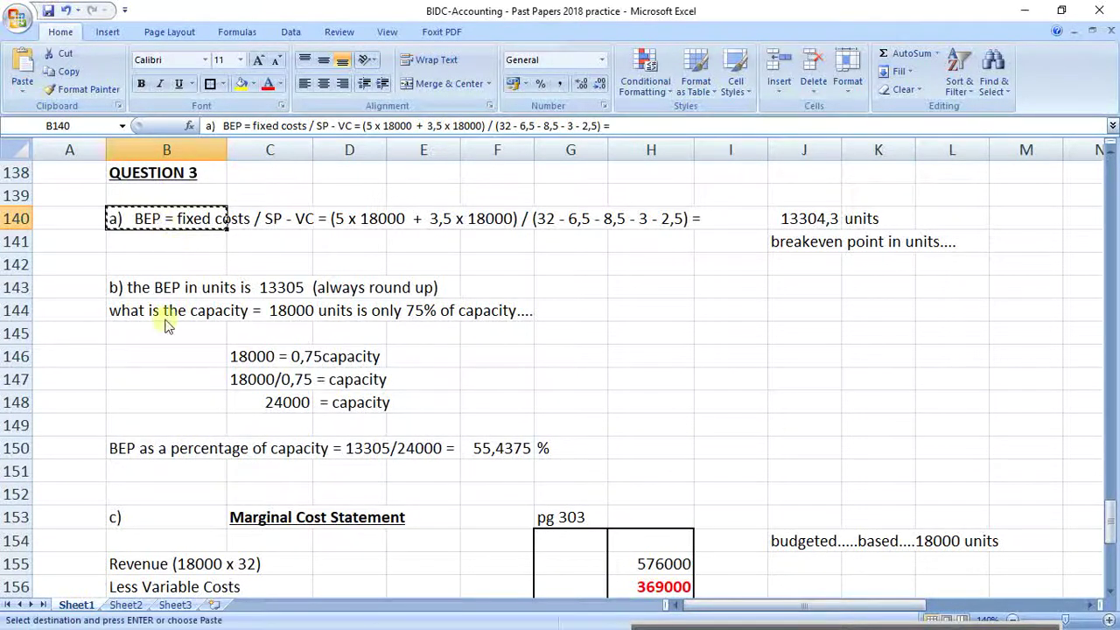
scroll(165, 321, "down", 6)
scroll(162, 328, "down", 5)
scroll(160, 327, "up", 1)
left_click(134, 245)
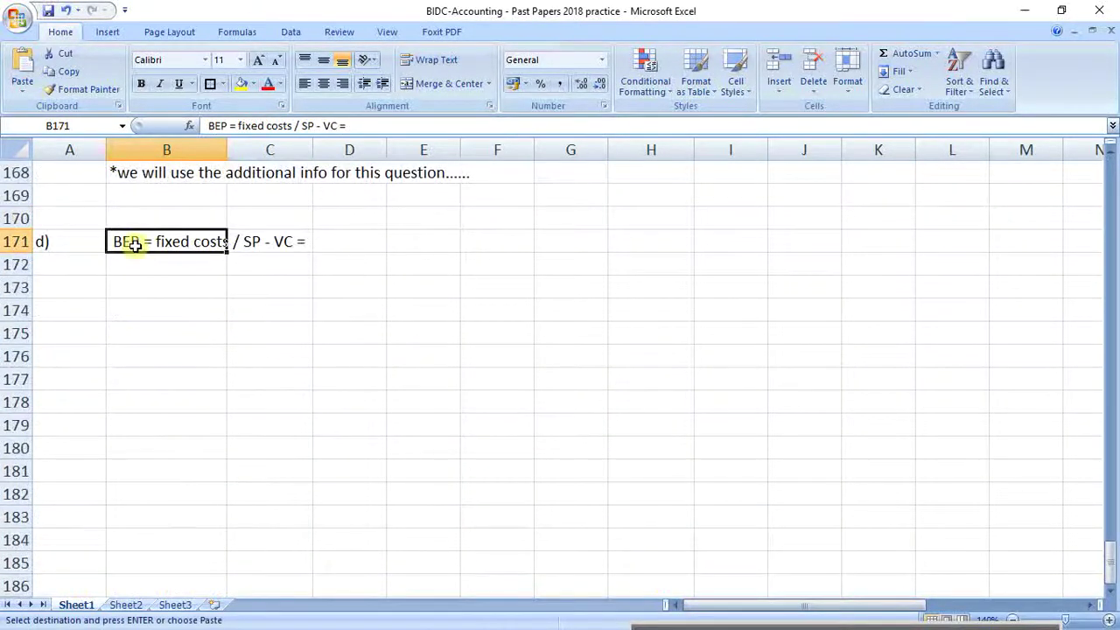
key("ctrl+v")
Remove the "a)" prefix from B171 so the text starts with "BEP = fixed costs"
double_click(135, 245)
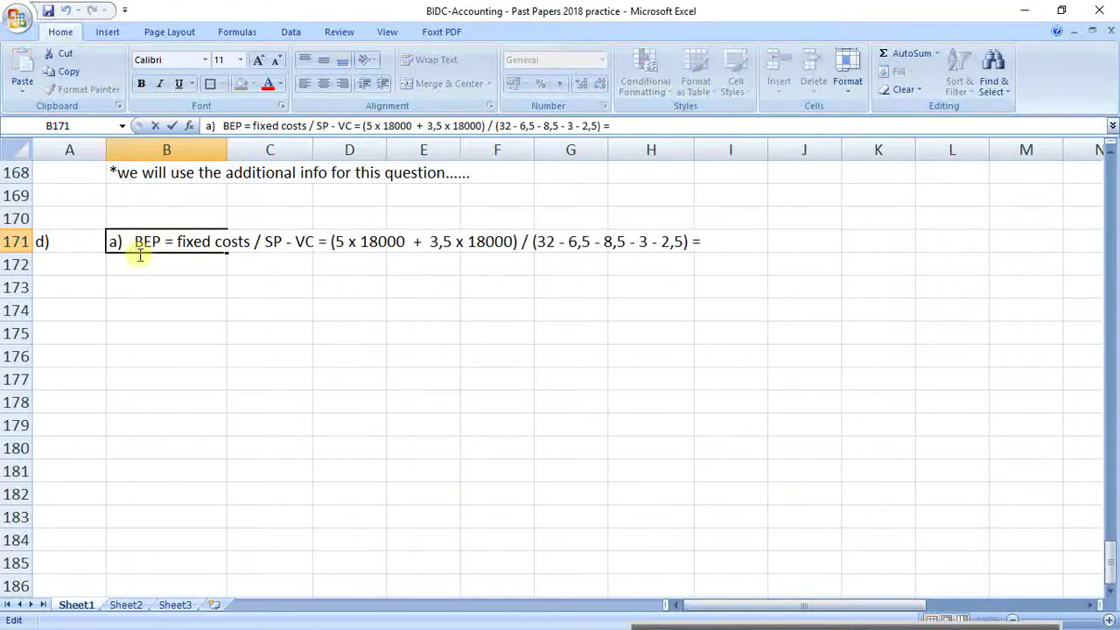
key("BackSpace")
key("BackSpace")
key("BackSpace")
key("BackSpace")
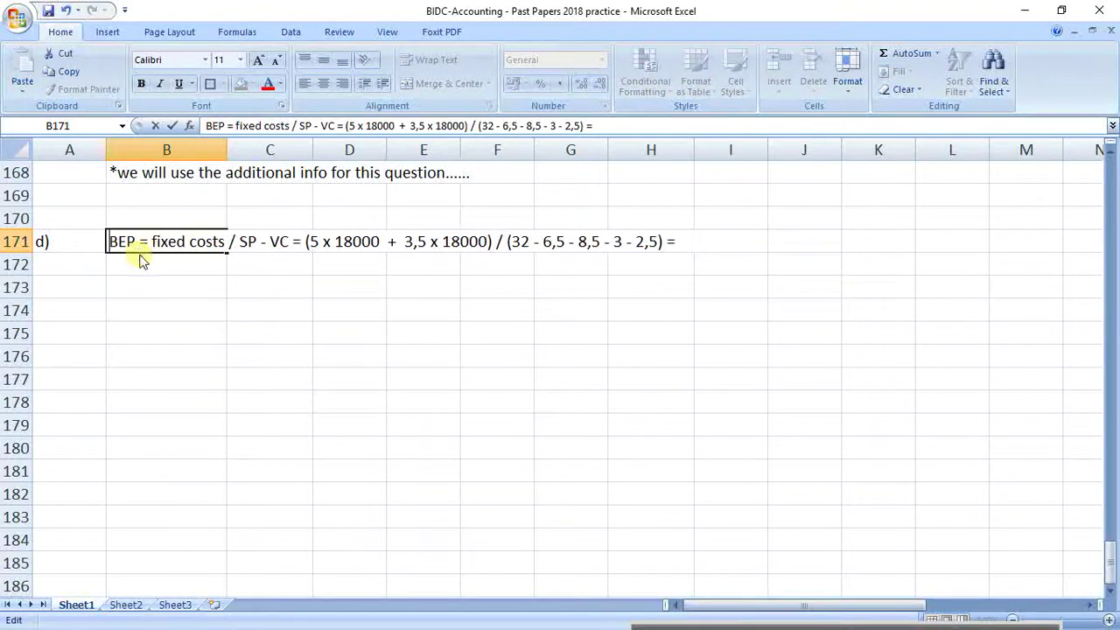
key("Return")
Start a working line in B174 with the text "current c"
left_click(184, 314)
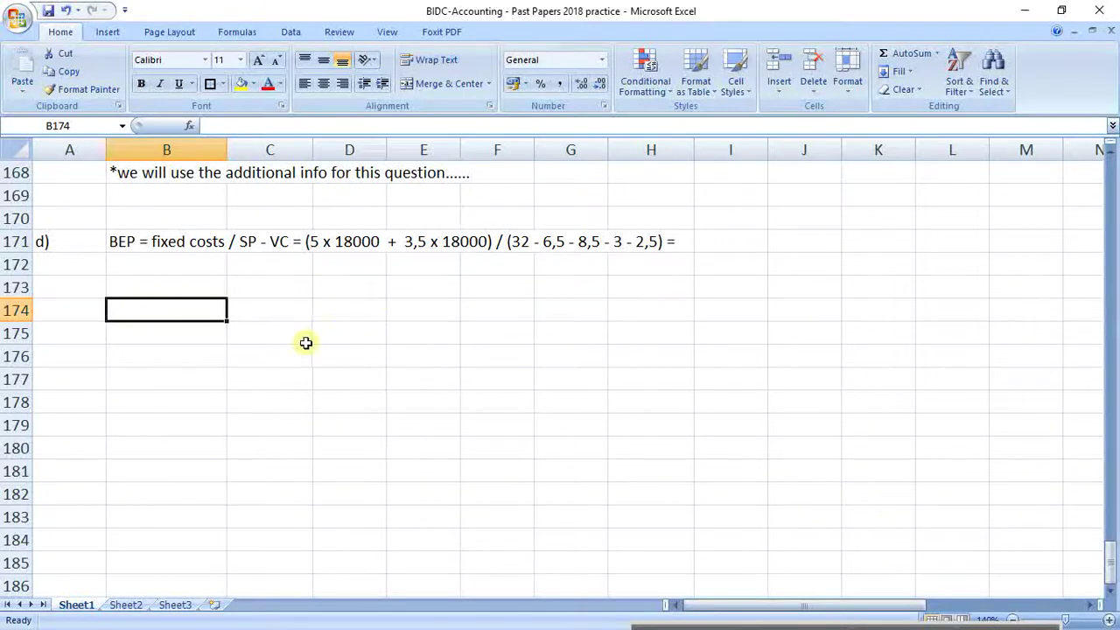
type("current c")
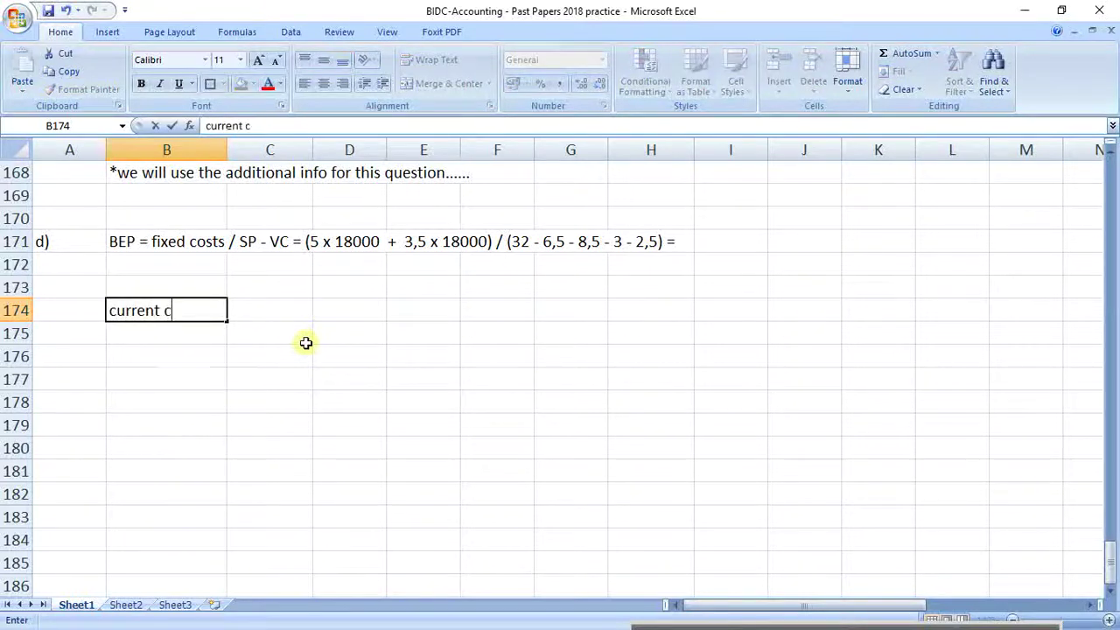
Complete the note in B174 as "current capacity = 18000..... They will add 10% because of this new machinery....."
type("apacity =")
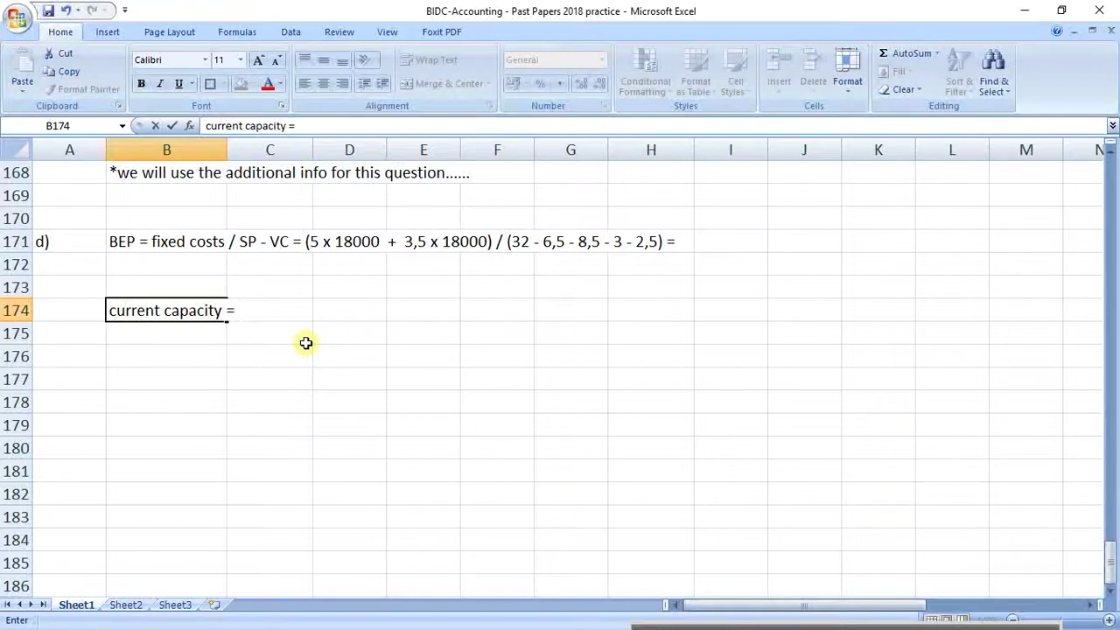
type("18000....")
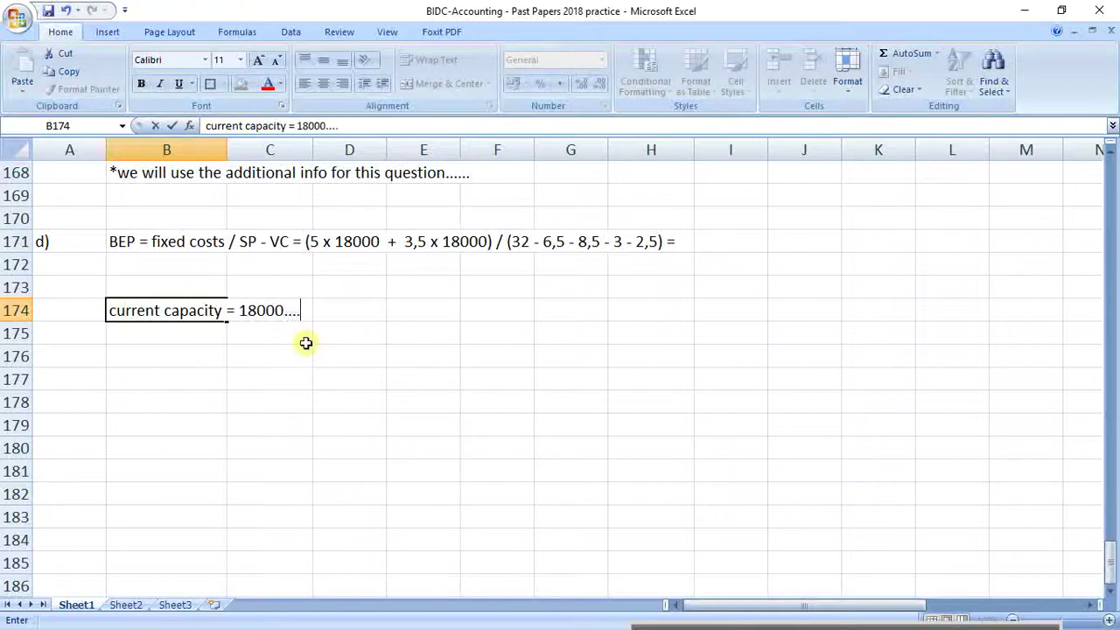
type(". they wi")
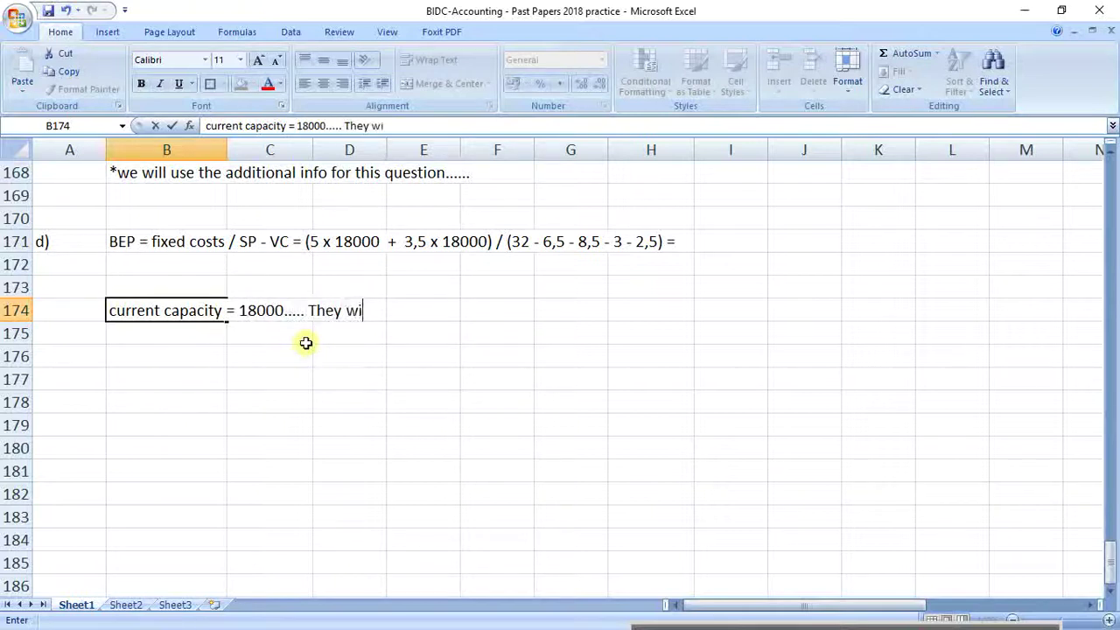
type("ll add 10")
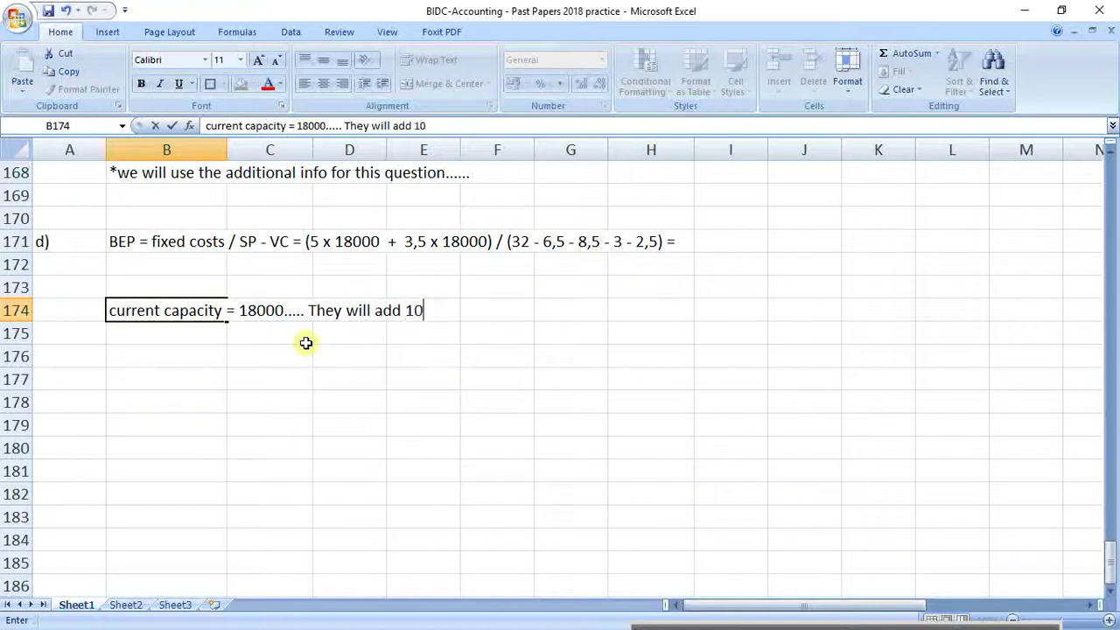
type("% because of")
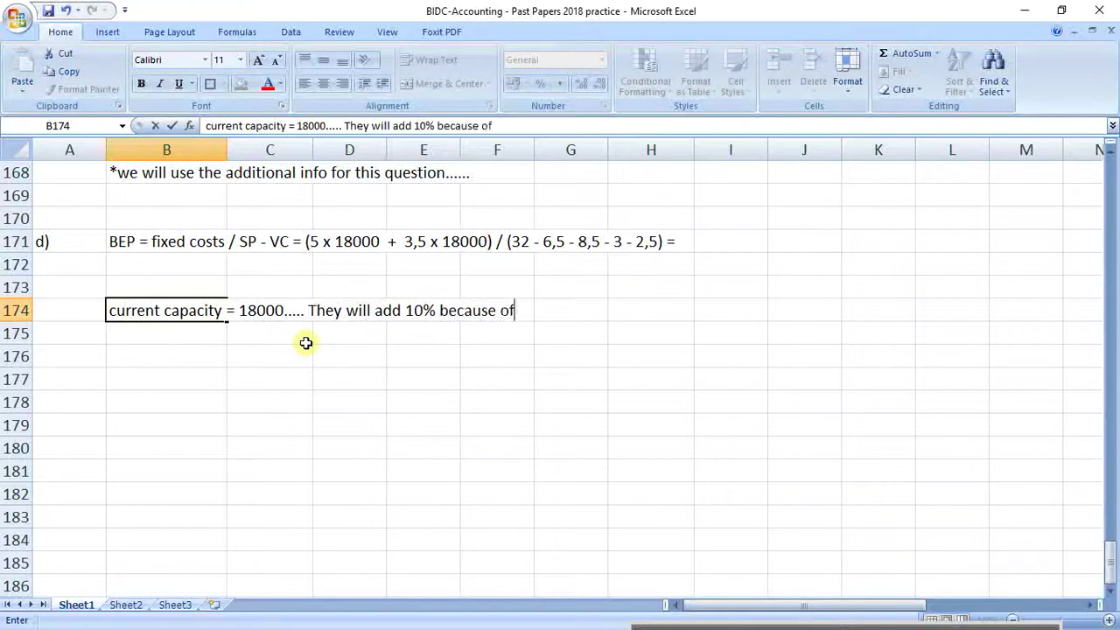
type(" this new")
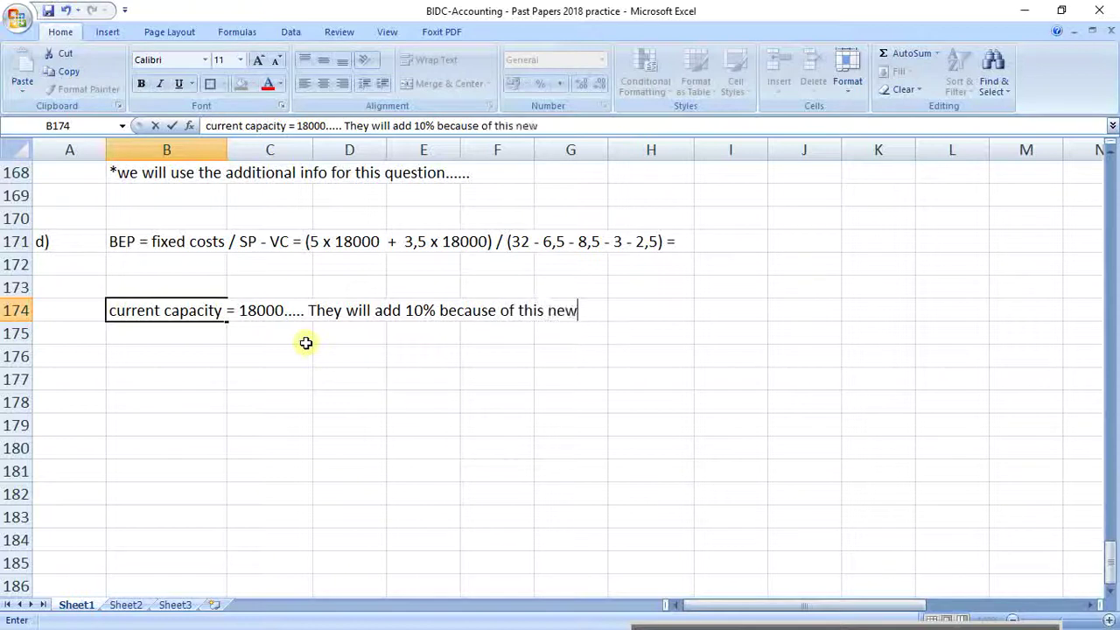
type(" machine")
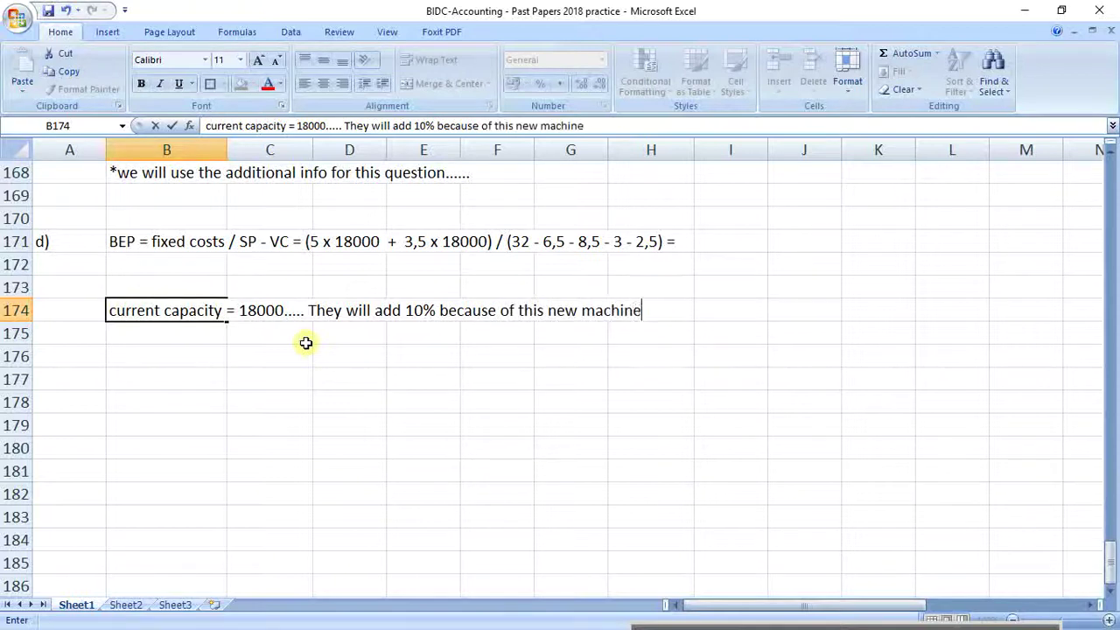
type("ry.....")
key("Return")
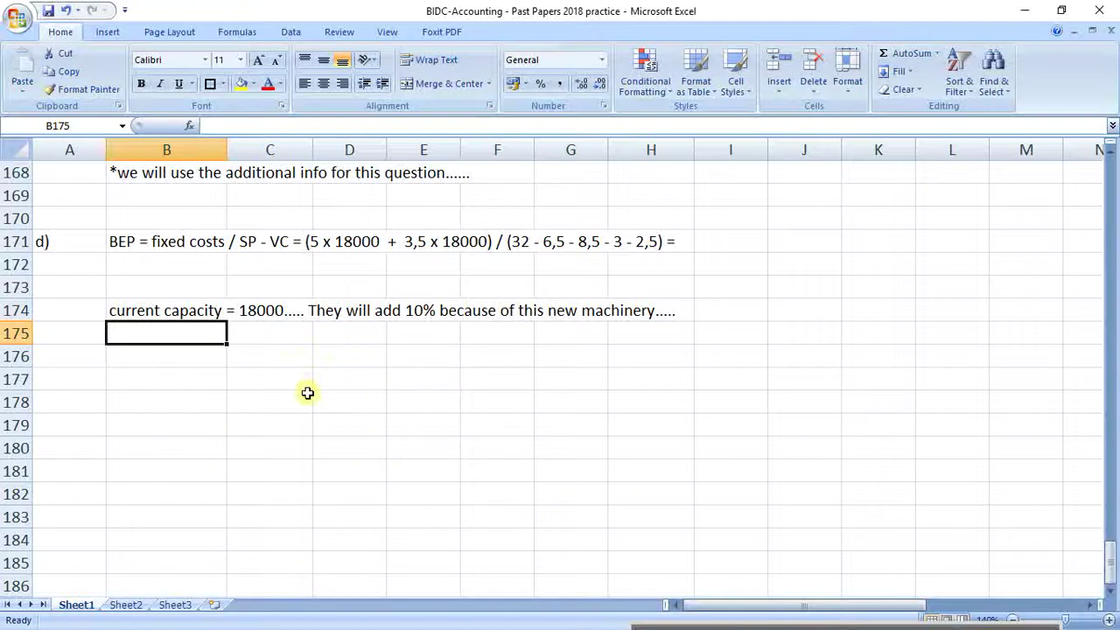
Enter the label "new production will be 18000 x 1,10 =" in cell B175
type("c")
key("BackSpace")
key("BackSpace")
type("n")
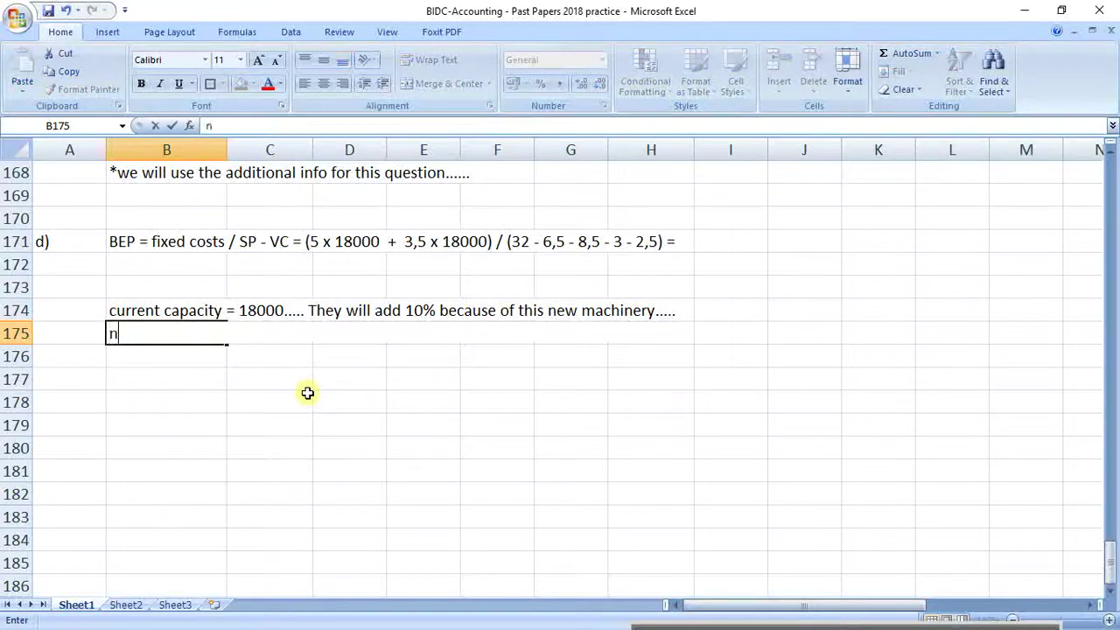
type("ew production wi")
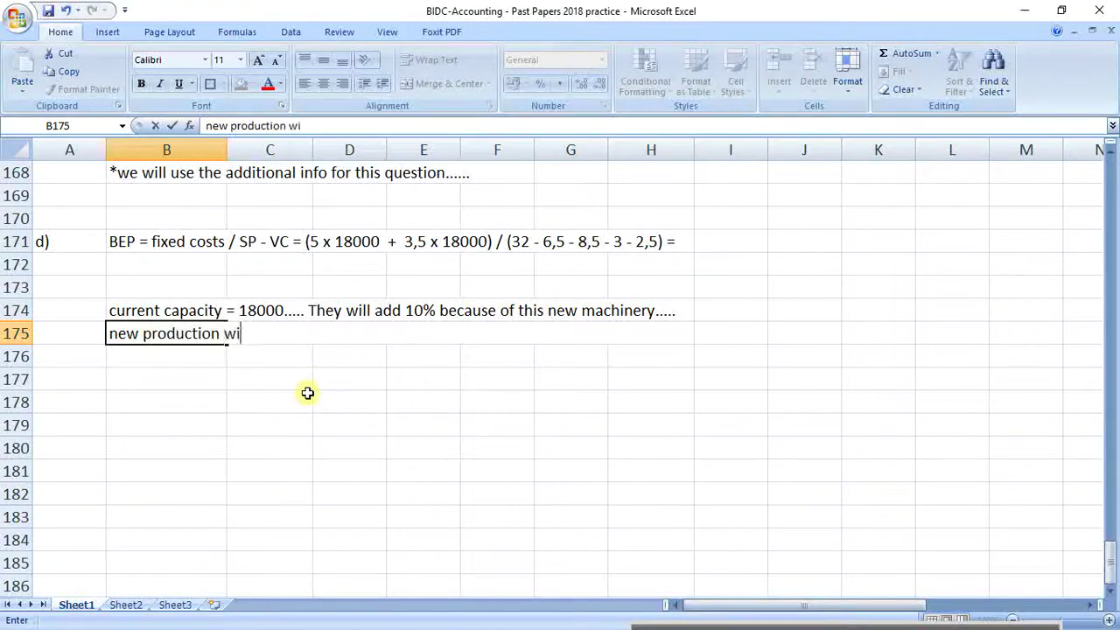
type("ll be 1")
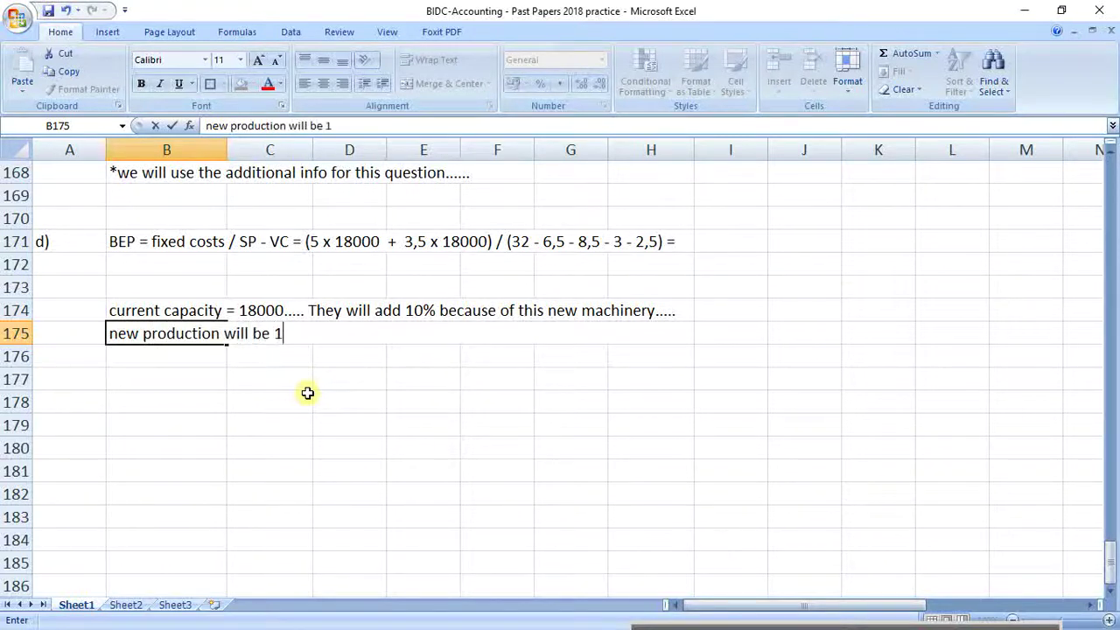
type("8000 x ")
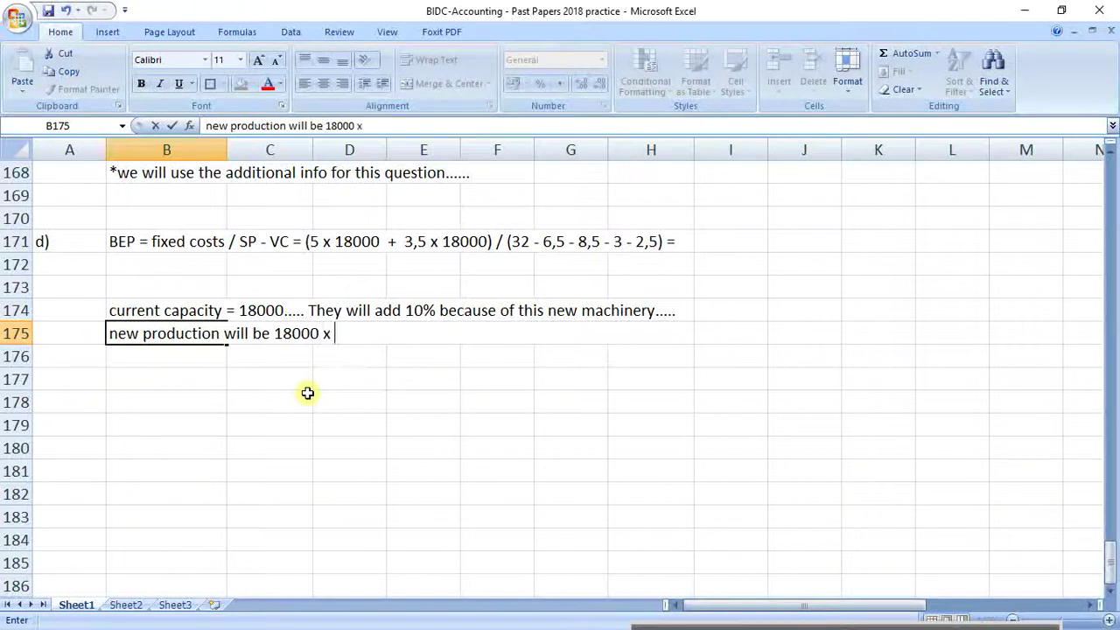
type("1,10 =")
key("Return")
Calculate the new production in E175 with the formula =18000*1,1
key("Up")
key("Right")
key("Right")
key("Right")
type("=")
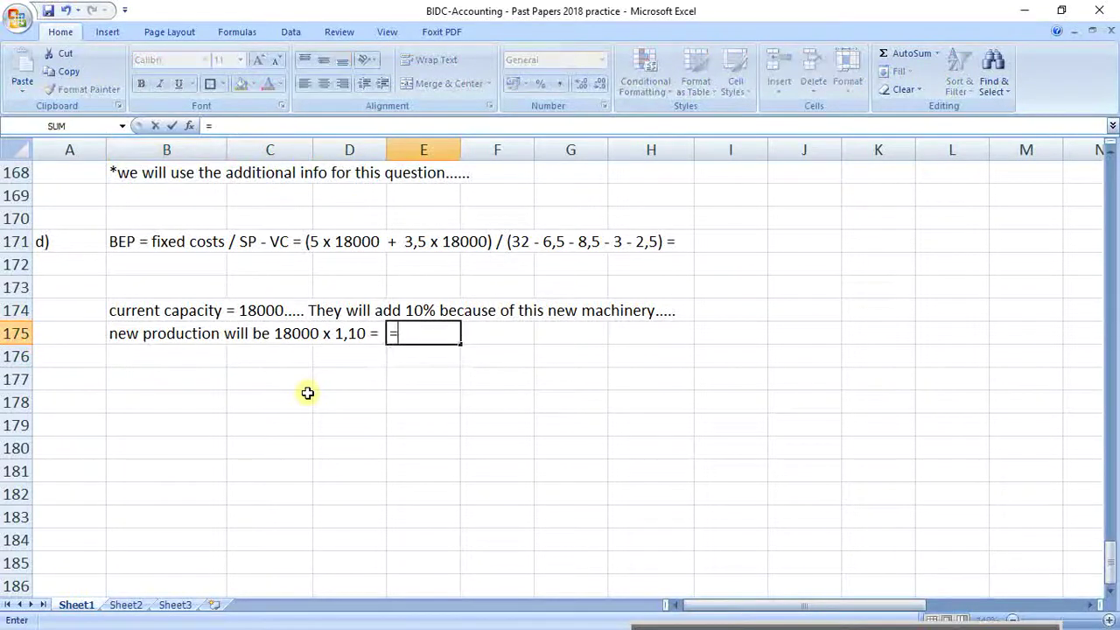
type("18000*")
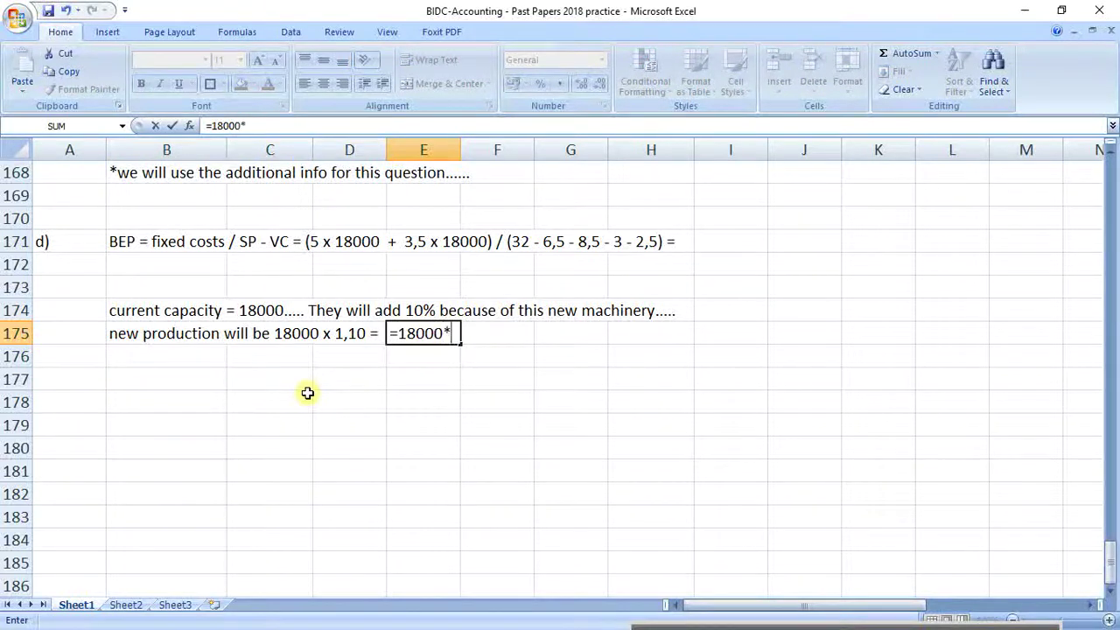
type("1,1")
key("Return")
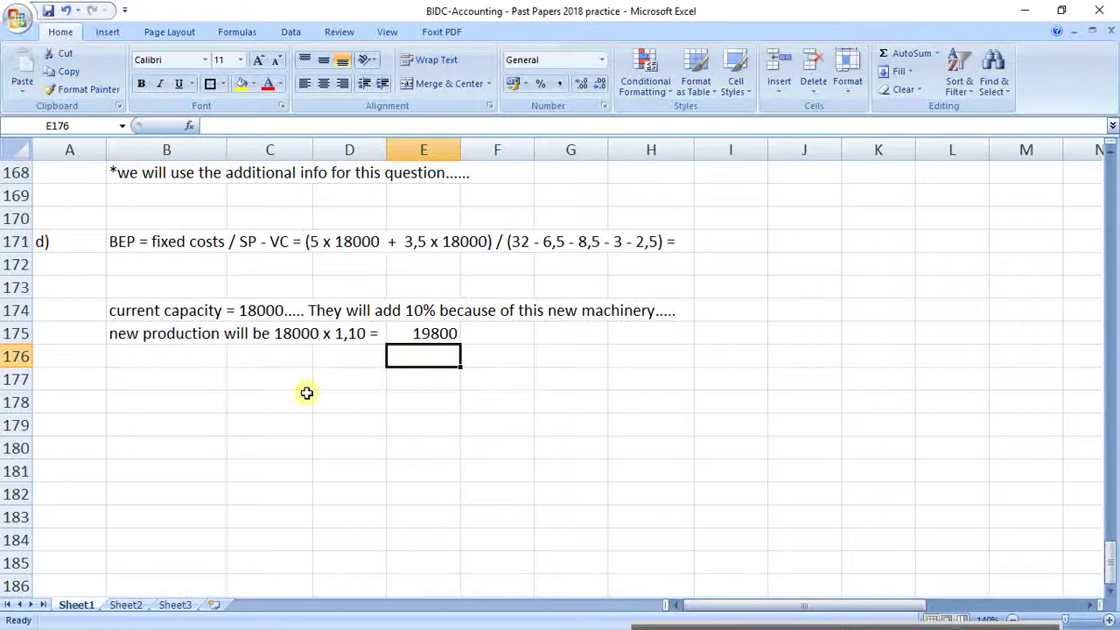
Enter the label "old price =" in B178 and the value 32 in C178
left_click(187, 404)
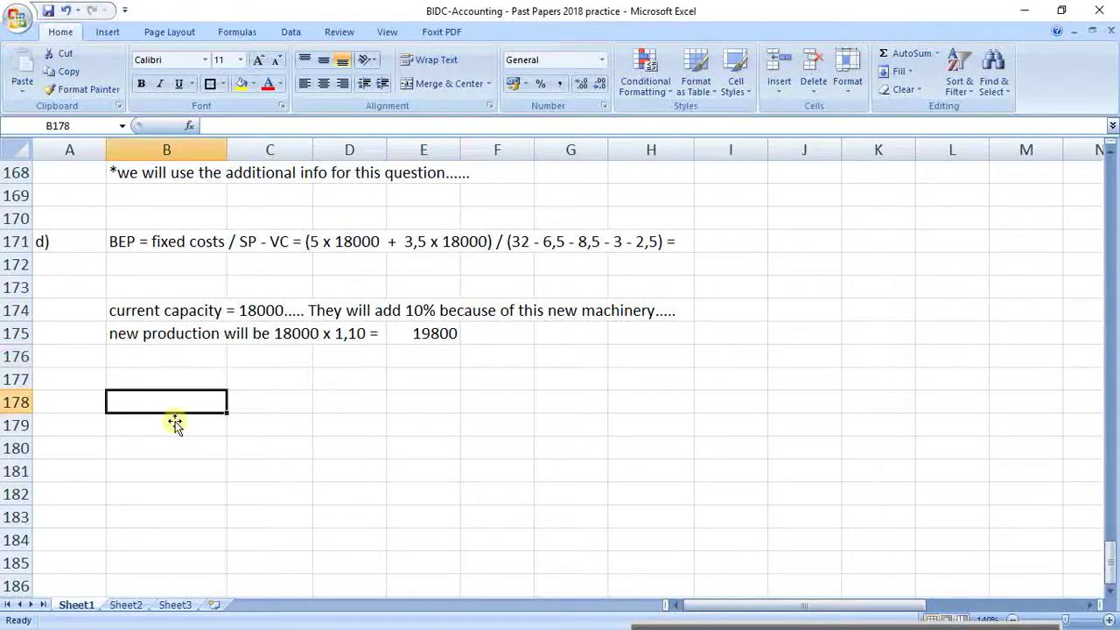
type("old [rice")
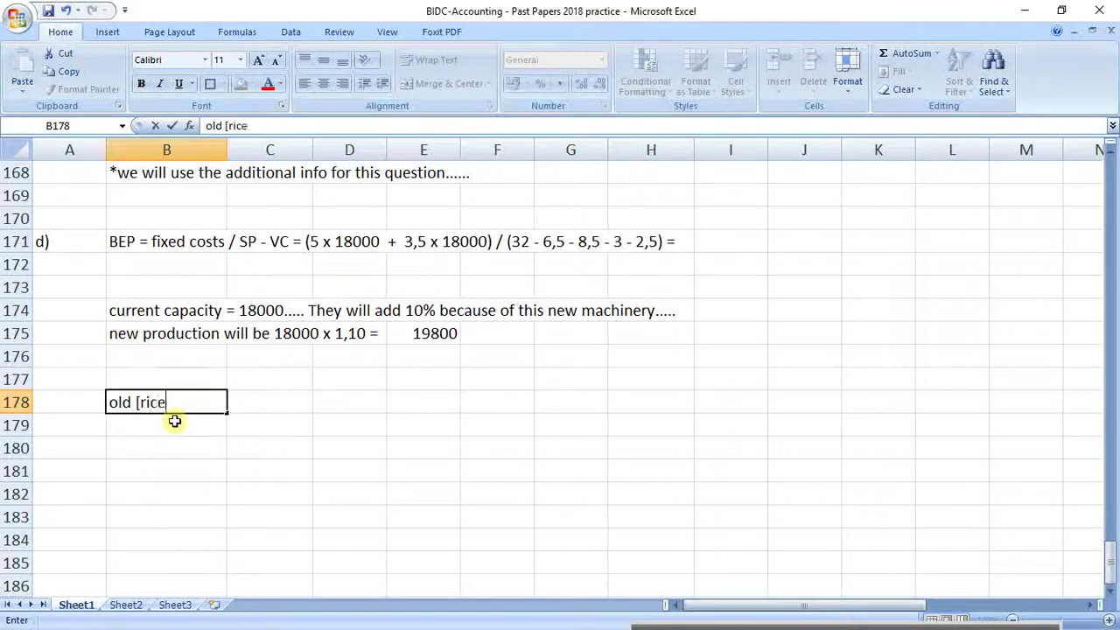
key("BackSpace")
key("BackSpace")
key("BackSpace")
key("BackSpace")
key("BackSpace")
type("price =")
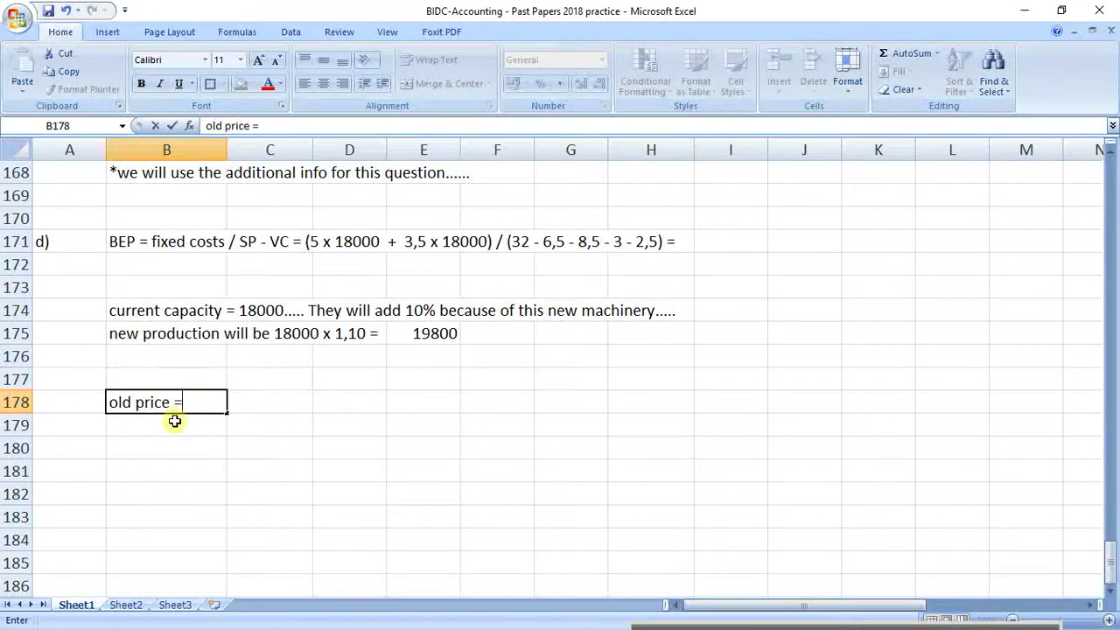
key("Tab")
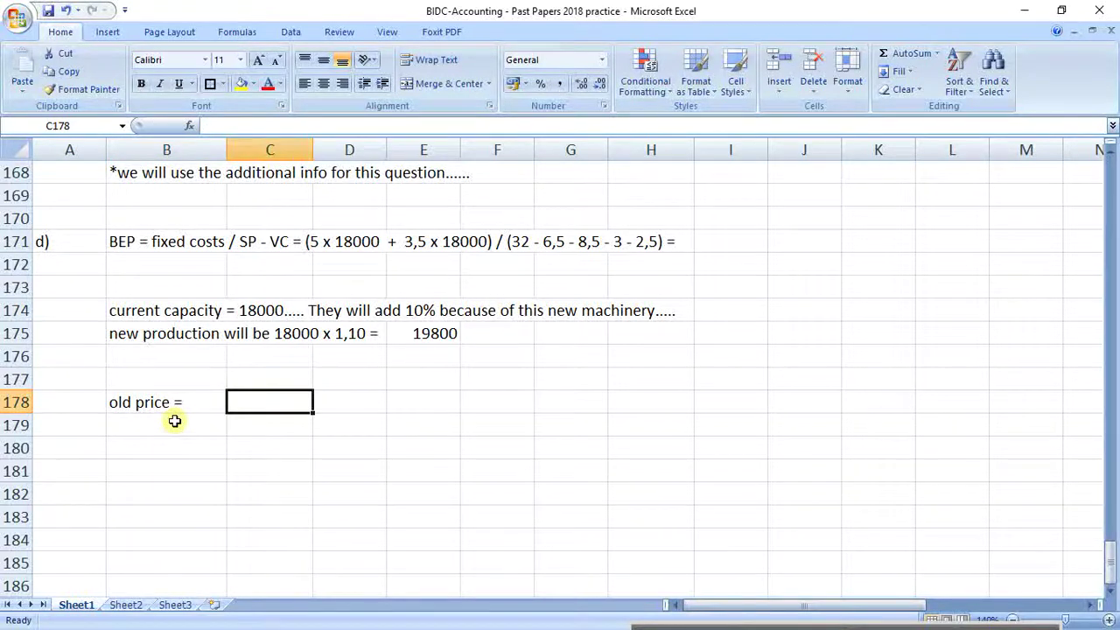
type("32")
key("Return")
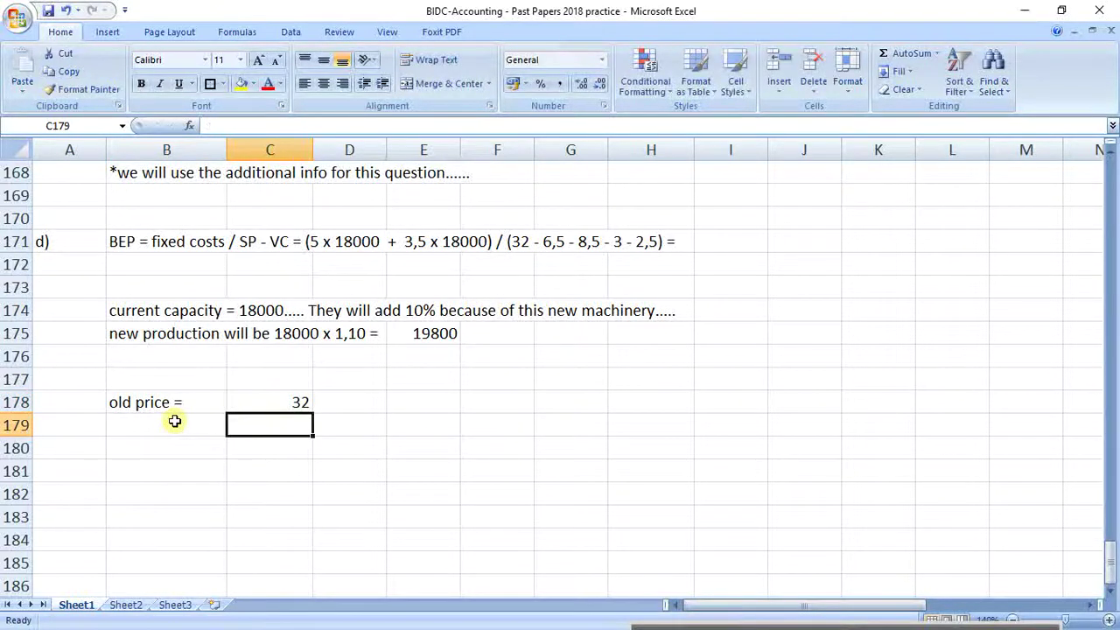
Label B179 "new price =" and calculate it in C179 with the formula =C178*0,875
left_click(175, 421)
type("new pr")
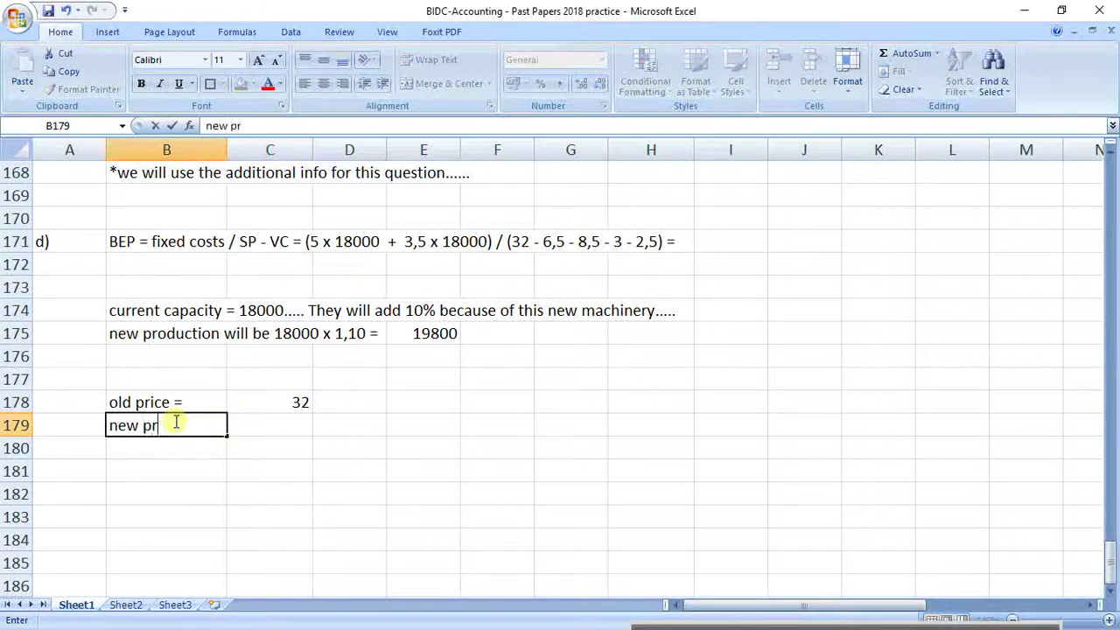
type("ice =")
key("Tab")
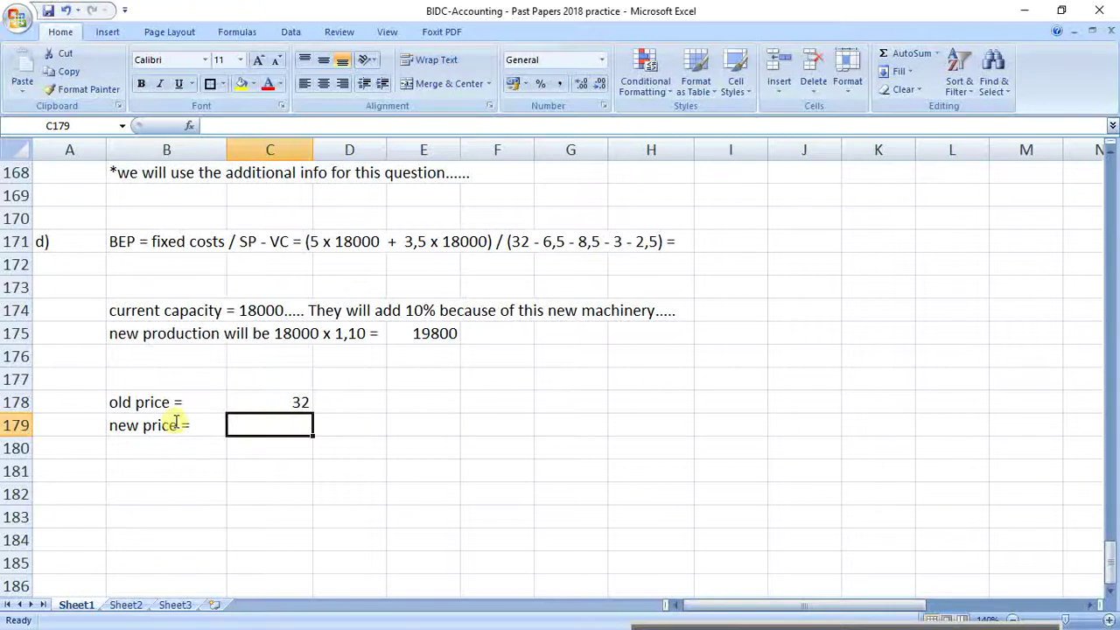
type("=")
key("Up")
type("*")
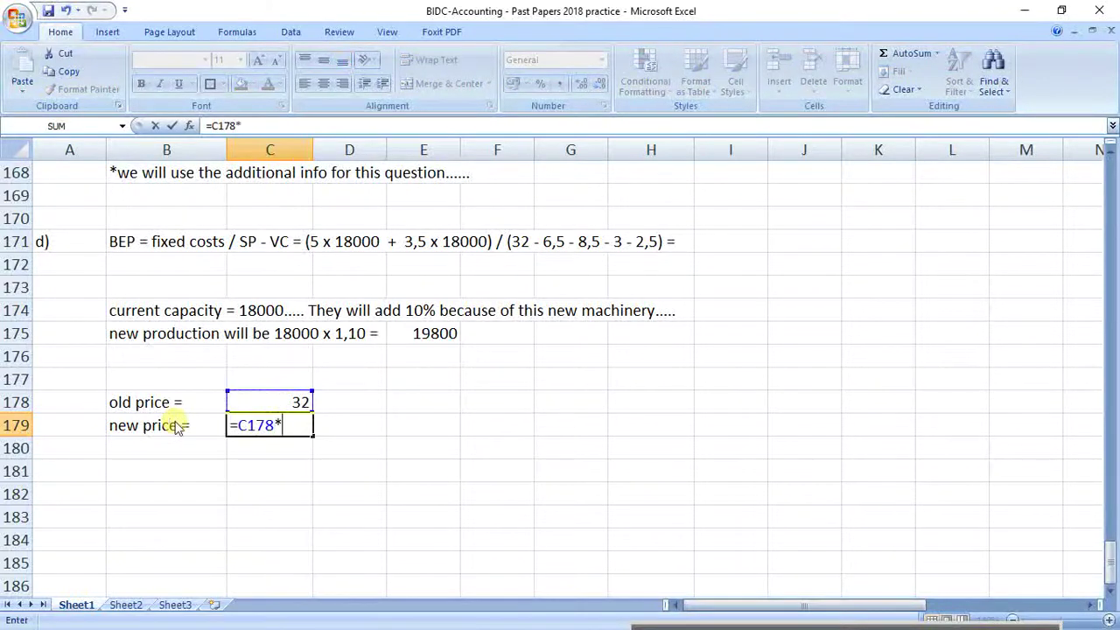
type("0,875")
key("Return")
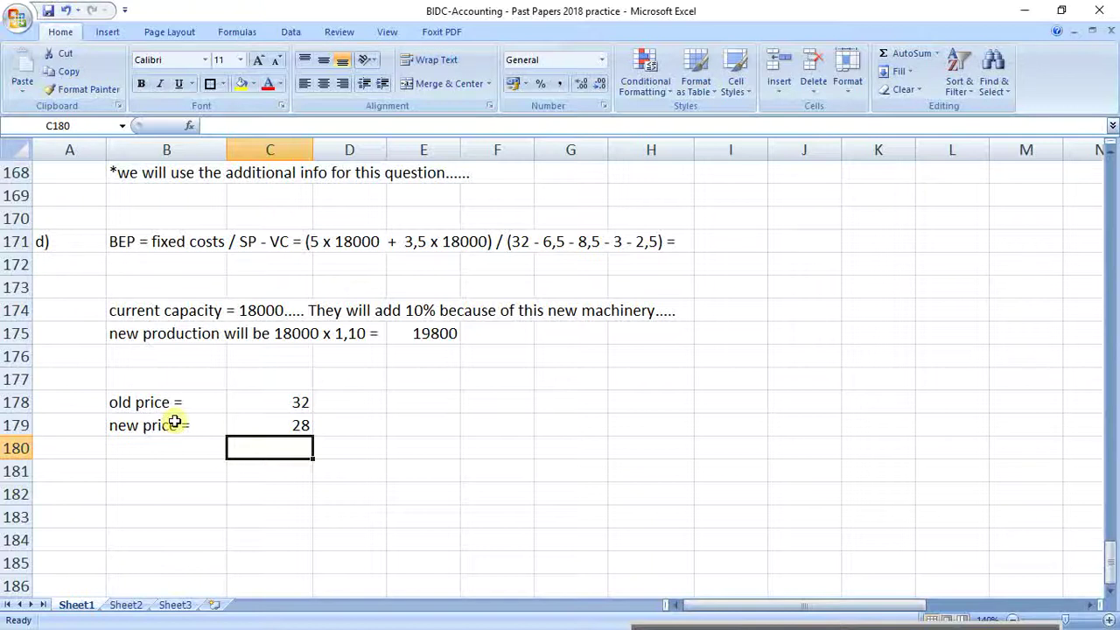
Add the note "demand will increase by 50%....." in D179 beside the new price
left_click(357, 422)
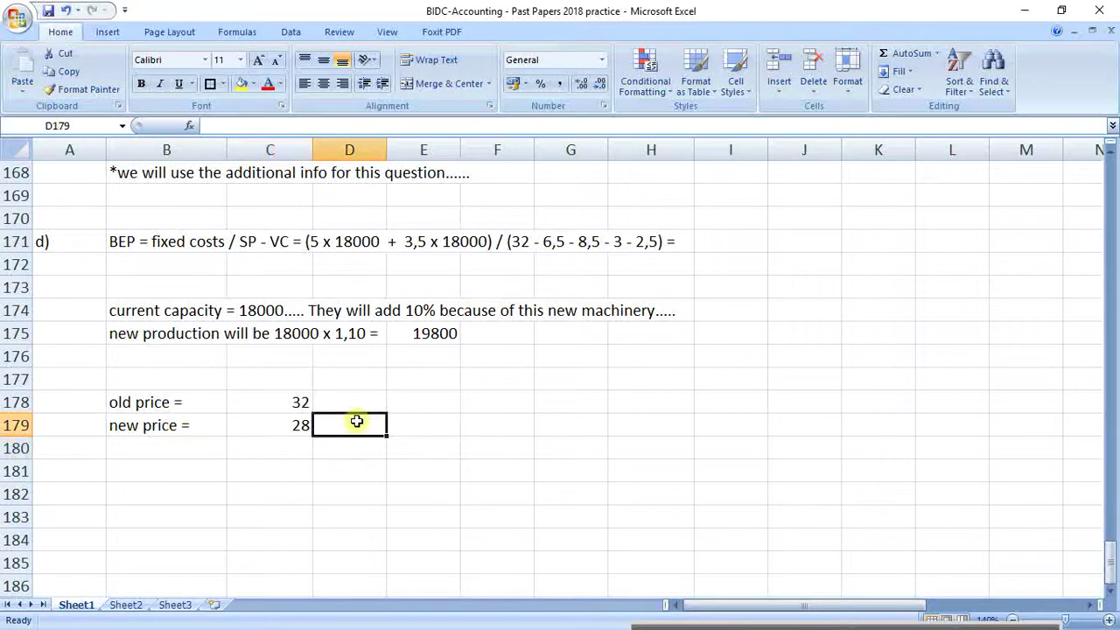
type("demand wil")
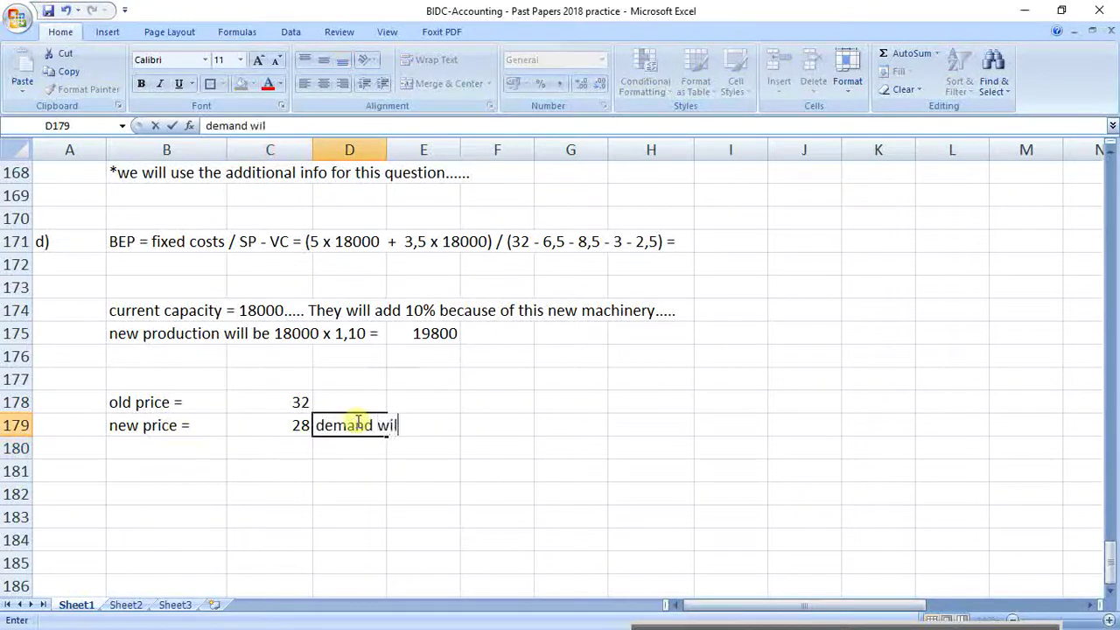
type("l increas")
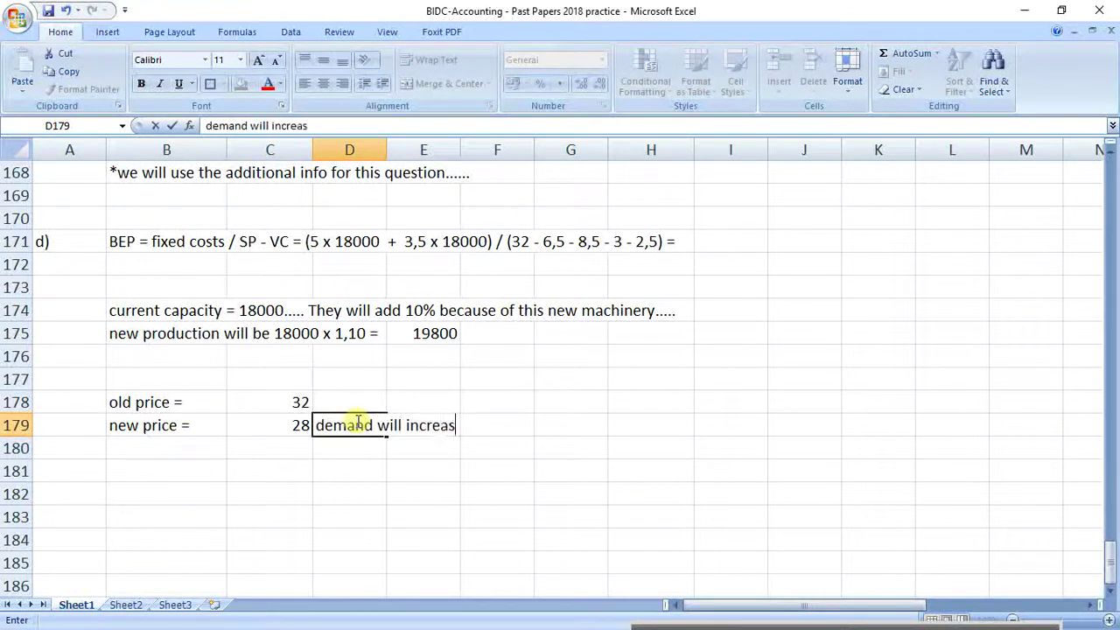
type("e by 50")
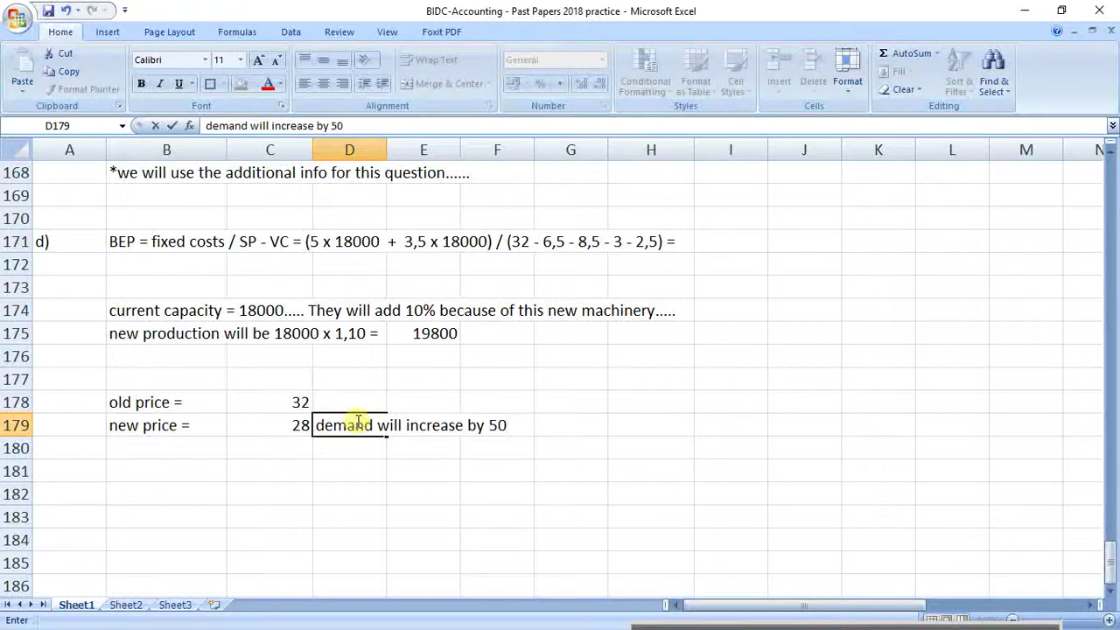
type("^")
key("BackSpace")
type("%.....")
key("Return")
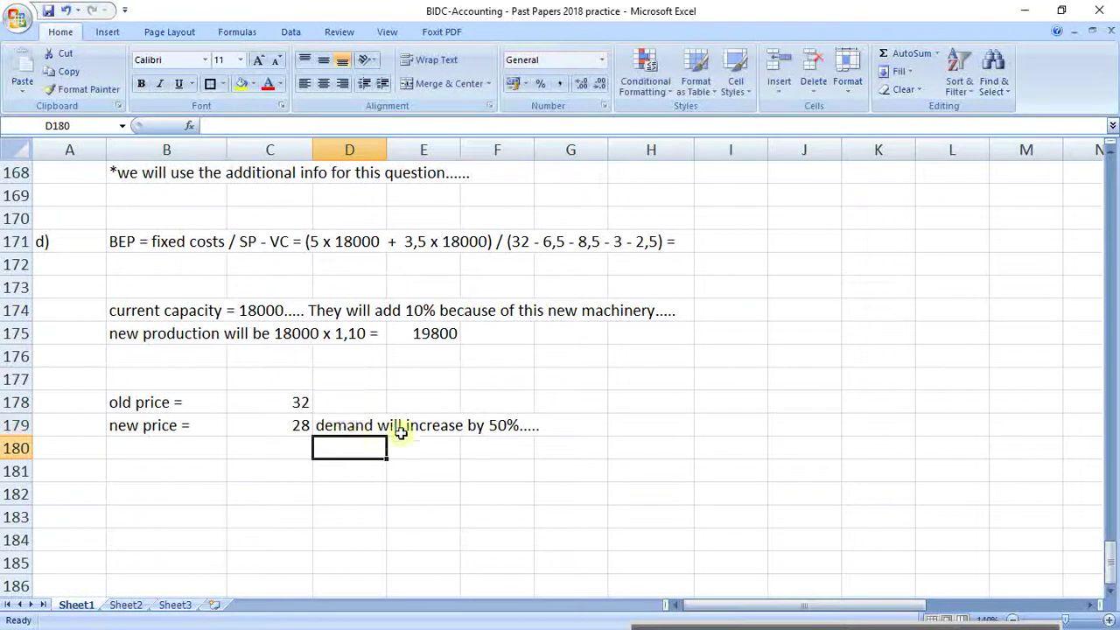
Enter the demand calculation label "19800 x 1,5 =" in cell H179
left_click(645, 425)
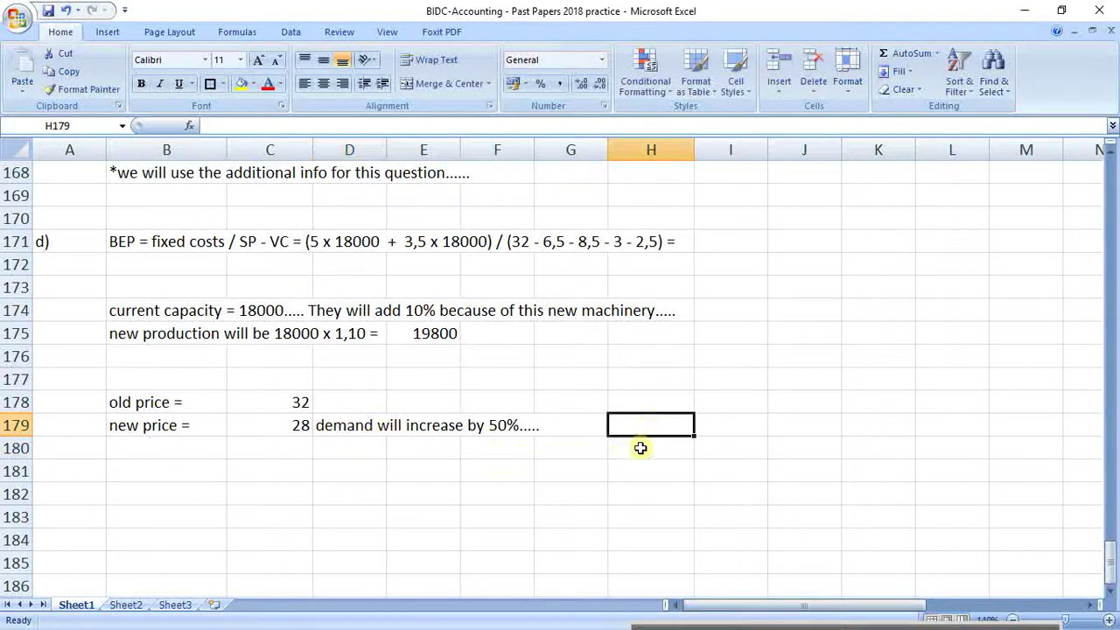
type("19")
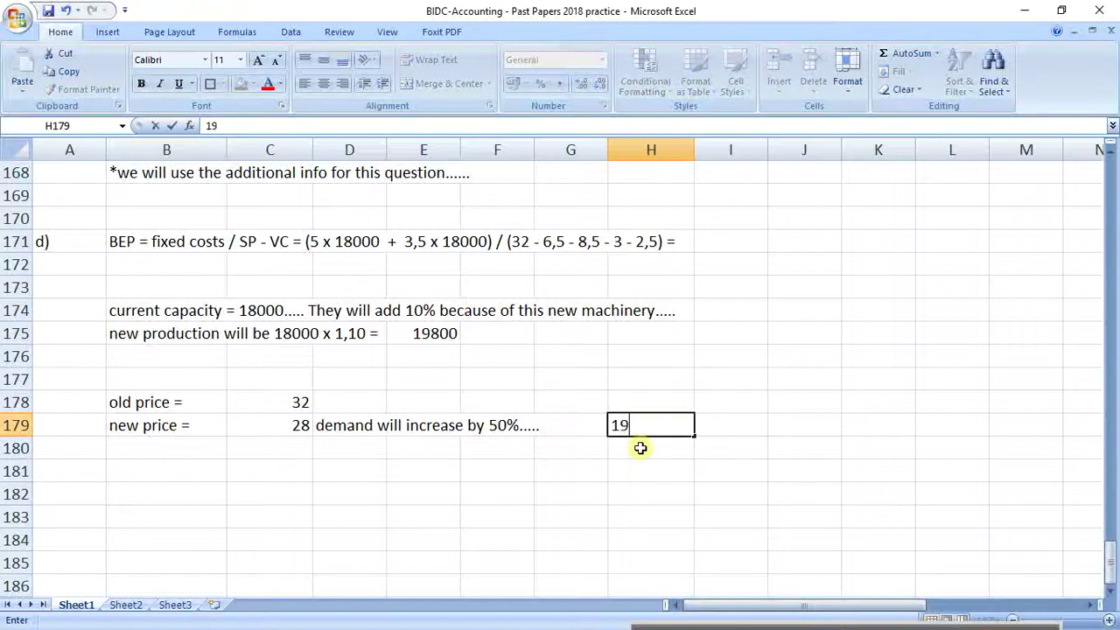
type("800 x 1,5 =")
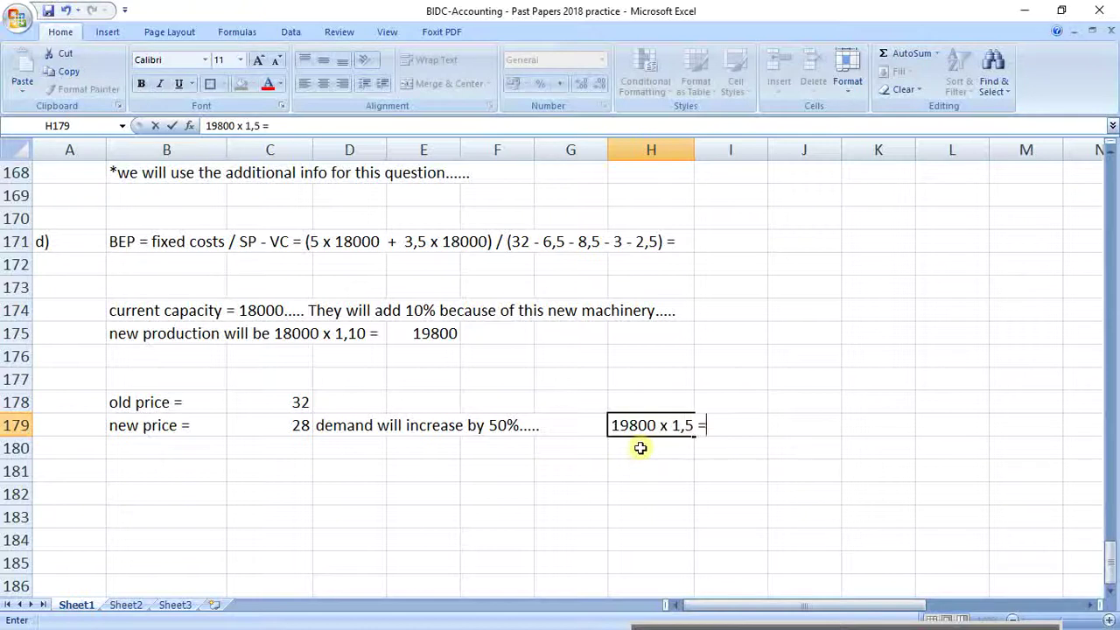
left_click(794, 464)
Calculate the increased demand in J179 with the formula =19800*1,5
left_click(794, 423)
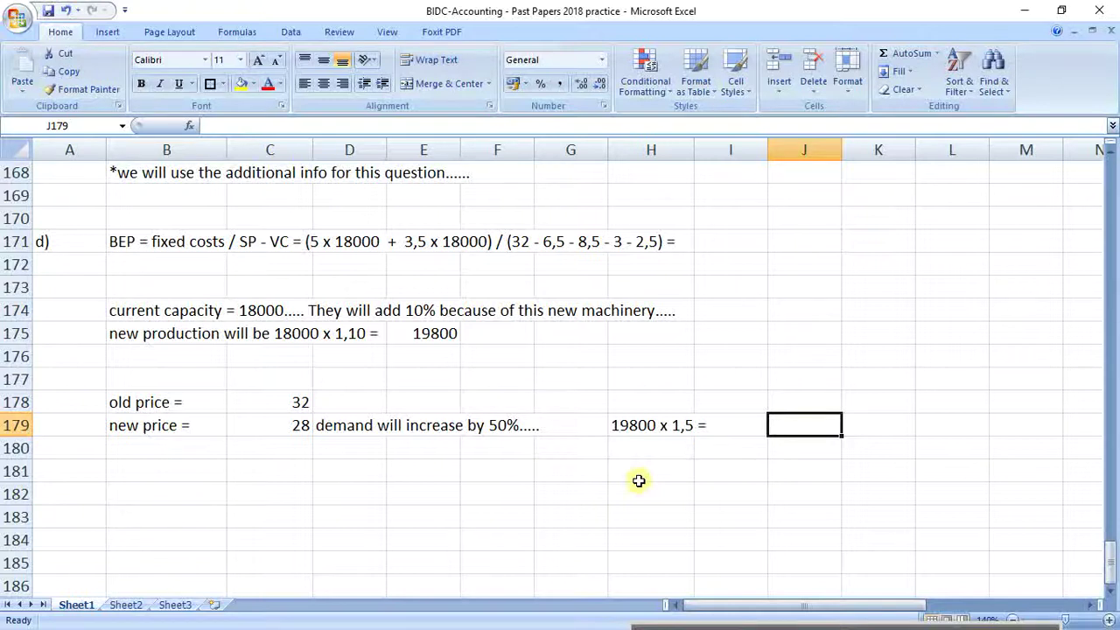
type("=198")
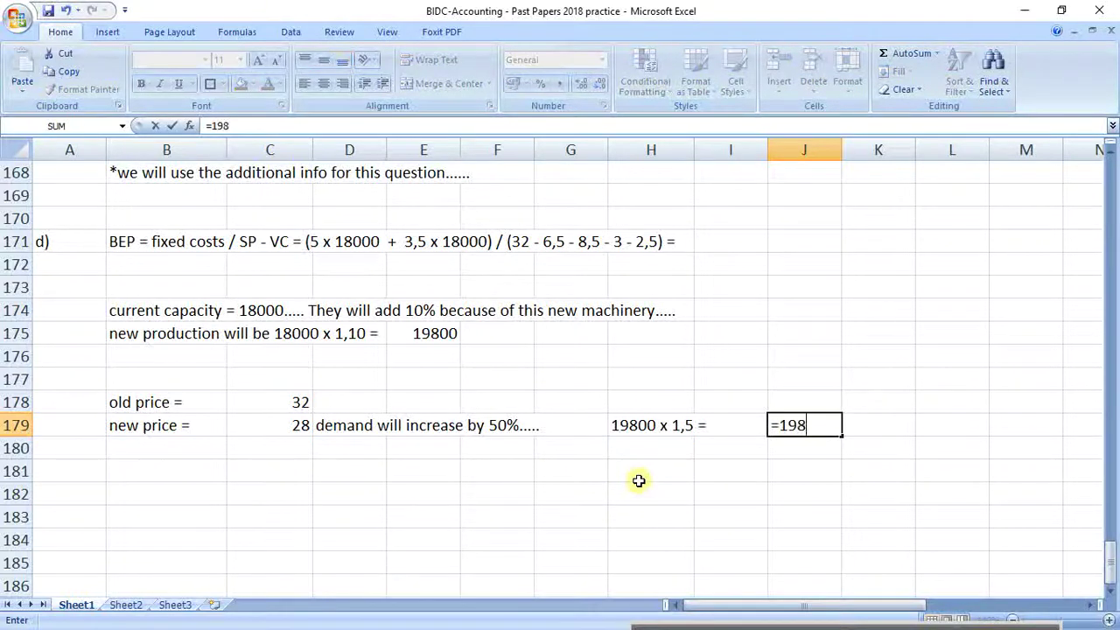
type("00*1,")
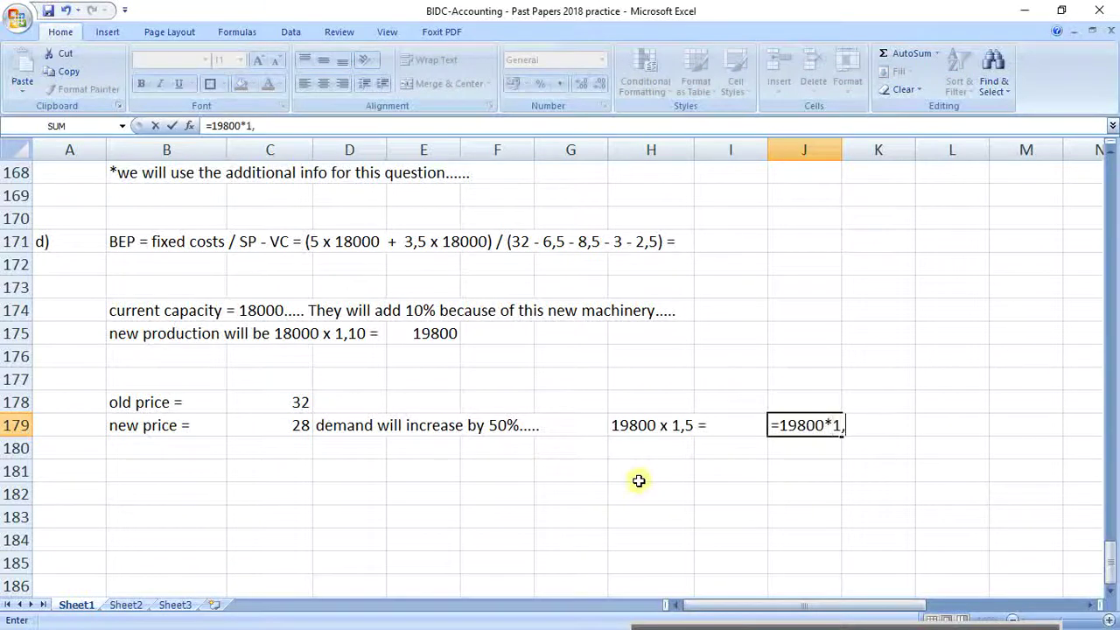
type("5")
key("Return")
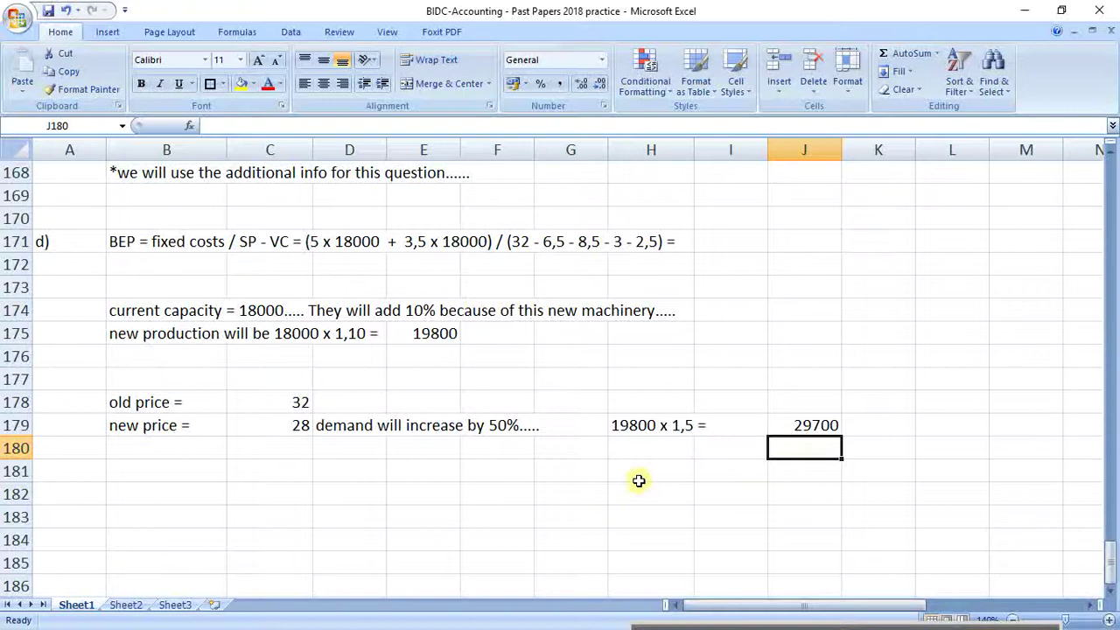
Enter the label "fixed costs (selling and admin) =" in B180
left_click(210, 451)
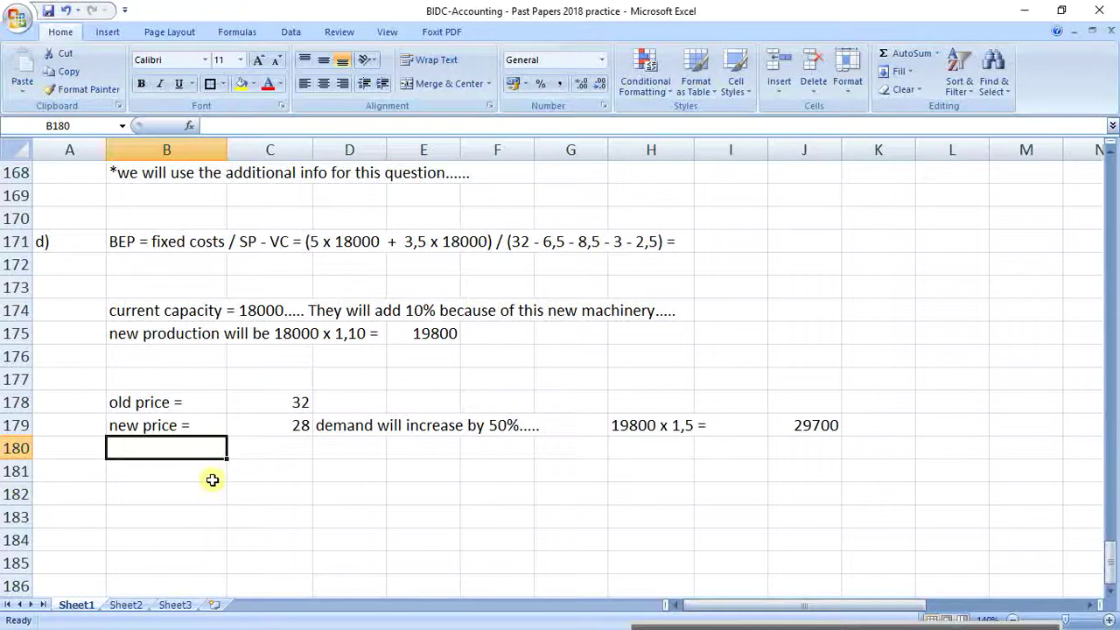
type("fix")
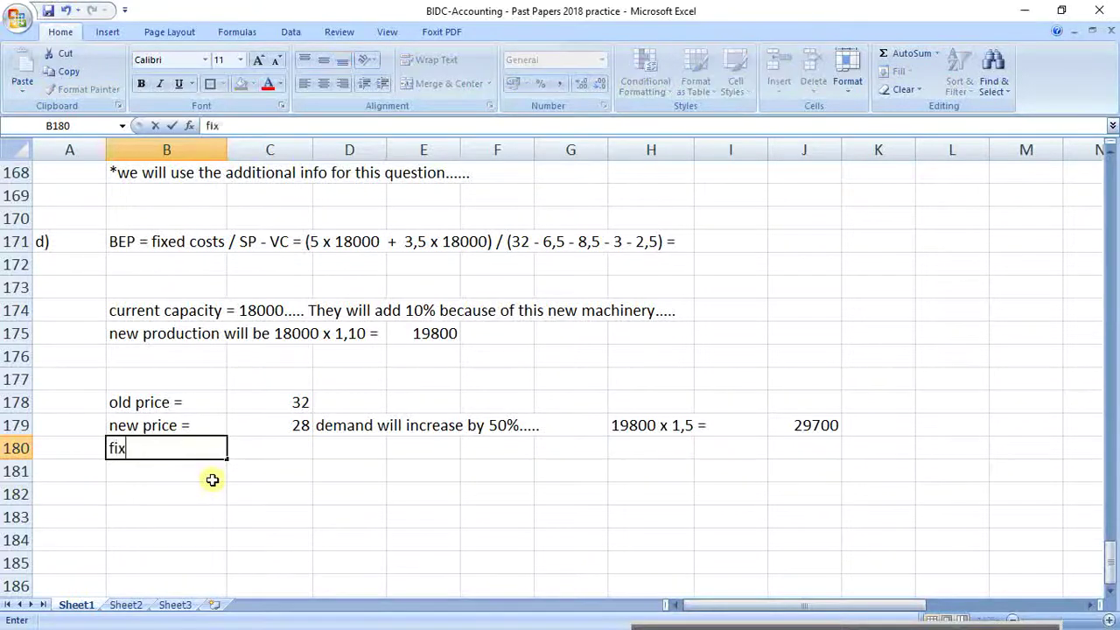
type("ed costs )")
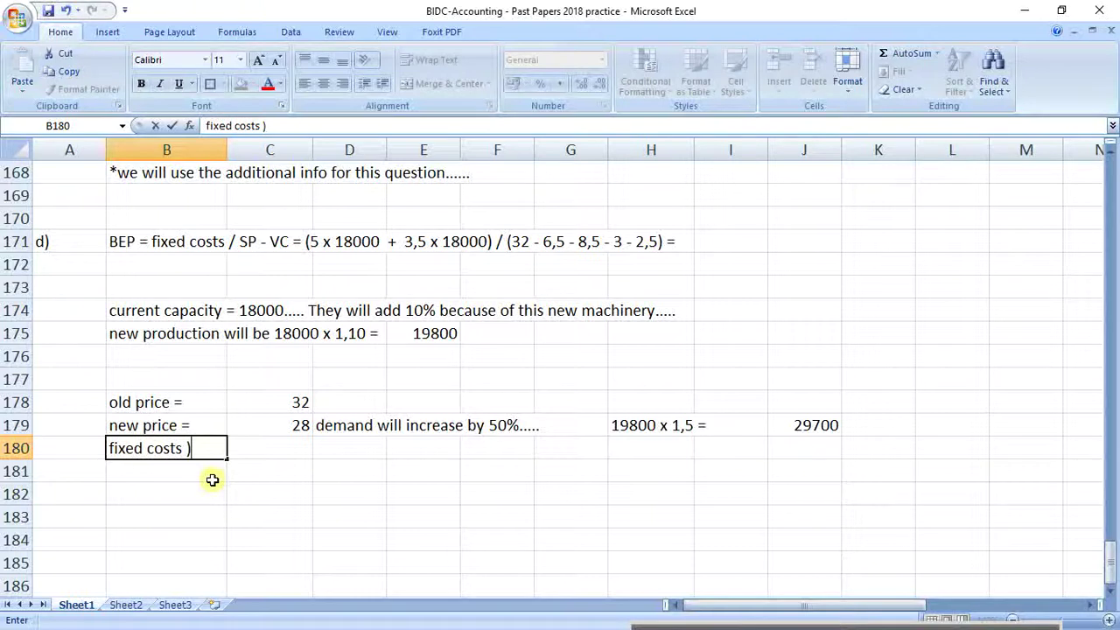
key("BackSpace")
type("(selling and")
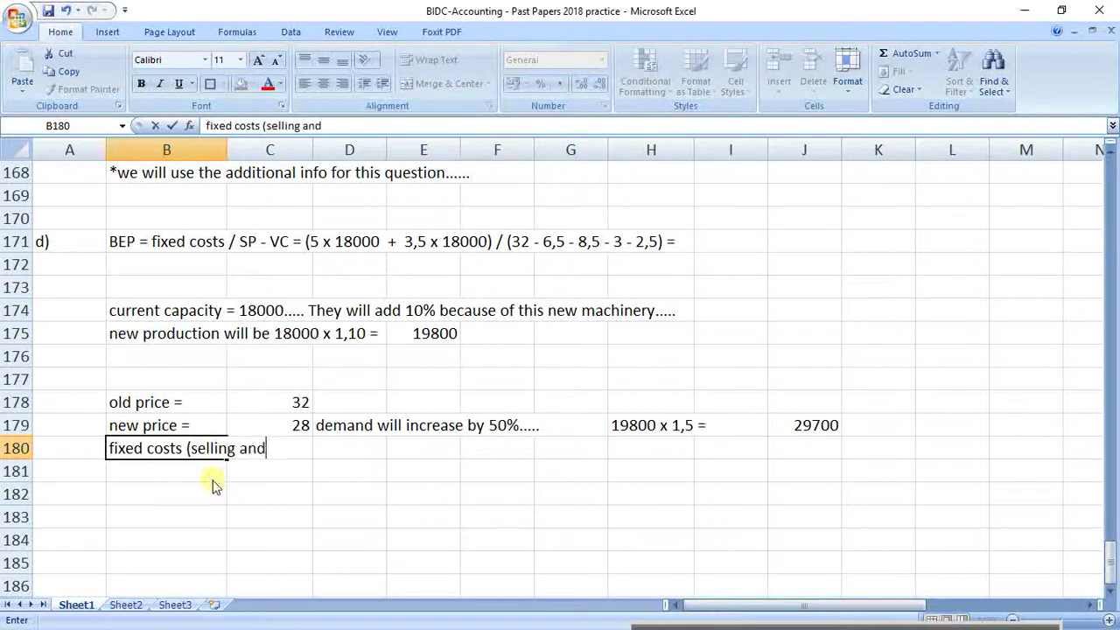
type(" admin")
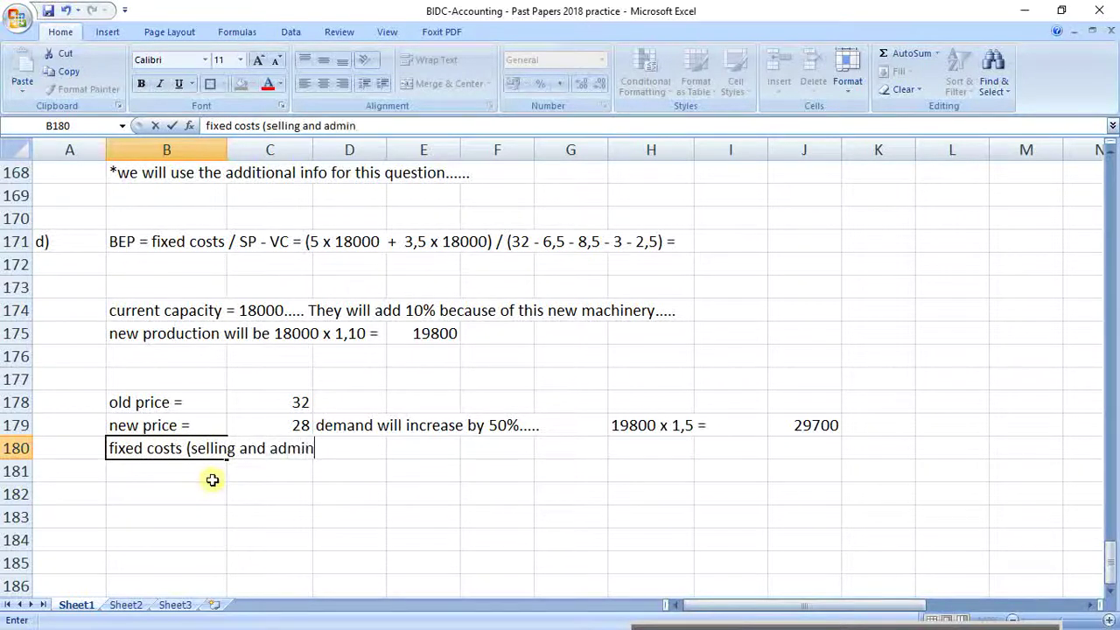
type(") =")
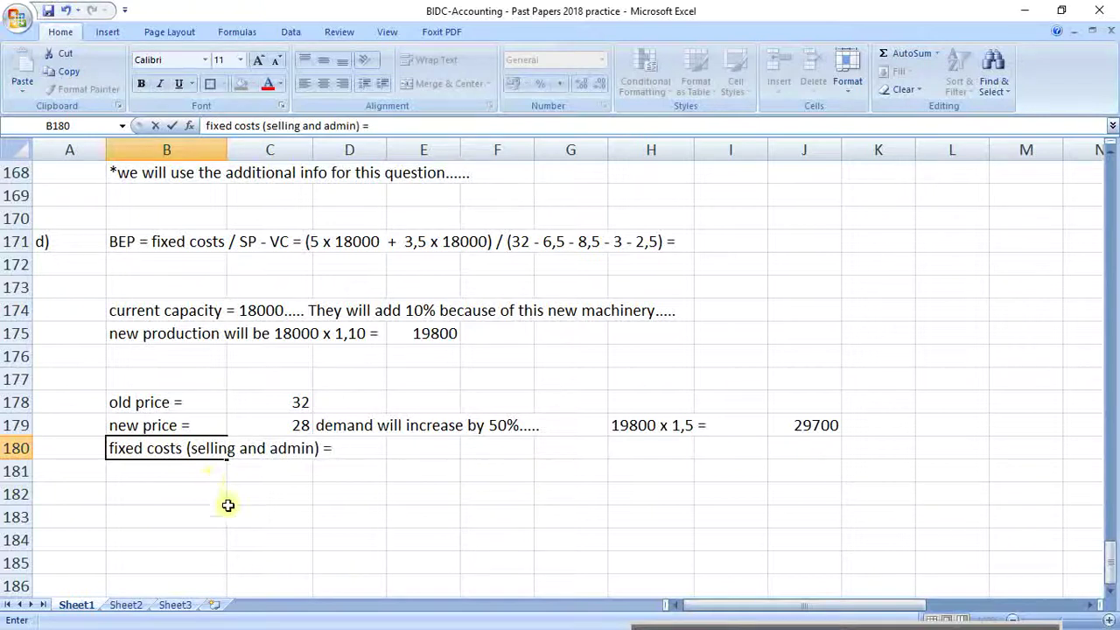
Look up the fixed selling & admin cost in the Marginal Cost Statement and enter 63000 in E180
scroll(250, 486, "up", 3)
scroll(252, 486, "up", 2)
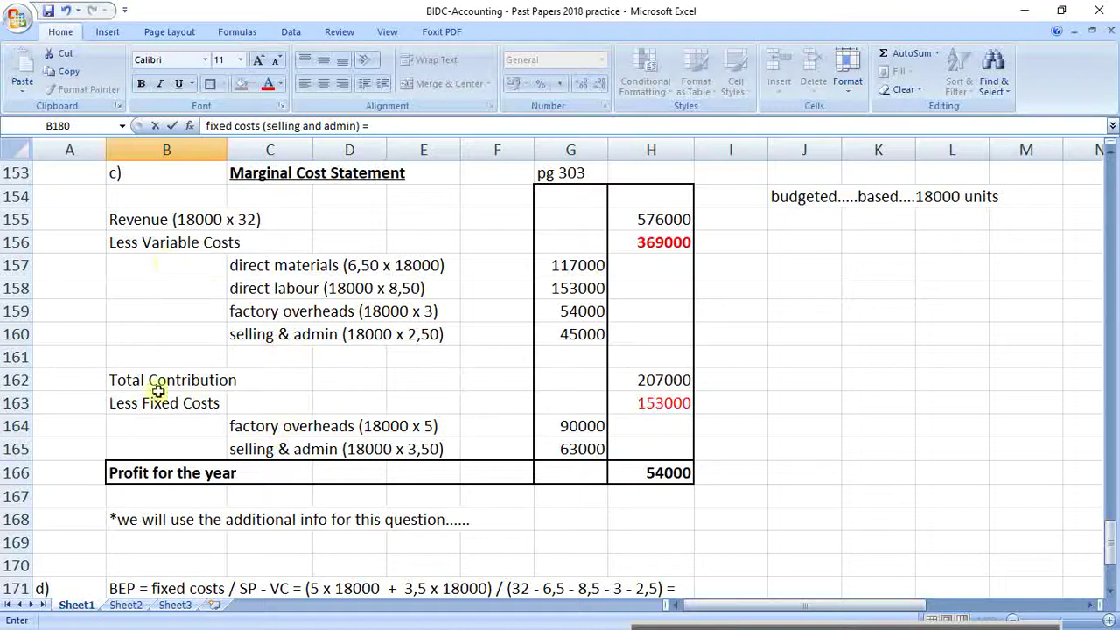
left_click_drag(171, 403, 378, 398)
left_click_drag(298, 447, 569, 448)
left_click(582, 449)
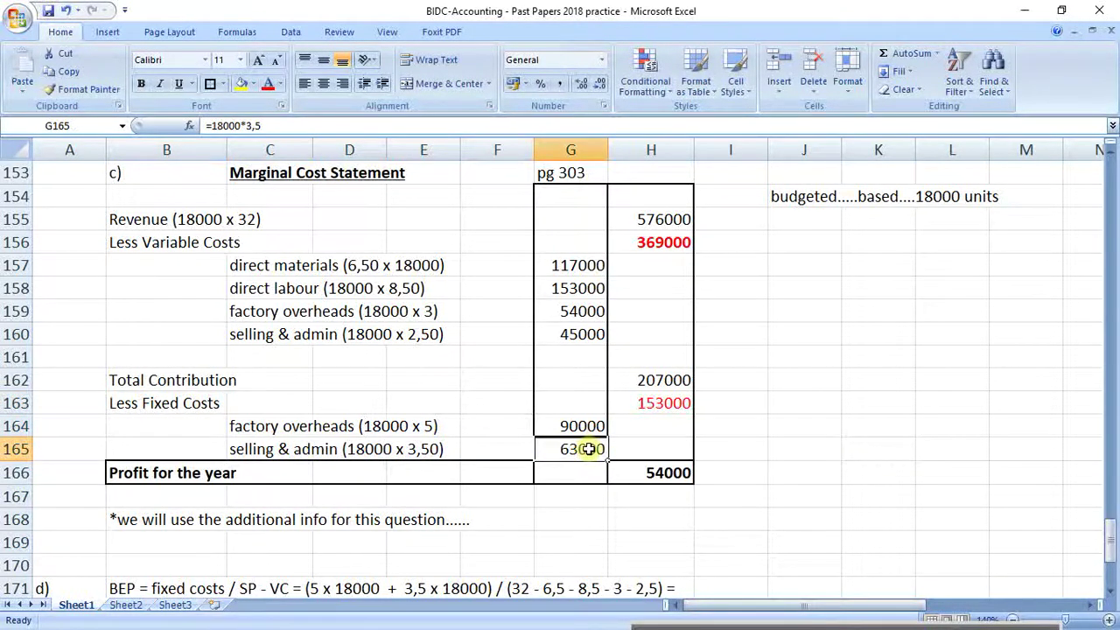
scroll(560, 455, "down", 3)
scroll(546, 461, "down", 3)
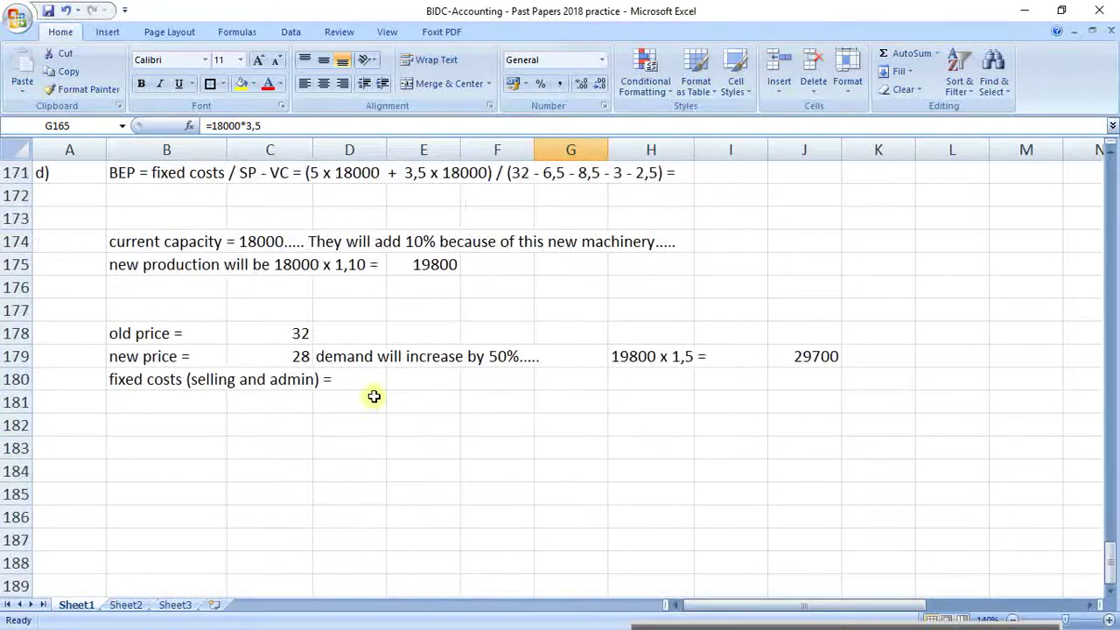
left_click(416, 378)
type("63000")
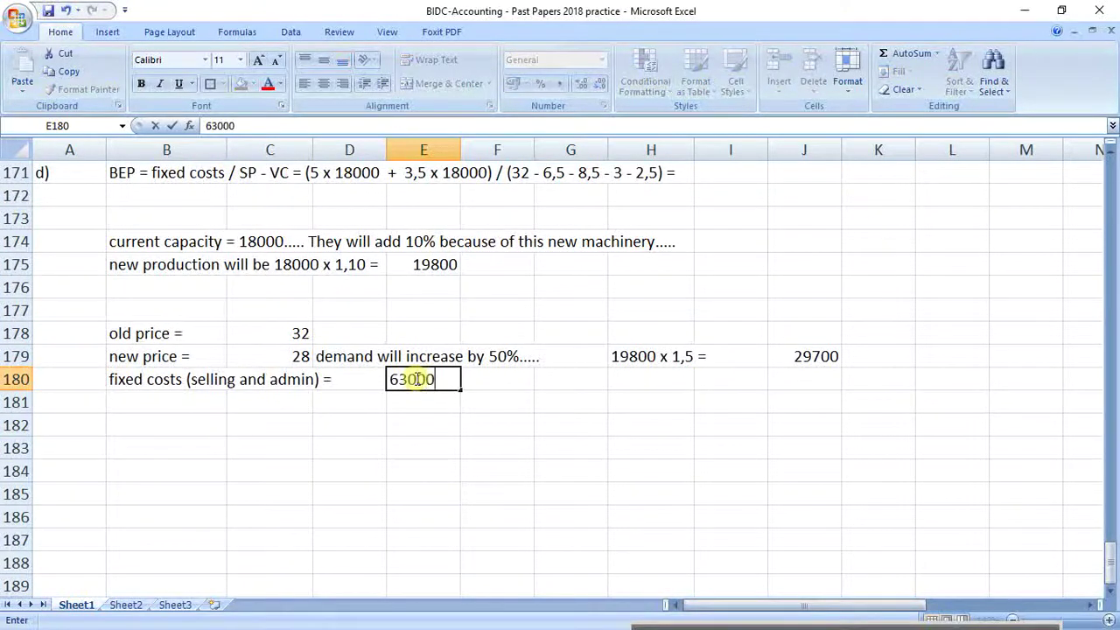
key("Return")
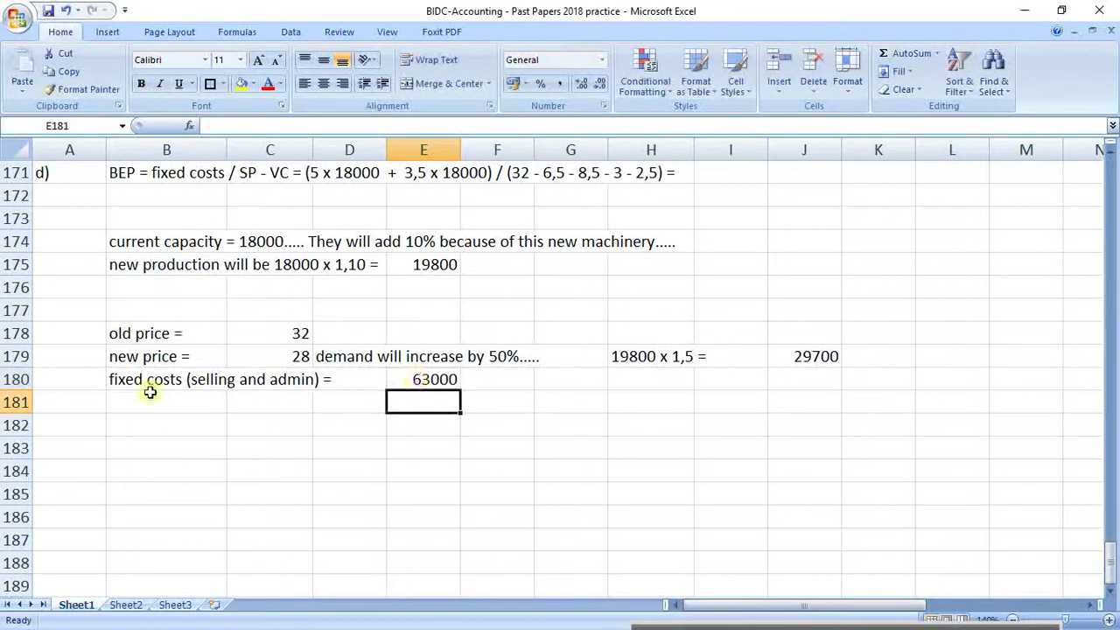
Copy the fixed costs label from B180 to B181 and change the copy to "new fixed costs (selling and admin) ="
left_click(147, 386)
key("ctrl+c")
left_click(152, 409)
key("ctrl+v")
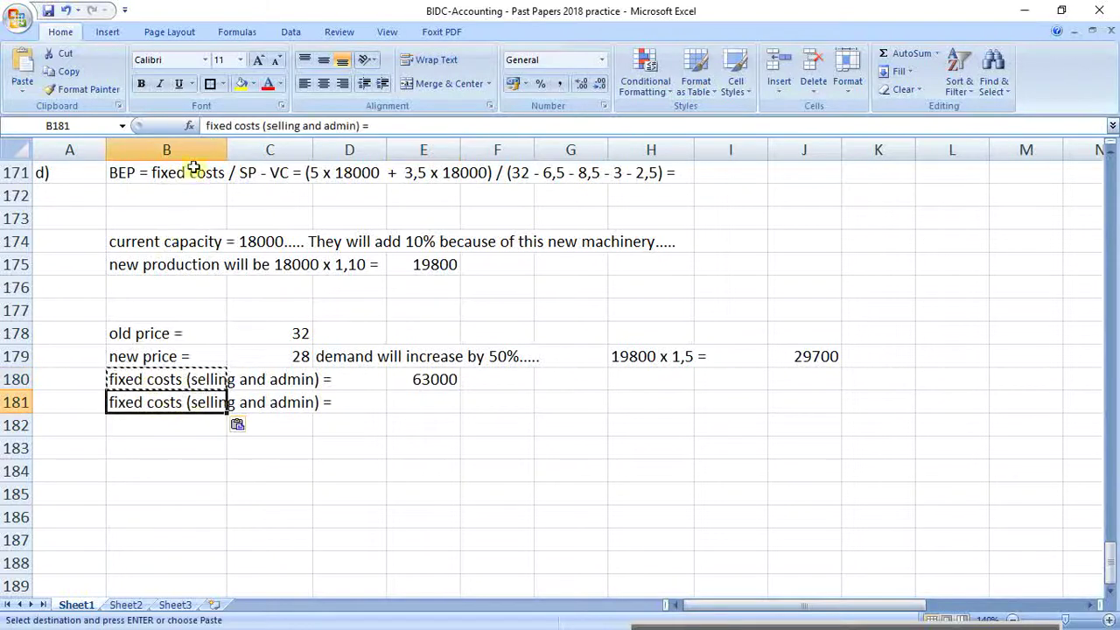
left_click(216, 126)
type("new")
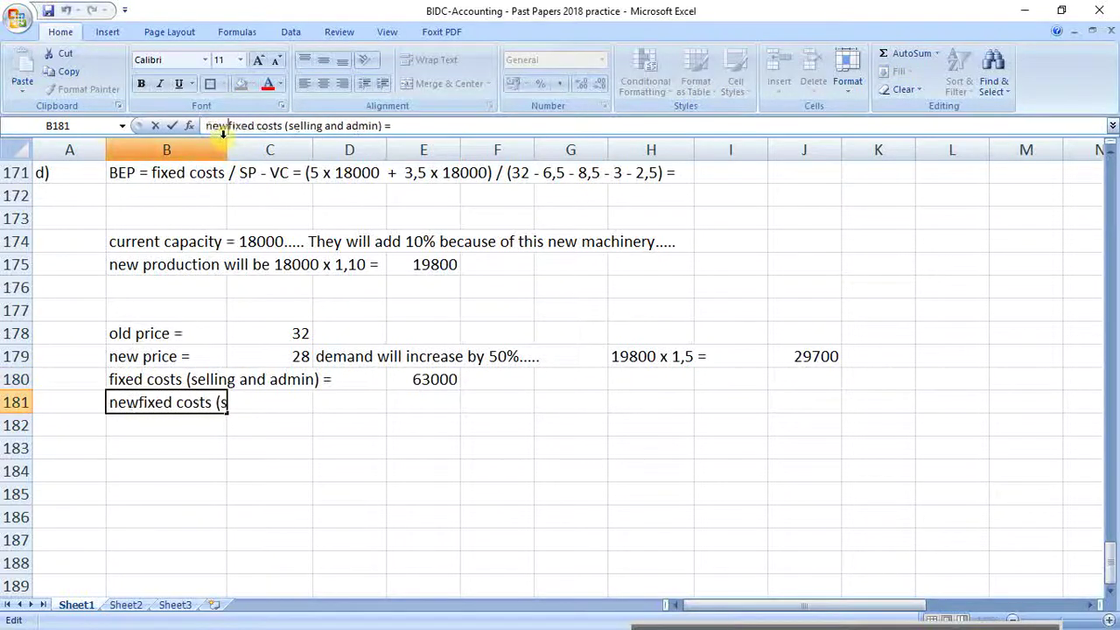
key("Return")
Calculate the new selling and admin fixed costs in E181 with the formula =E180*1,1
left_click(431, 403)
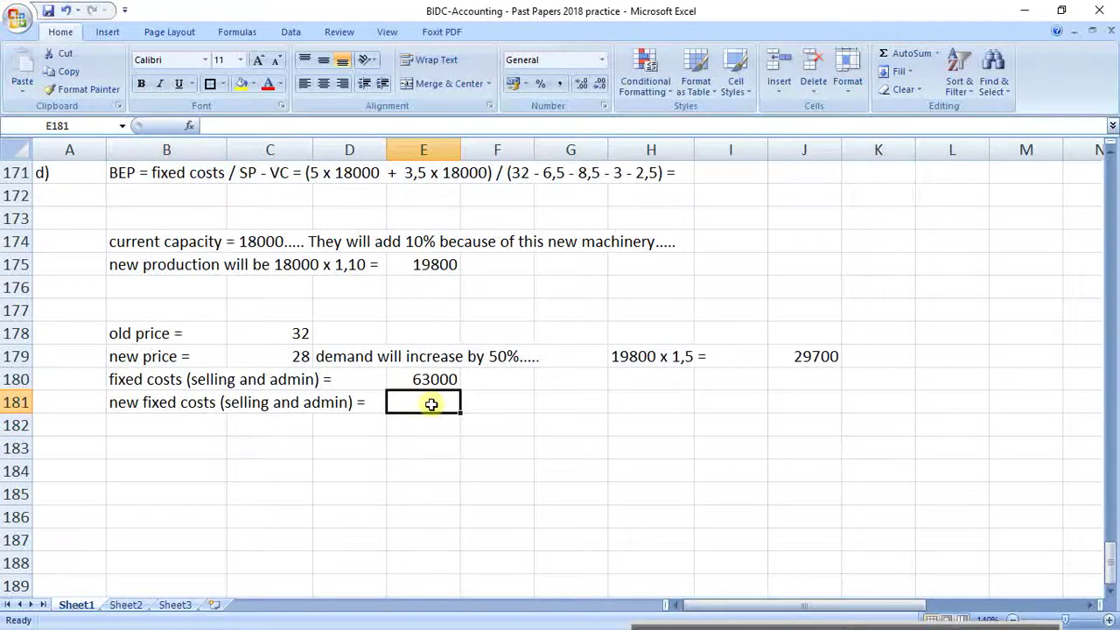
type("=")
key("Up")
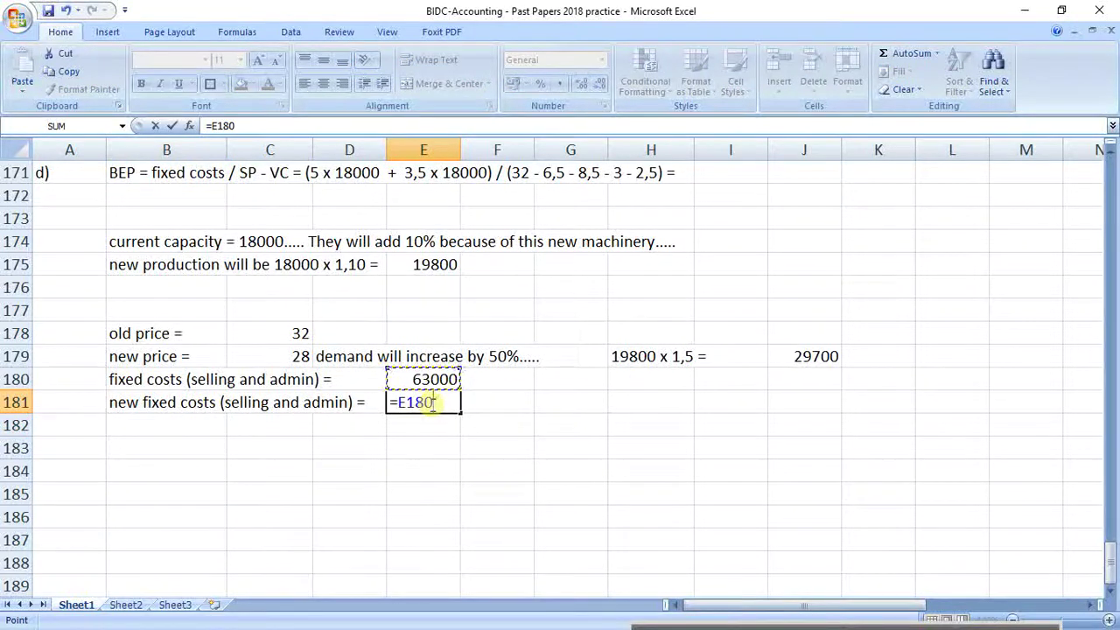
type("*1,1")
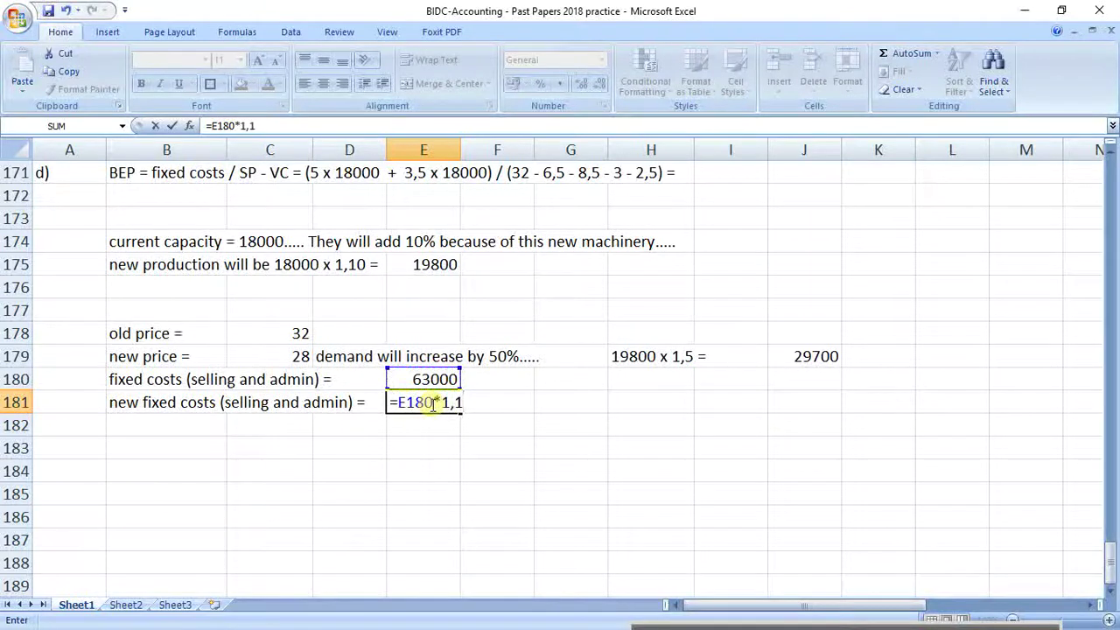
key("Return")
left_click(550, 522)
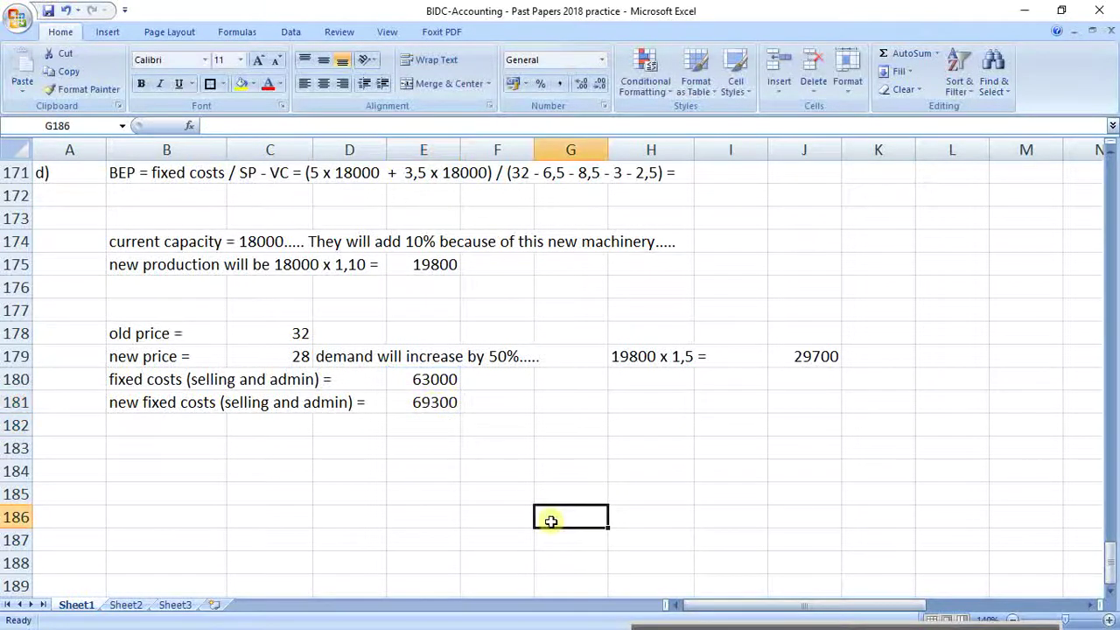
left_click_drag(184, 402, 435, 404)
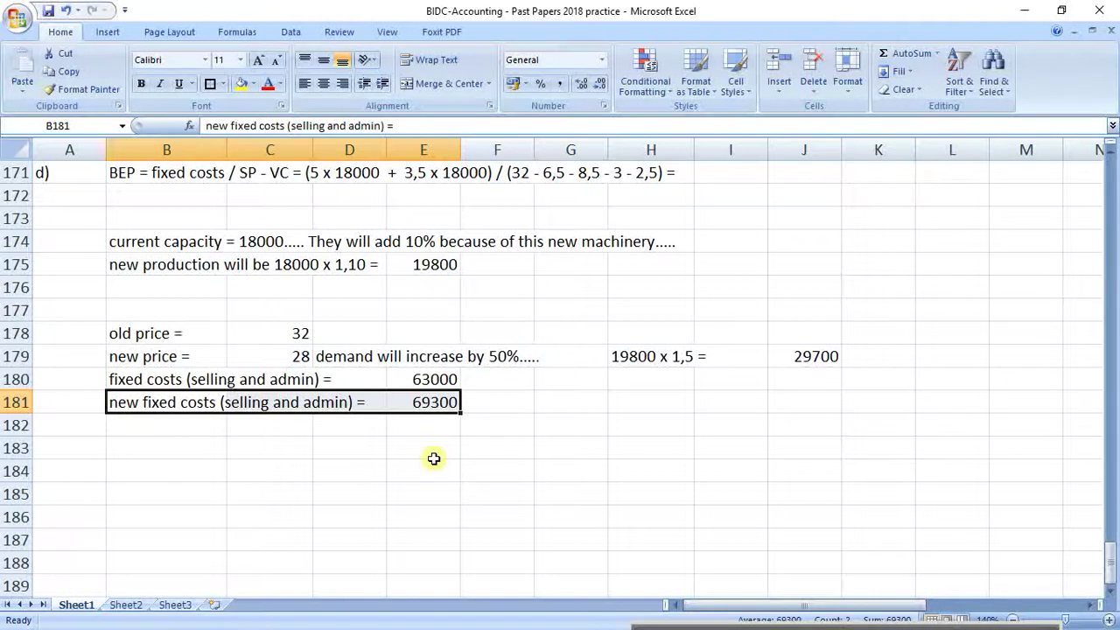
Shorten the break-even text in B171 to "BEP = fixed costs / SP - VC =" and copy it to B183
scroll(289, 438, "up", 1)
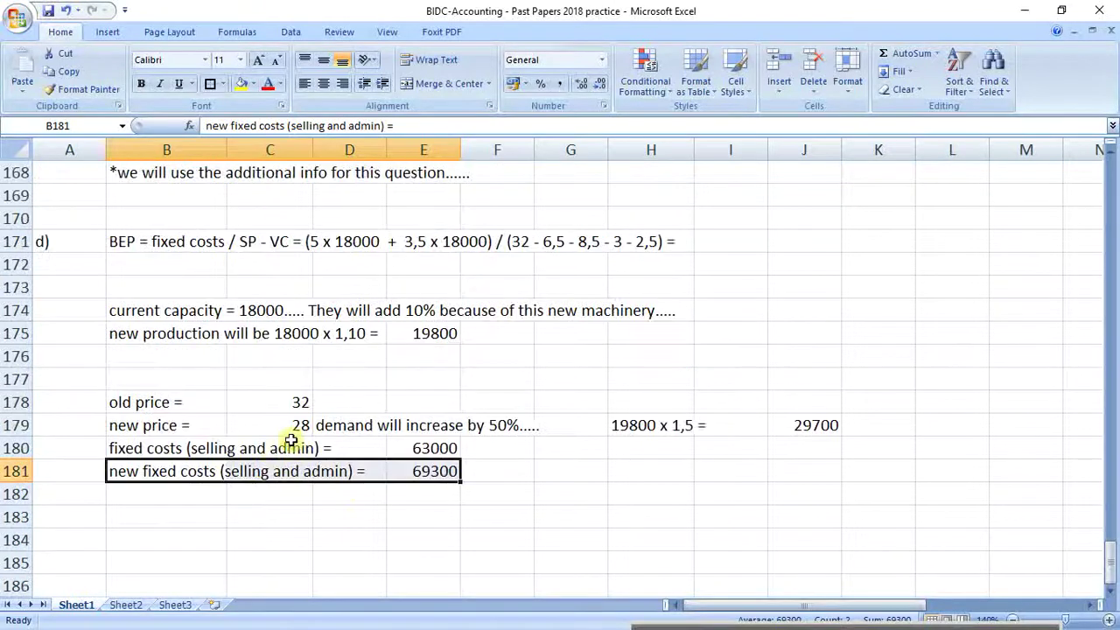
left_click(145, 243)
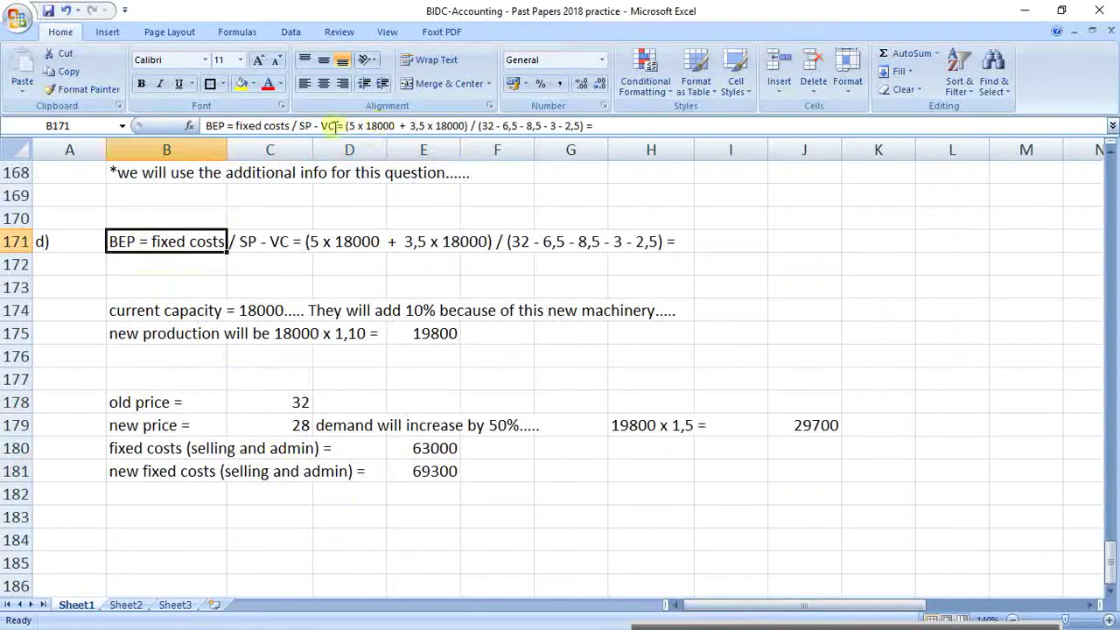
left_click_drag(349, 126, 637, 126)
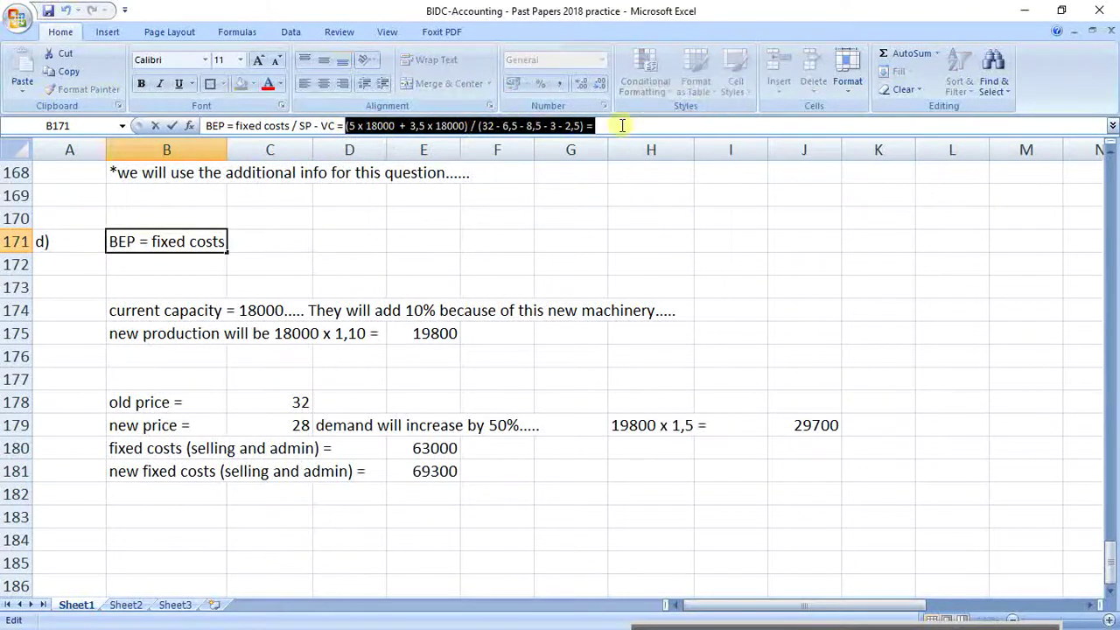
key("BackSpace")
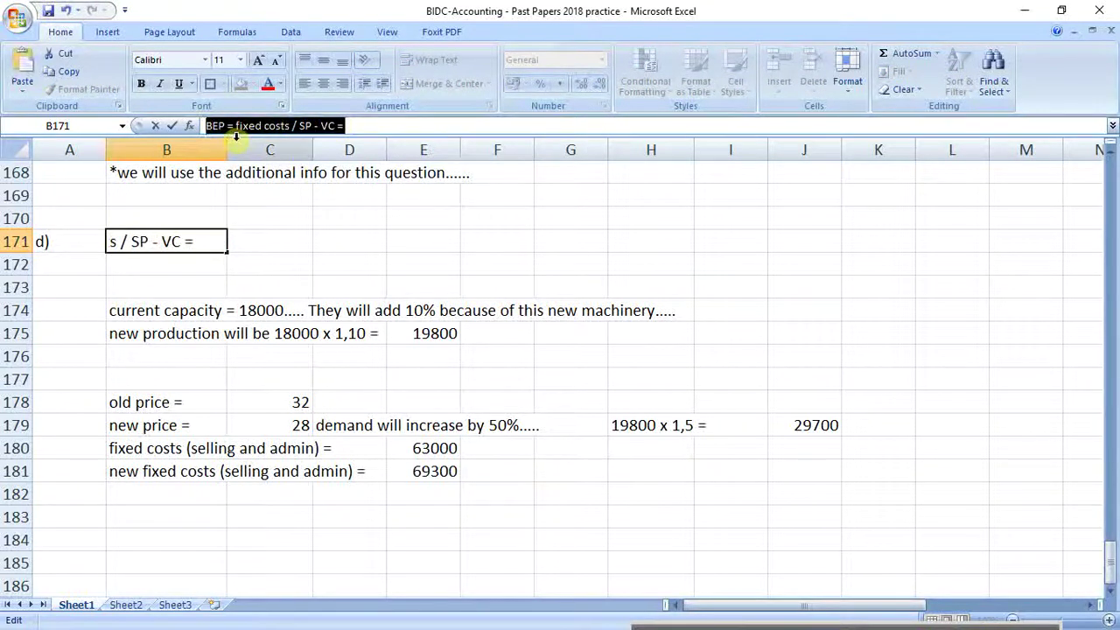
key("Return")
left_click(179, 511)
key("ctrl+v")
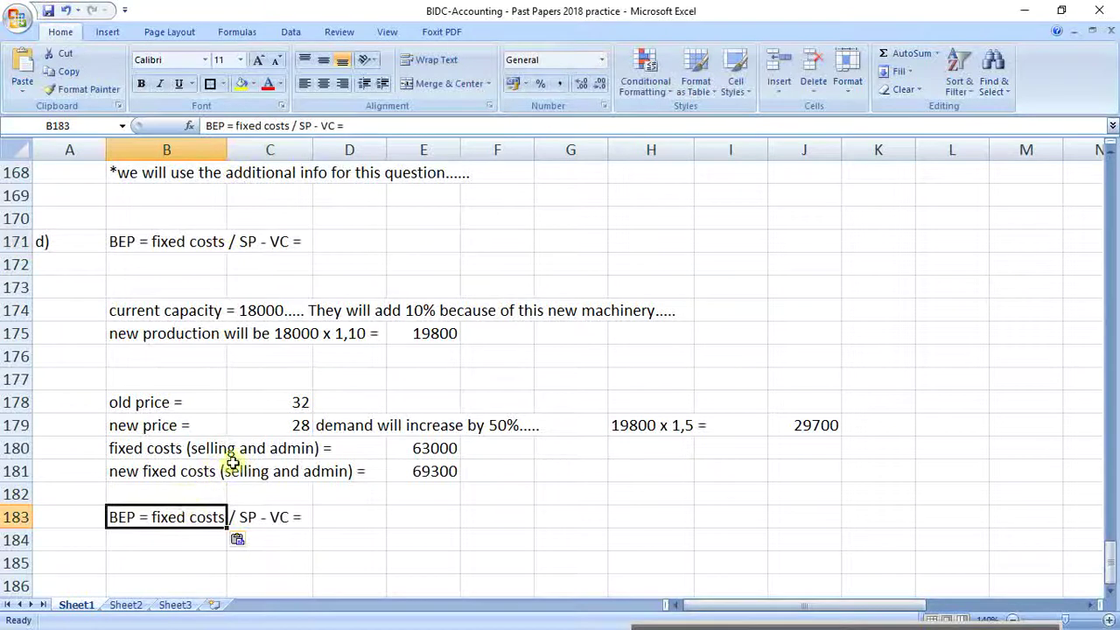
Append the fixed-cost part "(5 x 29700 + 69300" to the BEP text in B183, checking the Marginal Cost Statement's fixed costs
left_click(432, 128)
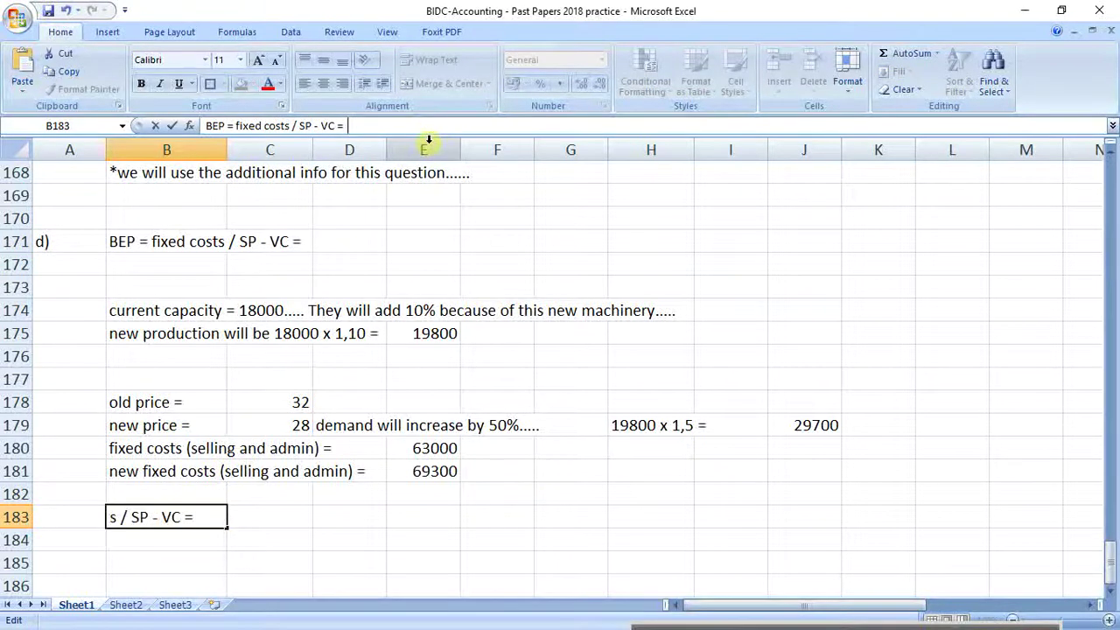
type("(")
scroll(600, 243, "up", 3)
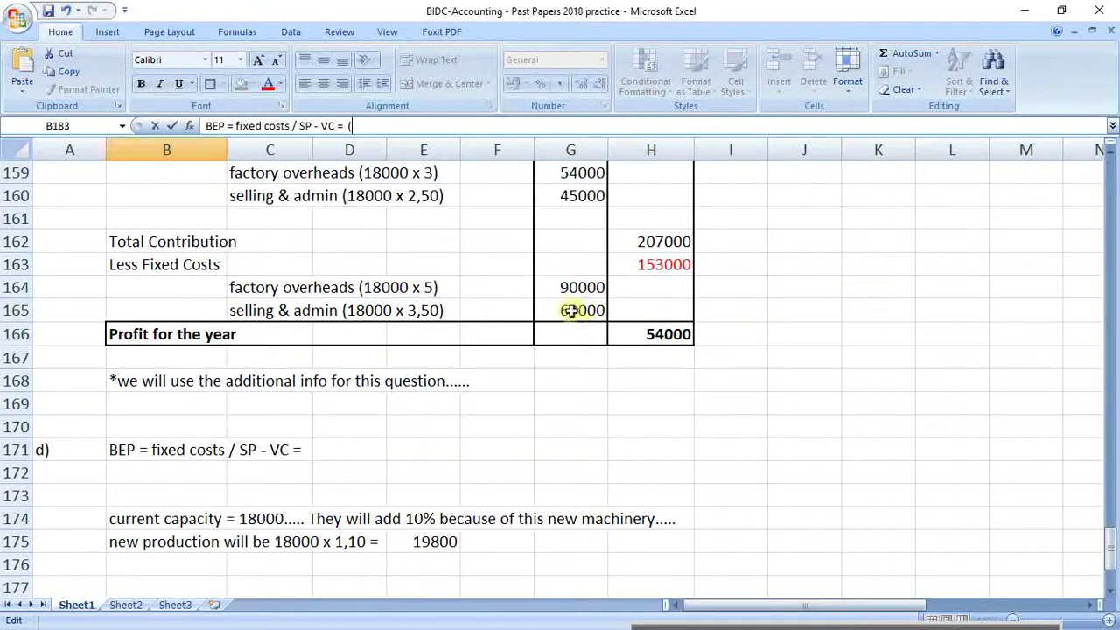
scroll(569, 311, "down", 2)
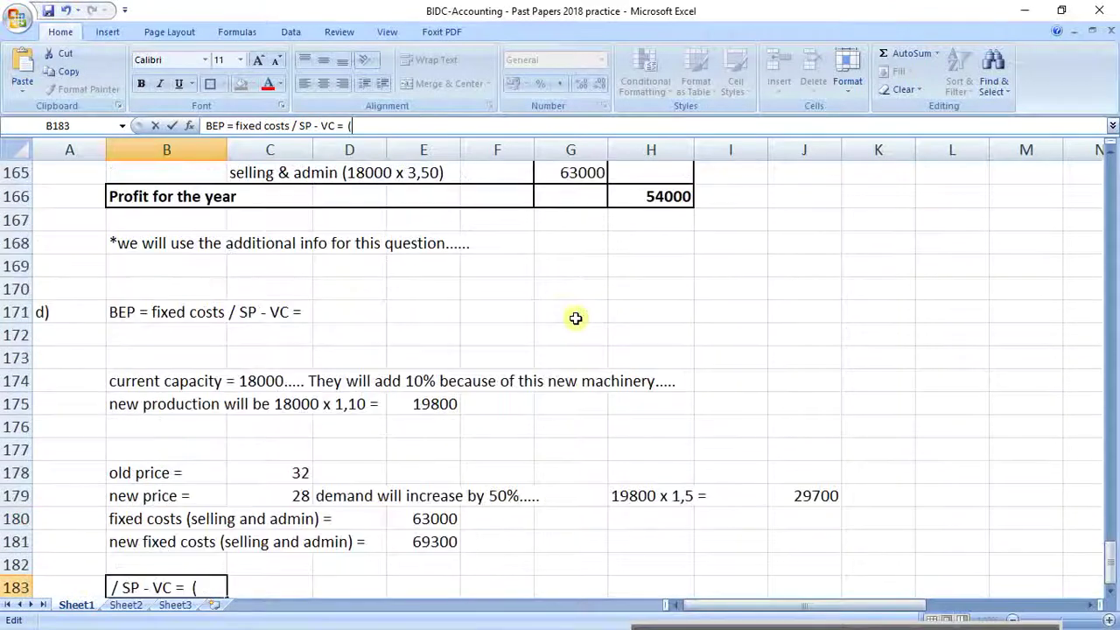
scroll(574, 317, "up", 1)
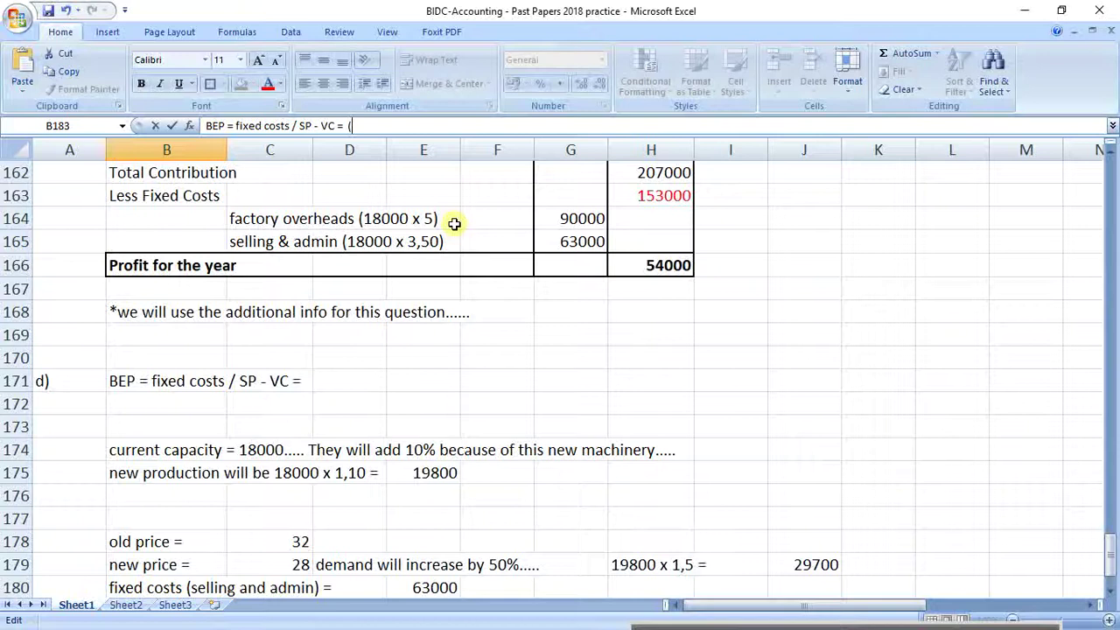
scroll(455, 224, "down", 3)
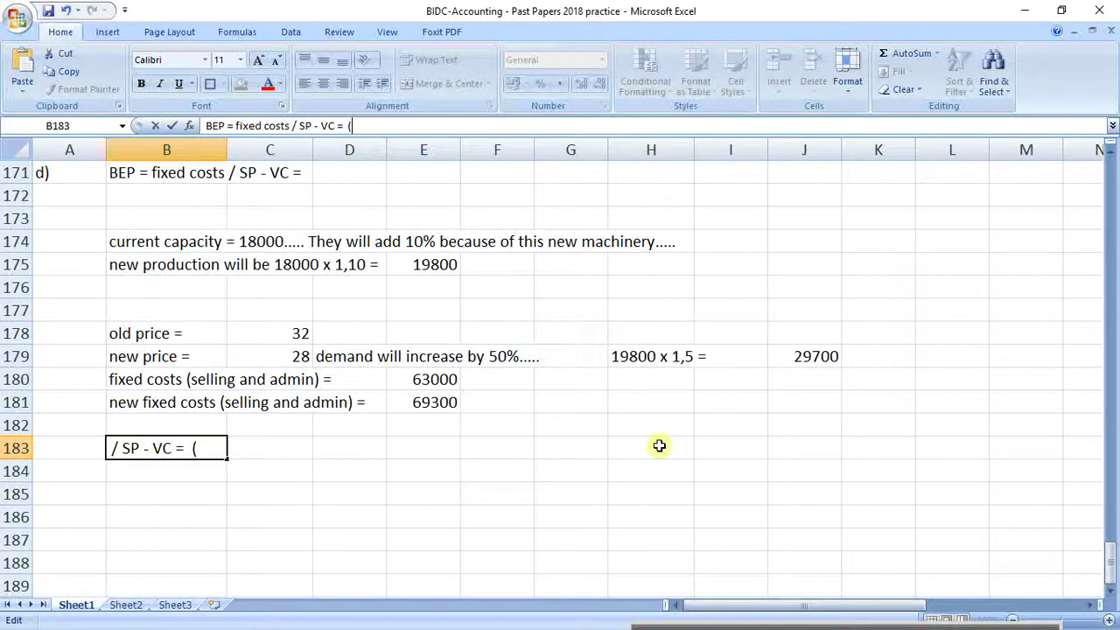
type("5 x 29700")
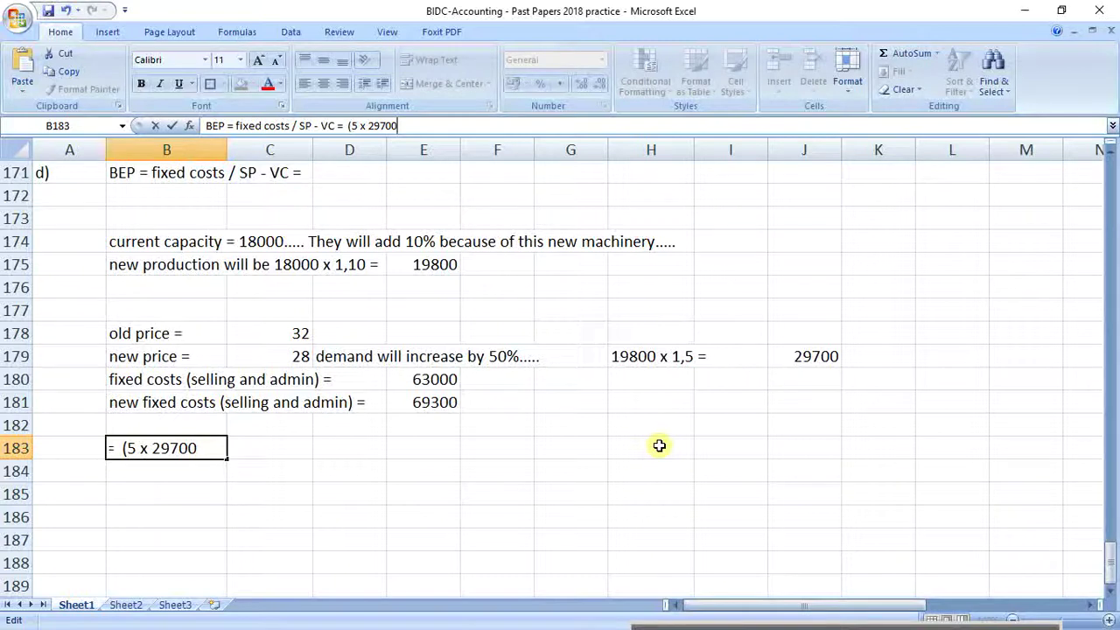
type("+")
type("69300")
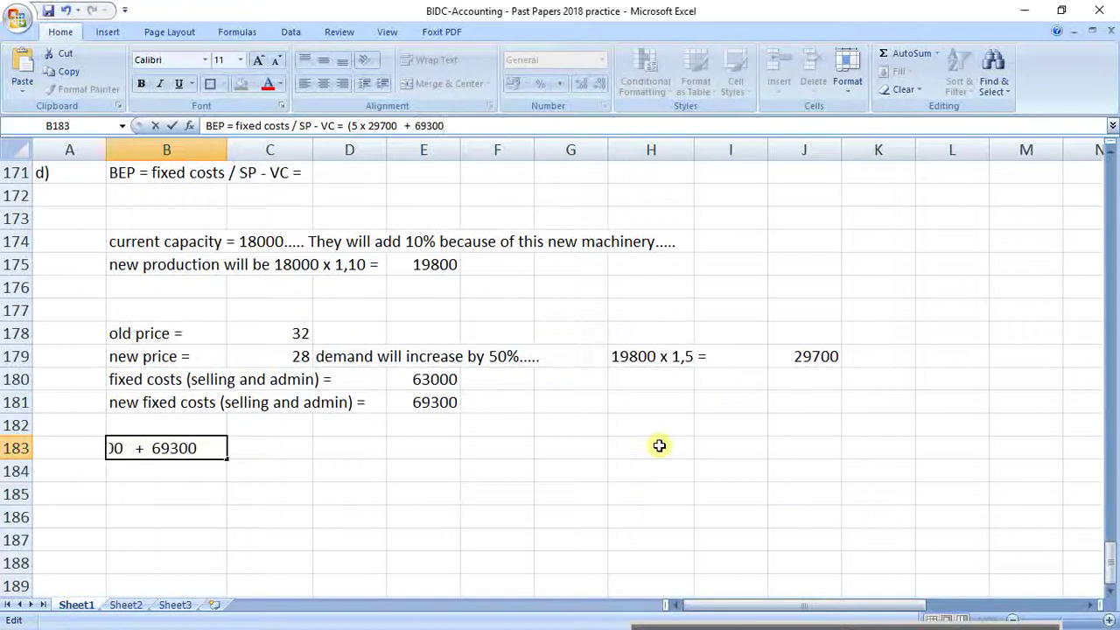
Complete the BEP text in B183 with ") / (28 - 6,5 - 8,5 - 3 - 2,5) ="
type(") / (2")
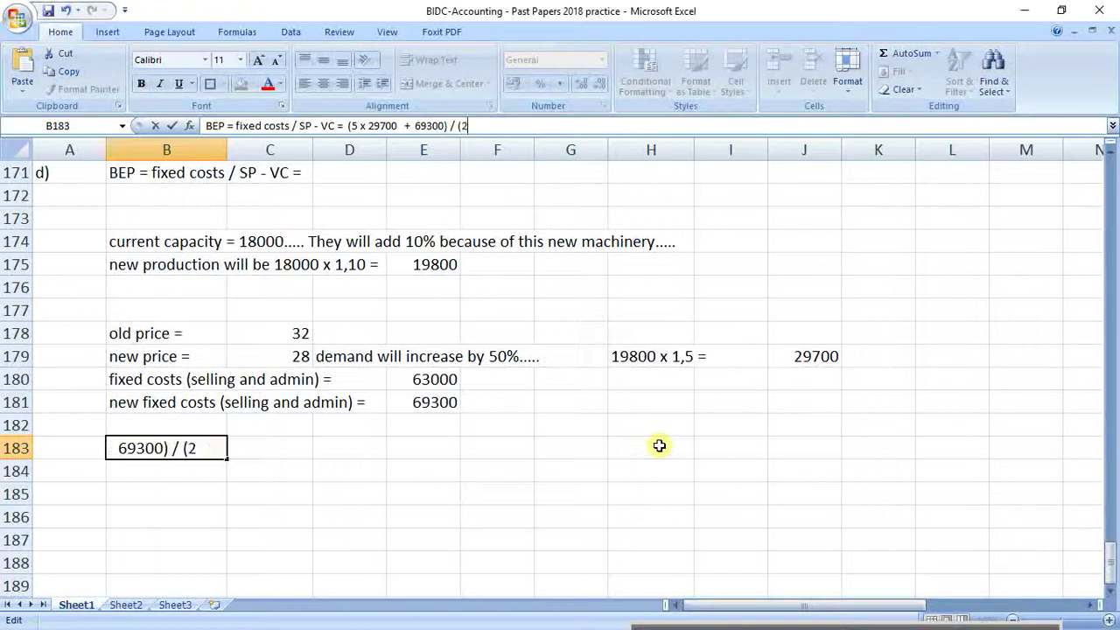
type("8 -")
type("6,")
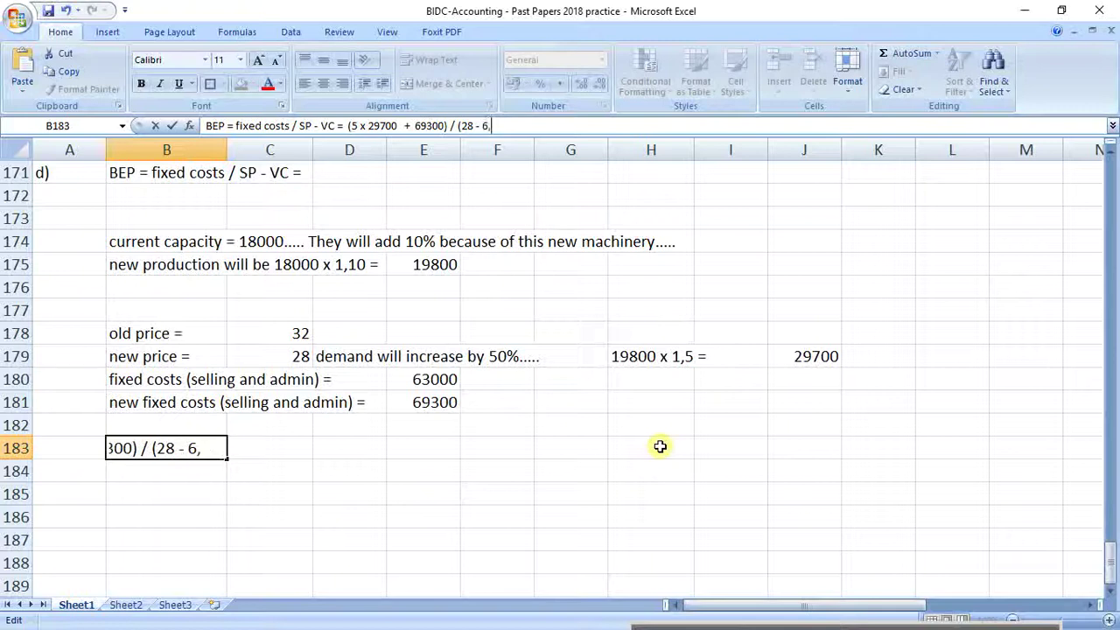
type("5 - 8,5")
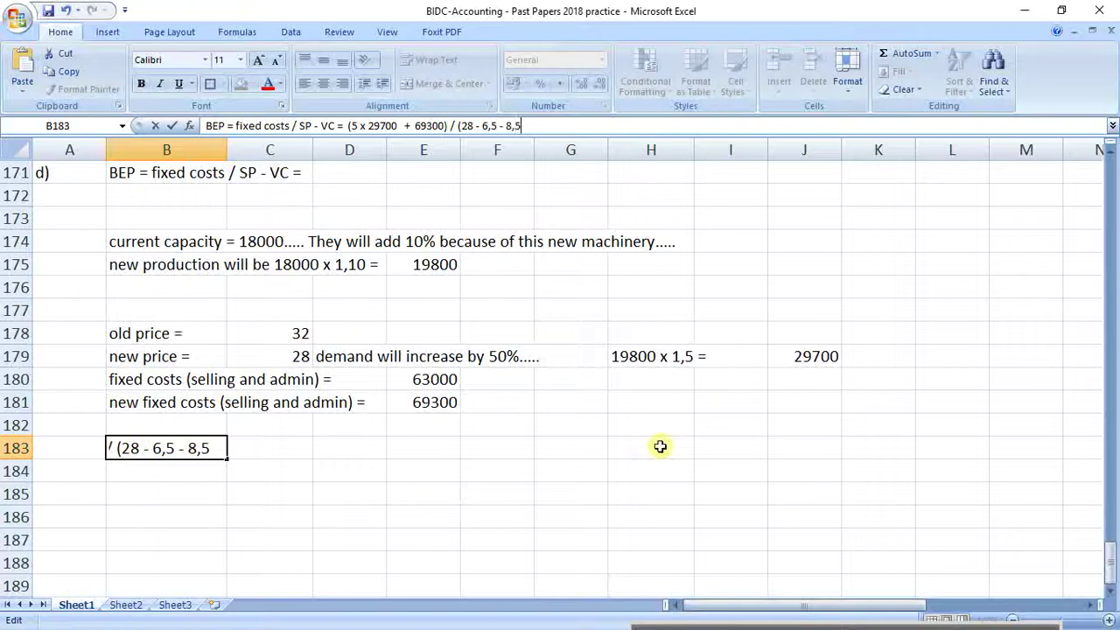
type(" - 3 - 2,5")
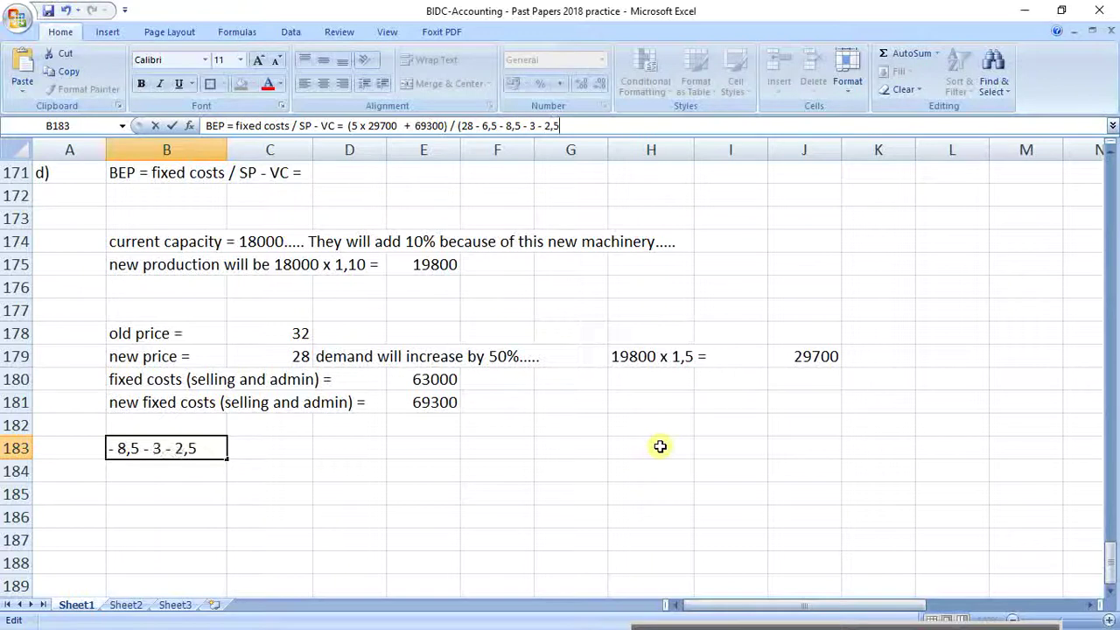
type(") =")
key("Return")
left_click(426, 471)
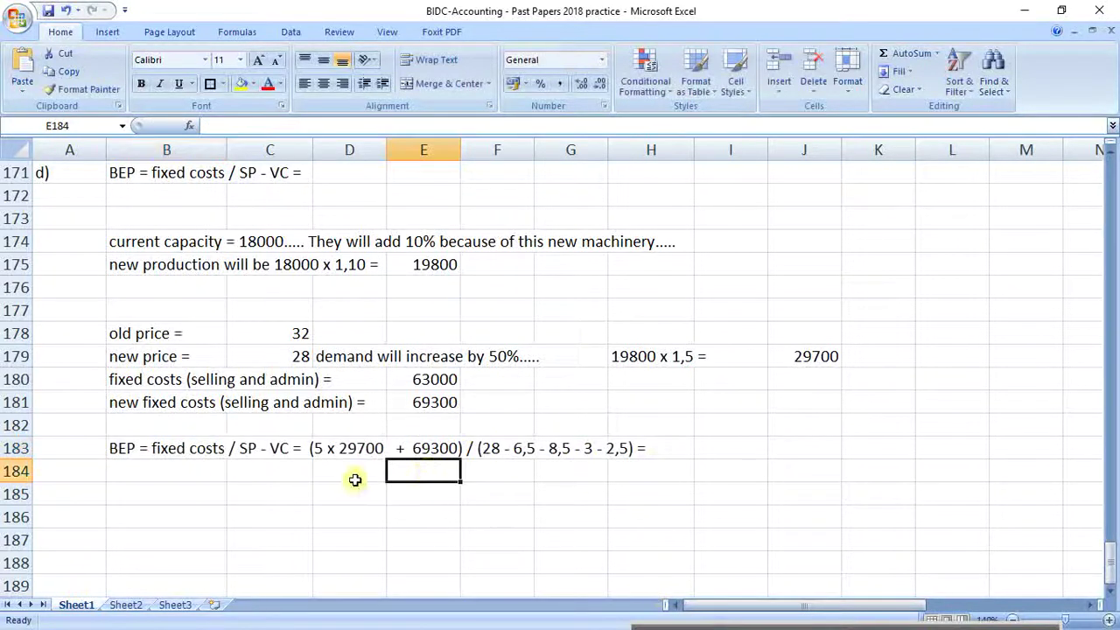
Calculate the break-even point in I183 with a formula made from the numeric expression copied from B183
left_click(132, 468)
left_click(153, 443)
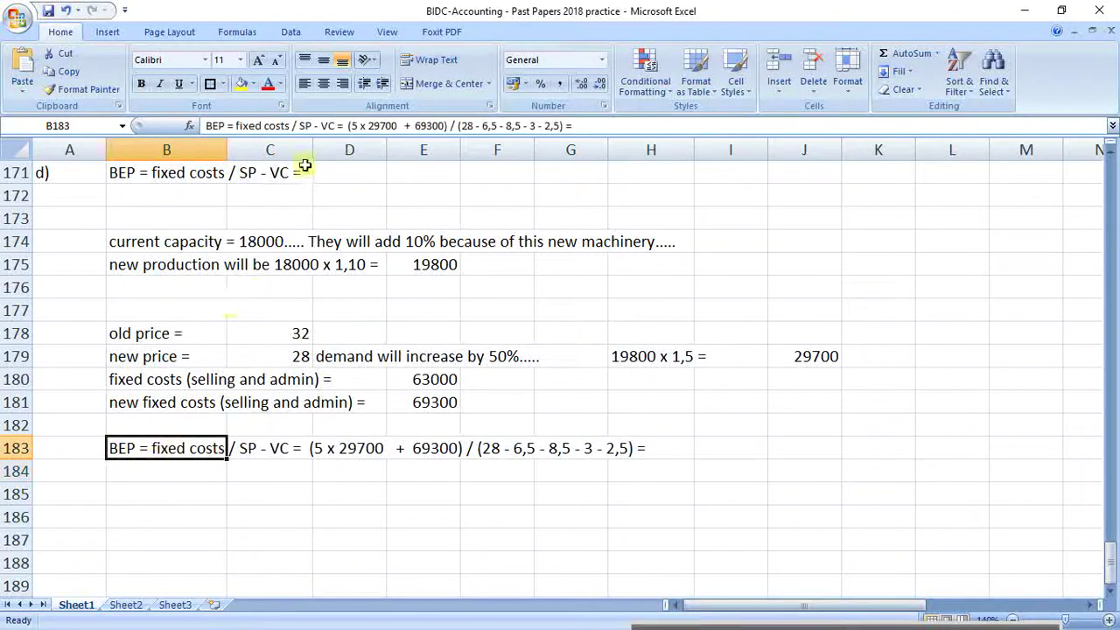
left_click_drag(347, 126, 557, 126)
key("ctrl+c")
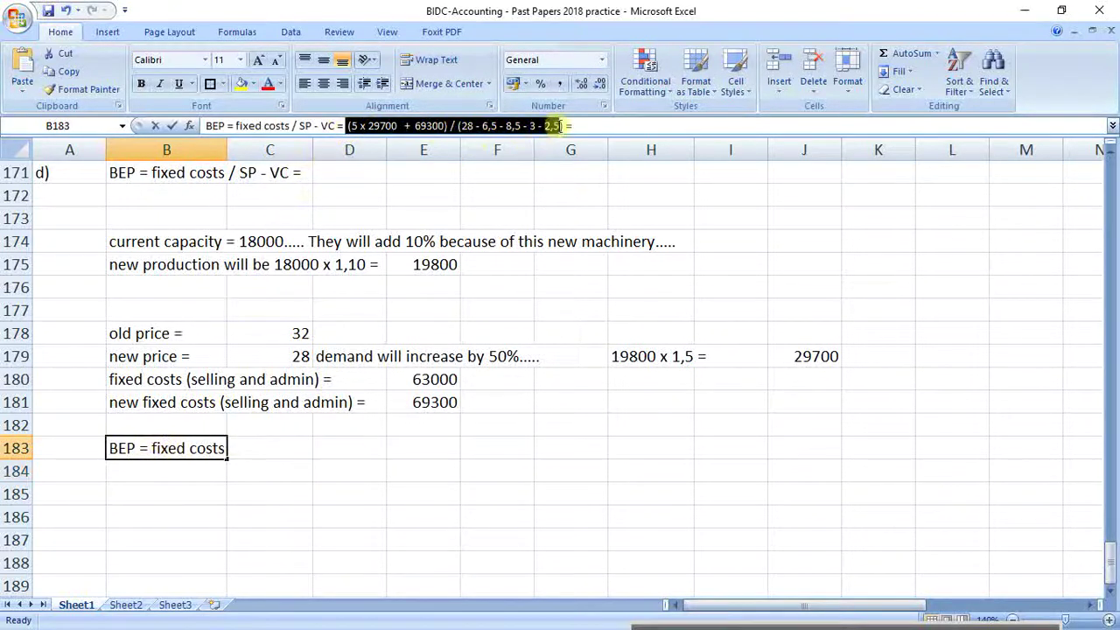
key("Return")
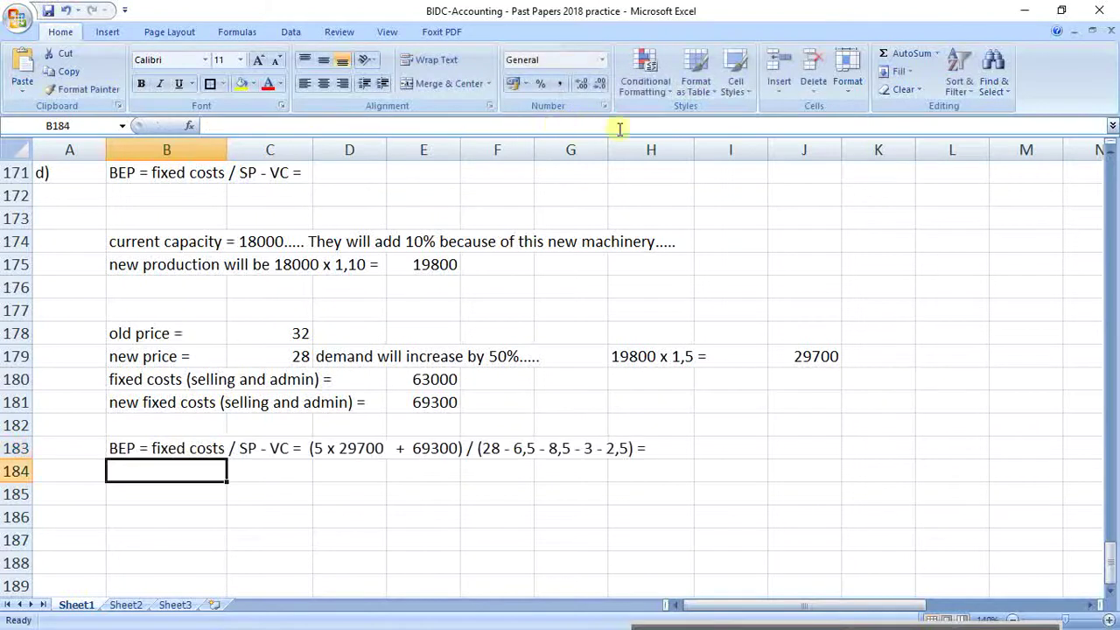
left_click(742, 447)
type("=")
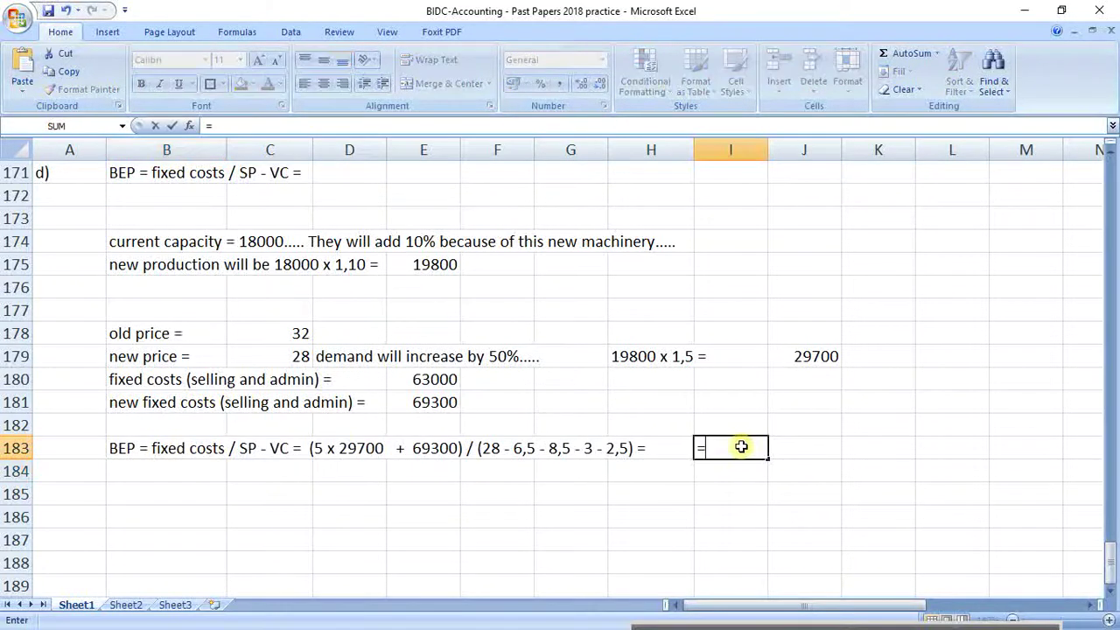
key("ctrl+v")
key("Return")
key("Return")
Enter "units" in J183 beside the break-even result and point out the old and new price rows
left_click(786, 445)
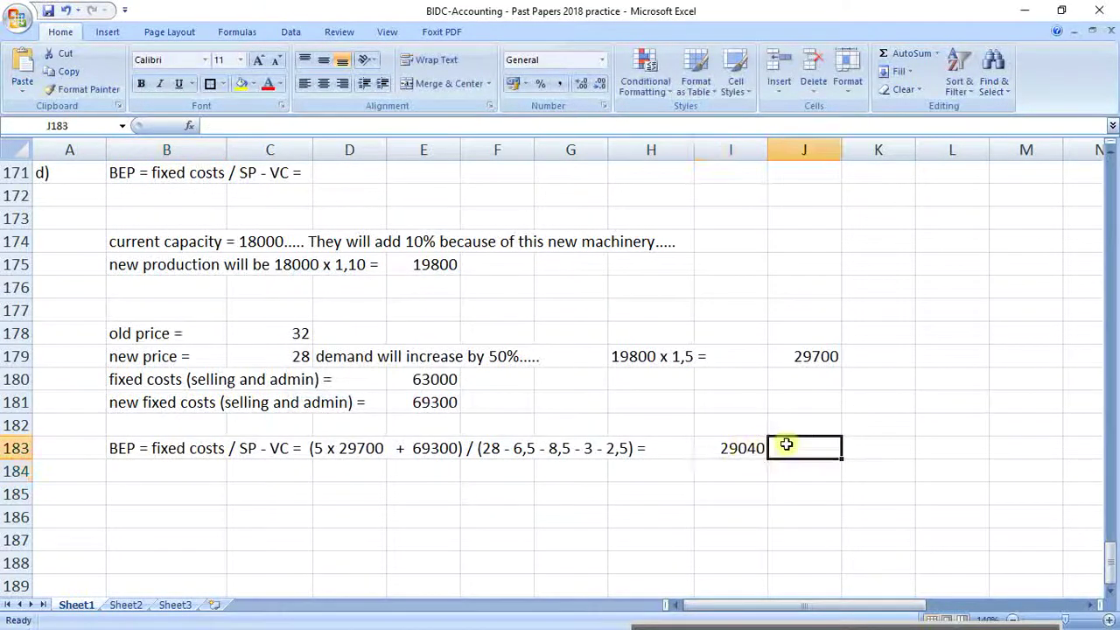
type("units")
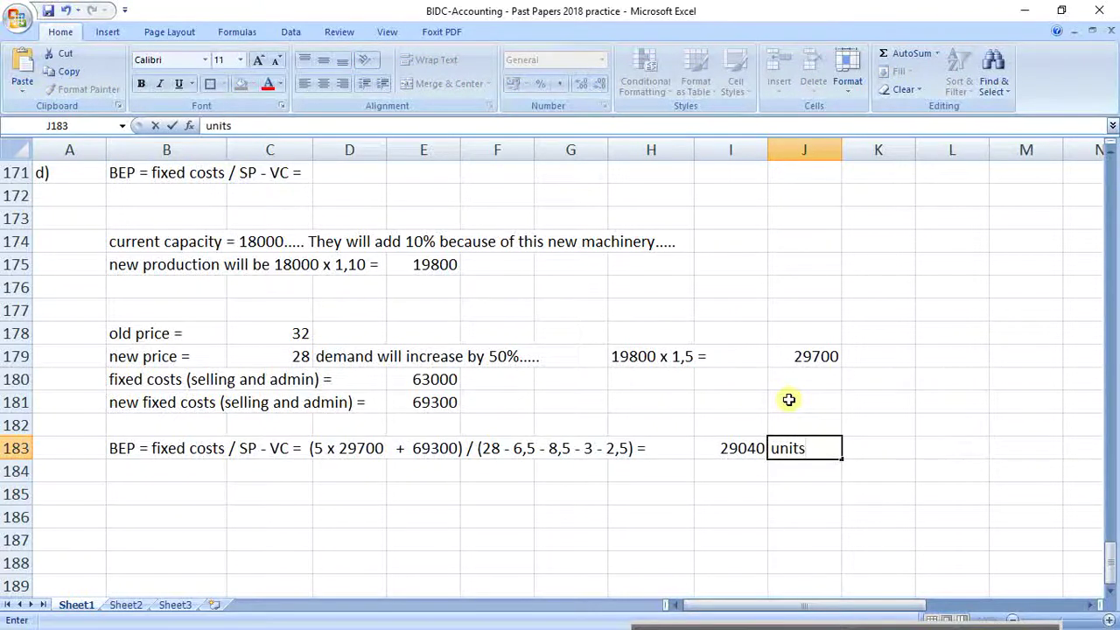
key("Return")
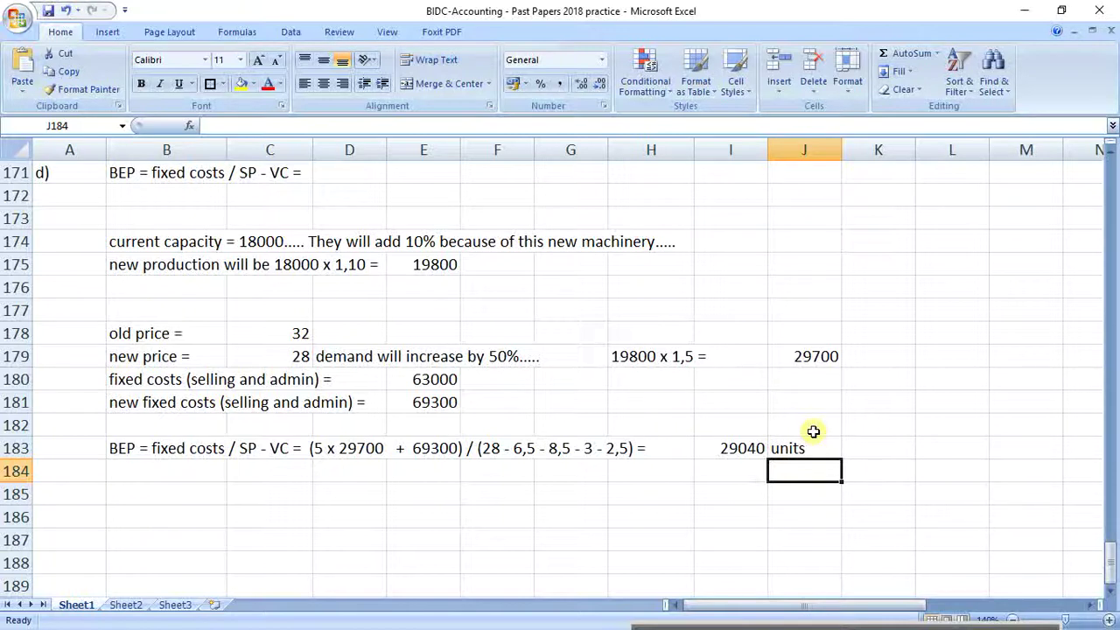
left_click_drag(138, 332, 273, 330)
left_click_drag(167, 364, 279, 360)
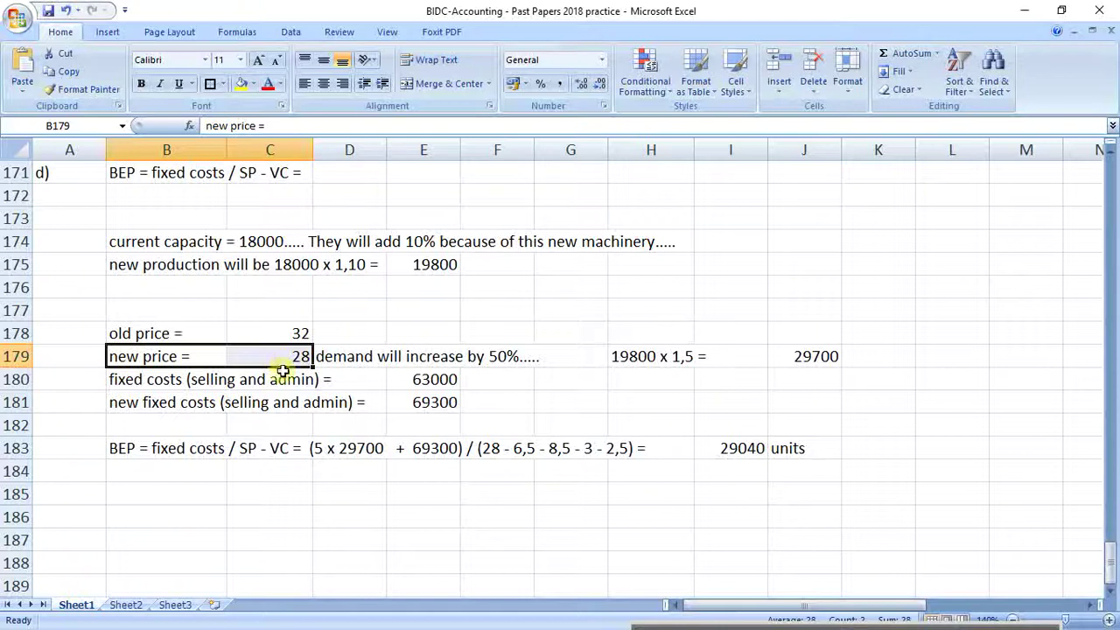
Enter the question label "e)" in A186
left_click(96, 516)
type("e")
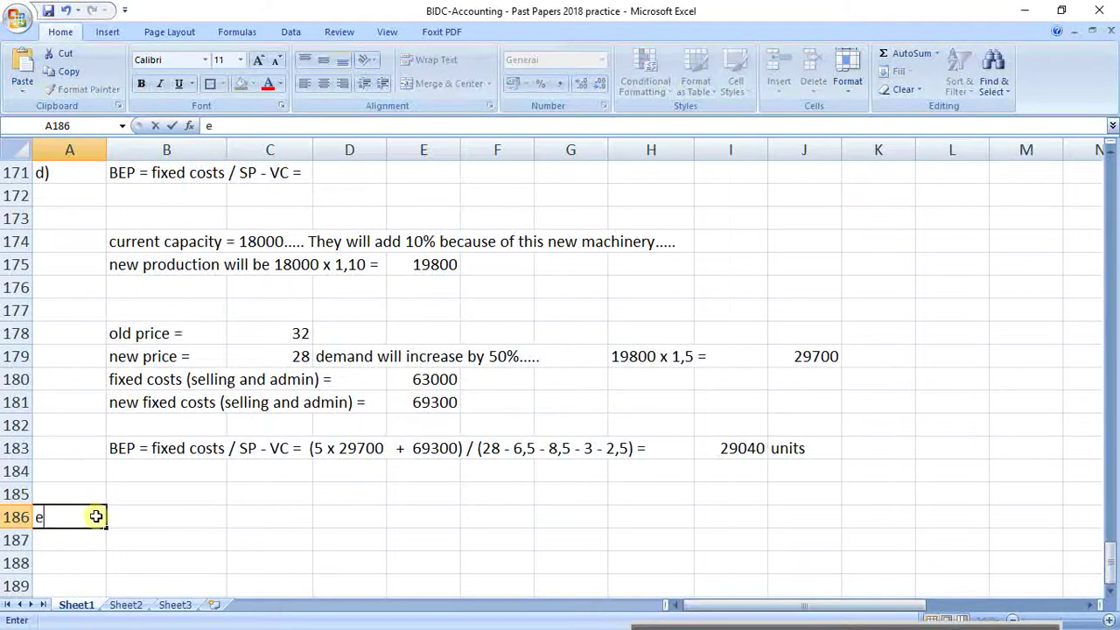
type(")")
key("Return")
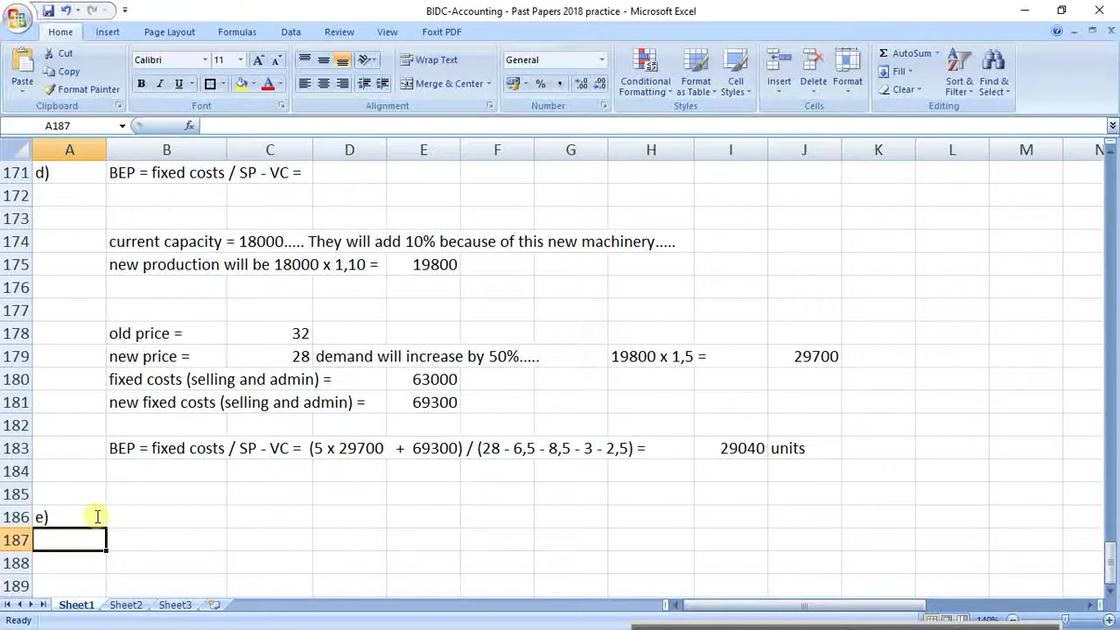
Enter the label "Revised BEP =" in B186 and the value 29040 in C186
left_click(215, 517)
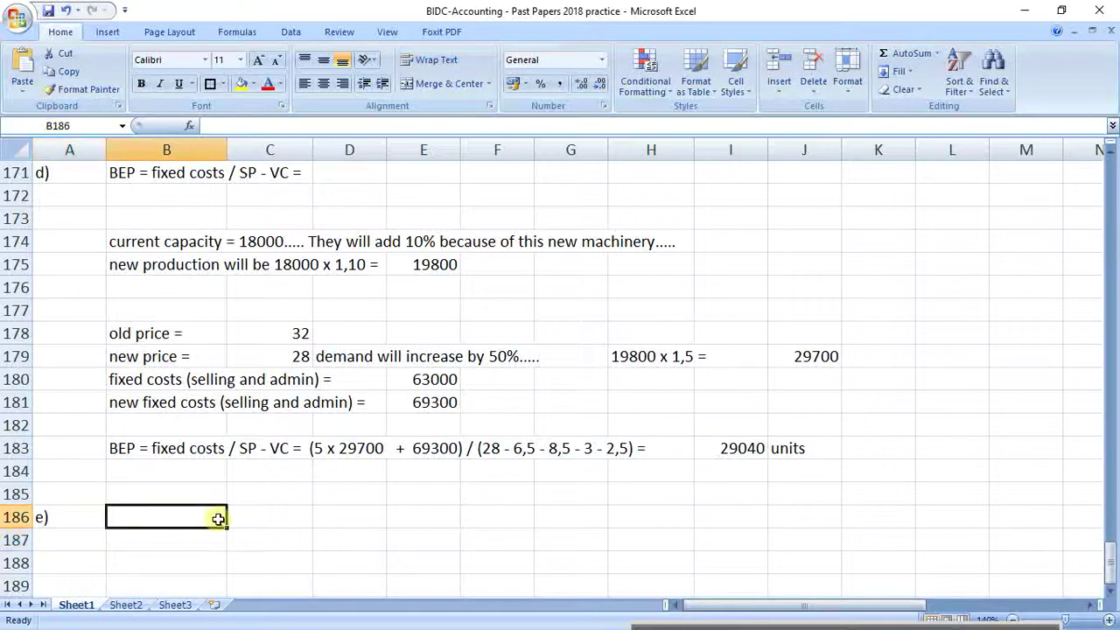
type("BEP")
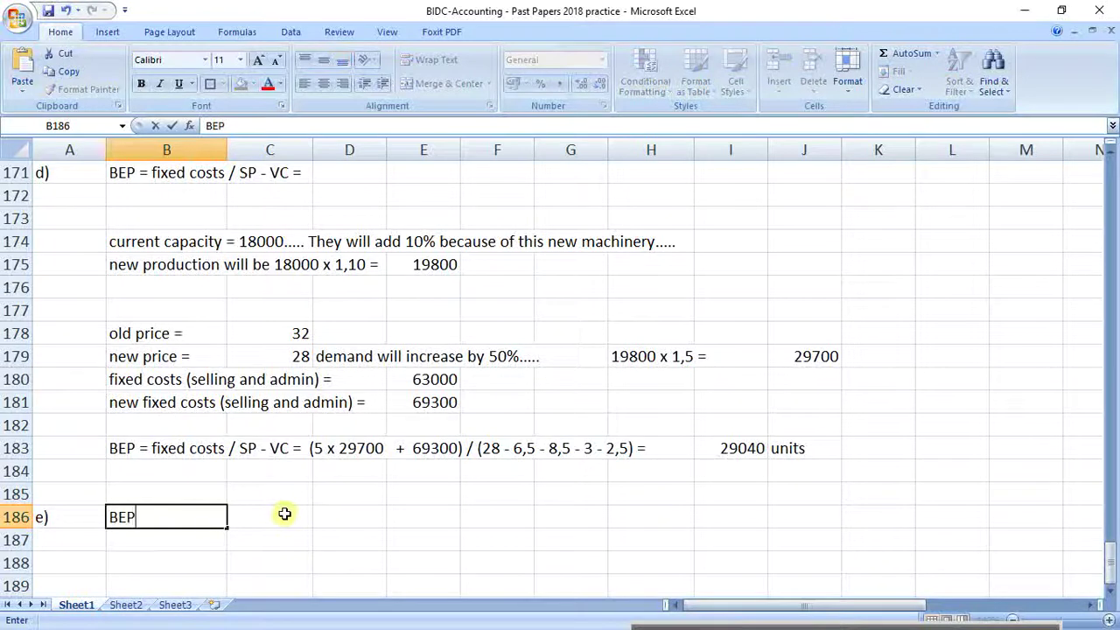
key("BackSpace")
key("BackSpace")
key("BackSpace")
type("Revise")
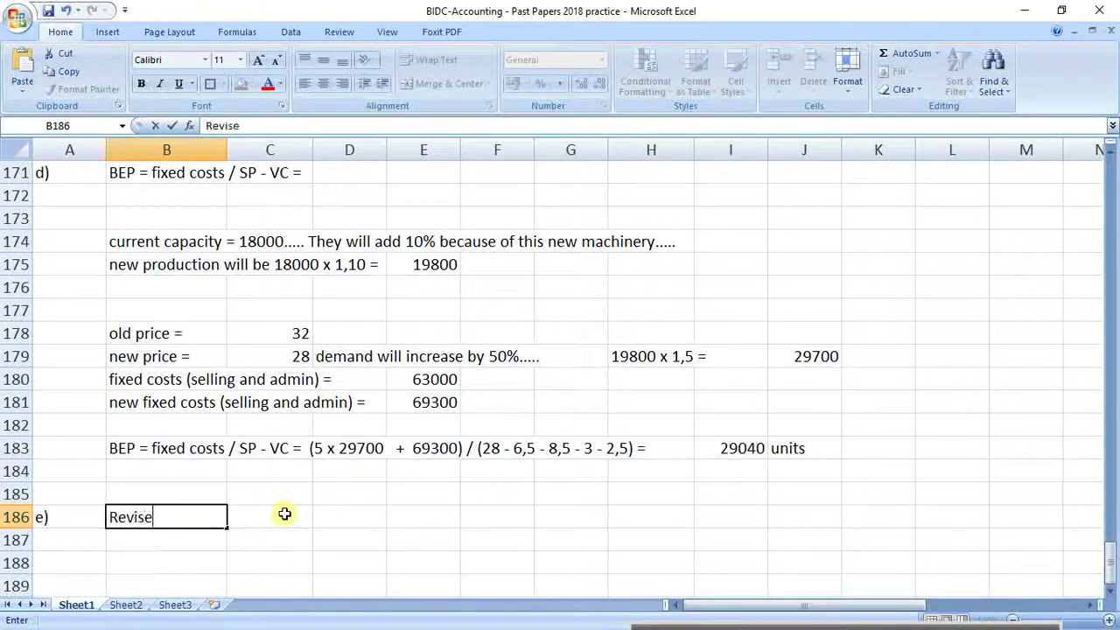
type("d BEP =")
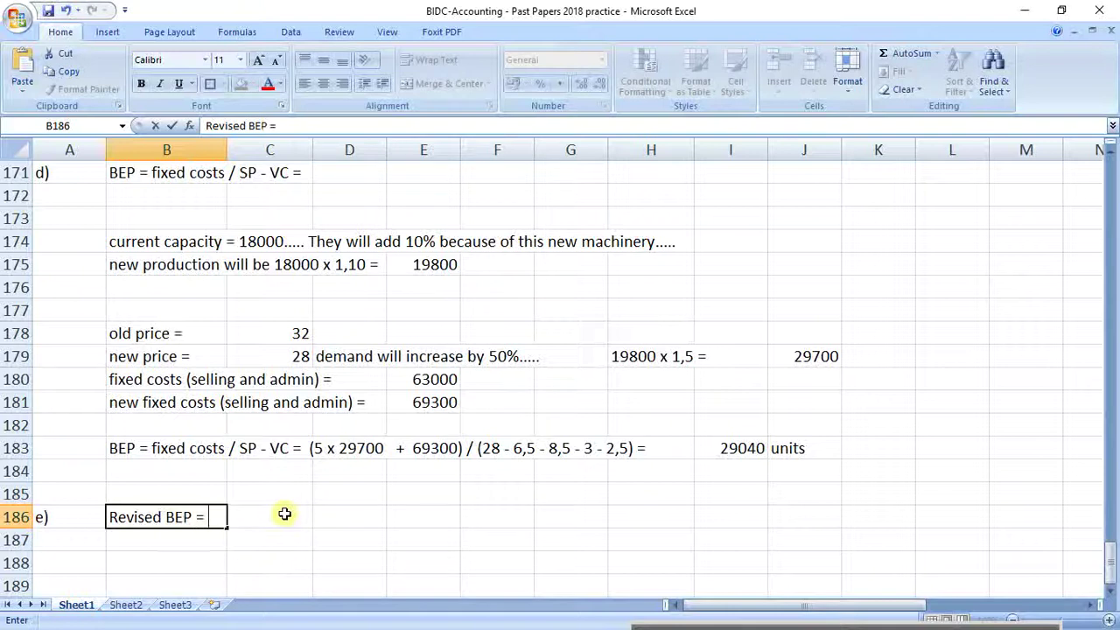
left_click(285, 515)
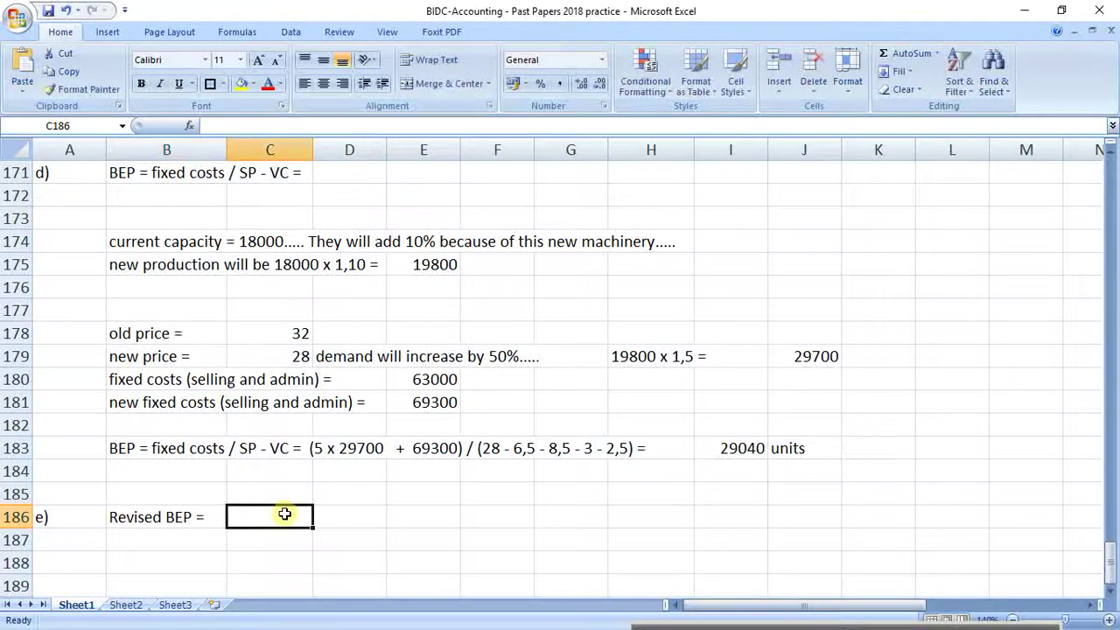
type("29040")
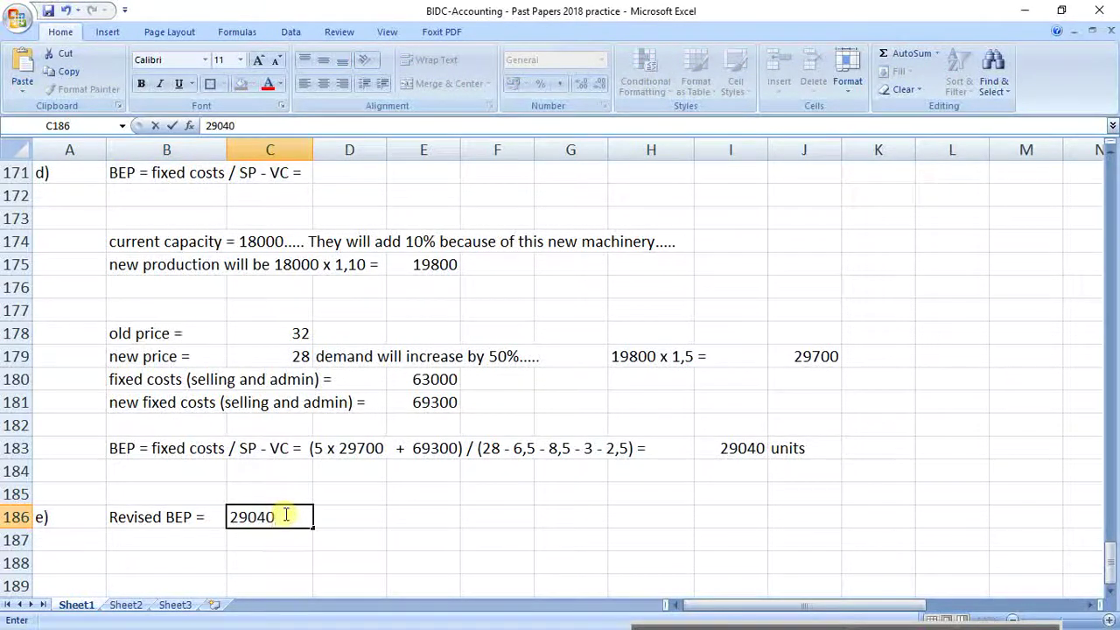
key("Return")
Enter the label "Revise the capacity =" in B187
left_click(172, 542)
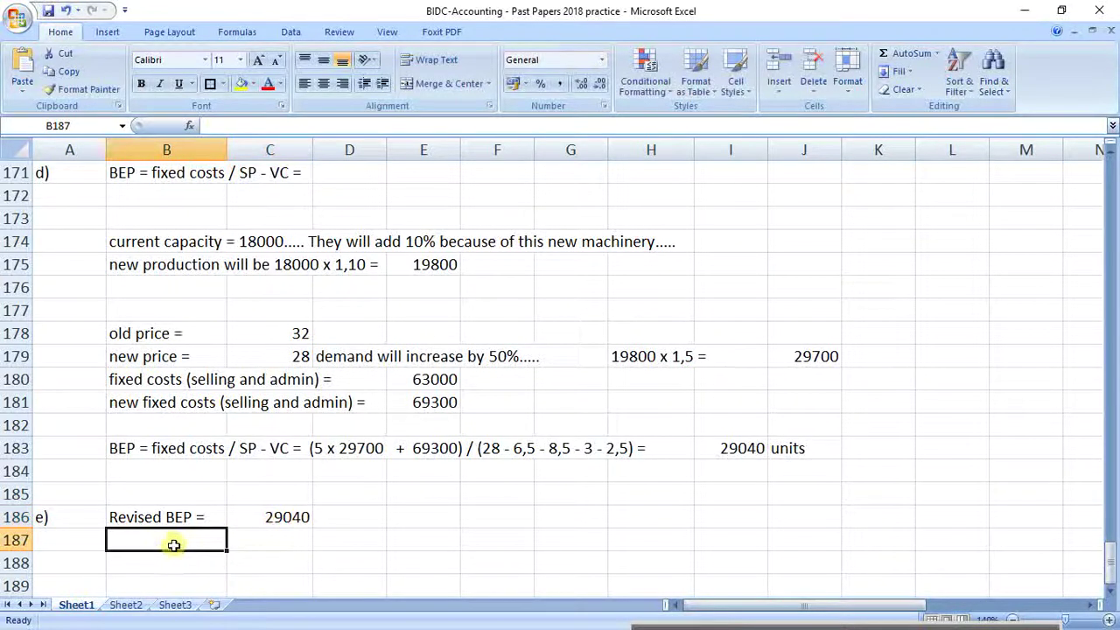
type("Revise the")
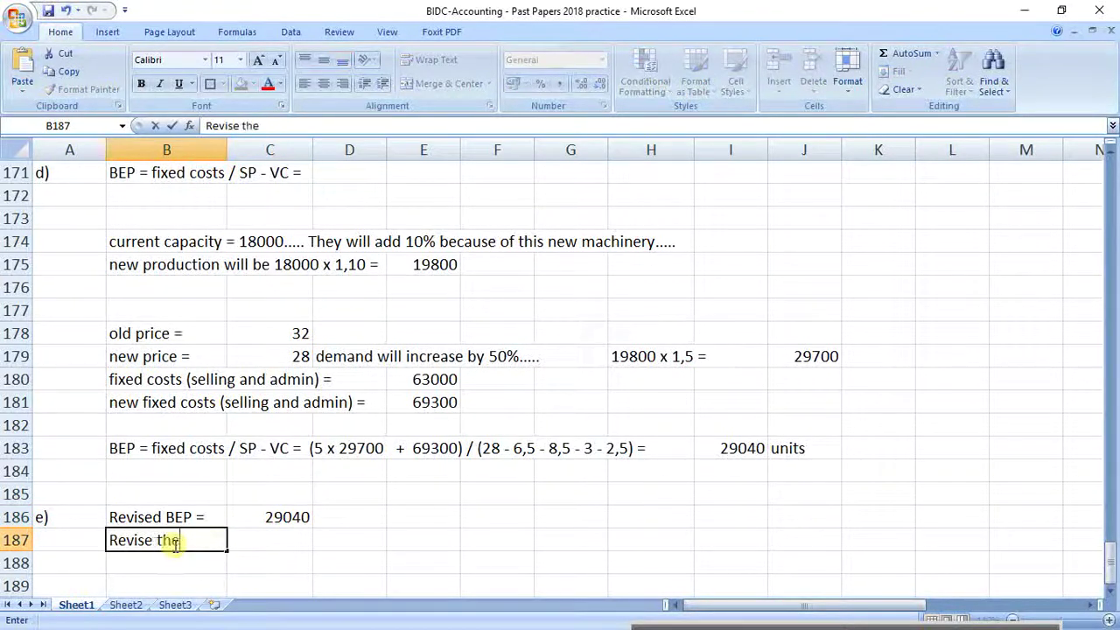
type(" capaci")
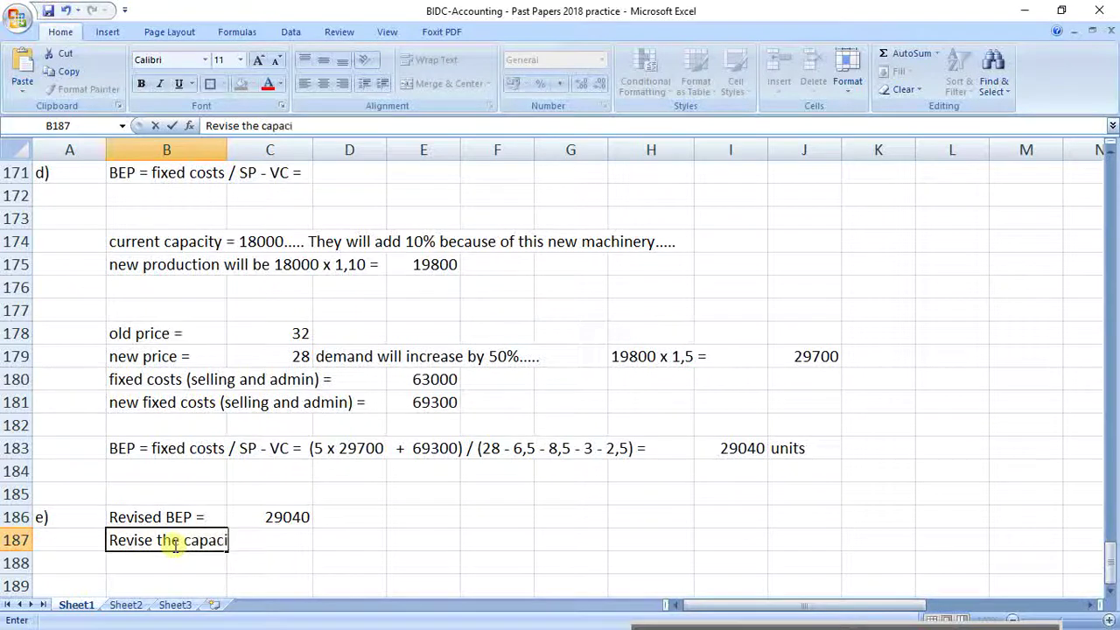
type("ty =")
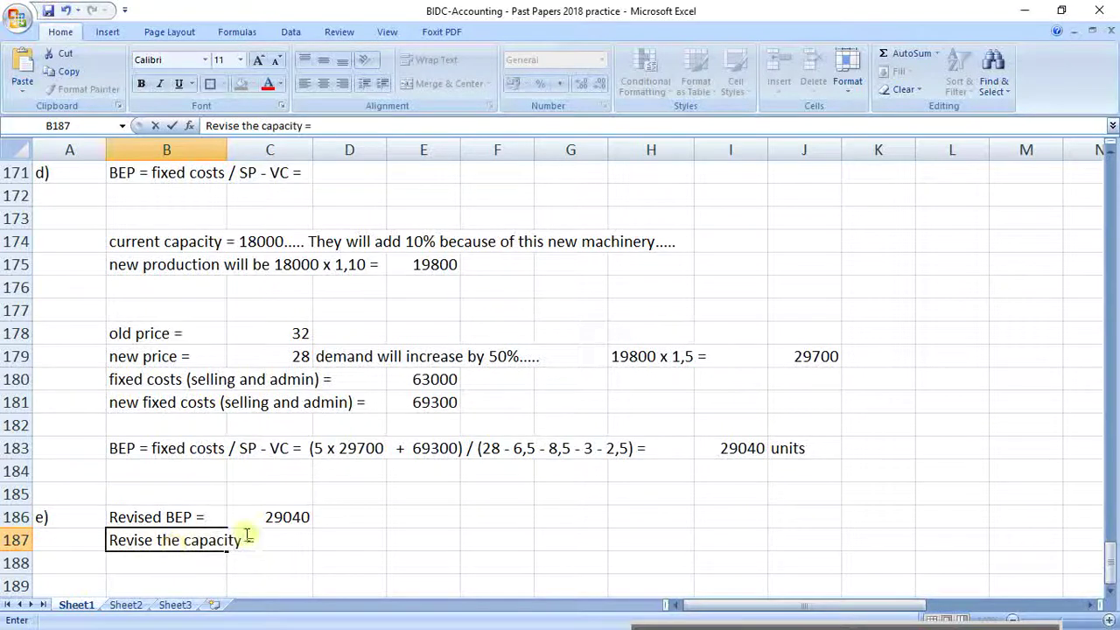
Copy the capacity working in B144:F148 and paste it at B189 under the "Revise the capacity =" label
left_click(341, 537)
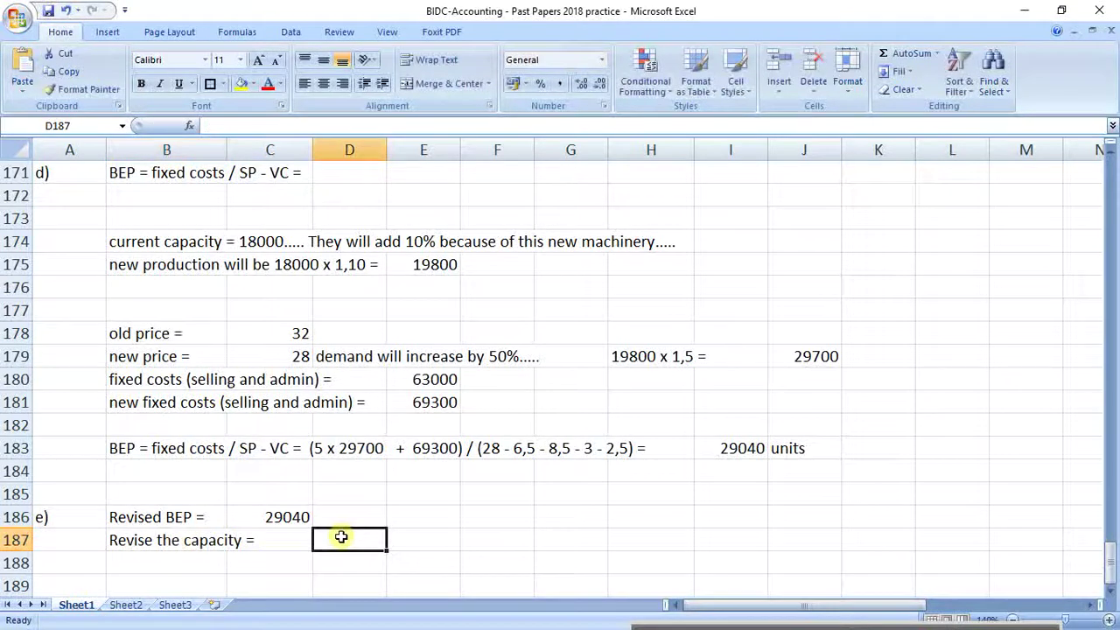
scroll(341, 537, "up", 6)
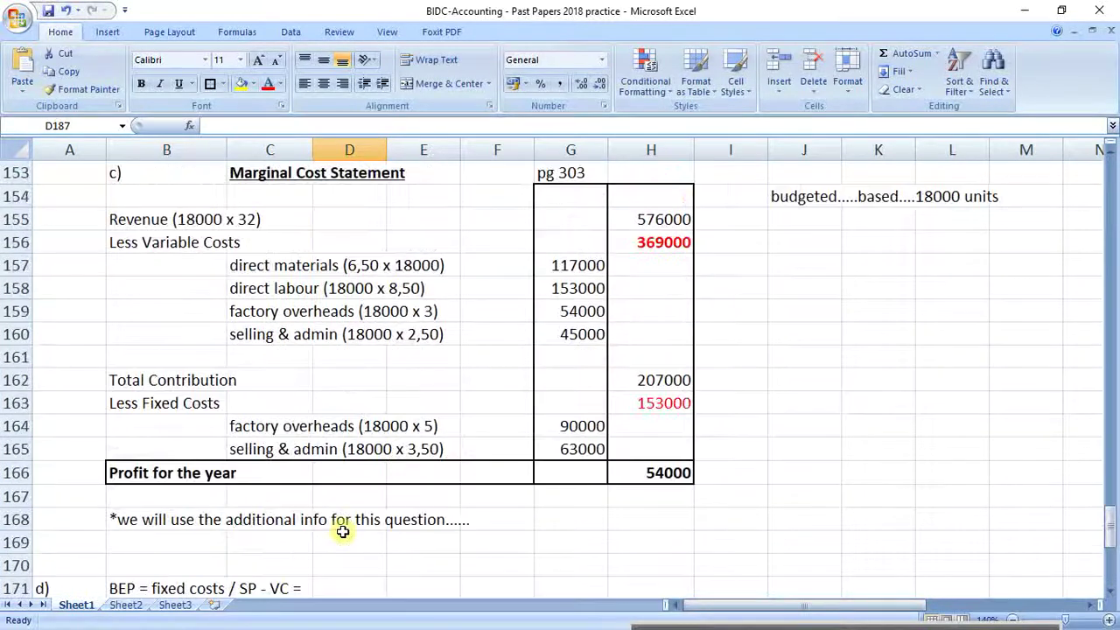
scroll(342, 531, "up", 3)
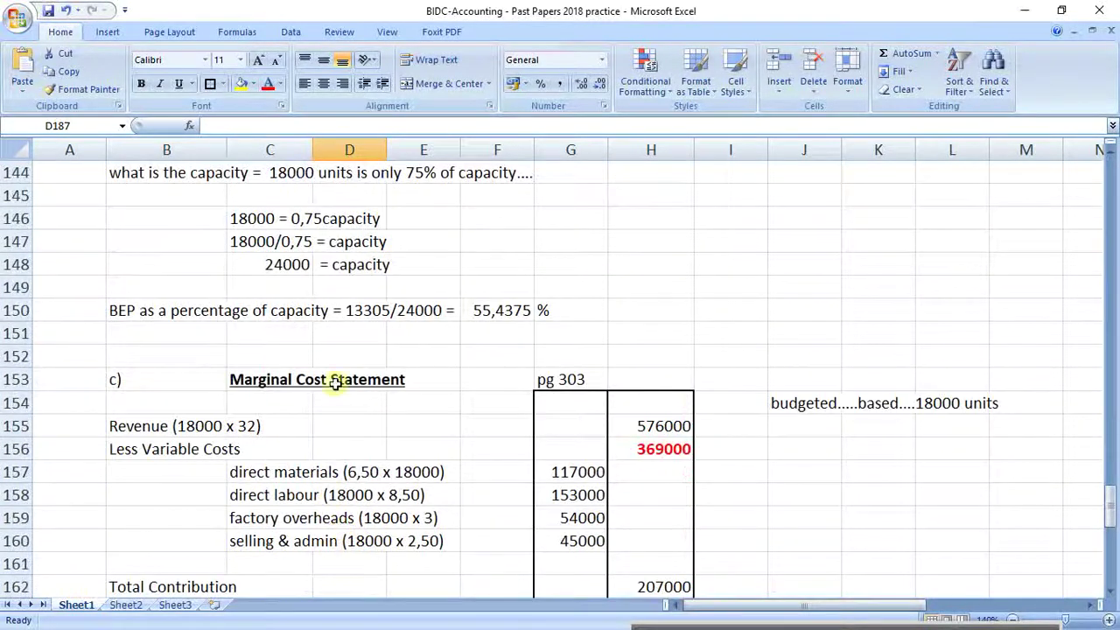
scroll(335, 383, "up", 1)
left_click_drag(145, 243, 501, 327)
key("ctrl+c")
scroll(499, 330, "down", 1)
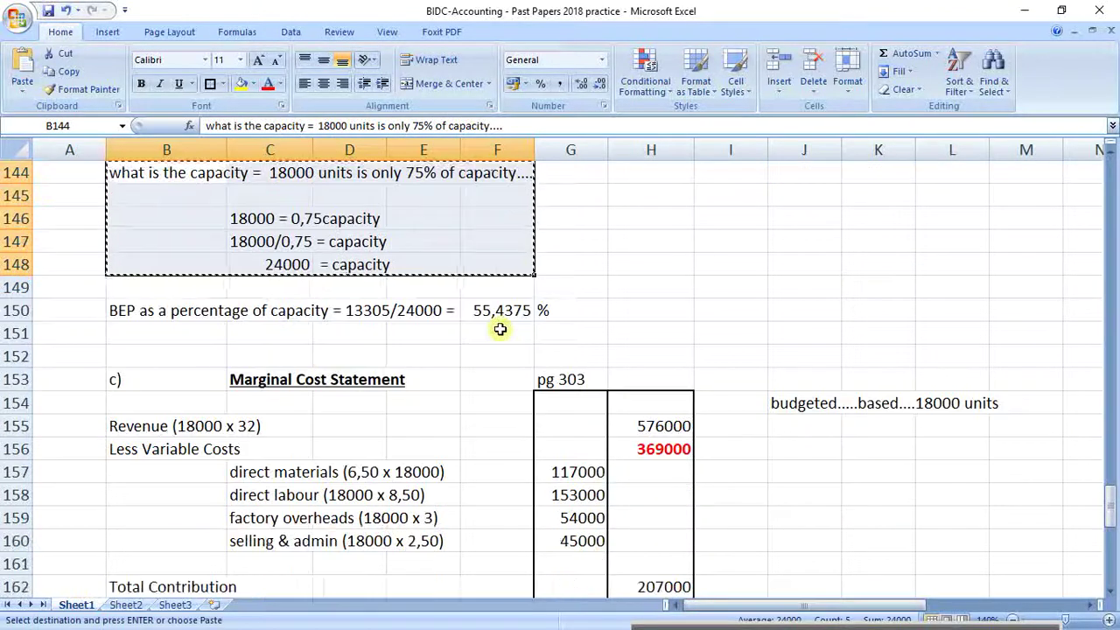
scroll(500, 329, "down", 12)
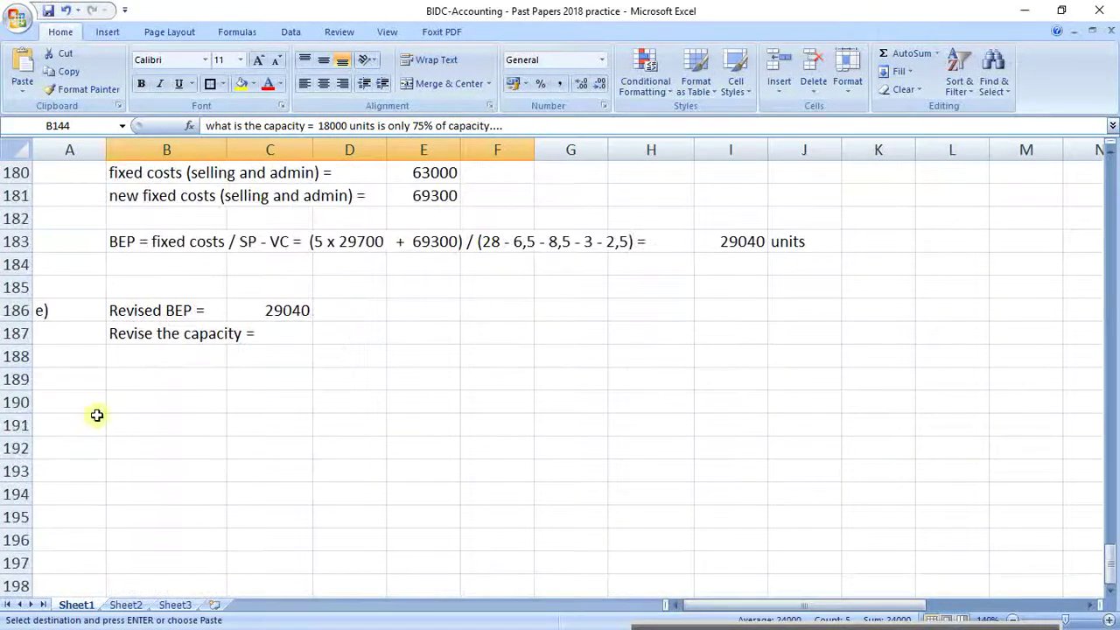
left_click(180, 365)
left_click(181, 377)
key("ctrl+v")
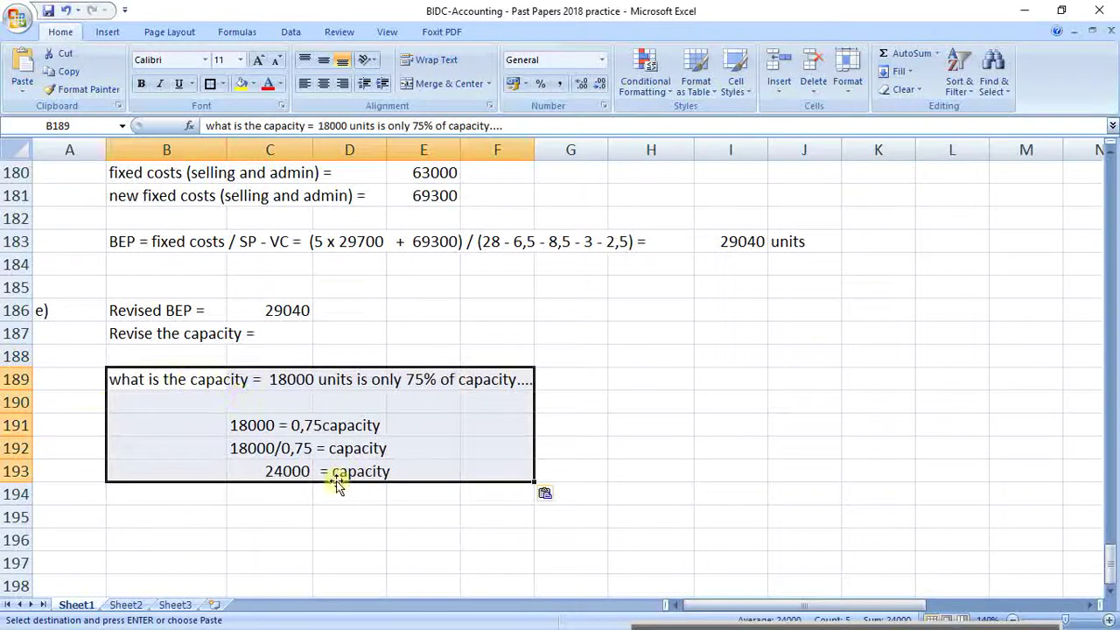
Point out the pasted capacity lines and enter the note "this will increase by 10% =" in F193
left_click(270, 449)
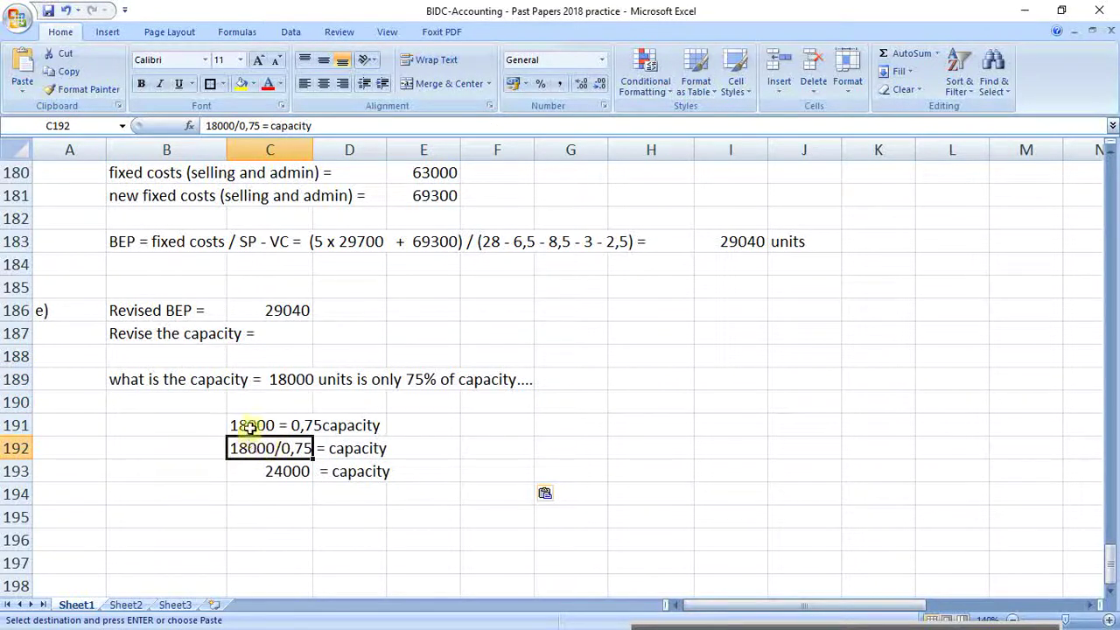
left_click_drag(250, 426, 408, 429)
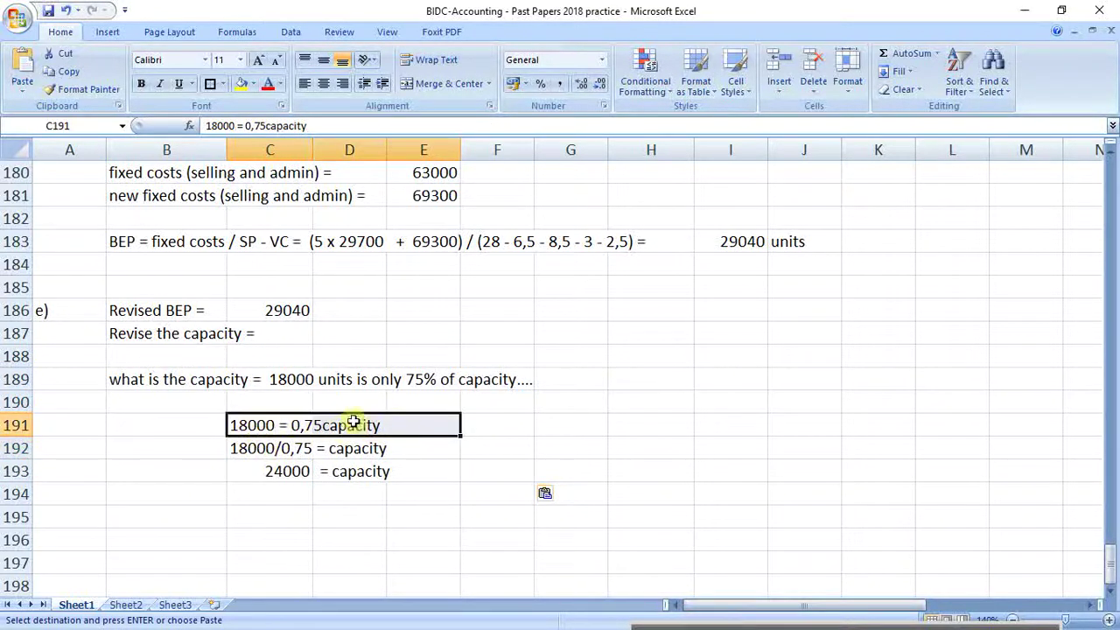
left_click_drag(263, 471, 407, 470)
left_click(487, 472)
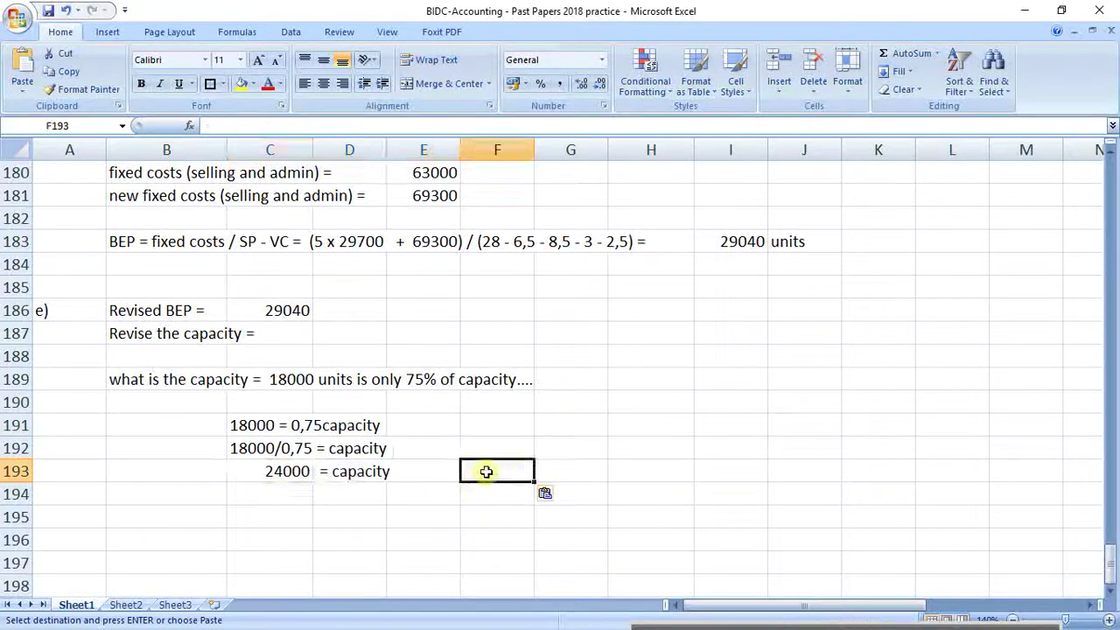
type("this wi")
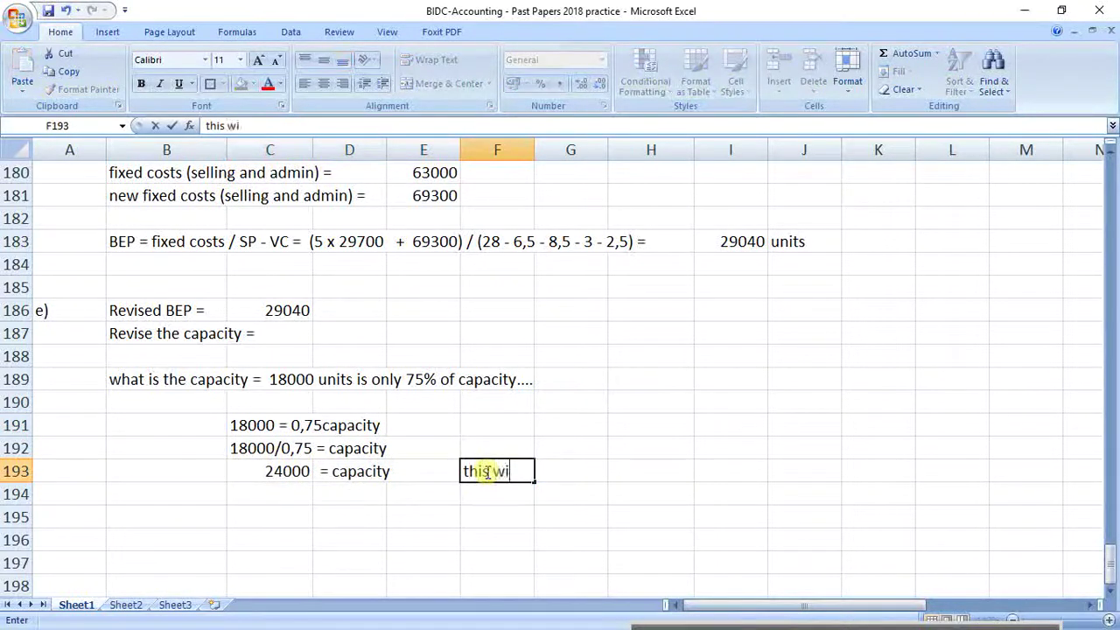
type("ll increas")
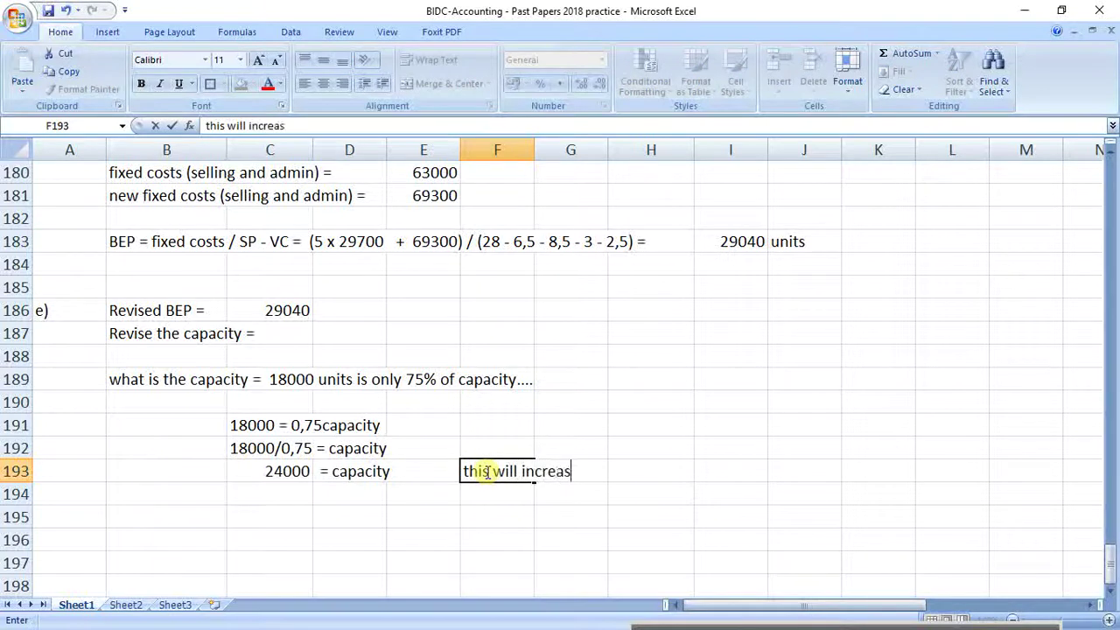
type("e by 10")
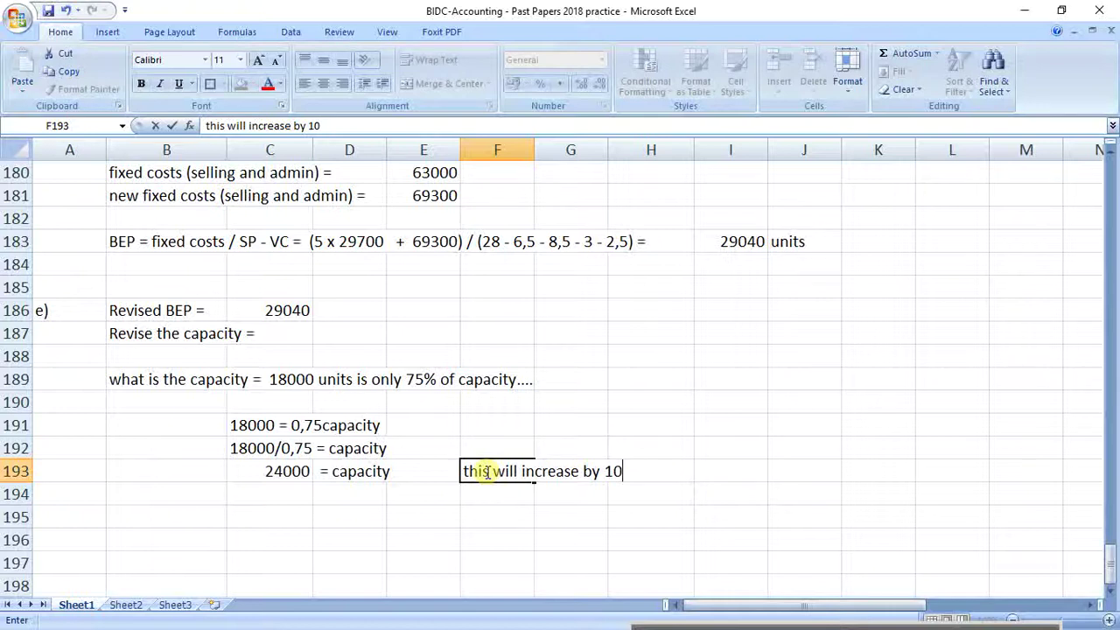
type("% =")
key("Tab")
Calculate the increased capacity in I193 with the formula =24000 * 1,1
key("Tab")
key("Tab")
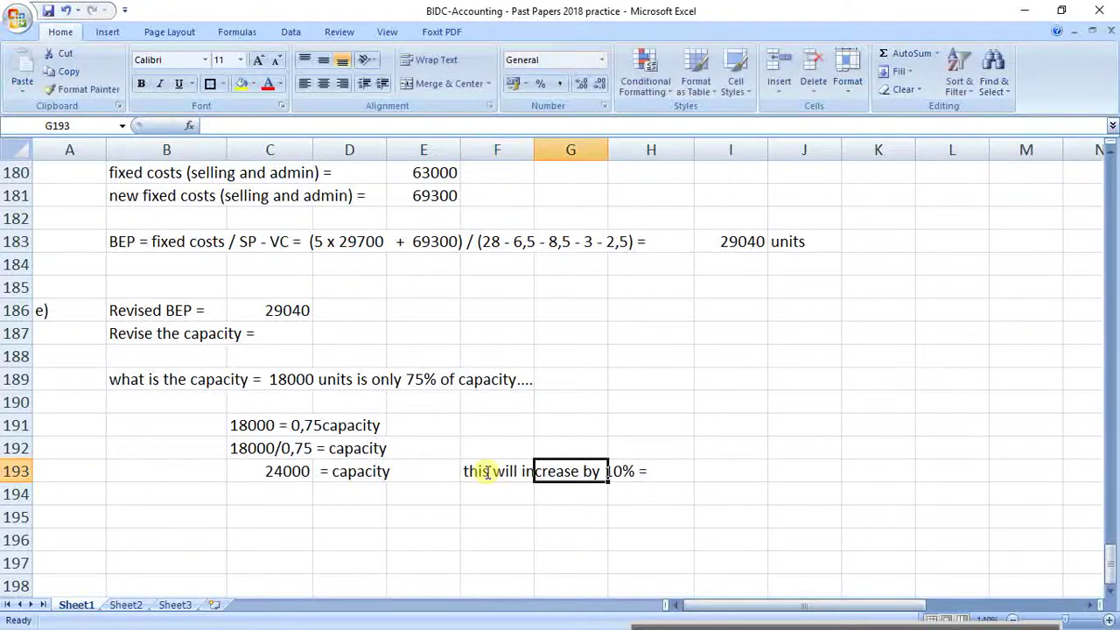
type("=")
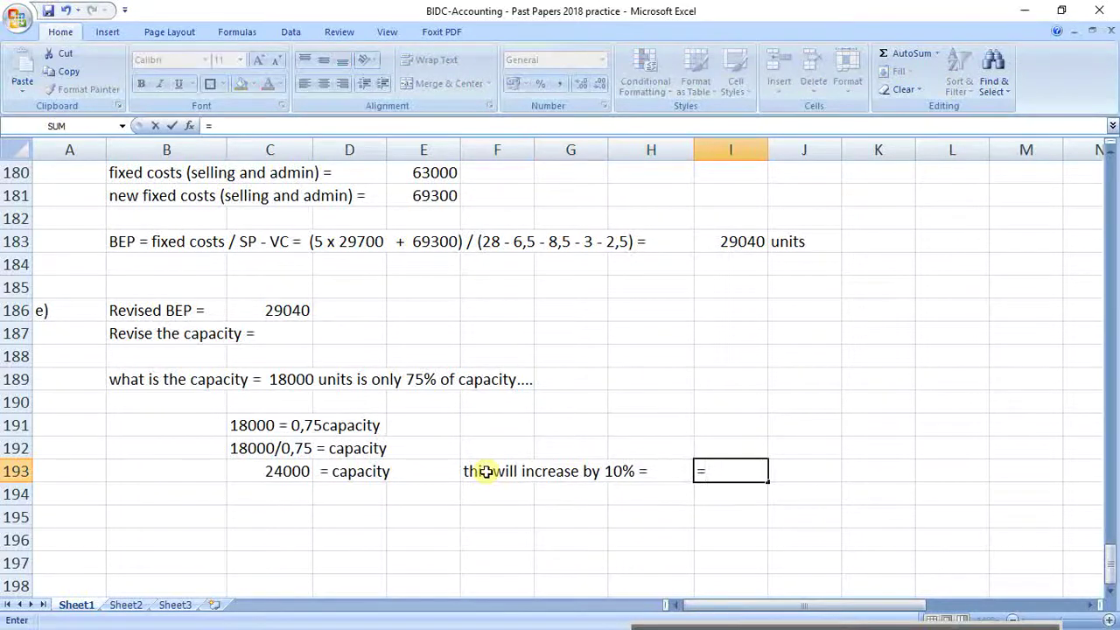
type("24000")
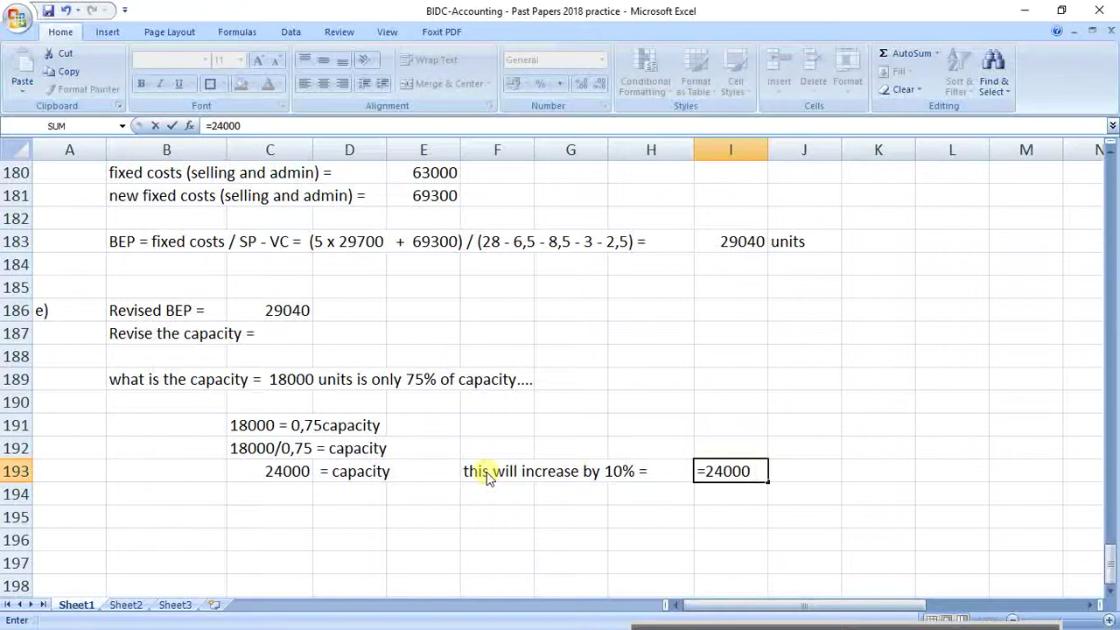
type(" * 1,1")
key("Return")
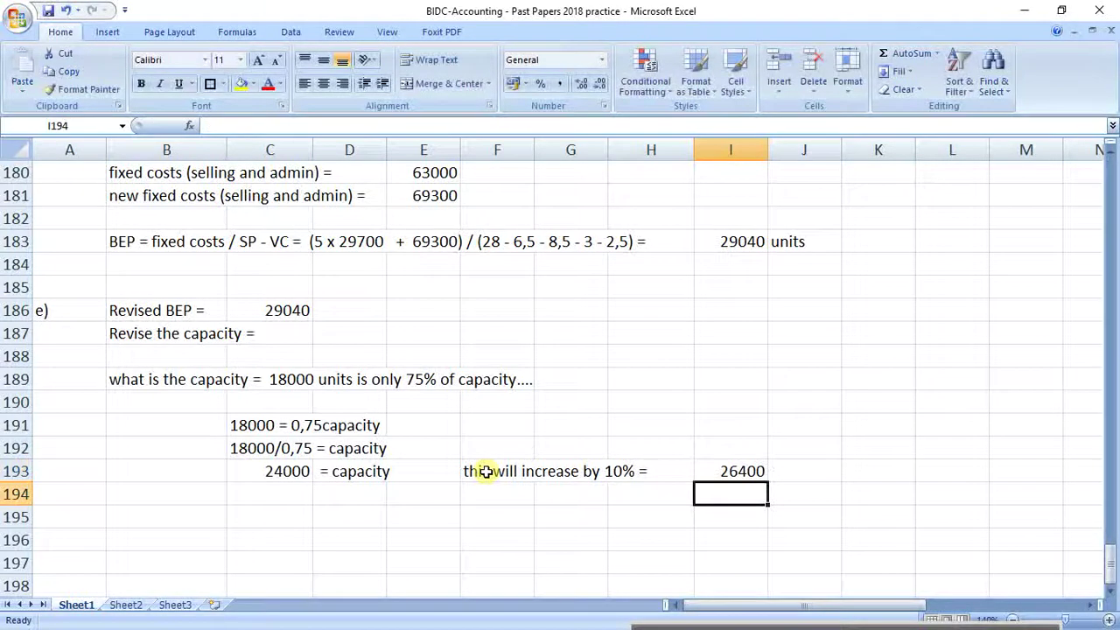
Enter the label "(new capacity)" in J193 beside the increased capacity figure
left_click(779, 471)
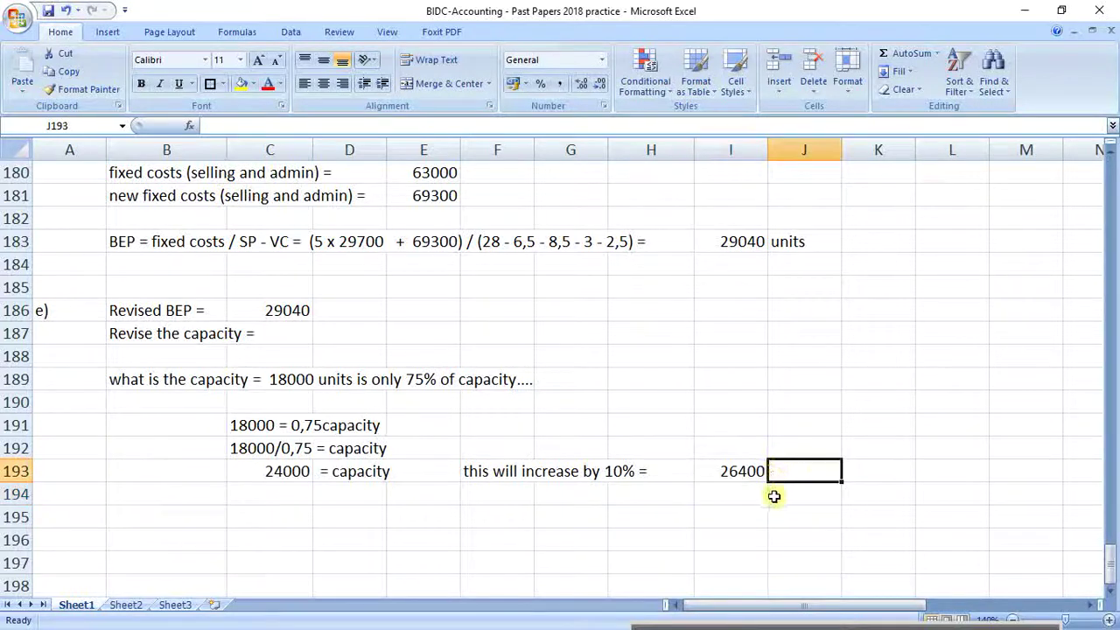
type("(new")
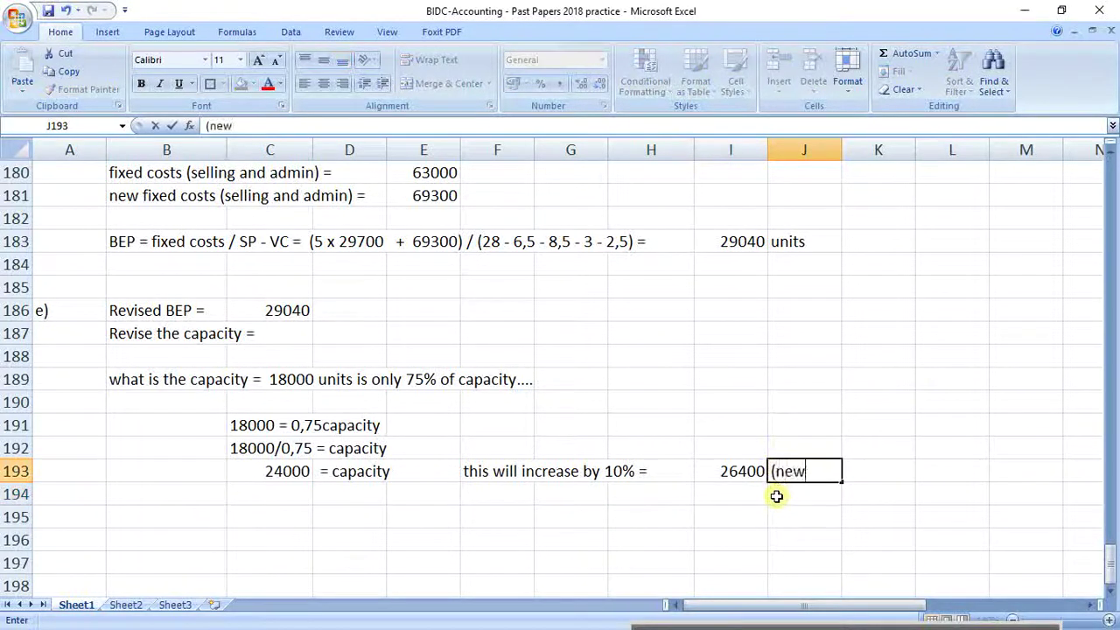
type(" capacity)")
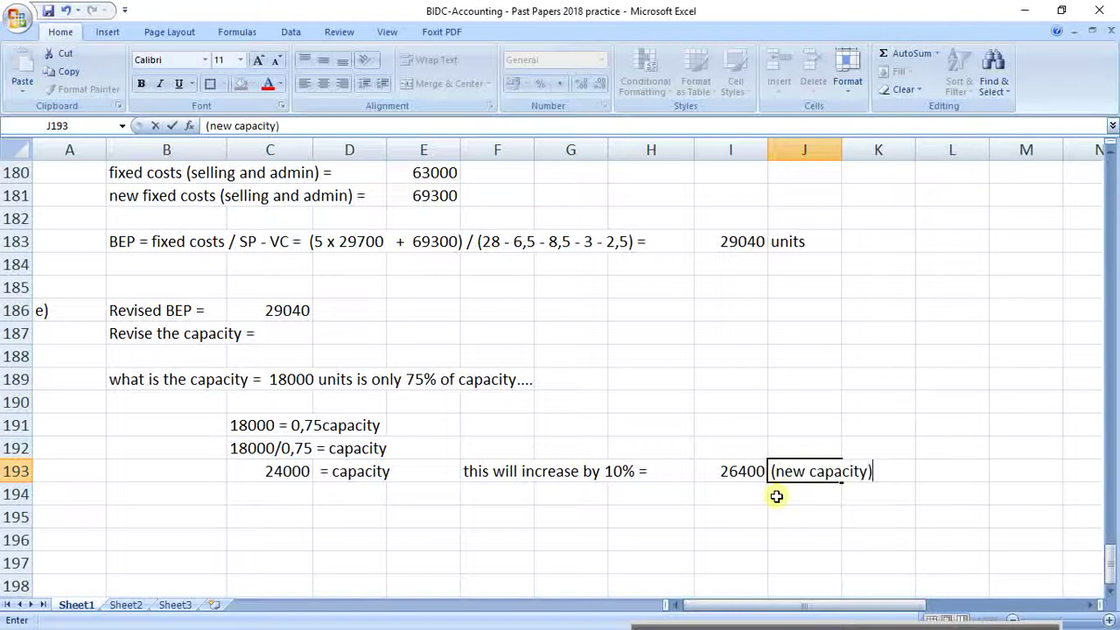
key("Return")
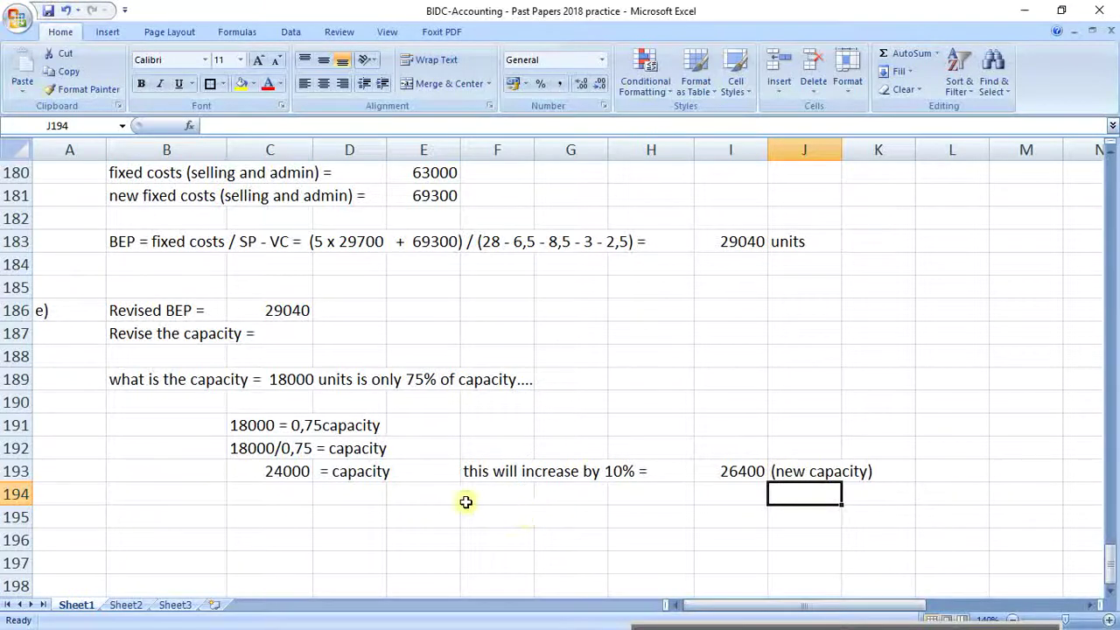
Copy the "BEP as a percentage of capacity" label from B150 and paste it into B195
left_click(175, 520)
scroll(280, 438, "up", 5)
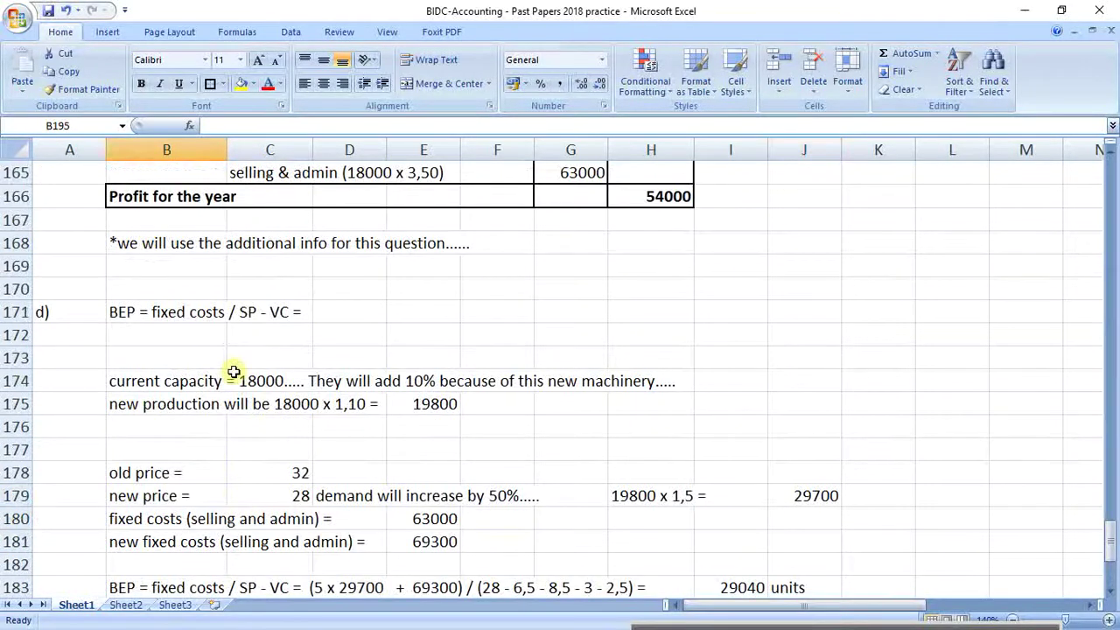
scroll(232, 372, "up", 4)
scroll(214, 350, "up", 3)
scroll(215, 350, "up", 2)
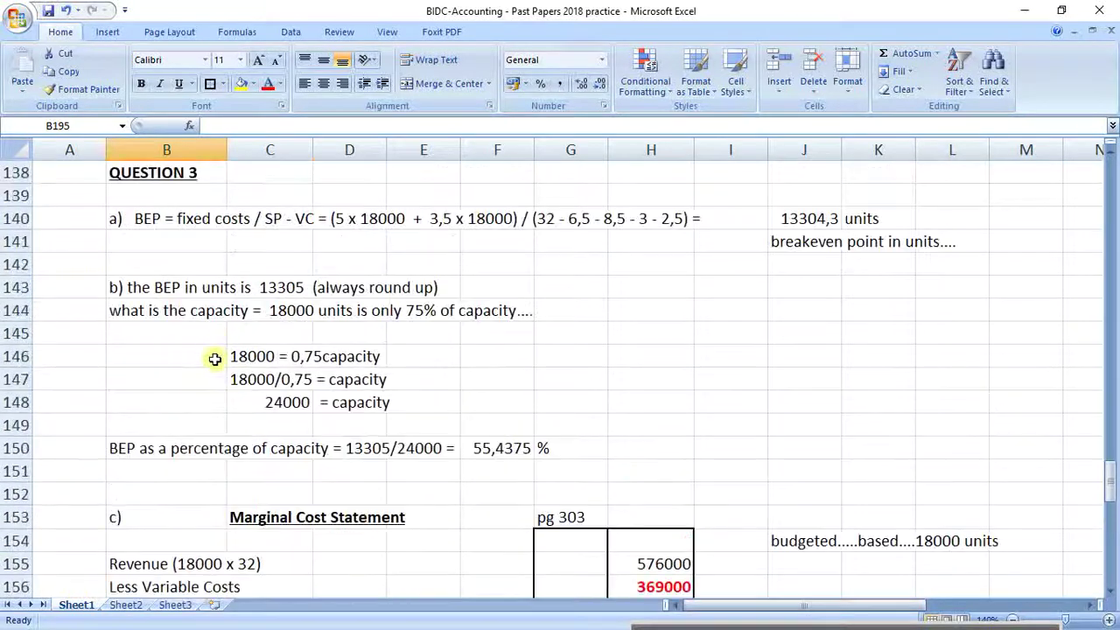
left_click(175, 448)
key("ctrl+c")
scroll(199, 438, "down", 18)
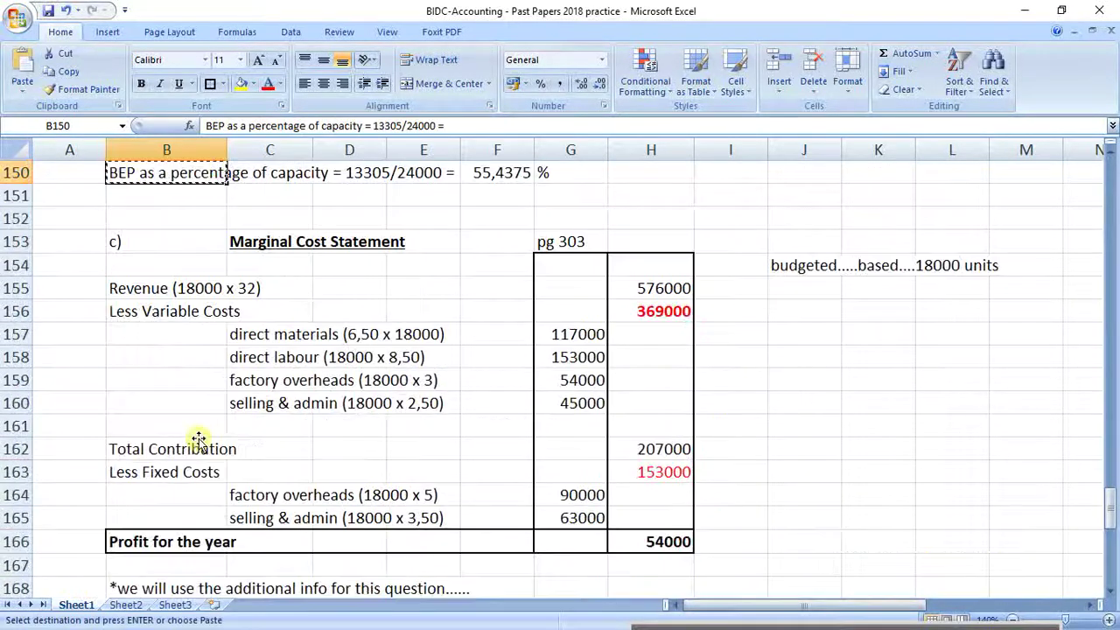
scroll(199, 433, "up", 2)
scroll(199, 434, "up", 1)
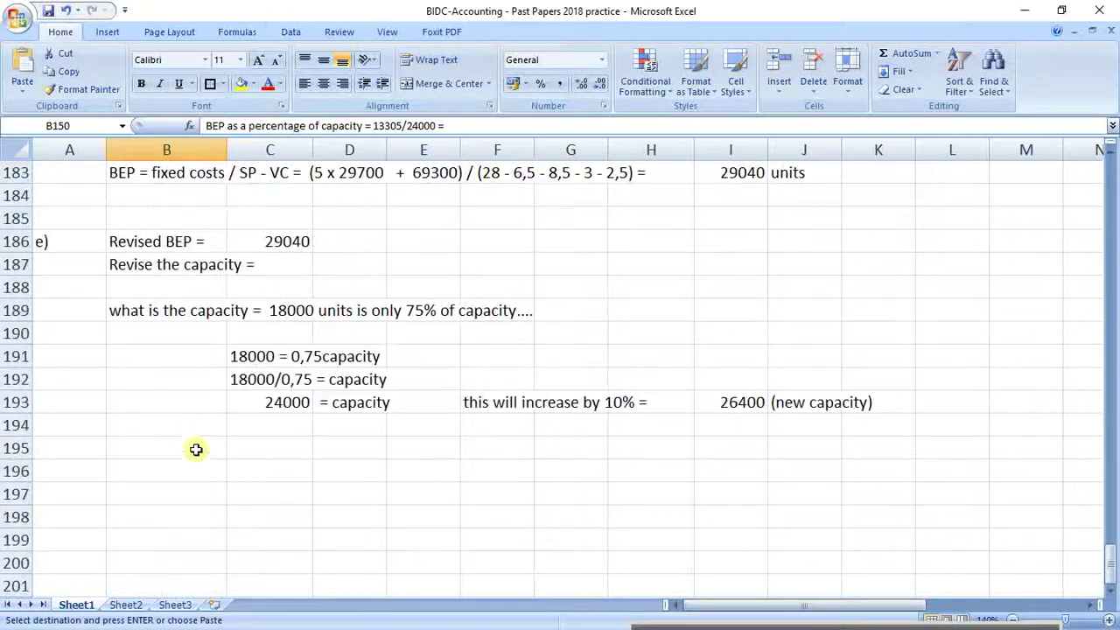
left_click(181, 447)
key("ctrl+v")
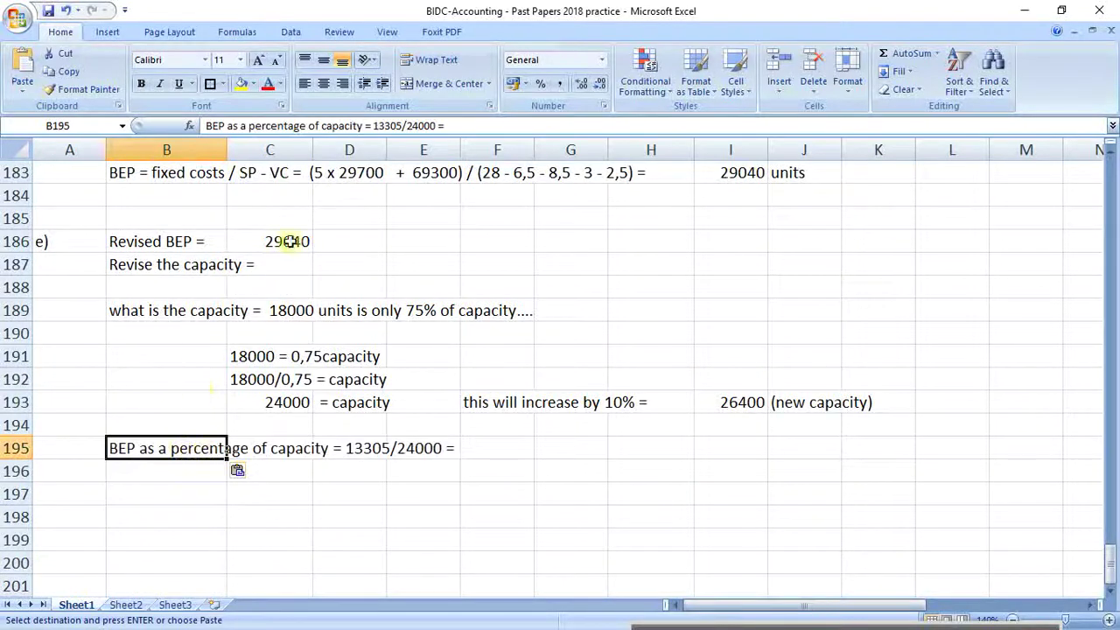
Change the calculation in the B195 label to 29040/26400 and copy that expression
left_click_drag(375, 125, 432, 131)
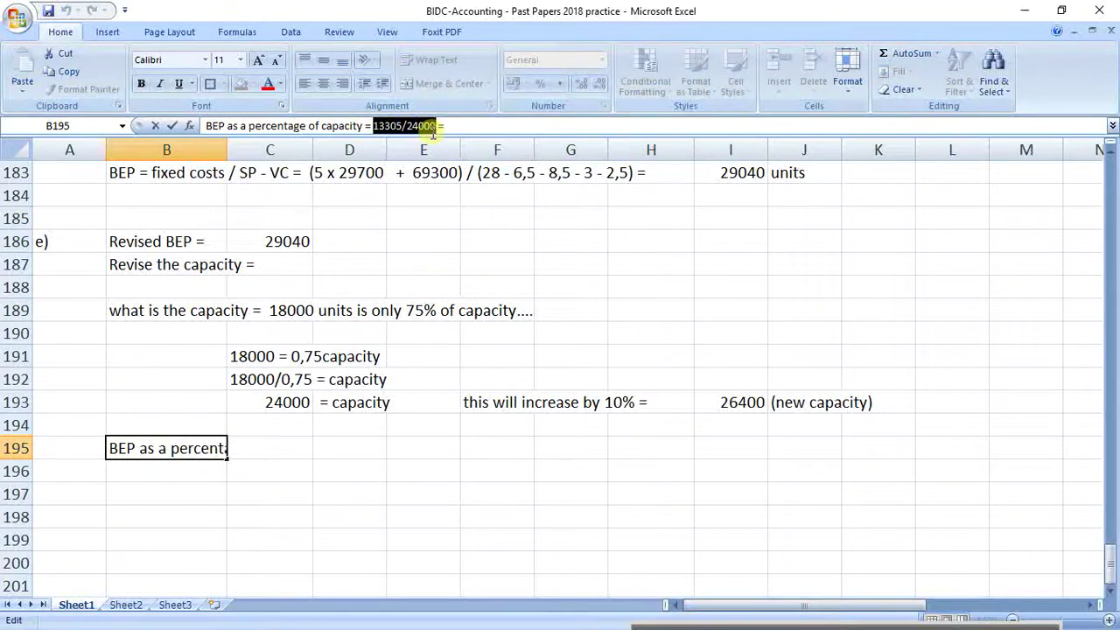
type("29040")
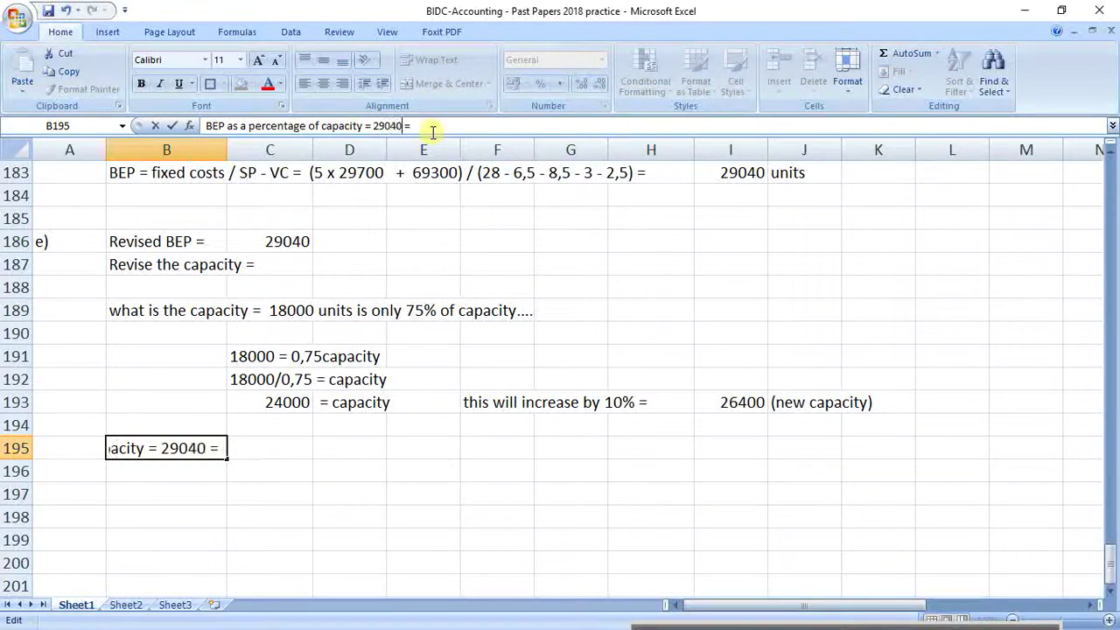
type("/")
type("26400")
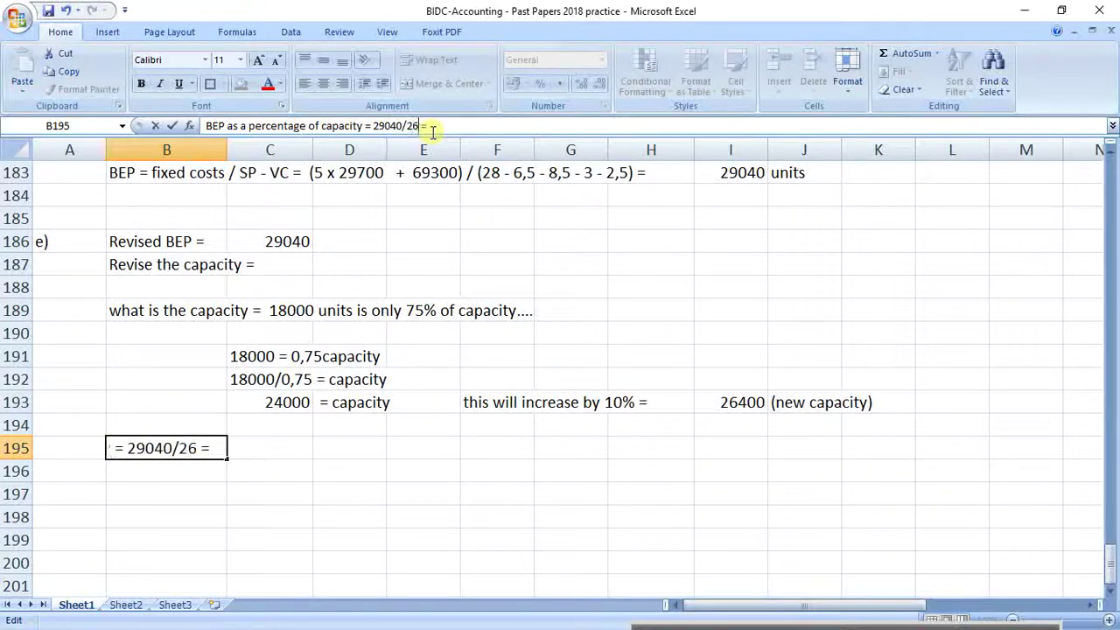
mouse_move(436, 127)
left_mouse_down()
mouse_move(380, 126)
mouse_move(437, 127)
left_mouse_up()
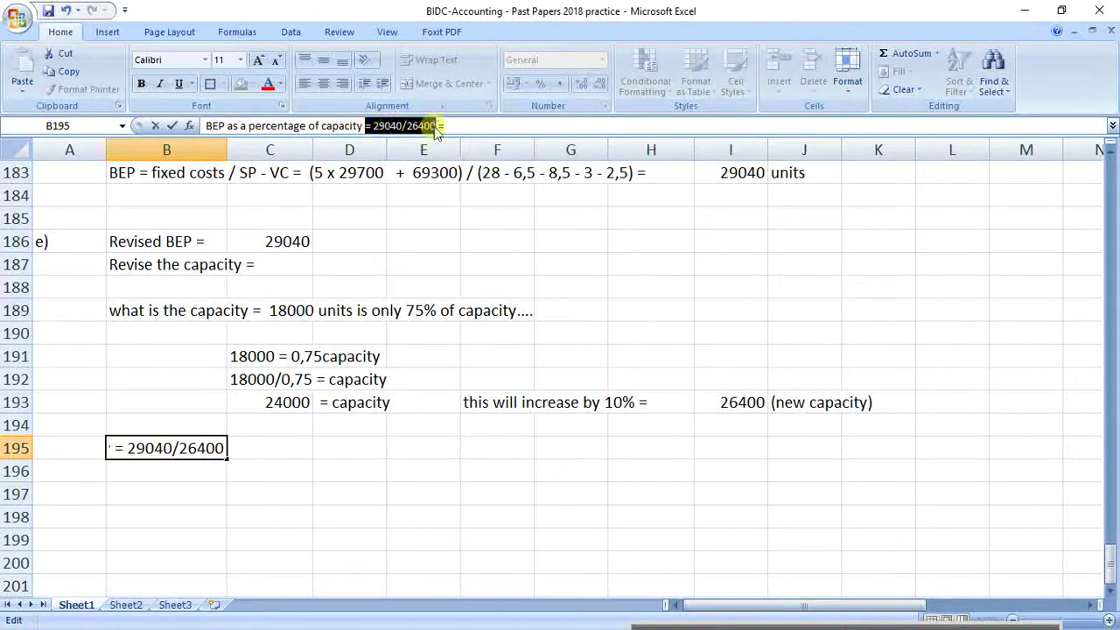
key("Return")
Calculate the percentage in F195 with the formula =29040/26400*100, accepting the proposed formula correction
left_click(505, 442)
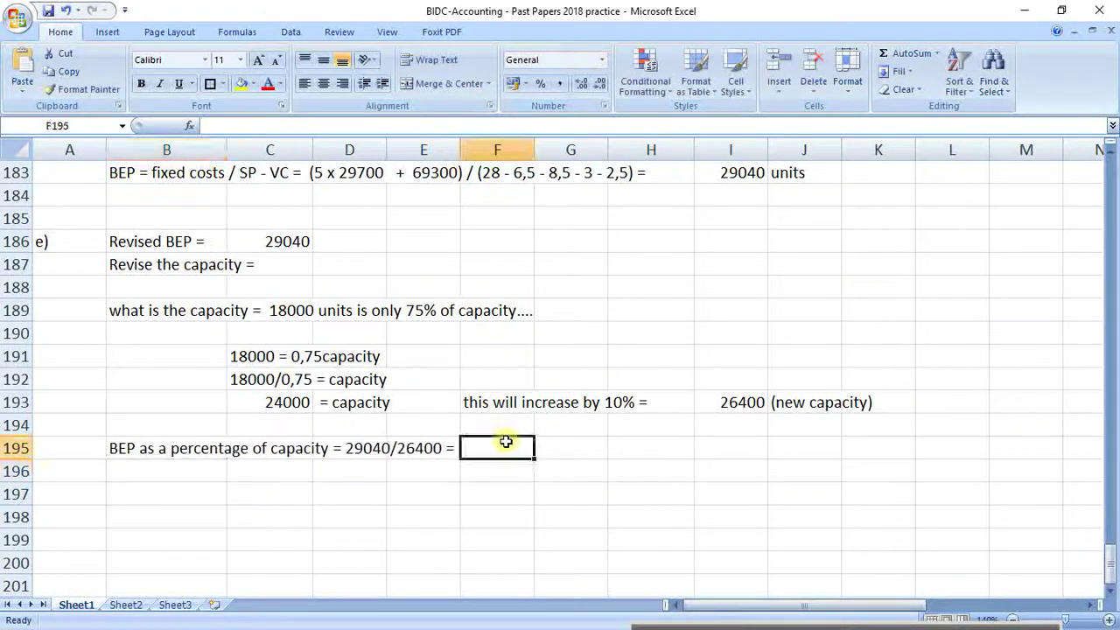
type("=")
key("ctrl+v")
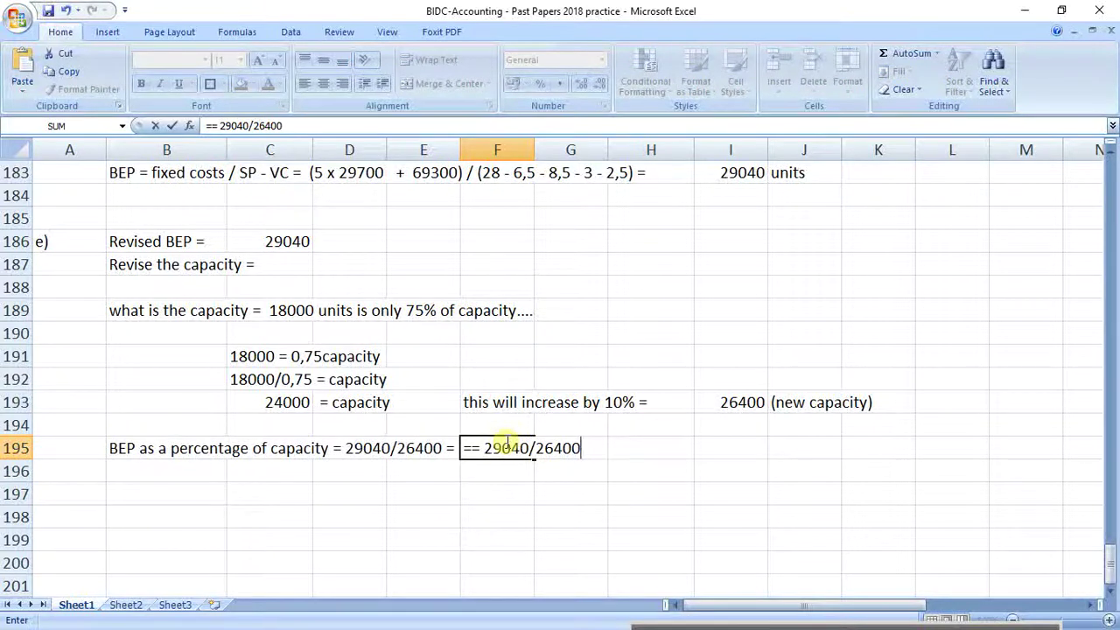
type("*100")
key("Return")
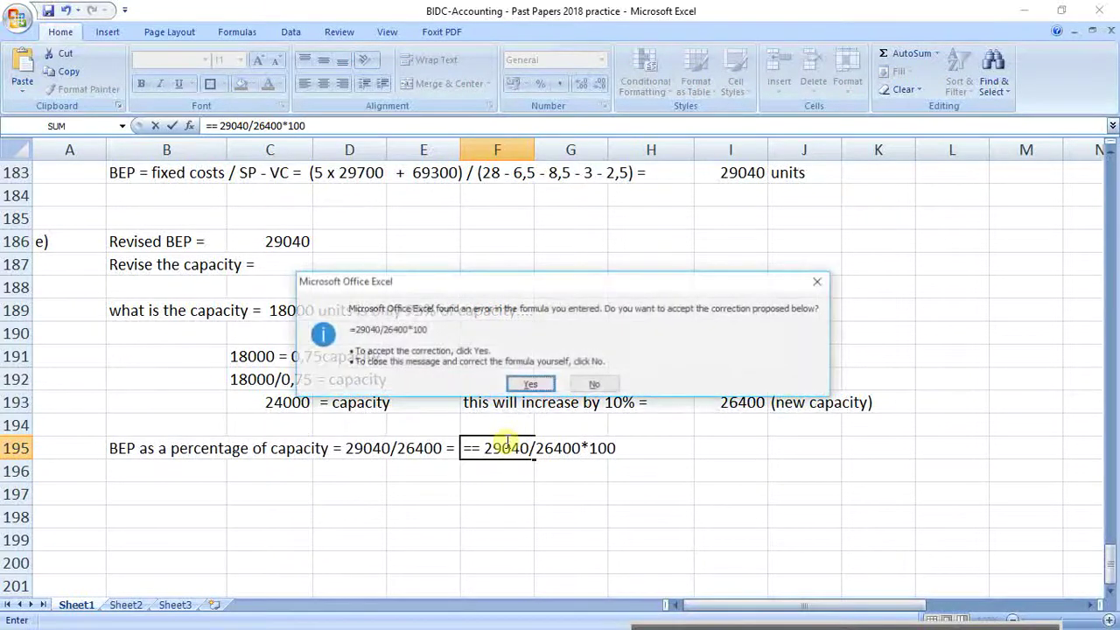
key("Return")
Enter "%" in G195 beside the percentage and select the answer row B195:G195
left_click(575, 450)
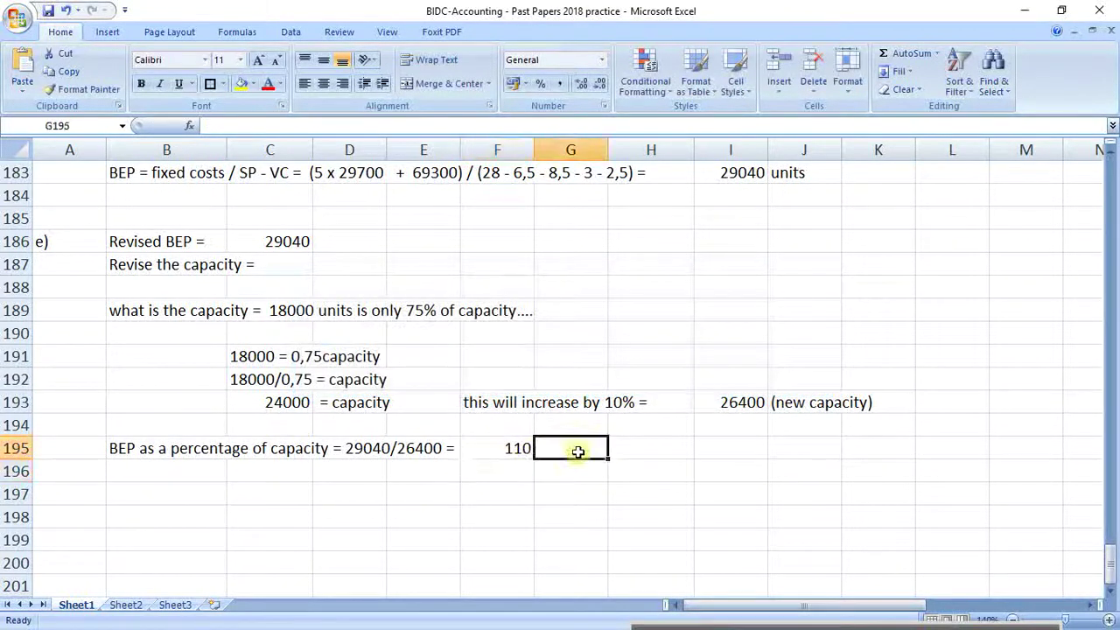
type("%")
left_click(522, 486)
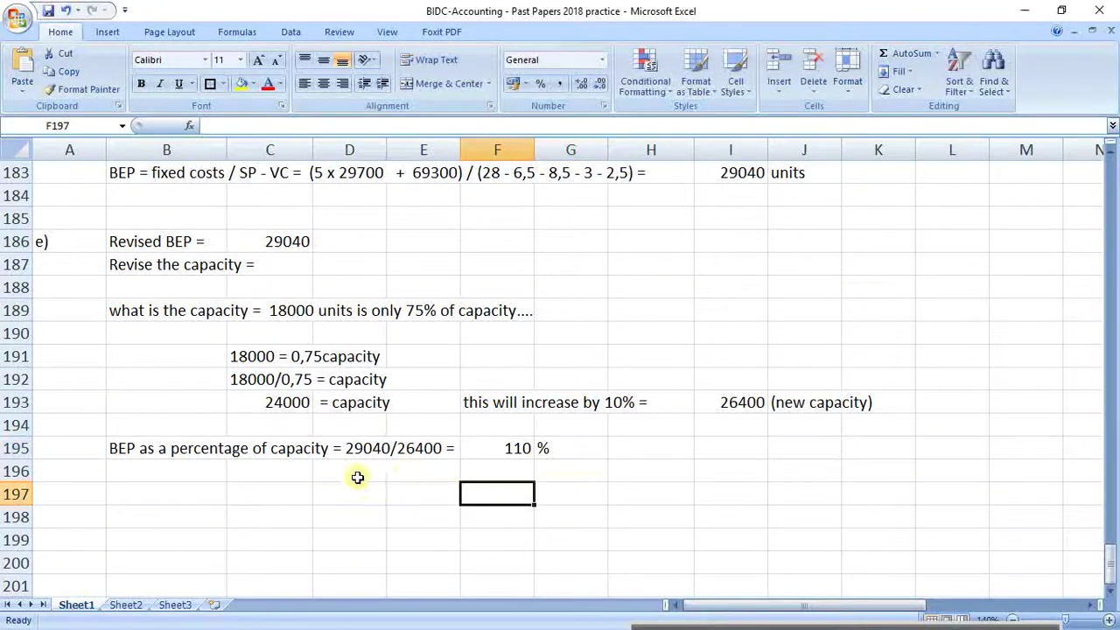
left_click(149, 470)
left_click_drag(296, 454, 180, 445)
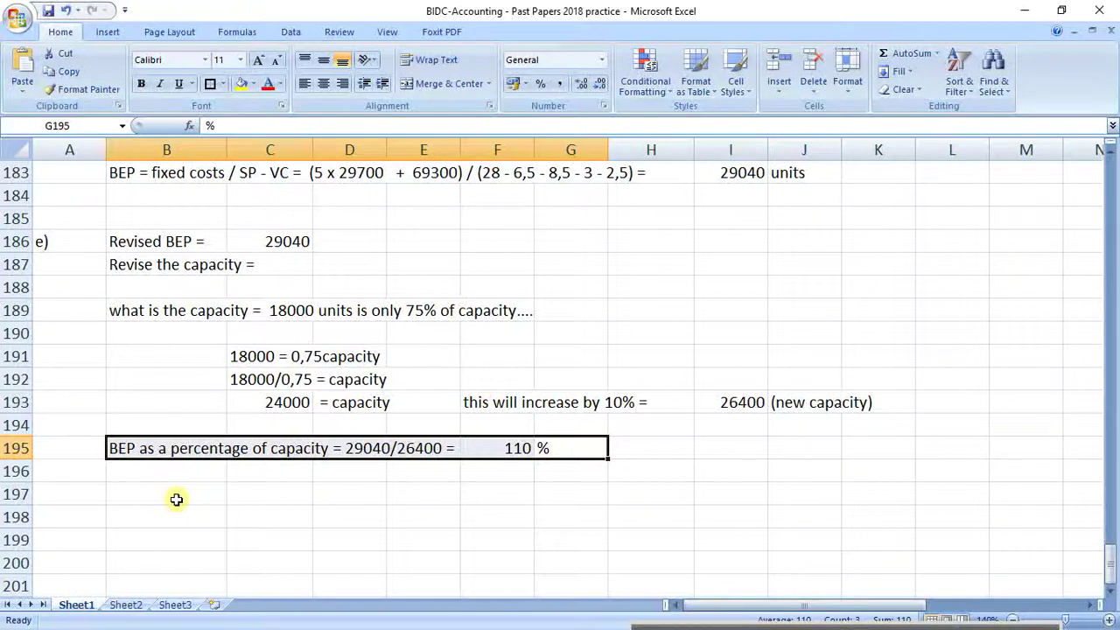
Copy the Marginal Cost Statement in B153:H166 and paste it at B198
scroll(195, 430, "up", 11)
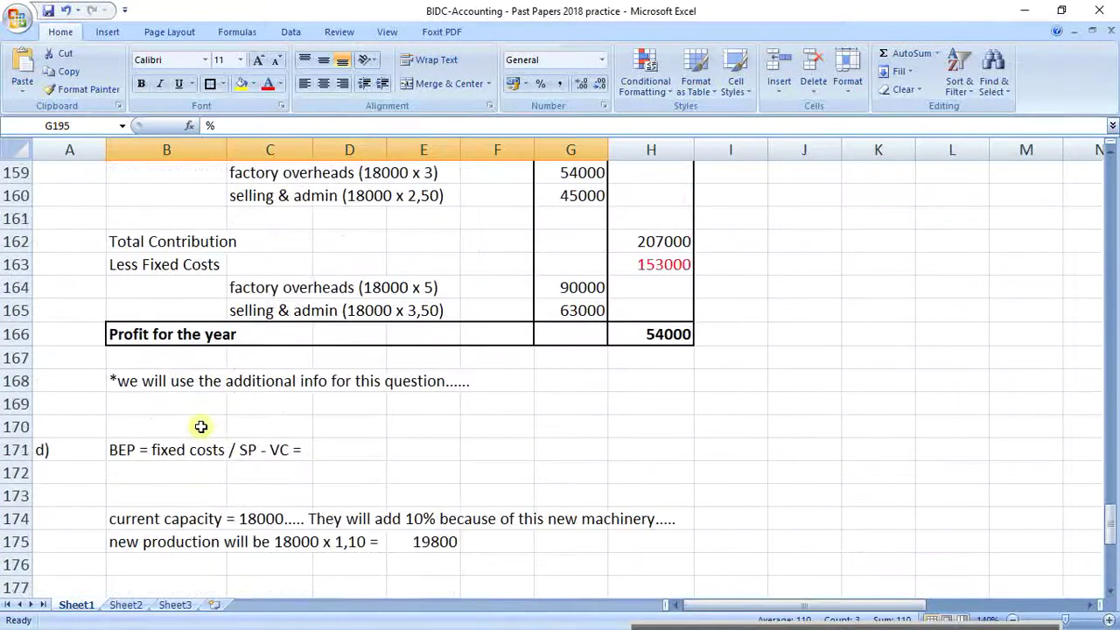
left_click_drag(144, 241, 665, 536)
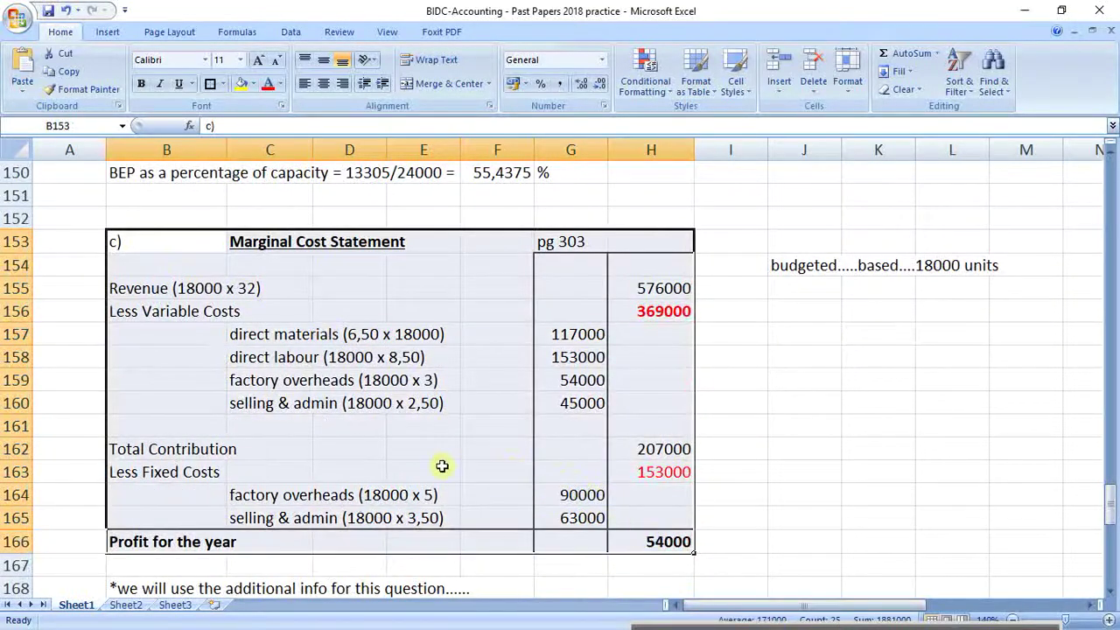
key("ctrl+c")
scroll(342, 477, "down", 2)
scroll(342, 477, "down", 12)
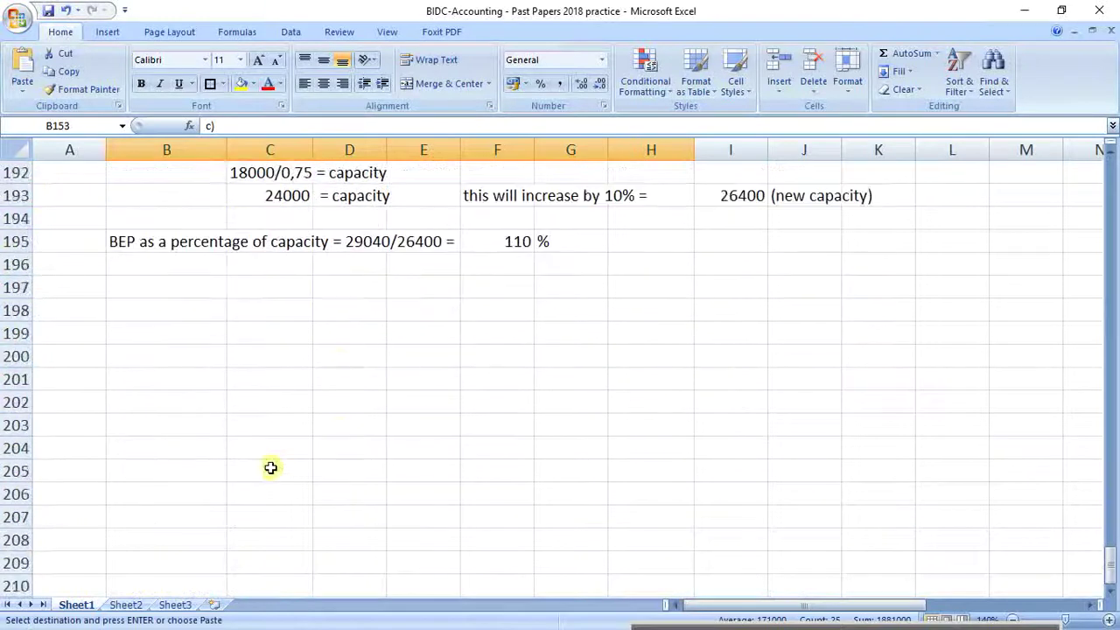
left_click(164, 319)
key("ctrl+v")
Change the question label of the pasted statement in B198 to "f)"
left_click(158, 317)
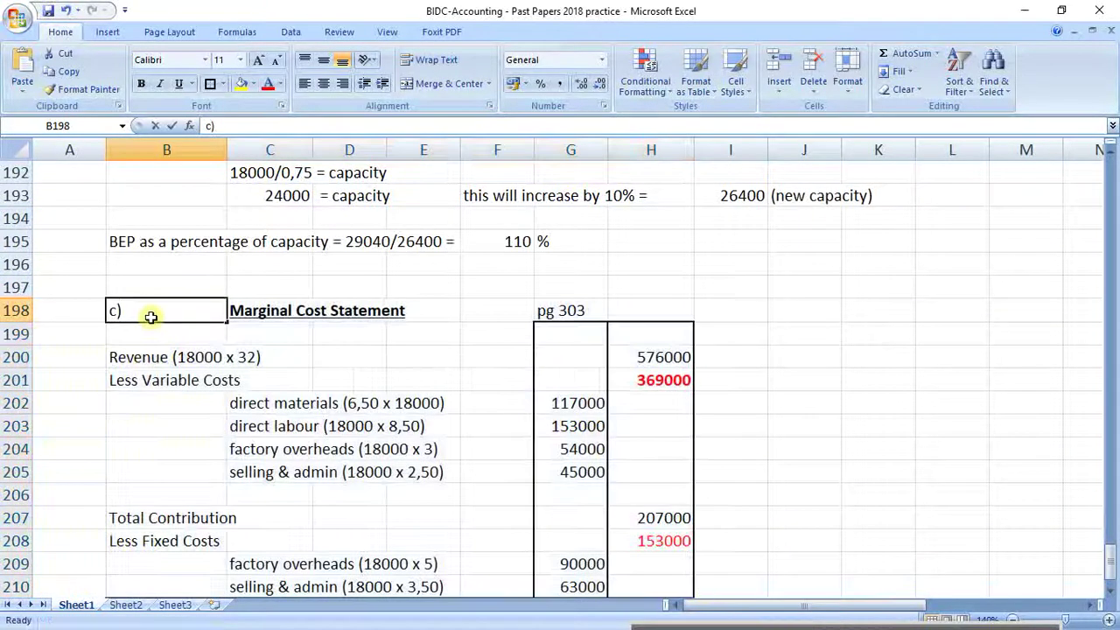
double_click(169, 311)
key("BackSpace")
key("BackSpace")
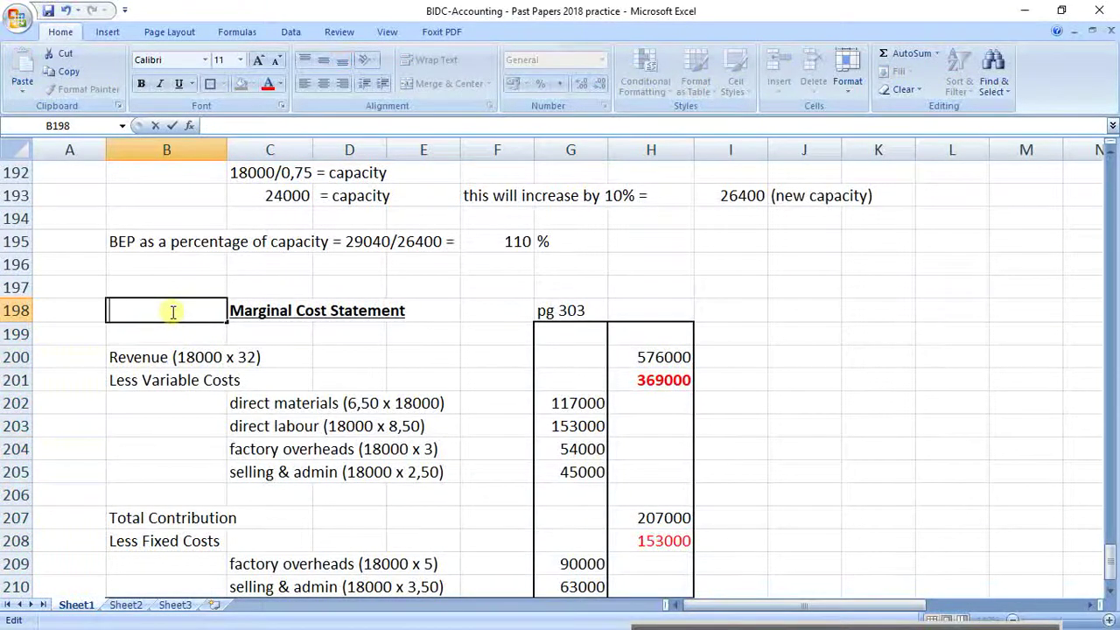
type("f)")
left_click(350, 380)
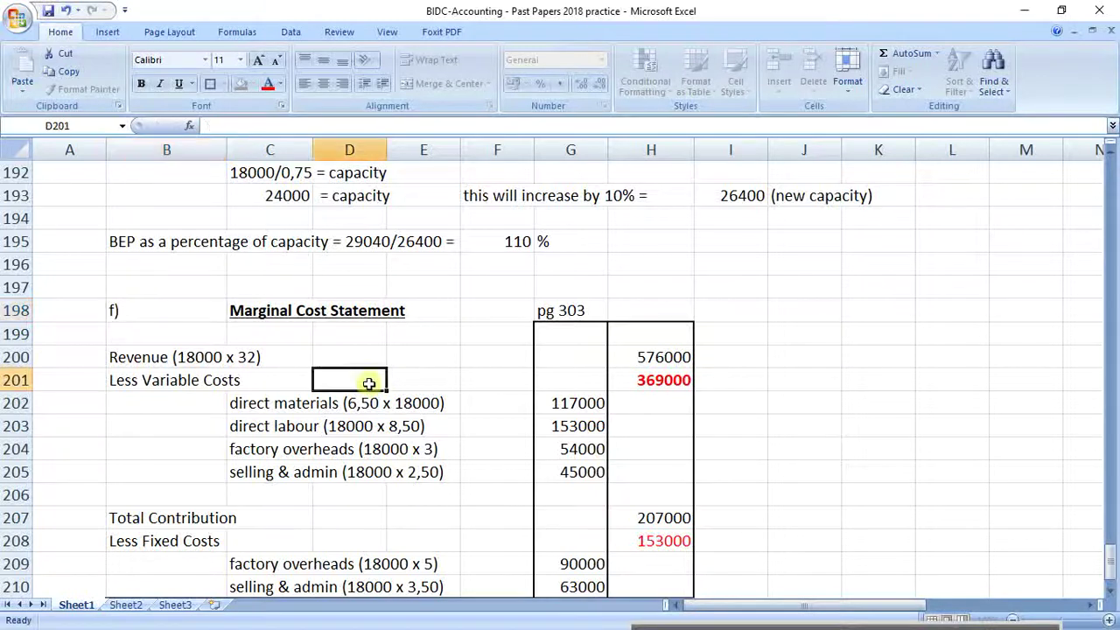
scroll(367, 447, "down", 1)
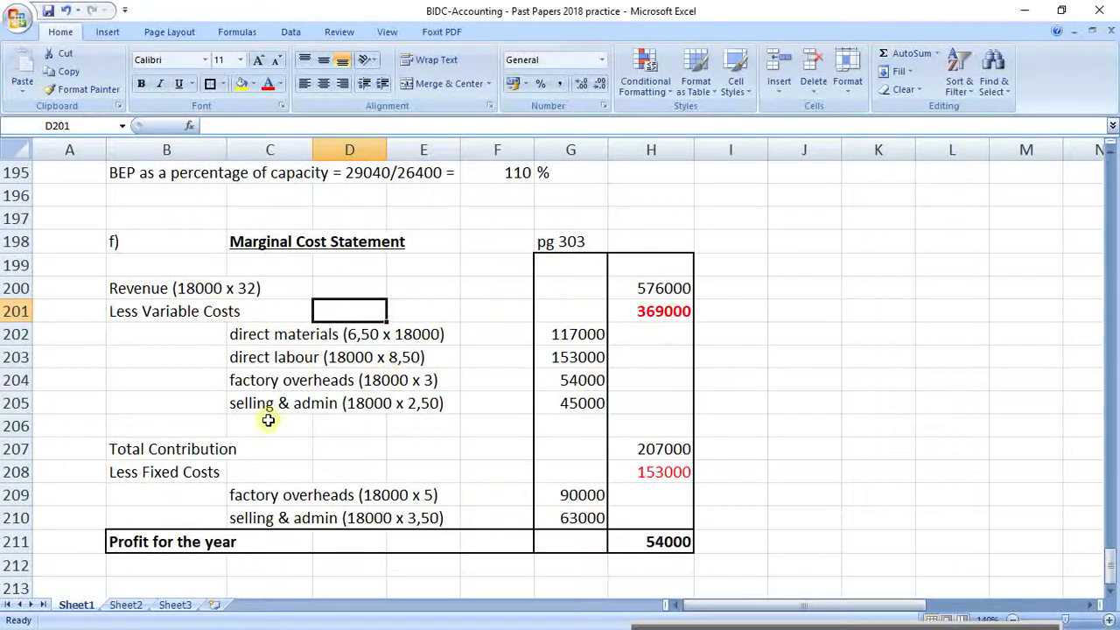
Replace the quantity in the Revenue label in B200 with the increased demand of 29700 units worked out in part d
left_click(146, 289)
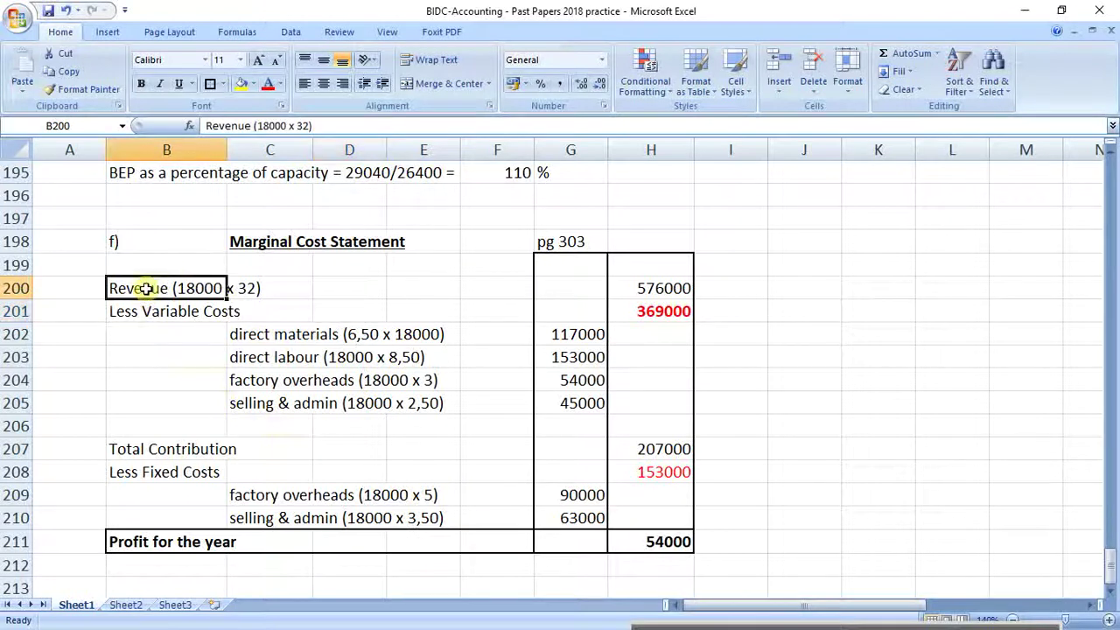
left_click(289, 125)
key("BackSpace")
key("BackSpace")
key("BackSpace")
key("BackSpace")
key("BackSpace")
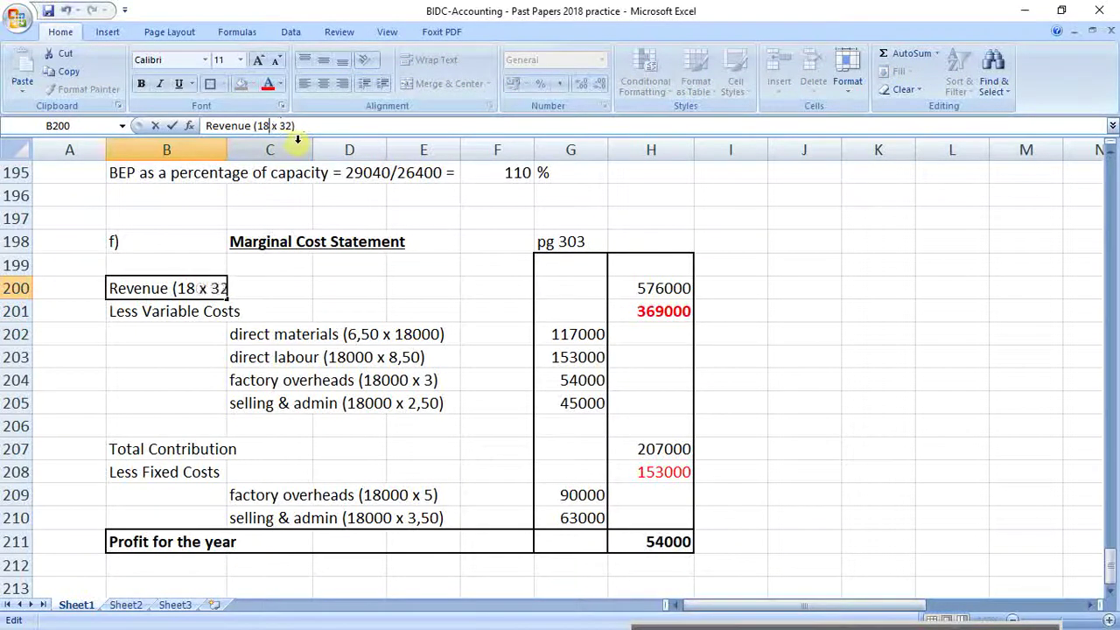
scroll(432, 342, "up", 5)
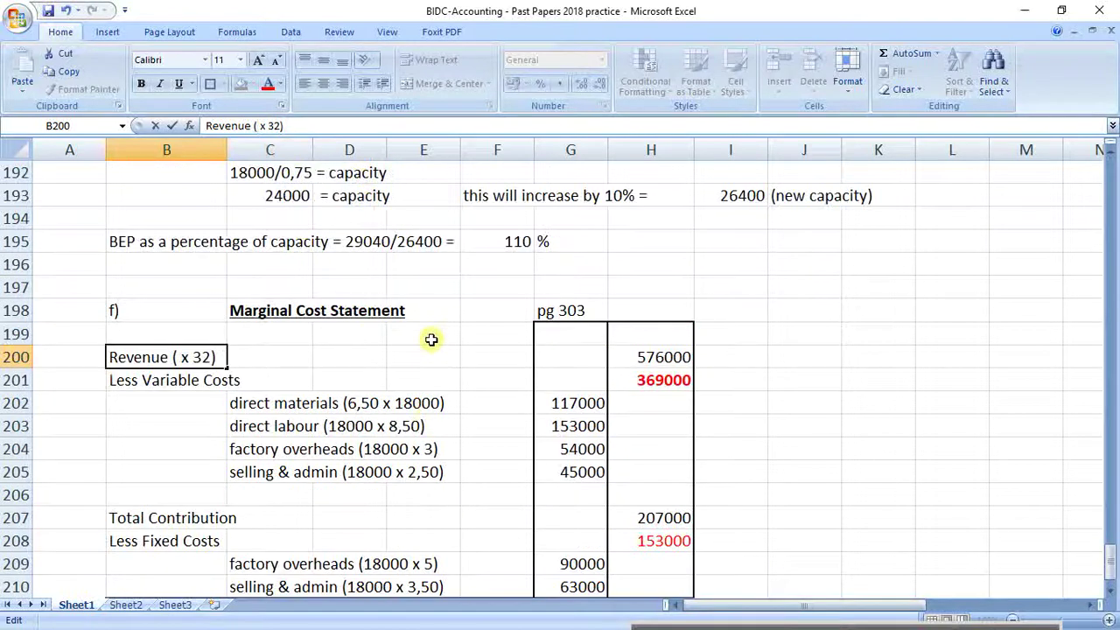
scroll(431, 340, "up", 1)
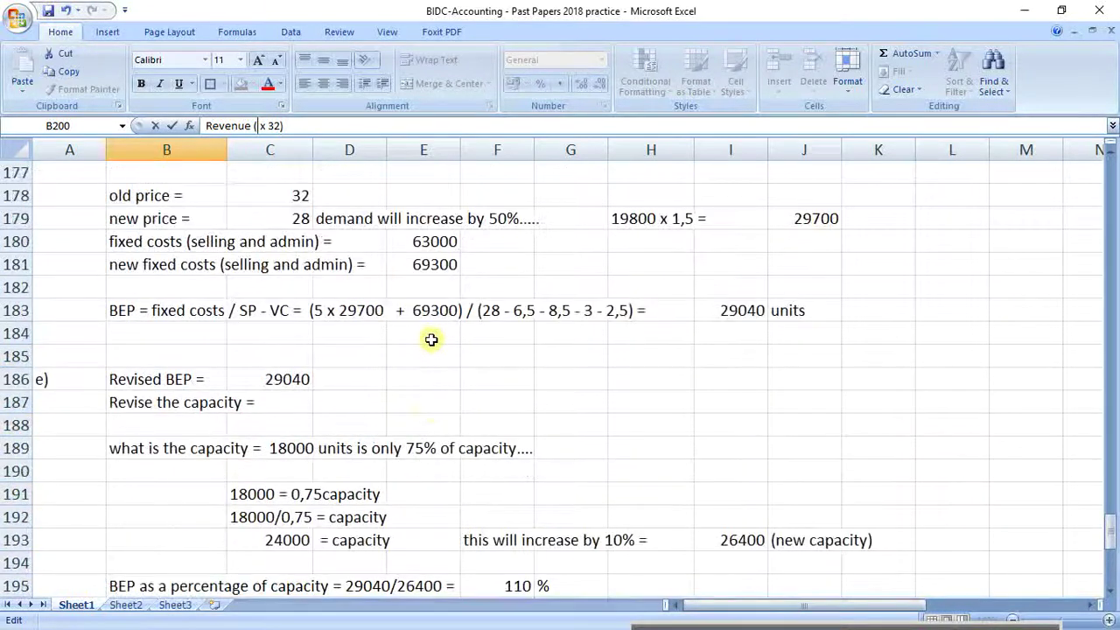
scroll(431, 339, "up", 1)
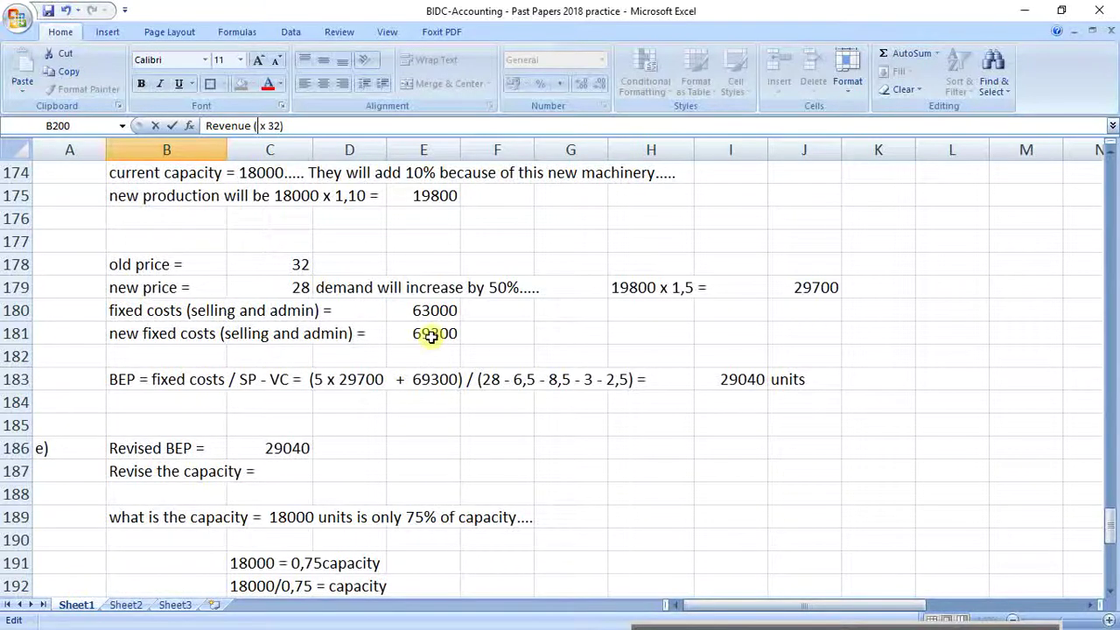
scroll(432, 337, "up", 3)
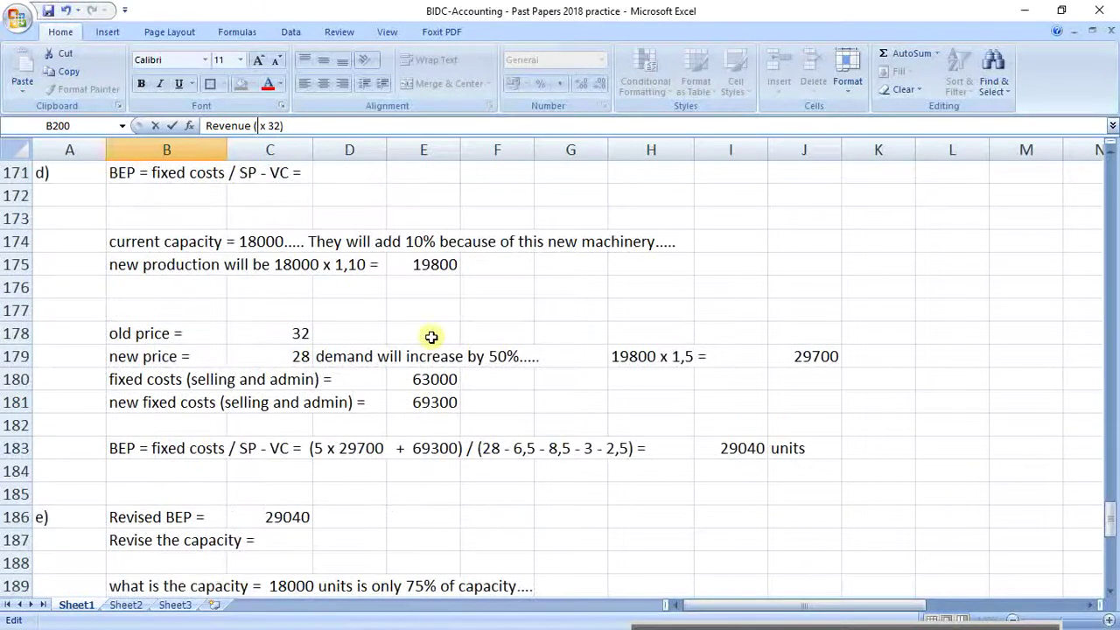
scroll(432, 337, "down", 1)
scroll(432, 337, "down", 1)
scroll(431, 337, "down", 2)
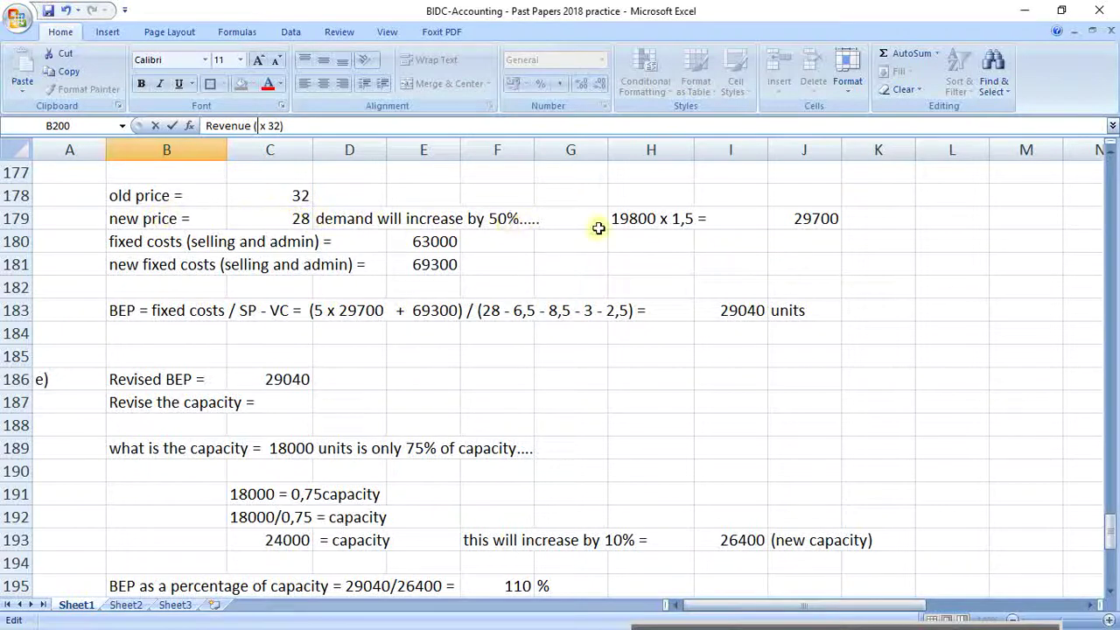
scroll(565, 409, "down", 1)
scroll(566, 409, "down", 2)
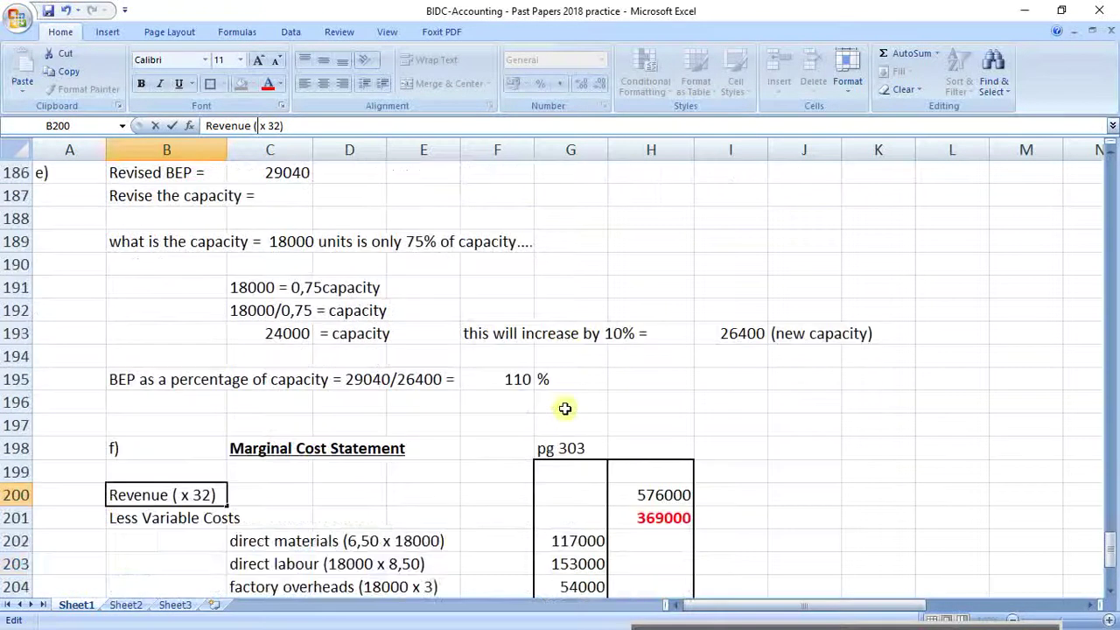
type("29700")
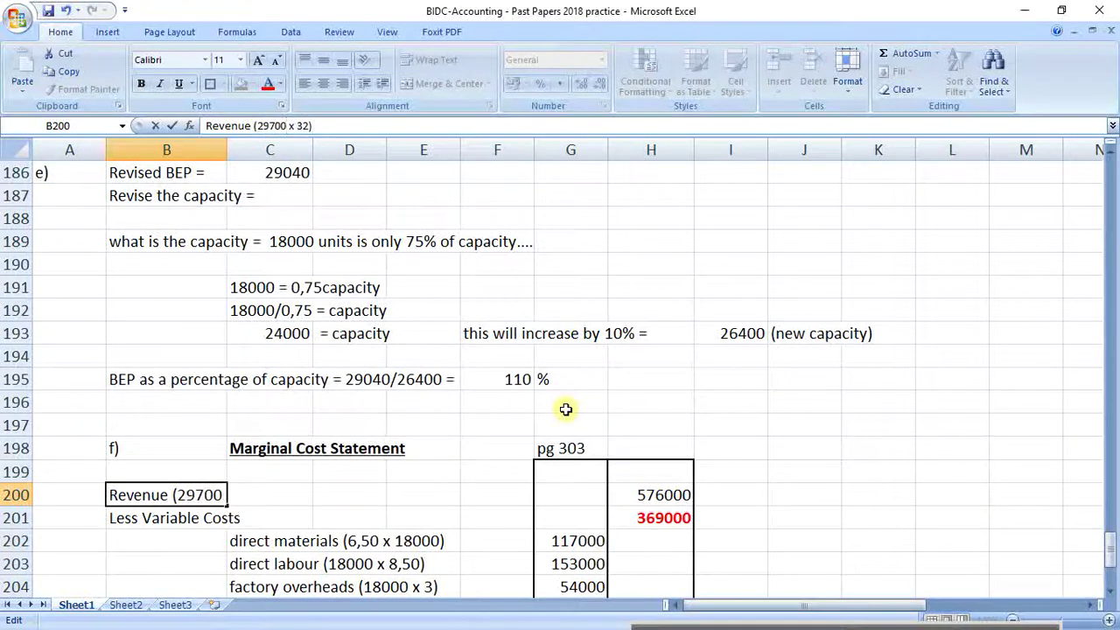
Change the selling price in the B200 label so that it reads "Revenue (29700 x 28)"
left_click(306, 126)
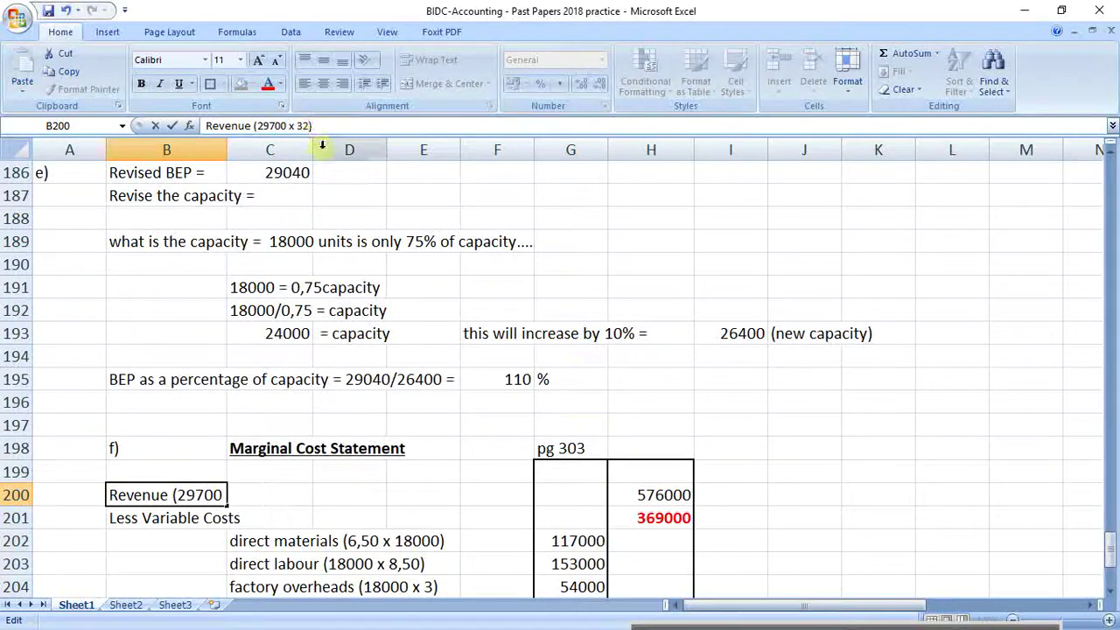
key("BackSpace")
type("8")
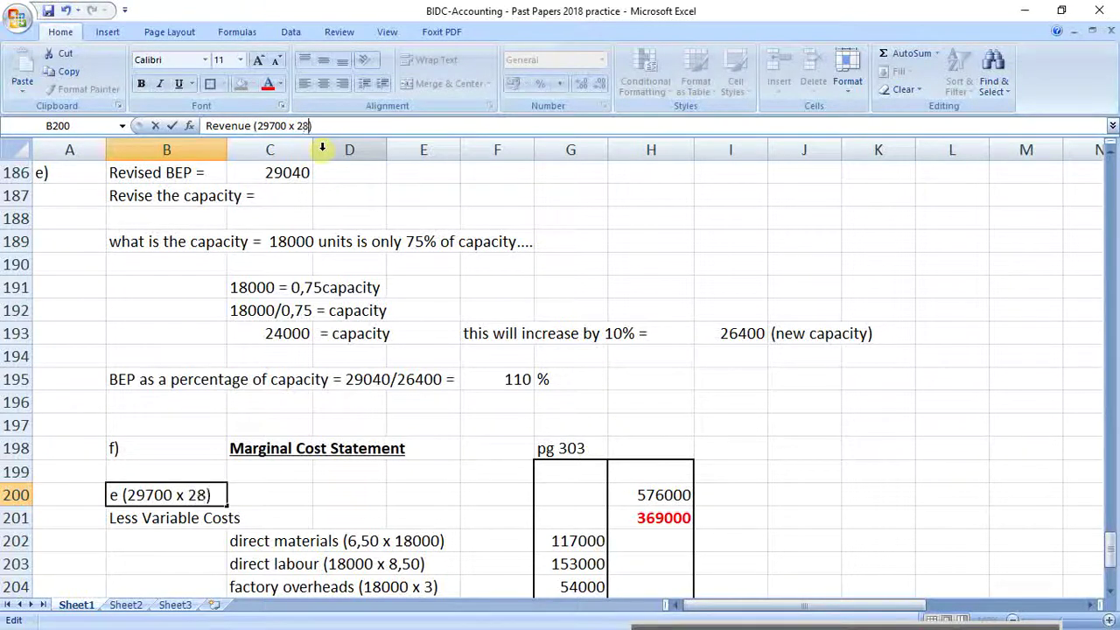
key("Return")
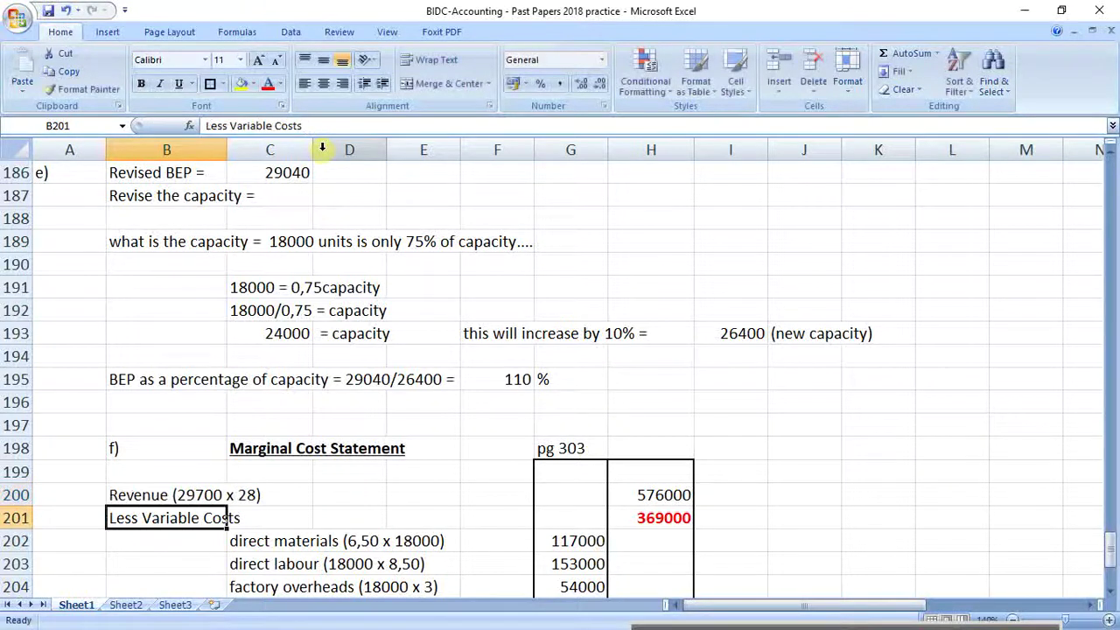
Recalculate the revenue in H200 with the formula =29700*28 and select the revenue row B200:H200
left_click(672, 495)
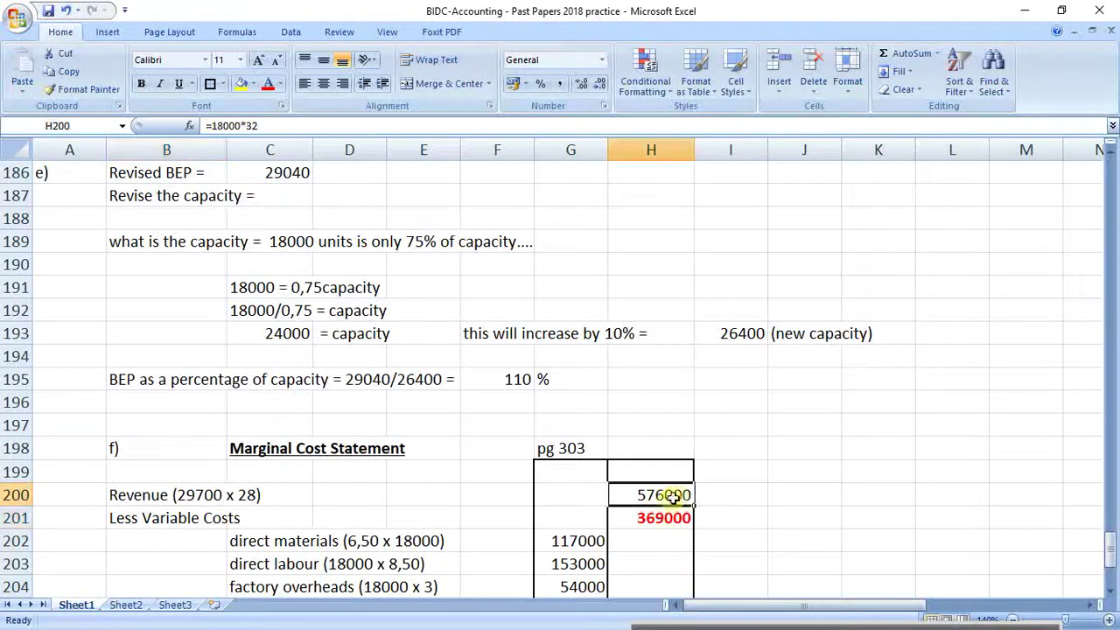
left_click(268, 126)
key("BackSpace")
key("BackSpace")
key("BackSpace")
key("BackSpace")
key("BackSpace")
key("BackSpace")
key("BackSpace")
key("BackSpace")
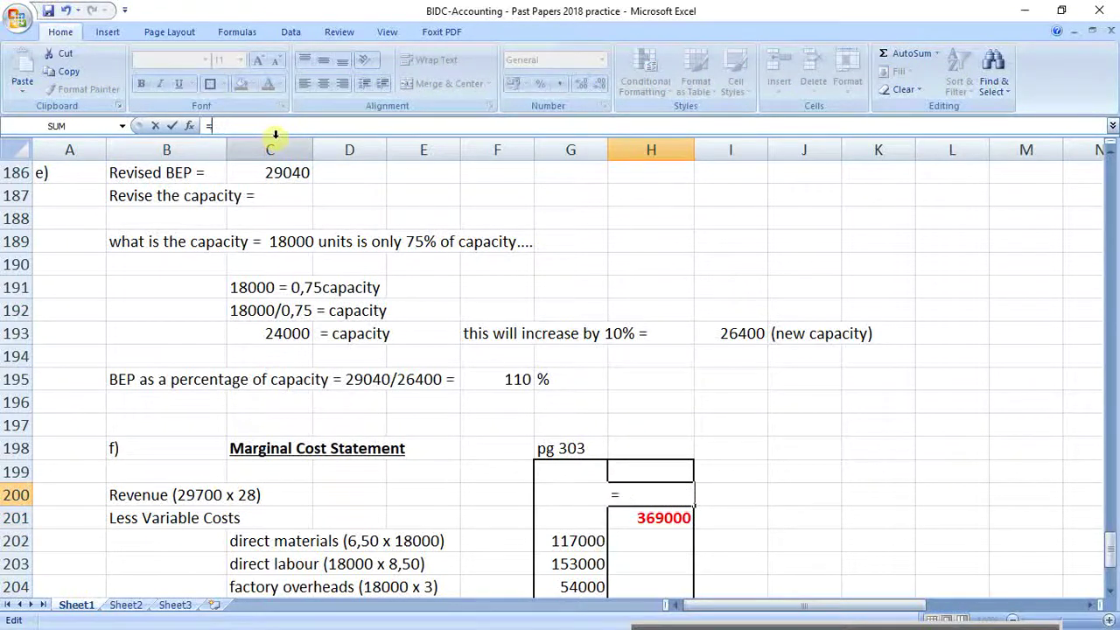
type("29700*")
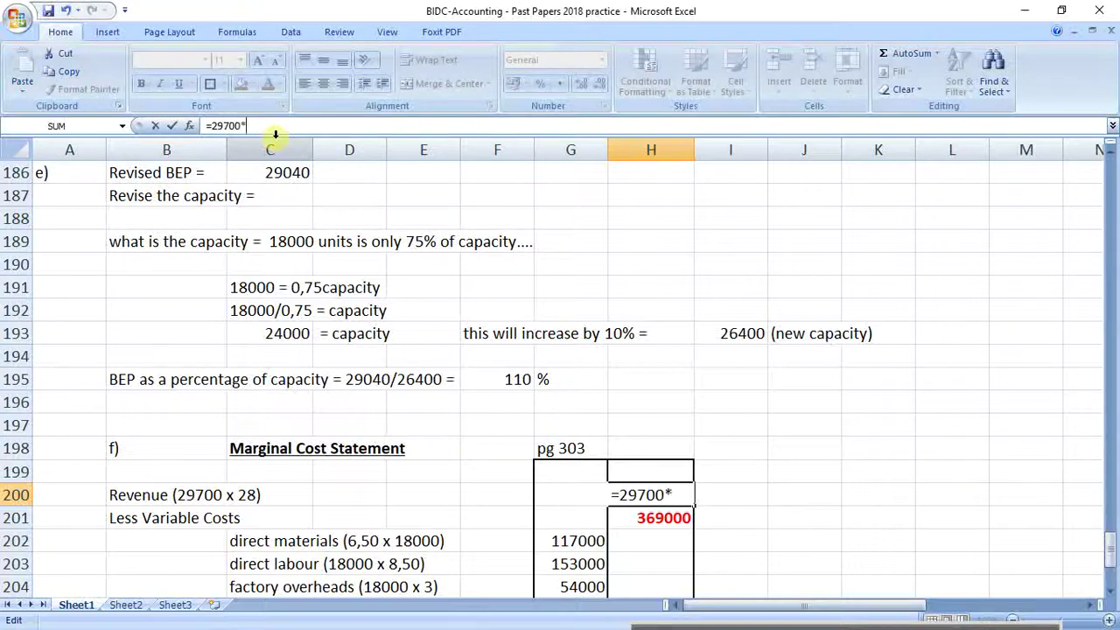
type("1")
key("BackSpace")
type("28")
key("Return")
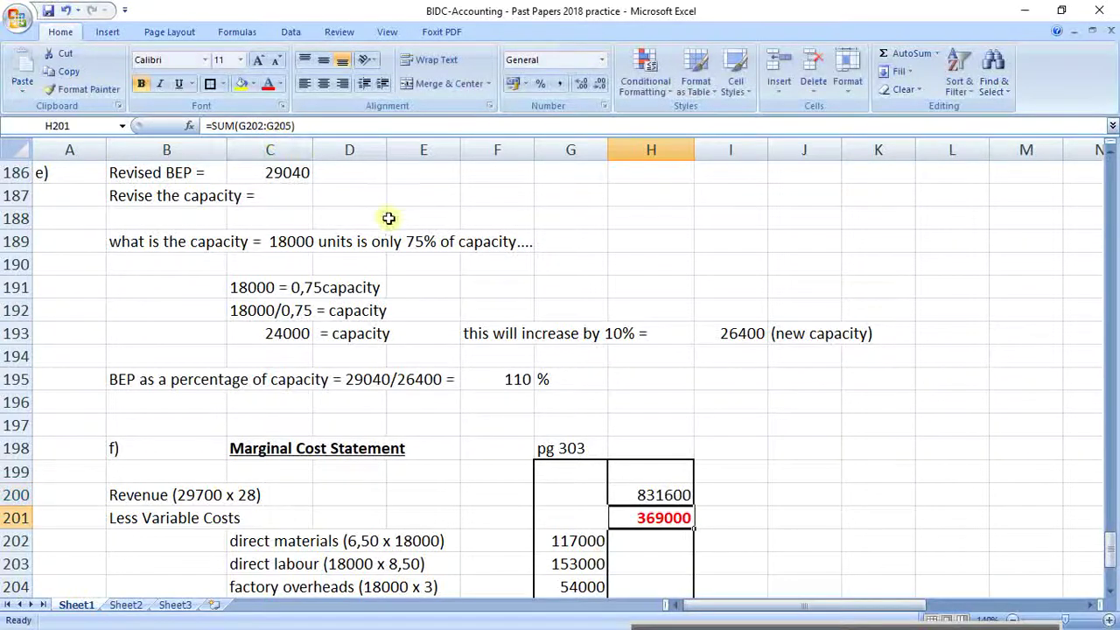
left_click(153, 493)
left_click_drag(154, 493, 645, 499)
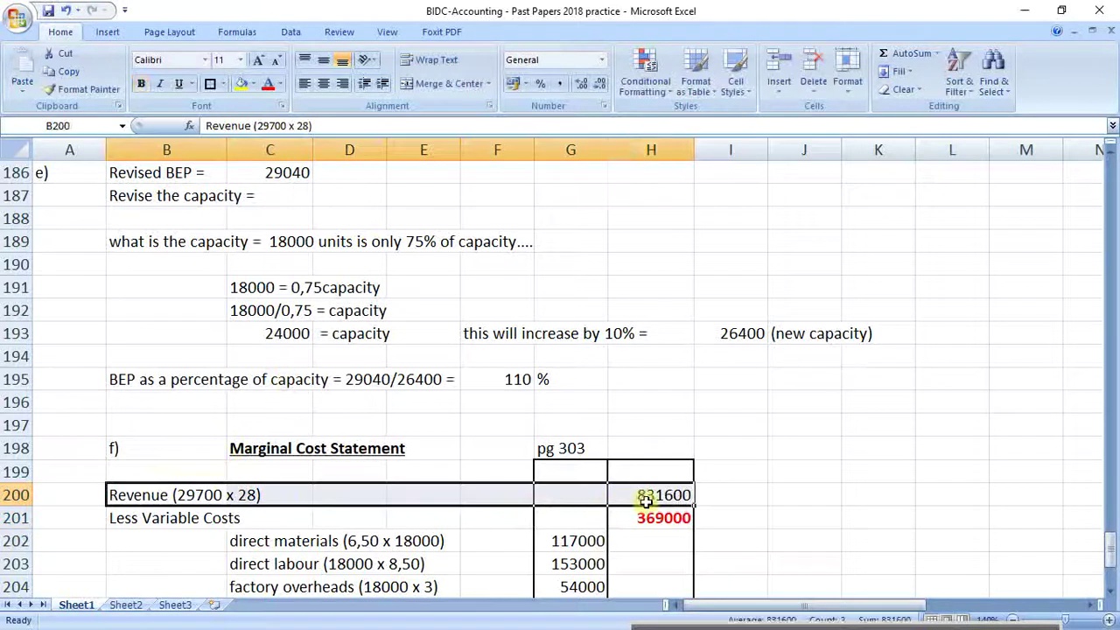
Update the direct materials label in C202 to "direct materials (6,50 x 29700)"
scroll(645, 499, "down", 2)
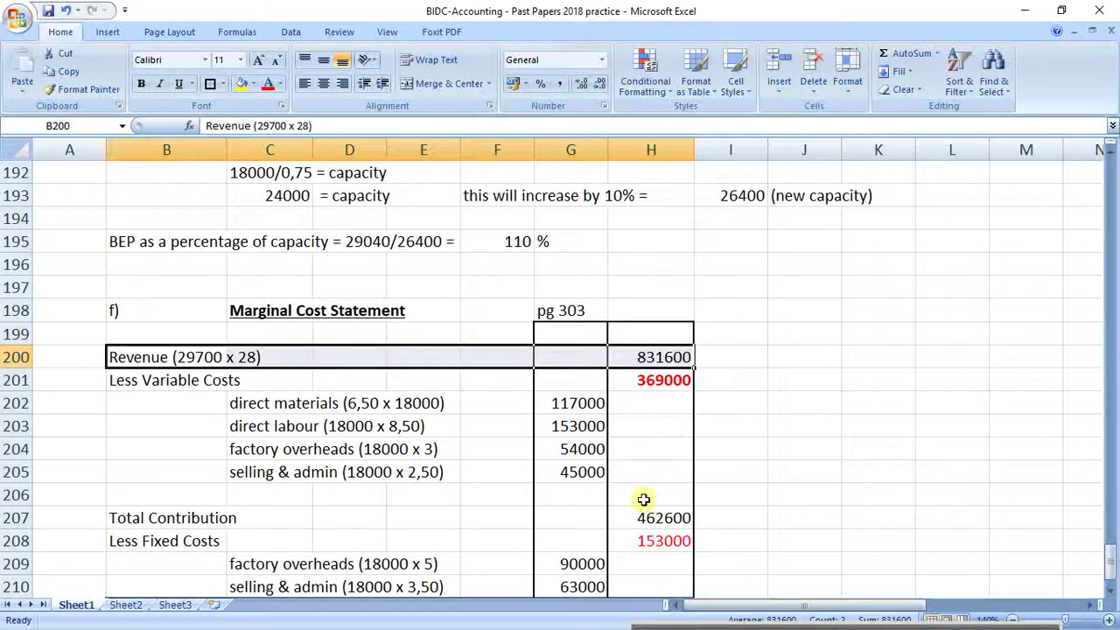
scroll(643, 500, "down", 1)
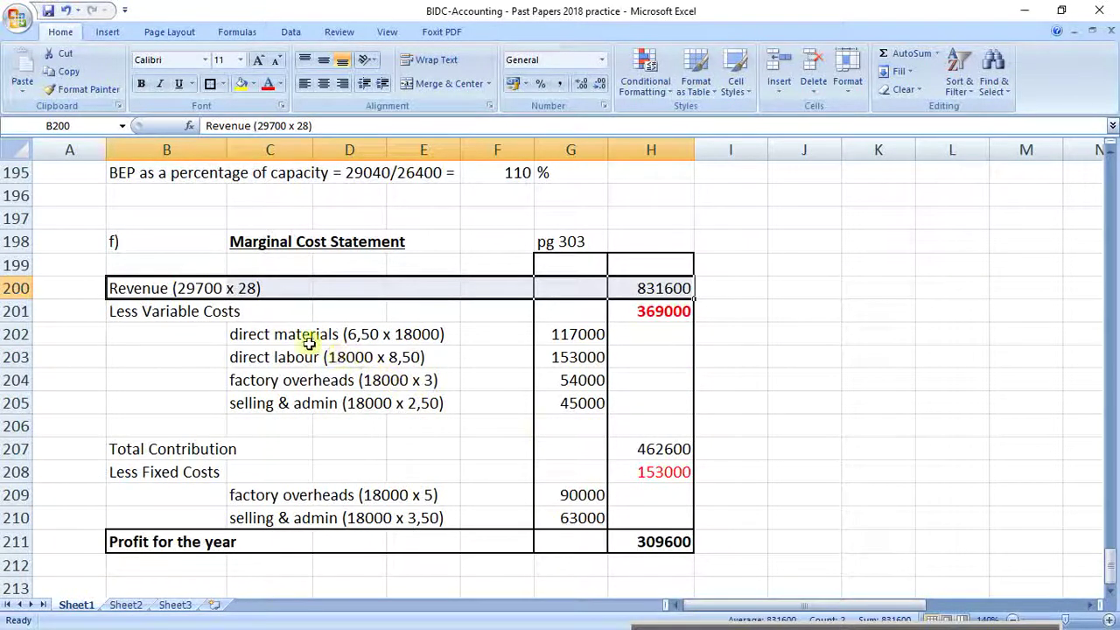
left_click(267, 331)
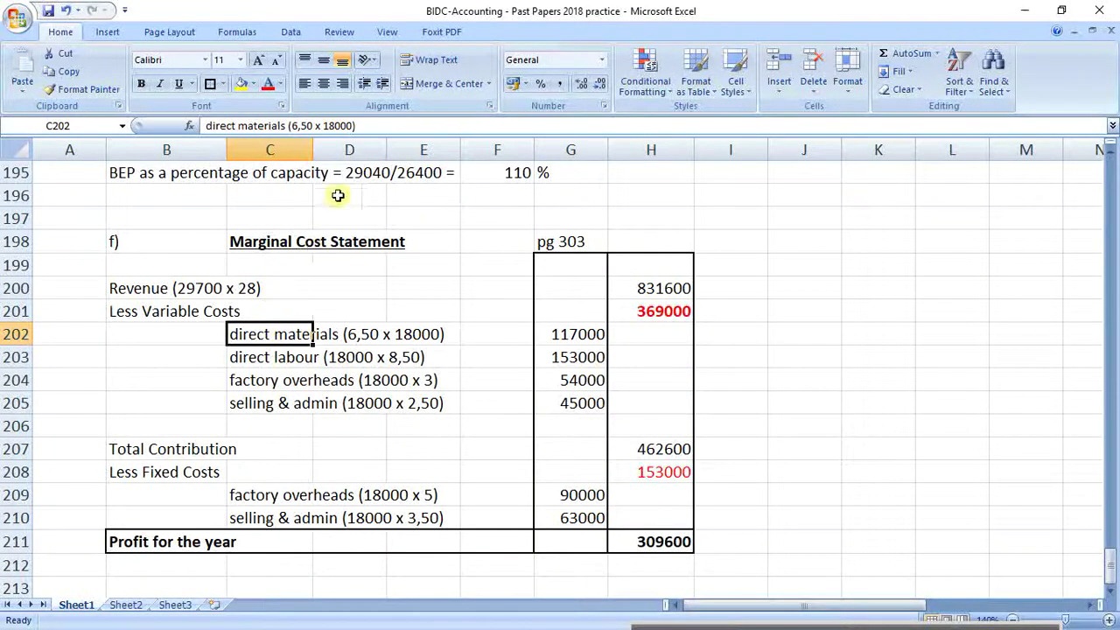
left_click(353, 126)
key("Left")
key("BackSpace")
key("BackSpace")
key("BackSpace")
key("BackSpace")
key("BackSpace")
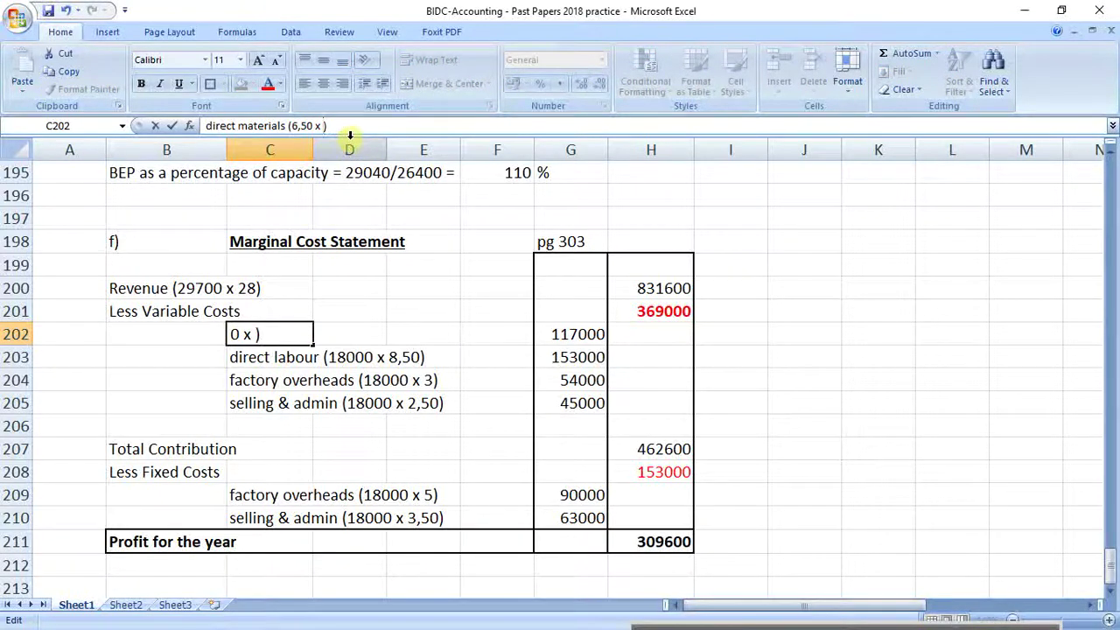
type("29700")
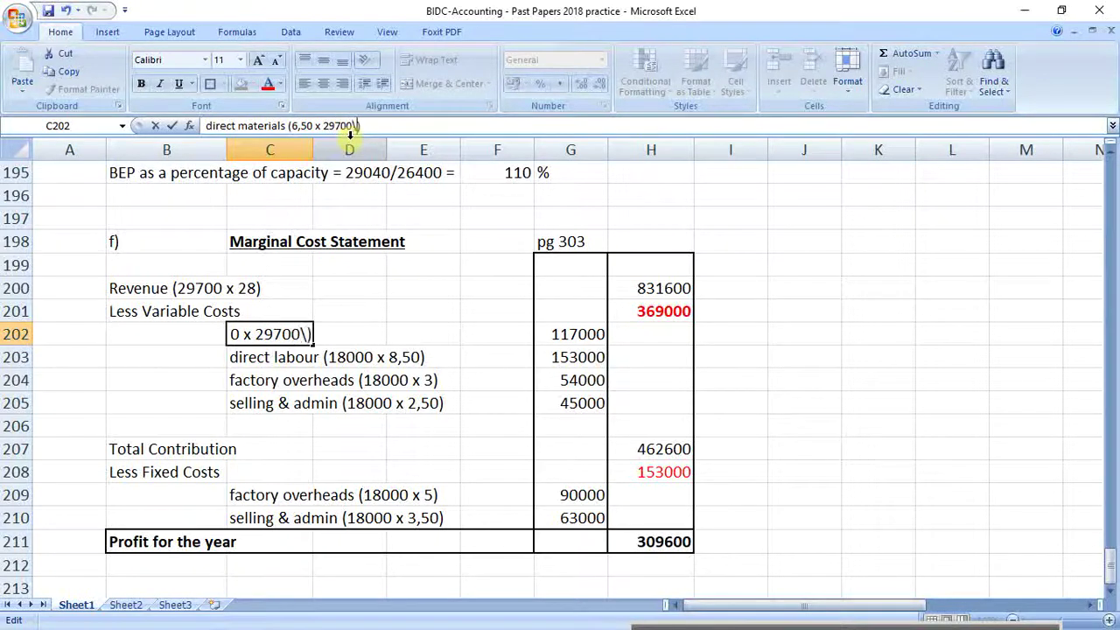
key("Return")
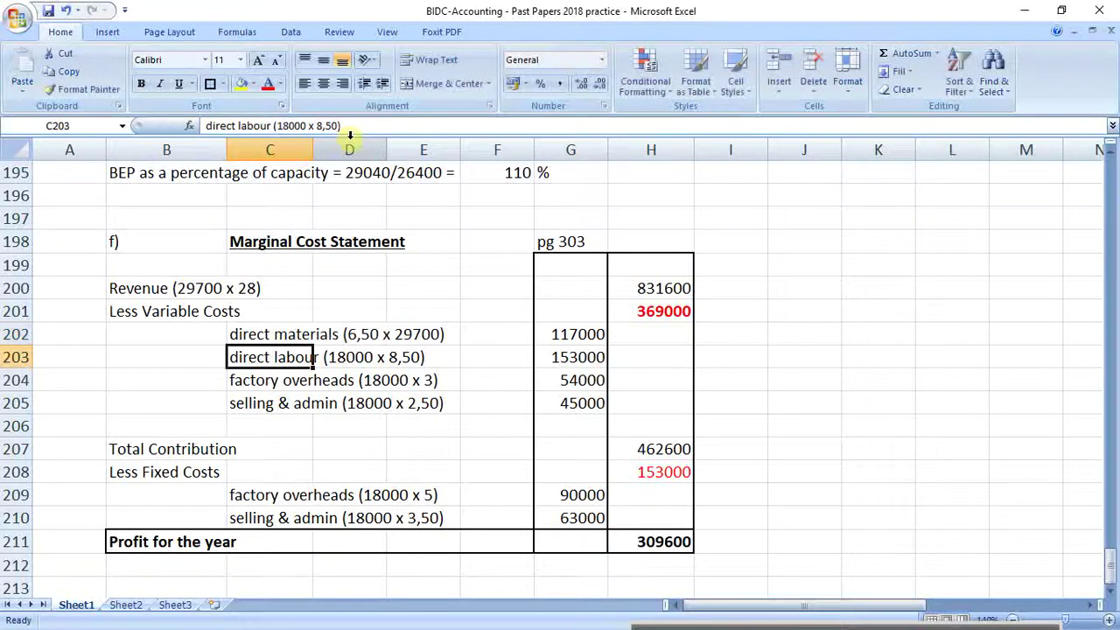
Replace the quantity in the direct labour label in C203 so that it reads "direct labour (2970 x 8,50)"
left_click(340, 126)
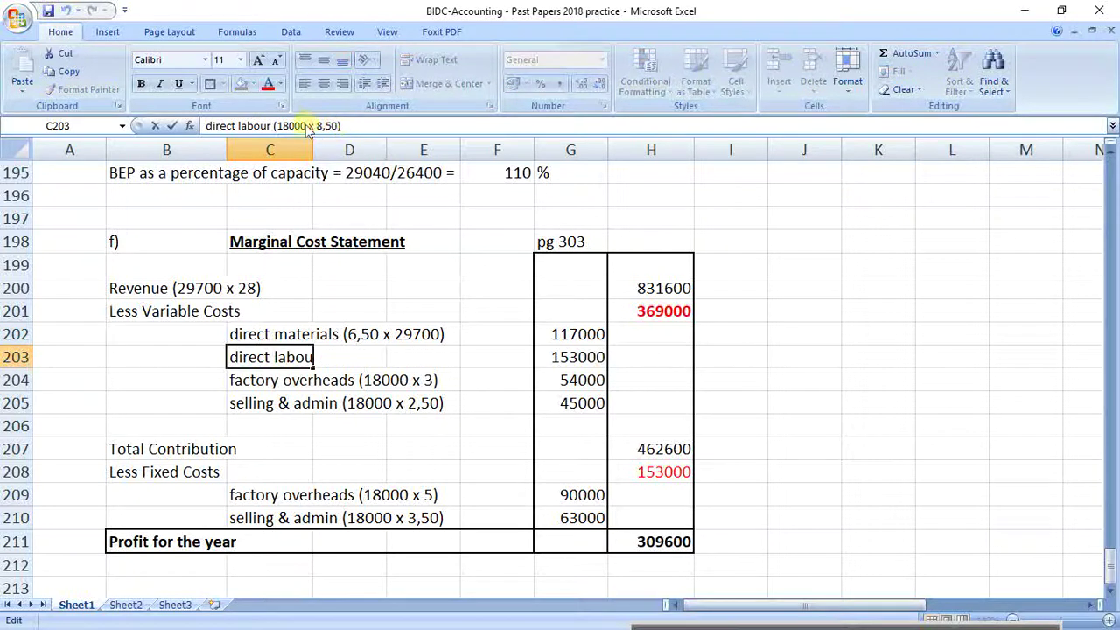
left_click(304, 126)
key("BackSpace")
key("BackSpace")
key("BackSpace")
key("BackSpace")
key("BackSpace")
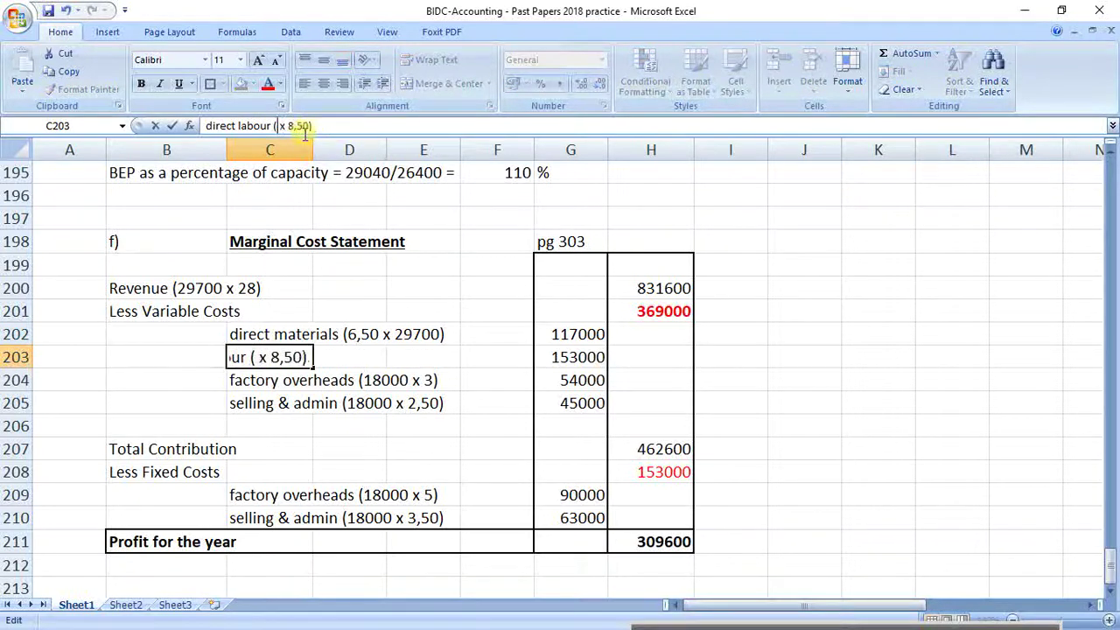
type("29700")
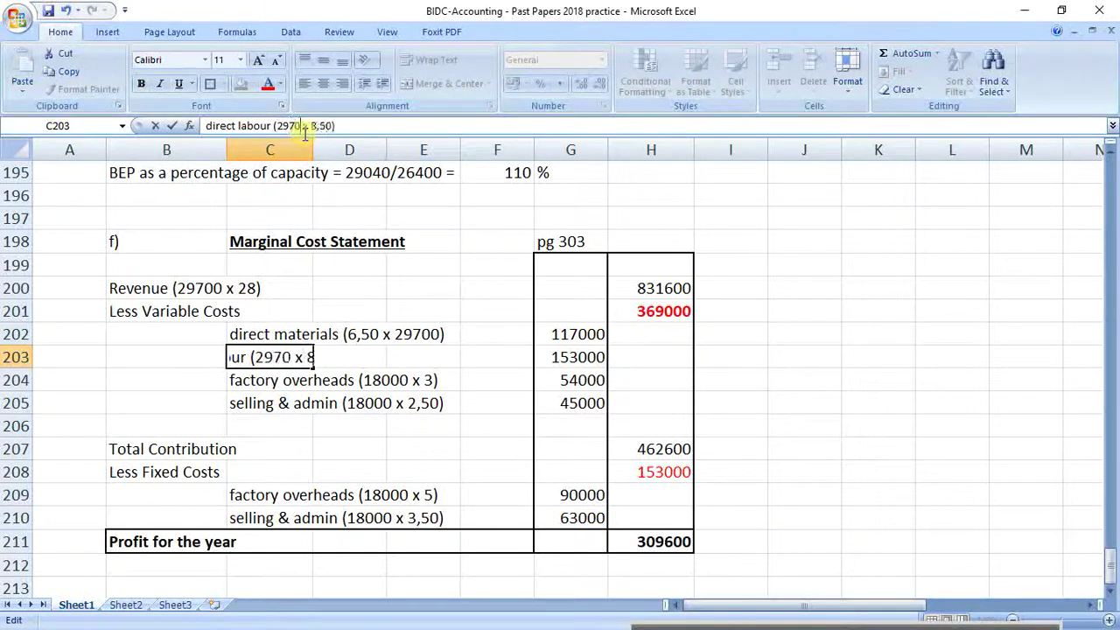
key("BackSpace")
key("Return")
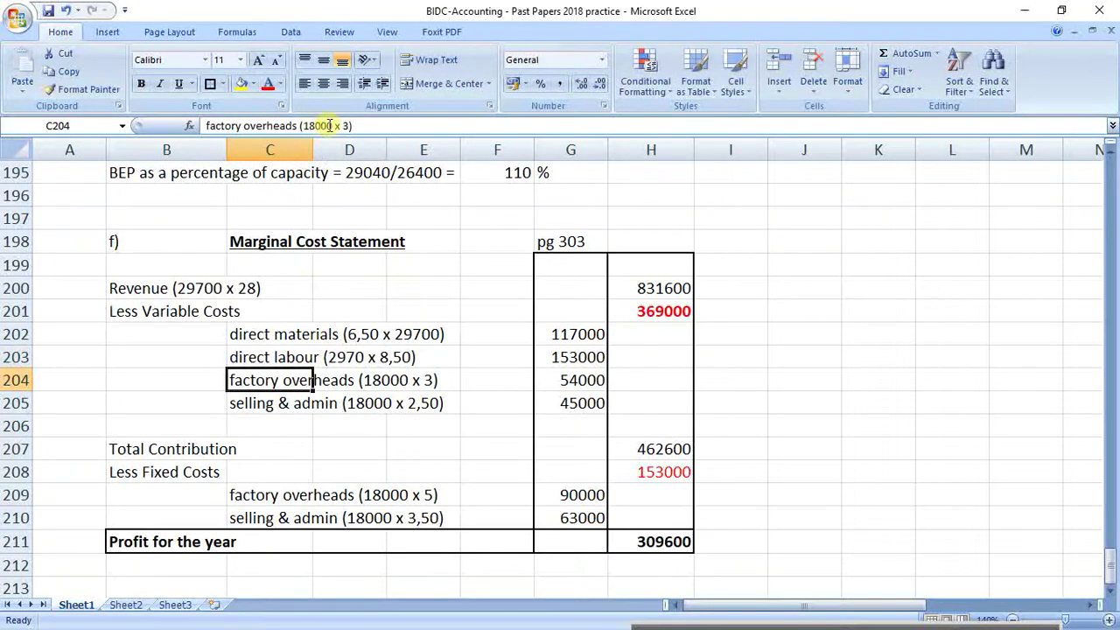
Replace the quantity in the variable factory overheads label in C204 so that it reads "factory overheads (29700 x 3)"
left_click(324, 127)
key("BackSpace")
key("BackSpace")
key("BackSpace")
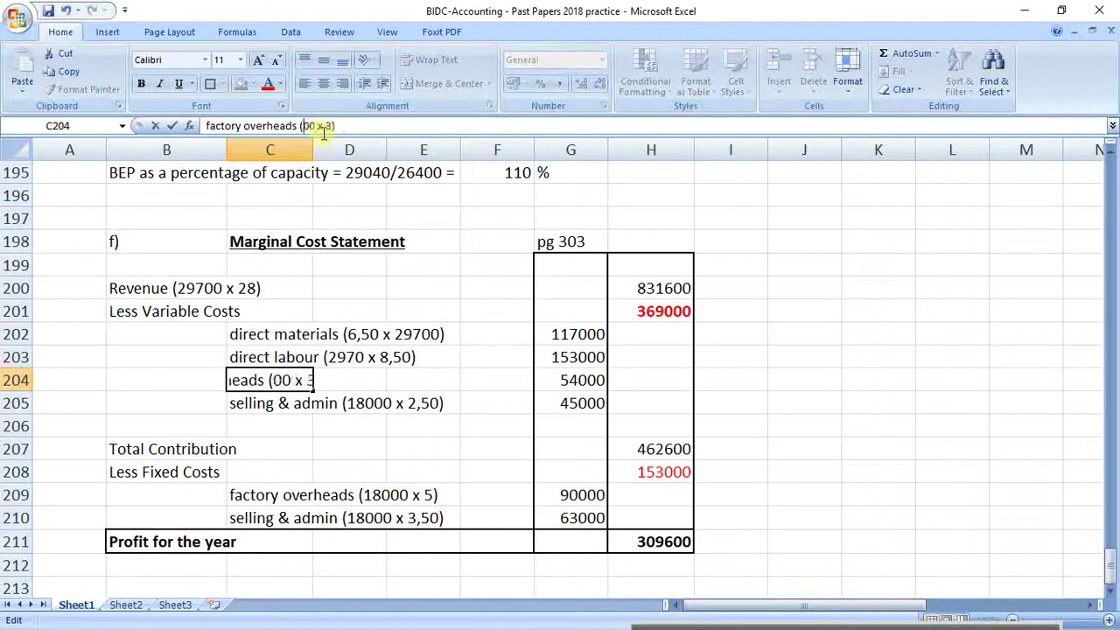
type("297")
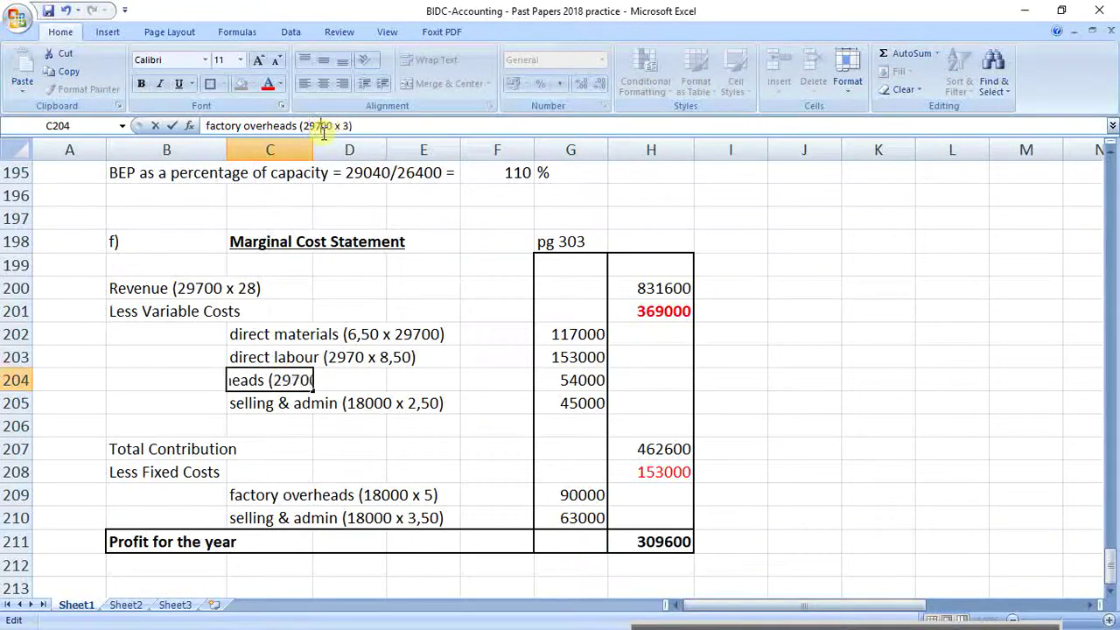
key("Return")
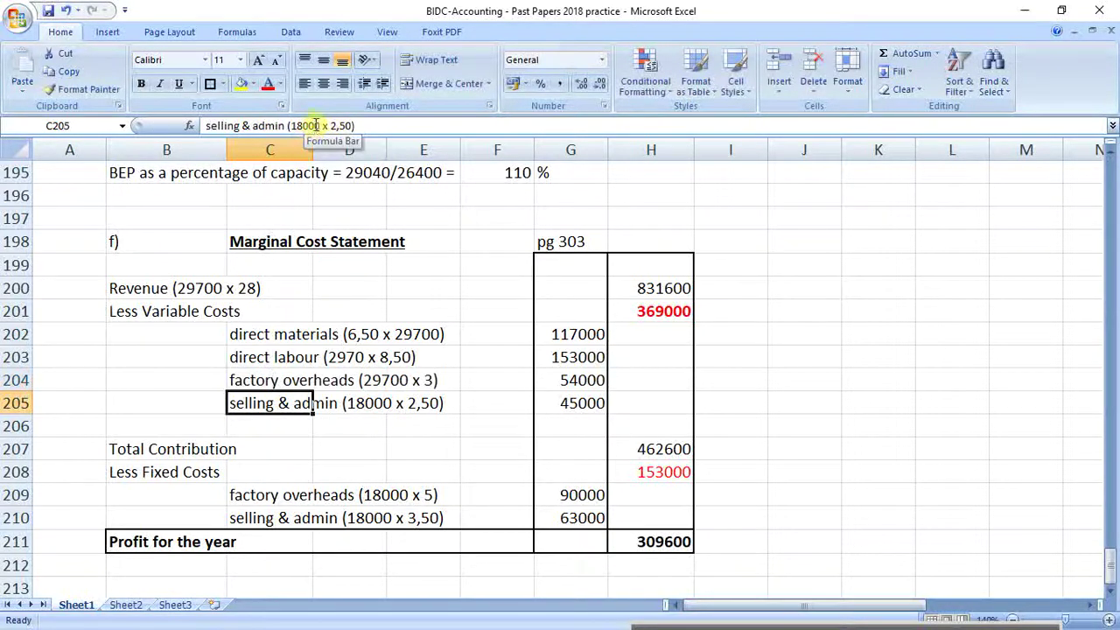
Replace the quantity in the variable selling and admin label in C205 so that it reads "selling & admin (29700 x 2,50)"
left_click(315, 126)
key("BackSpace")
key("BackSpace")
key("BackSpace")
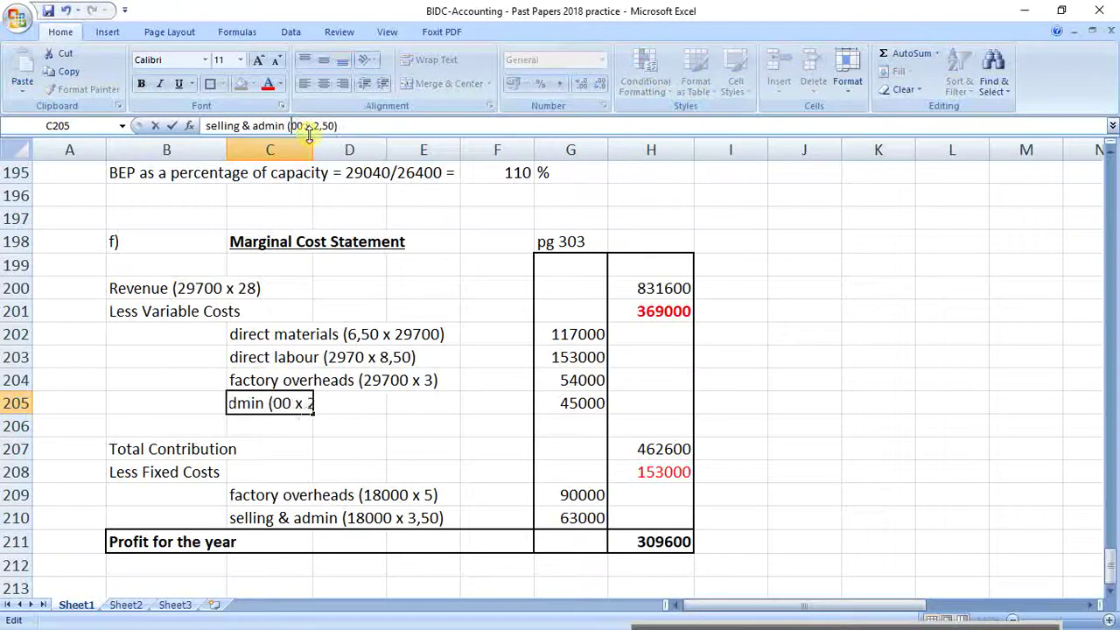
type("297")
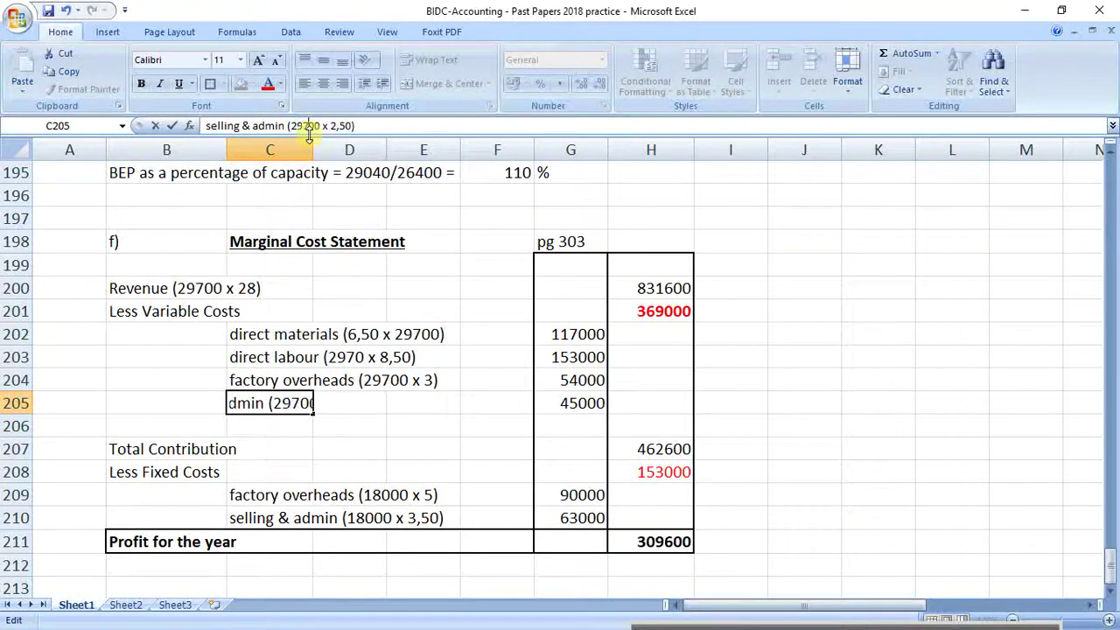
key("Return")
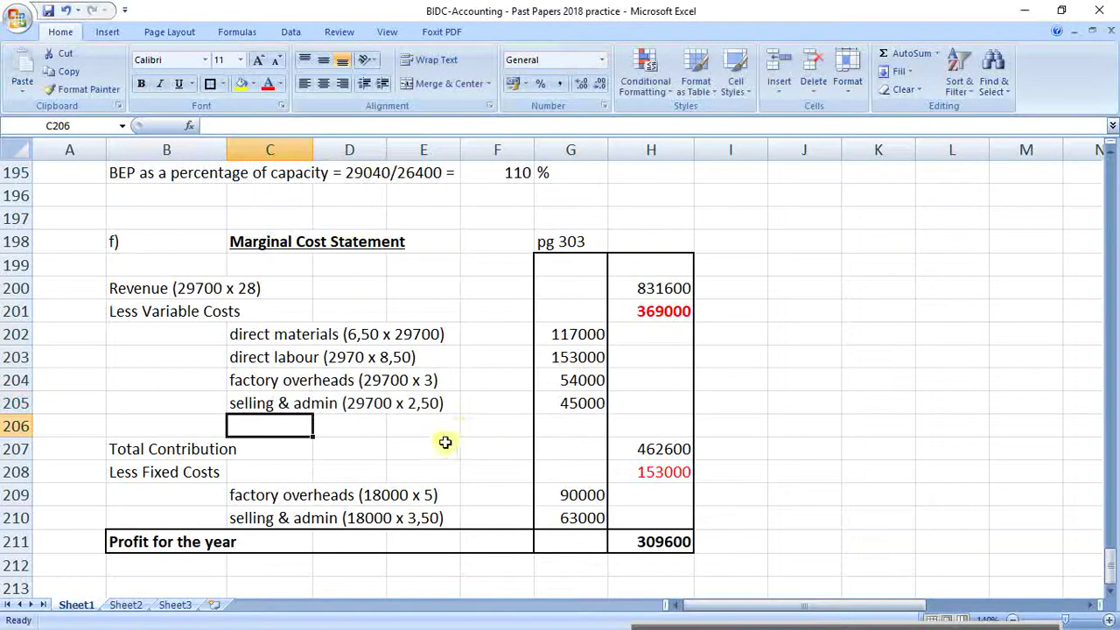
left_click(387, 443)
left_click(273, 426)
left_click(269, 403)
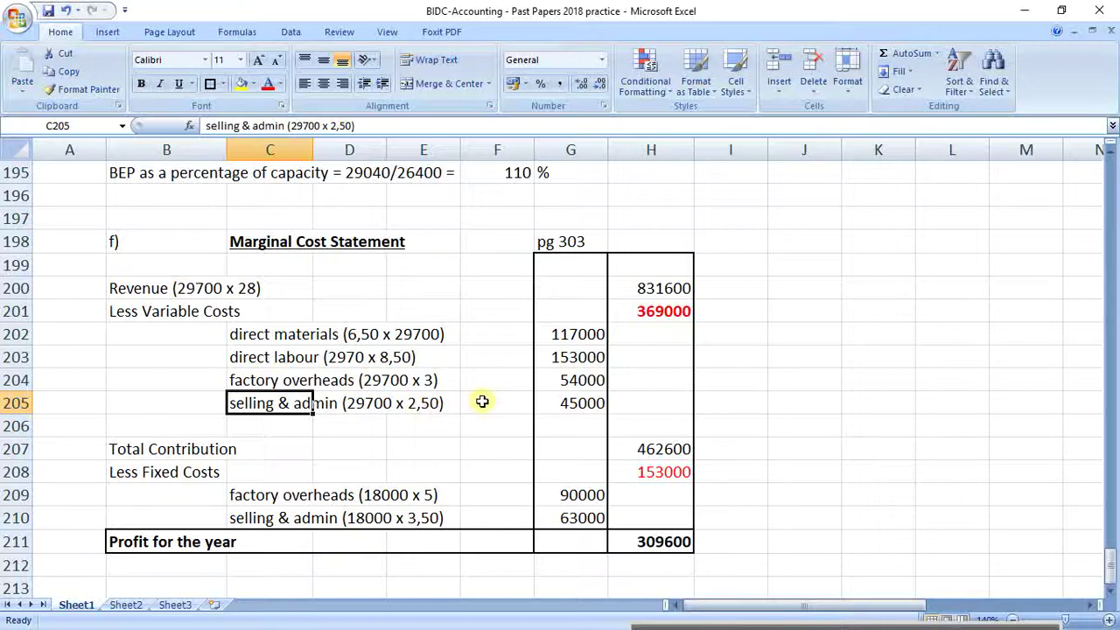
scroll(481, 412, "up", 2)
scroll(482, 421, "down", 2)
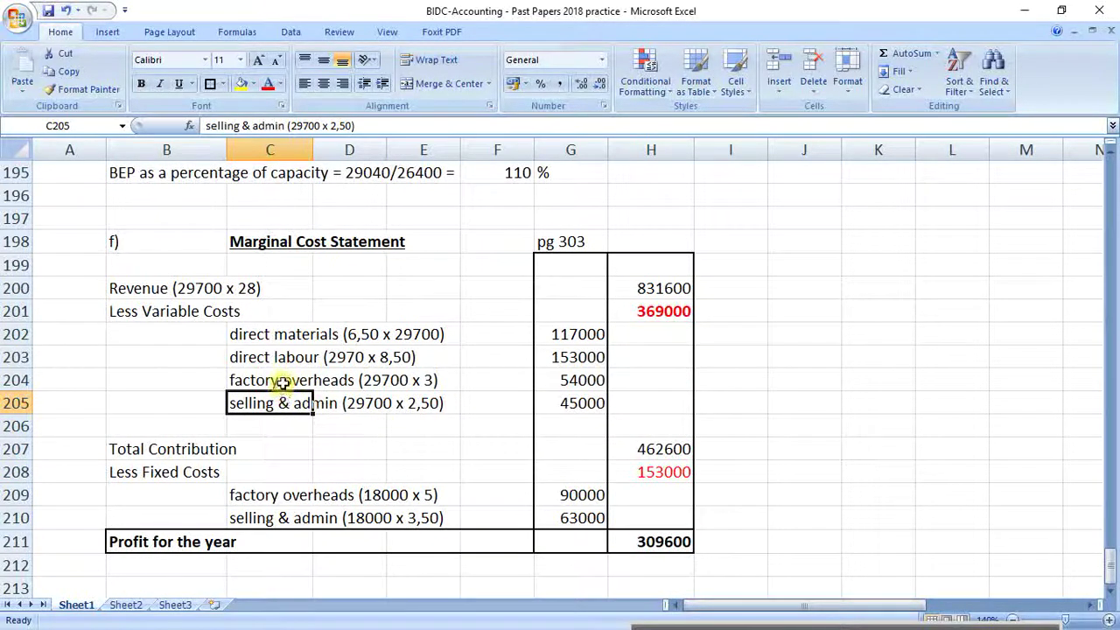
Correct the quantity in the direct labour label in C203 so that it reads "direct labour (29700 x 8,50)"
left_click(271, 354)
left_click(286, 127)
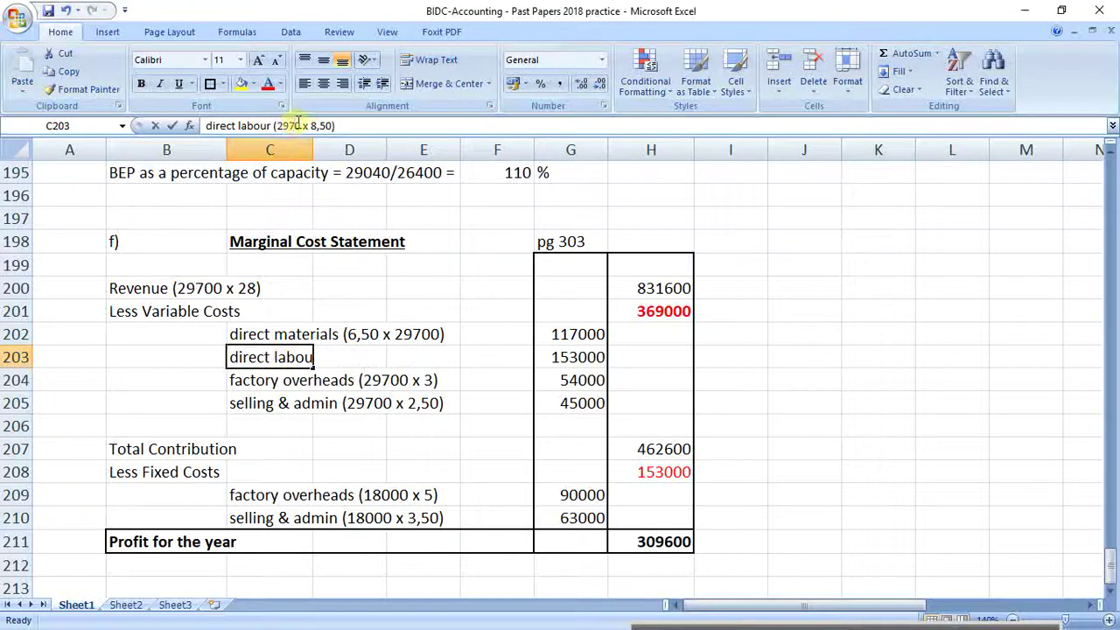
type("0")
key("Return")
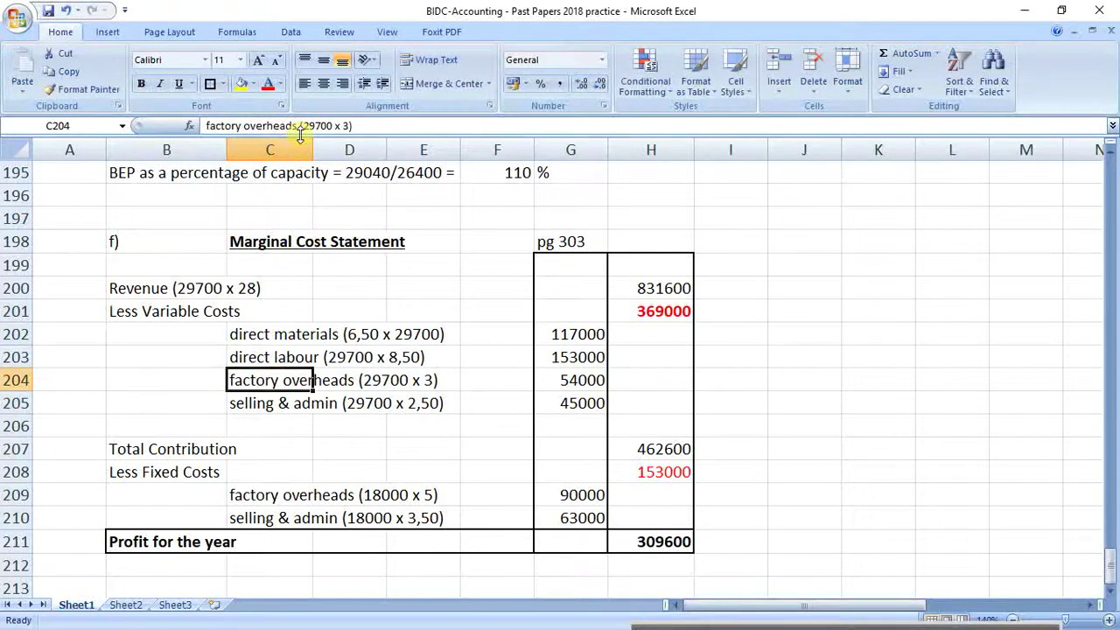
left_click(261, 400)
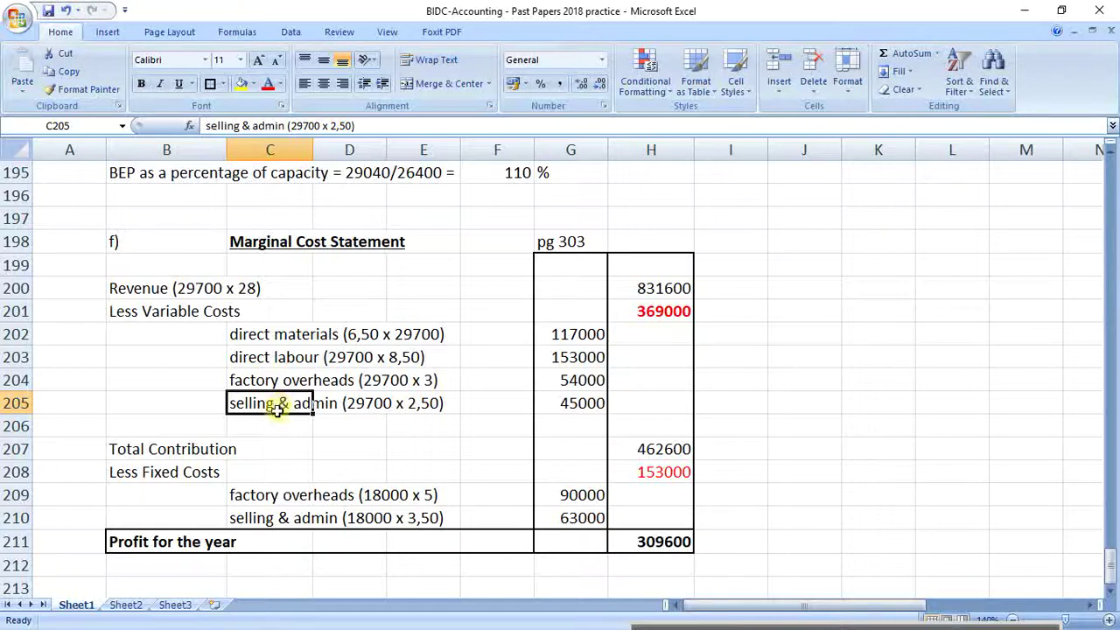
left_click(341, 447)
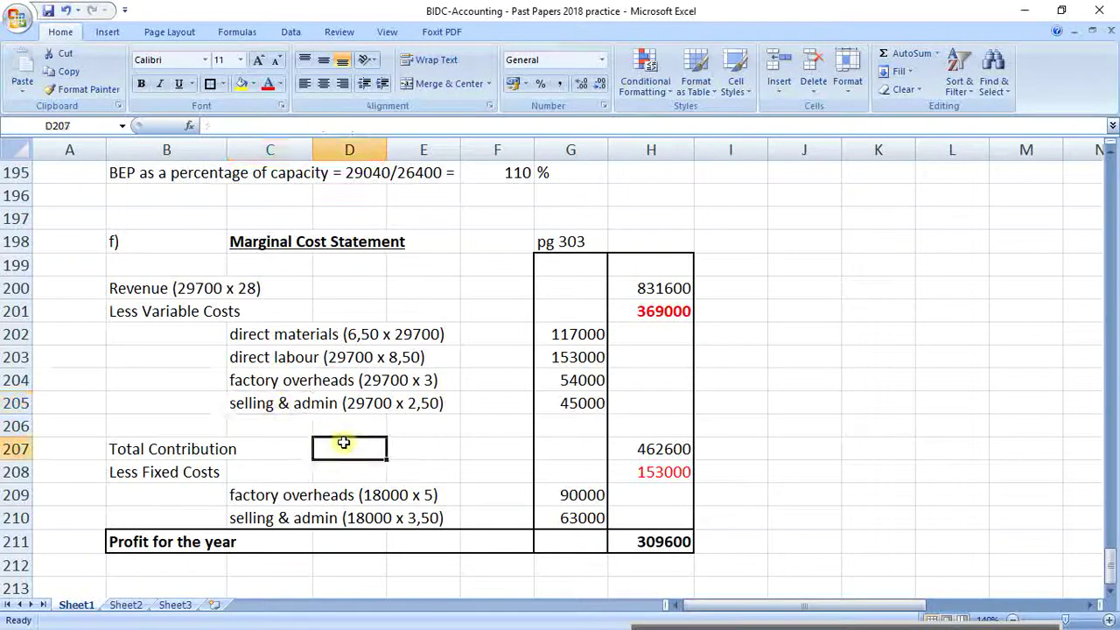
Recalculate the direct materials cost in G202 with the formula =29700*6,5
left_click(570, 335)
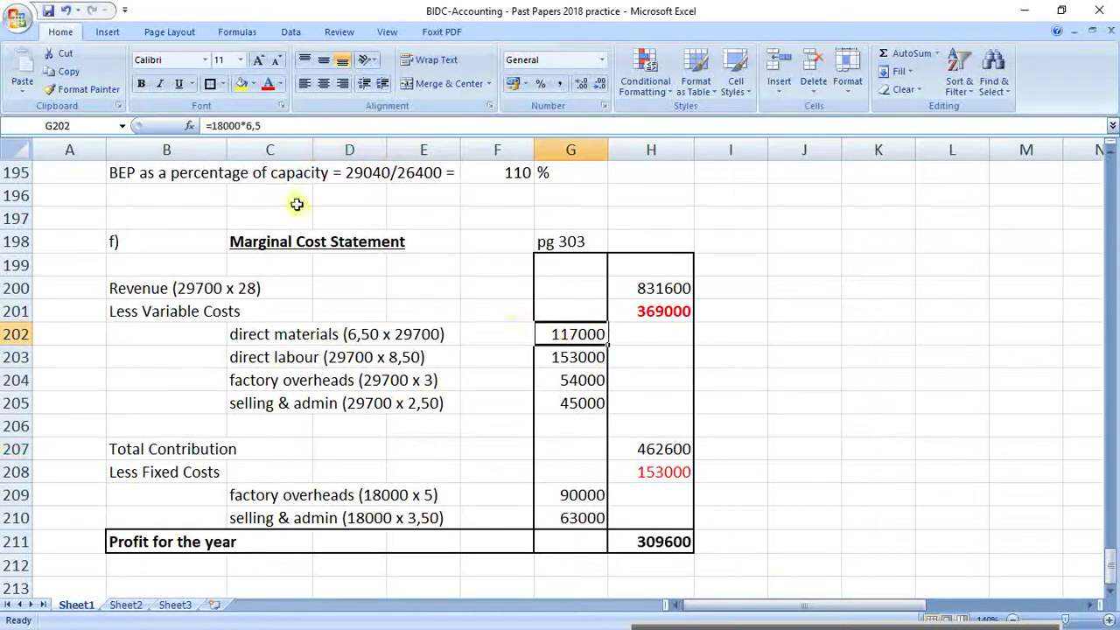
left_click(229, 126)
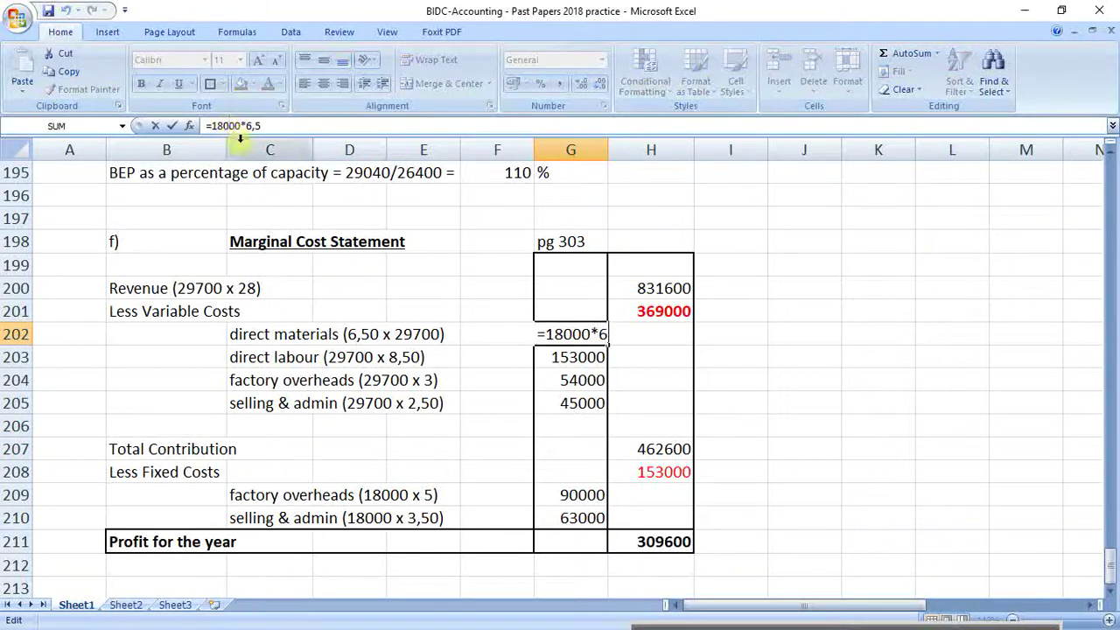
key("BackSpace")
key("BackSpace")
key("BackSpace")
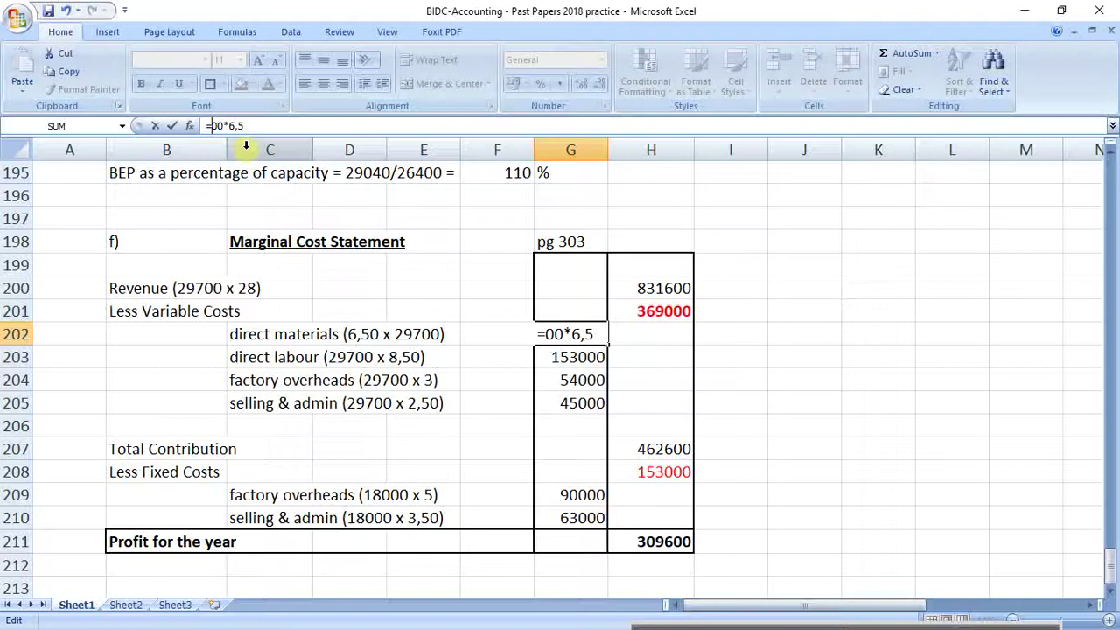
left_click(604, 396)
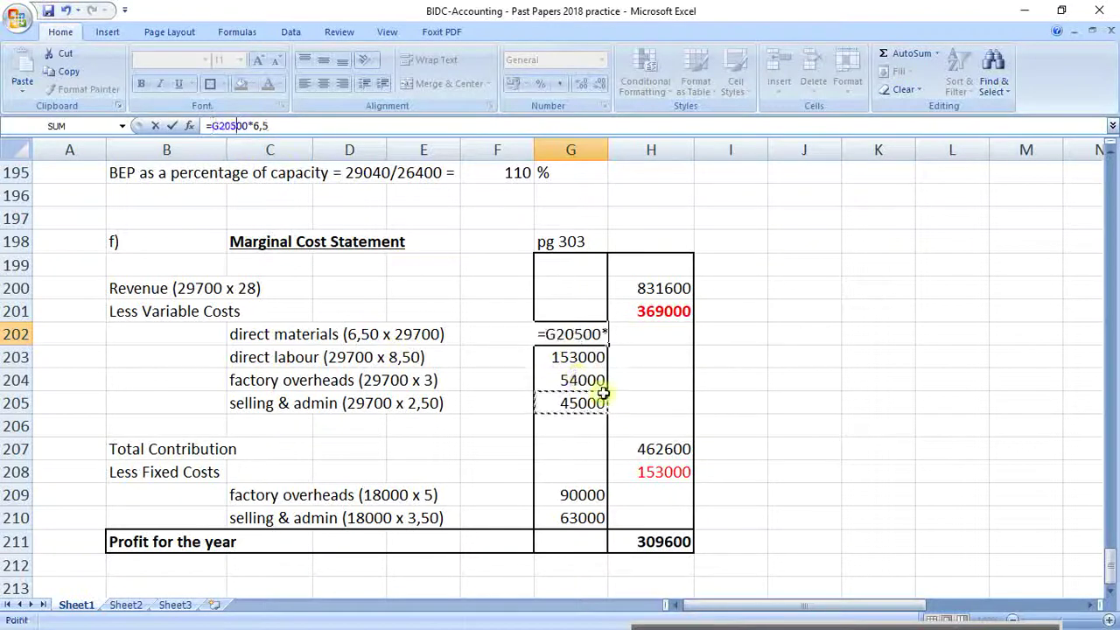
left_click(248, 128)
key("BackSpace")
key("BackSpace")
key("BackSpace")
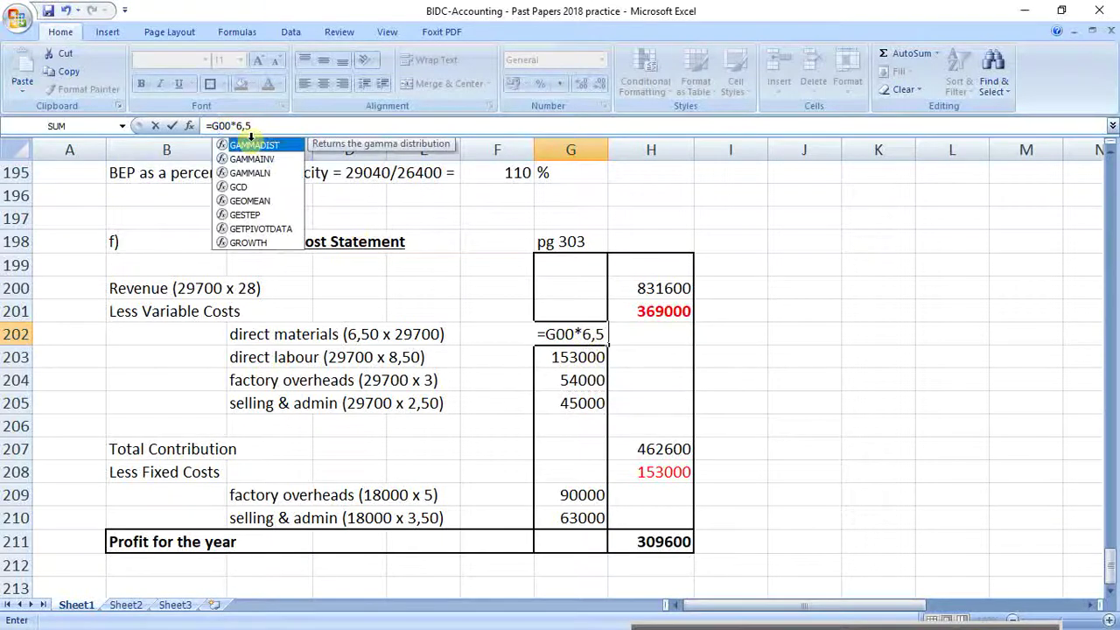
key("BackSpace")
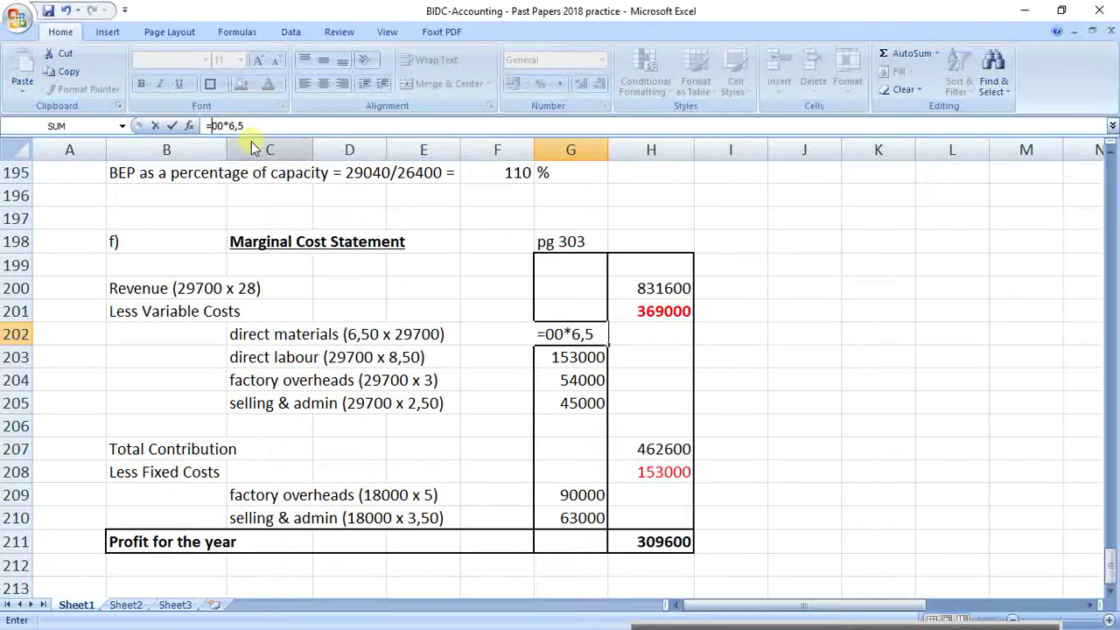
type("29")
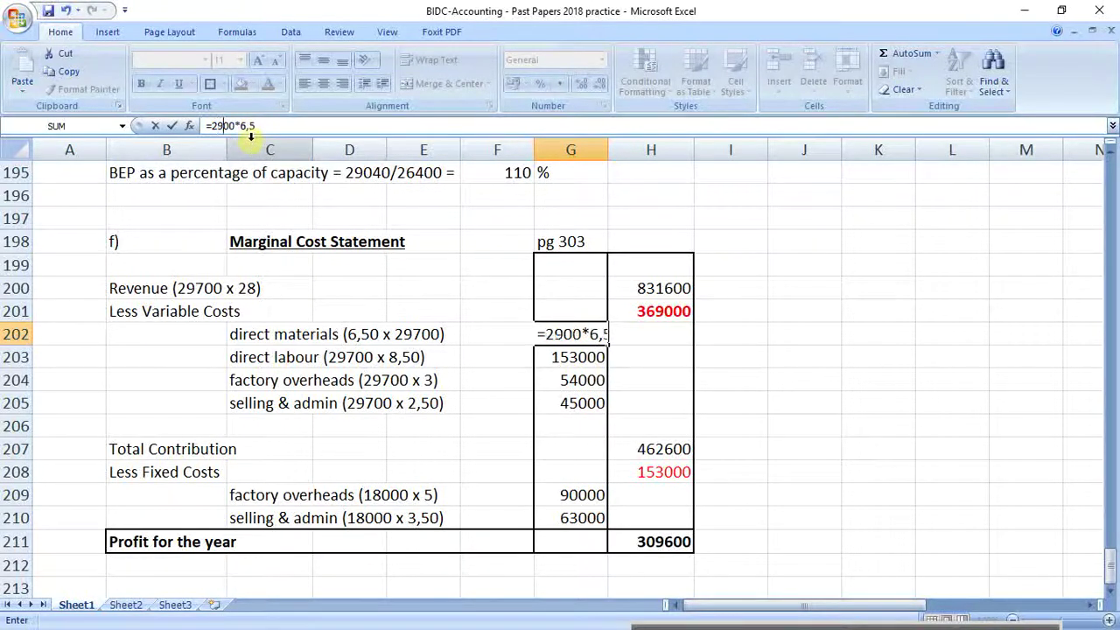
type("7")
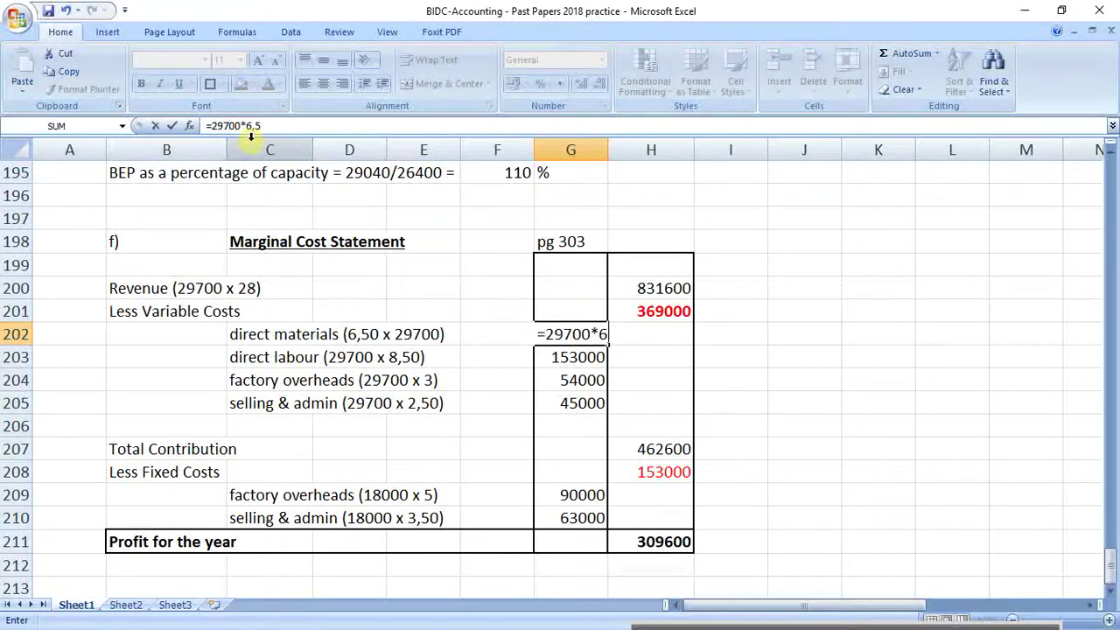
key("Return")
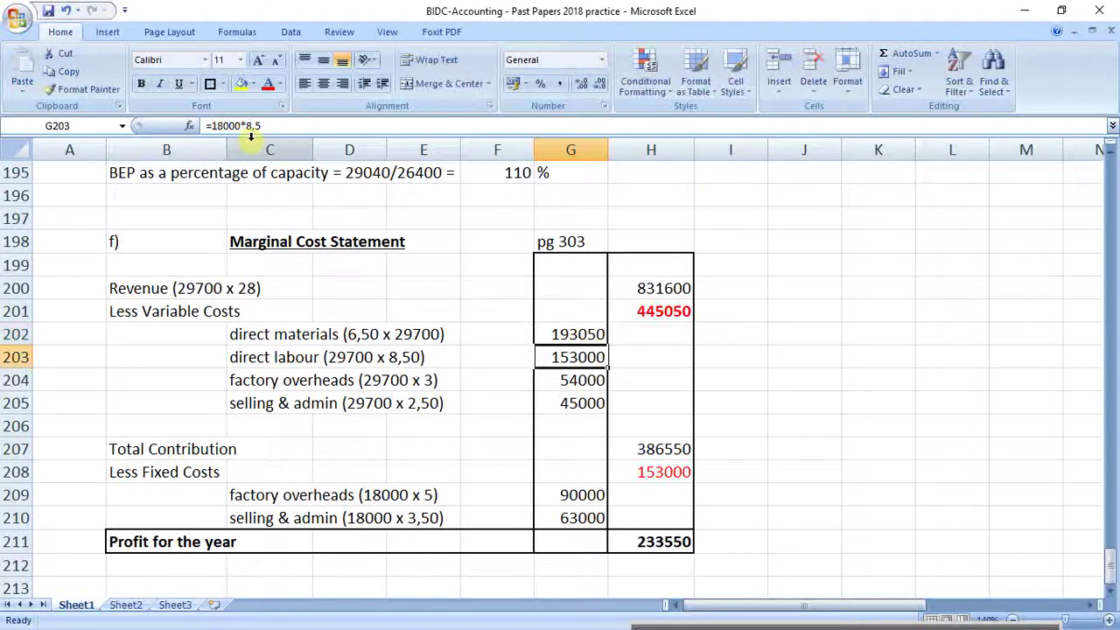
Recalculate the direct labour cost in G203 with the formula =29700*8,5
left_click(226, 125)
key("BackSpace")
key("BackSpace")
key("BackSpace")
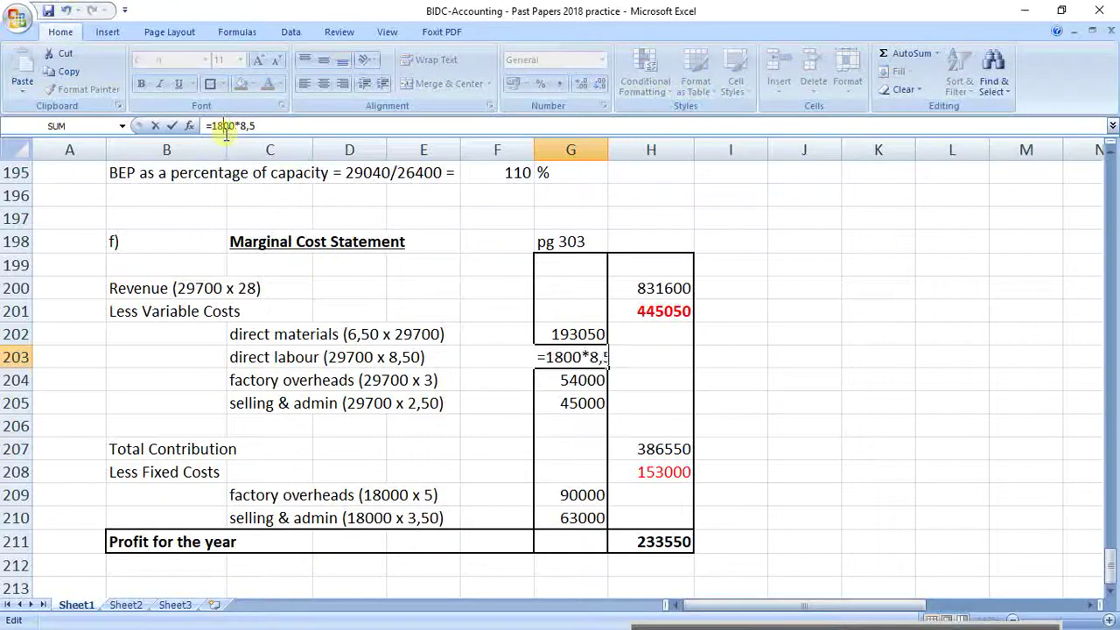
type("297")
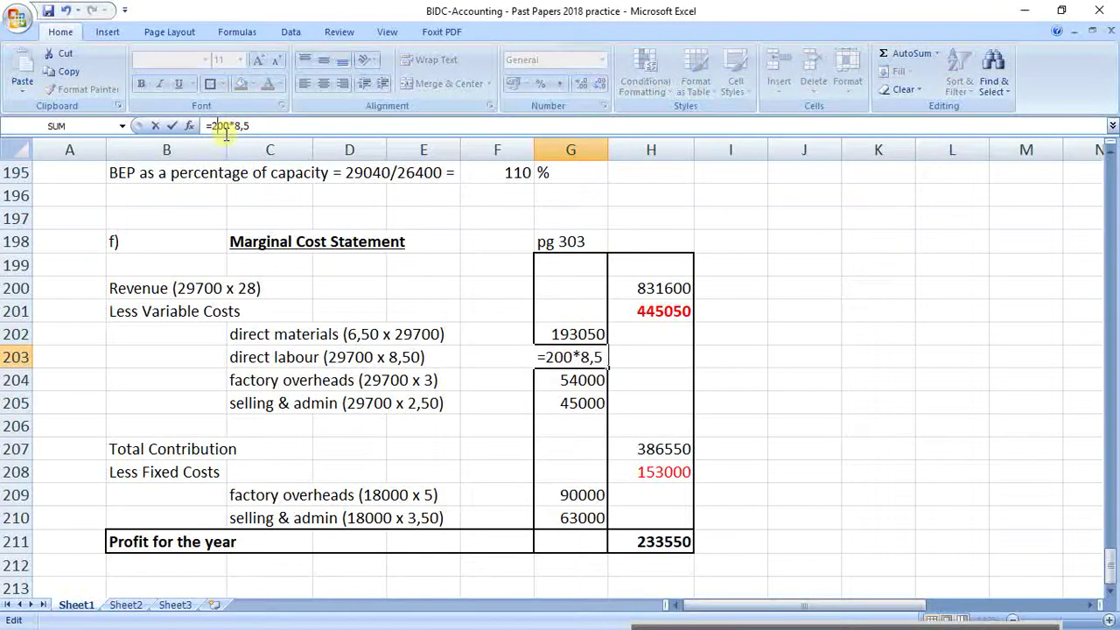
key("Return")
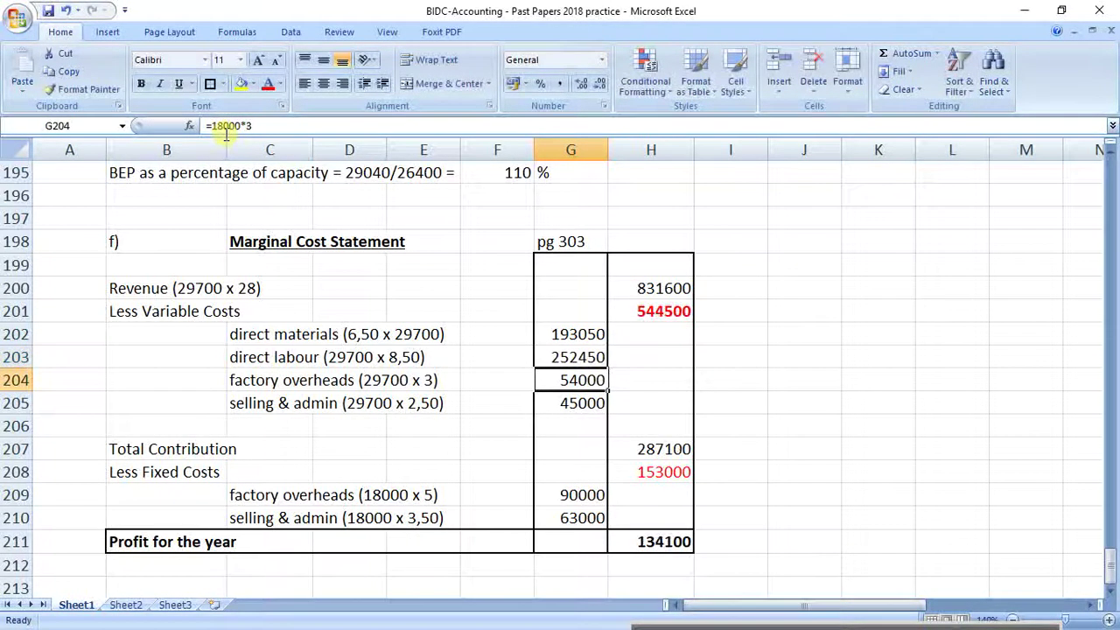
Recalculate the variable factory overheads in G204 with the formula =29700*3
left_click(232, 125)
key("BackSpace")
key("BackSpace")
key("BackSpace")
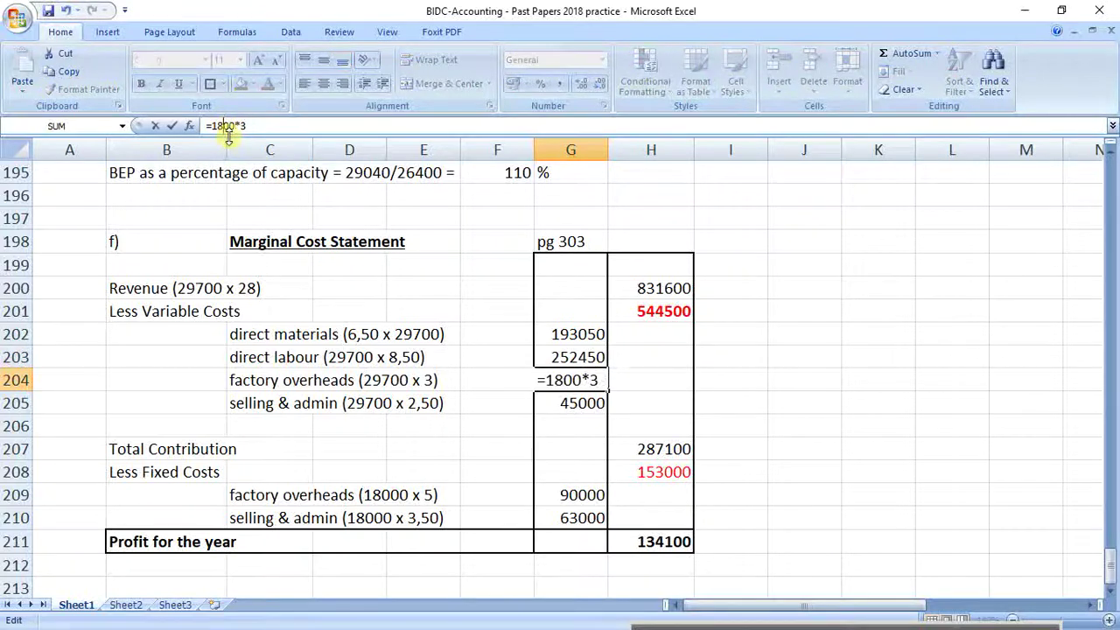
type("297")
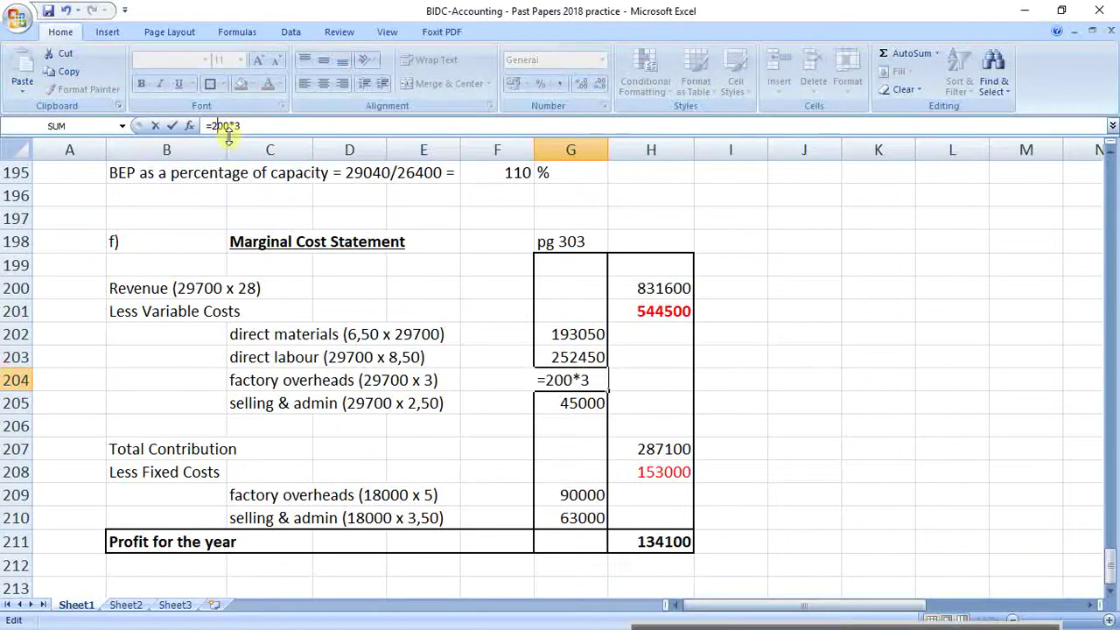
key("Return")
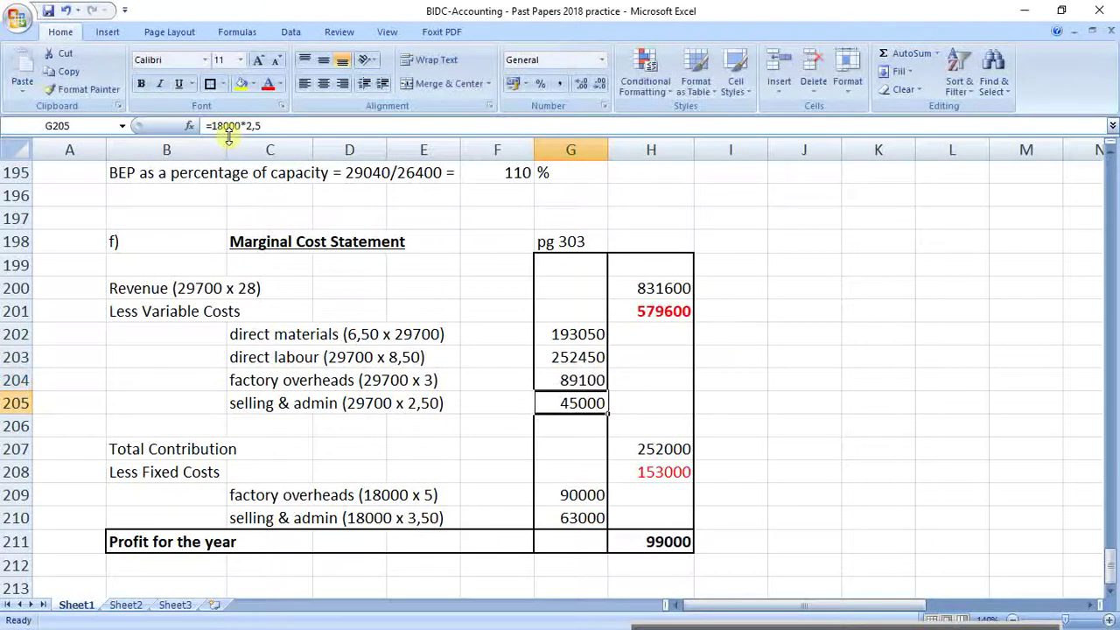
Recalculate the variable selling and admin cost in G205 with the formula =29700*2,5
left_click(228, 130)
key("BackSpace")
key("BackSpace")
key("BackSpace")
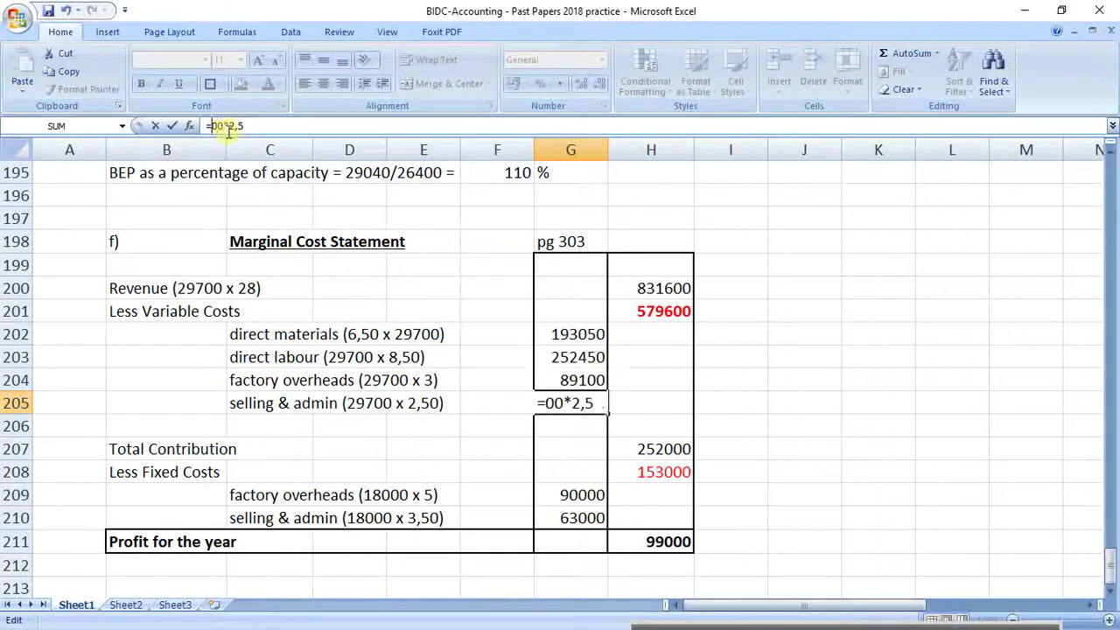
type("297")
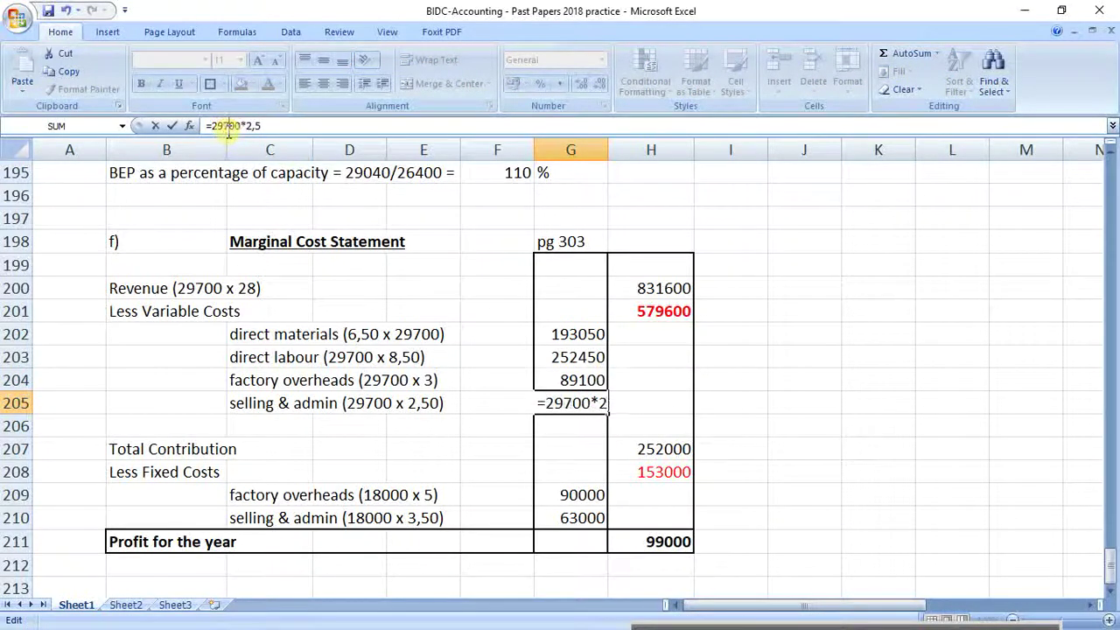
key("Return")
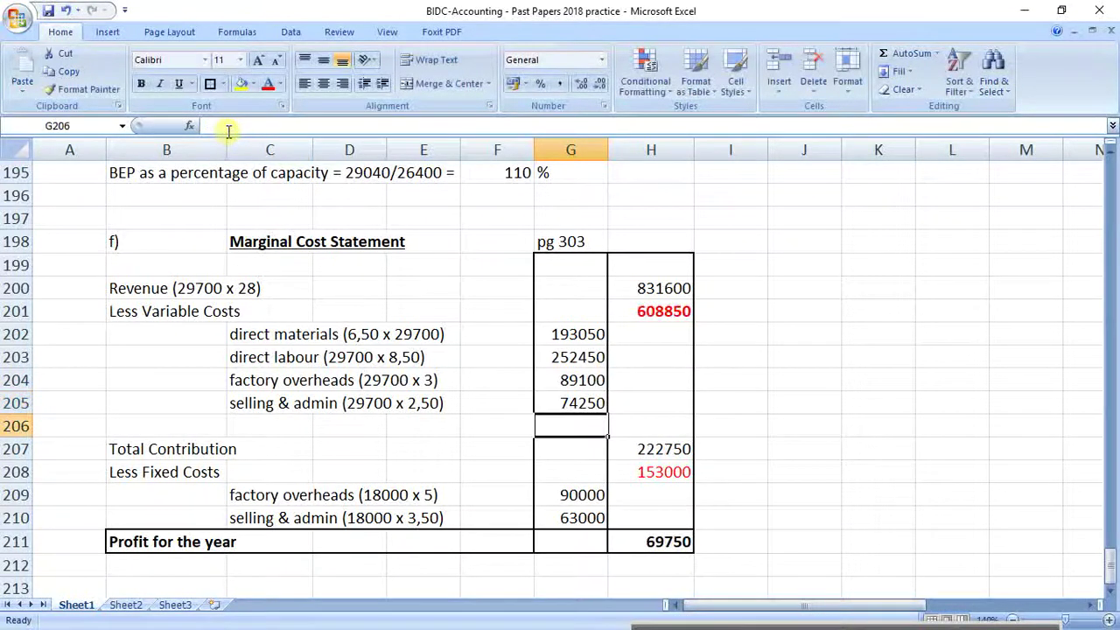
Review the variable cost amounts in G202:G205, the variable costs total in H201 and the total contribution in H207
left_click(571, 335)
left_click(572, 357)
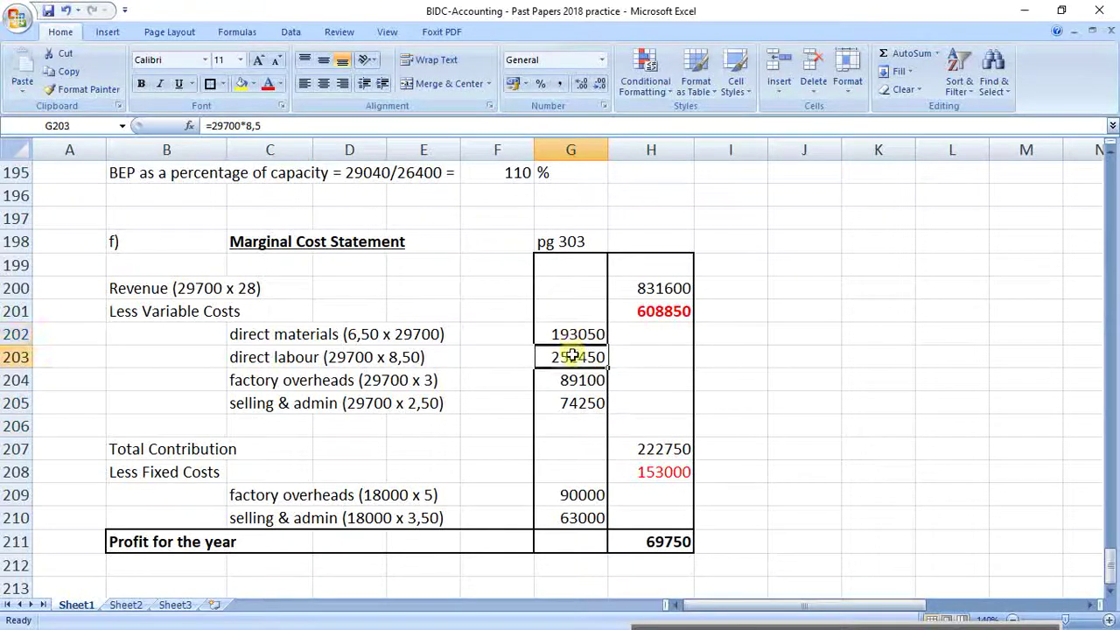
left_click(574, 382)
left_click(581, 404)
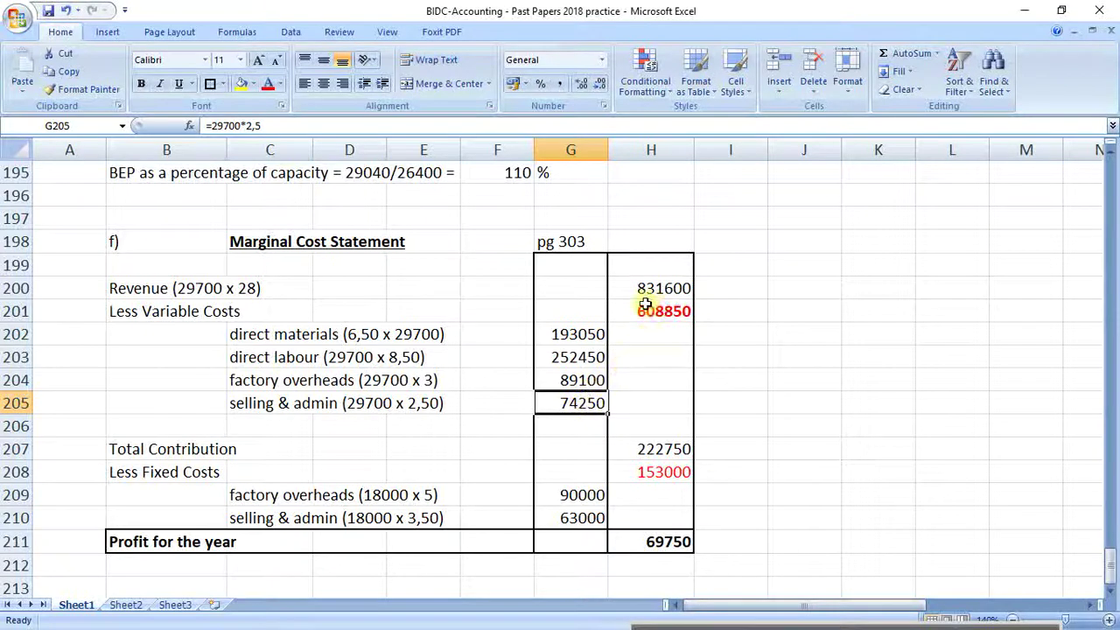
left_click_drag(152, 306, 680, 321)
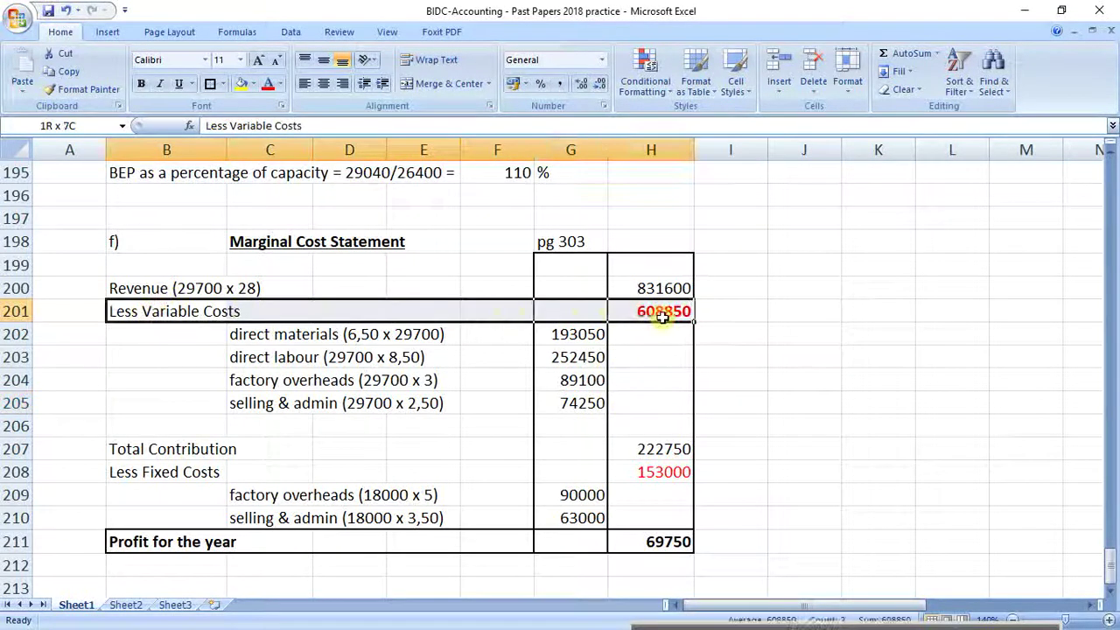
left_click(678, 317)
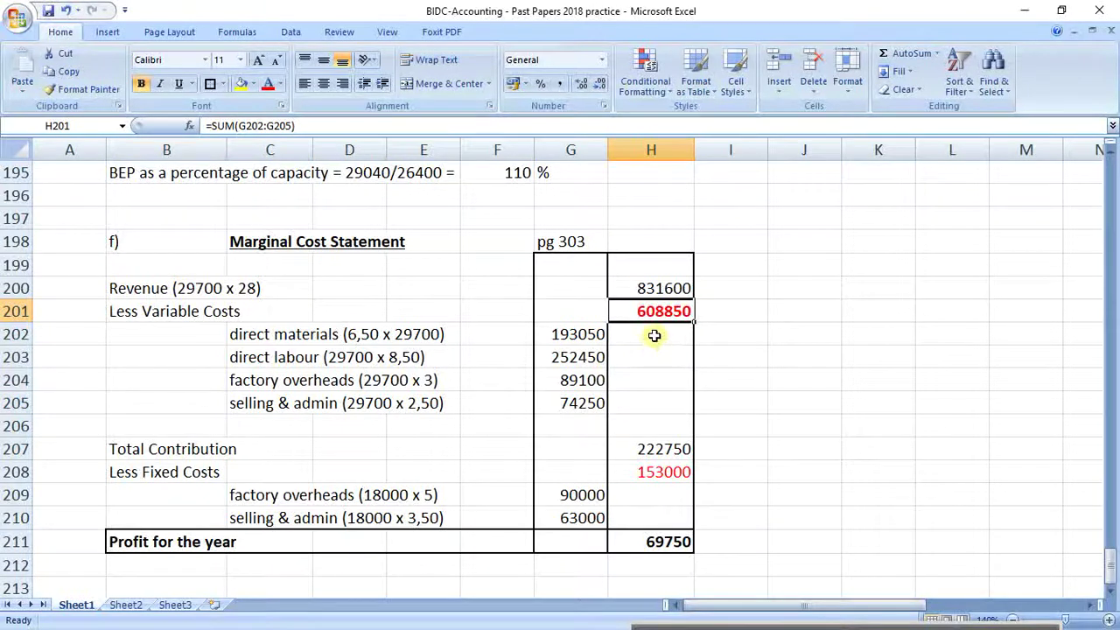
left_click(654, 450)
right_click(655, 315)
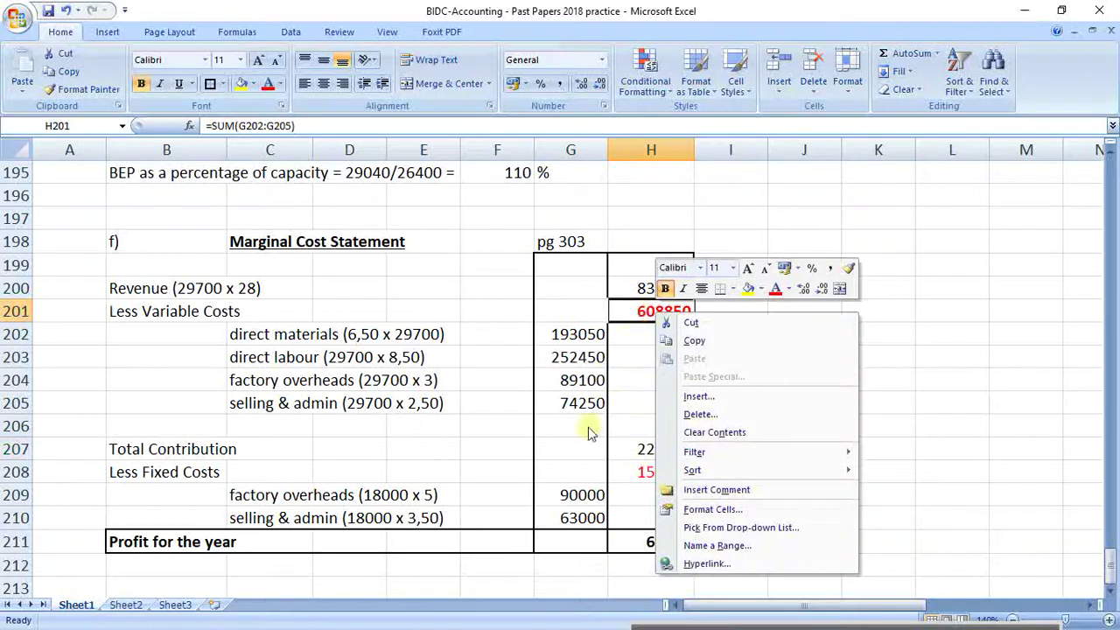
Update the fixed factory overheads label in C209 to read factory overheads (29700 x 5)
key("Escape")
left_click(295, 495)
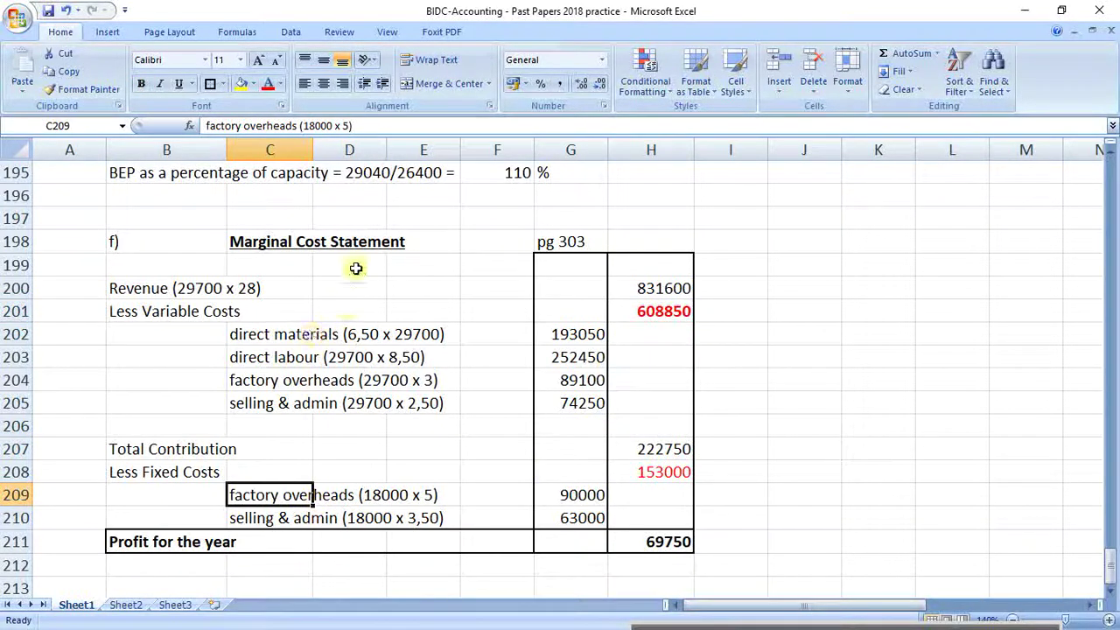
left_click(321, 125)
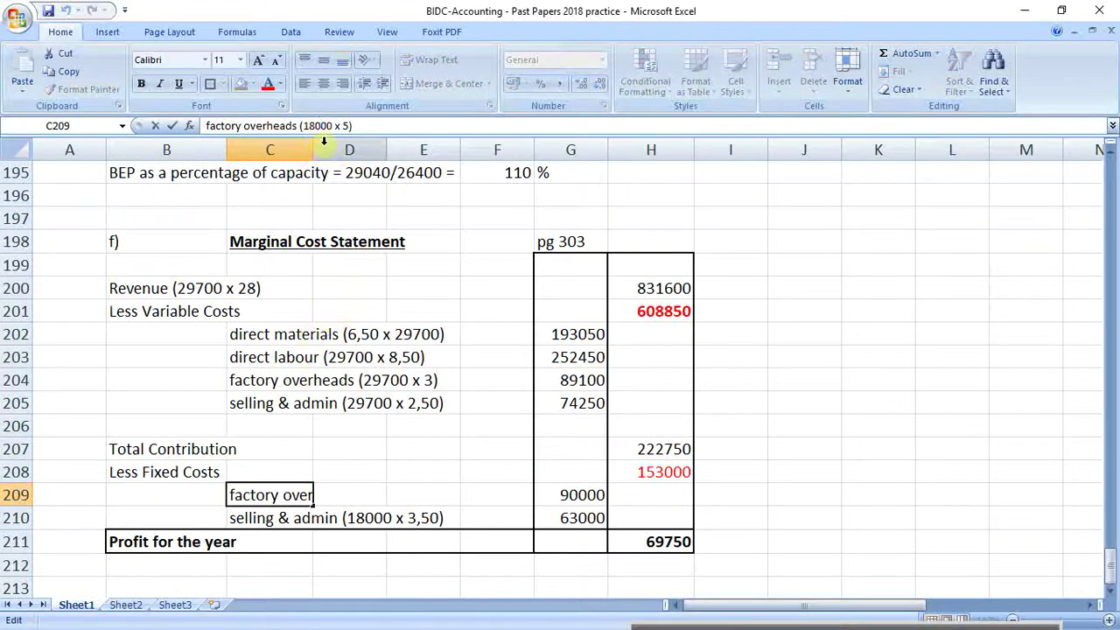
key("BackSpace")
key("BackSpace")
key("BackSpace")
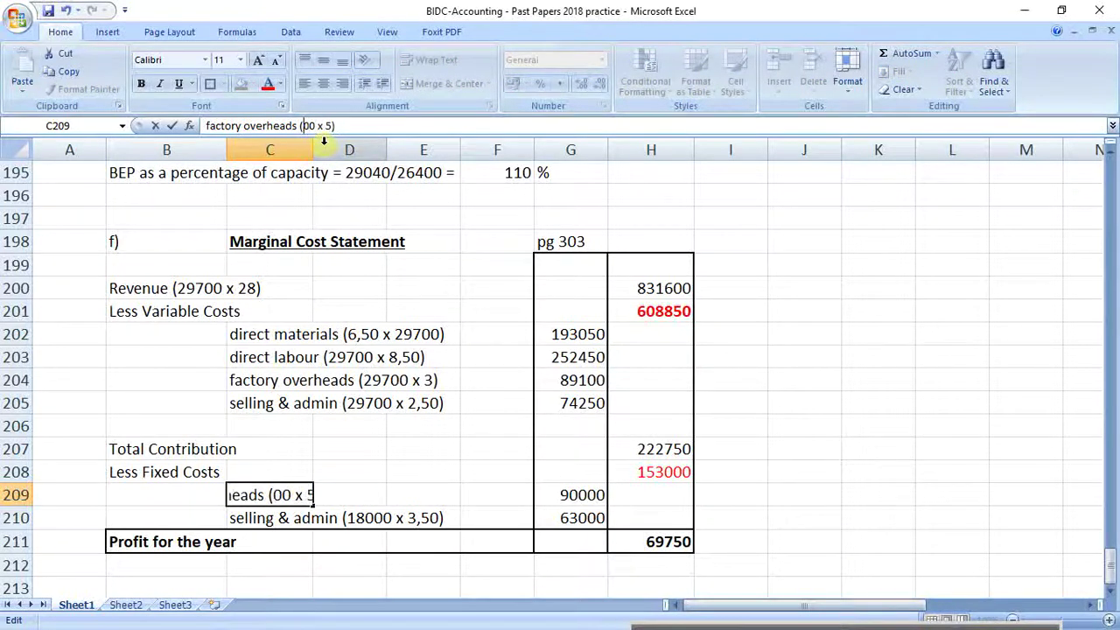
type("297")
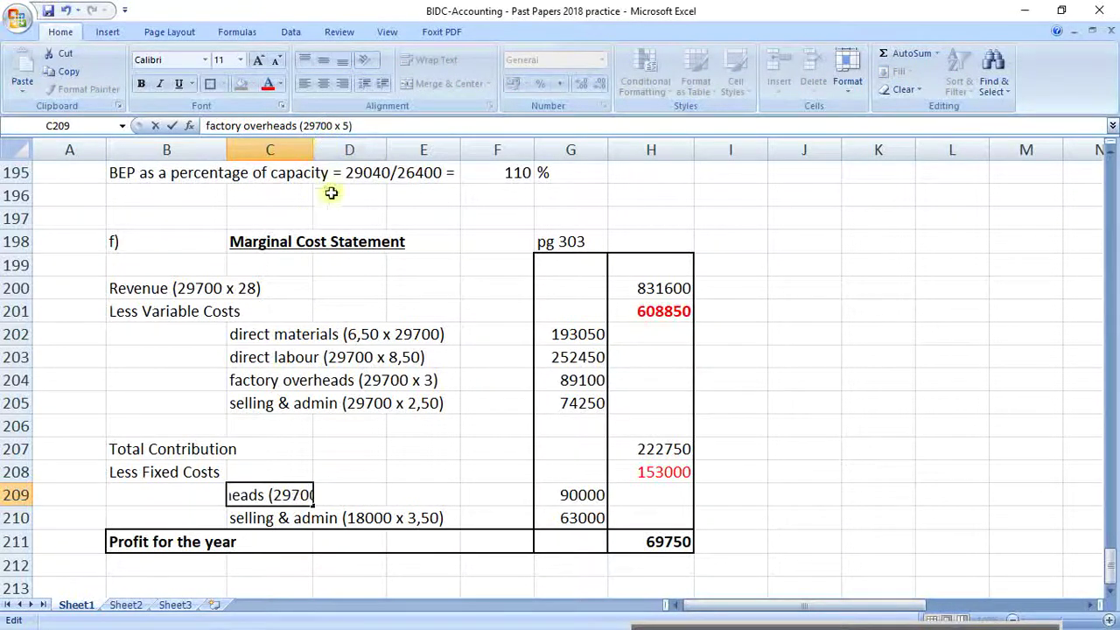
key("Return")
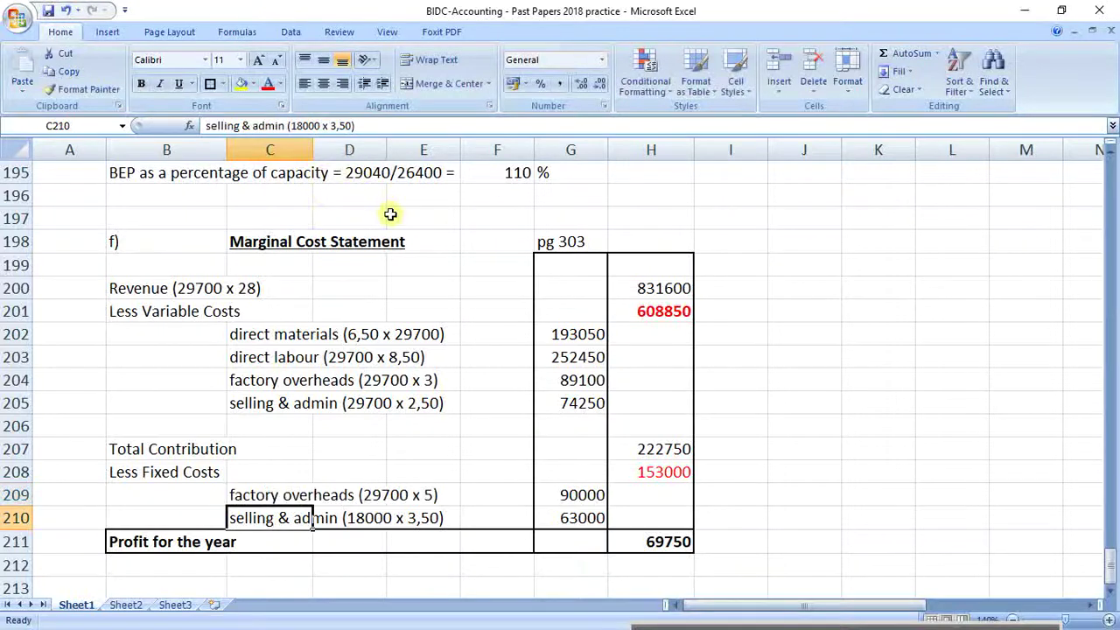
Recalculate the fixed factory overheads in G209 with the formula =29700*5
left_click(581, 485)
left_click(224, 125)
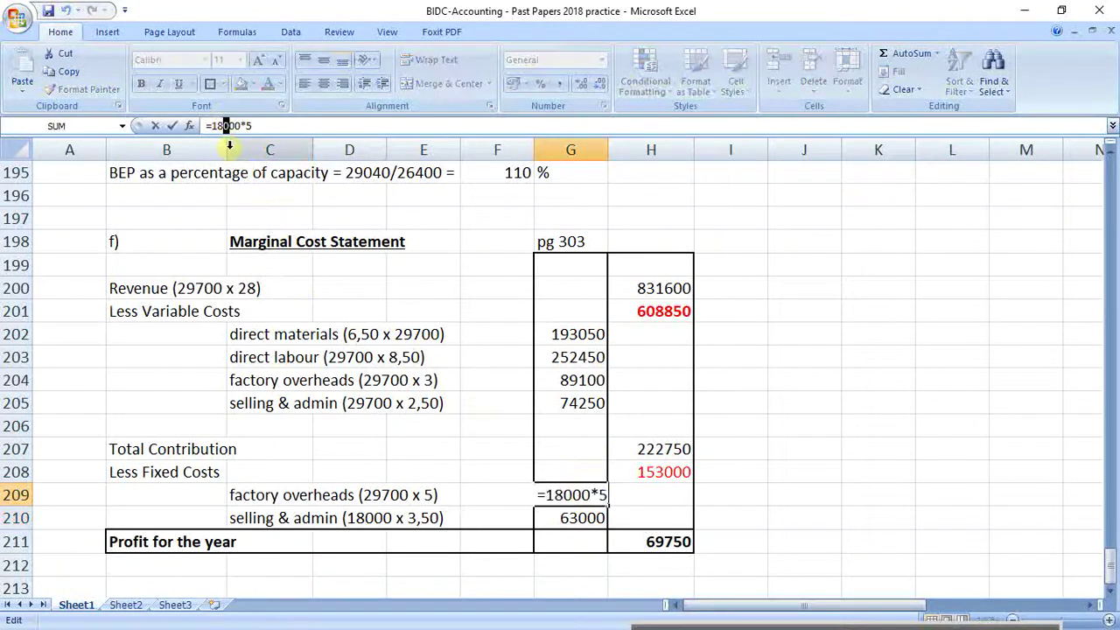
key("BackSpace")
key("BackSpace")
key("BackSpace")
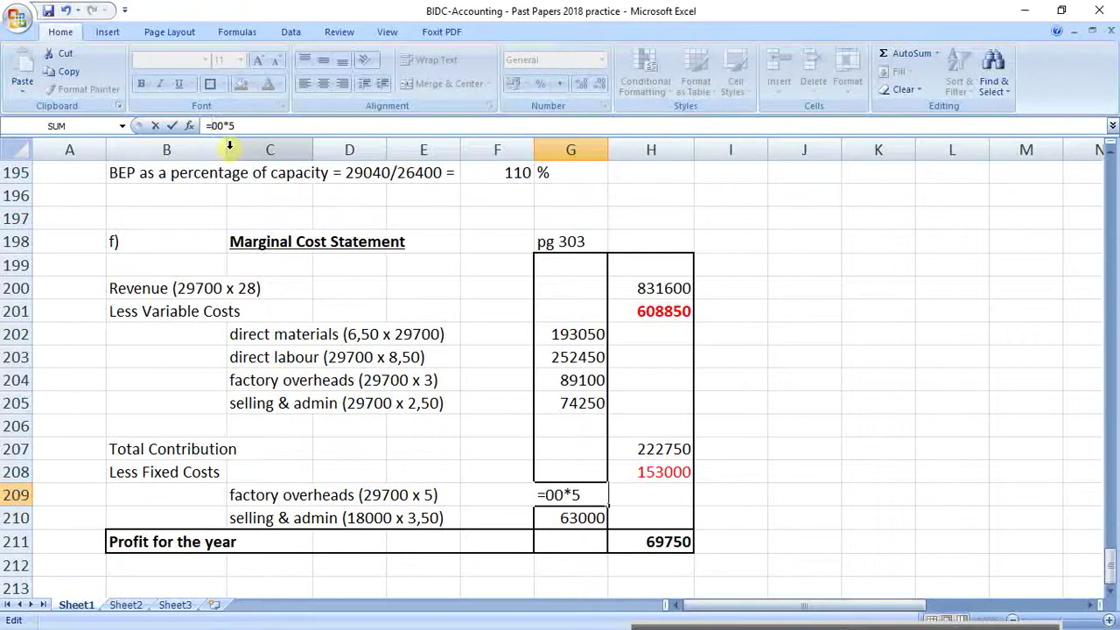
type("297")
key("Return")
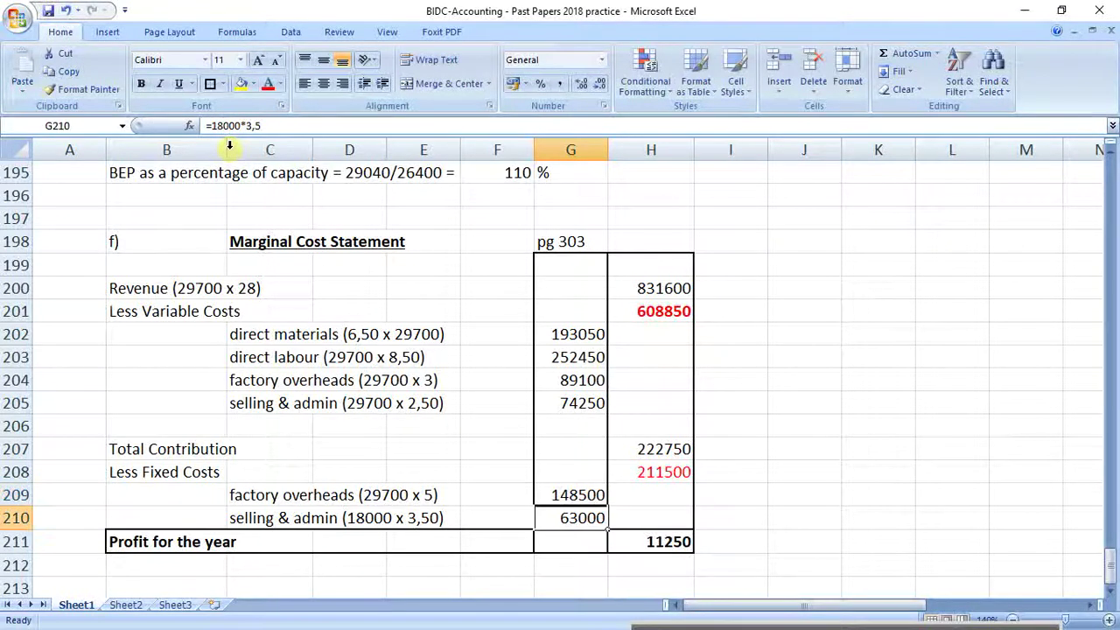
left_click(554, 495)
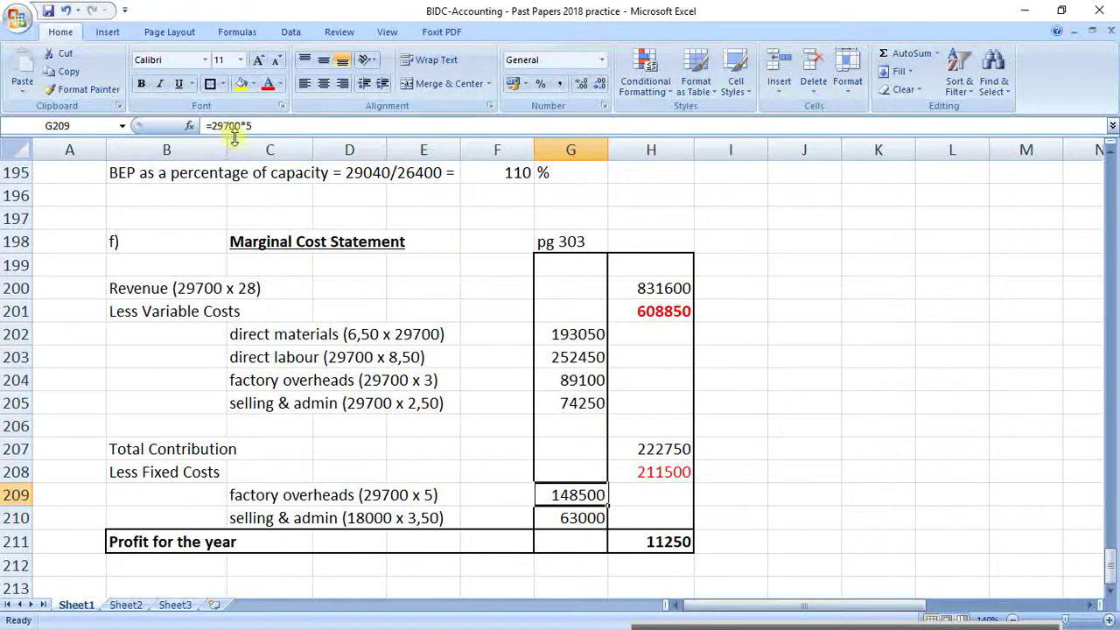
left_click(467, 420)
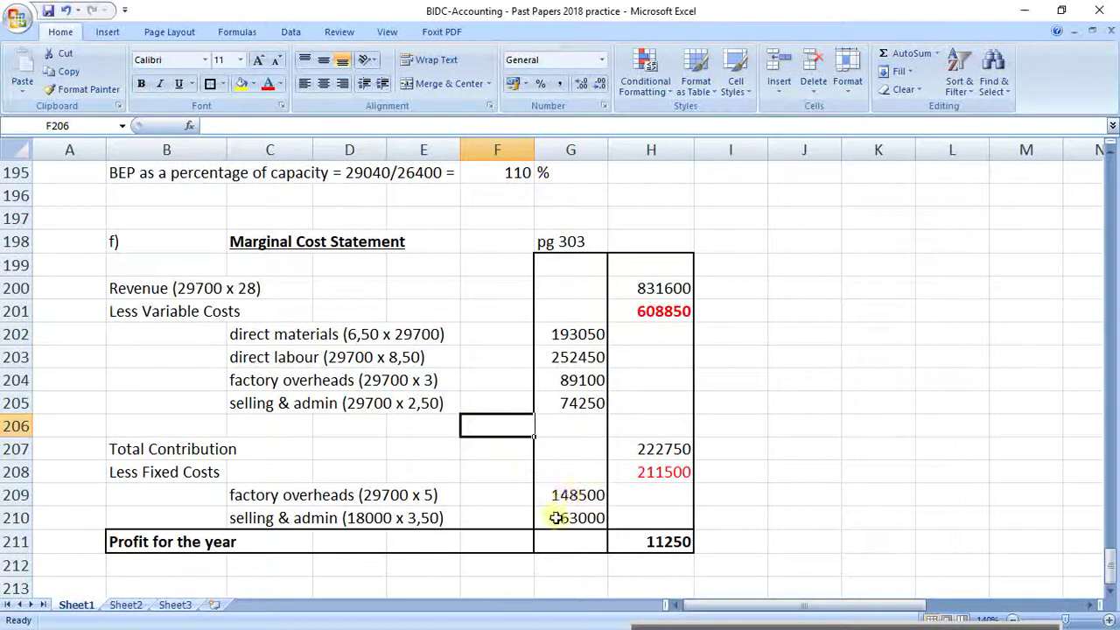
Remove the bracketed calculation from the fixed cost label in C210, leaving only selling & admin
left_click(279, 519)
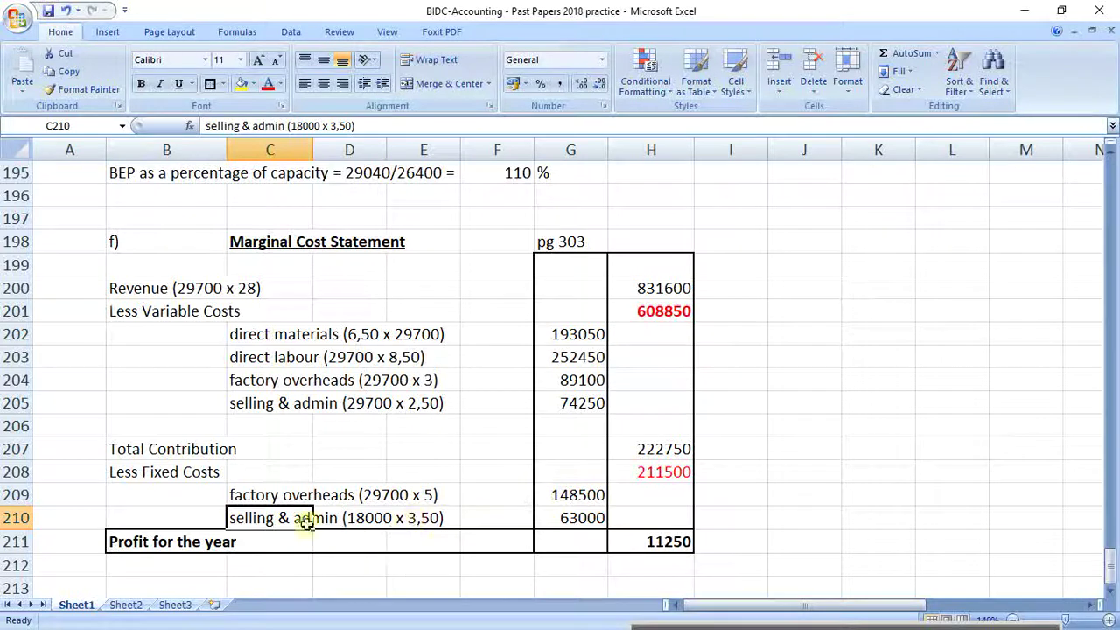
left_click_drag(293, 126, 386, 126)
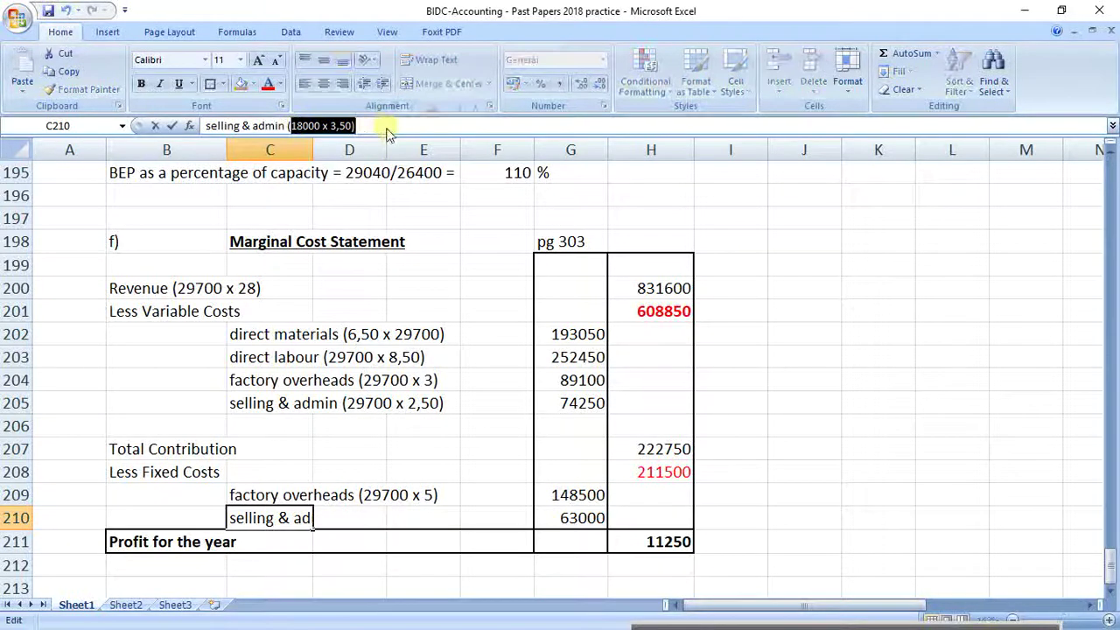
key("BackSpace")
key("Return")
key("Up")
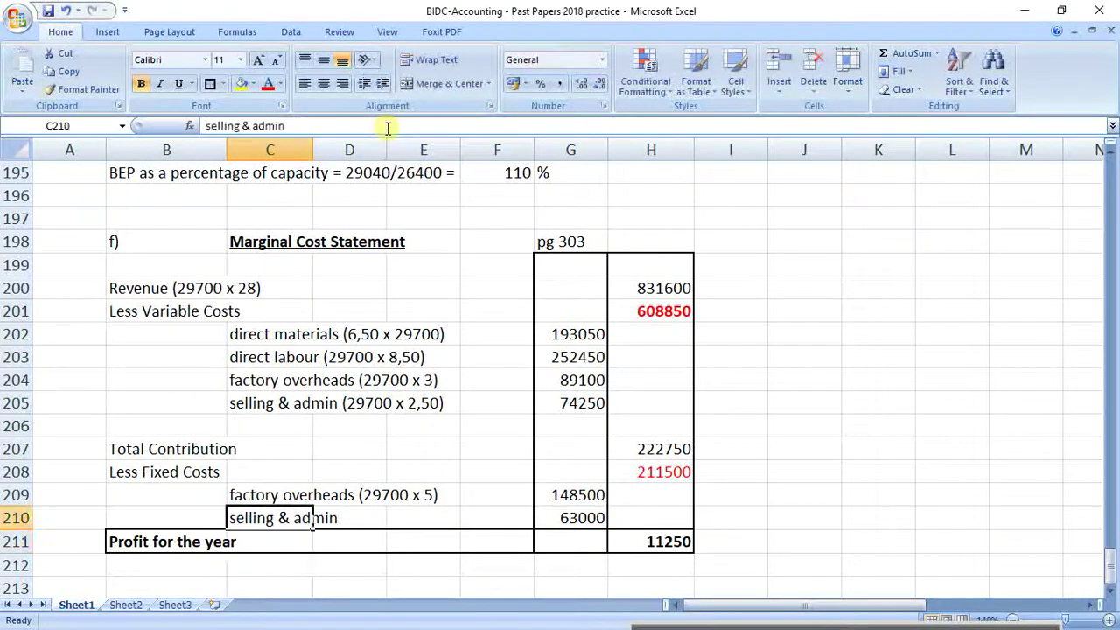
Highlight the new fixed costs (selling and admin) line in B181:E181 with yellow fill
scroll(560, 324, "up", 1)
scroll(560, 323, "up", 5)
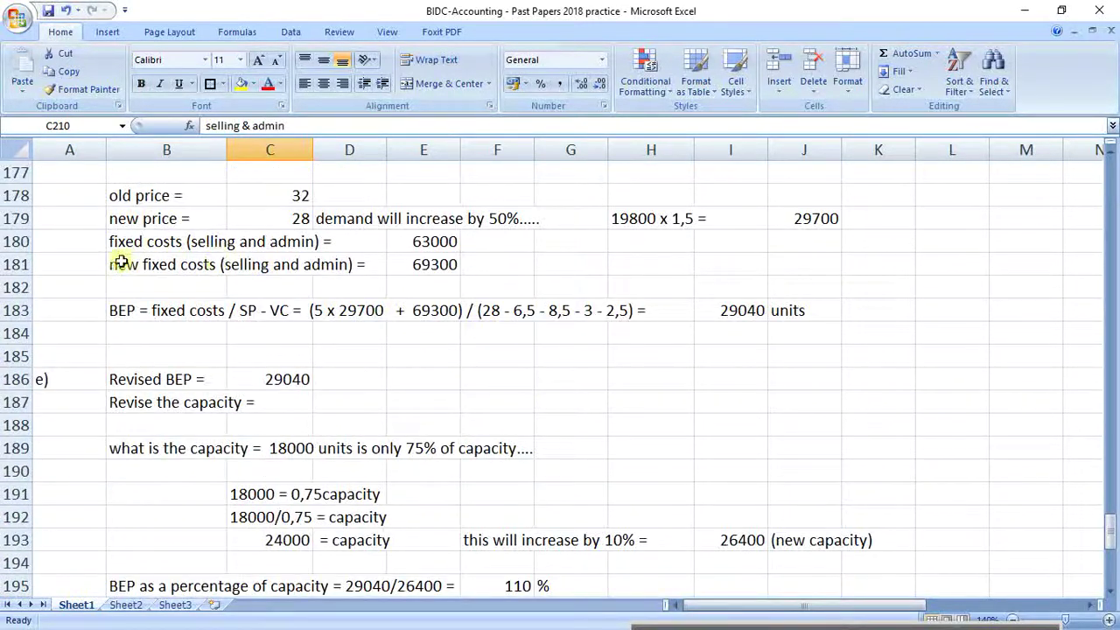
left_click_drag(118, 262, 442, 264)
left_click(238, 86)
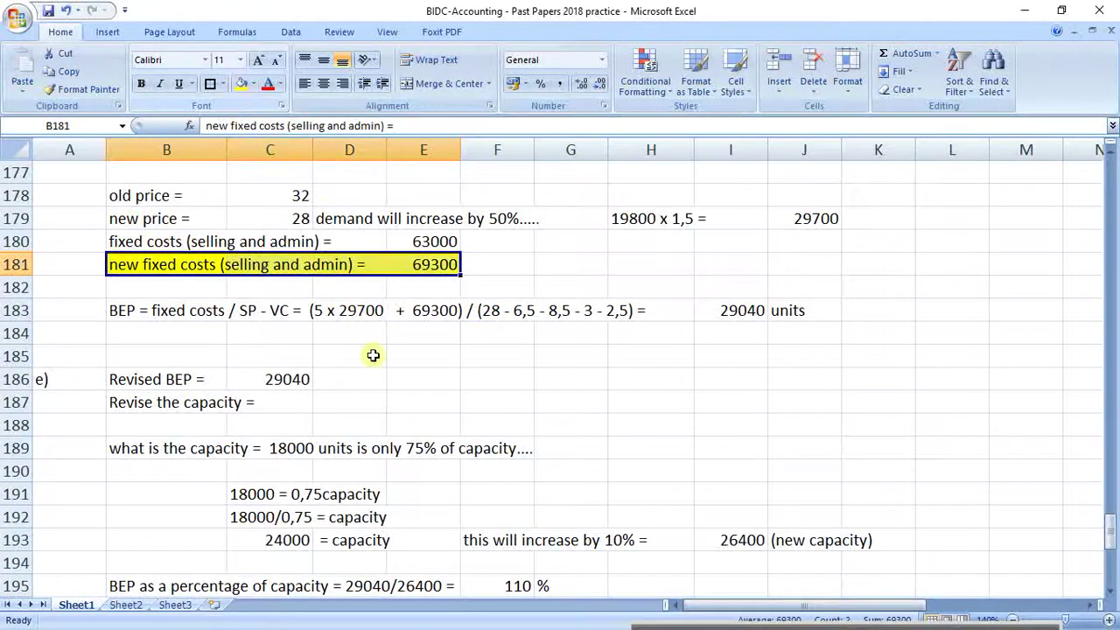
Replace the fixed selling & admin formula in G210 with the value 69300 and save the workbook
scroll(510, 453, "down", 7)
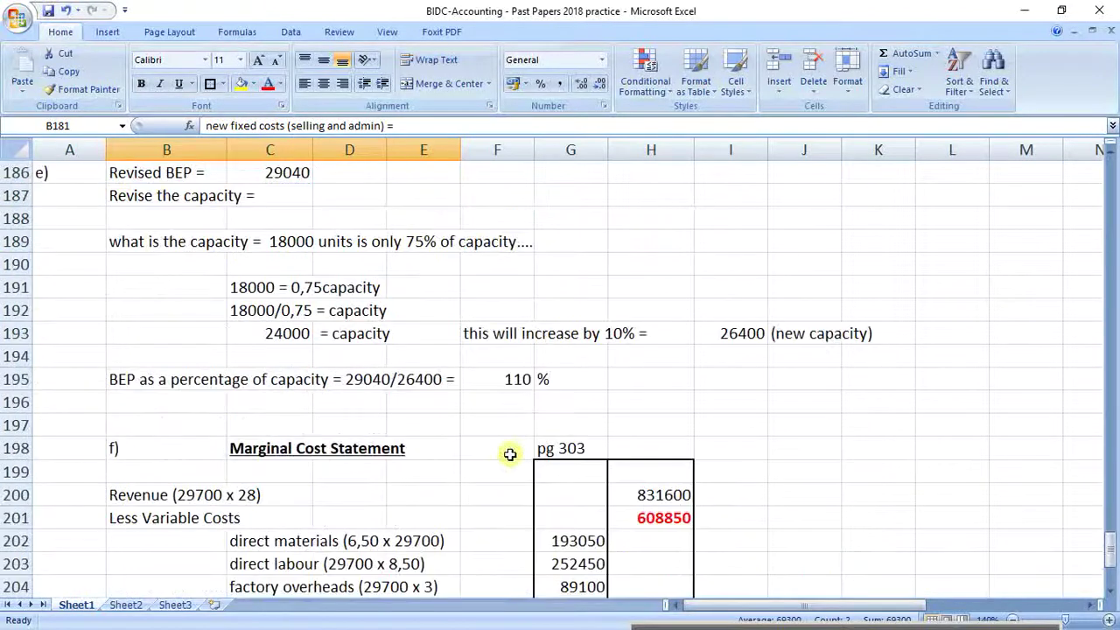
left_click(563, 452)
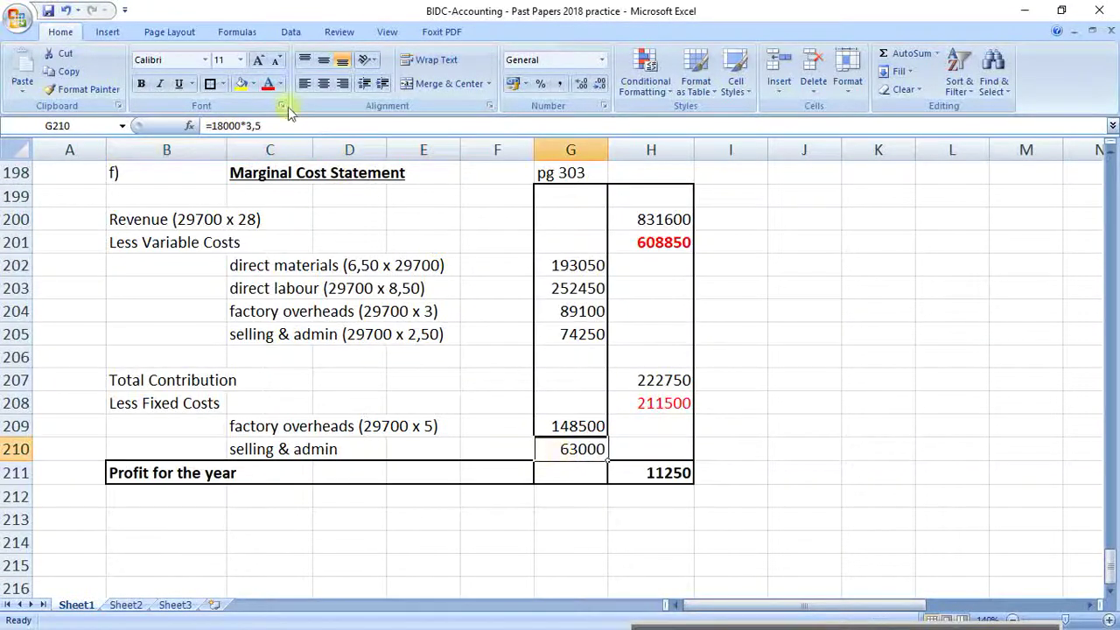
left_click_drag(262, 126, 237, 126)
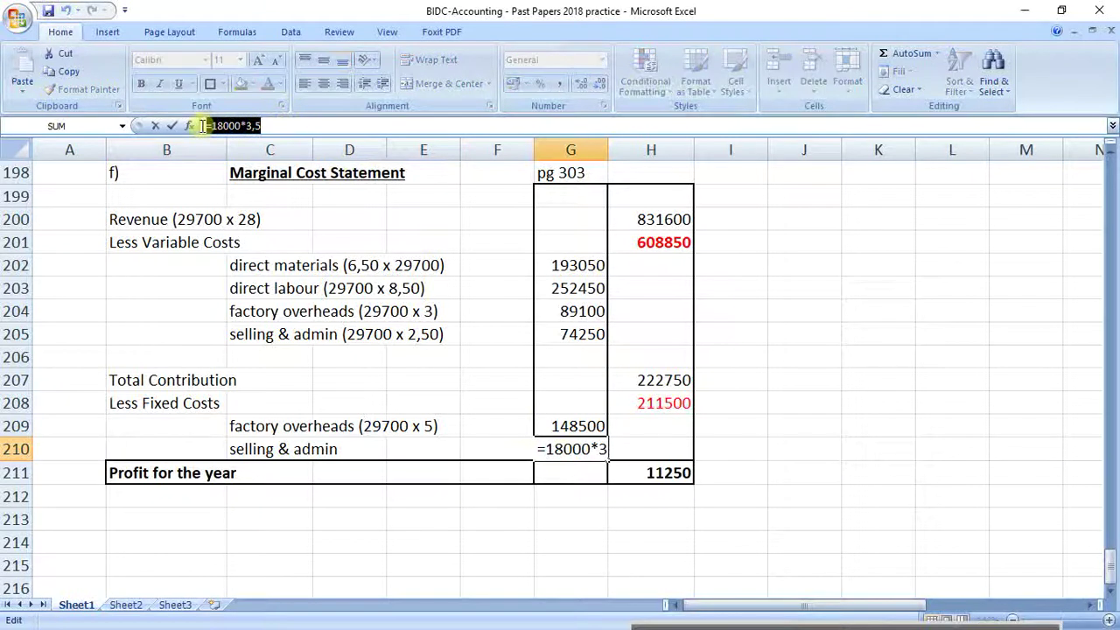
type("69300")
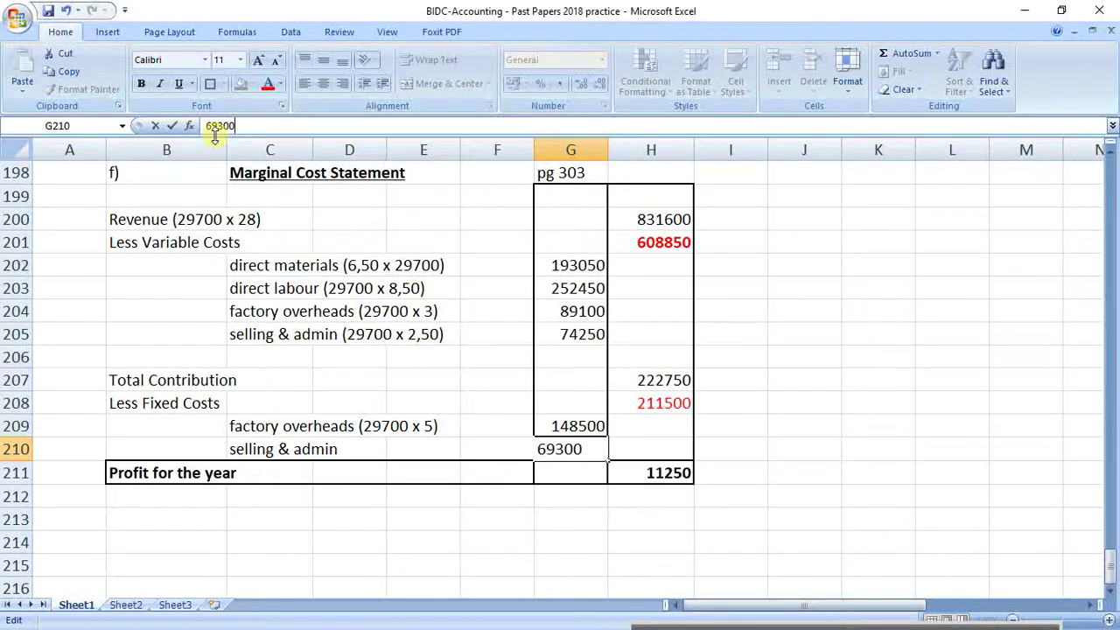
key("Return")
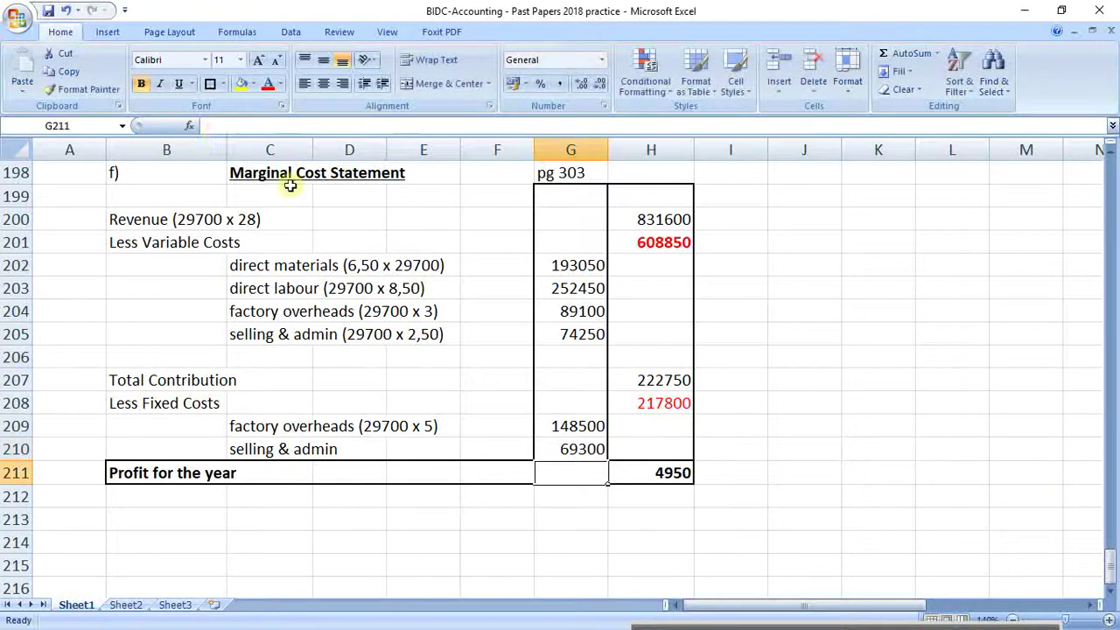
left_click(679, 523)
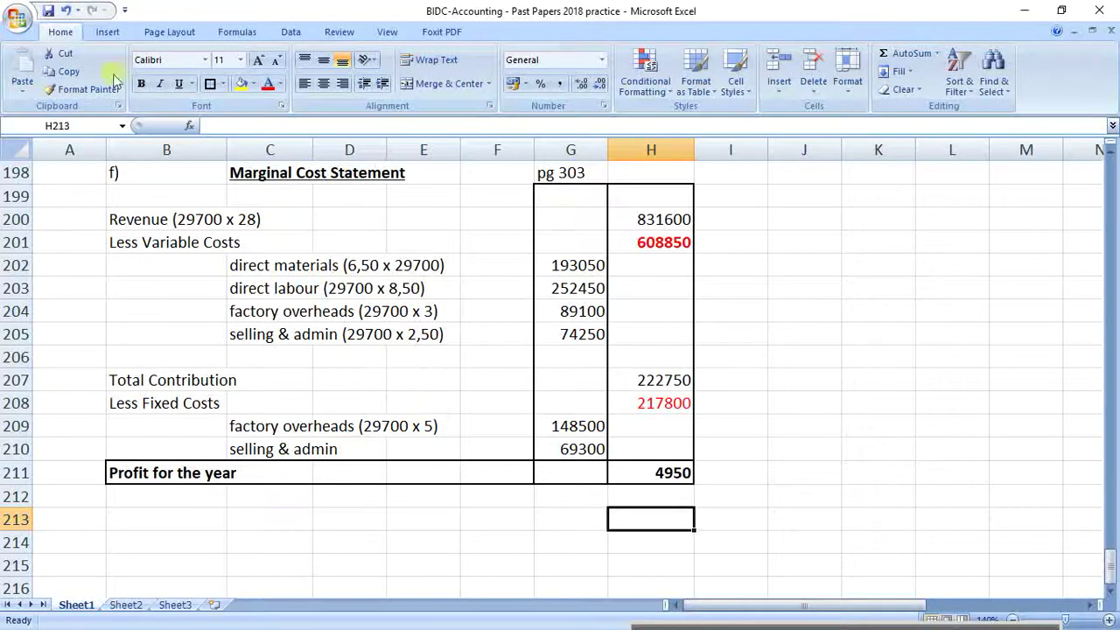
left_click(49, 10)
Label the next part of the question g) in A214, below the marginal cost statement
left_click(84, 544)
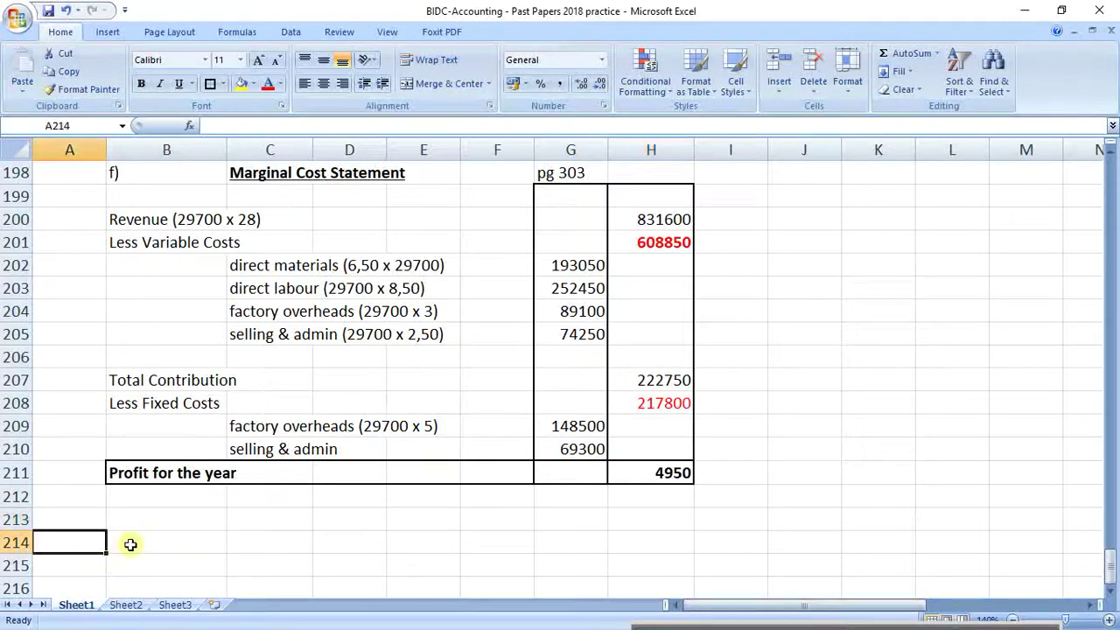
type("g)")
key("Return")
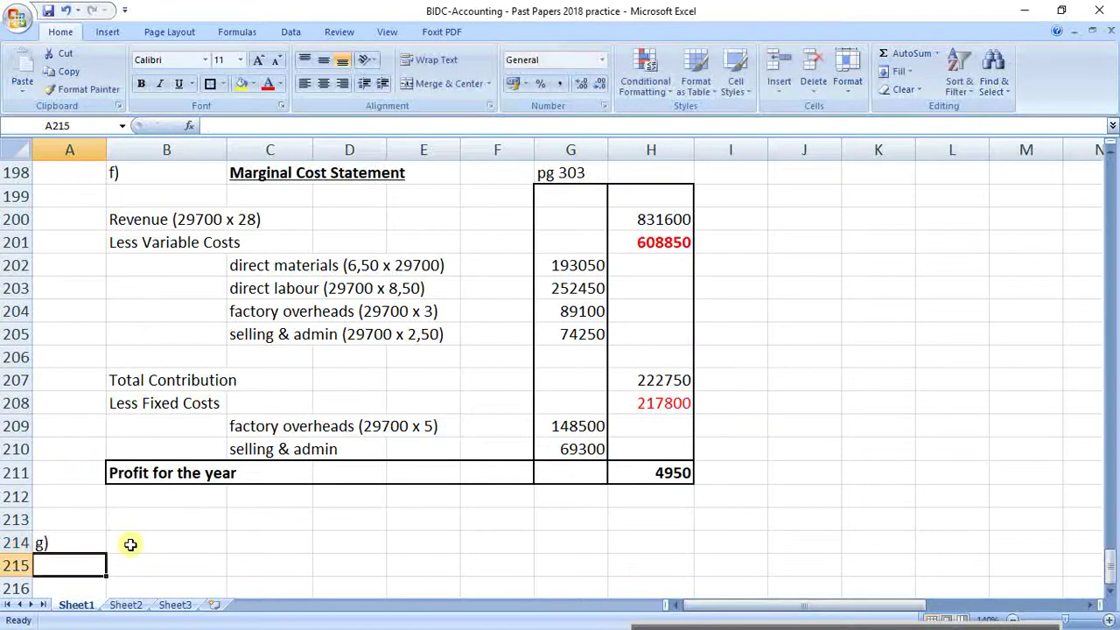
Enter the answer in B214: "Should not implement the revised changes as this will reduce the profit."
left_click(130, 542)
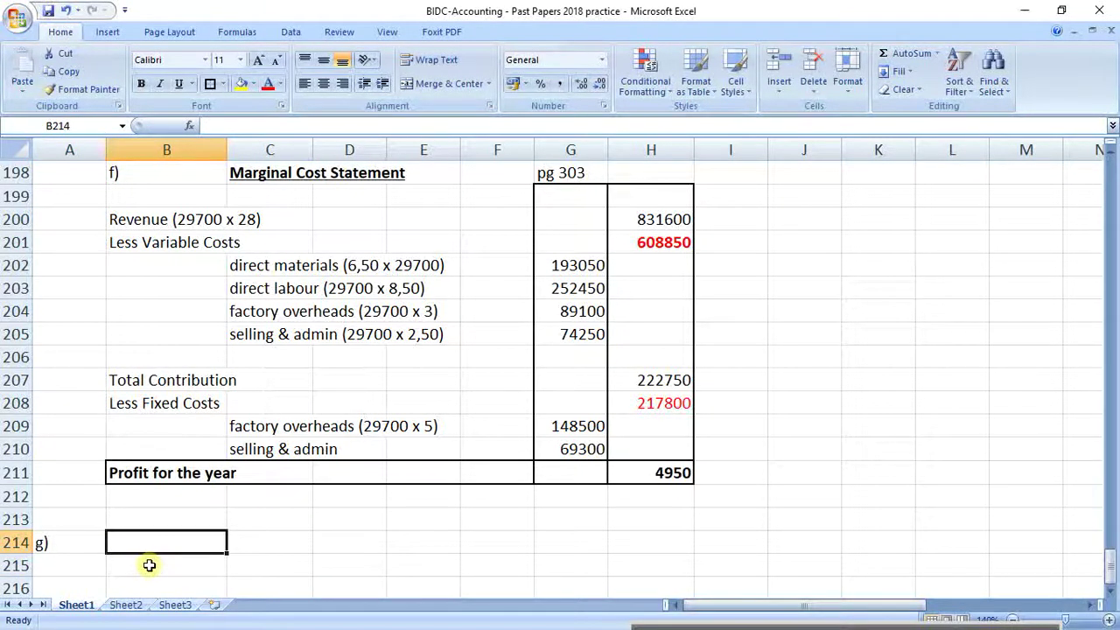
type("Shoul")
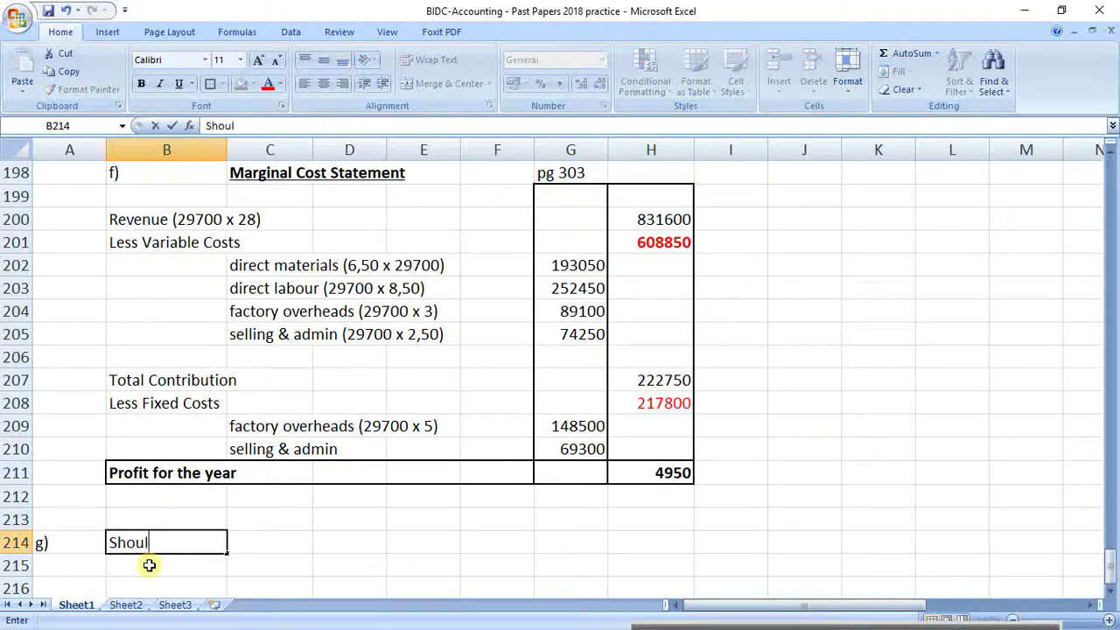
type("d not im")
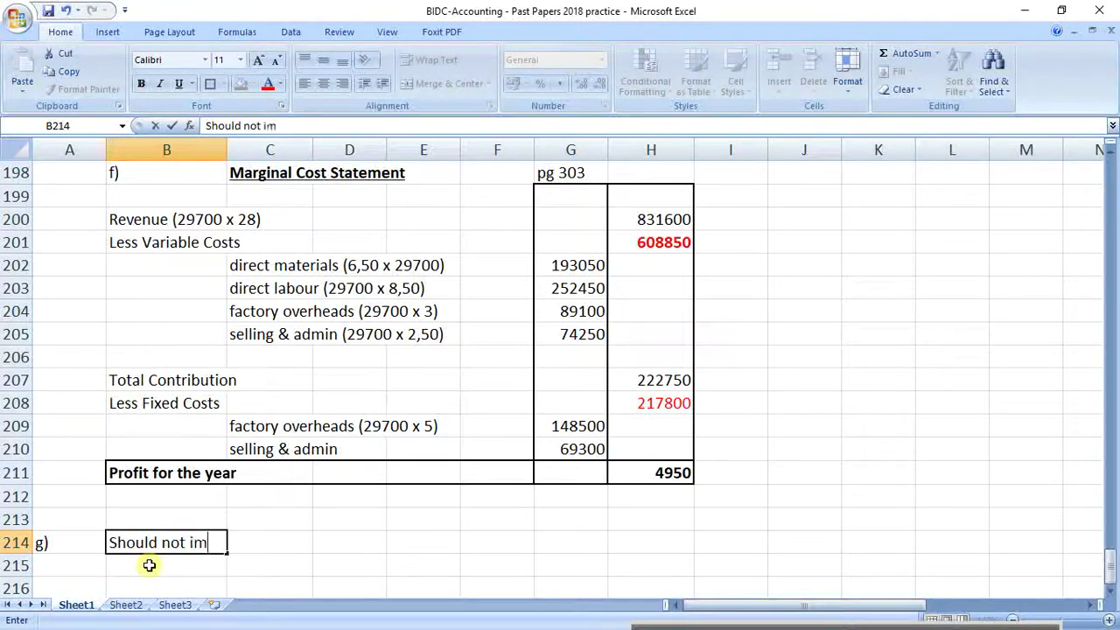
type("plement the ")
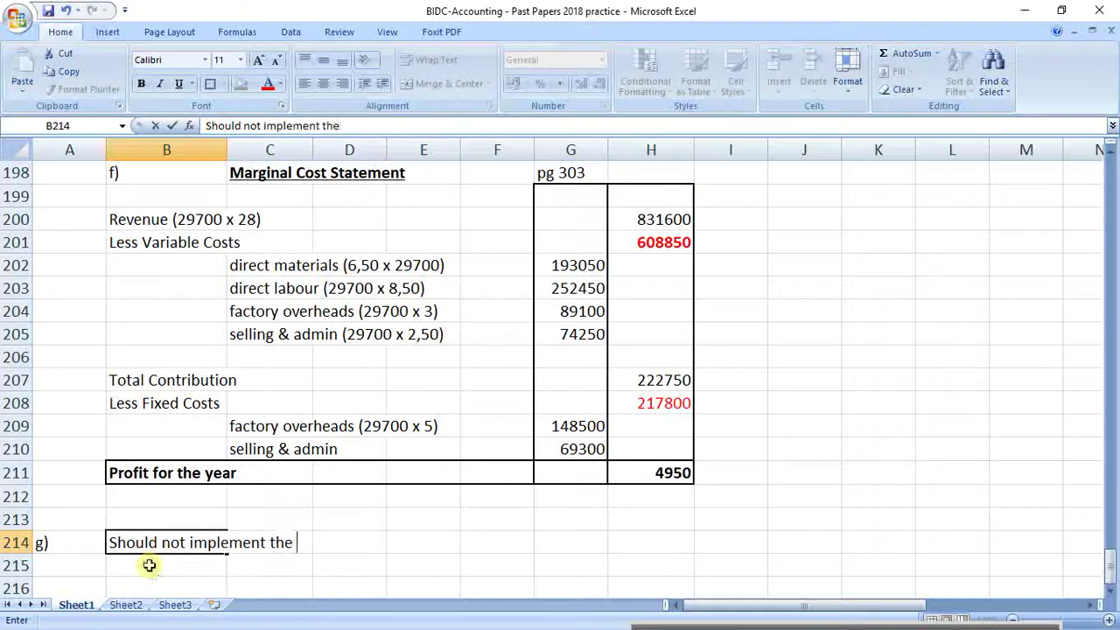
type("revised ")
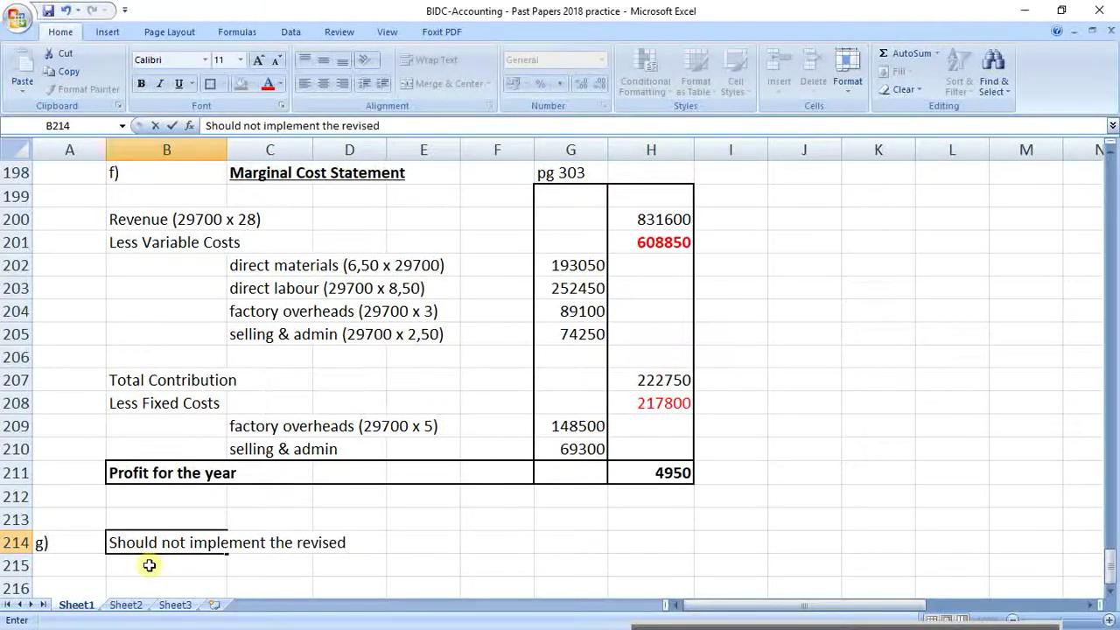
type("changes")
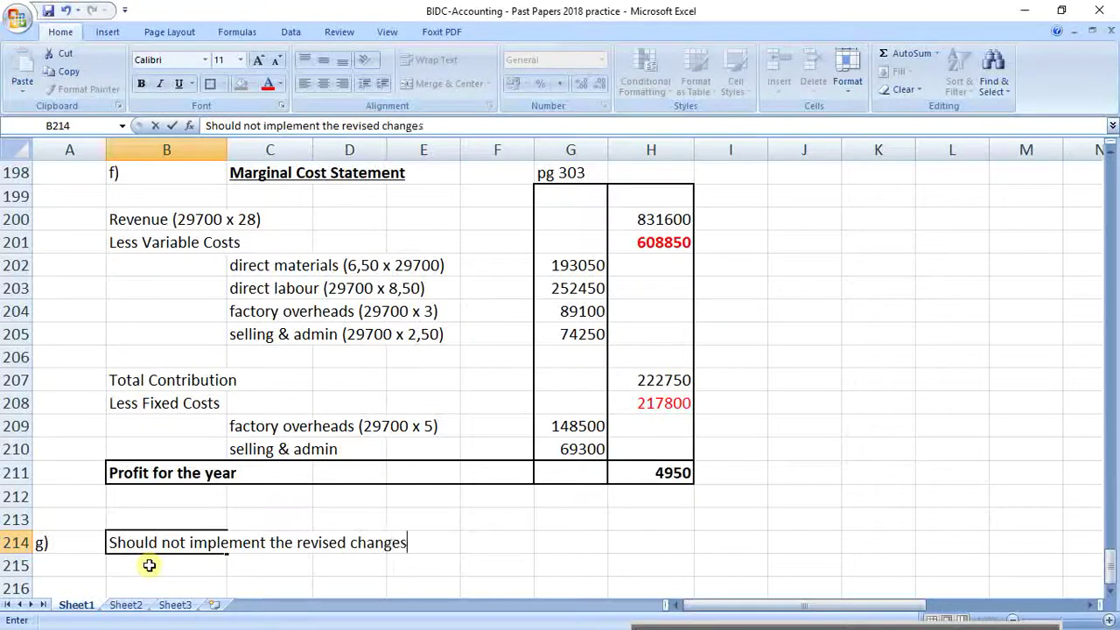
type(" as this wi")
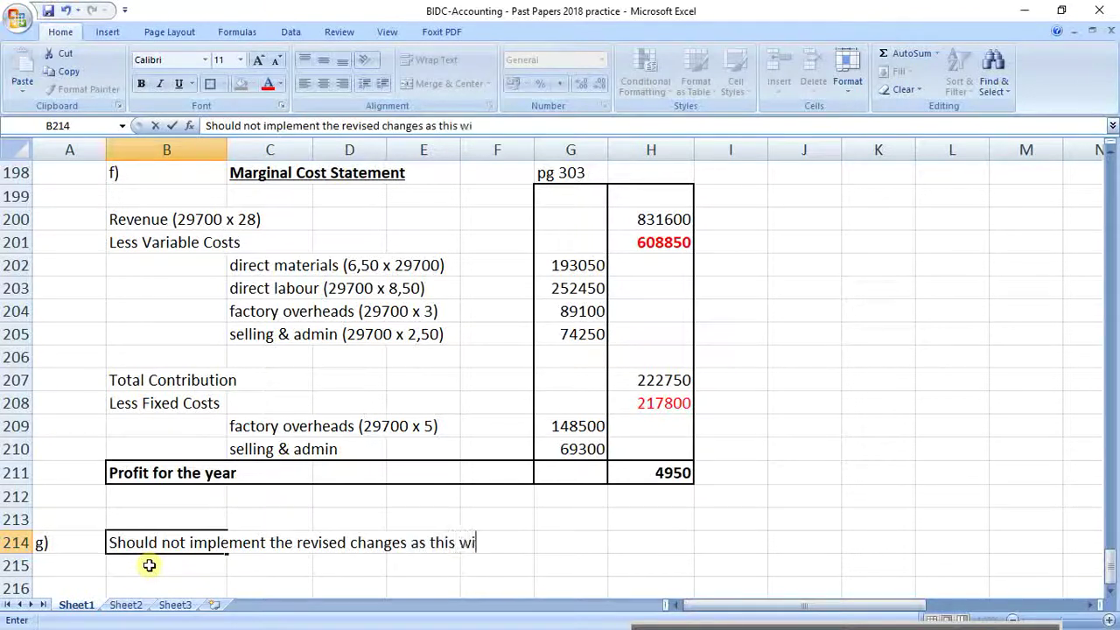
type("ll reduce t")
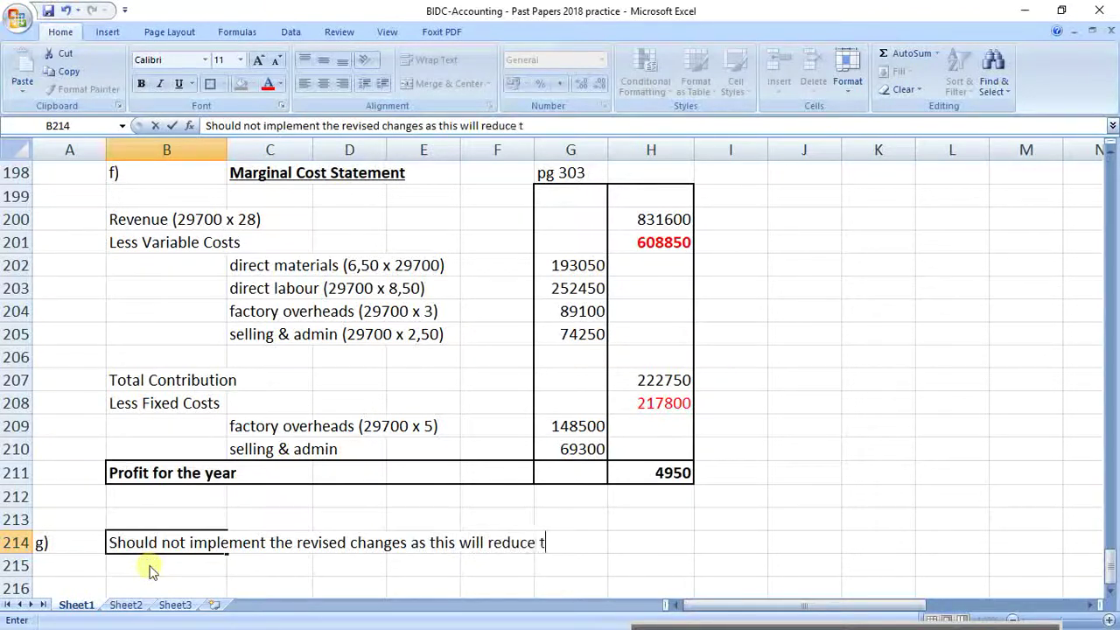
type("he profit.")
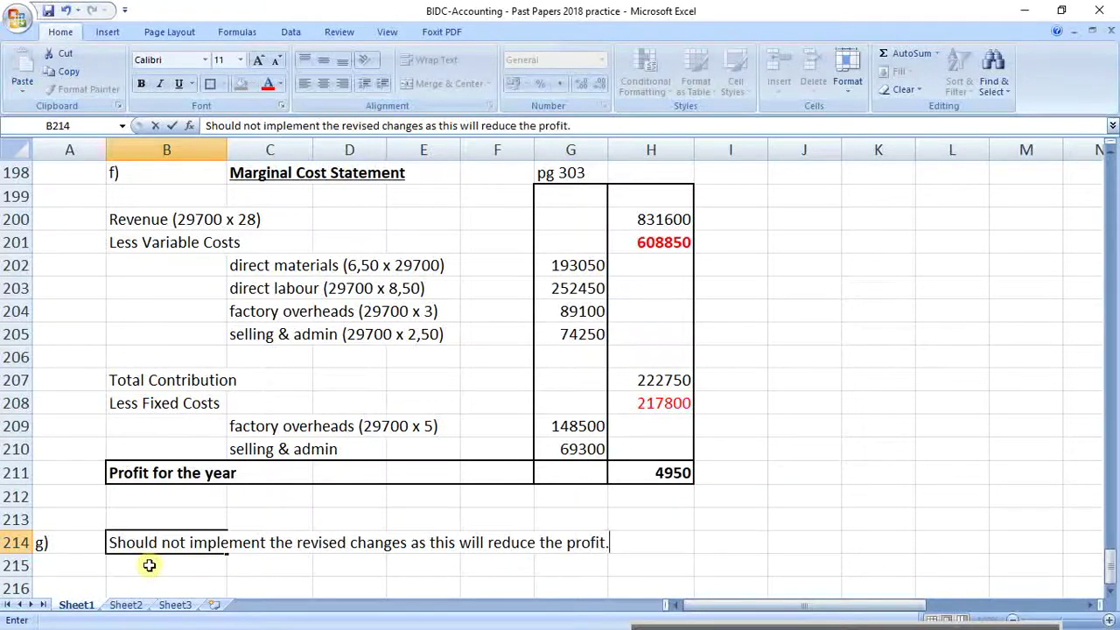
key("Return")
Enter in B215: "The reduction in selling price increases the demand for goods, the business will need to produce more to meet demand."
type("The ")
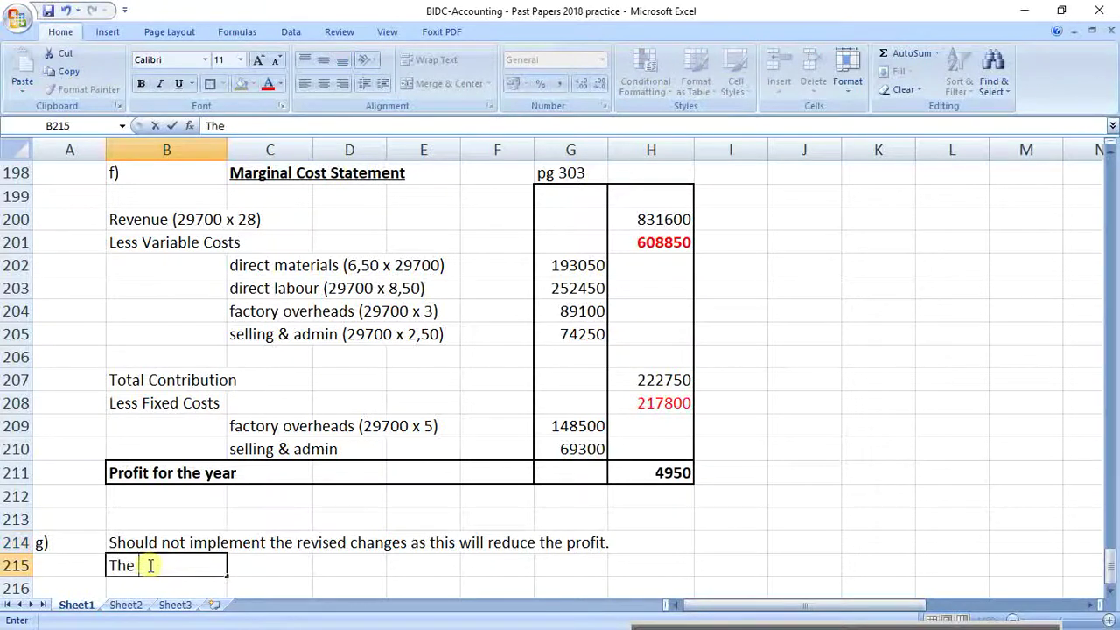
type("reduction ")
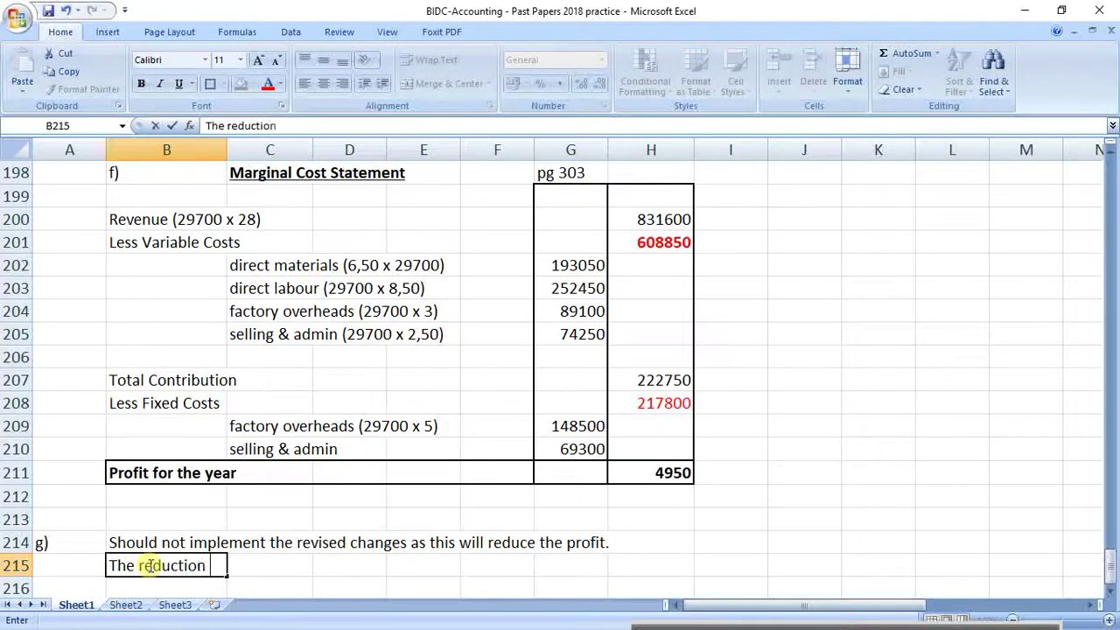
type("in selling")
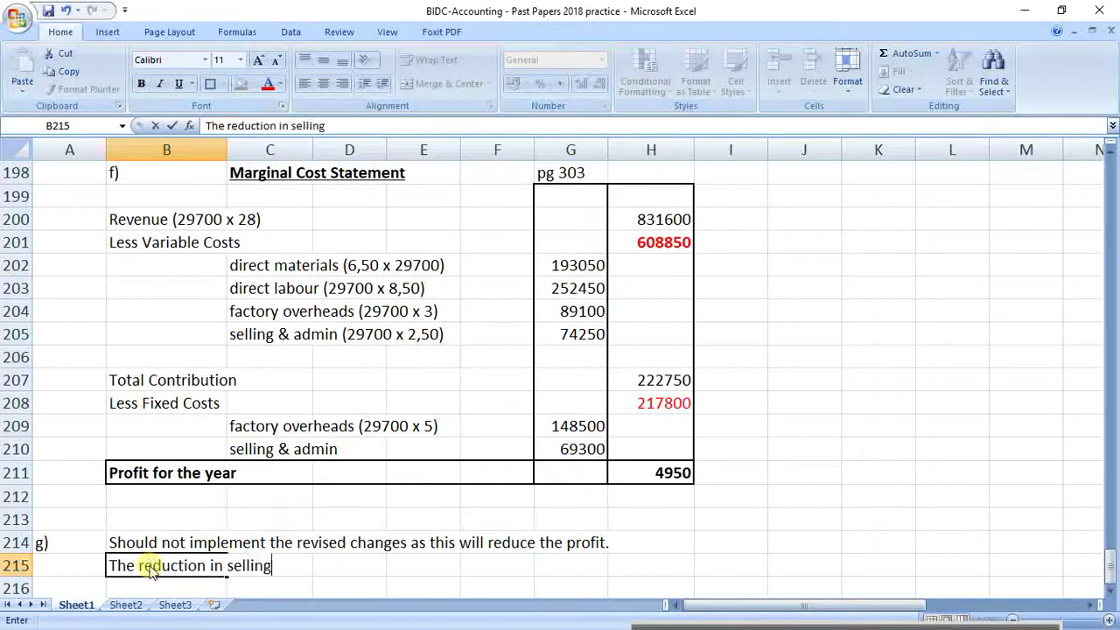
type(" price inc")
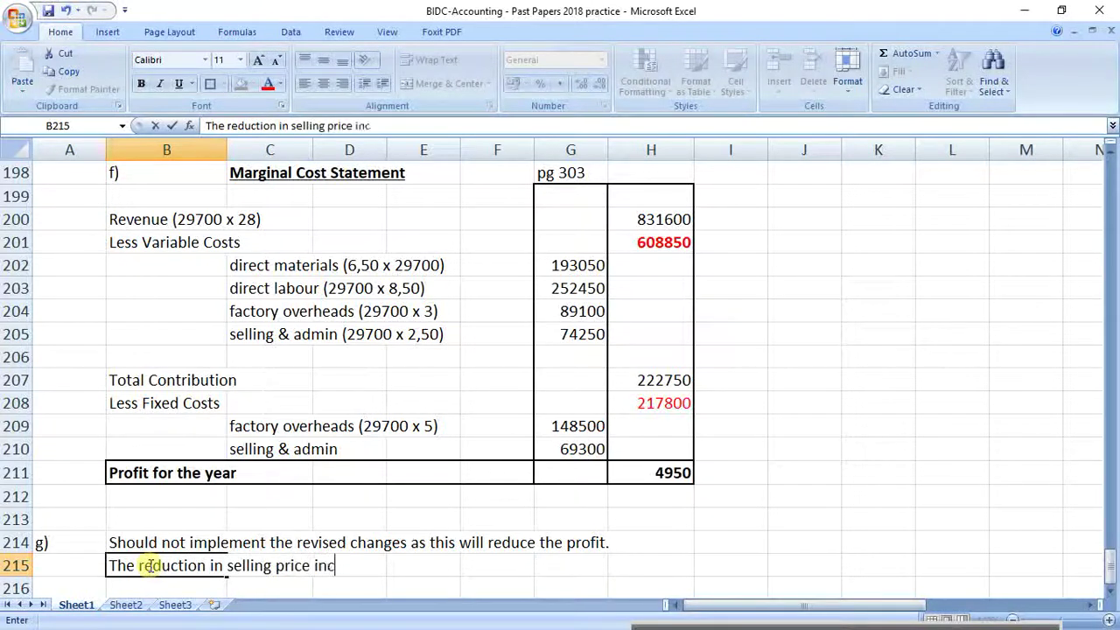
type("reases the ")
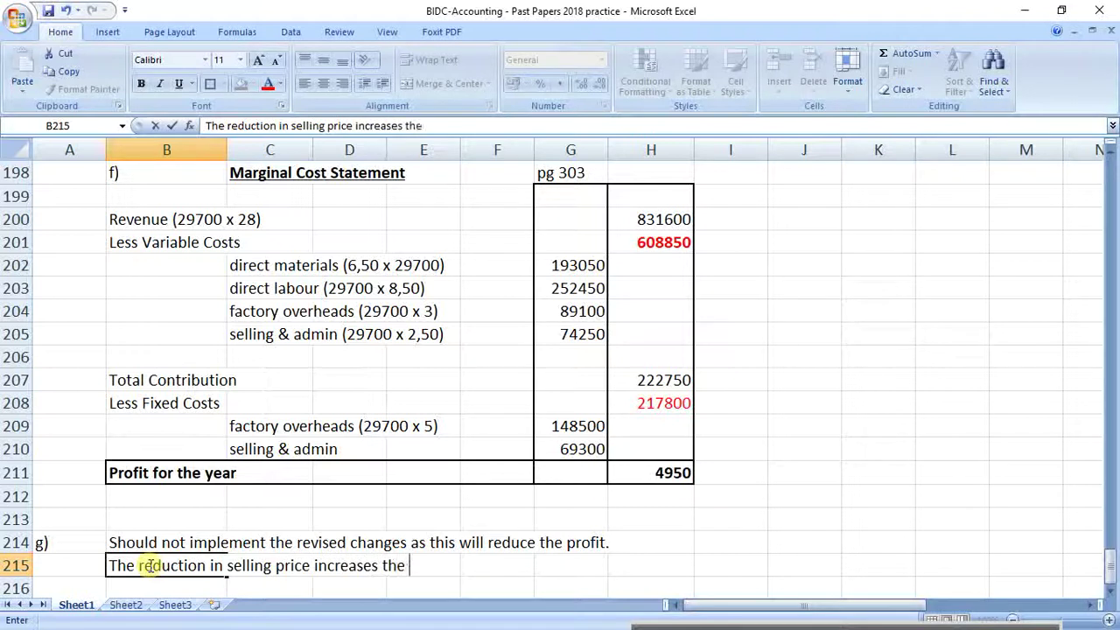
type("demand for ")
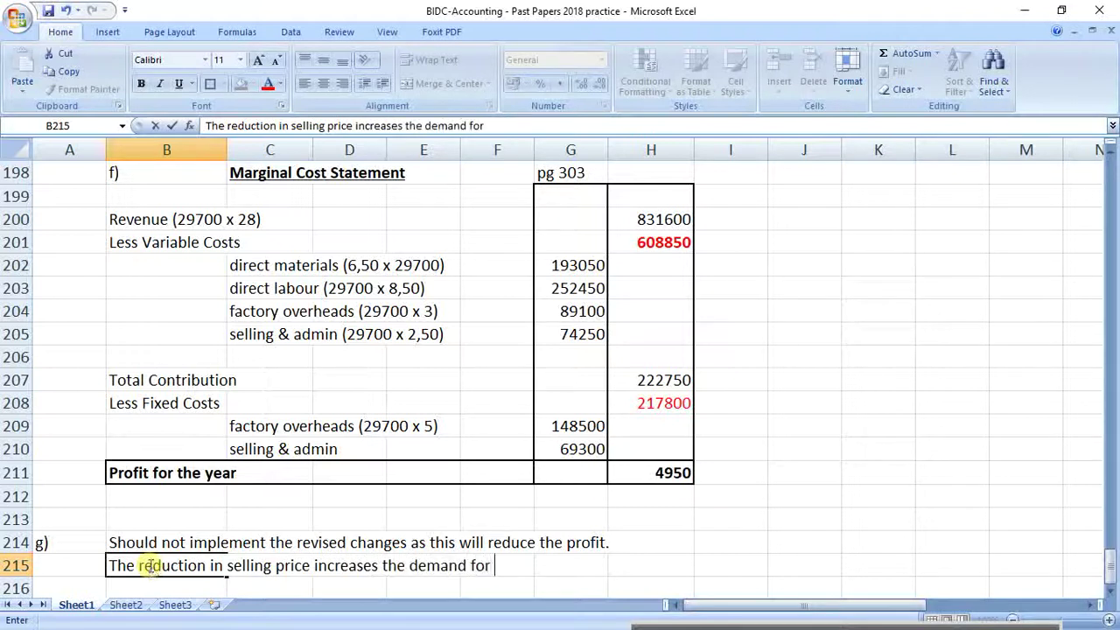
type("goods, the ")
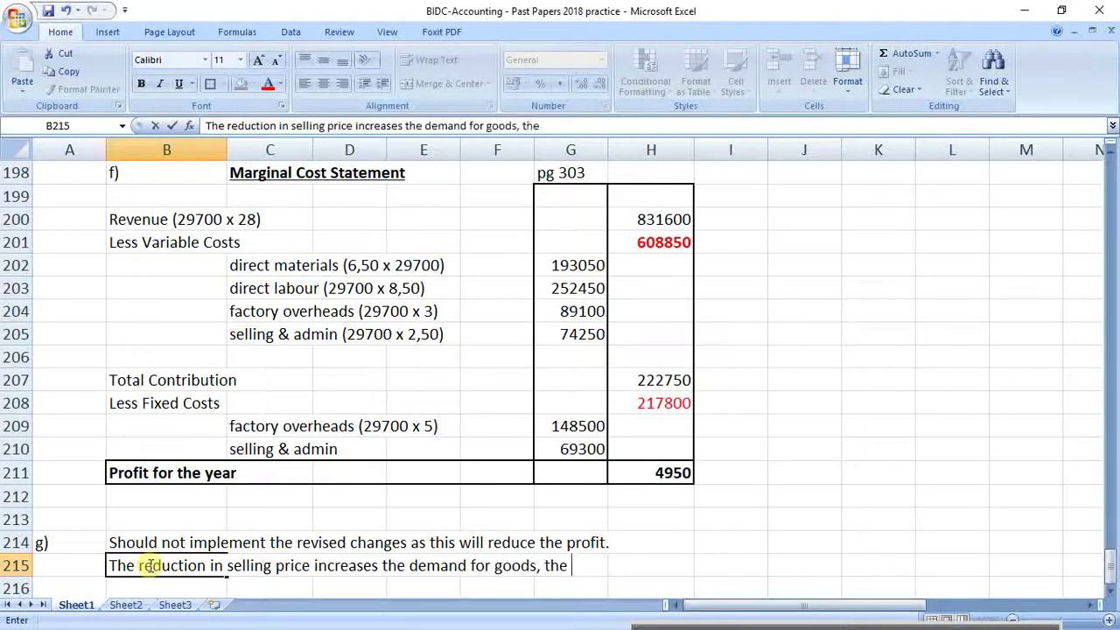
type("busine")
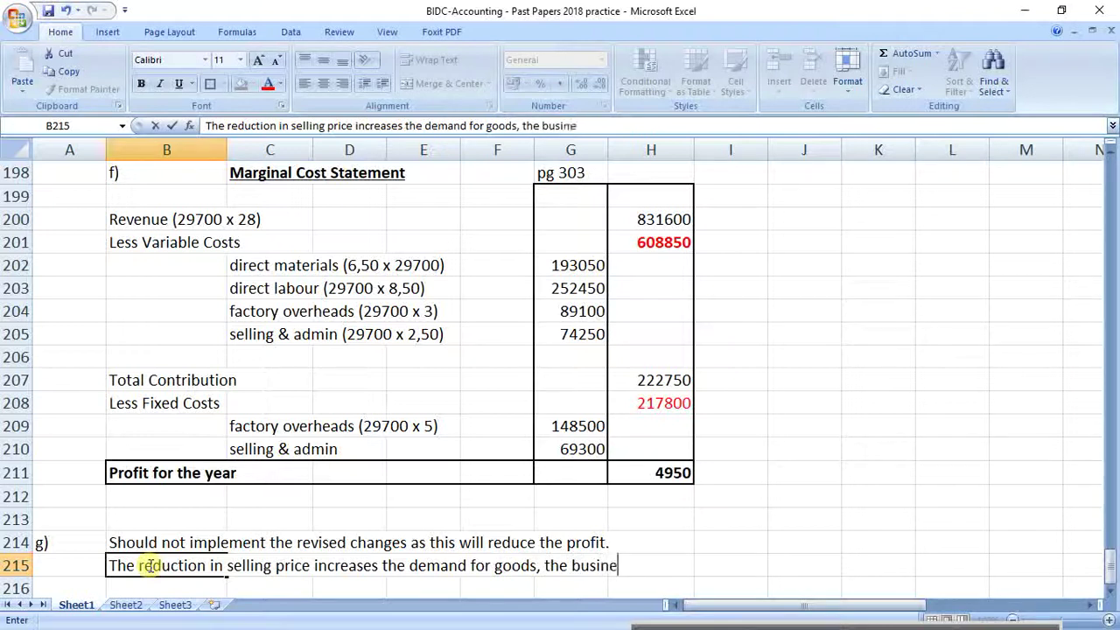
type("ss will nee")
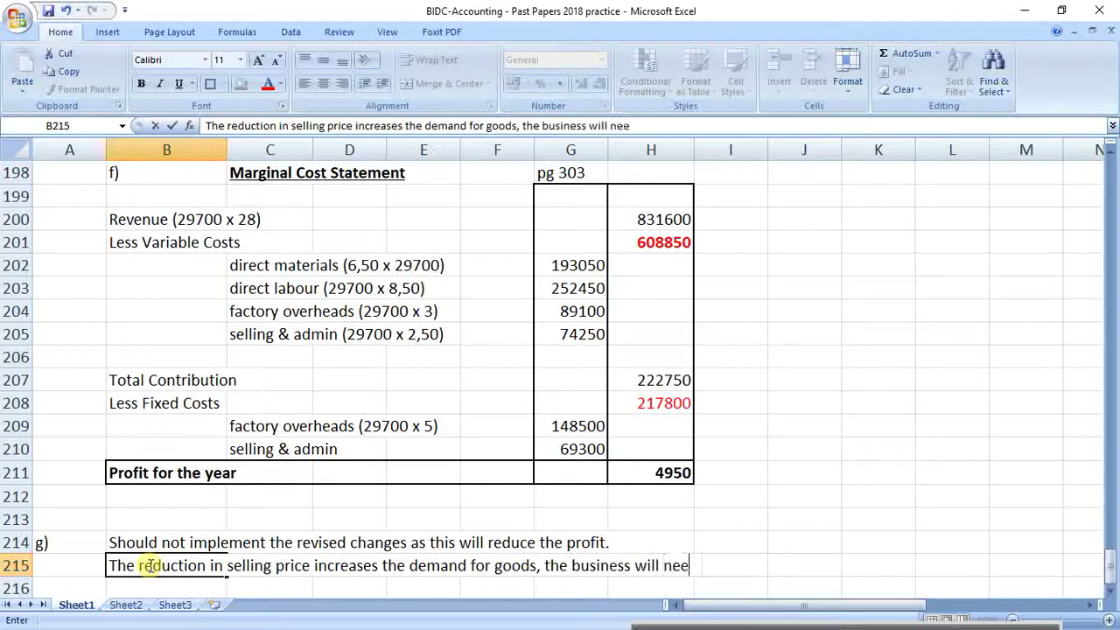
type("d to prod")
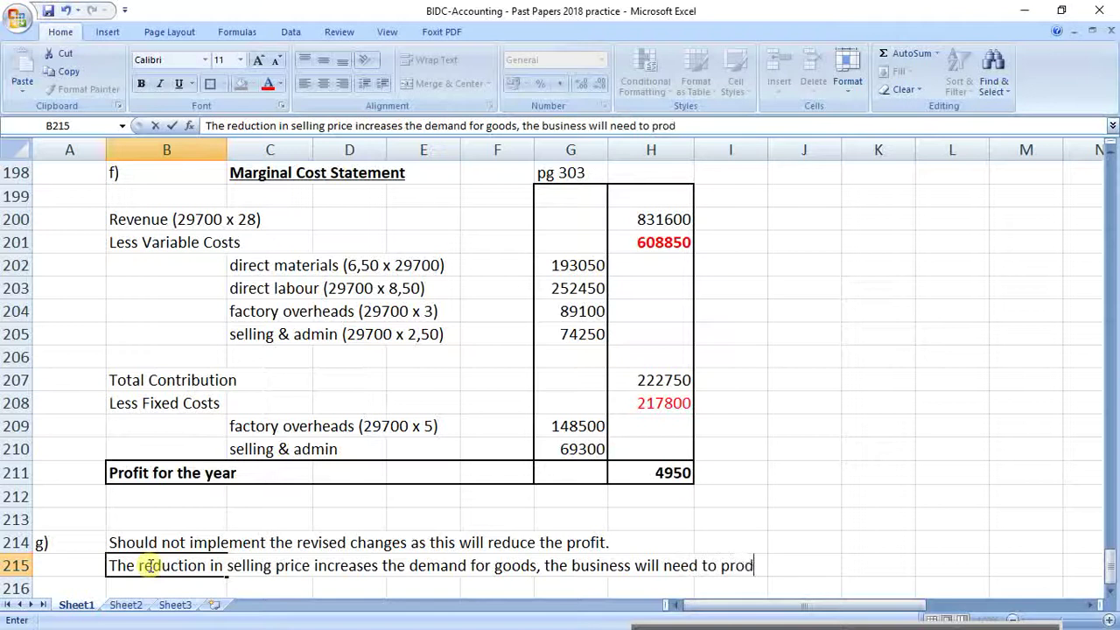
type("uce more to ")
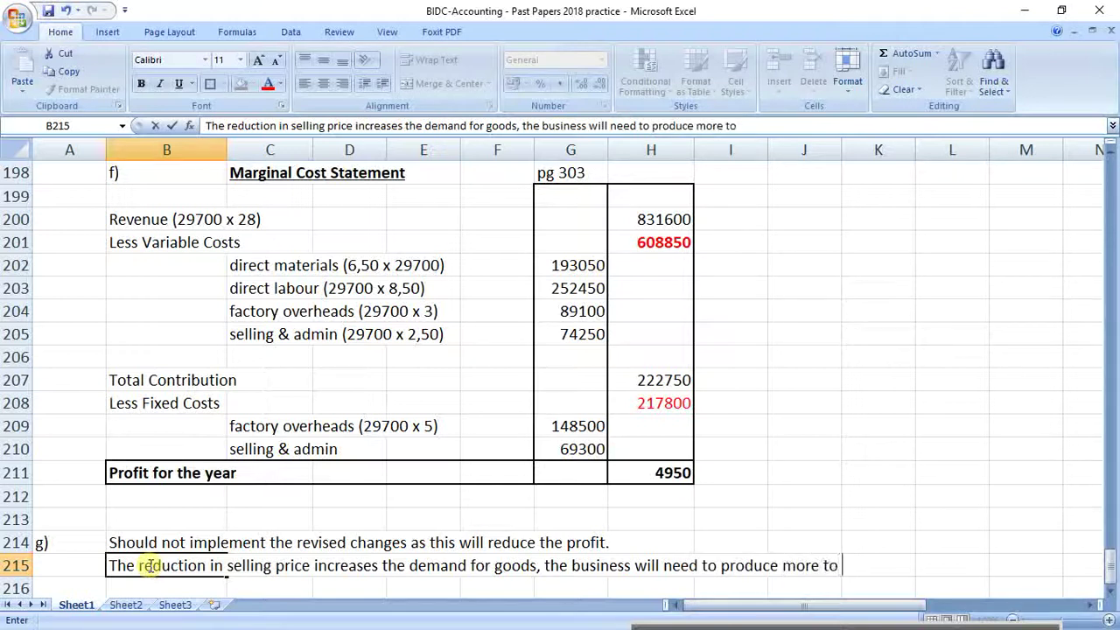
type("meet demand.")
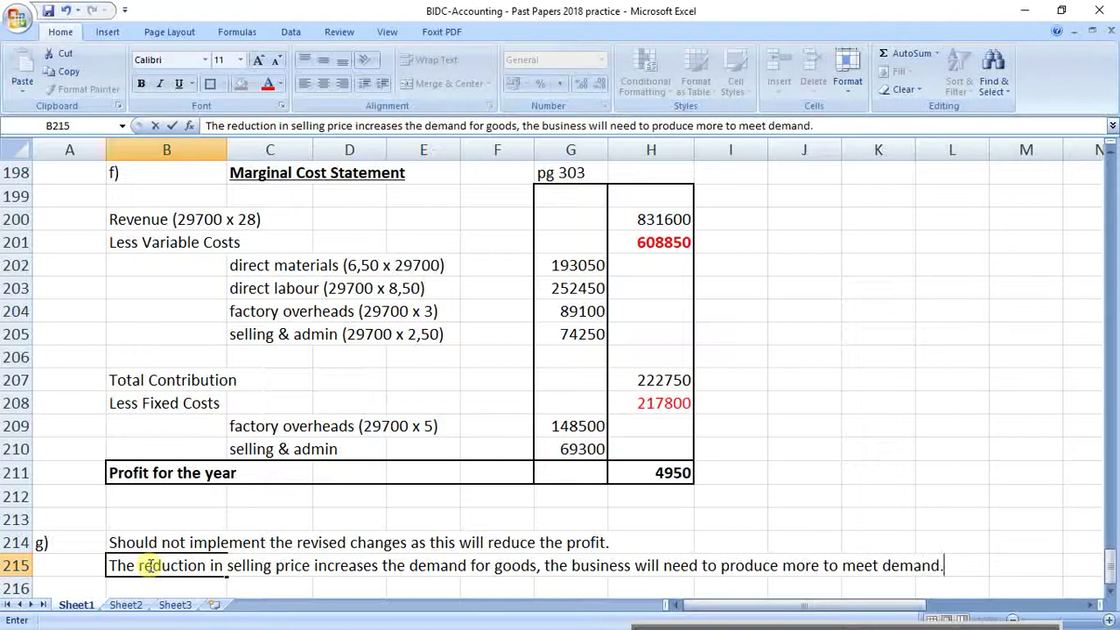
key("Return")
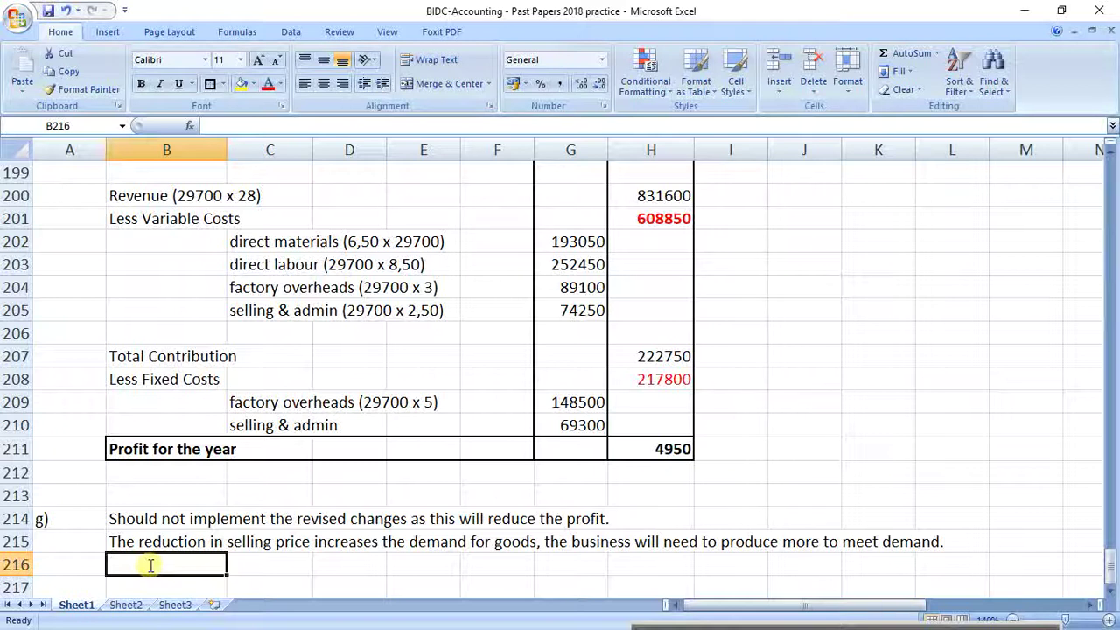
Review the part g) answer lines and compare revenue, variable costs, contribution and fixed costs between the part c) and part f) marginal cost statements
left_click_drag(118, 544, 935, 543)
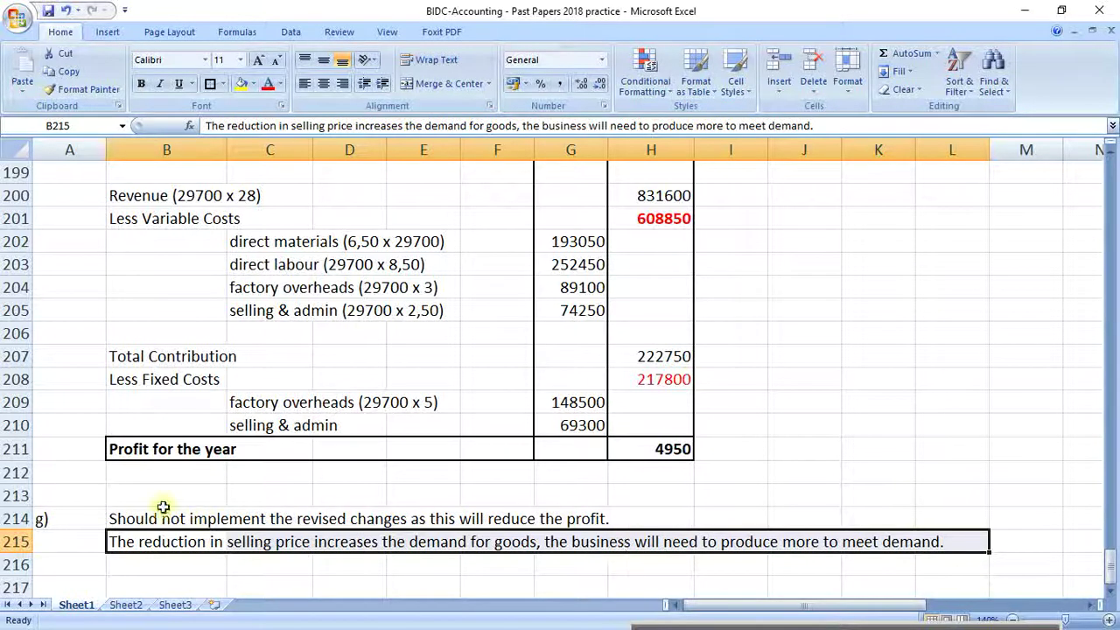
left_click_drag(144, 516, 627, 521)
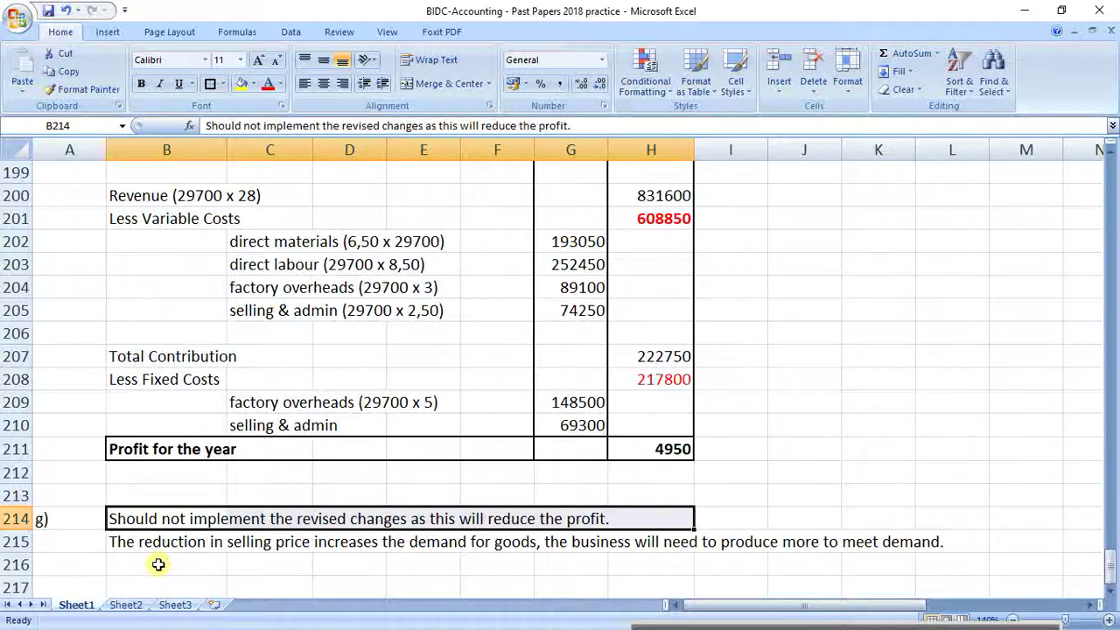
scroll(158, 565, "up", 3)
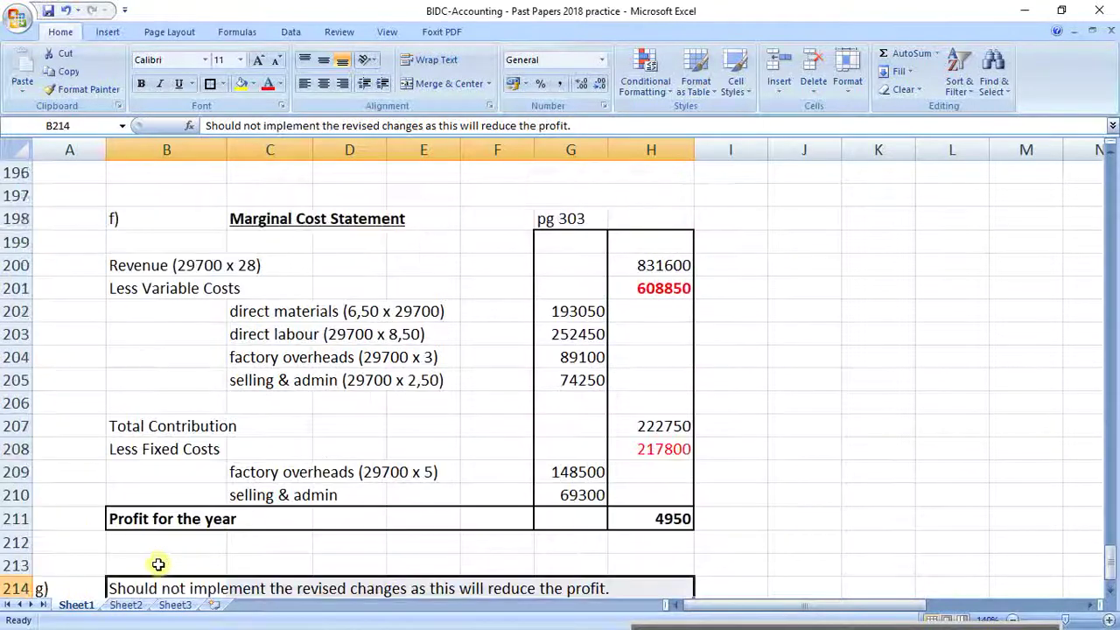
scroll(168, 494, "up", 14)
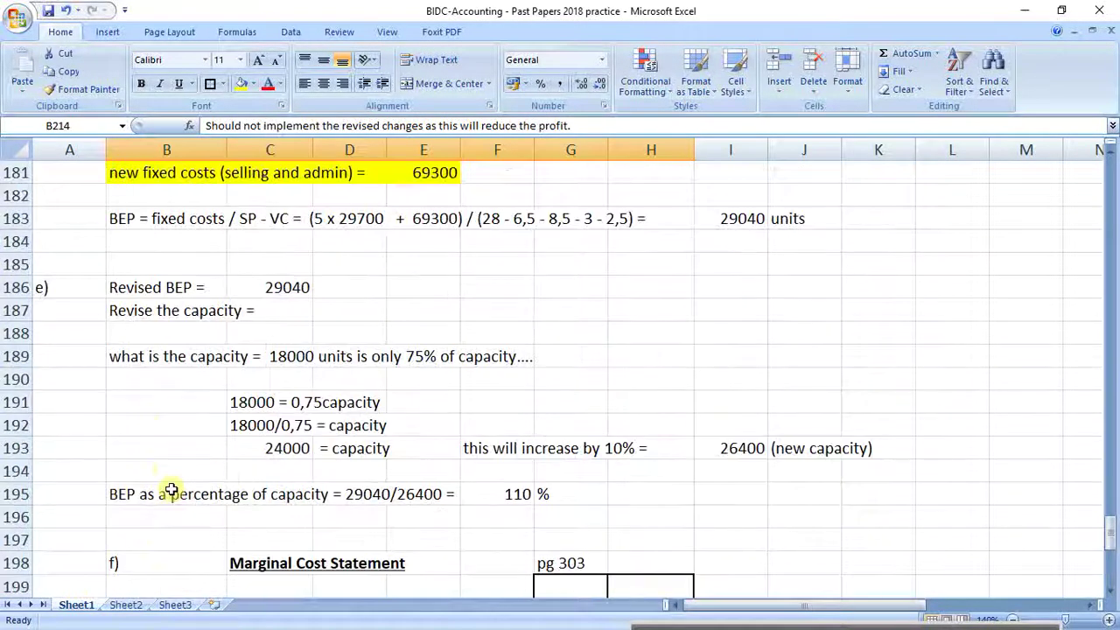
scroll(173, 489, "down", 1)
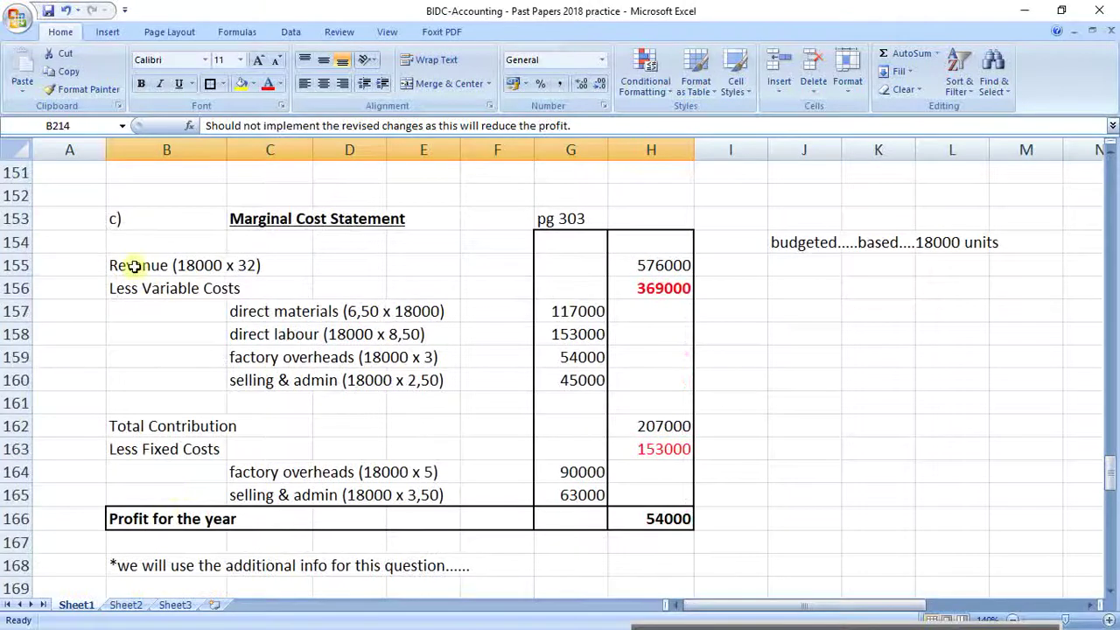
left_click_drag(130, 262, 668, 506)
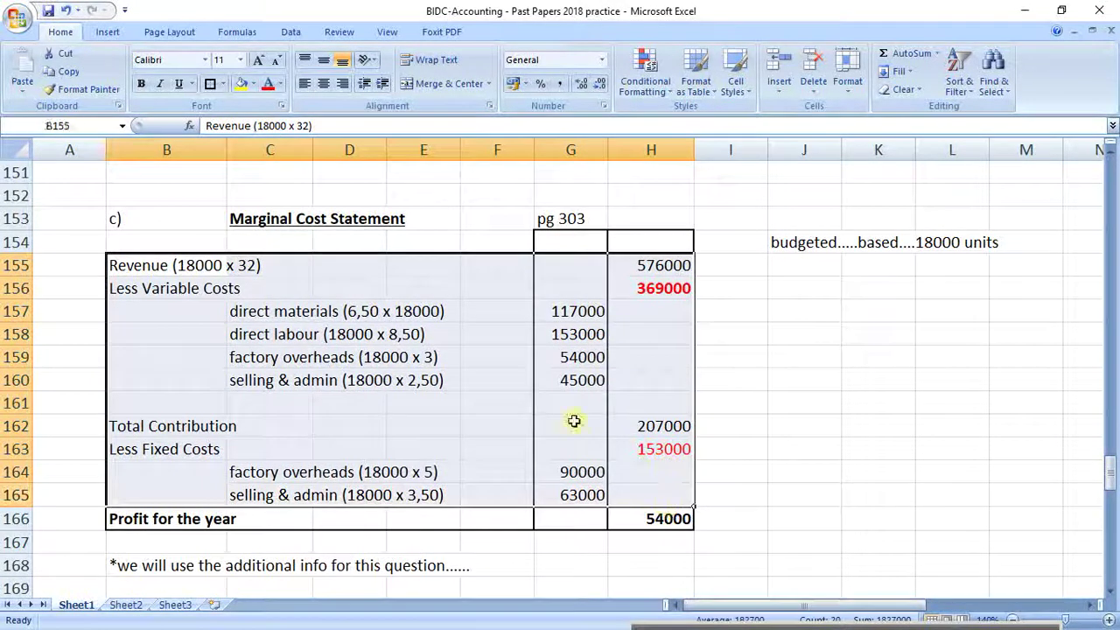
left_click(658, 267)
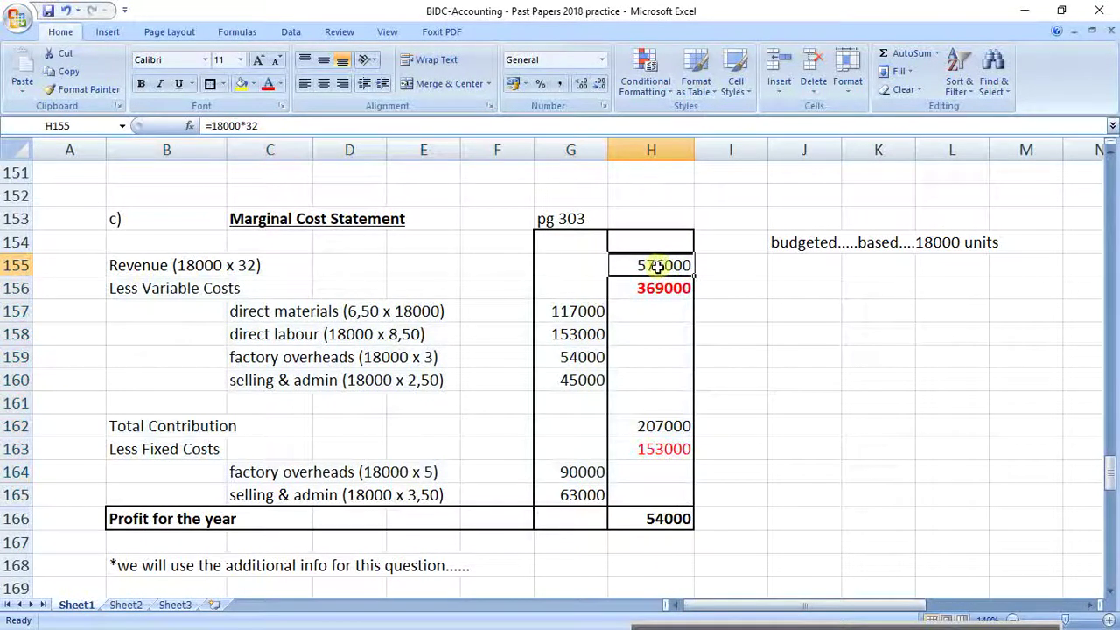
left_click(655, 289)
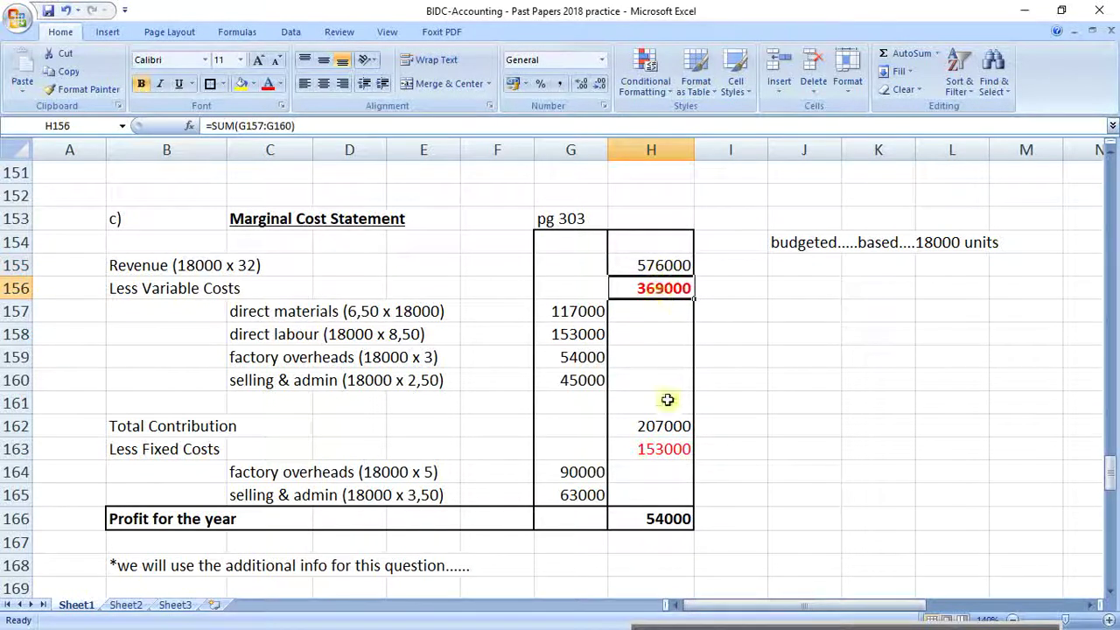
left_click(665, 451)
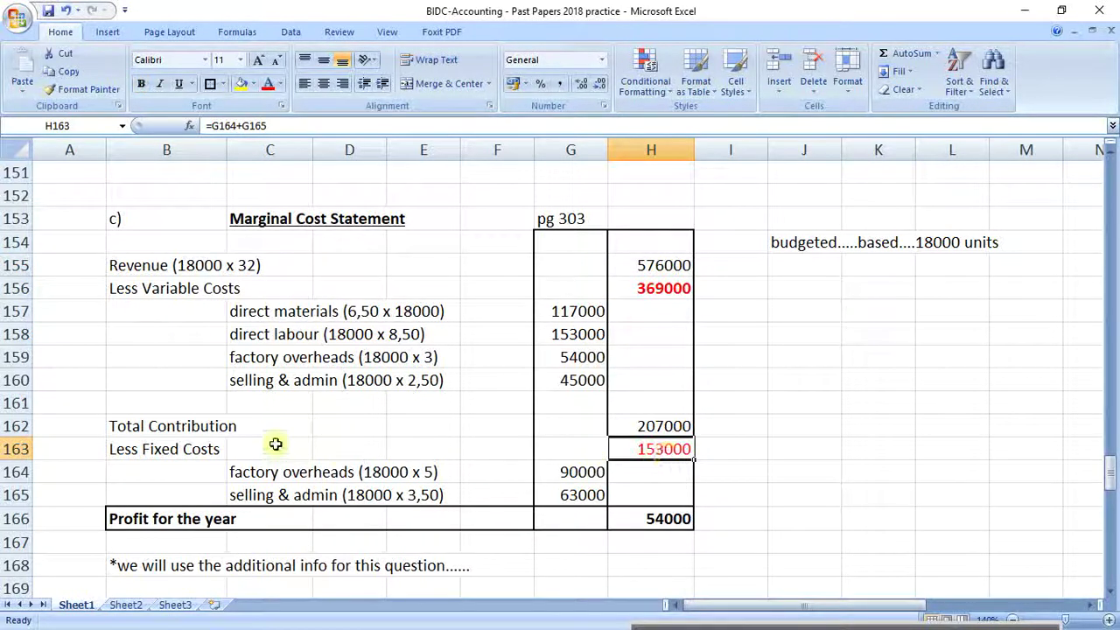
left_click_drag(143, 426, 652, 425)
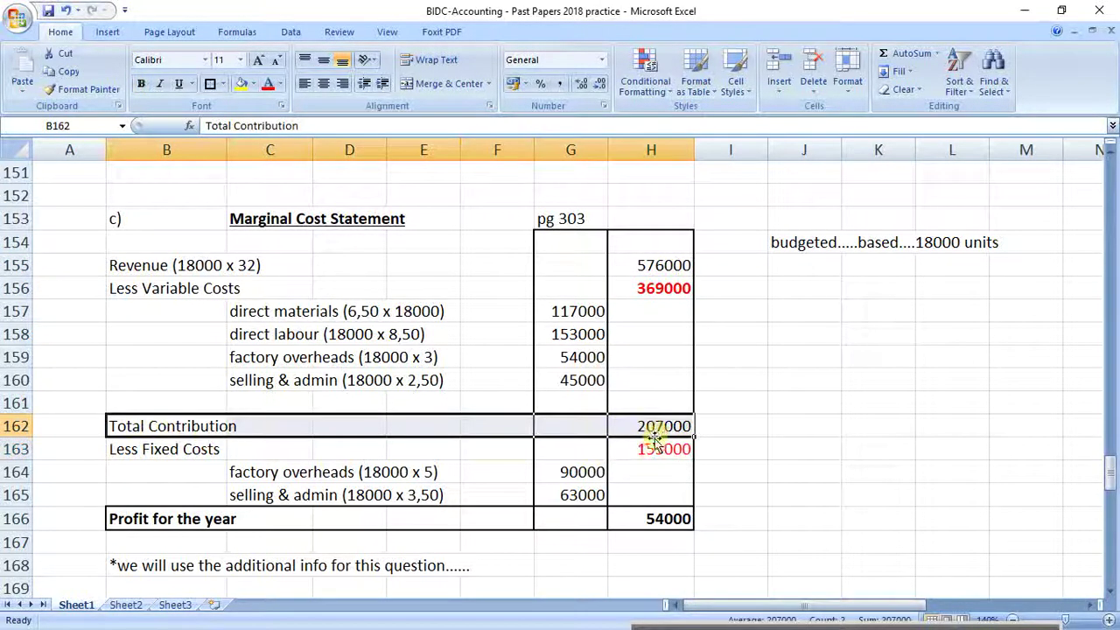
scroll(648, 433, "down", 13)
scroll(646, 441, "down", 2)
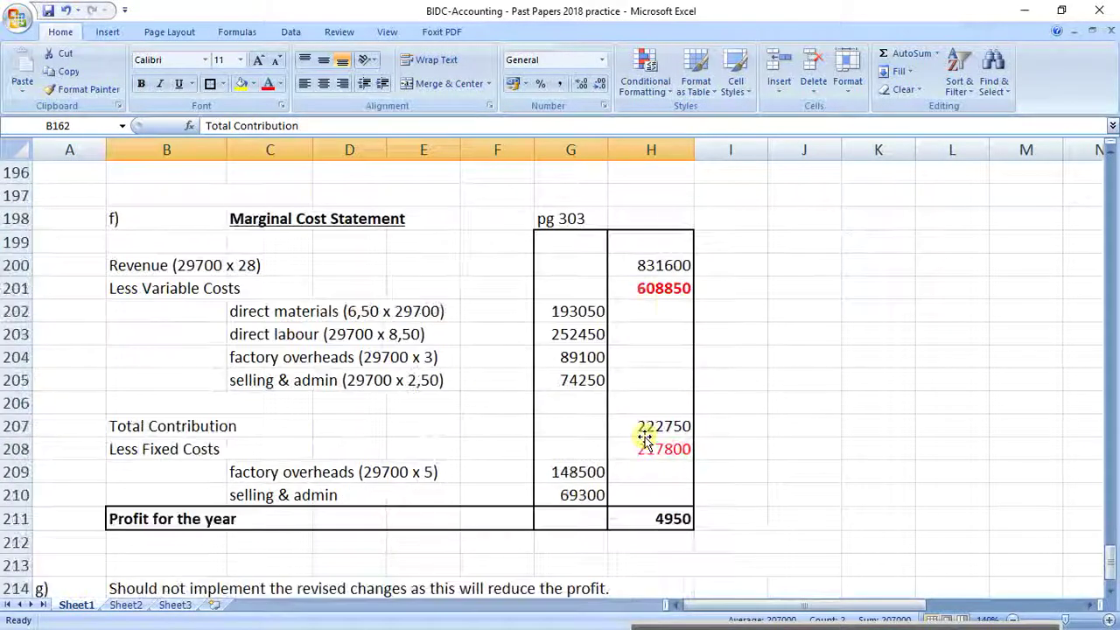
scroll(625, 460, "down", 1)
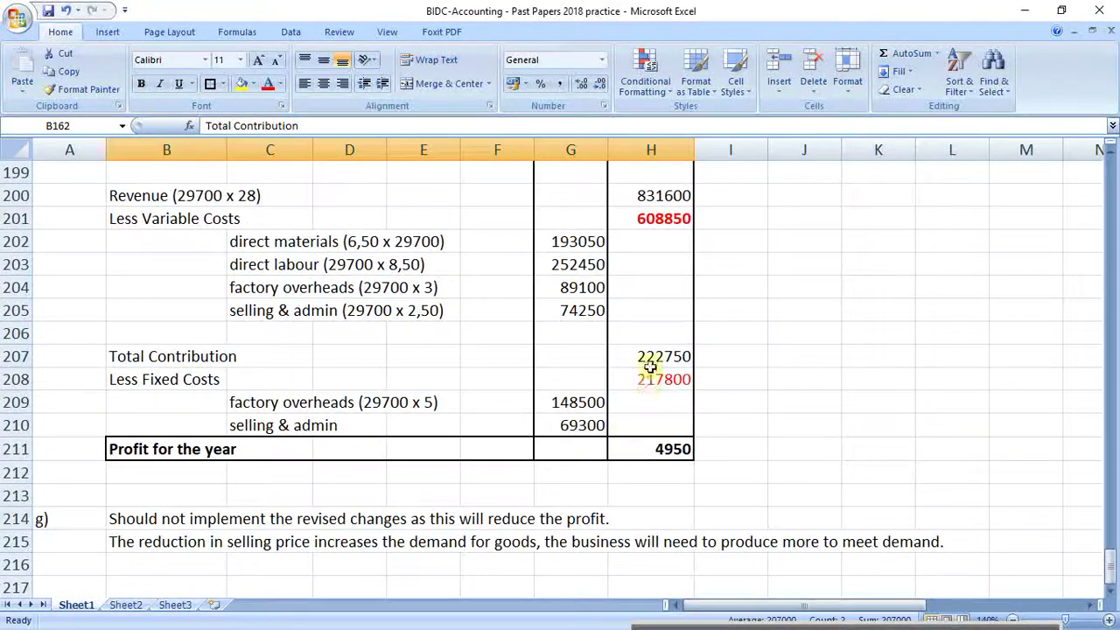
scroll(646, 411, "down", 1)
Add a further reason in B216: "the contribution increases but this does not offset the additional costs..."
left_click(147, 495)
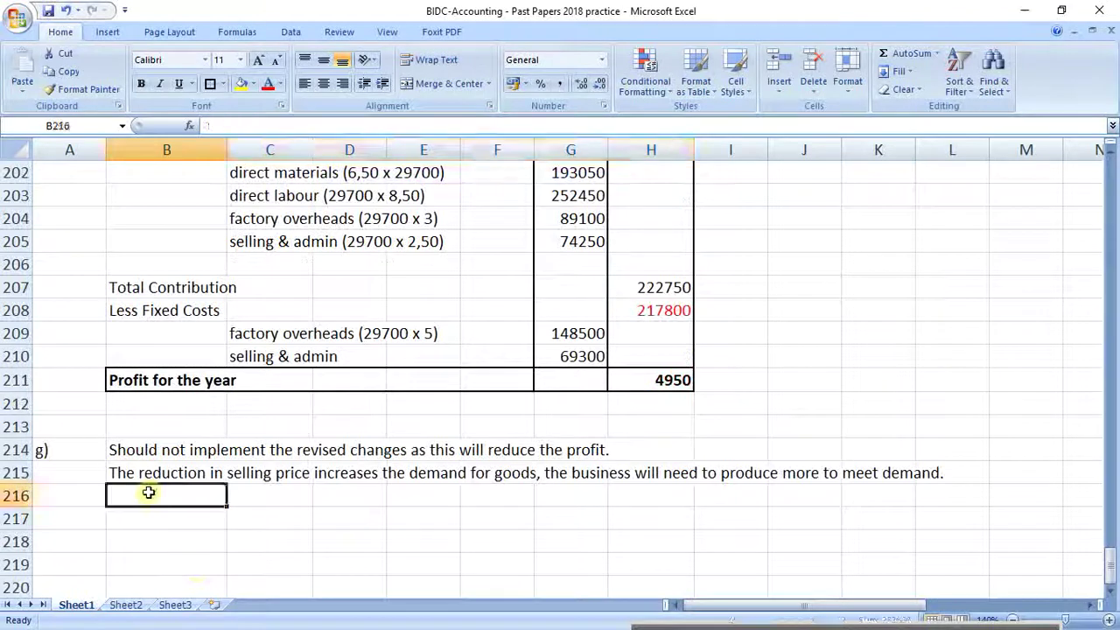
type("the con")
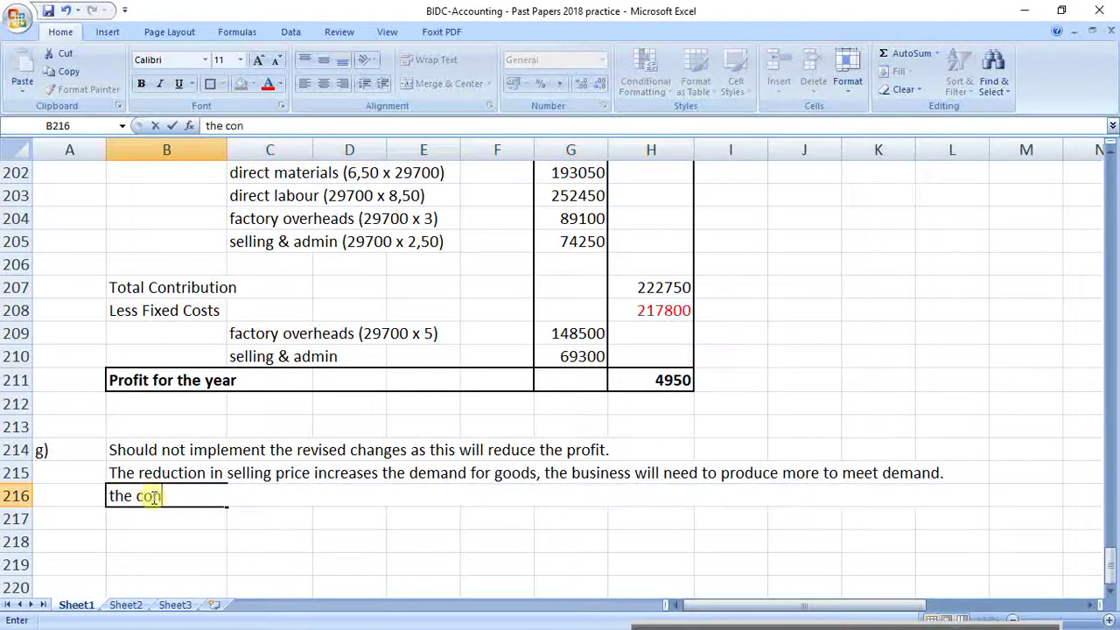
type("tribution ")
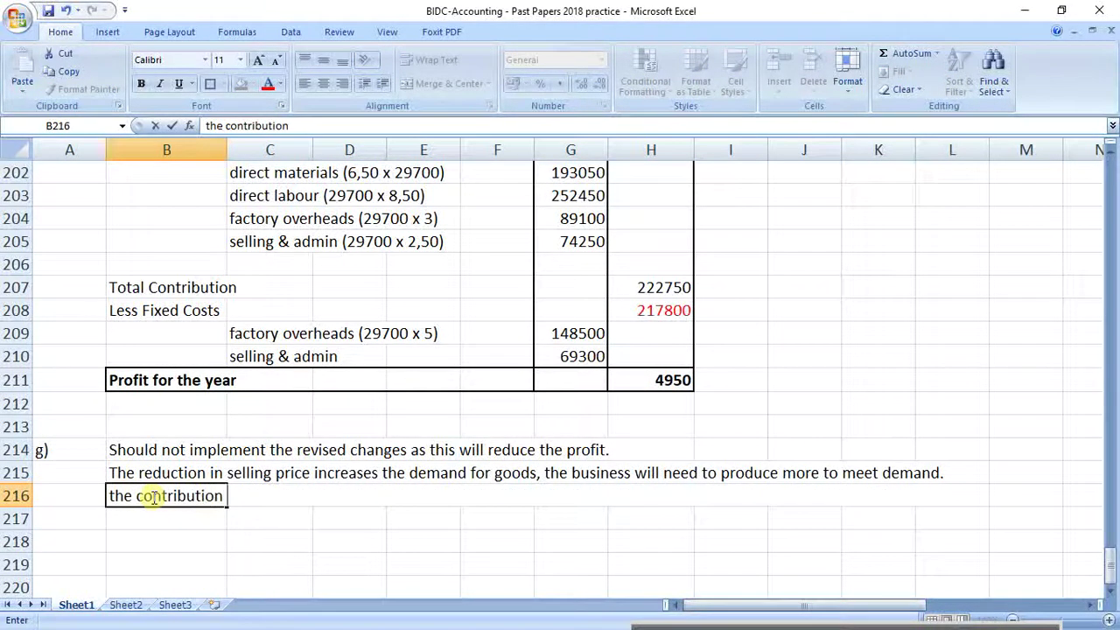
type("increase")
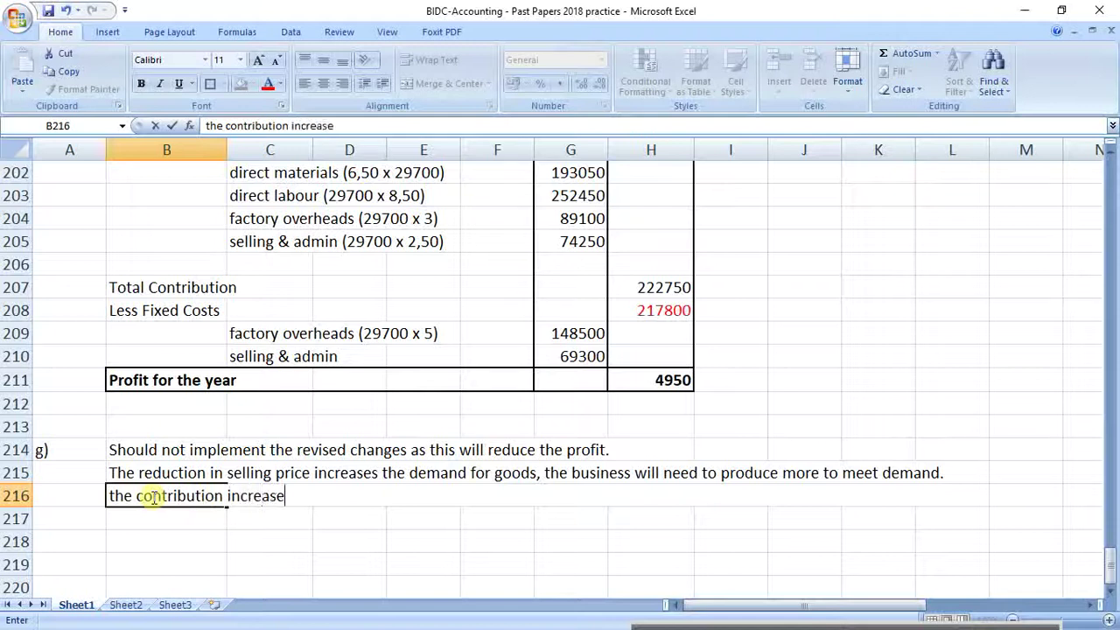
type("s but th")
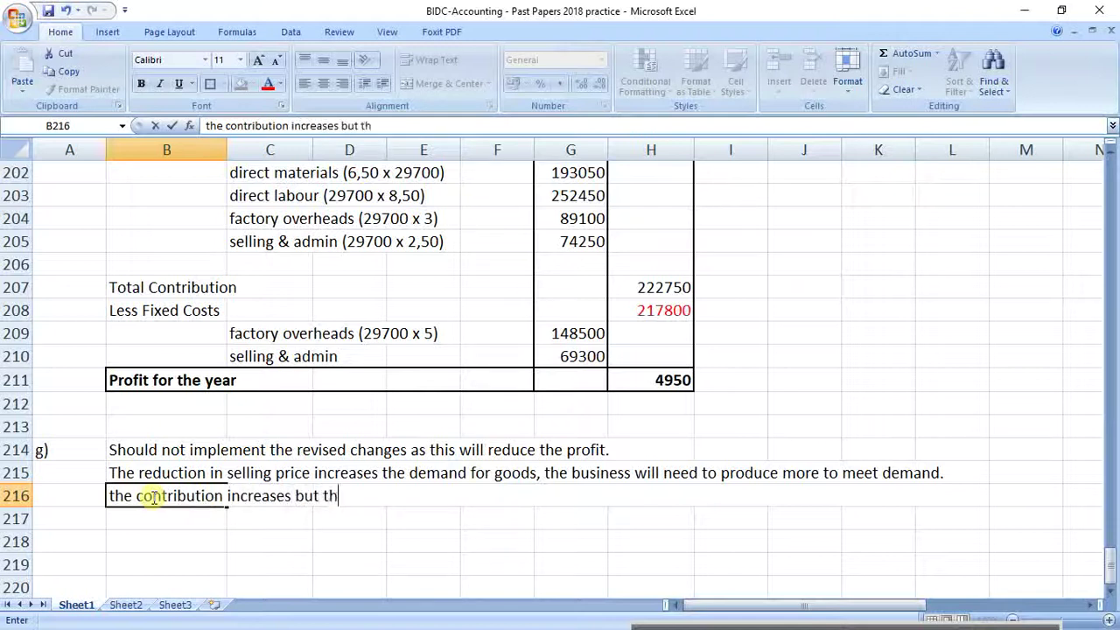
type("is dow")
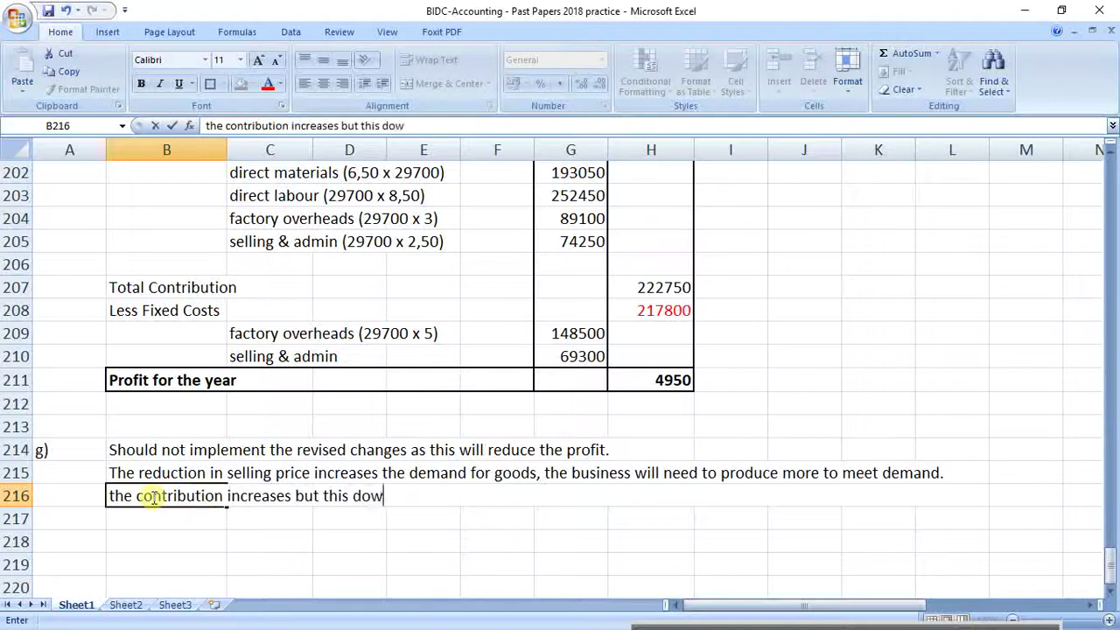
key("BackSpace")
type("es not offset the ")
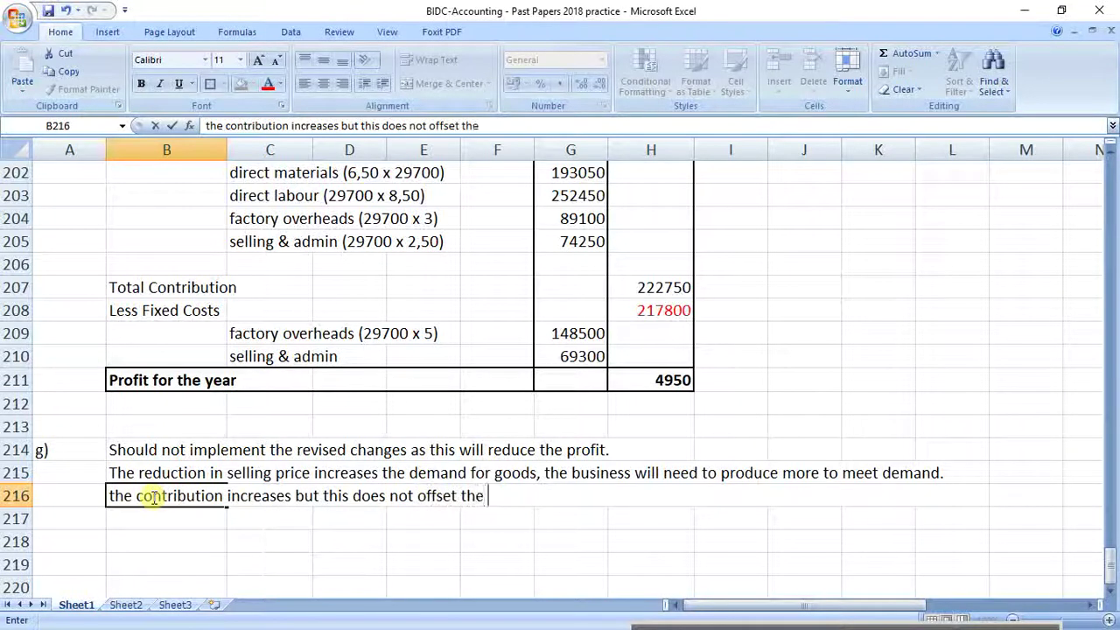
type("additional ")
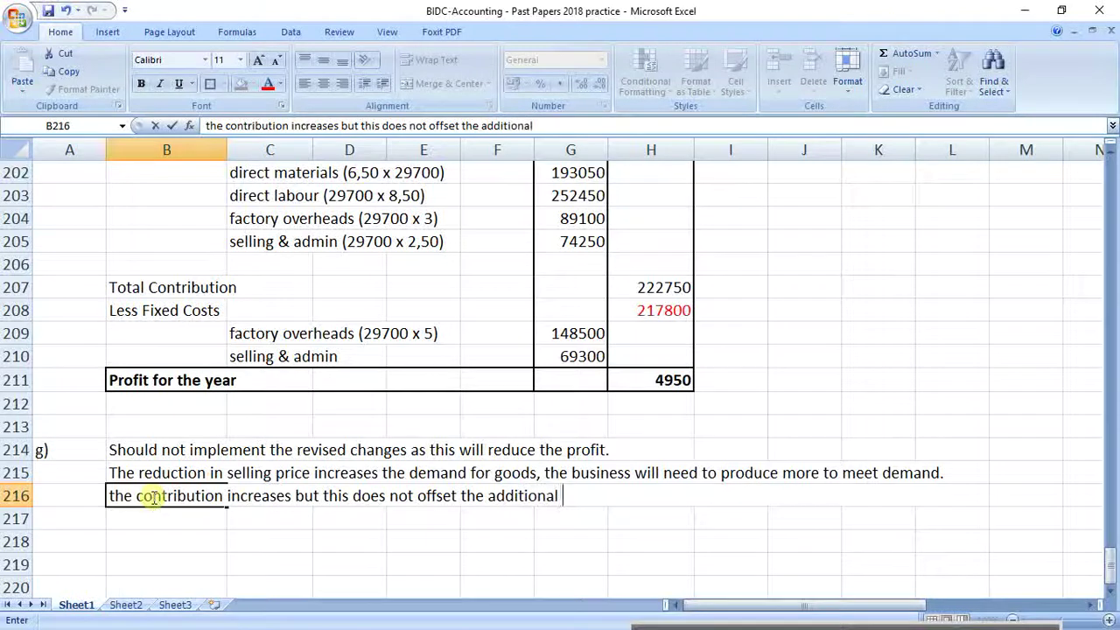
type("costs...")
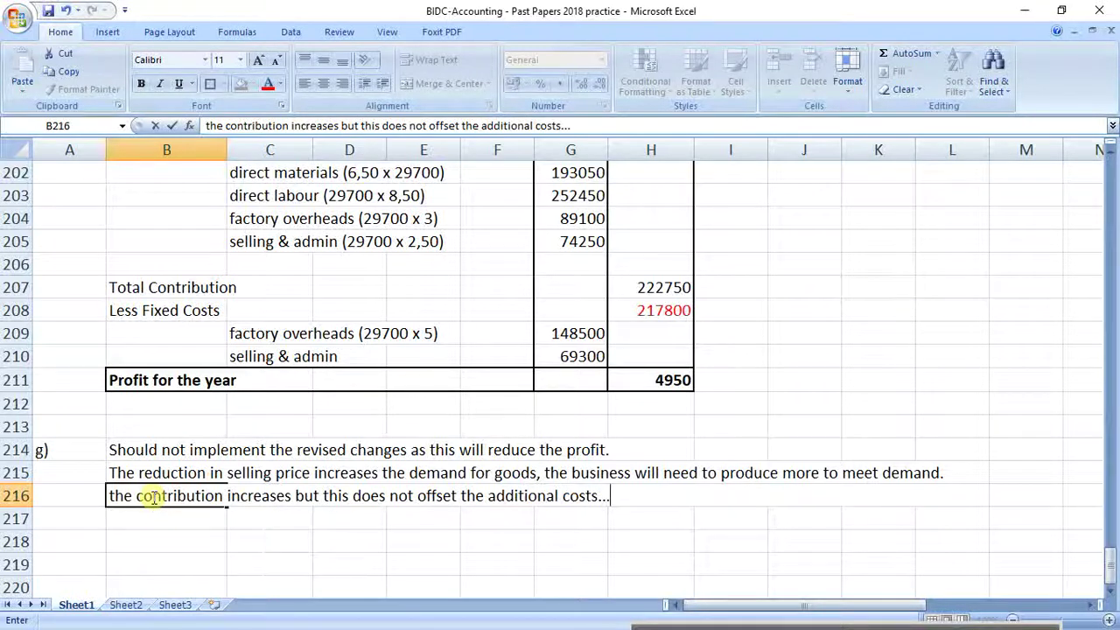
key("Return")
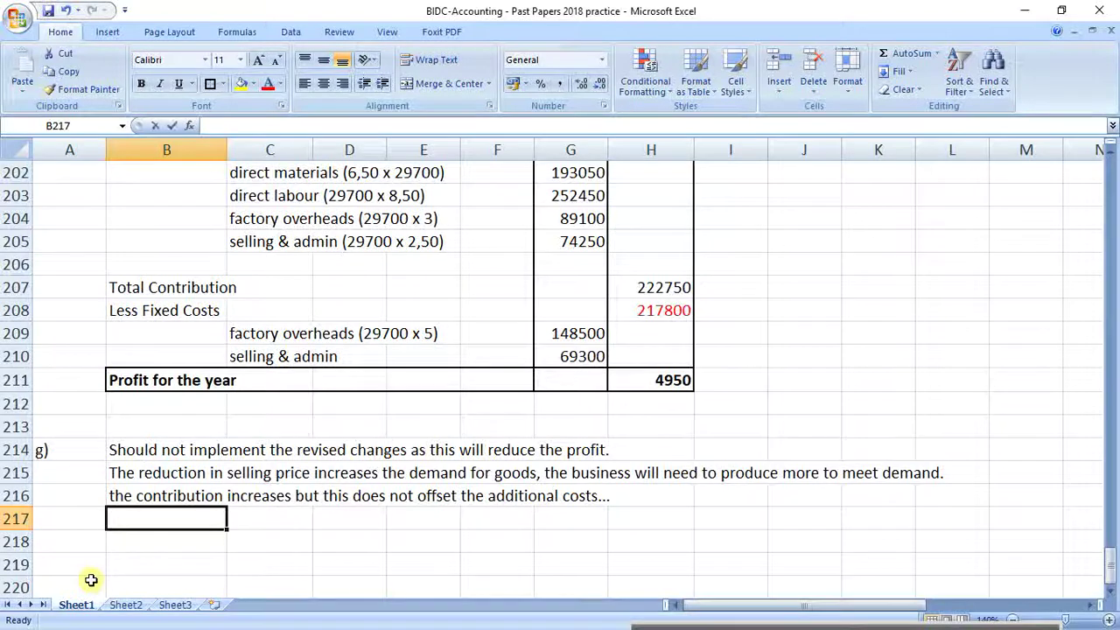
Enter the next part g) reason in B217: "production costs increase"
type("productio")
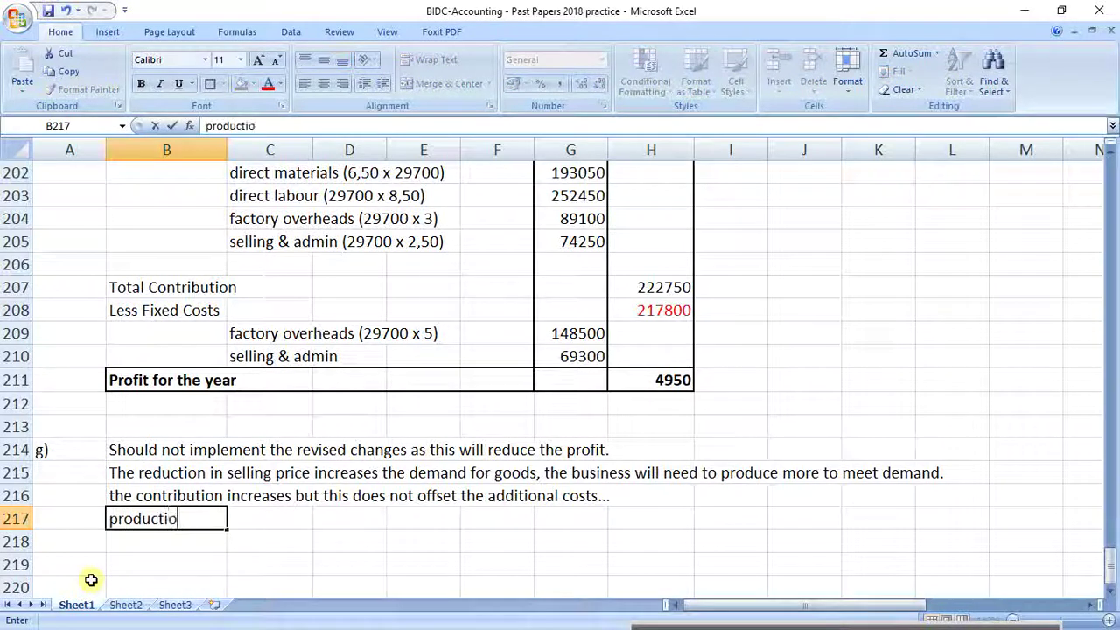
type("n costs")
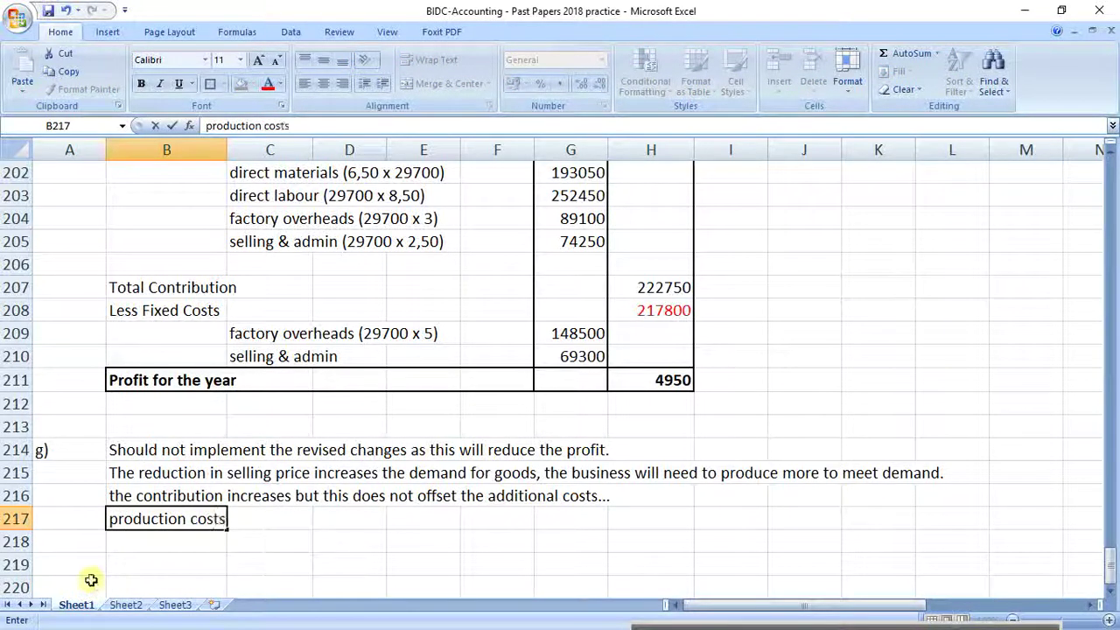
type(" increase")
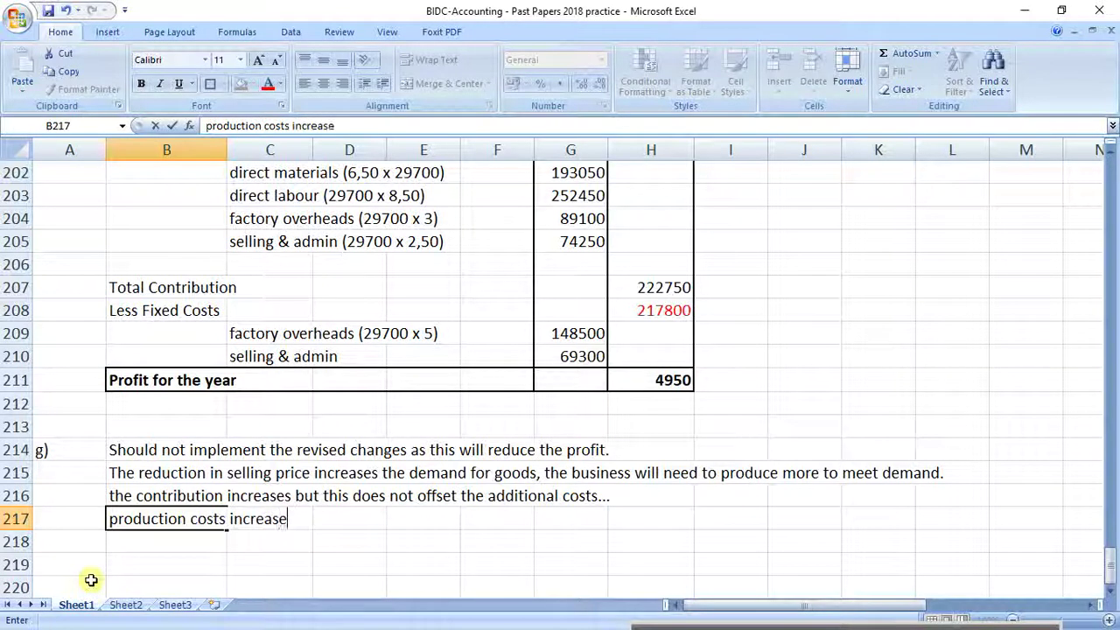
key("Return")
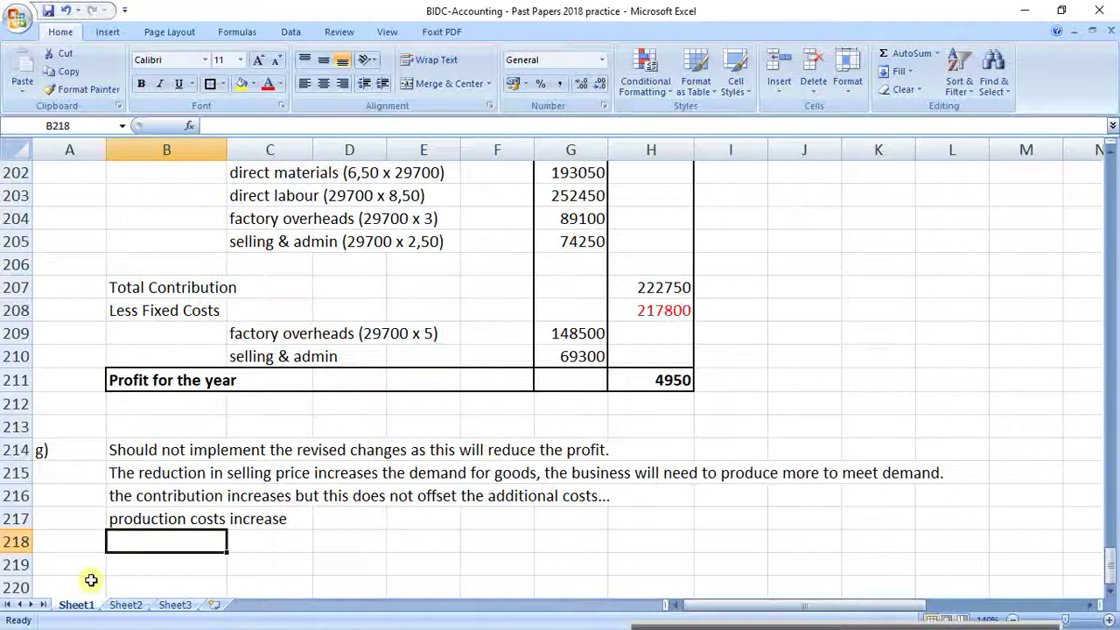
Enter in B218: "if this is implemented, there will be additional once-off costs of buying machinery to add capacity"
scroll(218, 478, "up", 2)
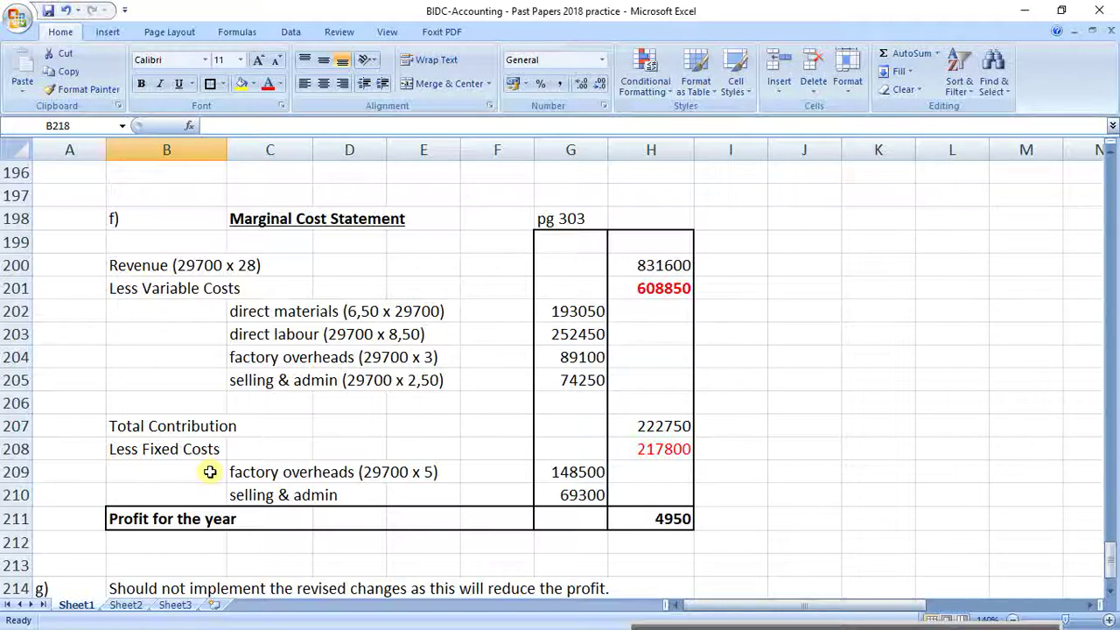
scroll(214, 475, "down", 2)
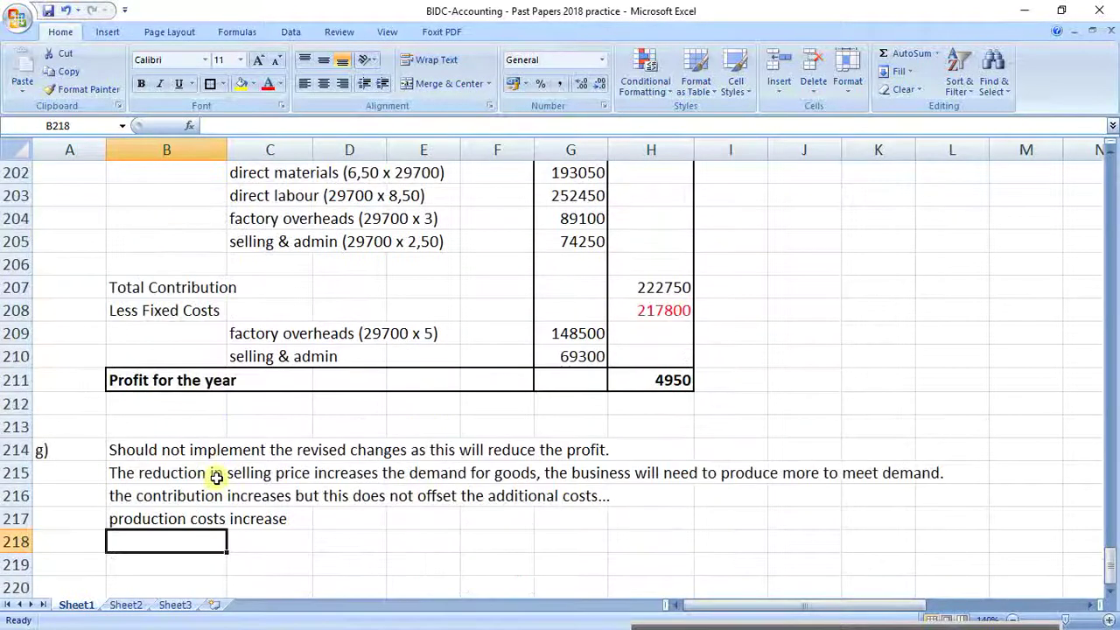
scroll(215, 475, "down", 2)
type("if th")
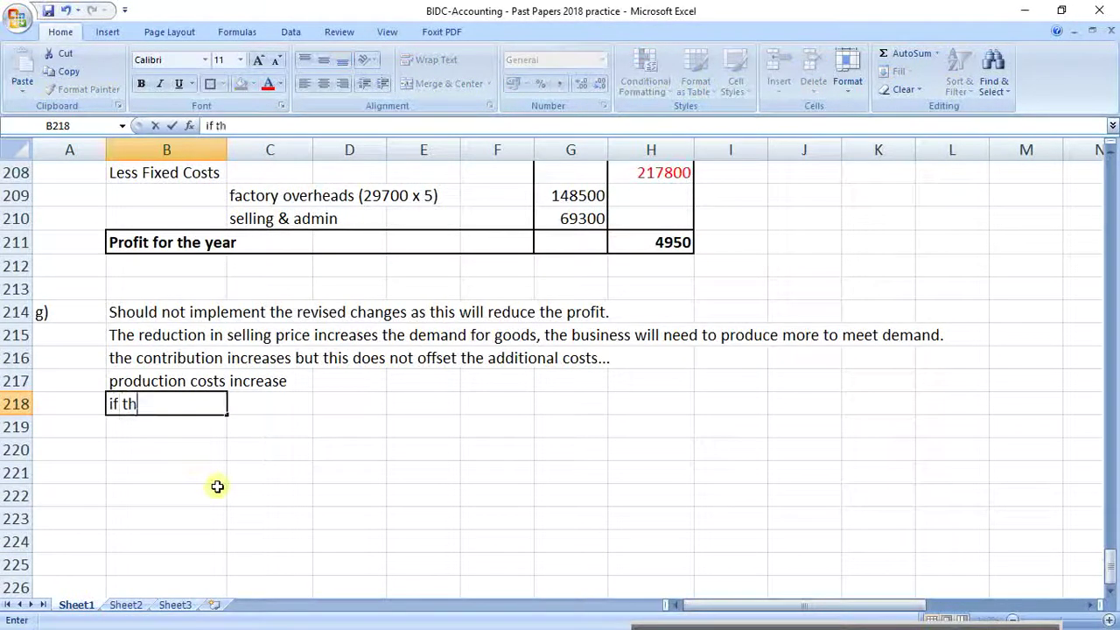
type("is had b")
key("BackSpace")
type("to")
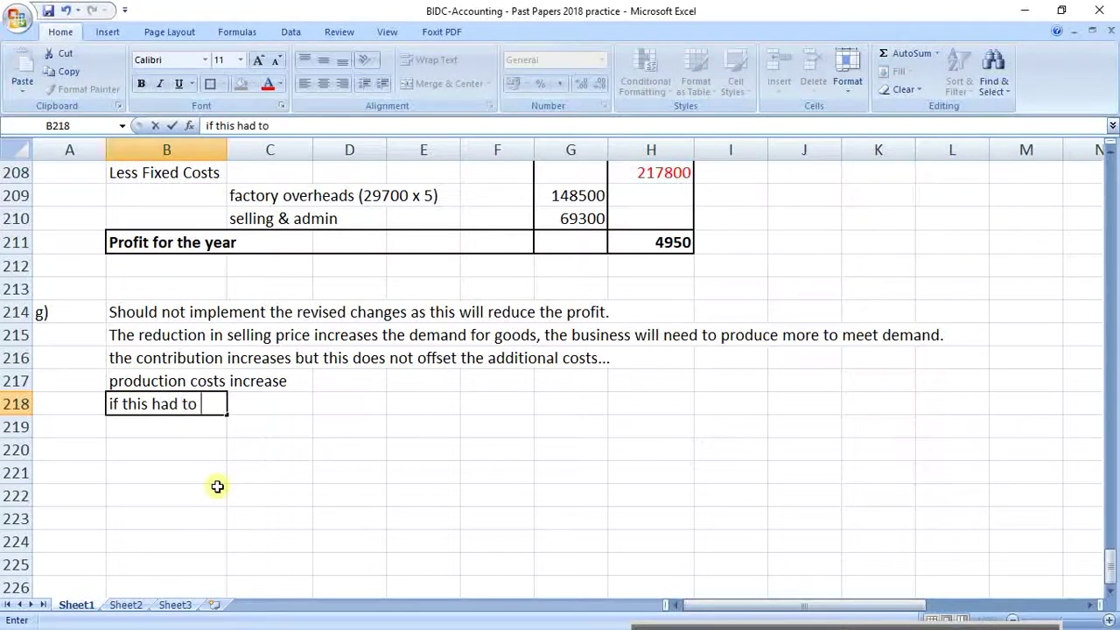
key("BackSpace")
key("BackSpace")
key("BackSpace")
key("BackSpace")
key("BackSpace")
key("BackSpace")
key("BackSpace")
type("is imple")
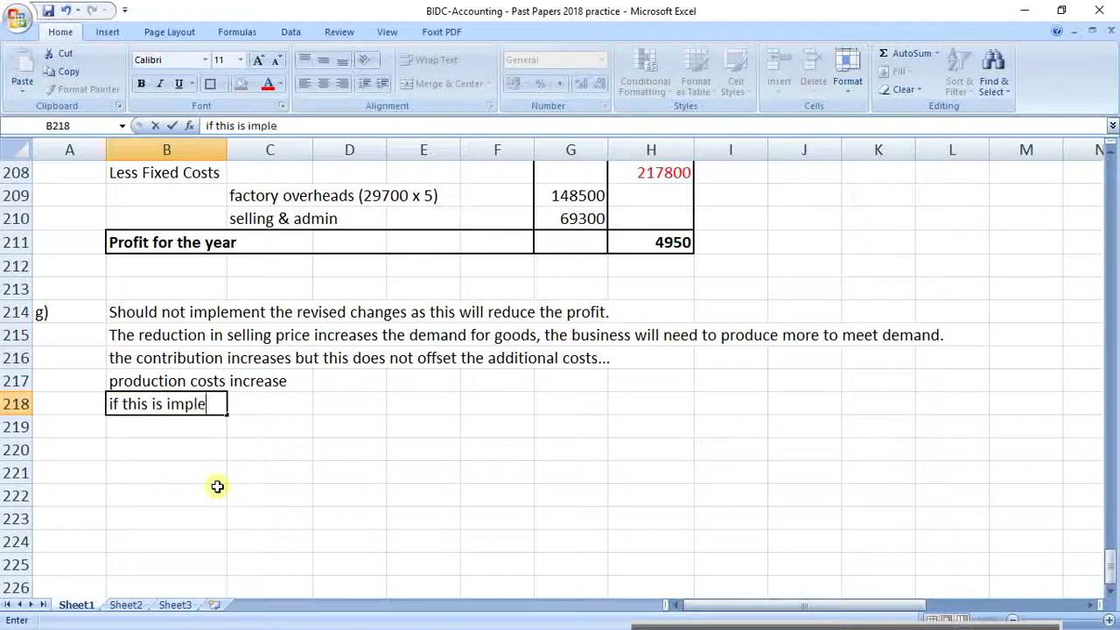
type("mented, the")
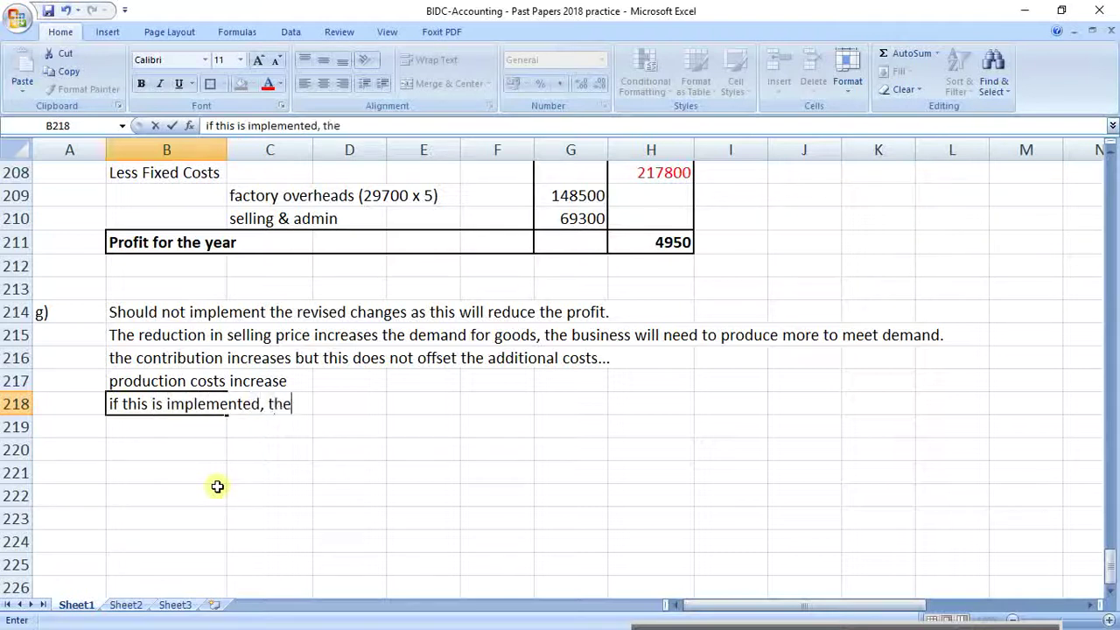
type("re will be ")
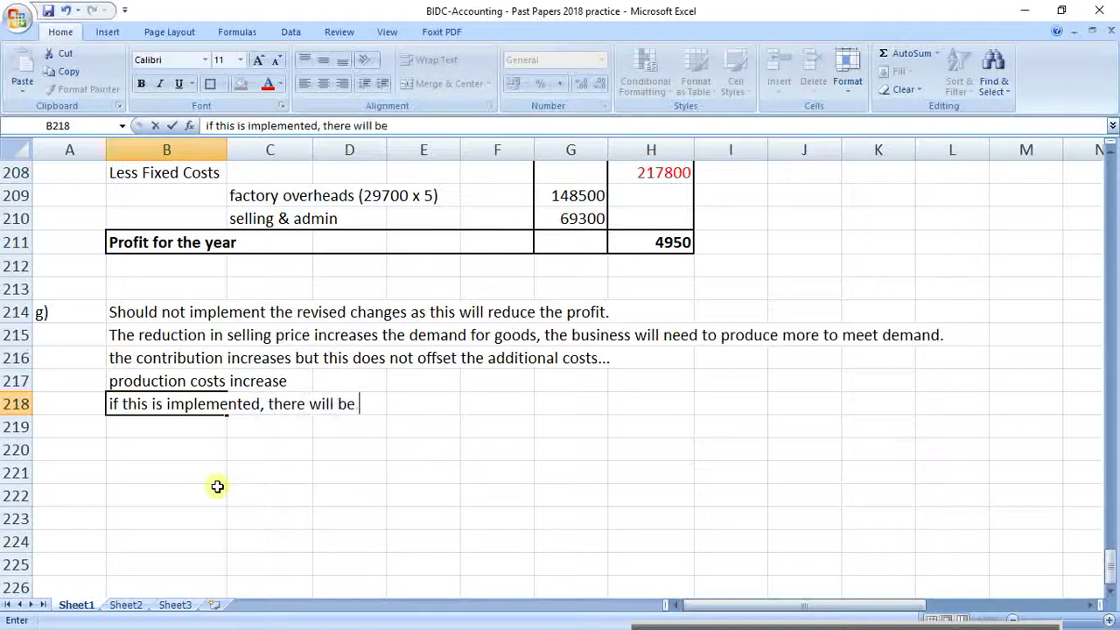
type("additional ")
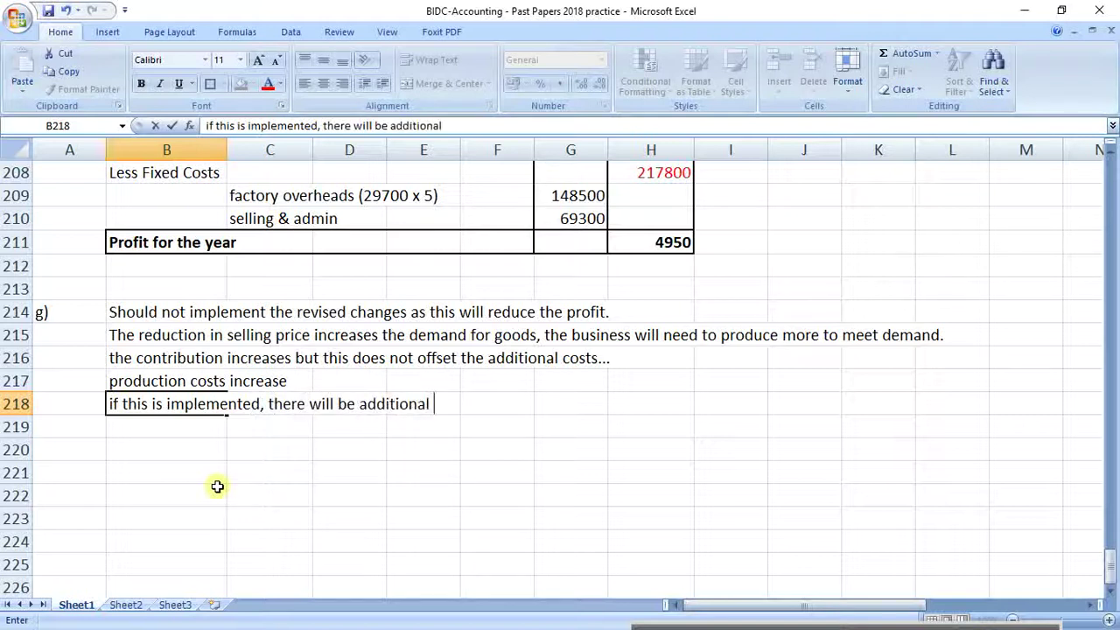
type("once-of")
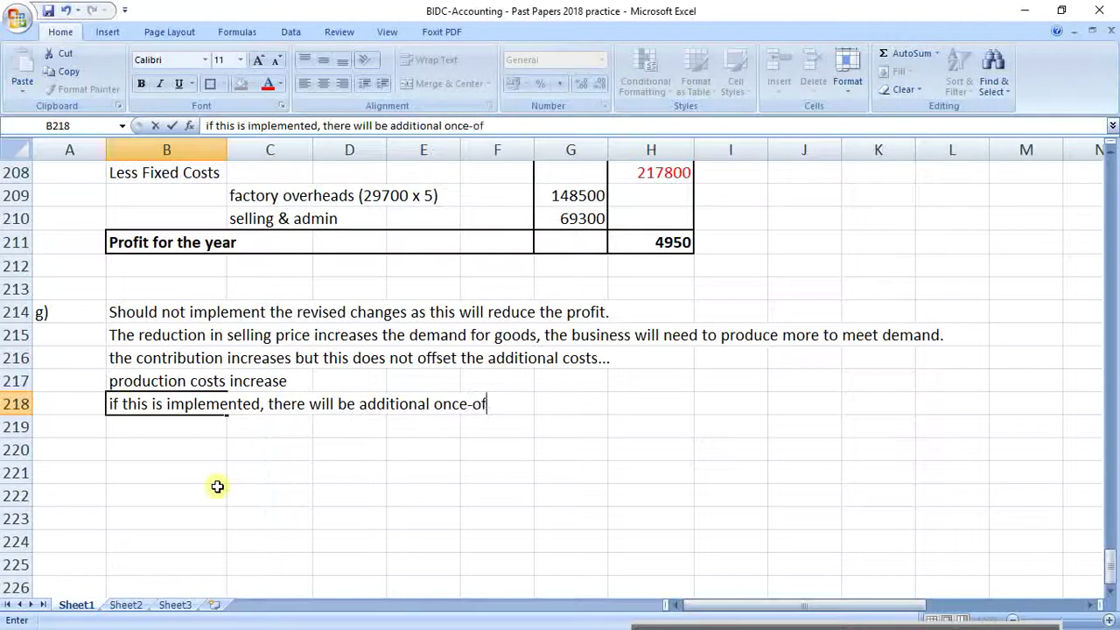
type("f costs o")
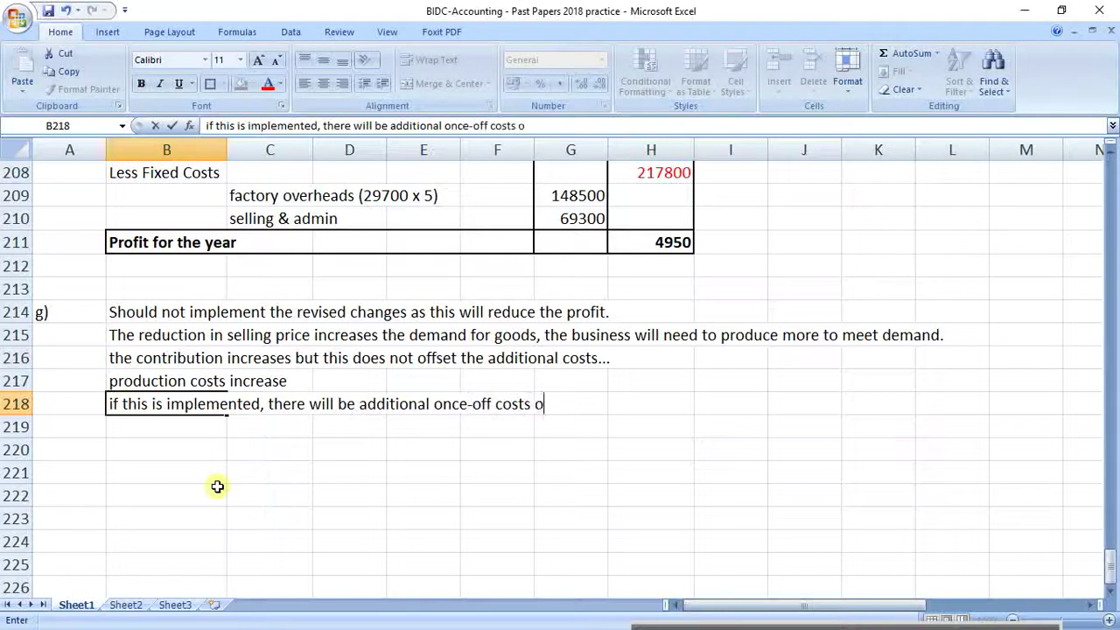
type("f buying ")
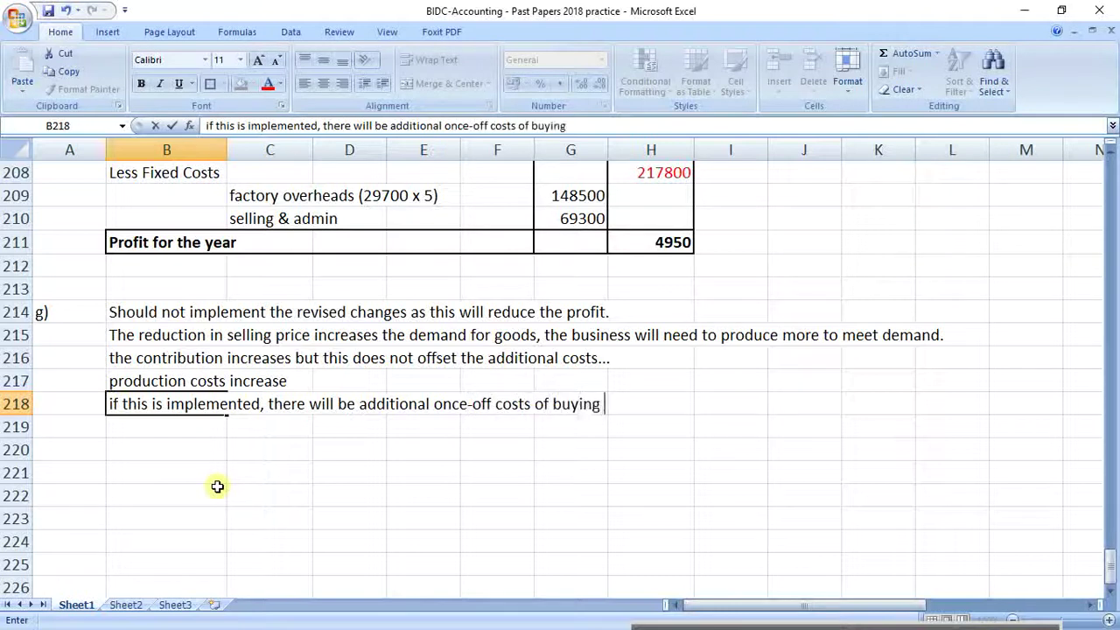
type("machinery t")
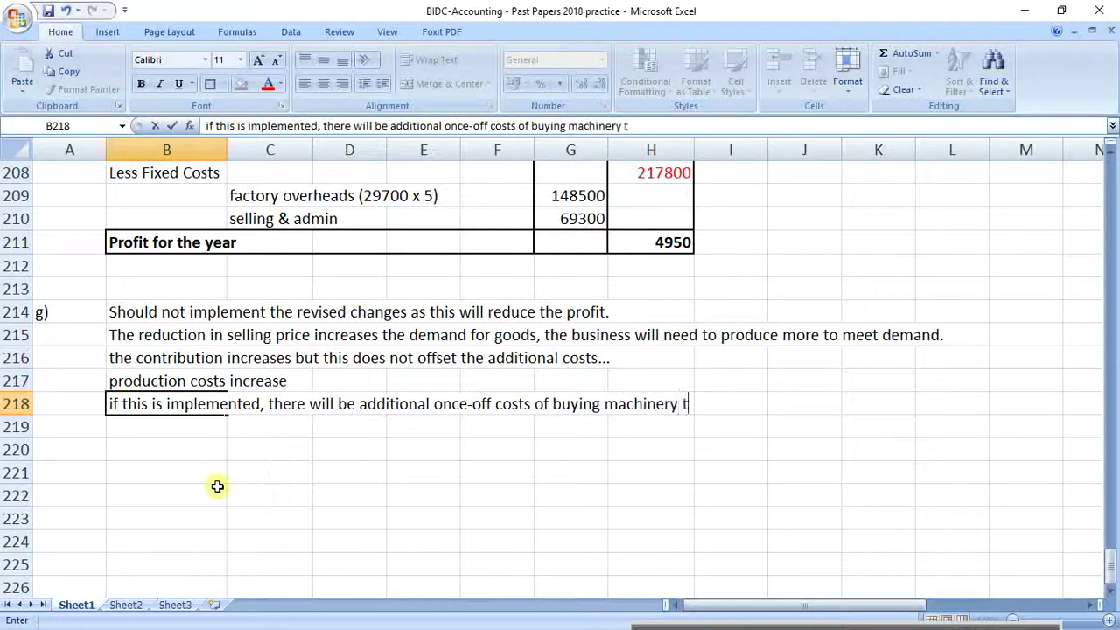
type("o add cap")
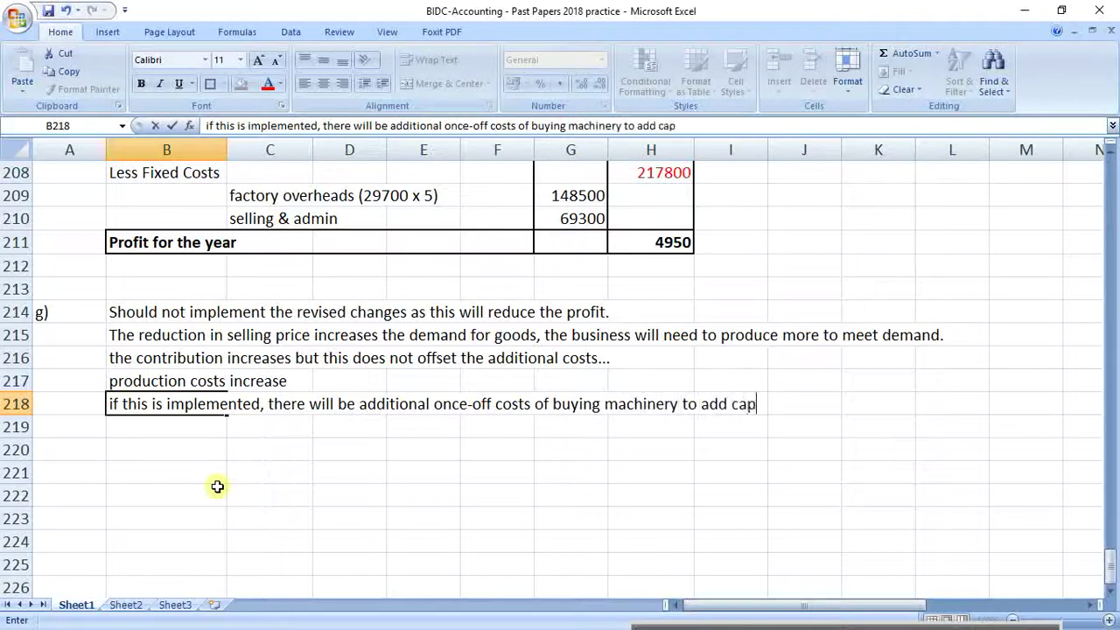
type("acity")
key("Return")
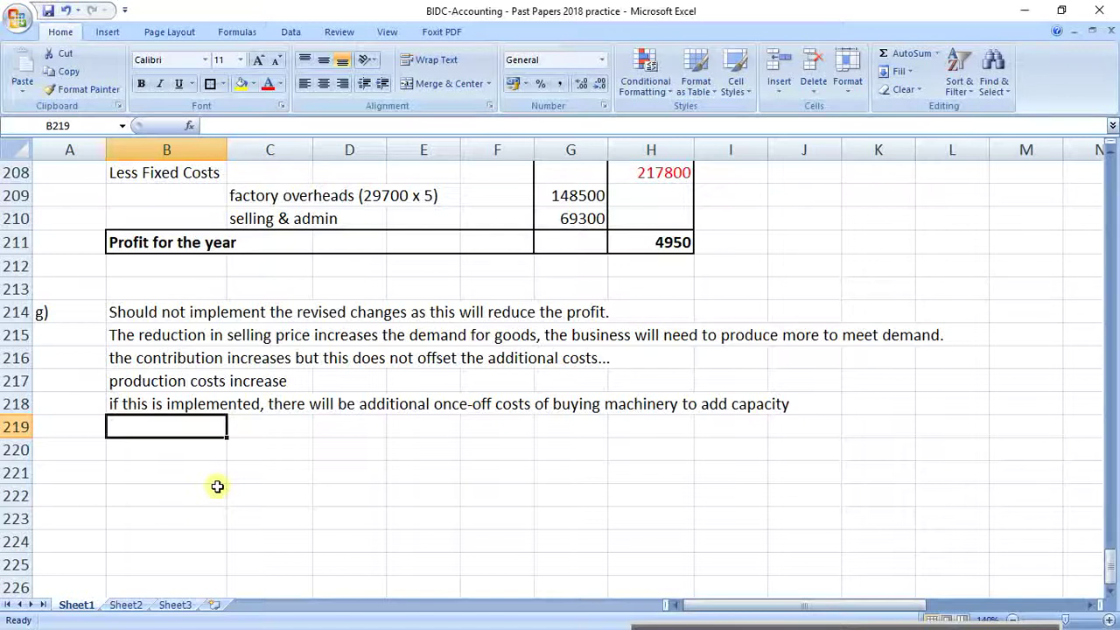
Add the point "lowering prices increases demand....." in B219
type("lowe")
type("ring")
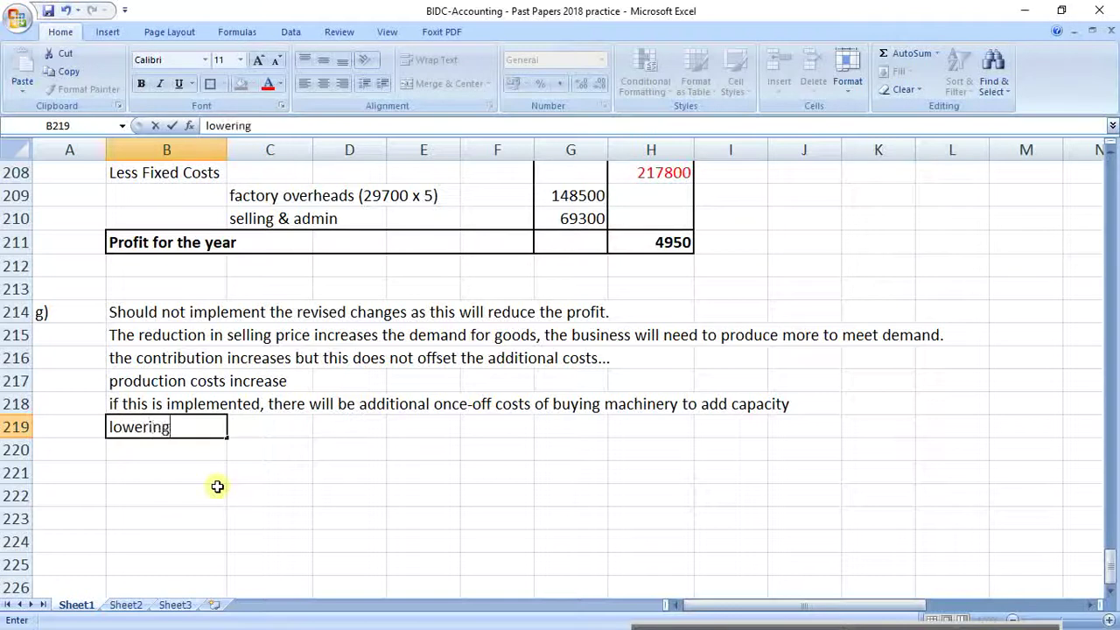
type(" prices inc")
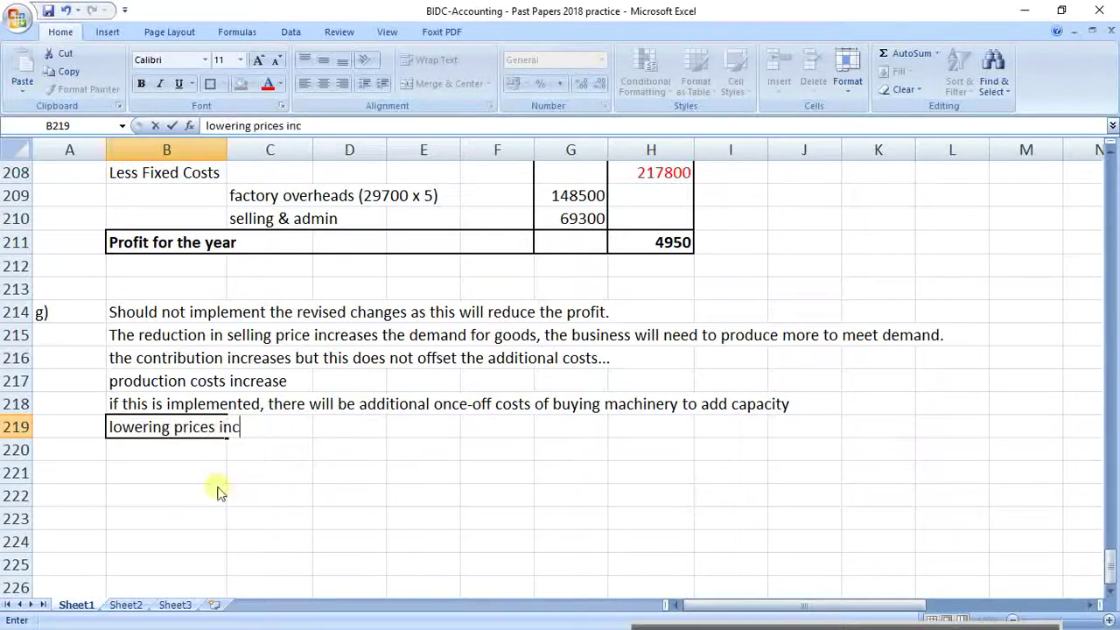
type("reases dema")
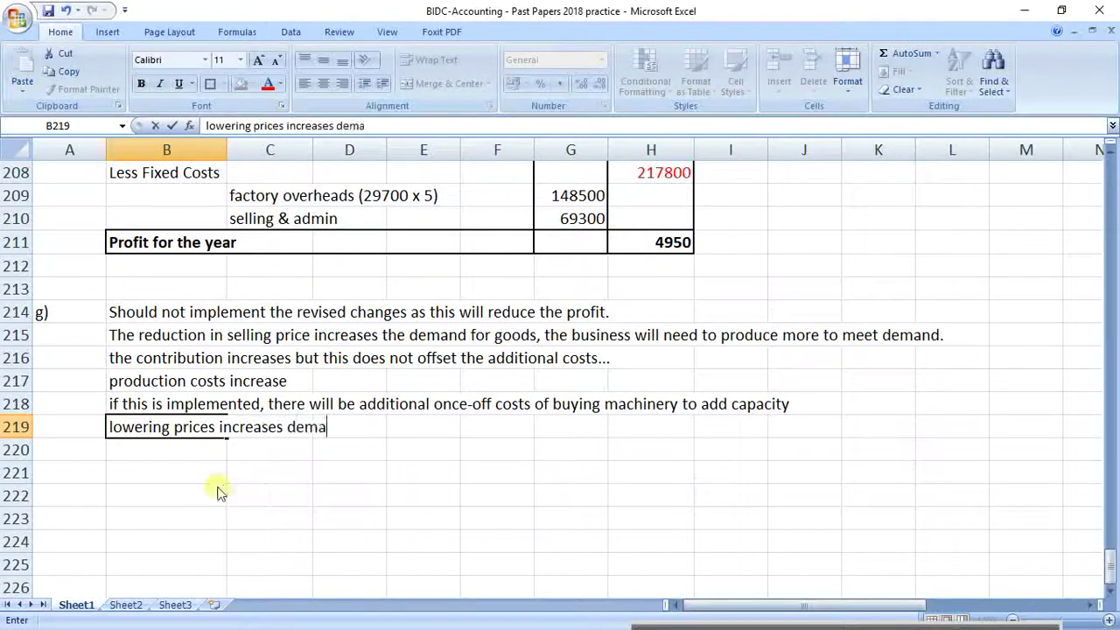
type("nd.....")
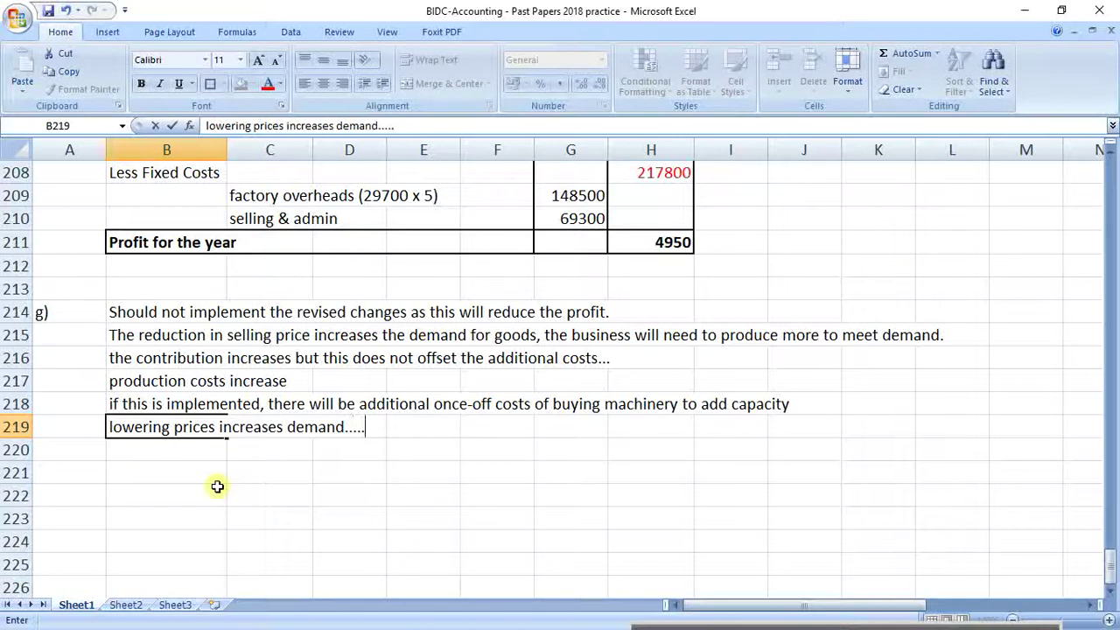
key("Return")
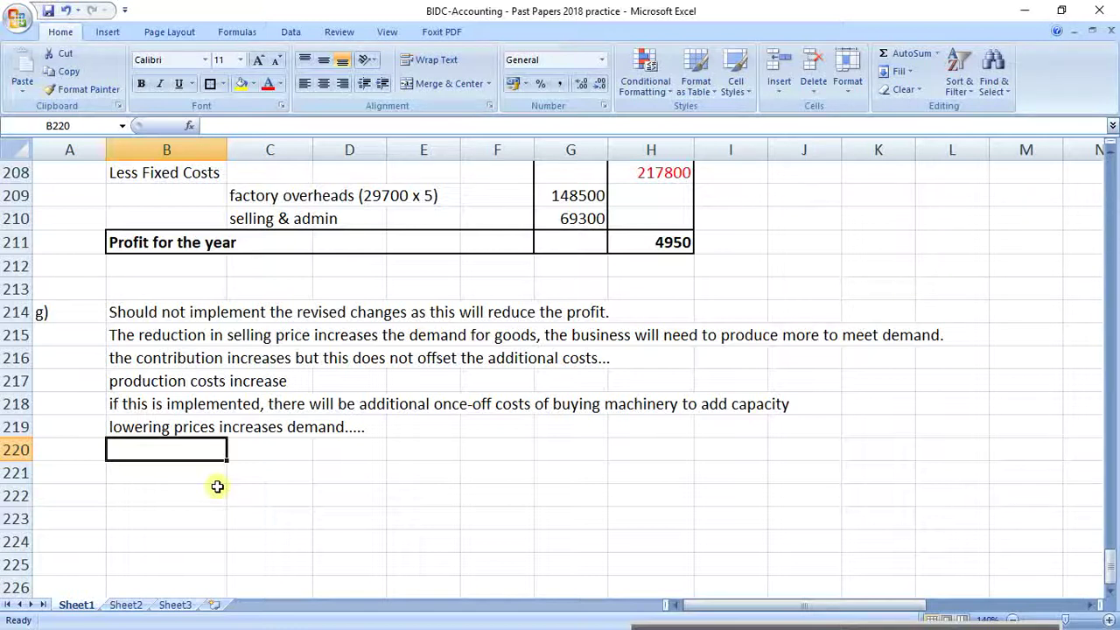
Add the reason "fixed admin and selling costs increases" in B220
type("fixed a")
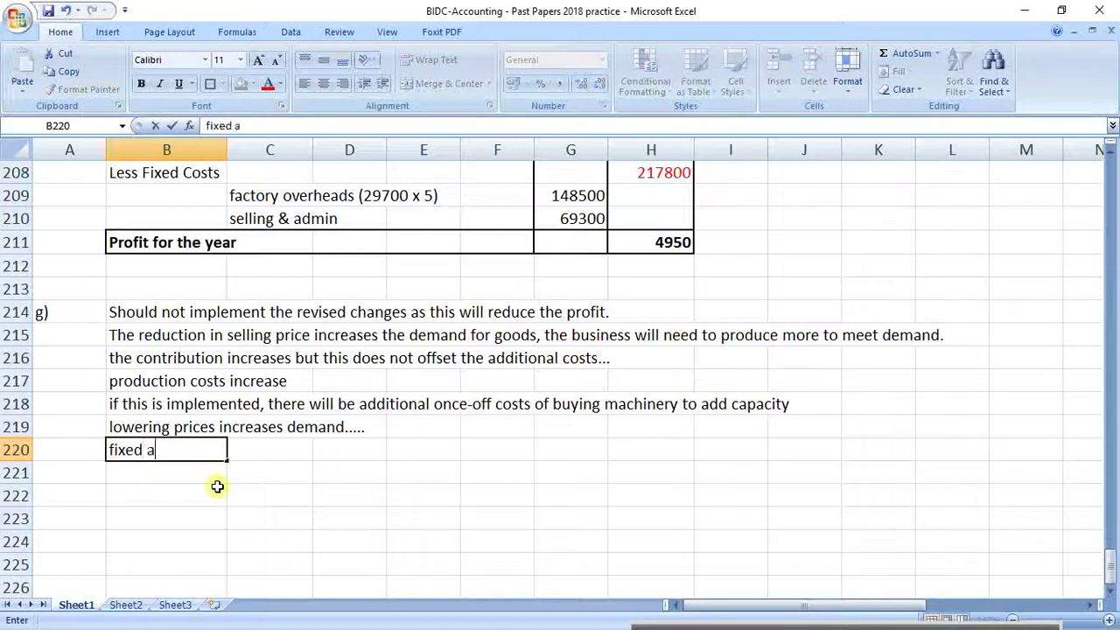
type("dmin and s")
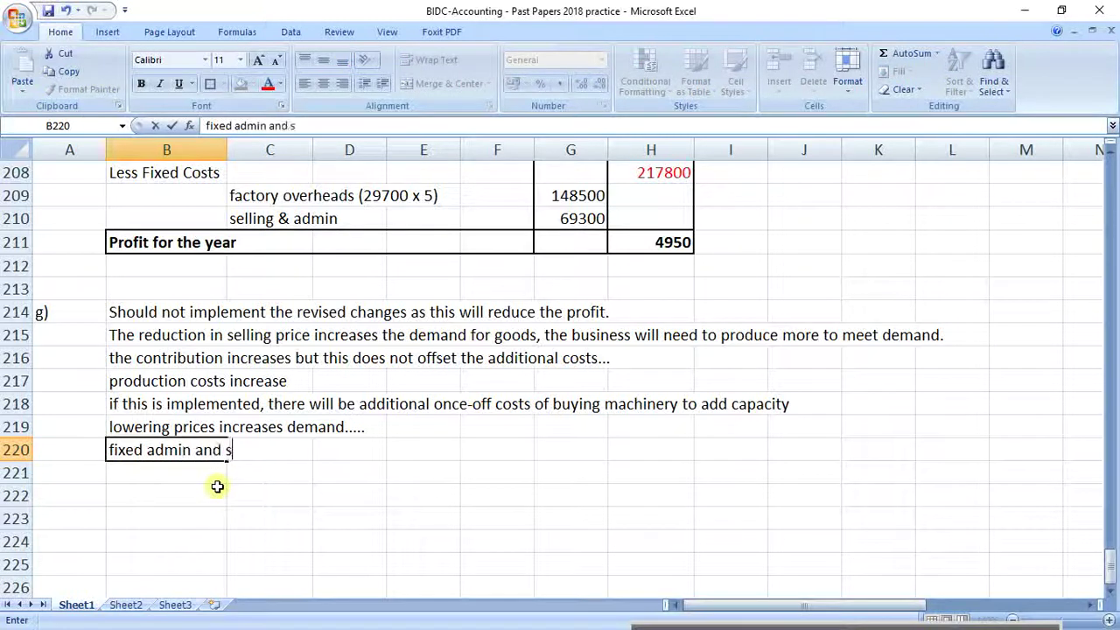
type("elling cr")
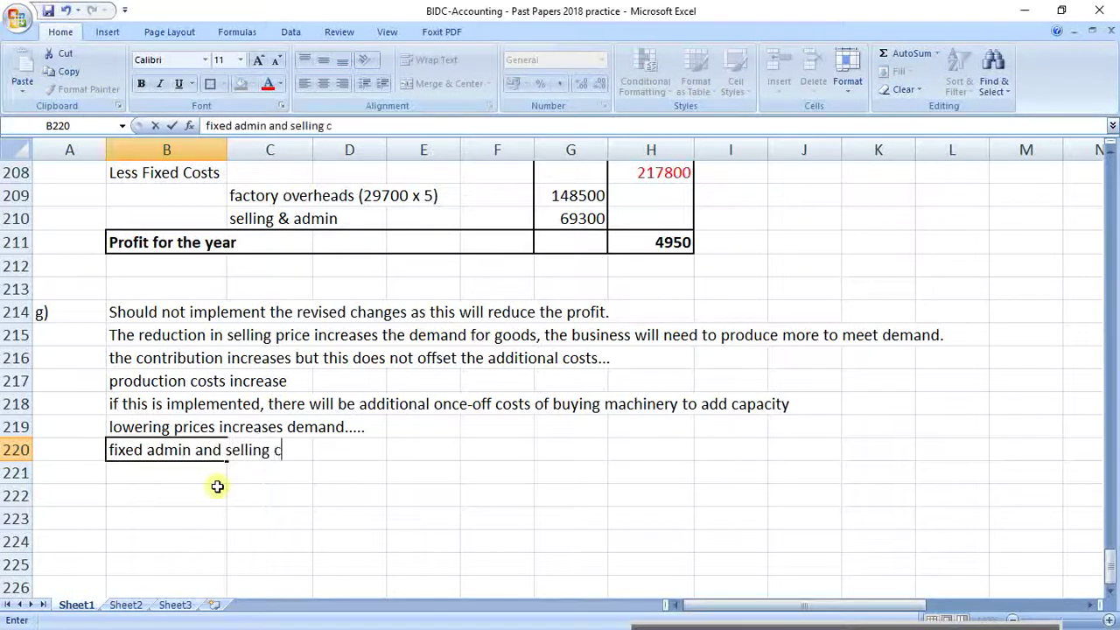
key("BackSpace")
key("BackSpace")
type("costs incr")
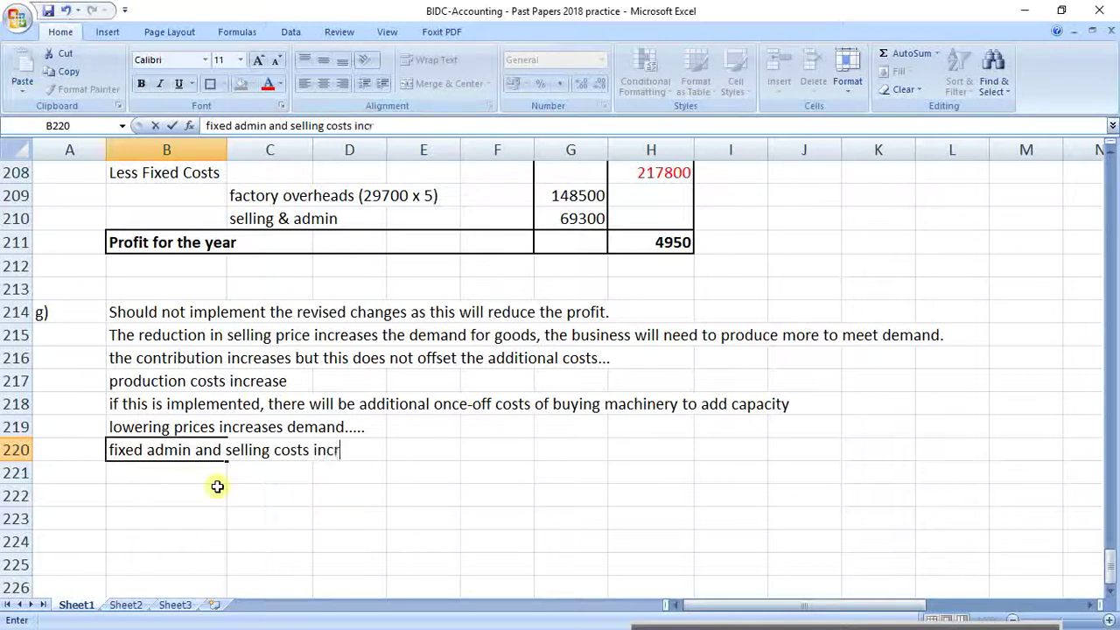
type("eases")
key("Return")
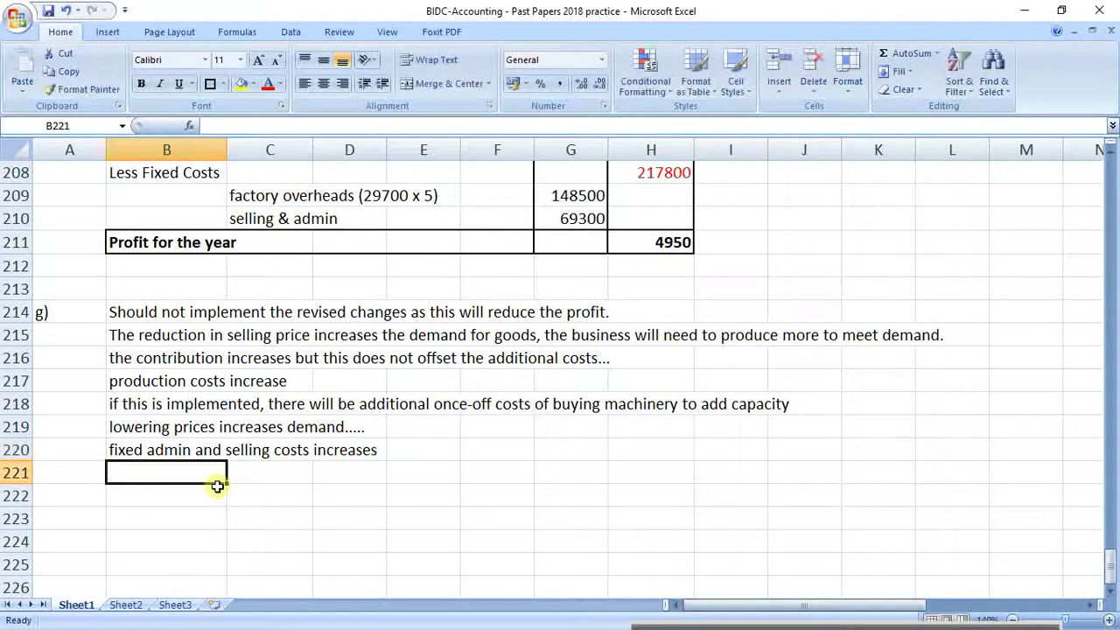